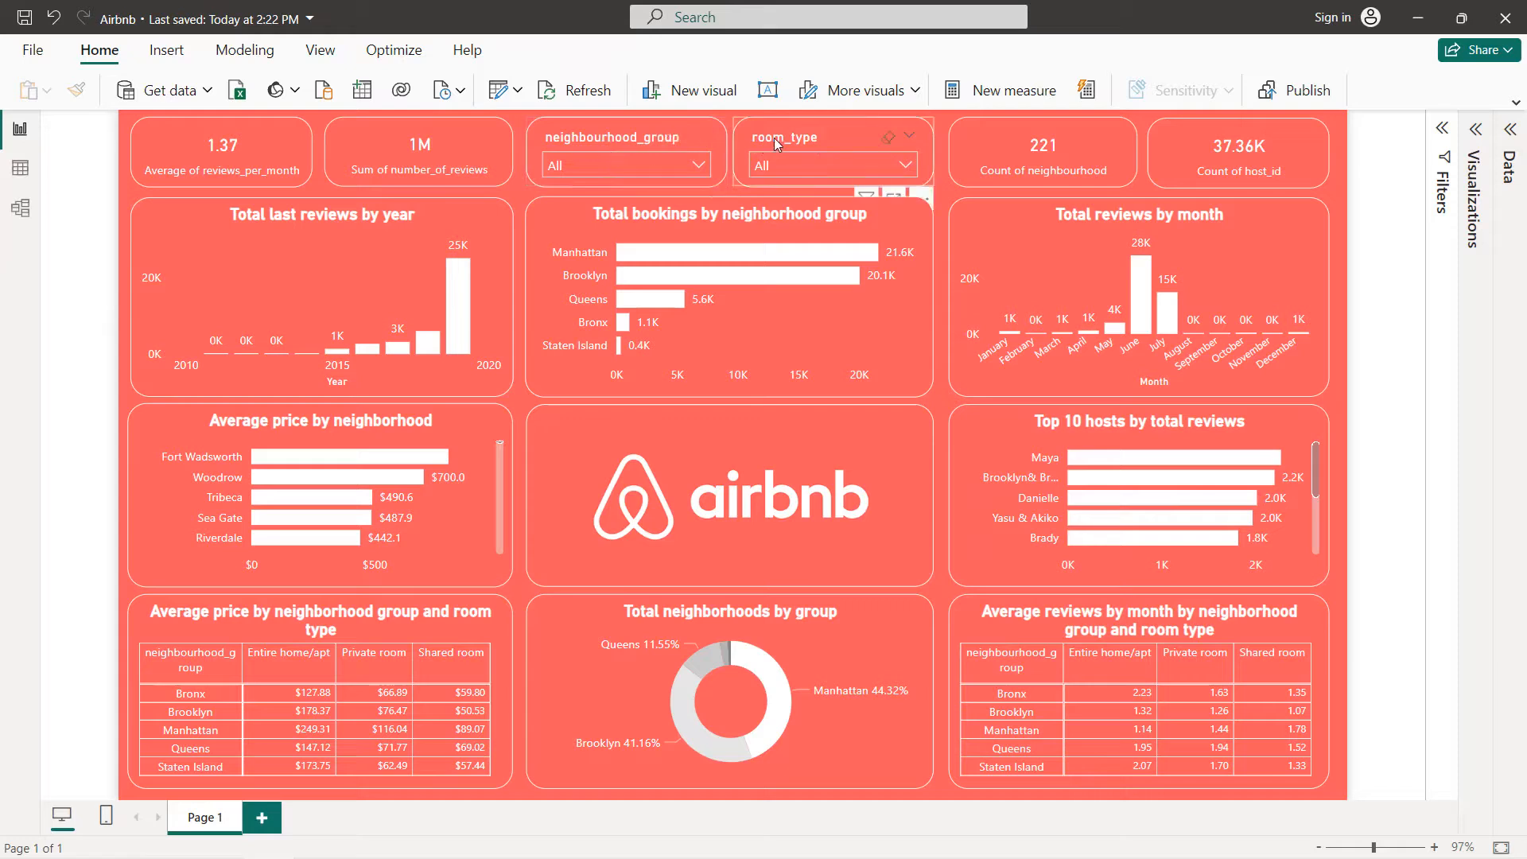
# - Preview the finished Airbnb dashboard filtered to Manhattan, clear that neighbourhood_group filter, and view the room_type slicer options
pyautogui.click(656, 164)
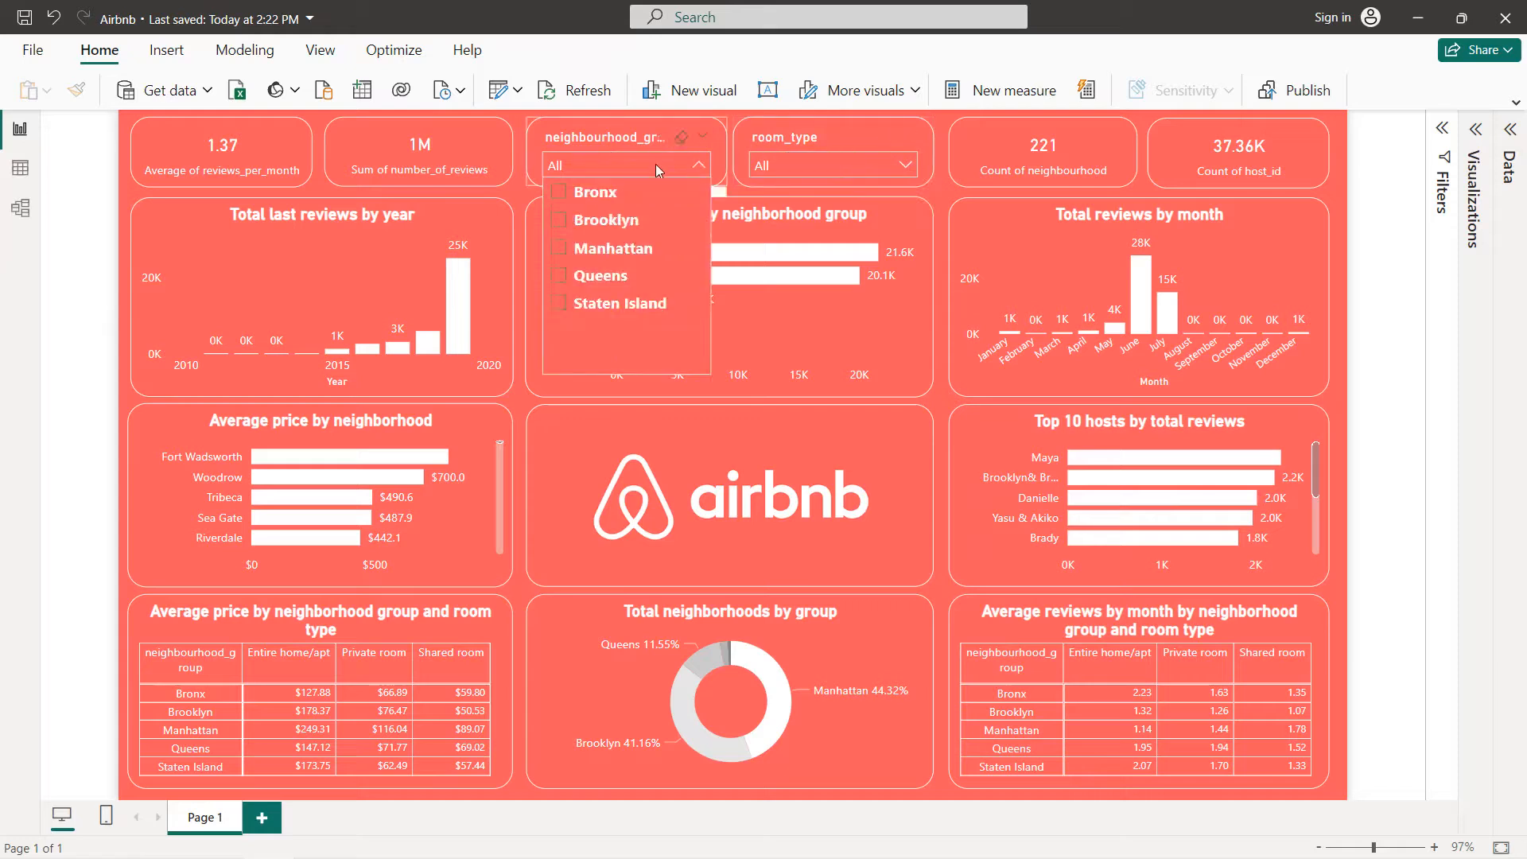
pyautogui.click(560, 249)
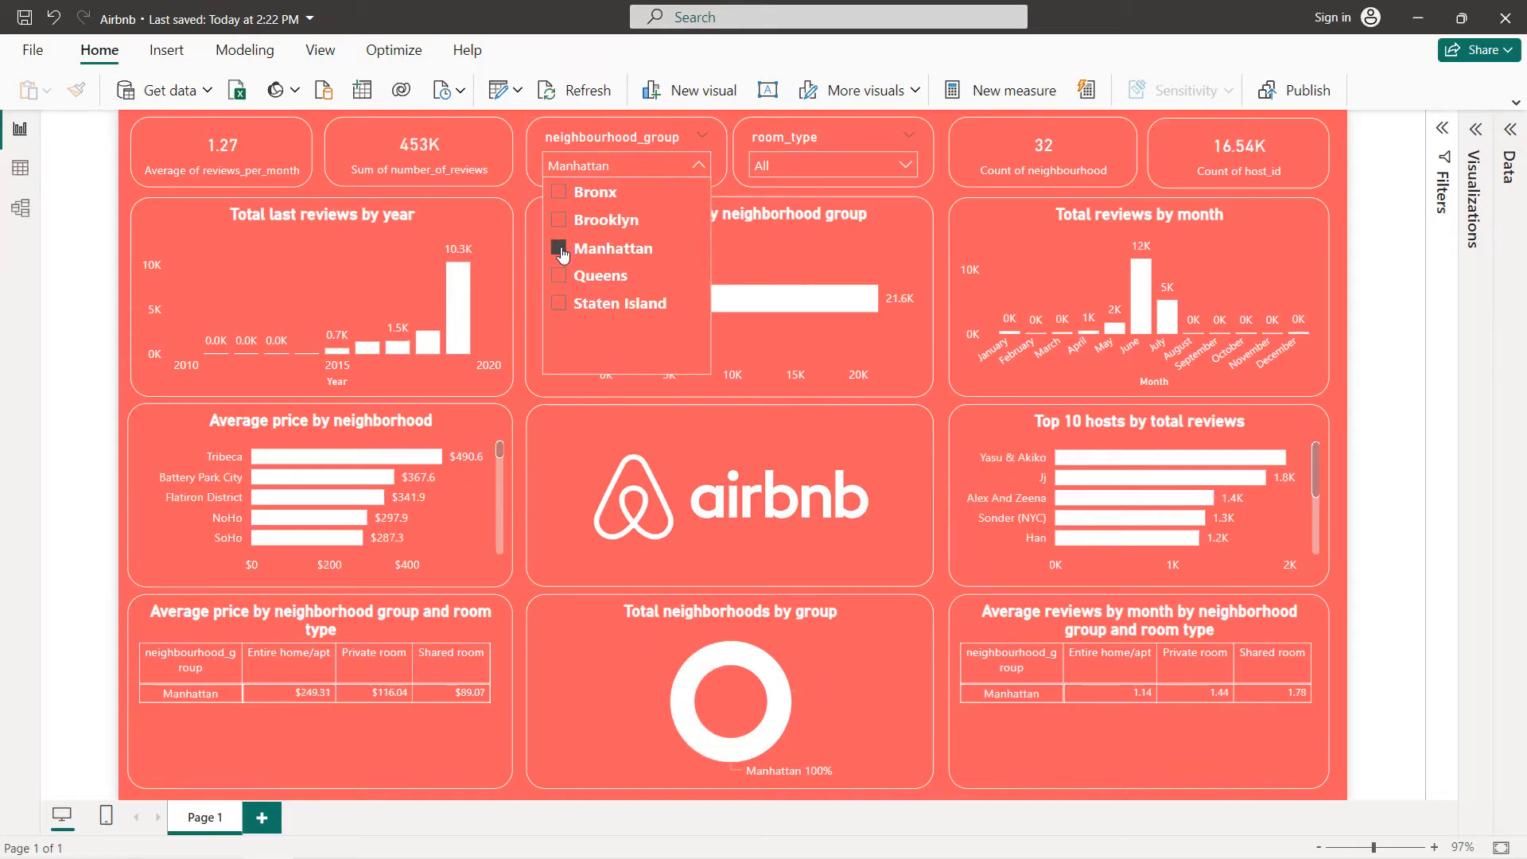
pyautogui.click(560, 248)
pyautogui.click(773, 167)
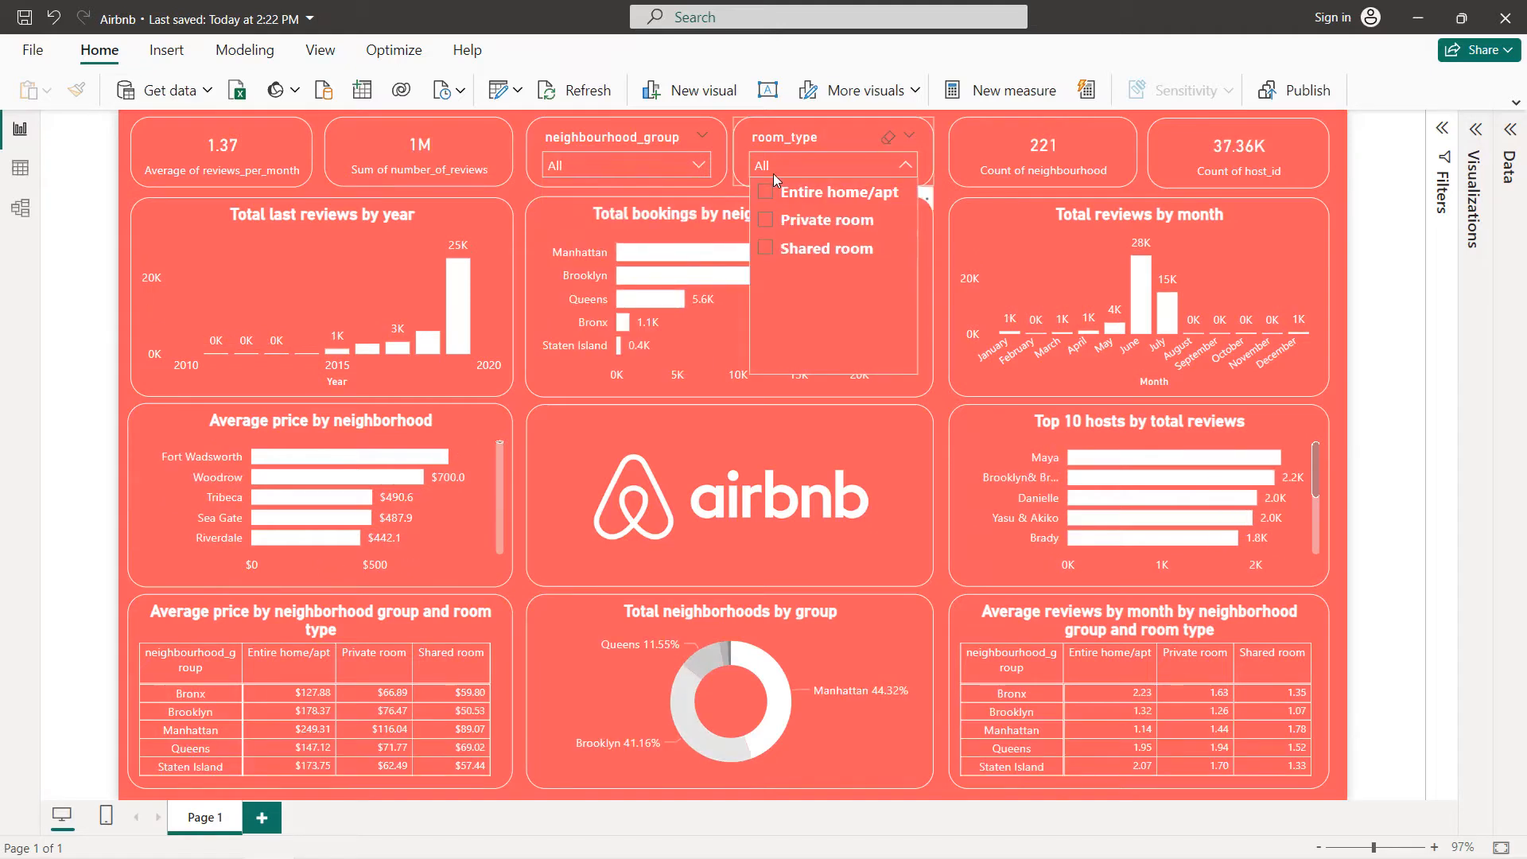
pyautogui.click(773, 174)
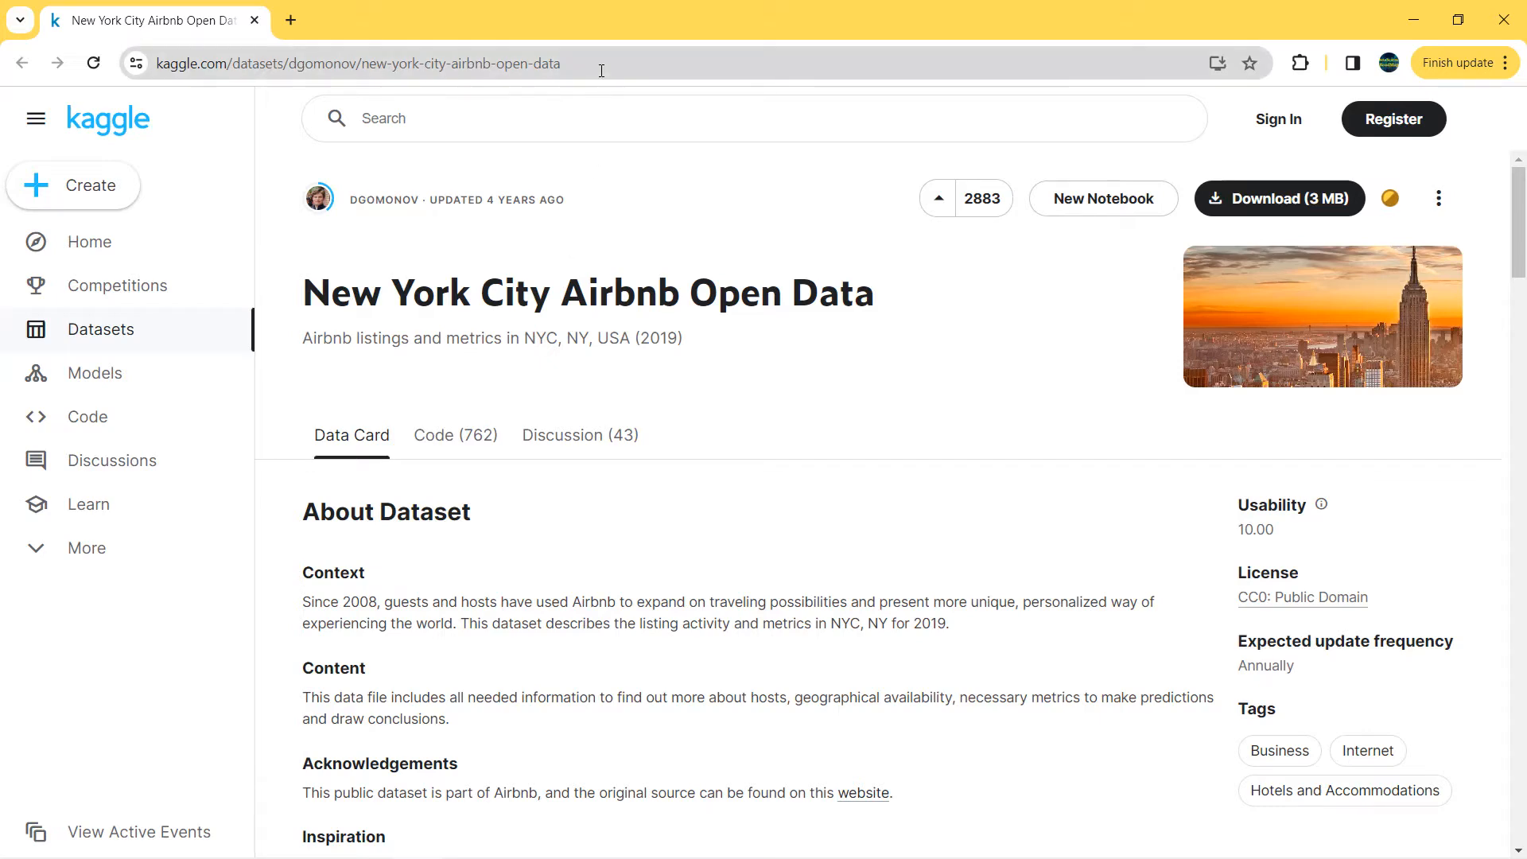
# - On Kaggle's New York City Airbnb Open Data page, show all 16 columns in the AB_NYC_2019.csv preview
pyautogui.doubleClick(602, 71)
pyautogui.click(597, 186)
pyautogui.scroll(-2, 597, 185)
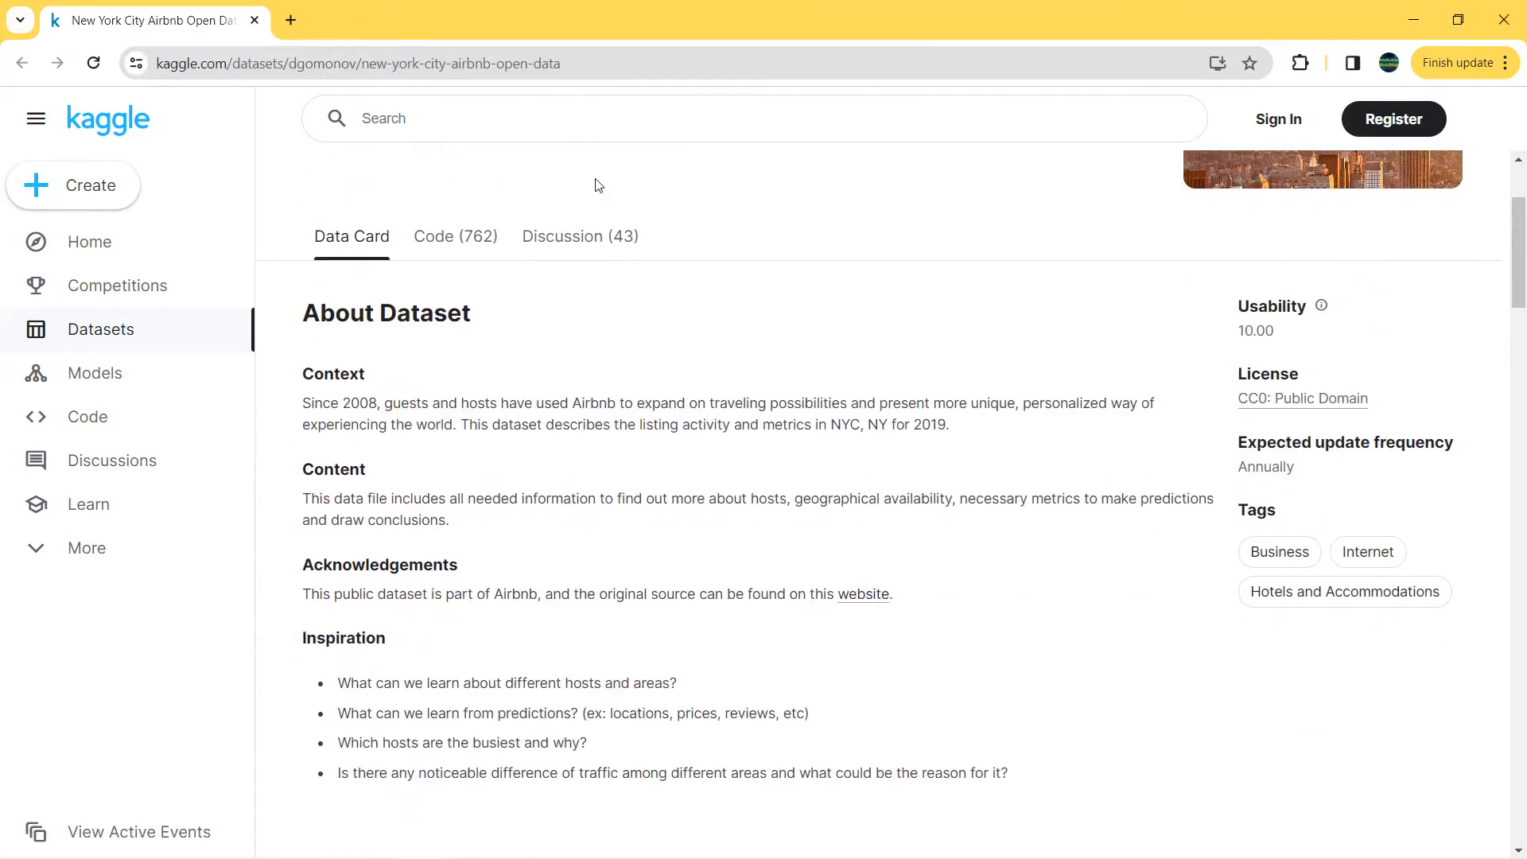
pyautogui.scroll(-10, 599, 186)
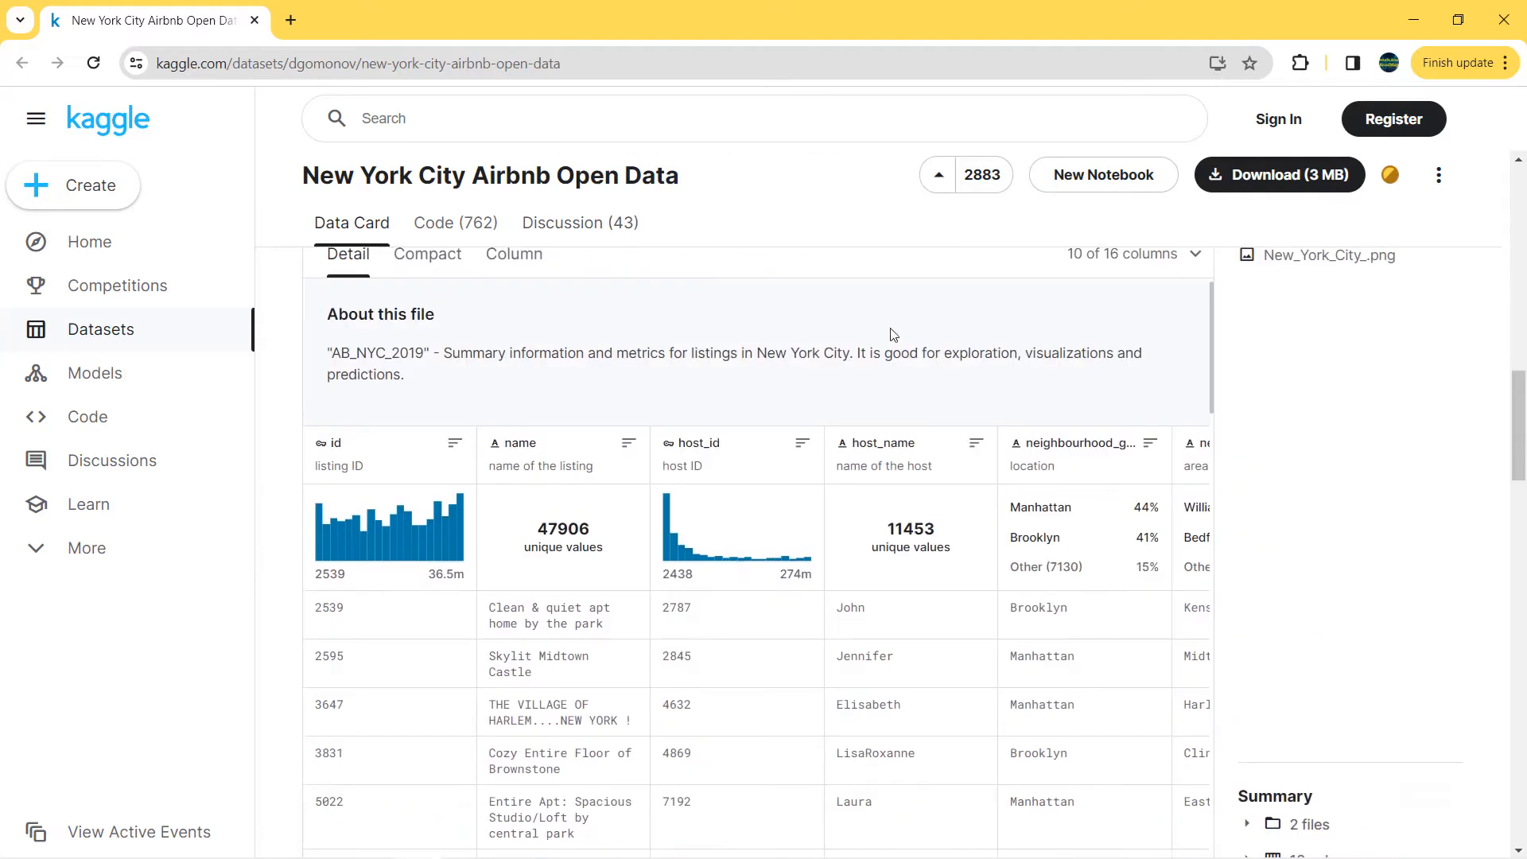
pyautogui.scroll(2, 889, 333)
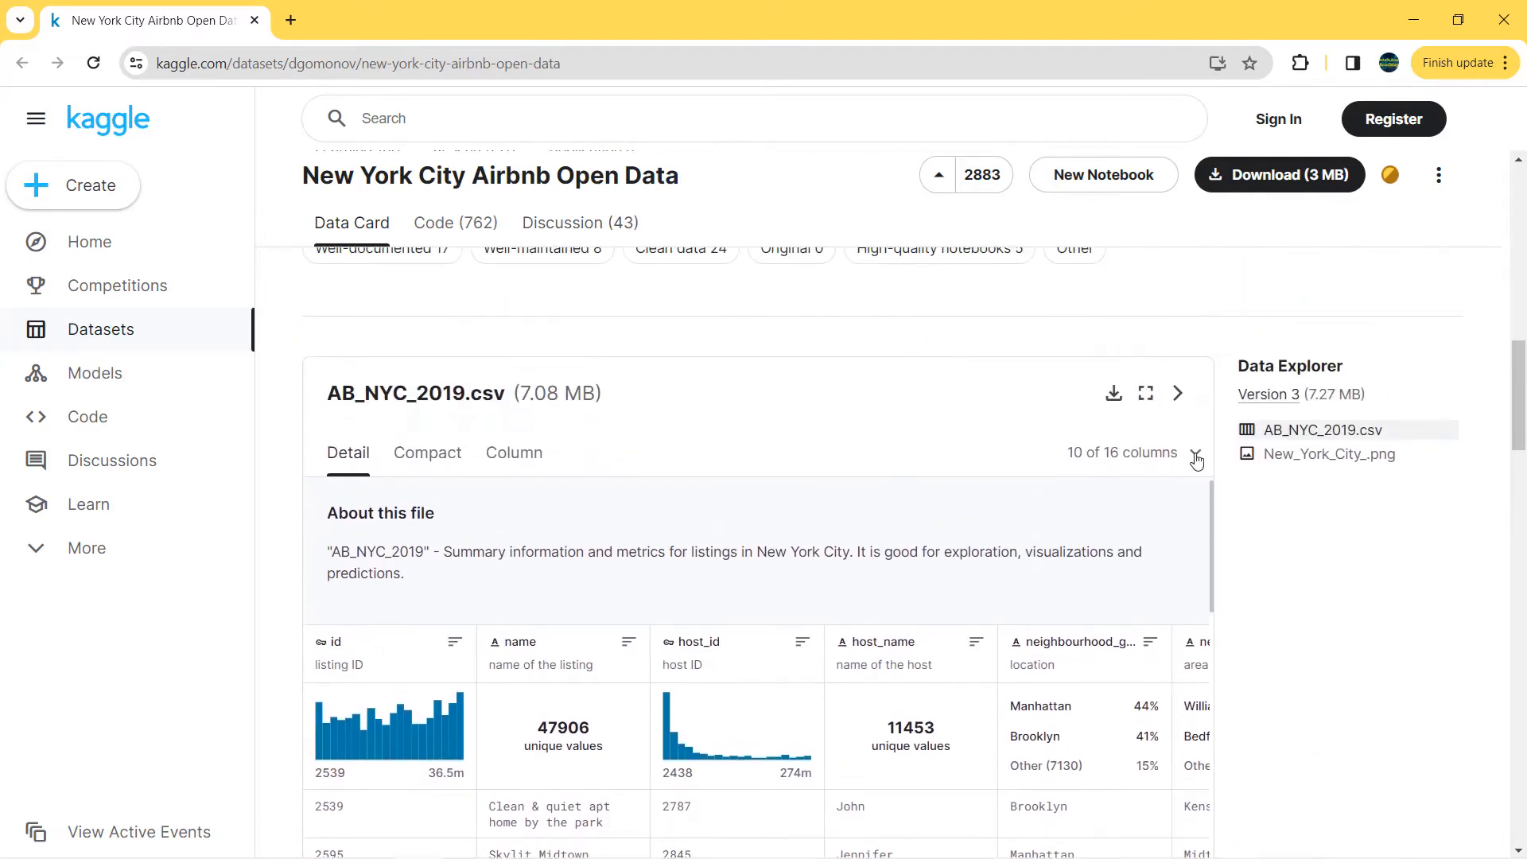
pyautogui.click(1196, 459)
pyautogui.click(855, 552)
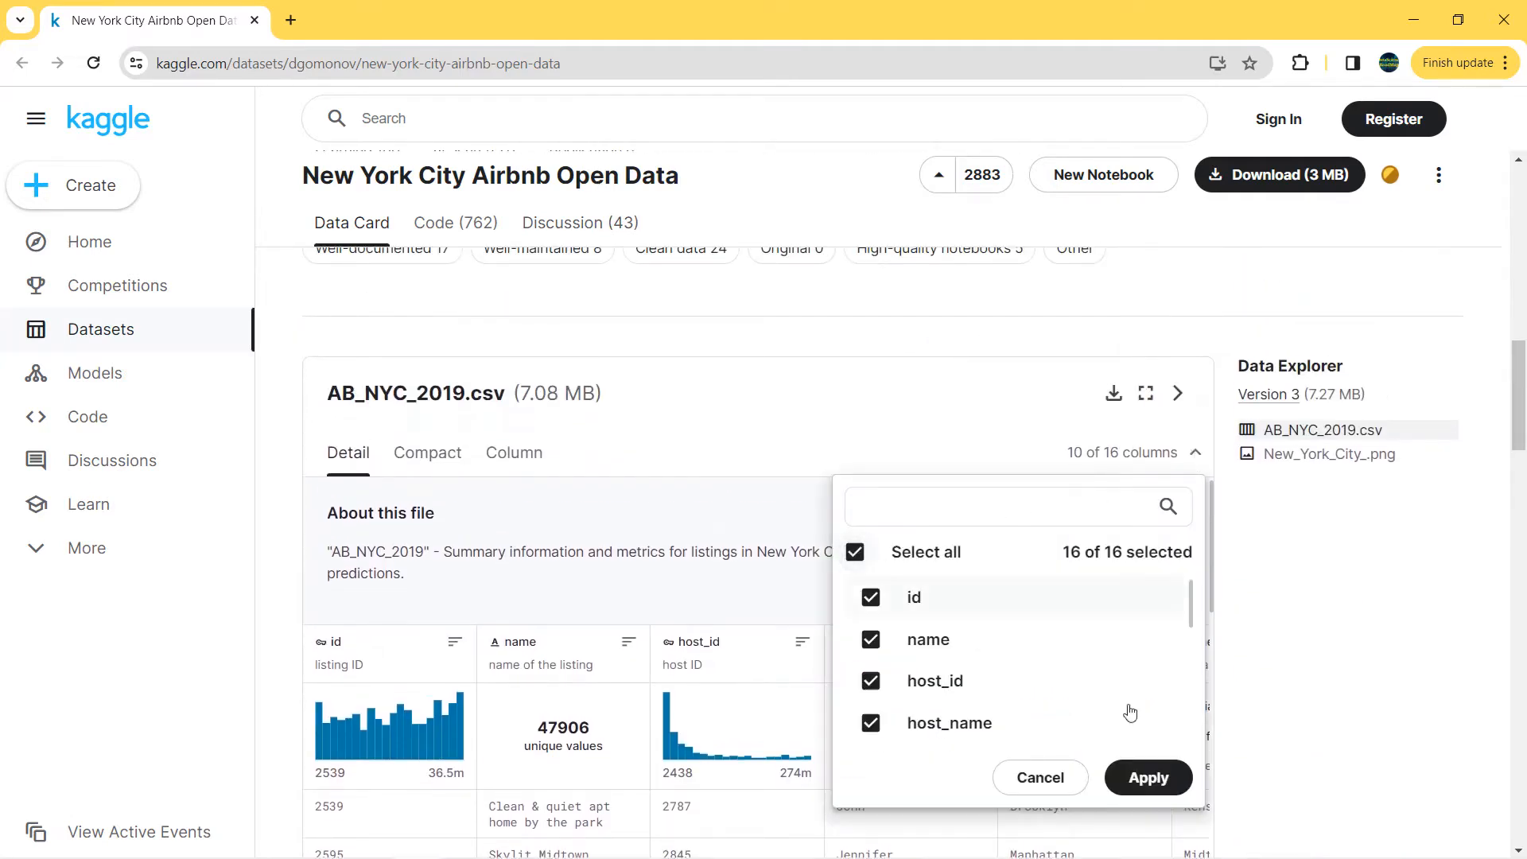
pyautogui.click(1161, 776)
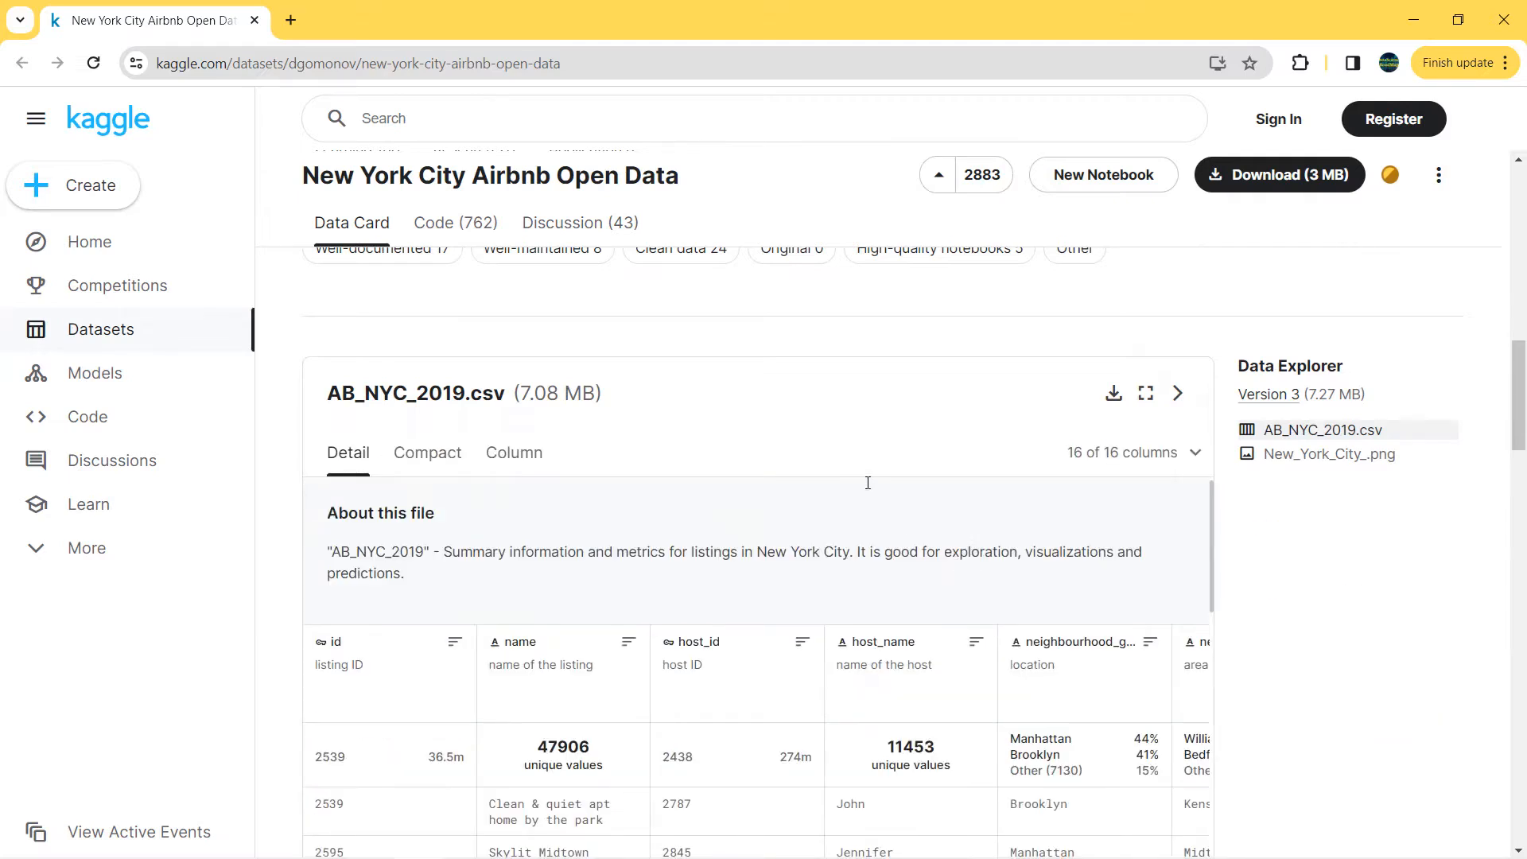
# - Examine the AB_NYC_2019.csv preview columns, from listing id and host details through location, price and reviews to availability_365
pyautogui.scroll(-1, 867, 483)
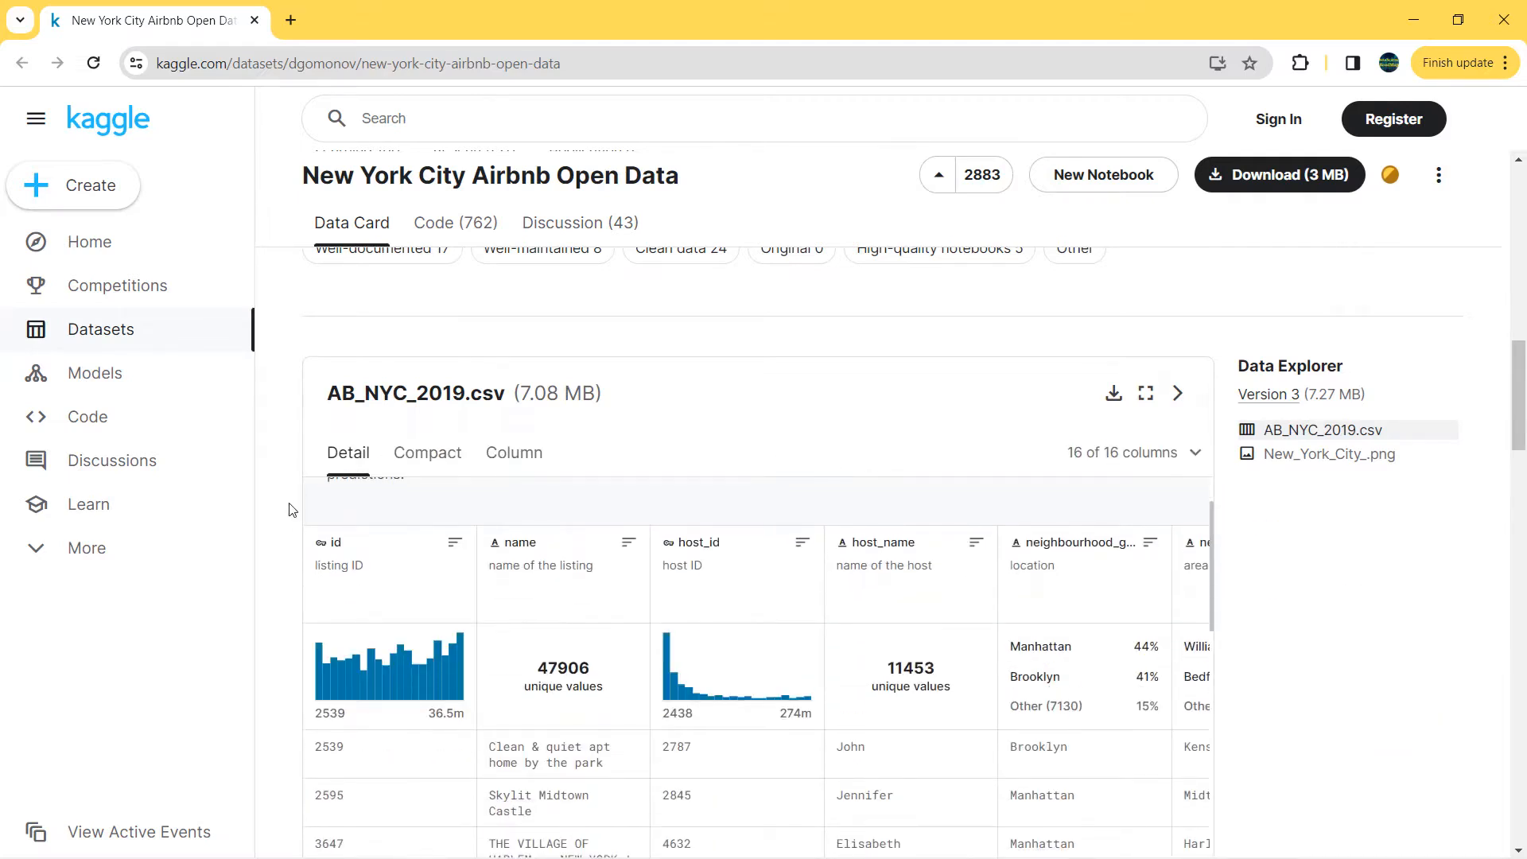
pyautogui.scroll(-1, 288, 509)
pyautogui.scroll(-1, 289, 478)
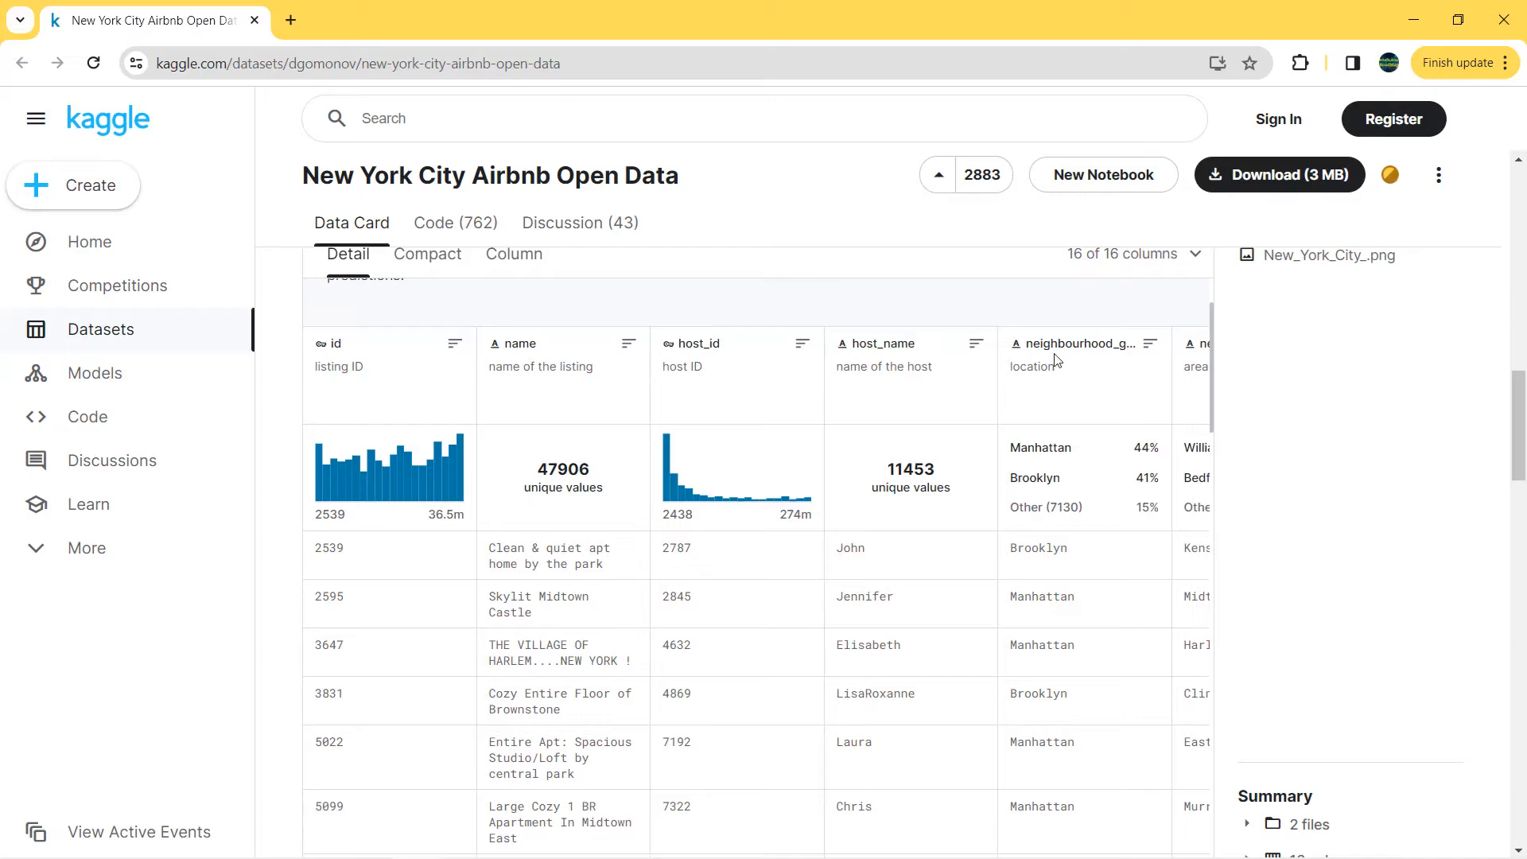
pyautogui.scroll(-3, 1282, 345)
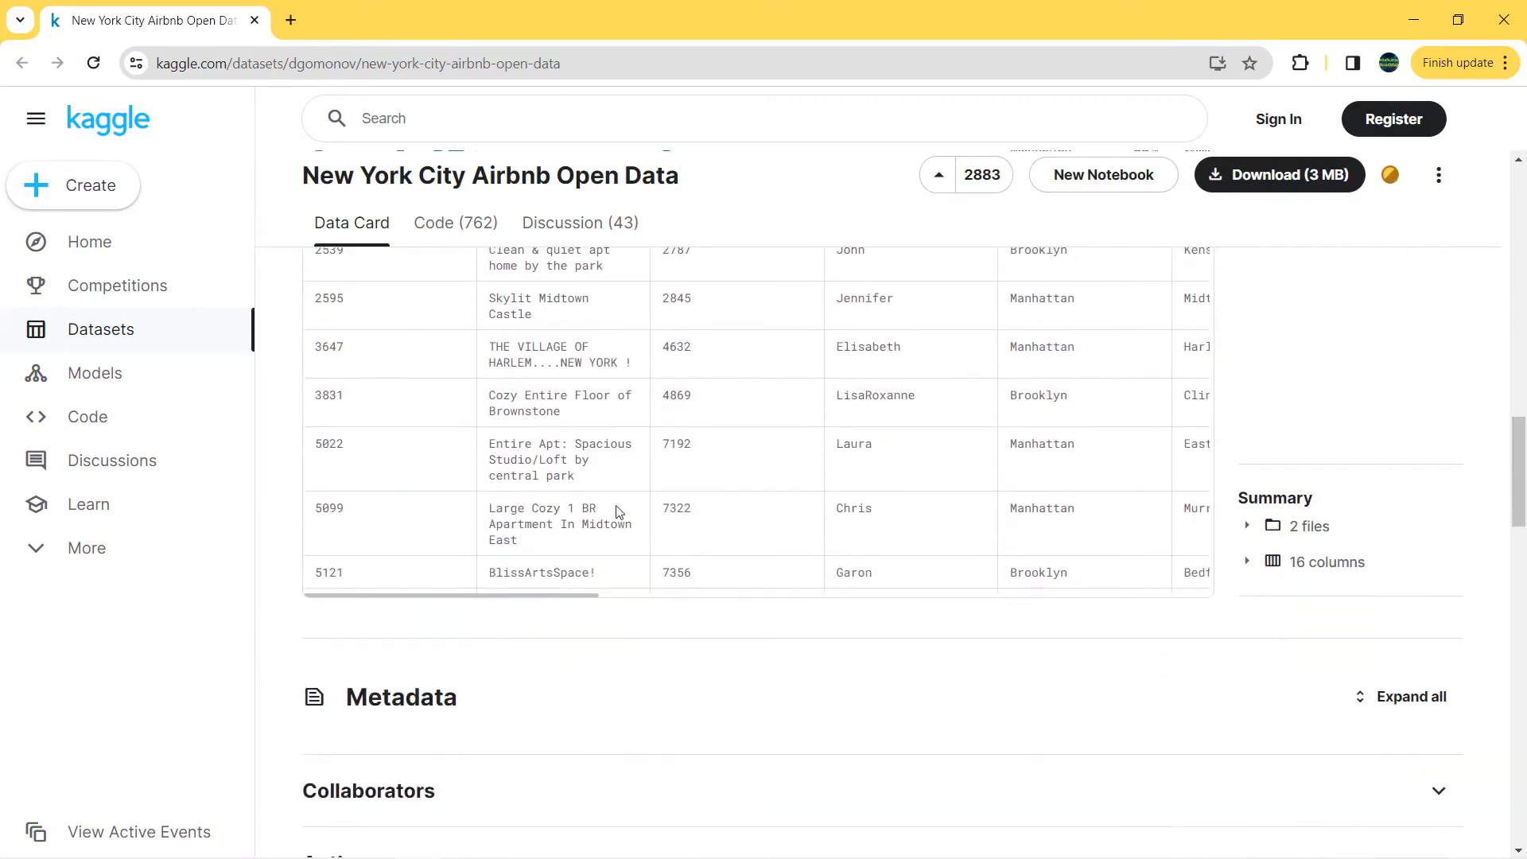
pyautogui.moveTo(580, 597); pyautogui.dragTo(789, 598)
pyautogui.scroll(3, 1391, 365)
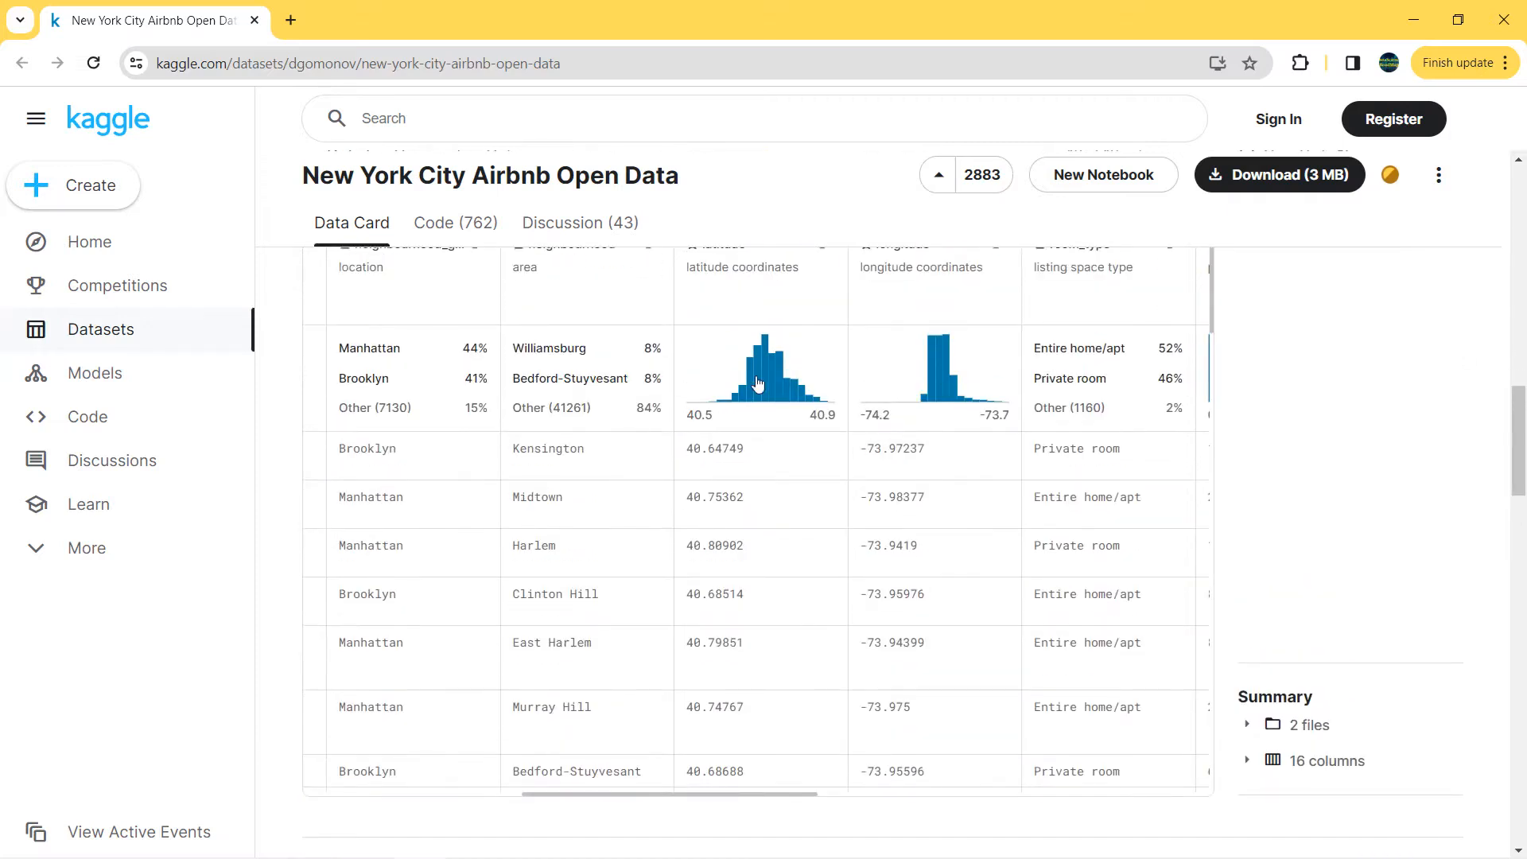
pyautogui.scroll(1, 716, 383)
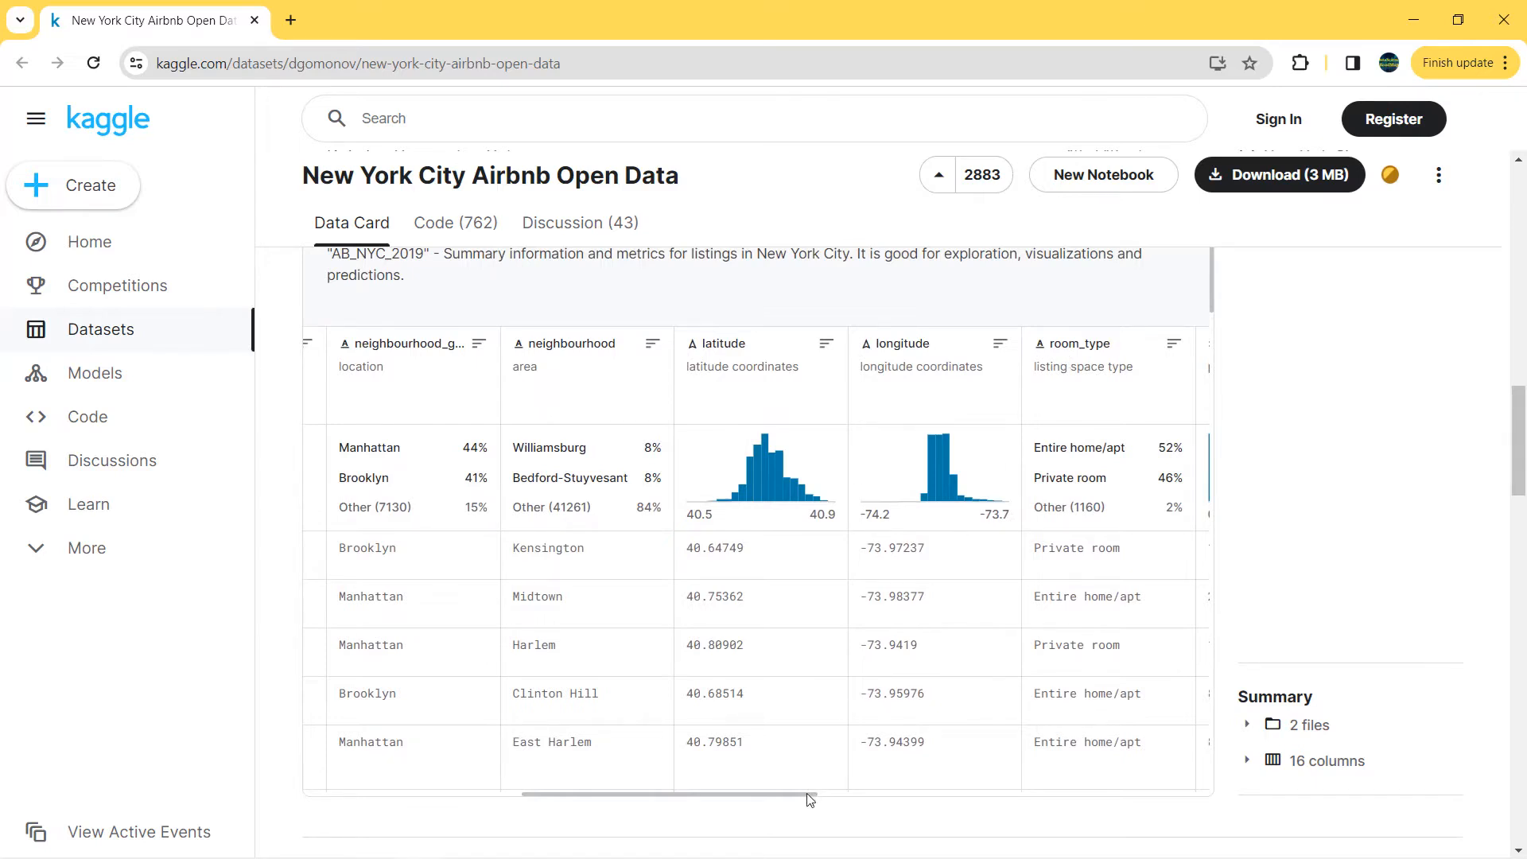
pyautogui.moveTo(812, 794); pyautogui.dragTo(1077, 779)
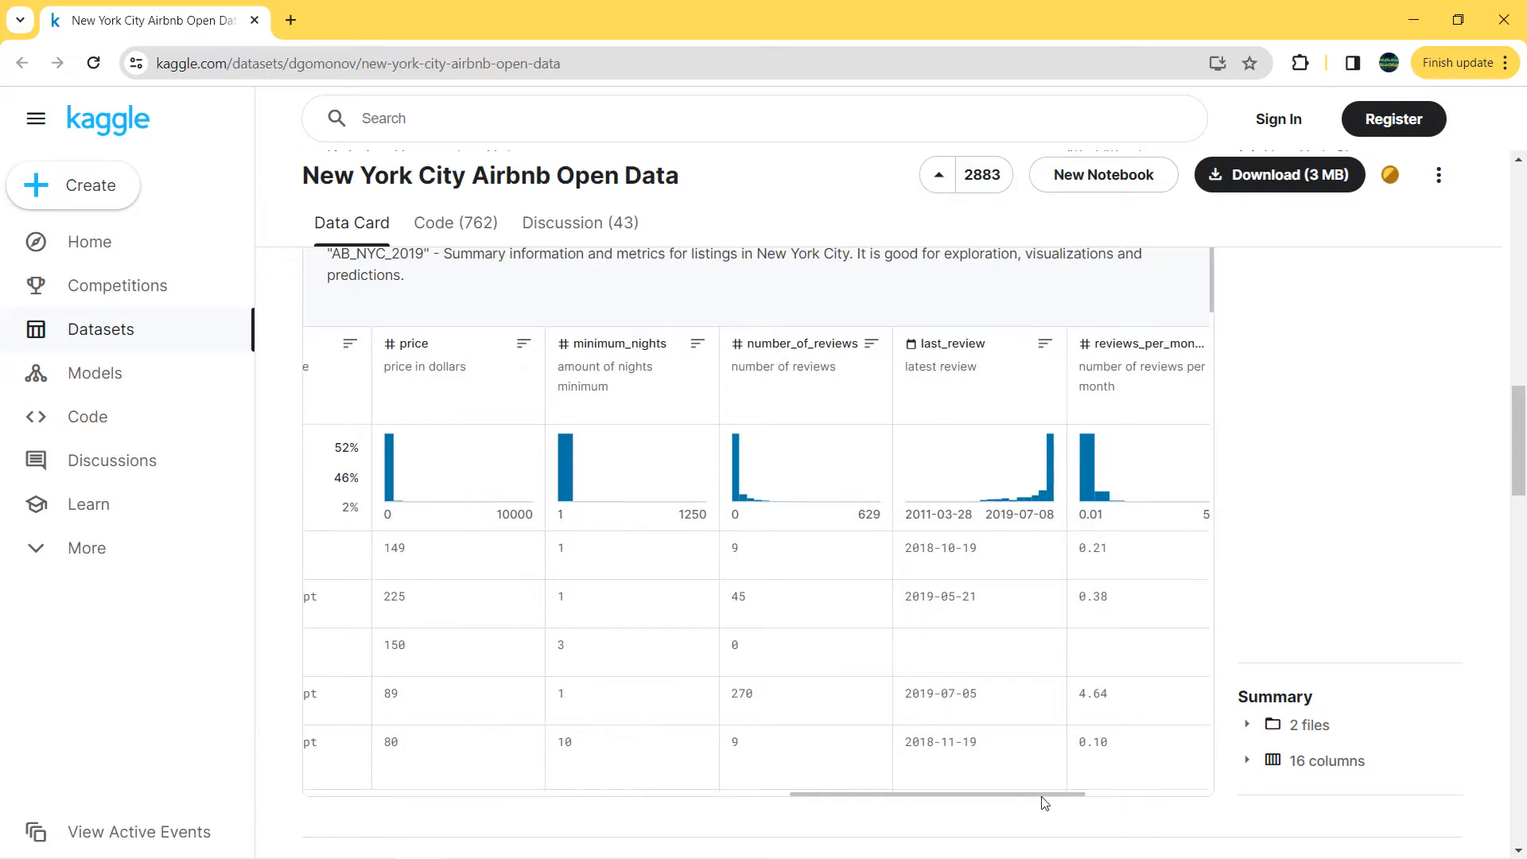
pyautogui.moveTo(1075, 801); pyautogui.dragTo(1169, 784)
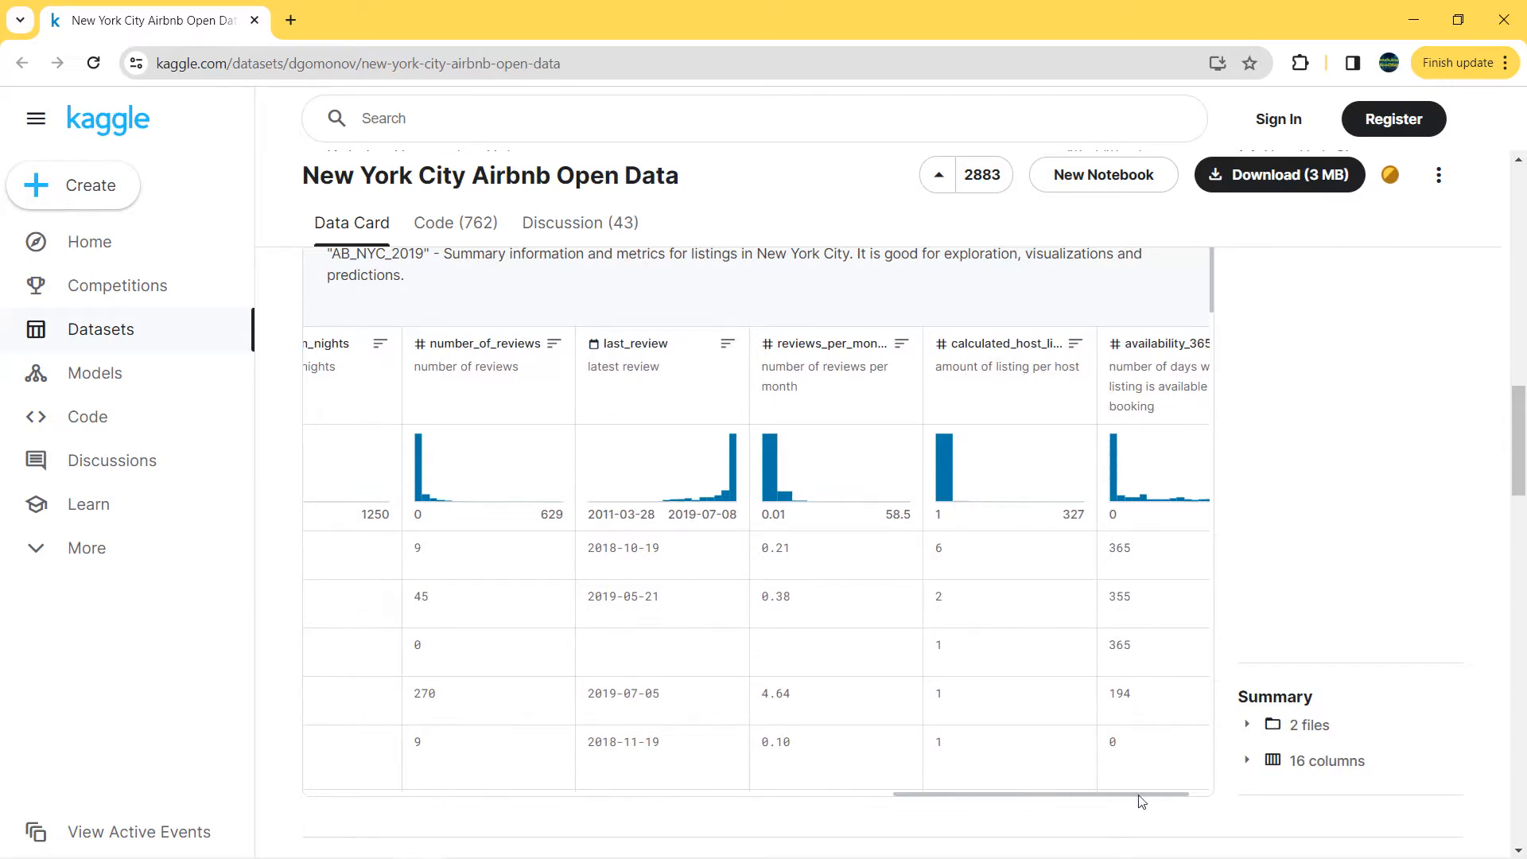
pyautogui.moveTo(1142, 798); pyautogui.dragTo(1174, 797)
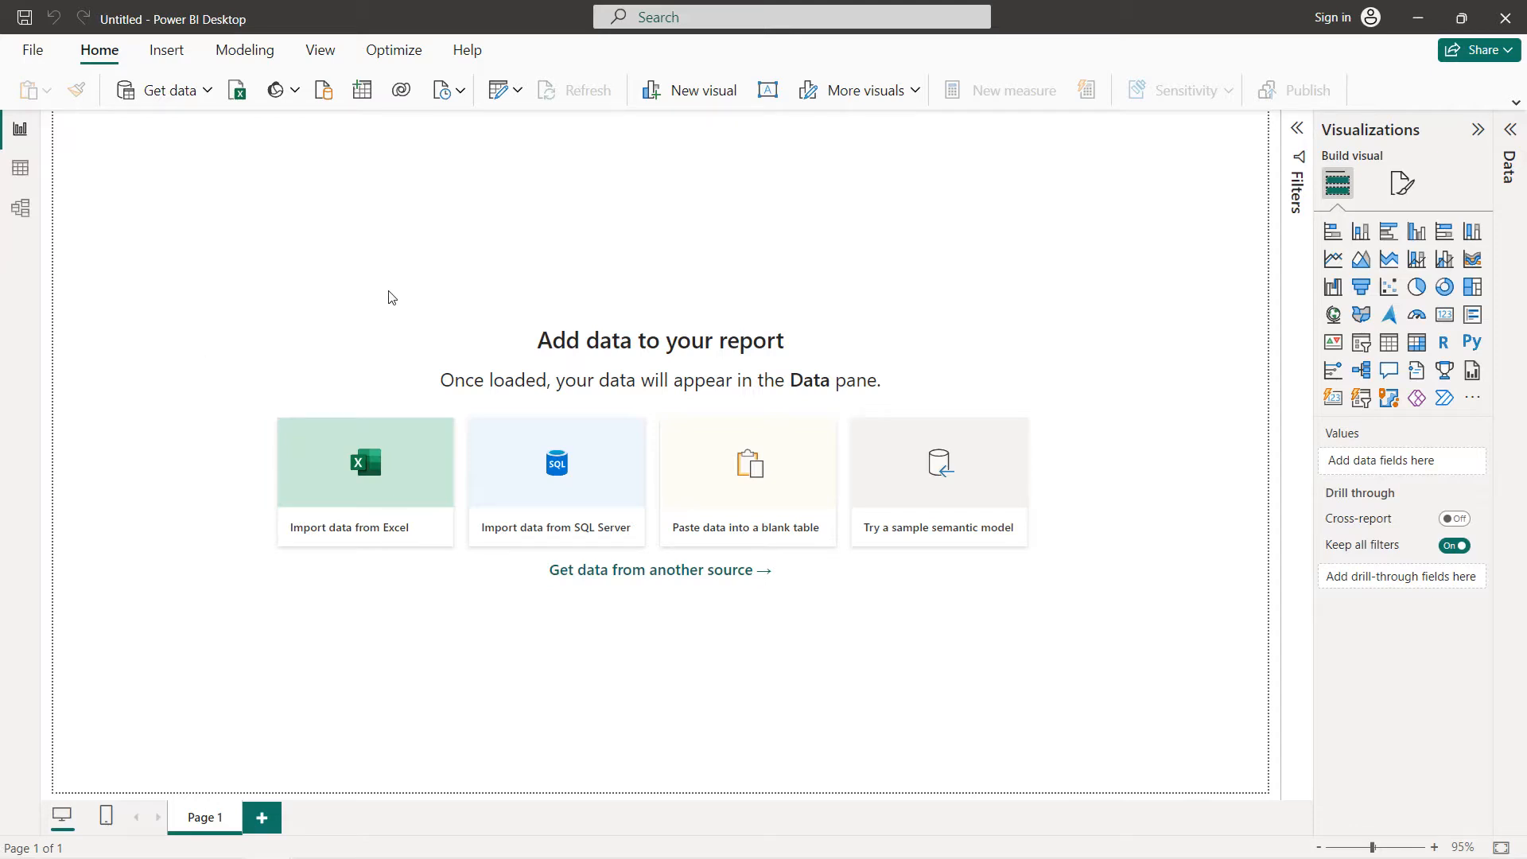
# - In a blank Power BI Desktop report, import AB_NYC_2019.csv through the Text/CSV connector, load it and dismiss the load report
pyautogui.click(180, 99)
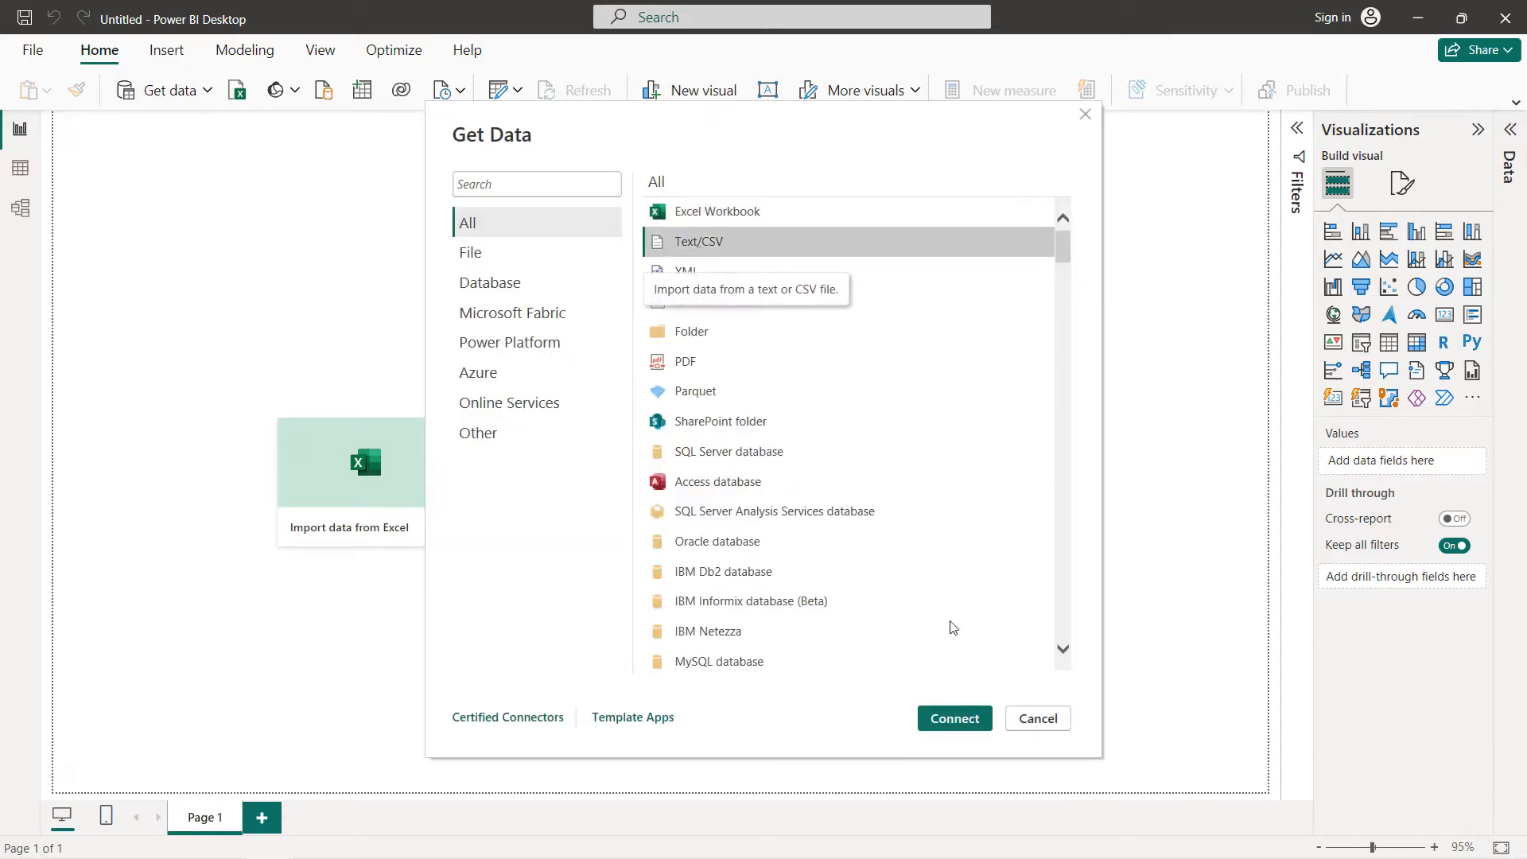
pyautogui.click(954, 724)
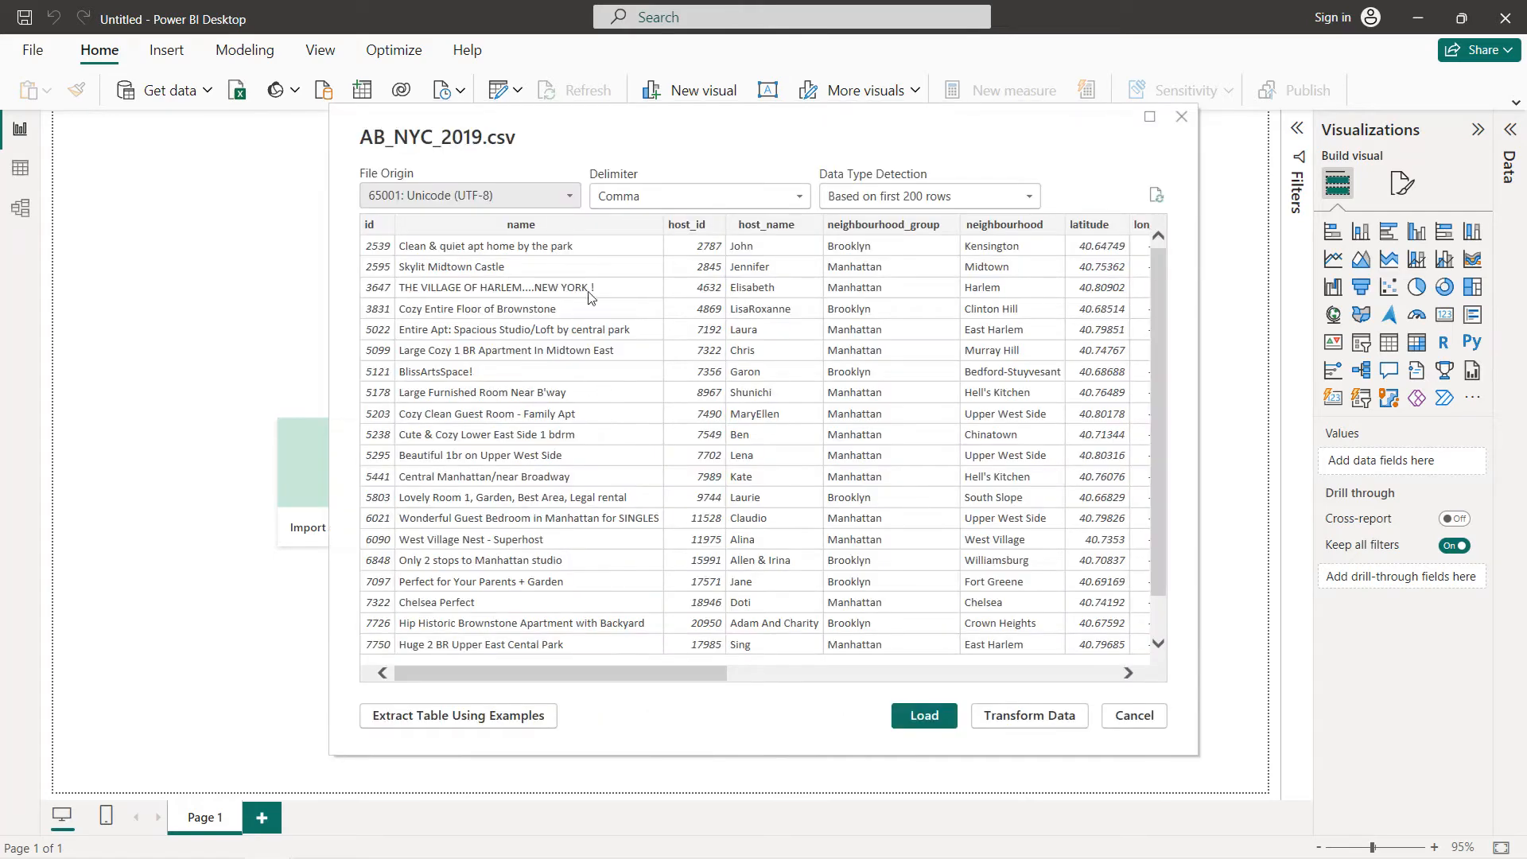
pyautogui.click(913, 720)
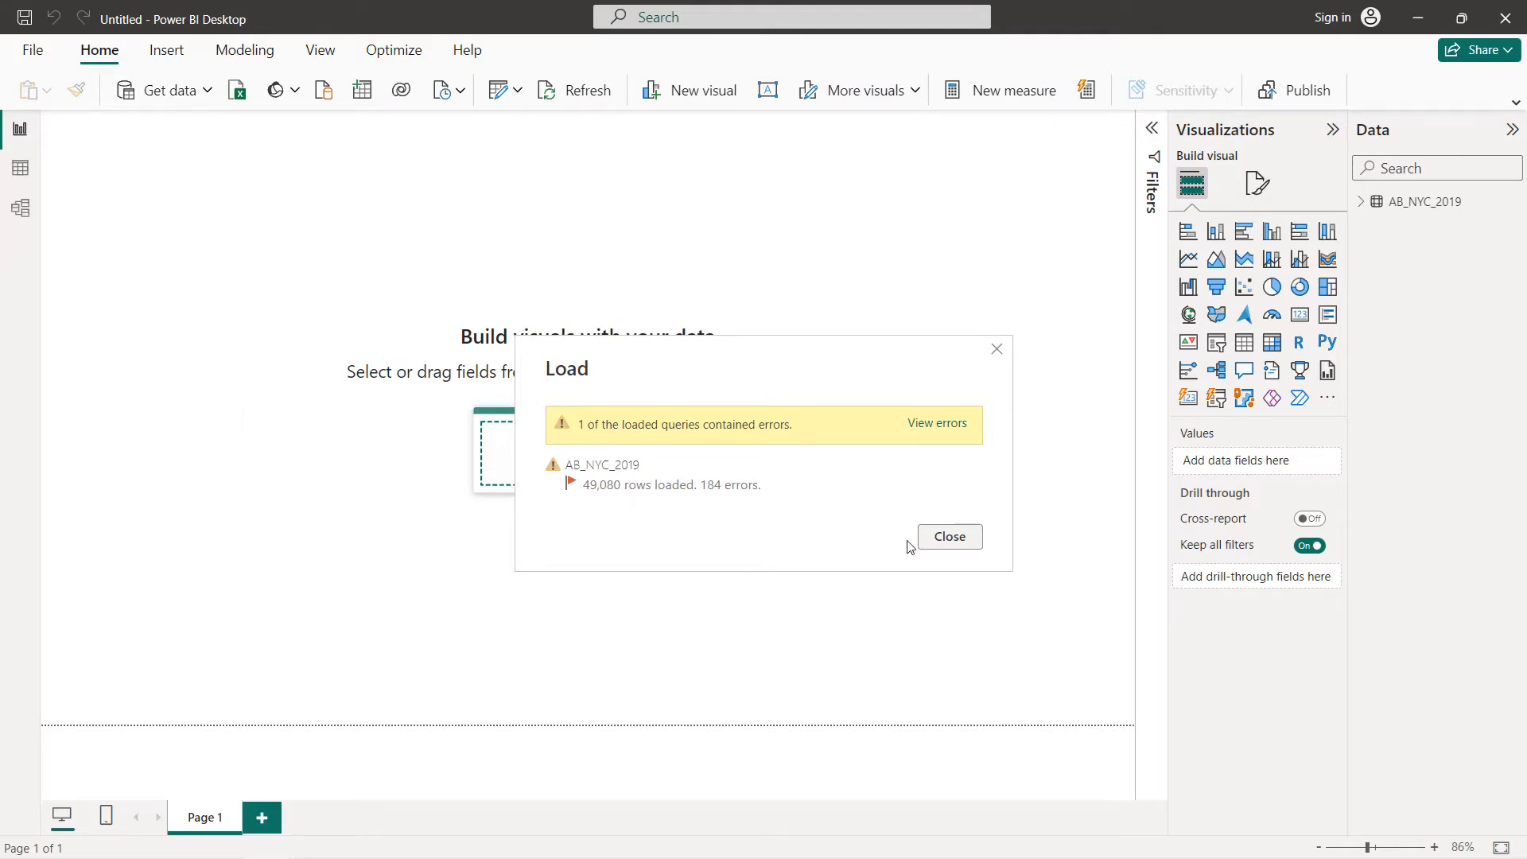
pyautogui.click(942, 541)
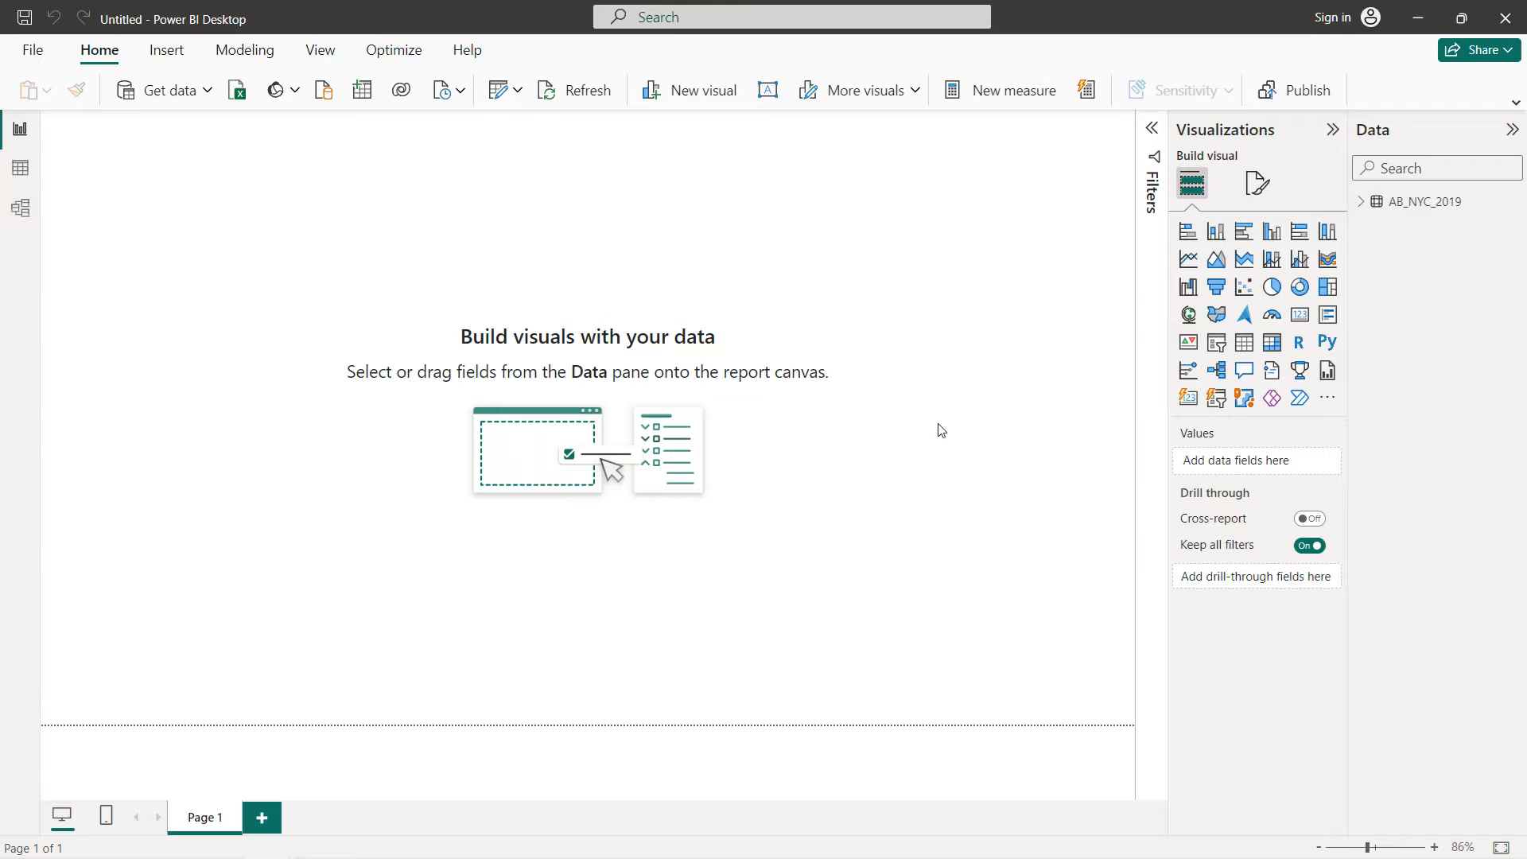
# - Set the report page's canvas background to the custom colour #FF5A60 with 0% transparency
pyautogui.click(1258, 184)
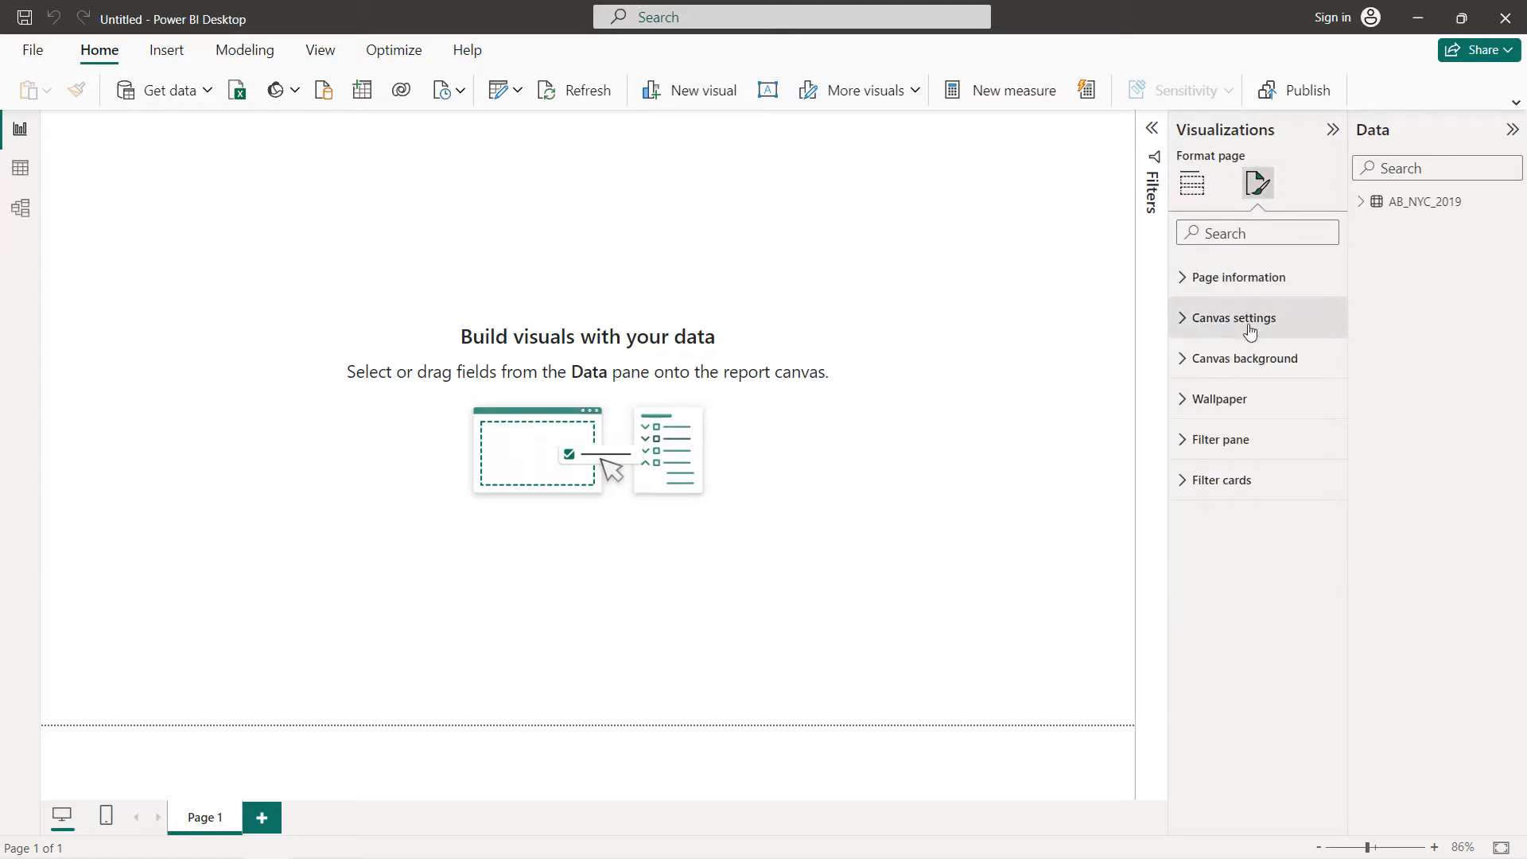
pyautogui.click(1244, 368)
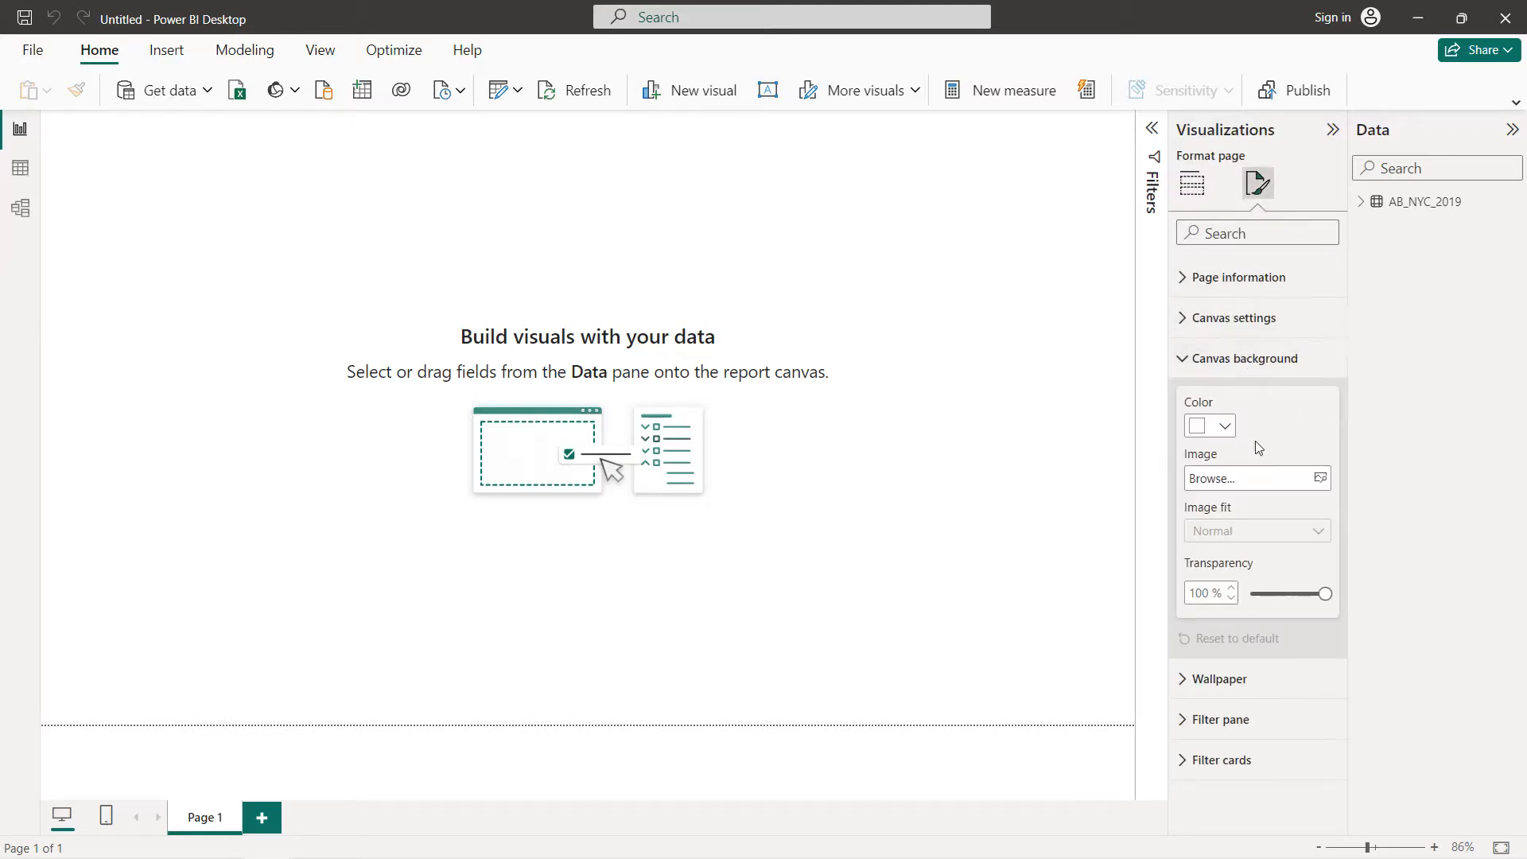
pyautogui.click(1223, 427)
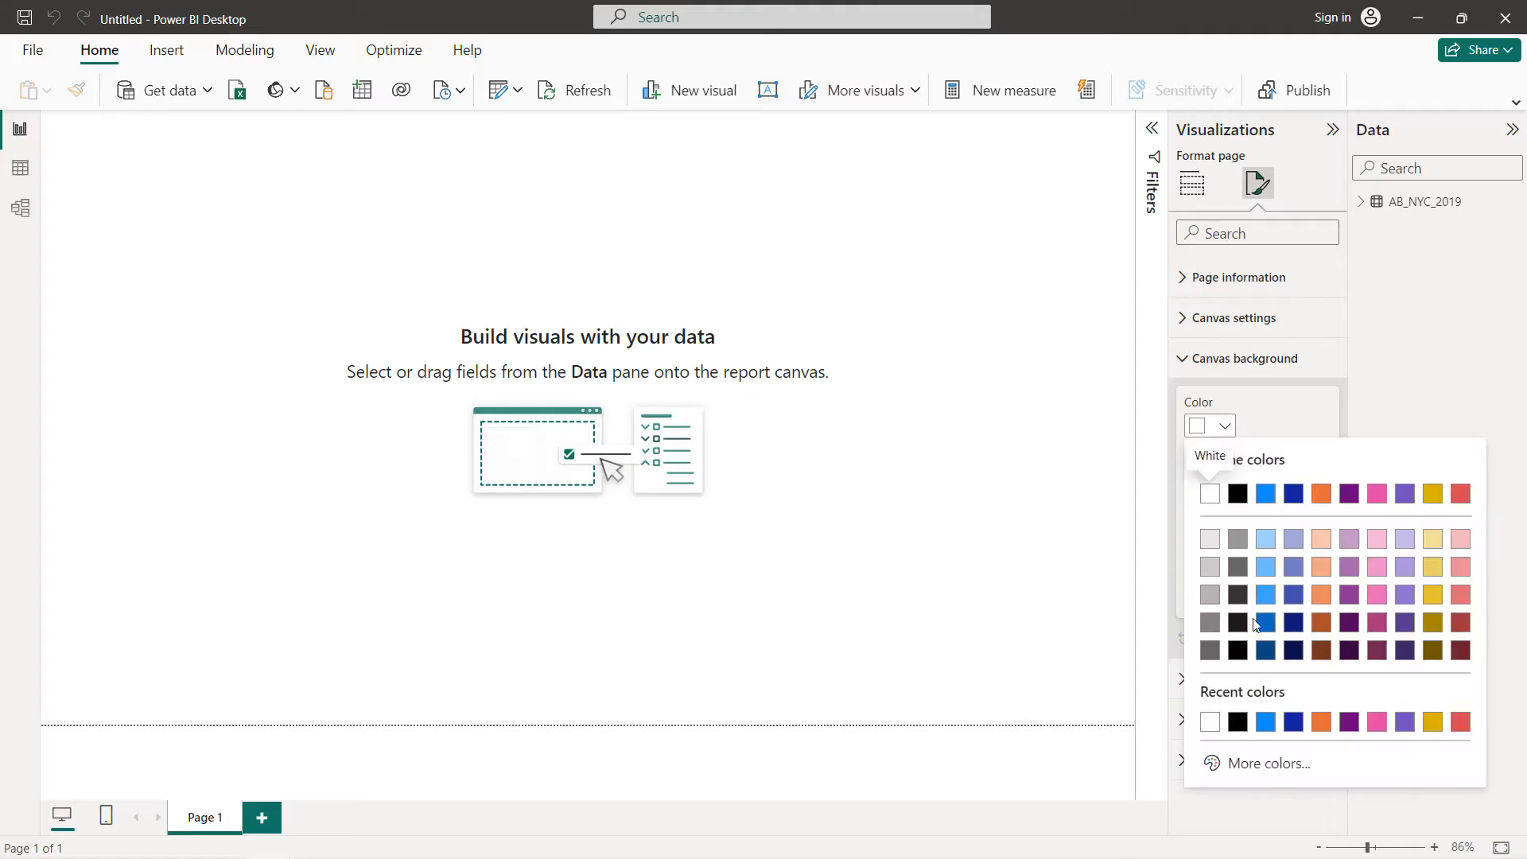
pyautogui.click(1239, 764)
pyautogui.click(1264, 756)
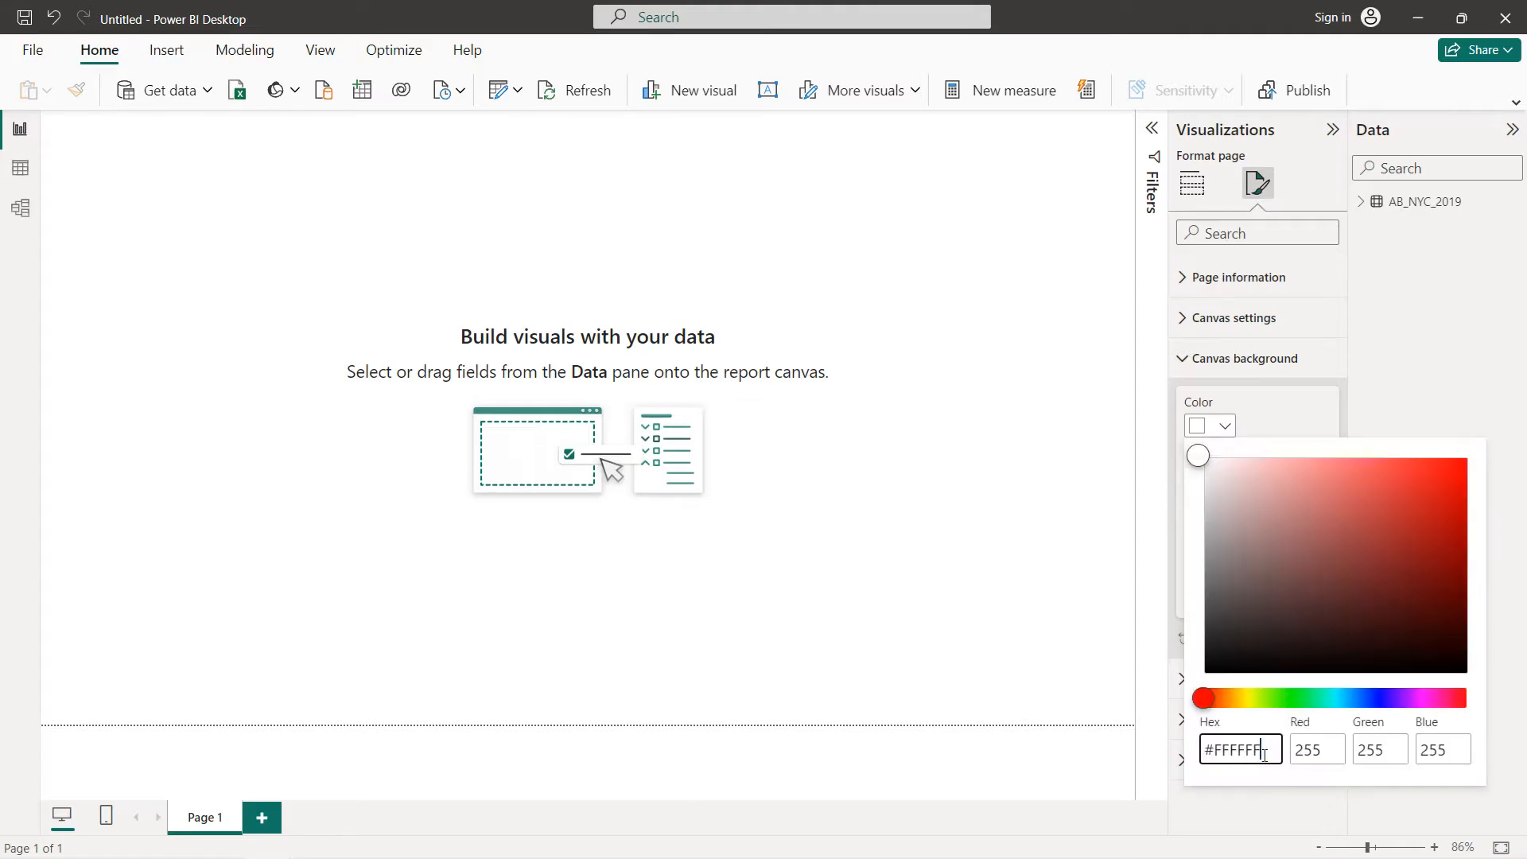
pyautogui.press('BackSpace')
pyautogui.press('BackSpace')
pyautogui.press('BackSpace')
pyautogui.press('BackSpace')
pyautogui.press('BackSpace')
pyautogui.write('FF5A60')
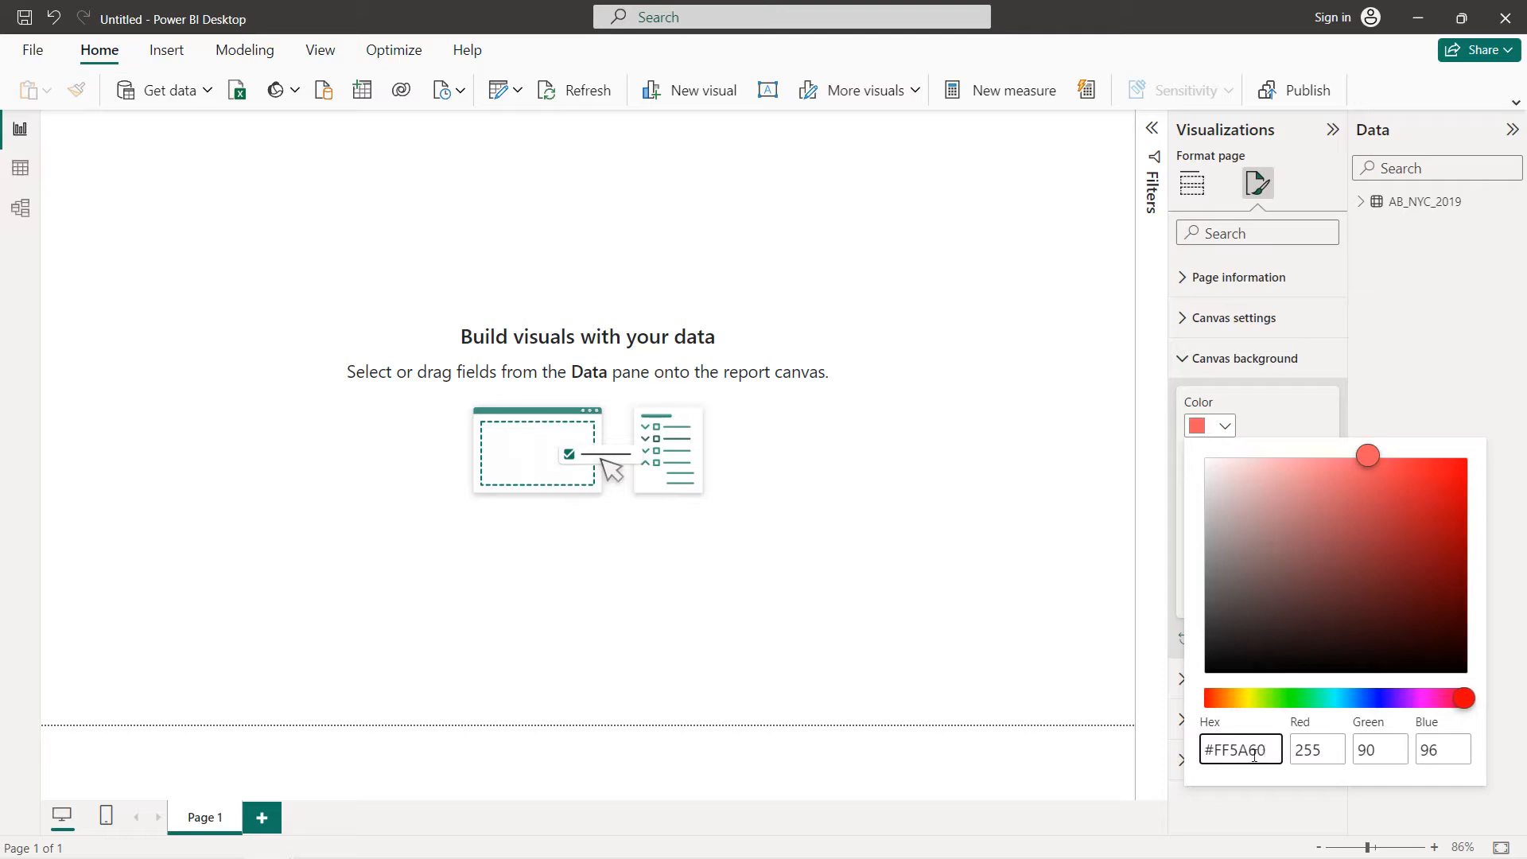
pyautogui.click(1153, 569)
pyautogui.moveTo(1327, 595); pyautogui.dragTo(1172, 601)
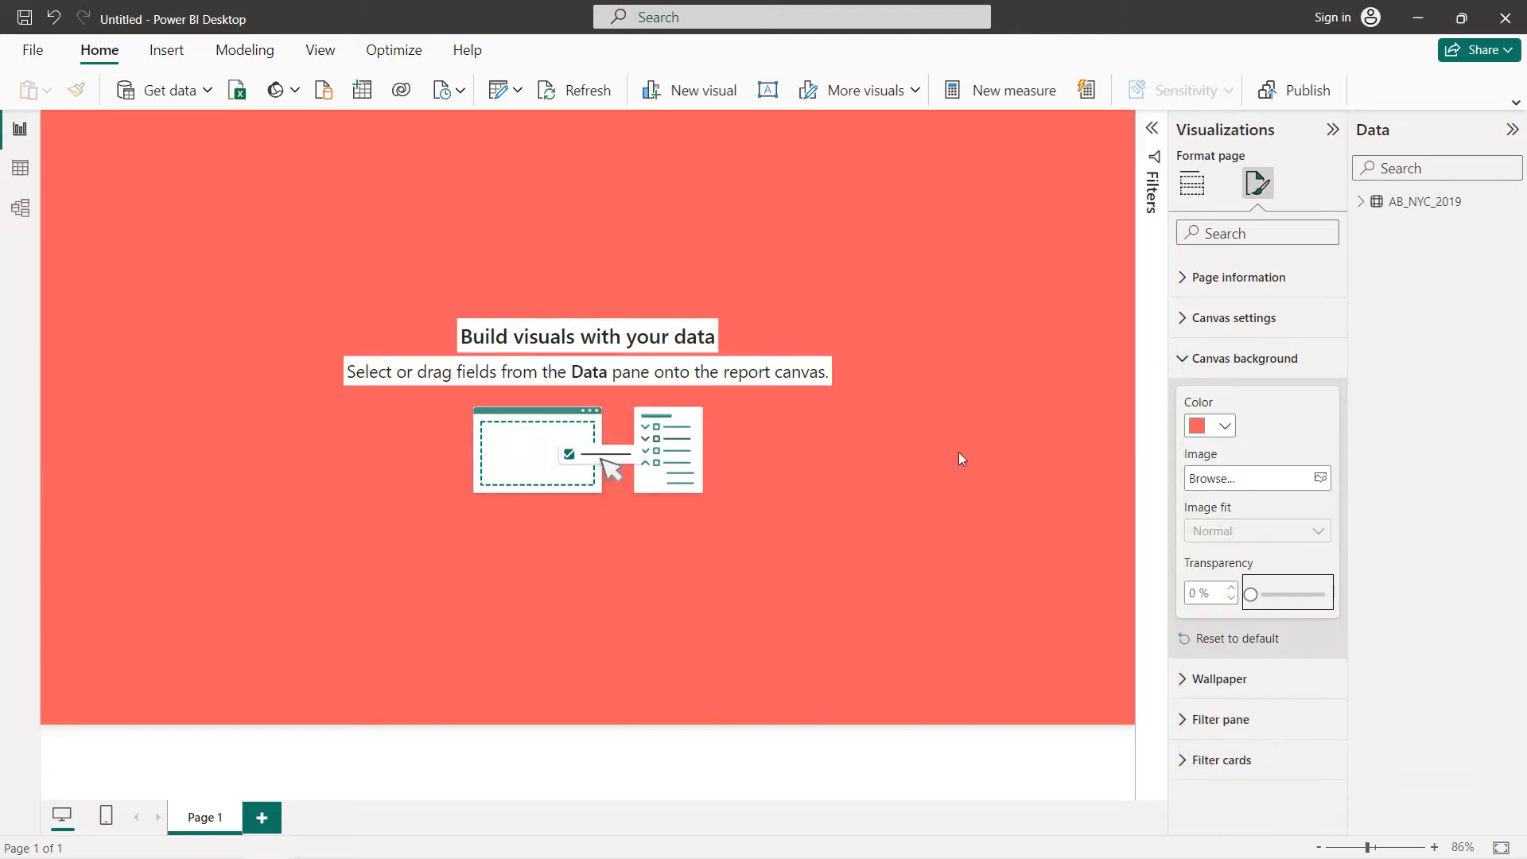
# - Add a room_type filter on all pages that keeps only Entire home/apt, Private room and Shared room
pyautogui.click(1153, 131)
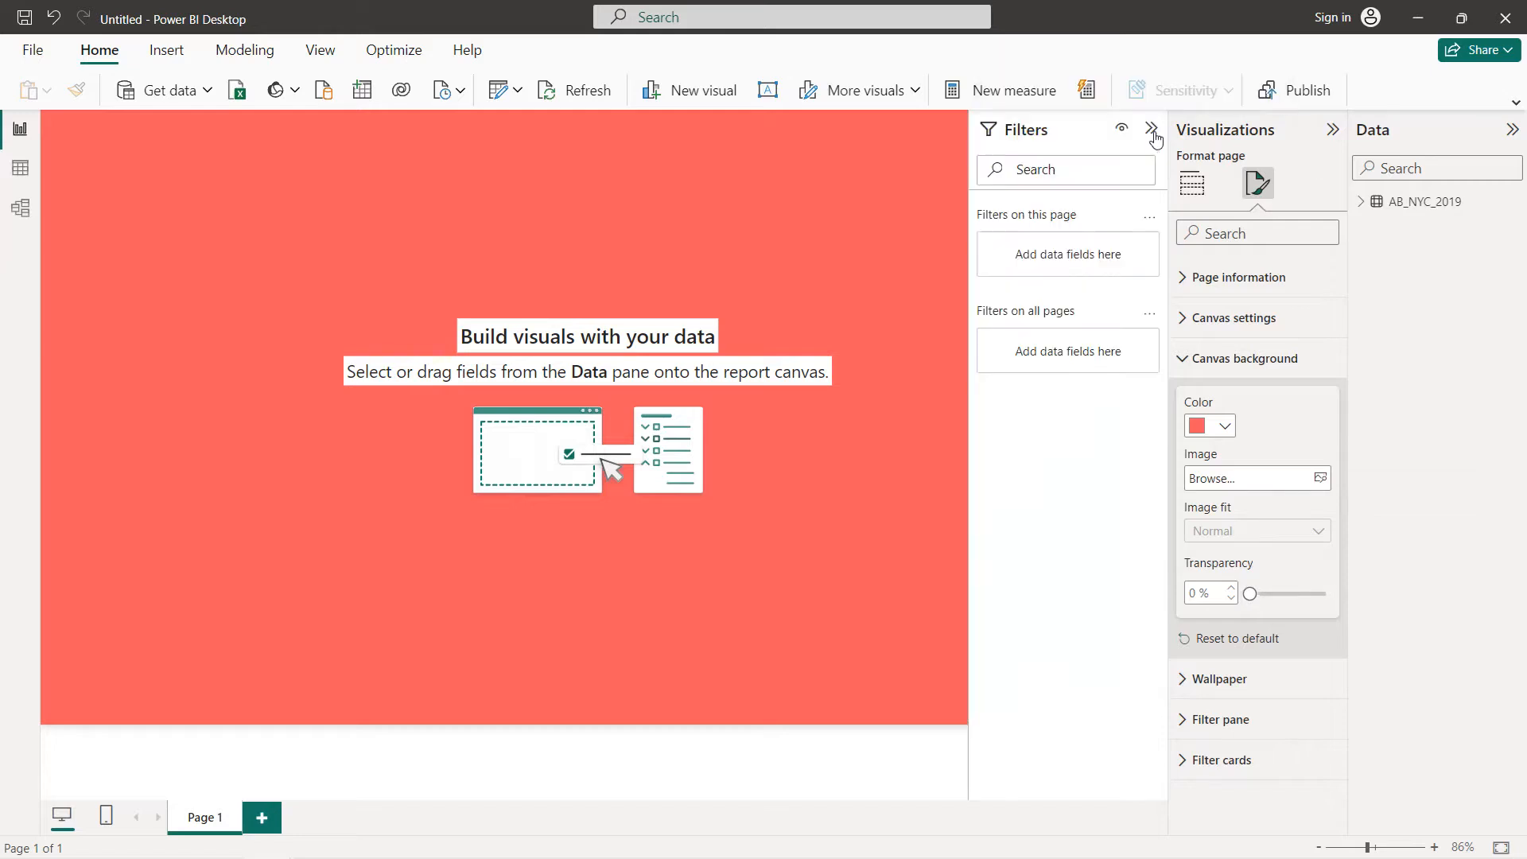
pyautogui.click(1361, 201)
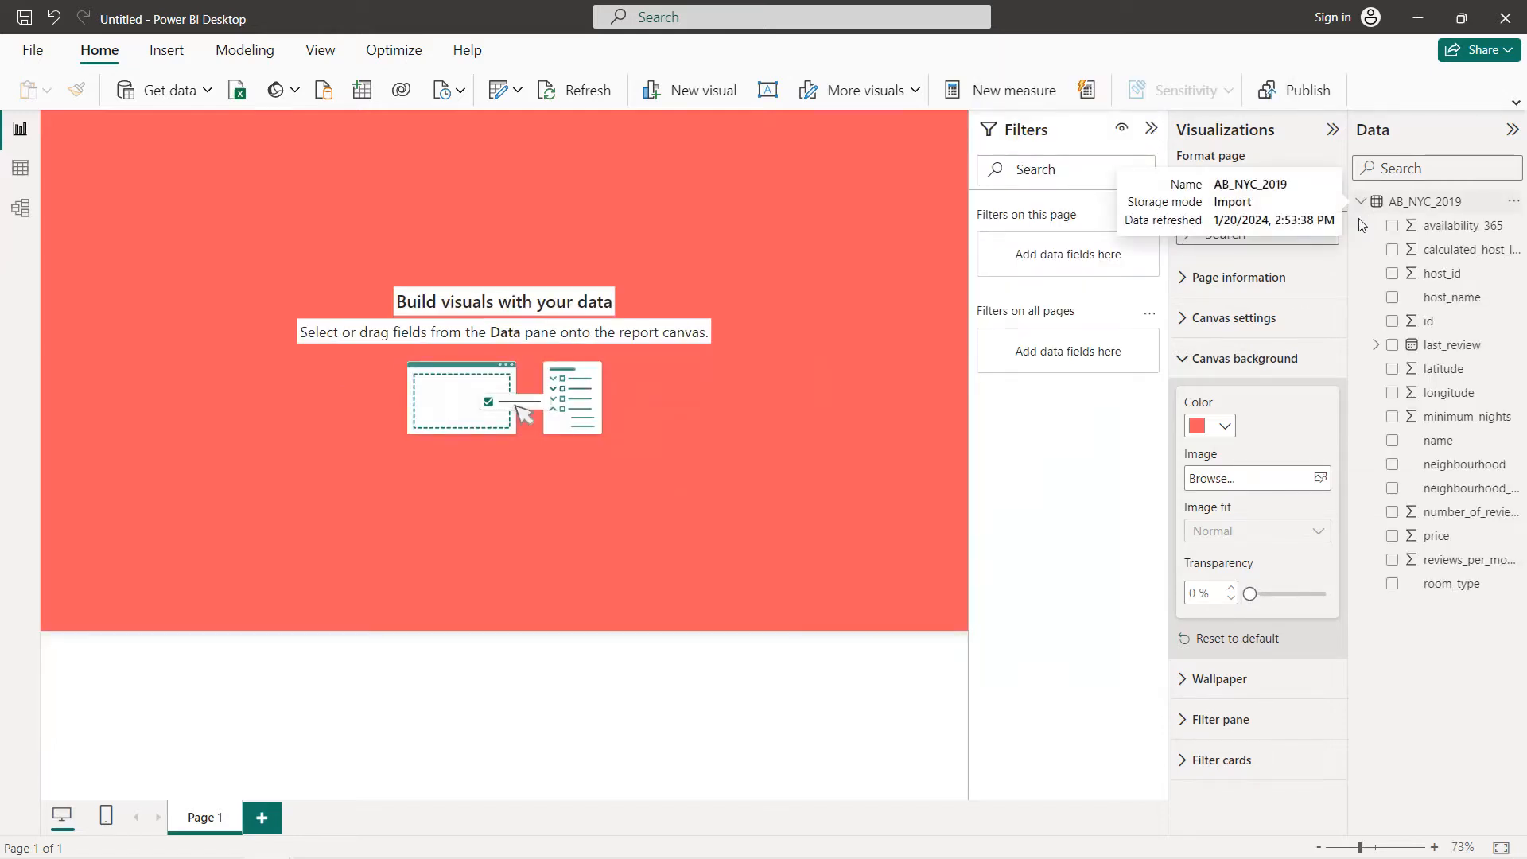
pyautogui.moveTo(1434, 591); pyautogui.dragTo(1062, 360)
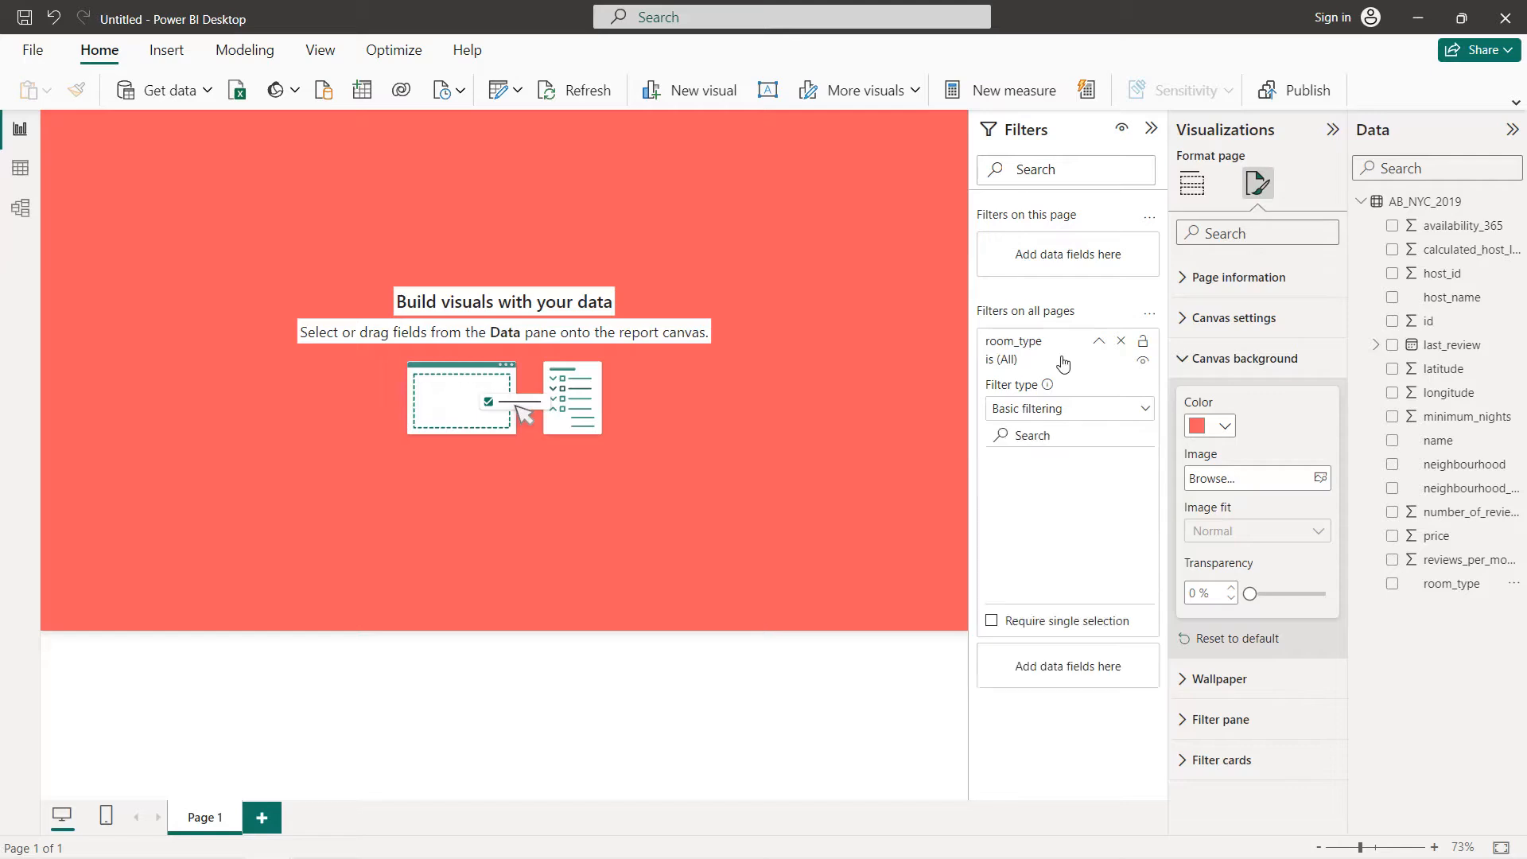
pyautogui.scroll(-3, 1086, 507)
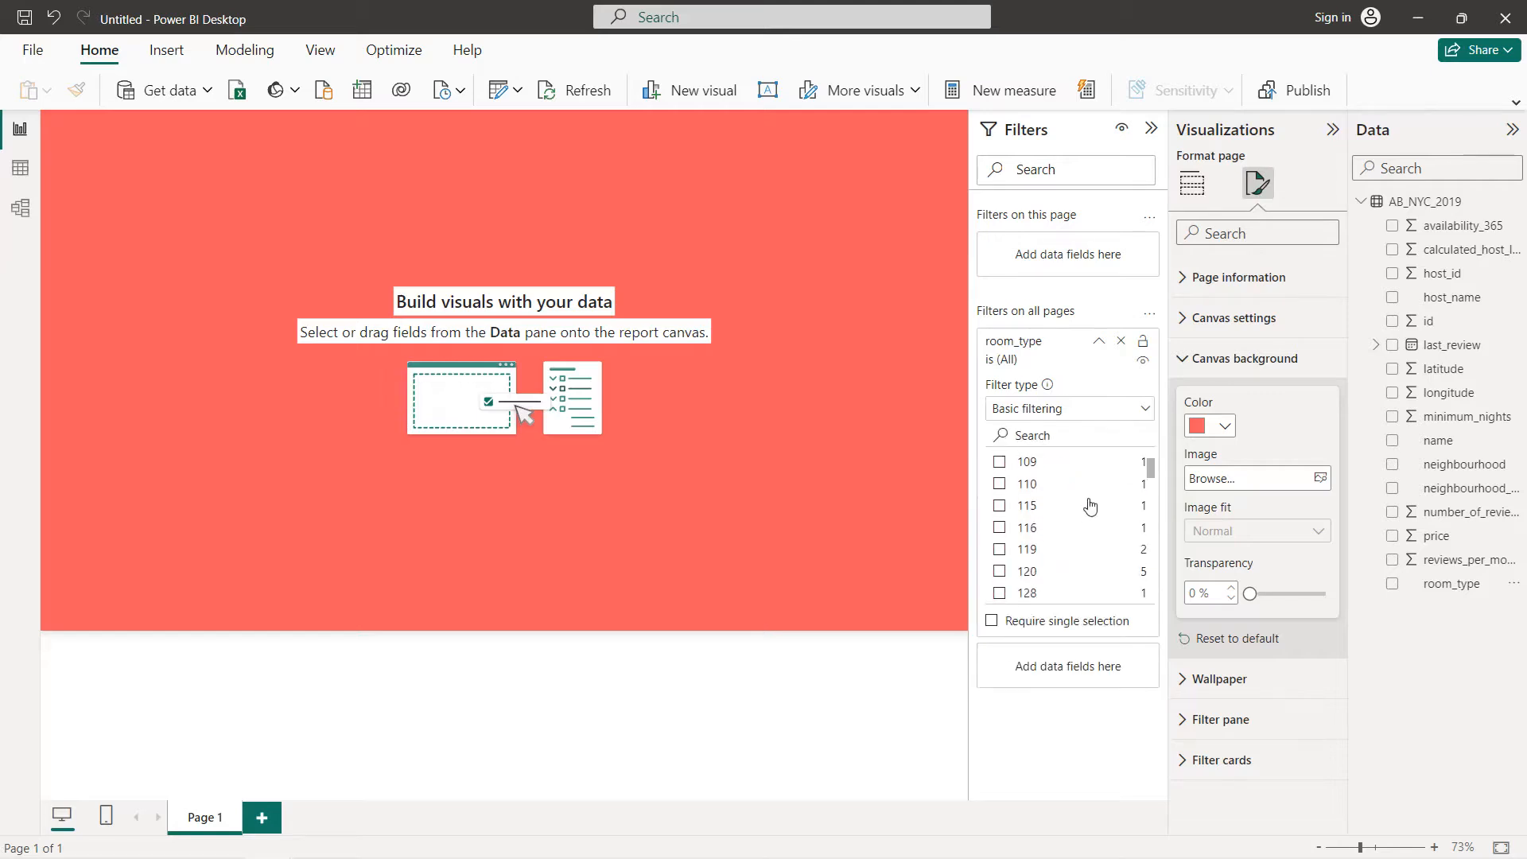
pyautogui.scroll(-10, 1091, 507)
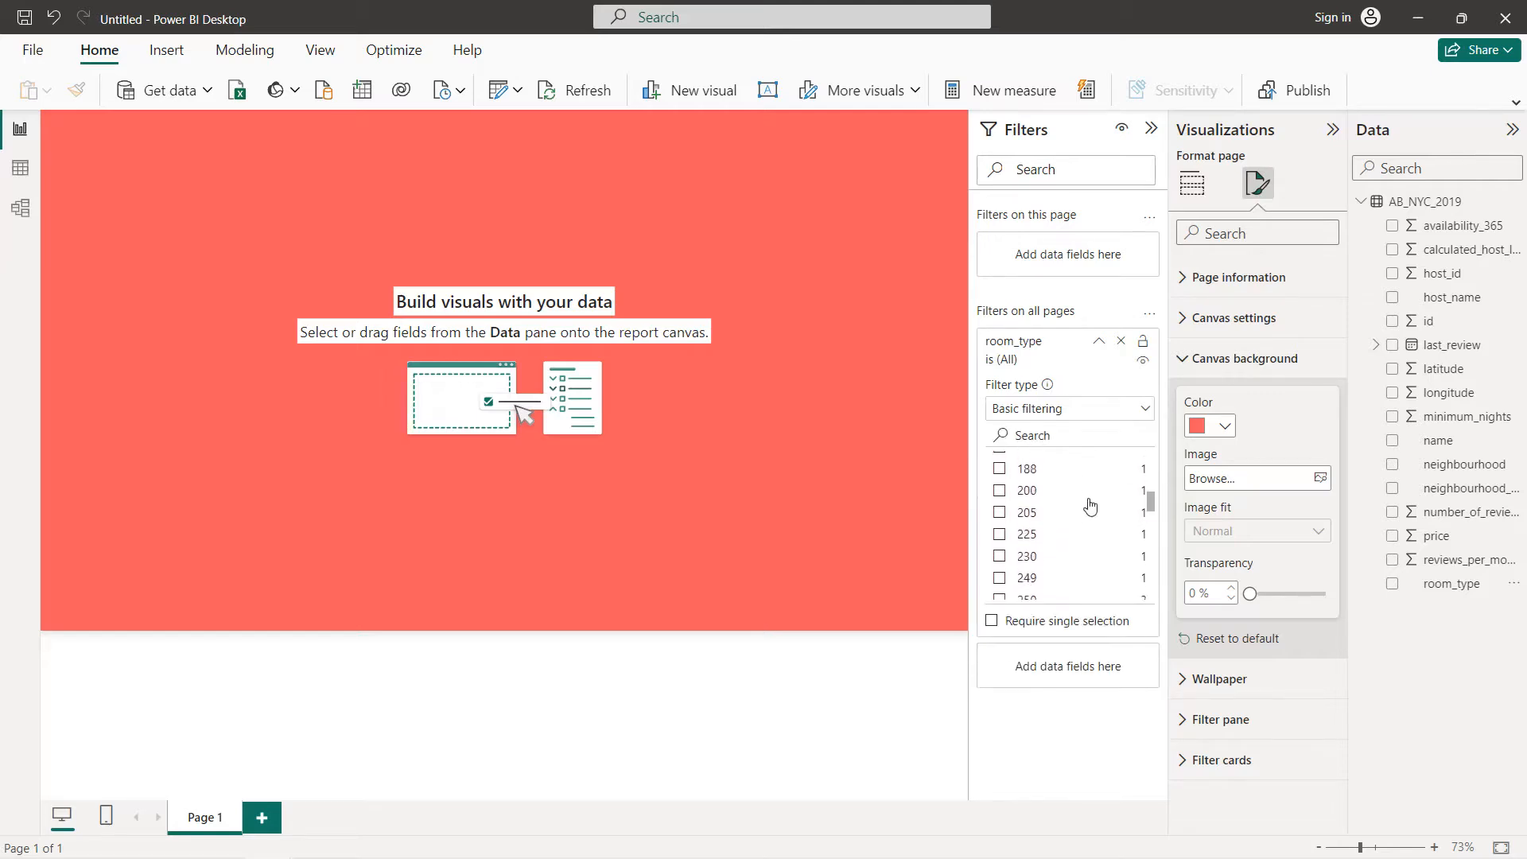
pyautogui.scroll(-10, 1091, 507)
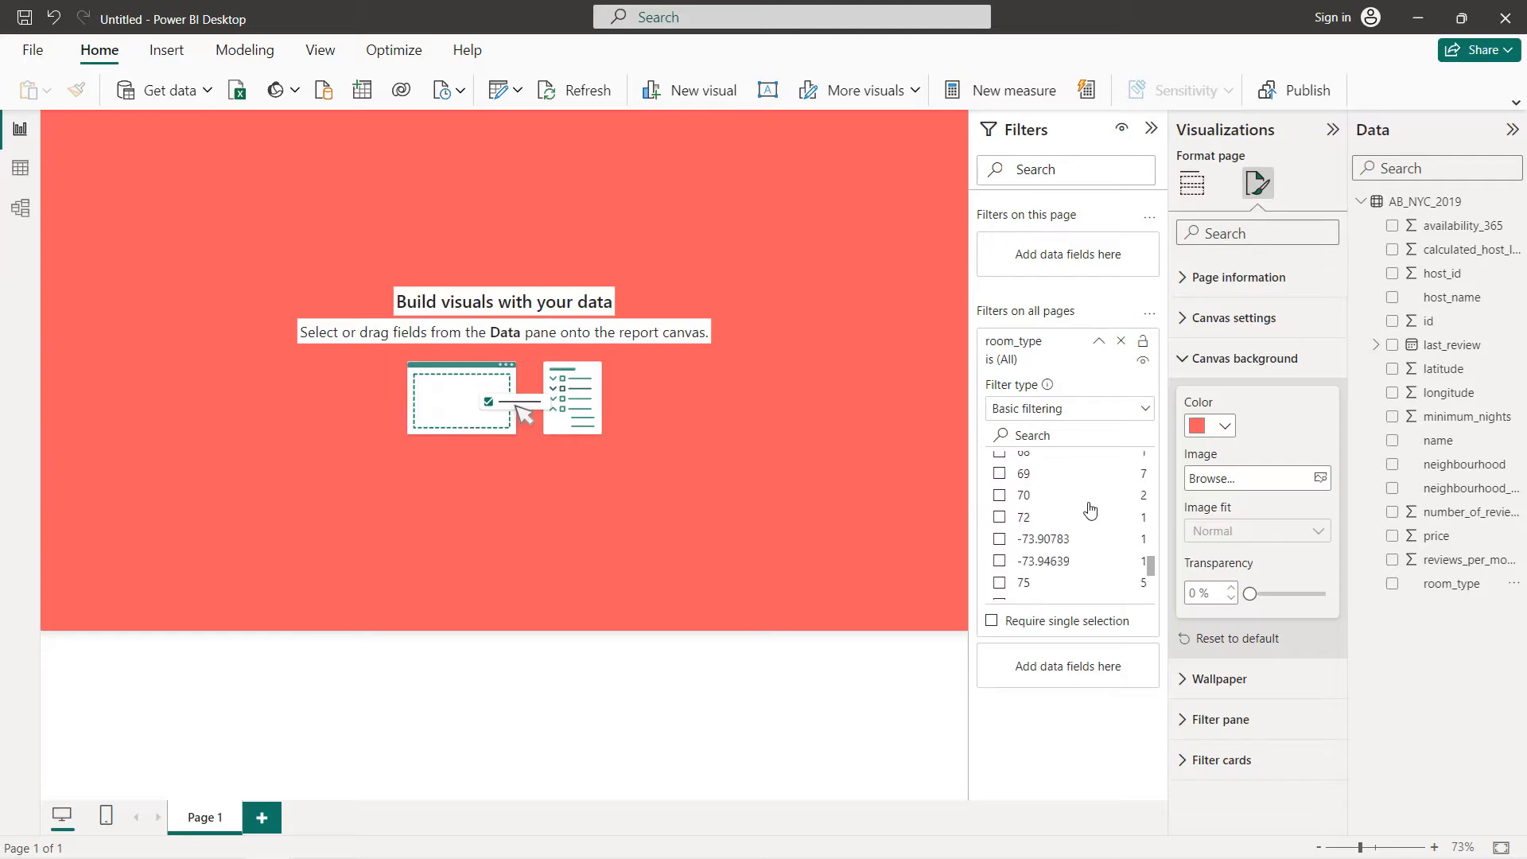
pyautogui.scroll(-2, 1090, 509)
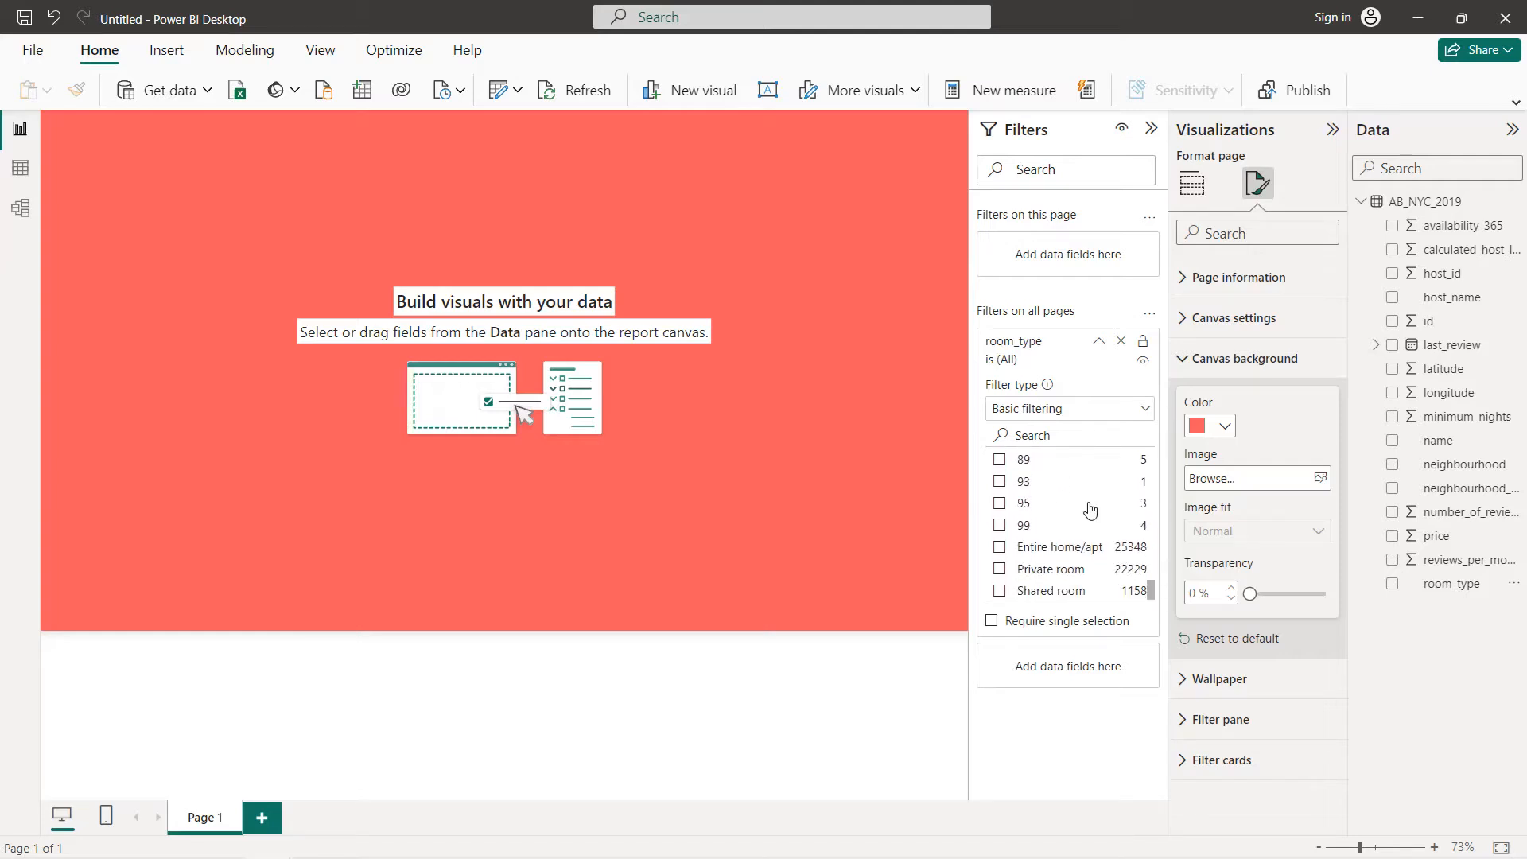
pyautogui.click(1000, 549)
pyautogui.click(1001, 570)
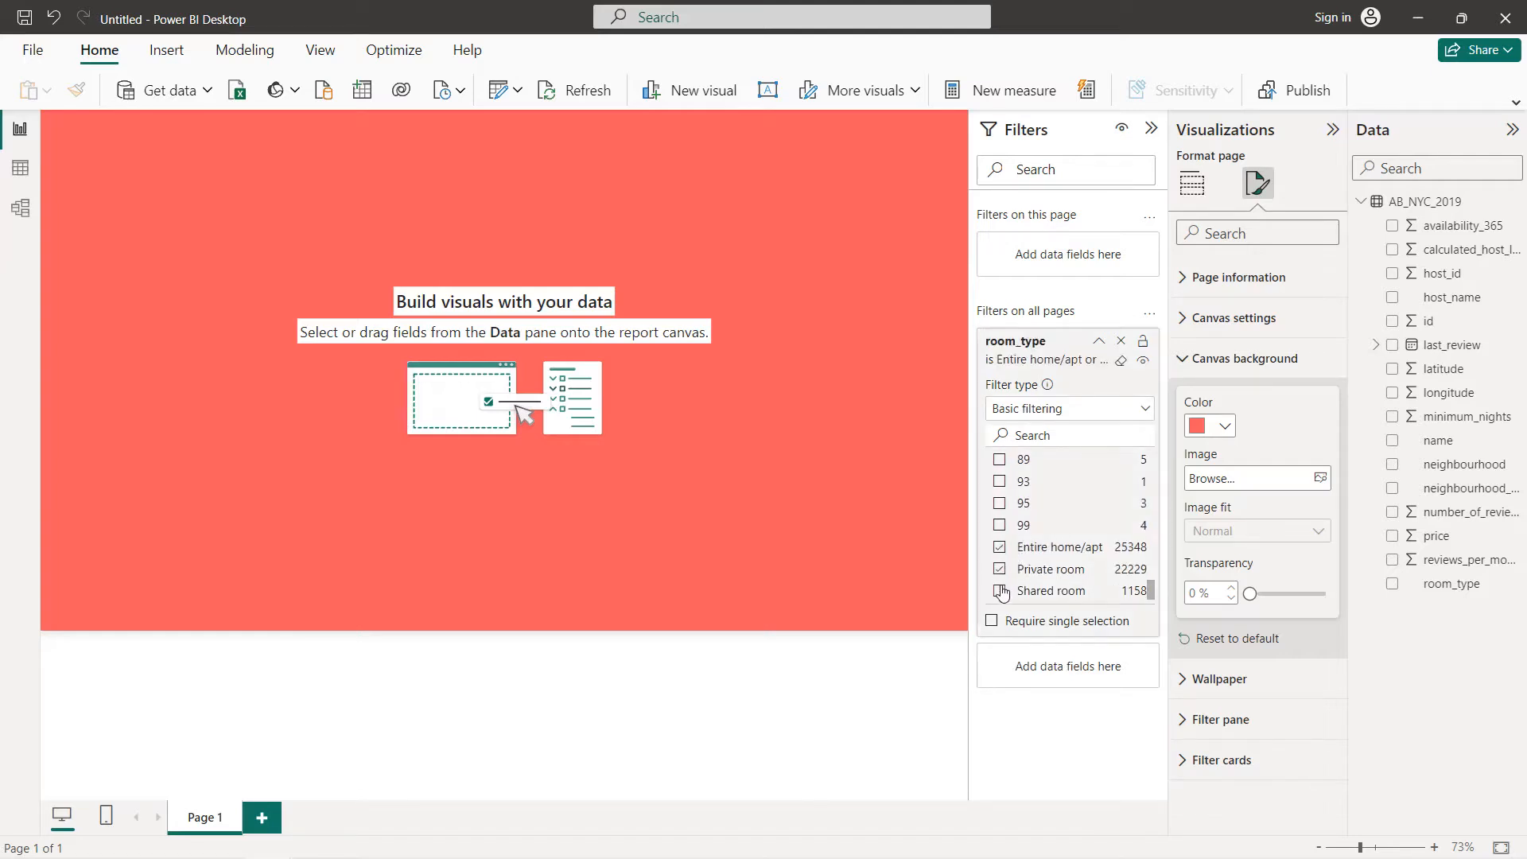
pyautogui.click(1001, 592)
pyautogui.click(1100, 343)
pyautogui.click(1153, 130)
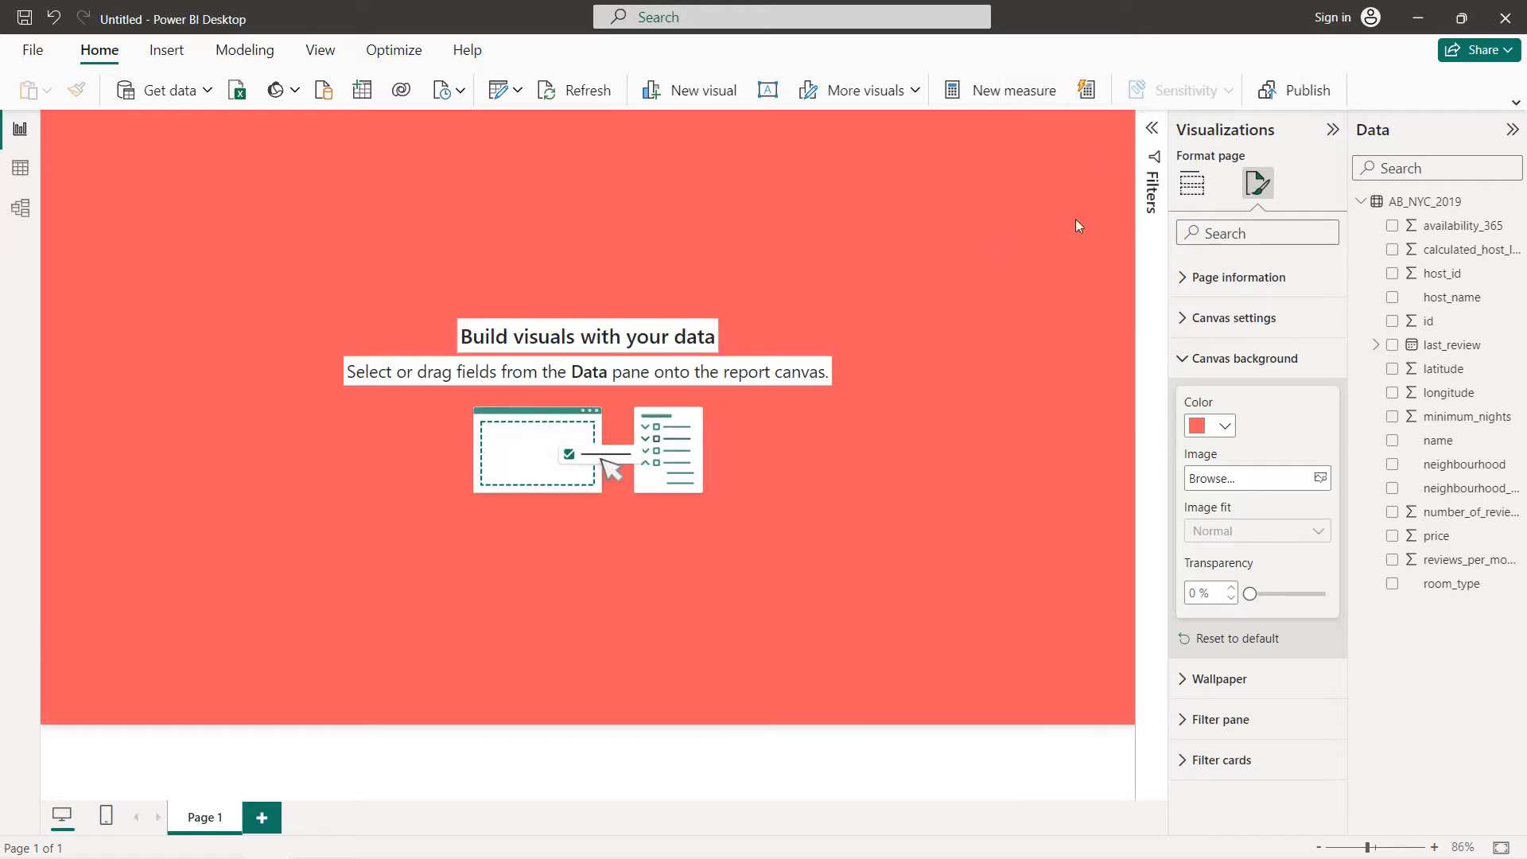
# - Add a slicer to the report page with neighbourhood_group as its field
pyautogui.click(1332, 129)
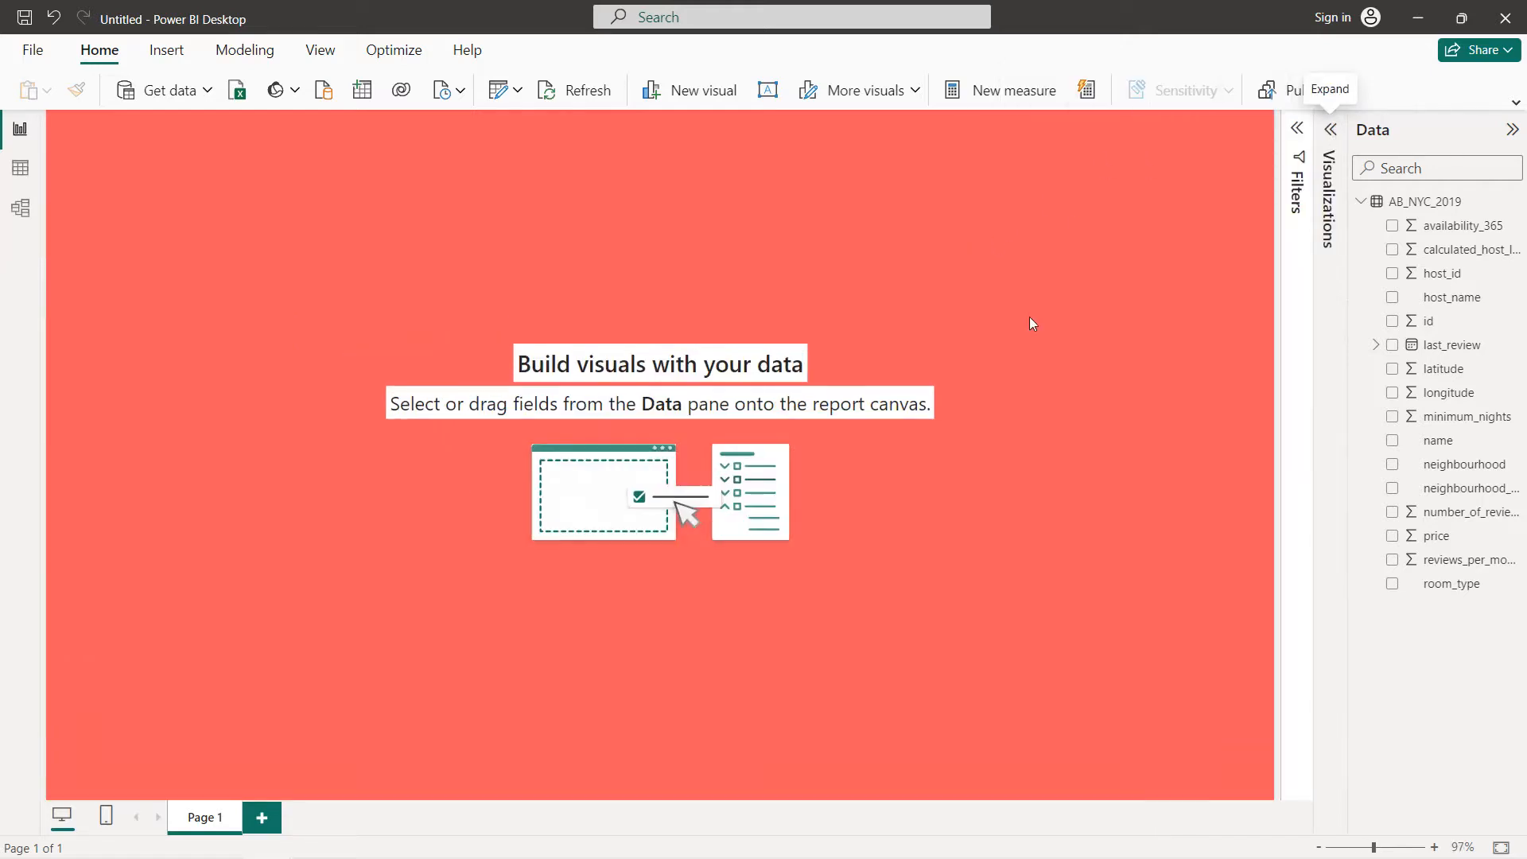
pyautogui.click(1330, 130)
pyautogui.click(1191, 183)
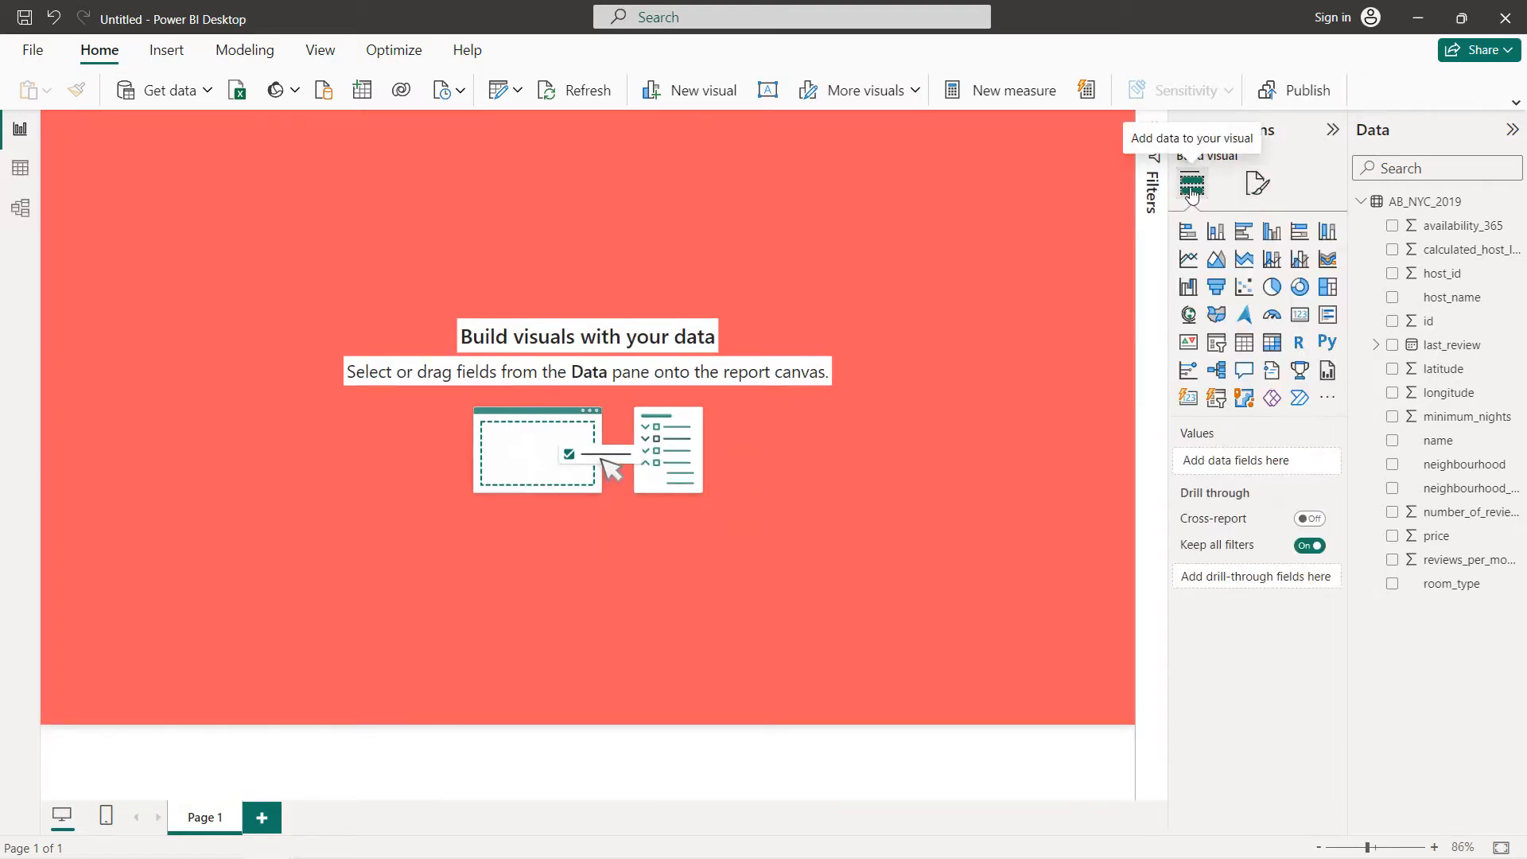
pyautogui.click(1220, 348)
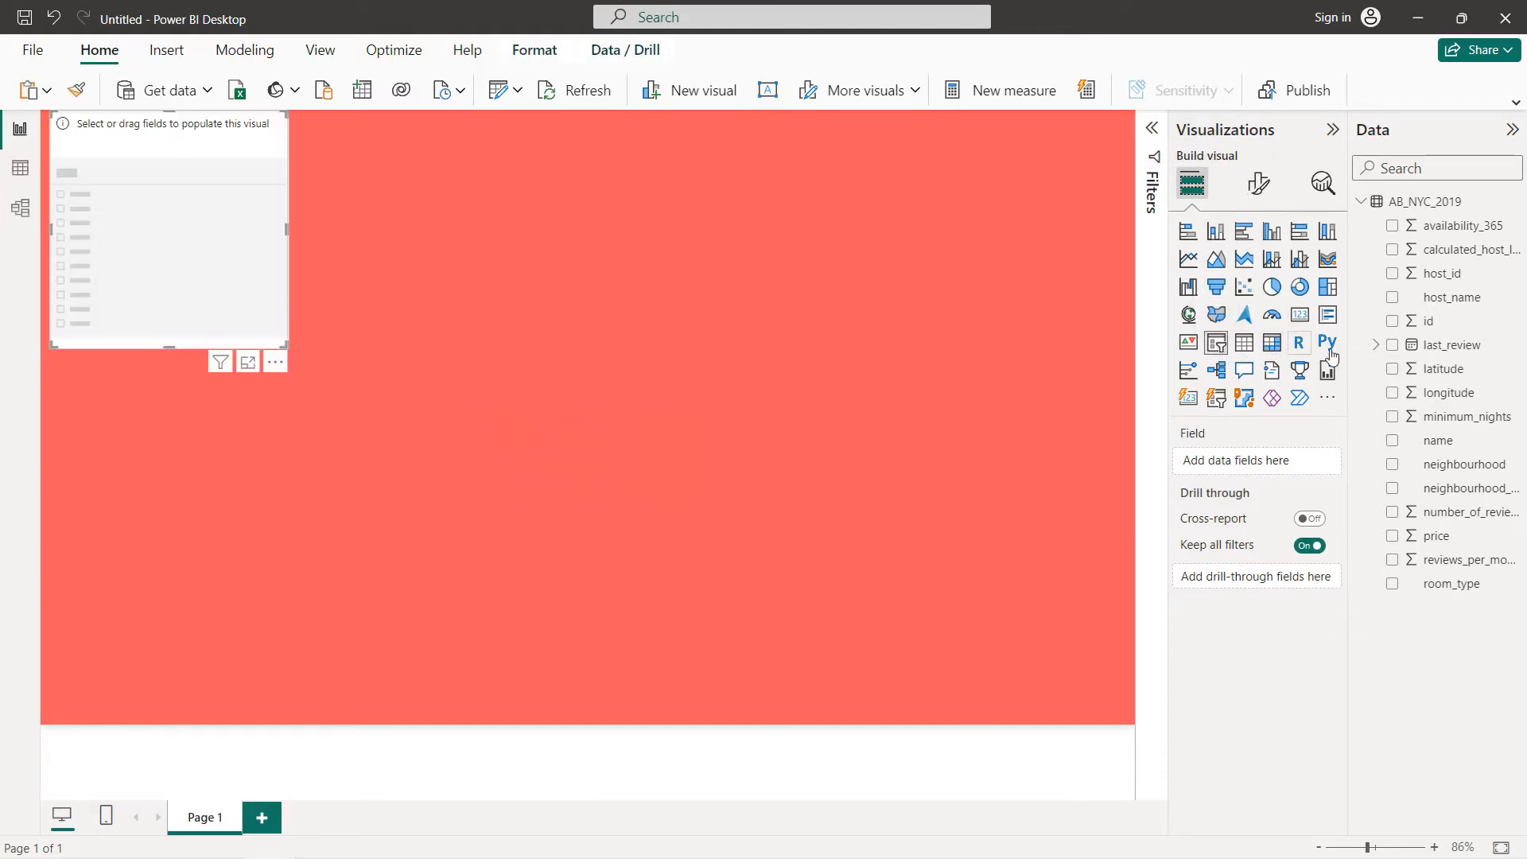
pyautogui.click(1393, 488)
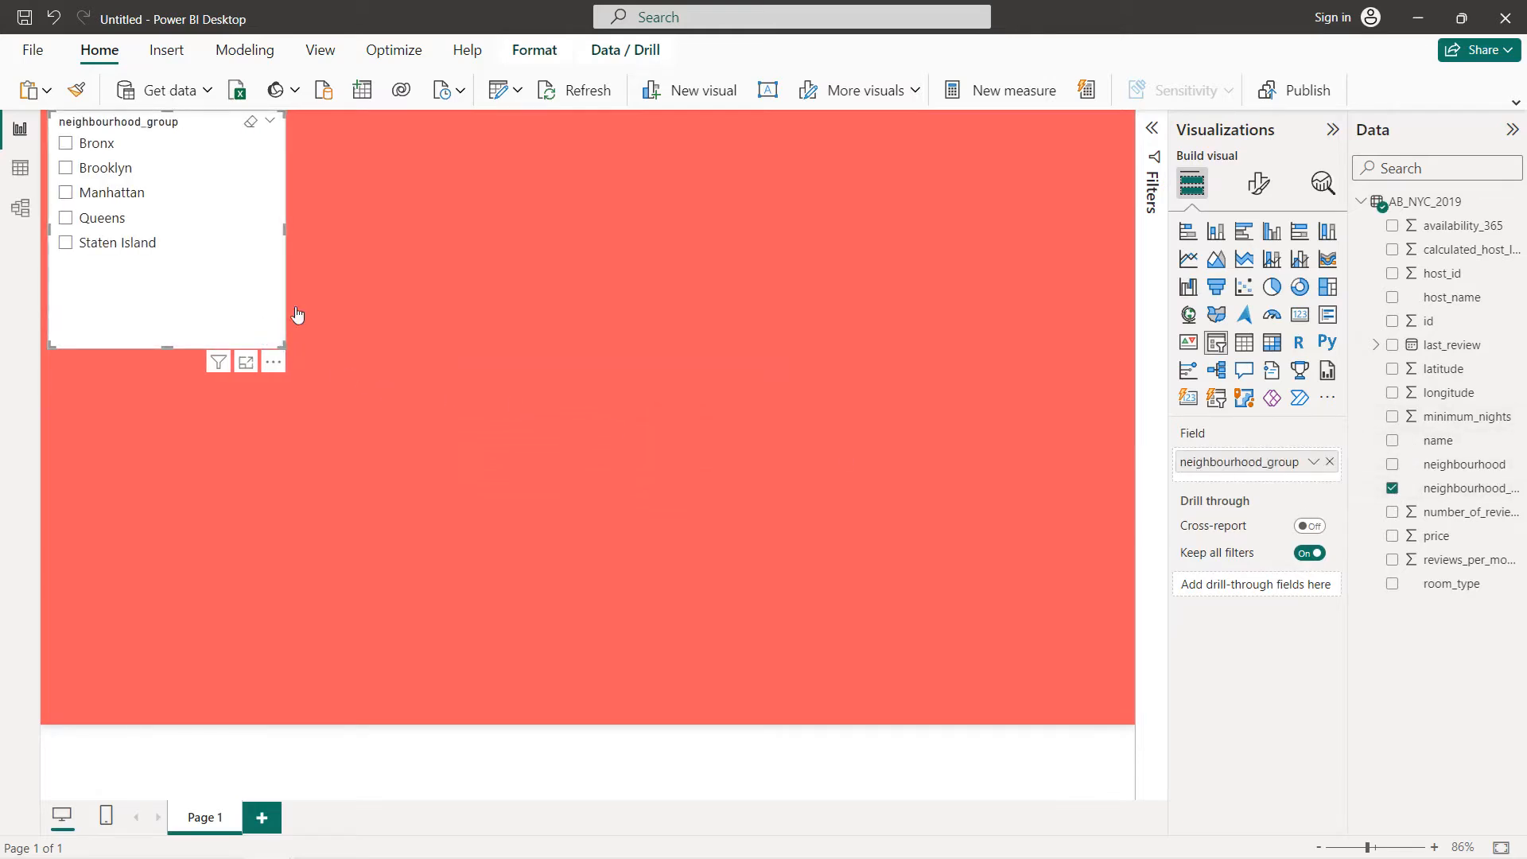
# - Set the neighbourhood_group slicer's style to Dropdown
pyautogui.click(1258, 184)
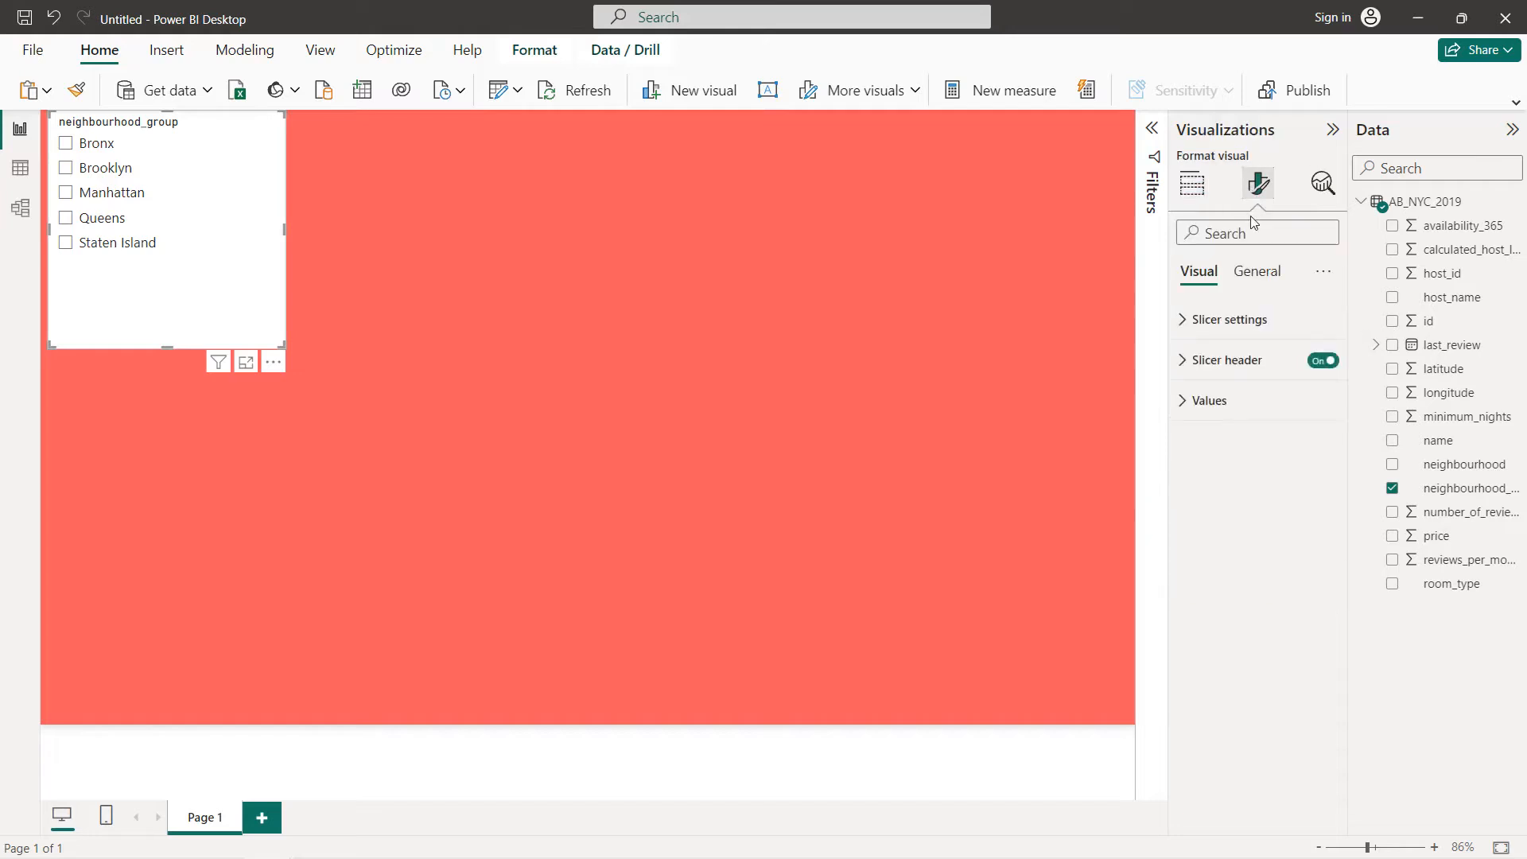
pyautogui.click(1249, 318)
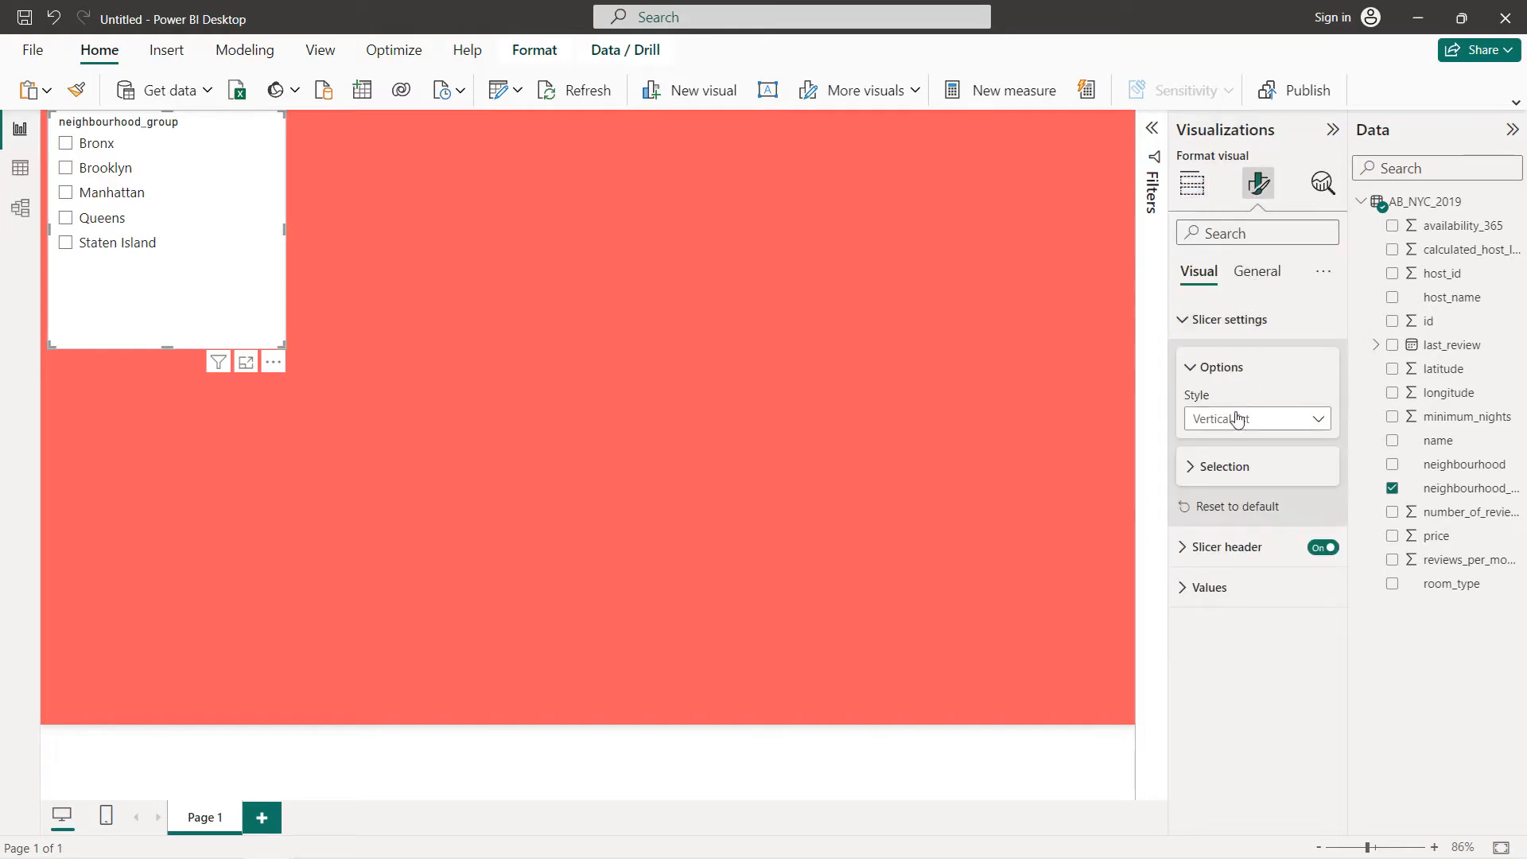
pyautogui.click(1237, 419)
pyautogui.click(1225, 487)
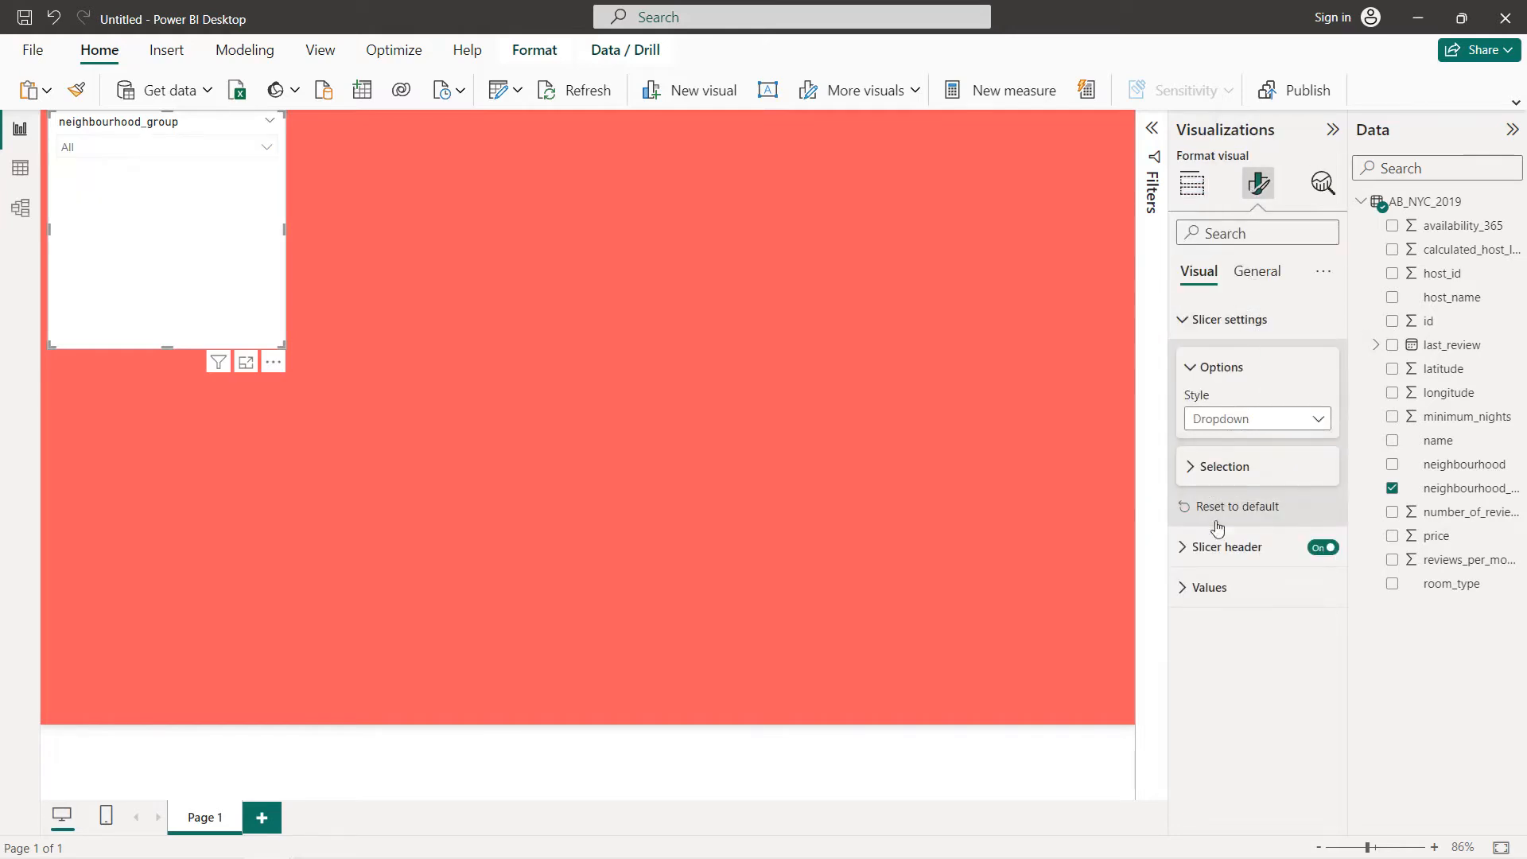
# - Give the slicer's values the recent coral colour as background and a white font
pyautogui.click(1212, 589)
pyautogui.scroll(-2, 1249, 537)
pyautogui.click(1225, 765)
pyautogui.scroll(-1, 1281, 571)
pyautogui.click(1225, 769)
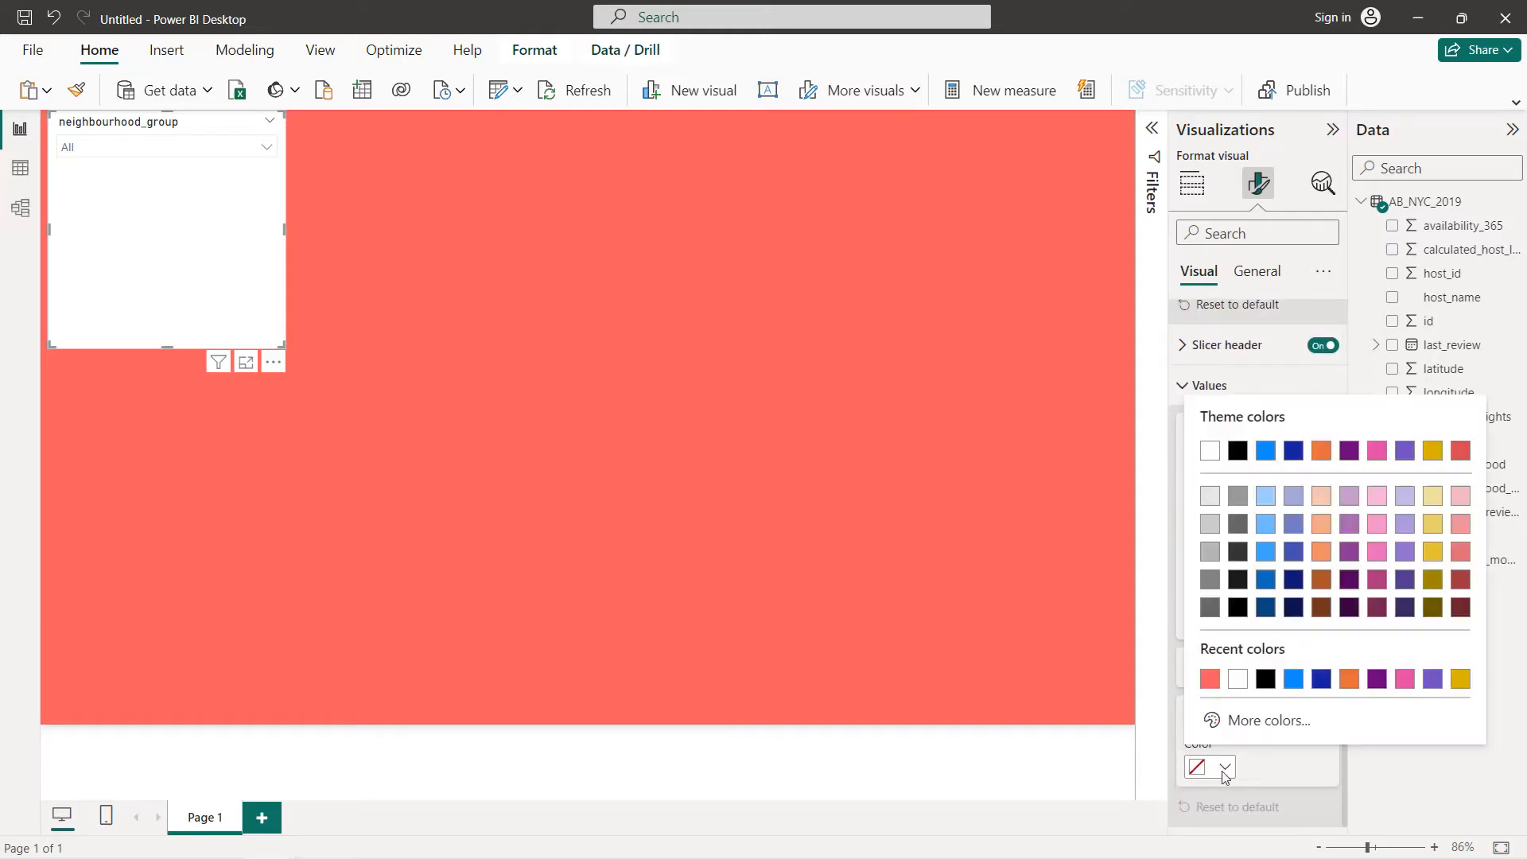
pyautogui.click(1211, 681)
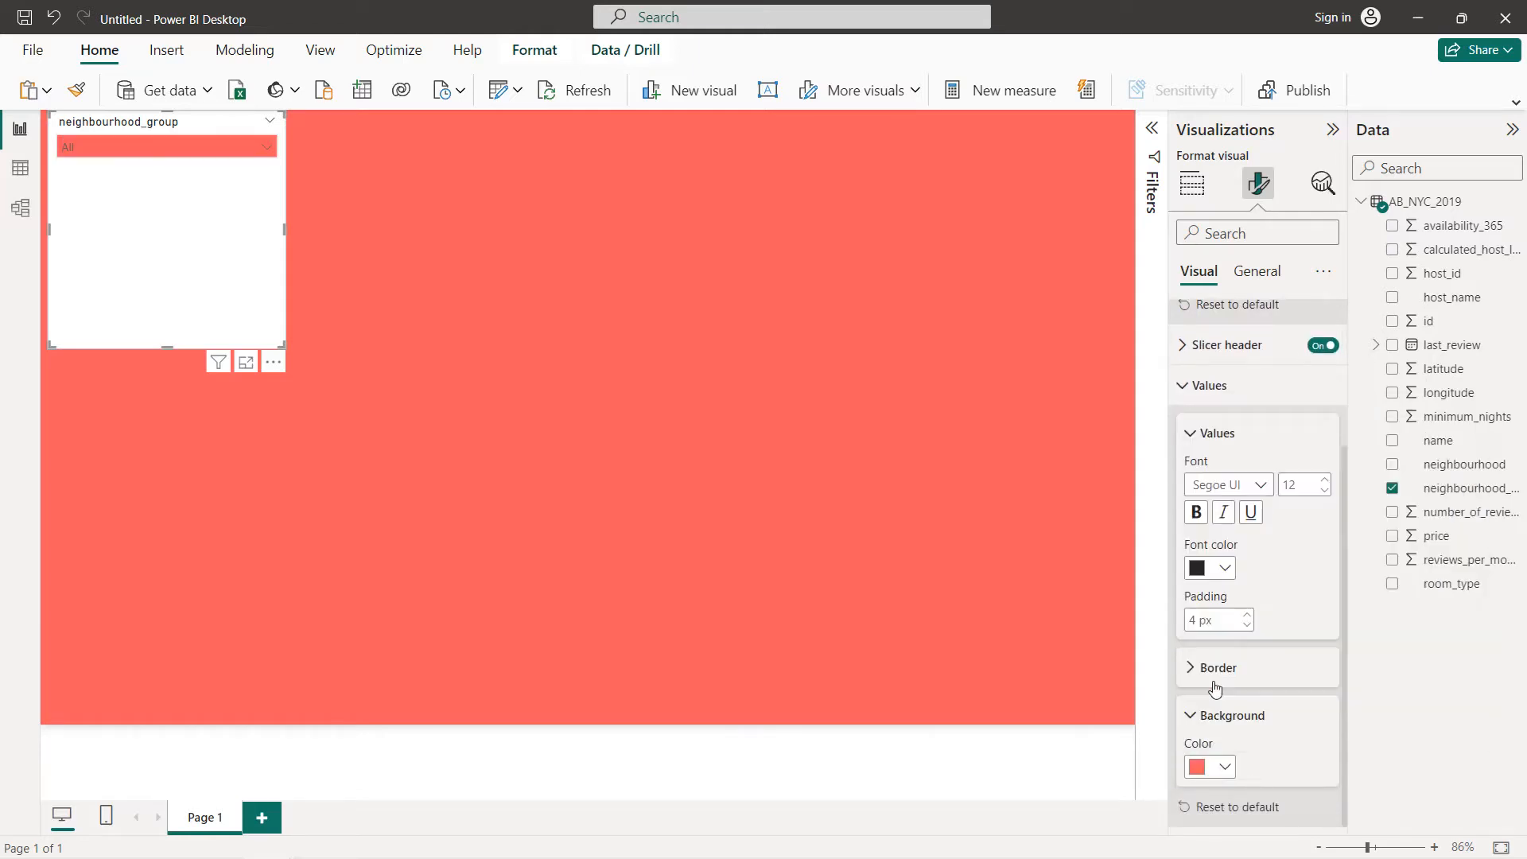
pyautogui.click(1225, 570)
pyautogui.click(1238, 482)
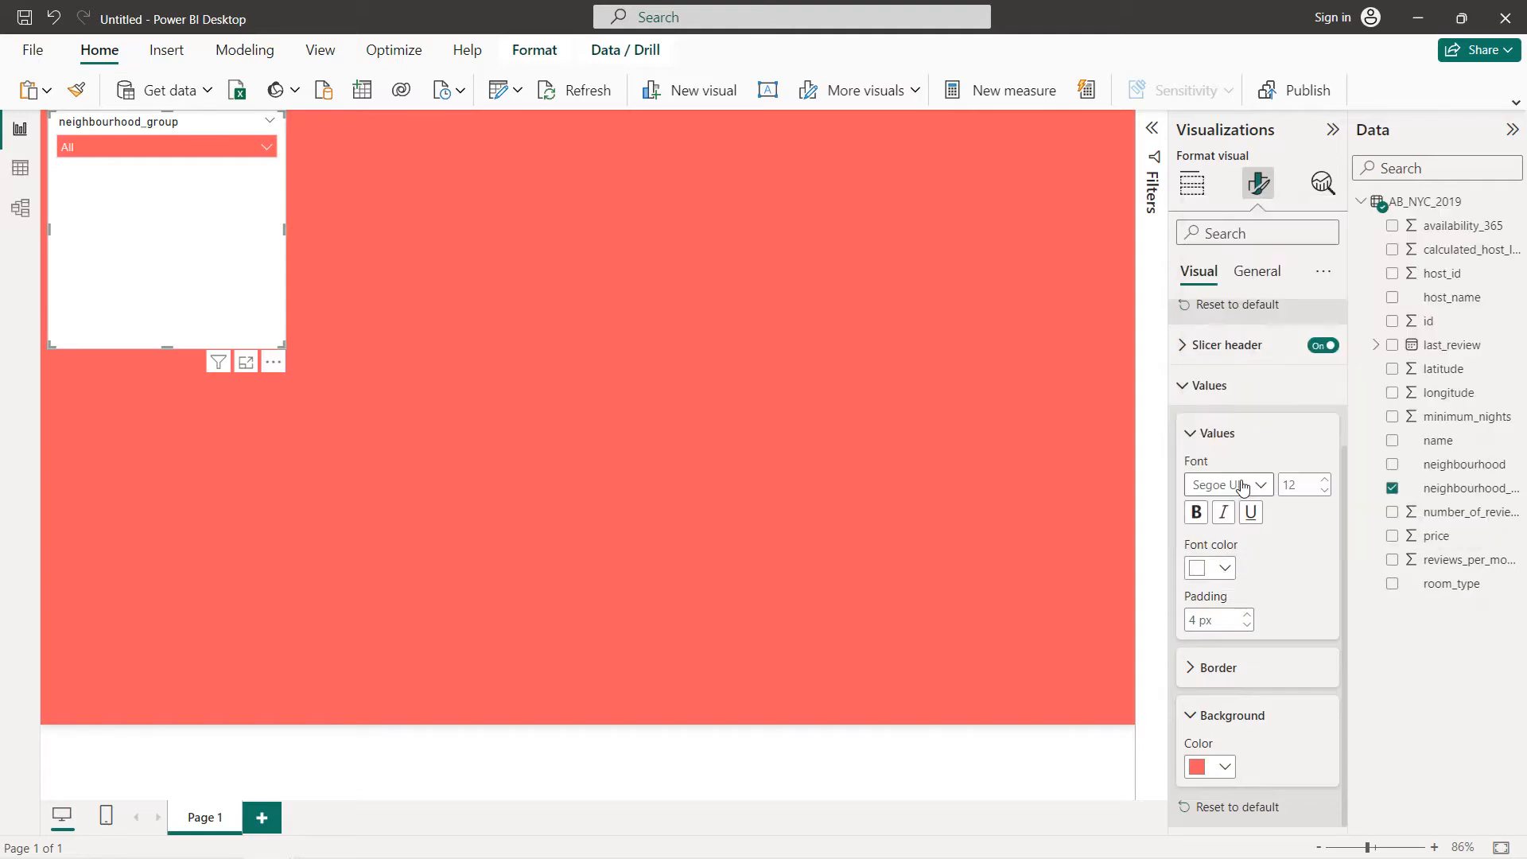
# - Turn on a white visual border with 20 px rounded corners for the slicer and set its visual background to the recent coral colour
pyautogui.click(1248, 284)
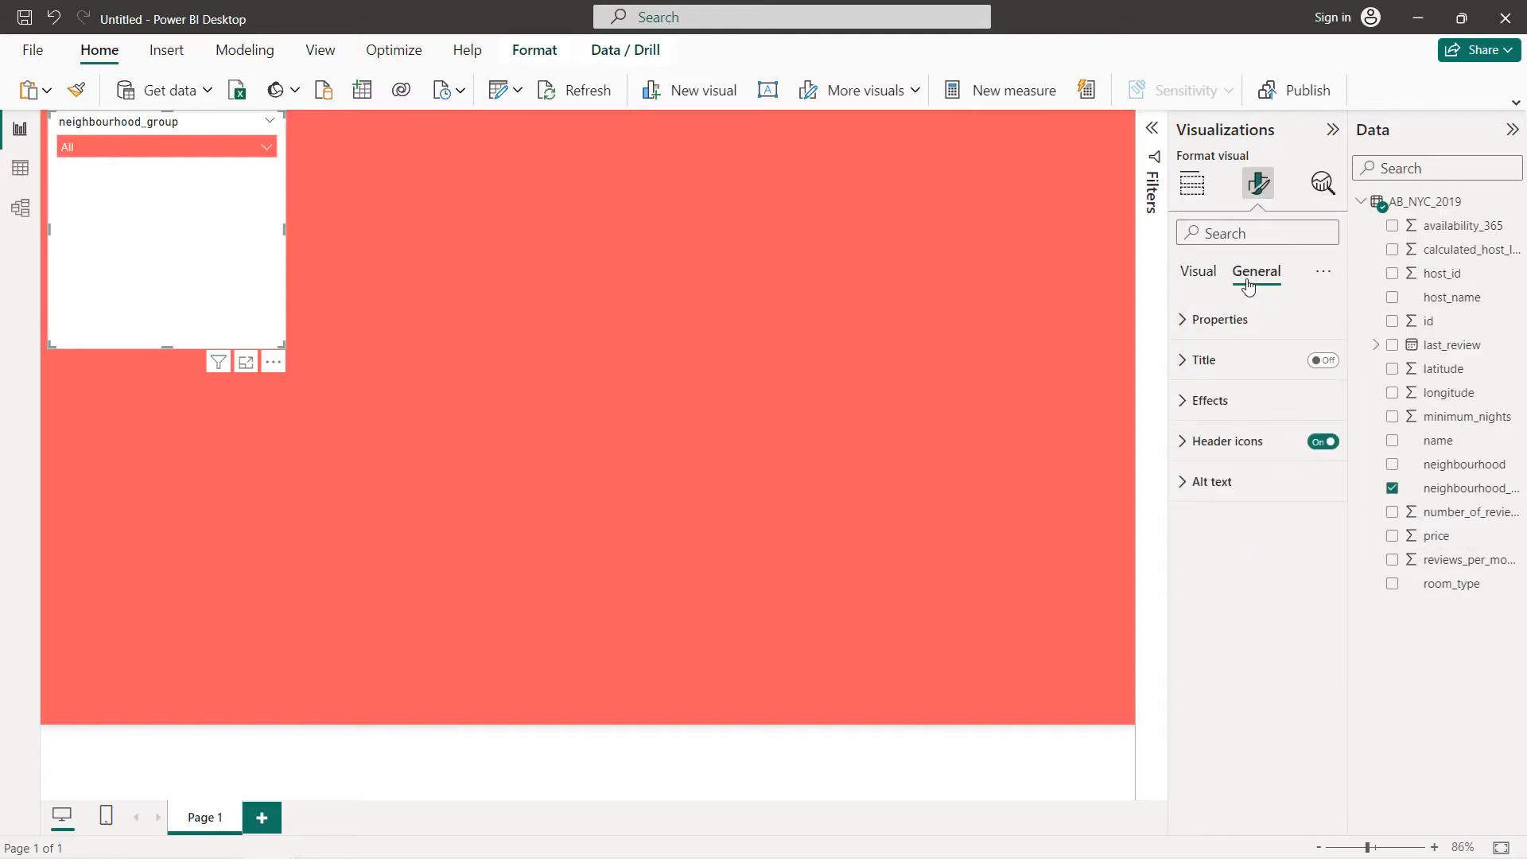
pyautogui.click(1231, 412)
pyautogui.click(1310, 626)
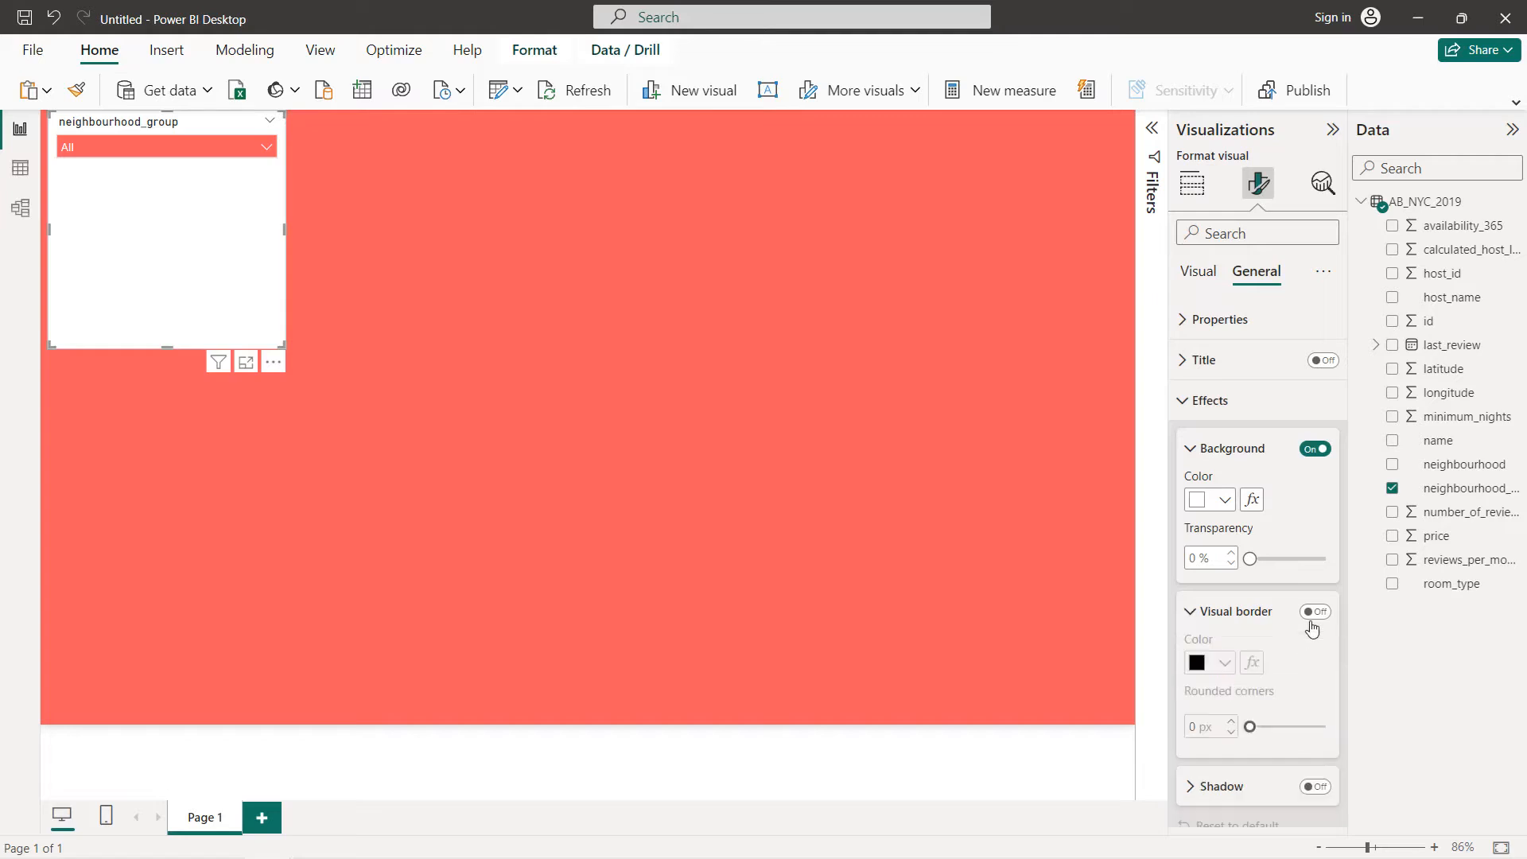
pyautogui.click(1315, 611)
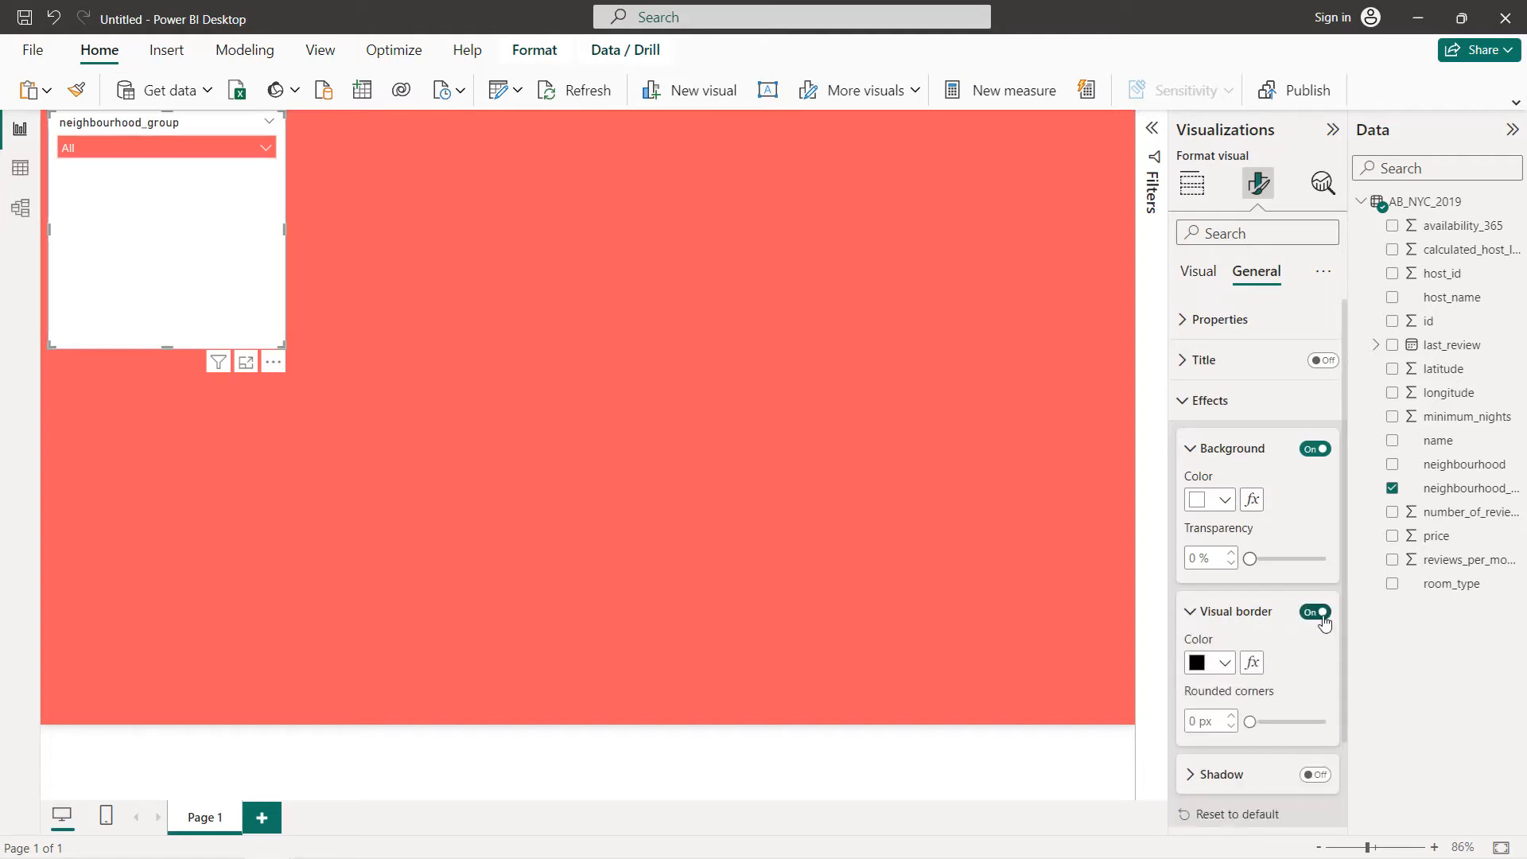
pyautogui.click(1226, 663)
pyautogui.click(1210, 575)
pyautogui.click(1198, 721)
pyautogui.write('2')
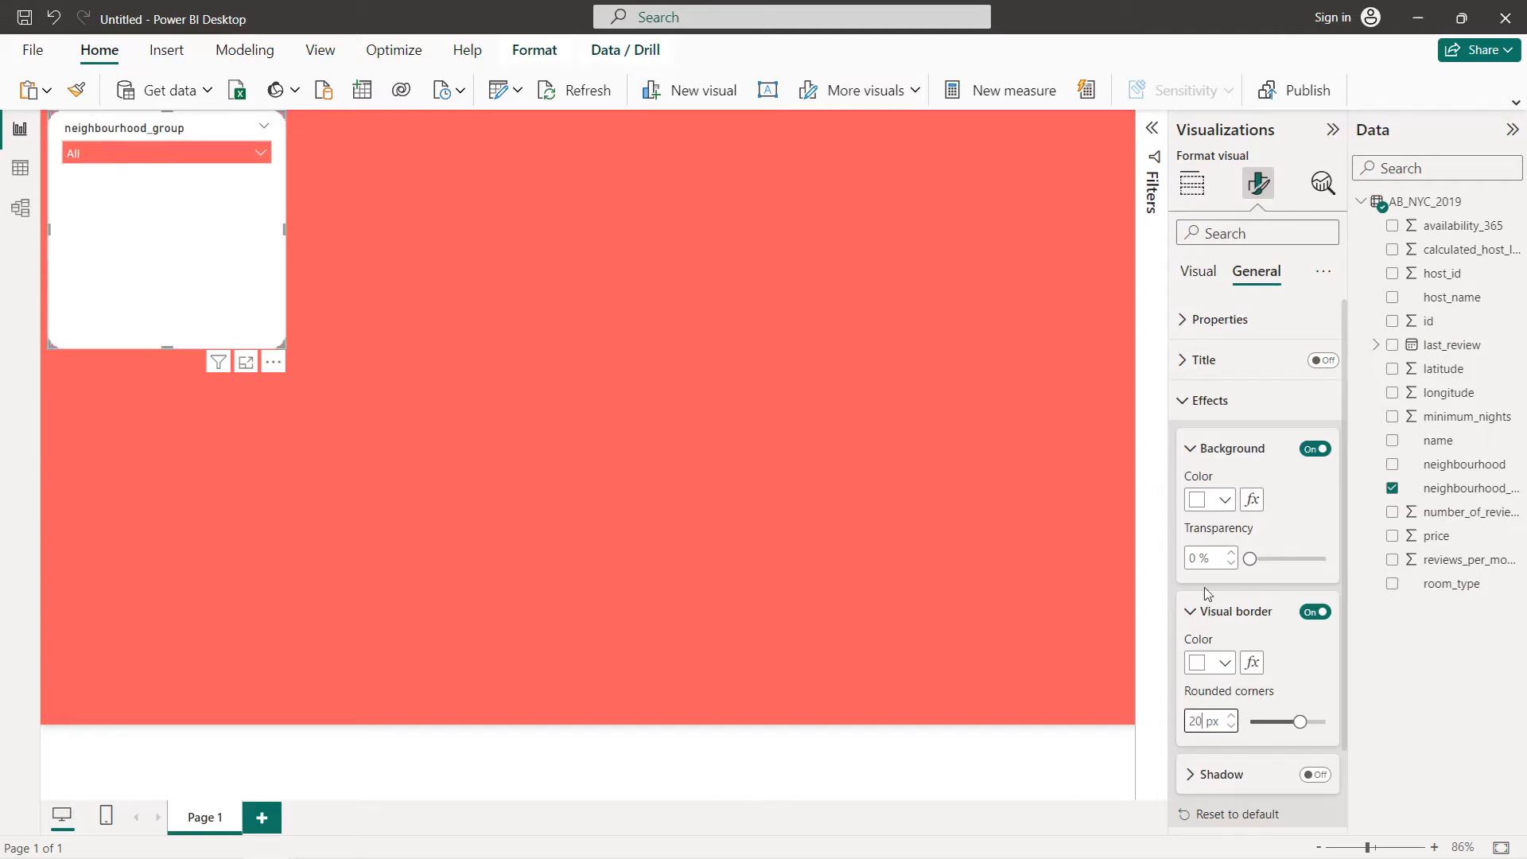
pyautogui.click(1224, 501)
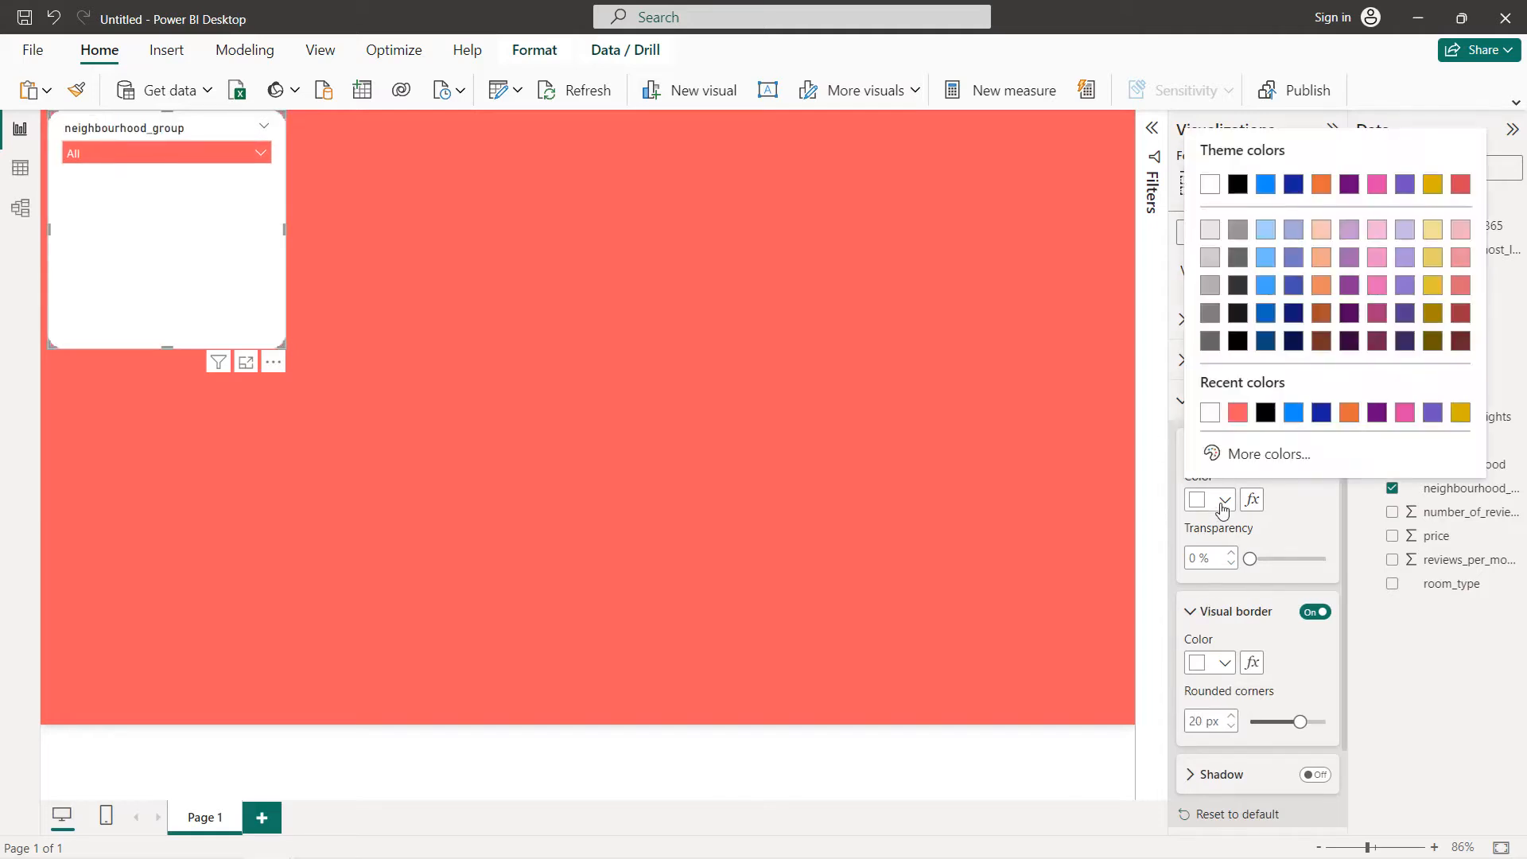
pyautogui.click(1237, 413)
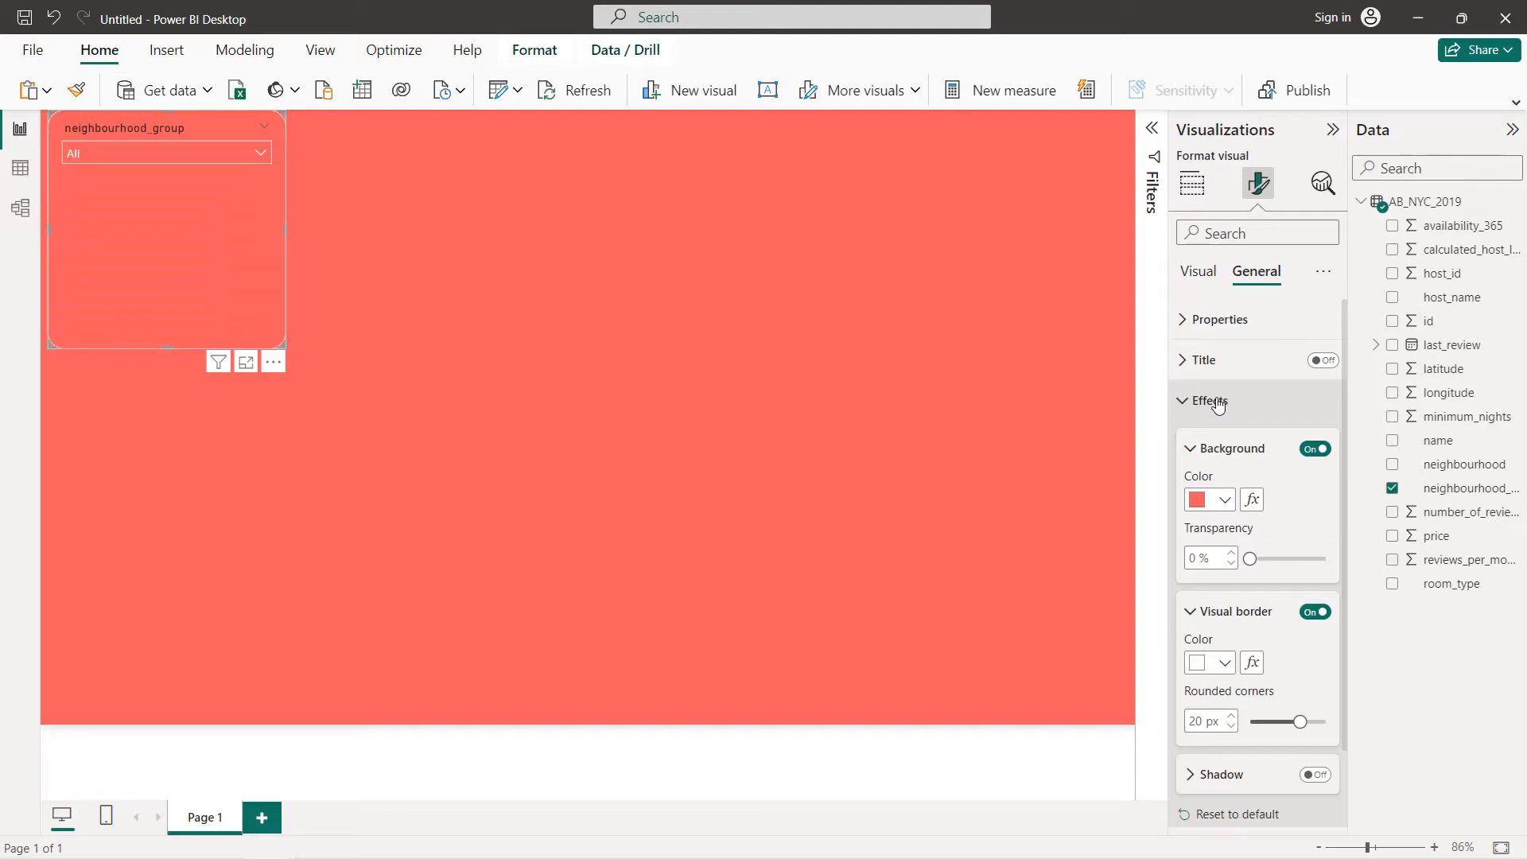
# - Set the font colour of the slicer's header text to white
pyautogui.click(1229, 404)
pyautogui.click(1201, 273)
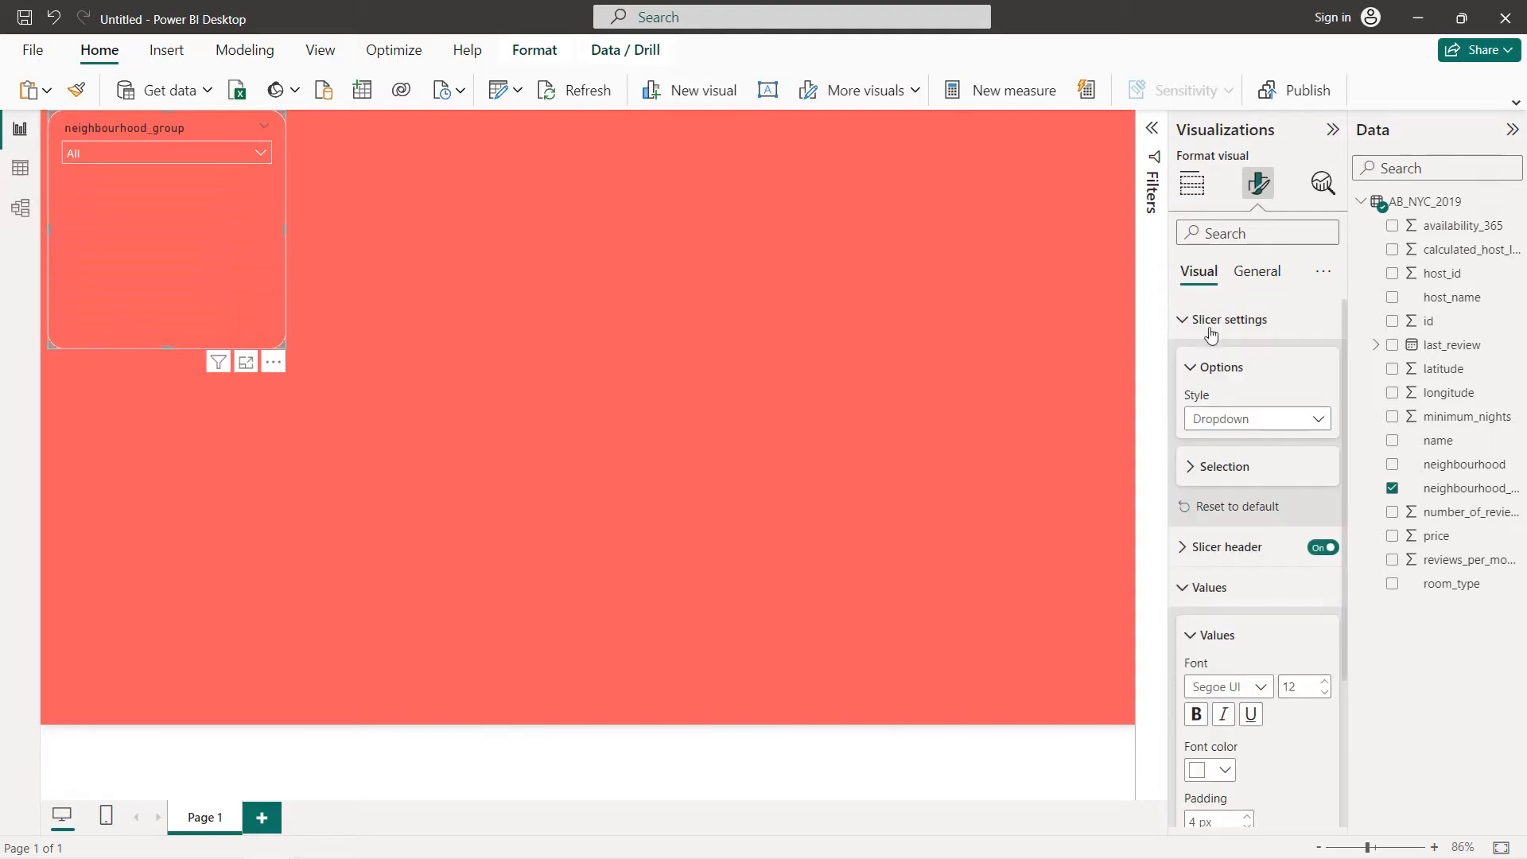
pyautogui.click(1225, 319)
pyautogui.click(1205, 401)
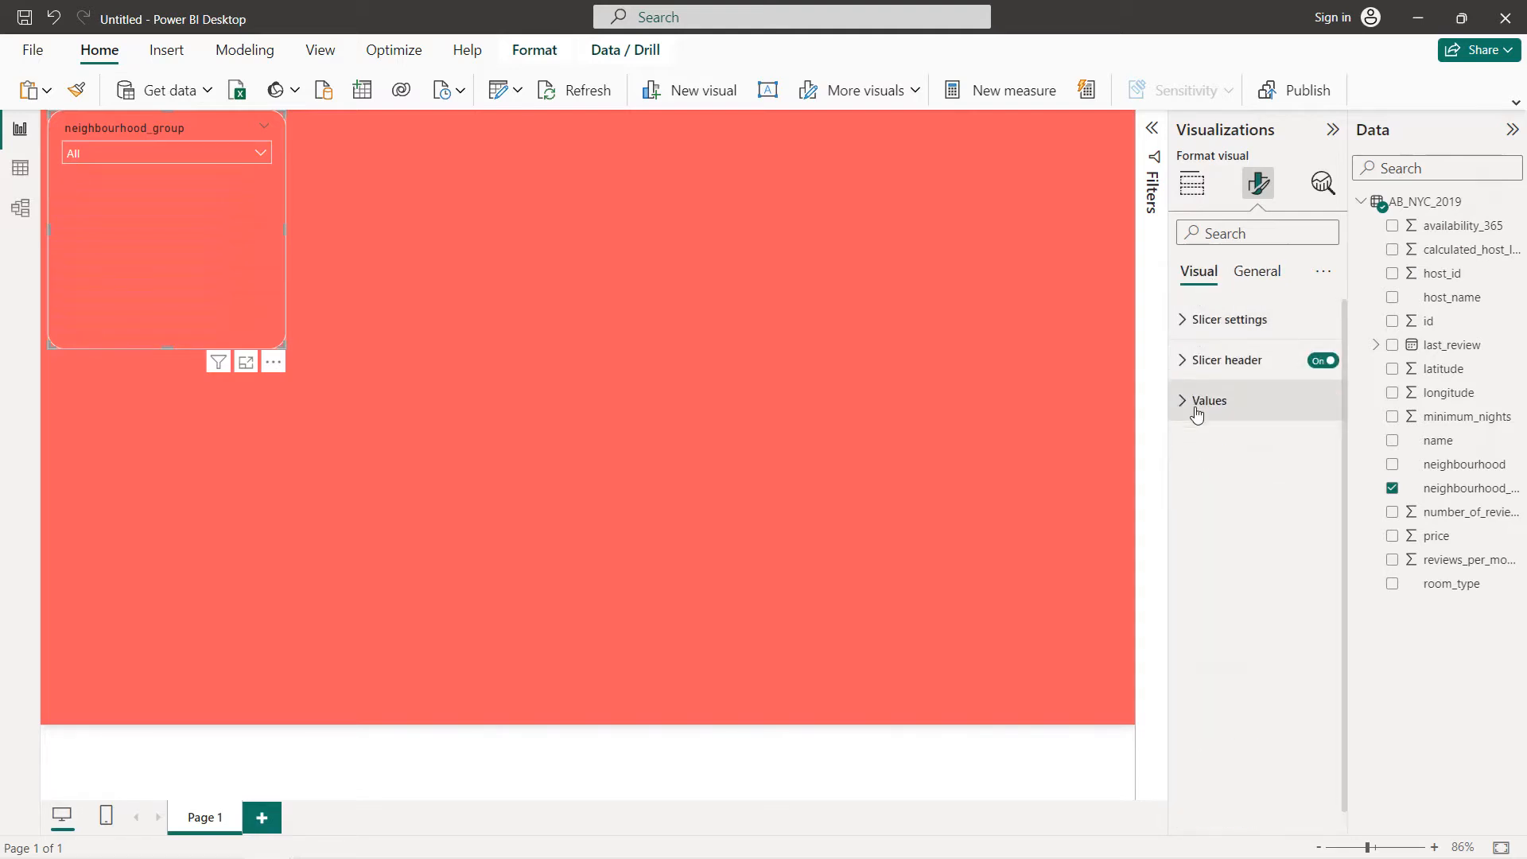
pyautogui.click(1210, 364)
pyautogui.click(1223, 599)
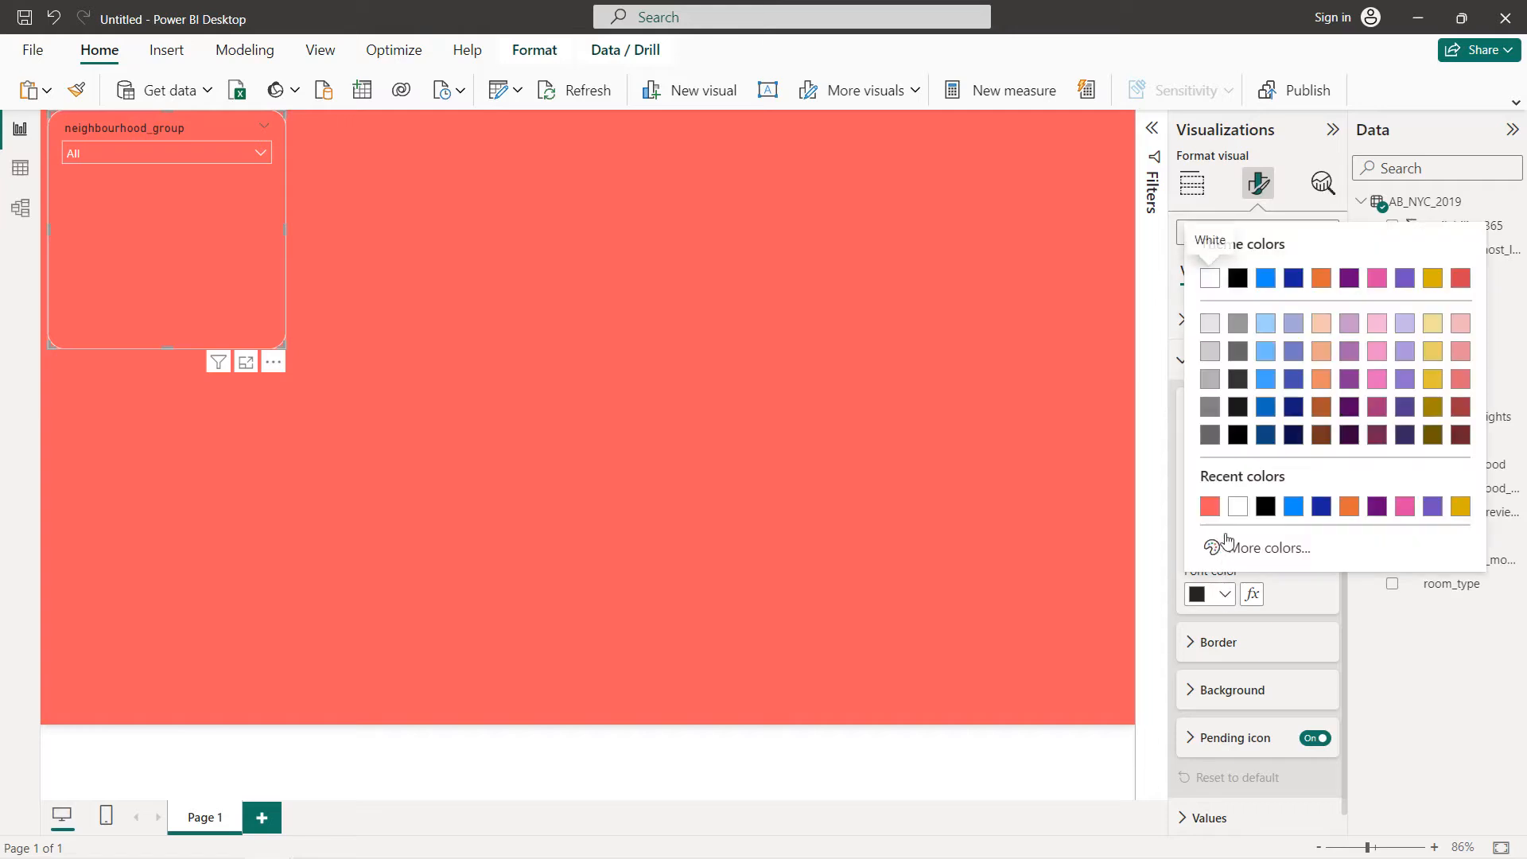
pyautogui.click(1235, 507)
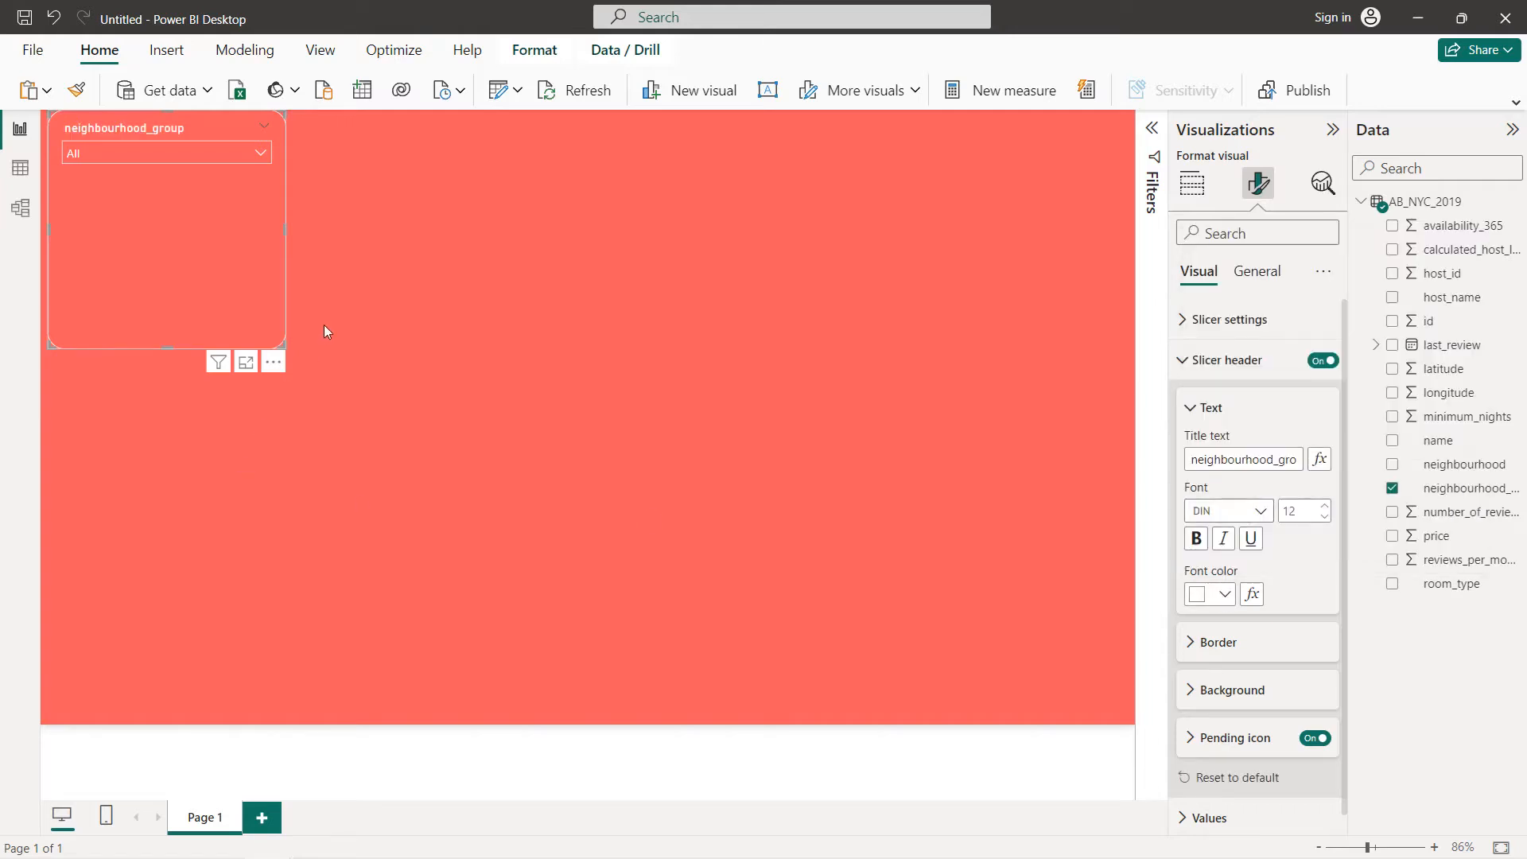
# - Shrink the neighbourhood_group slicer to a compact box around its dropdown and move it to the top centre of the report page
pyautogui.moveTo(280, 345); pyautogui.dragTo(229, 171)
pyautogui.click(222, 154)
pyautogui.click(221, 155)
pyautogui.moveTo(144, 131)
pyautogui.mouseDown()
pyautogui.moveTo(478, 136)
pyautogui.moveTo(509, 159)
pyautogui.moveTo(673, 128)
pyautogui.mouseUp()
# - Duplicate the slicer next to the original and replace the copy's field with room_type
pyautogui.hotkey('ctrl', 'c')
pyautogui.hotkey('ctrl', 'v')
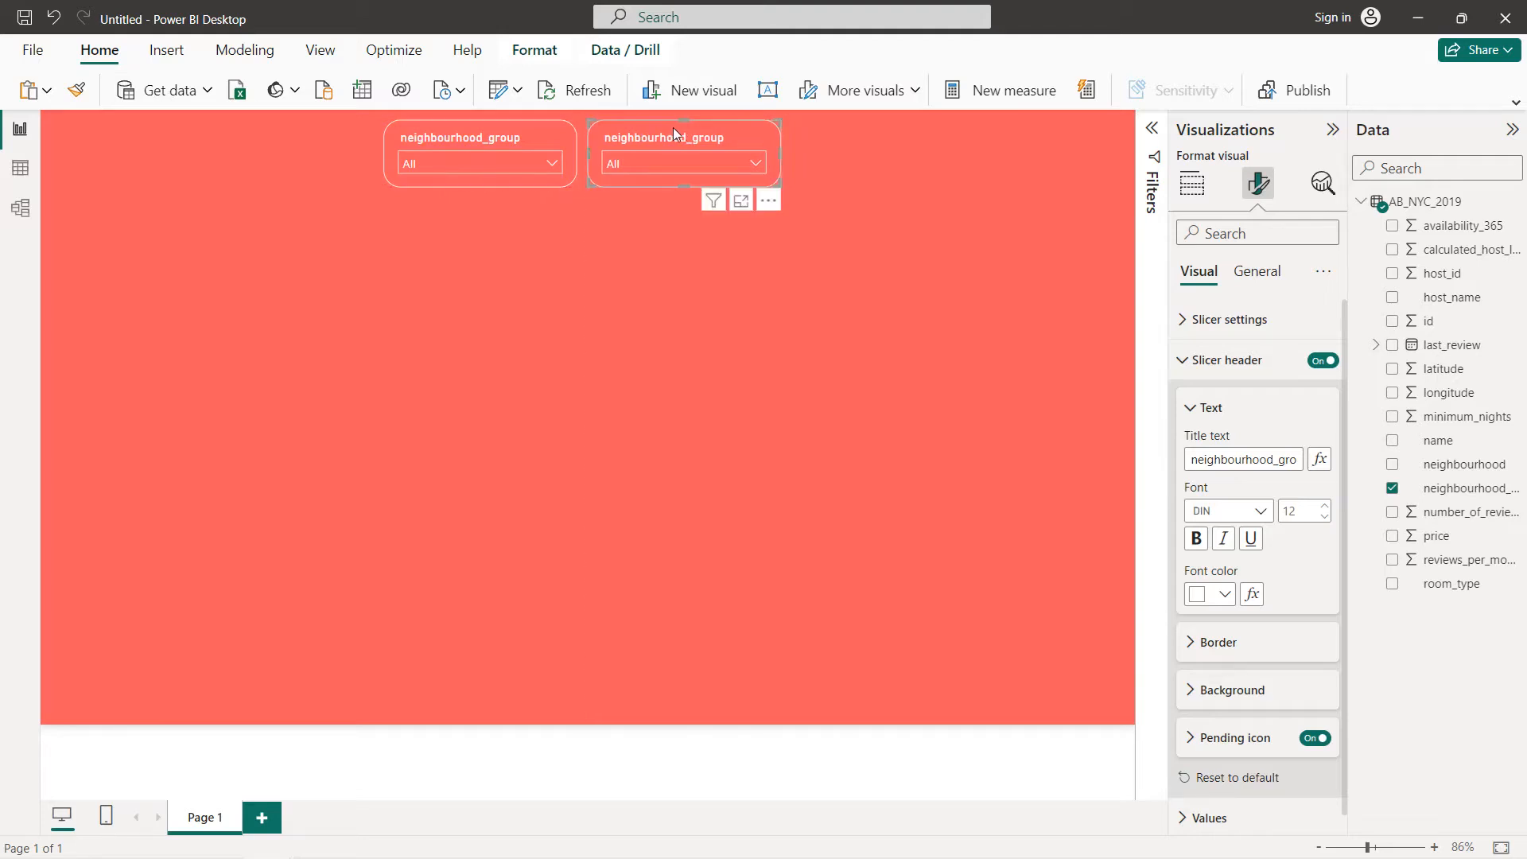
pyautogui.click(1193, 184)
pyautogui.click(1330, 460)
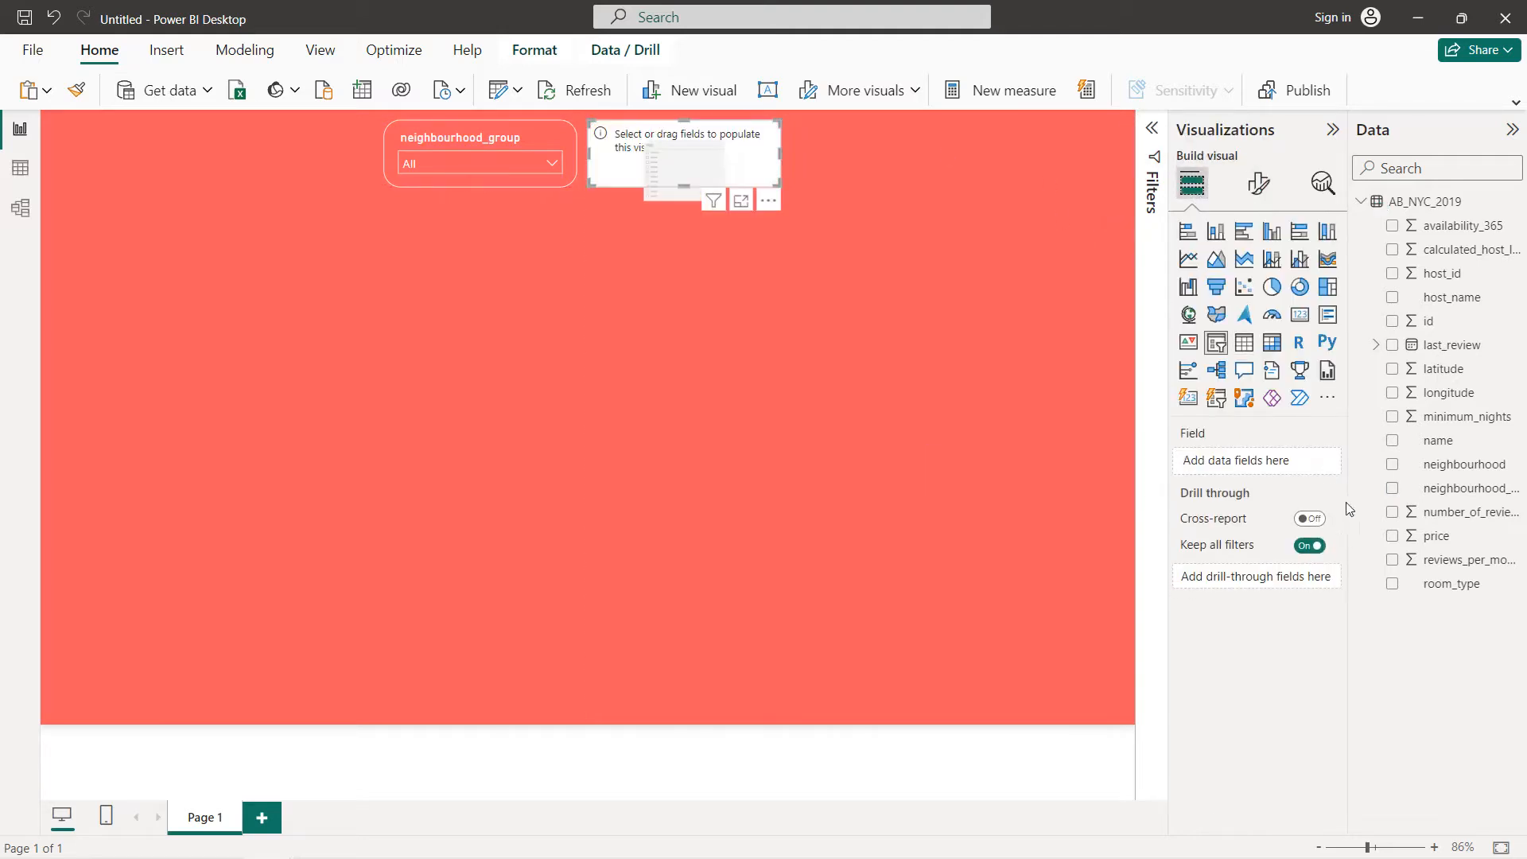
pyautogui.click(1392, 584)
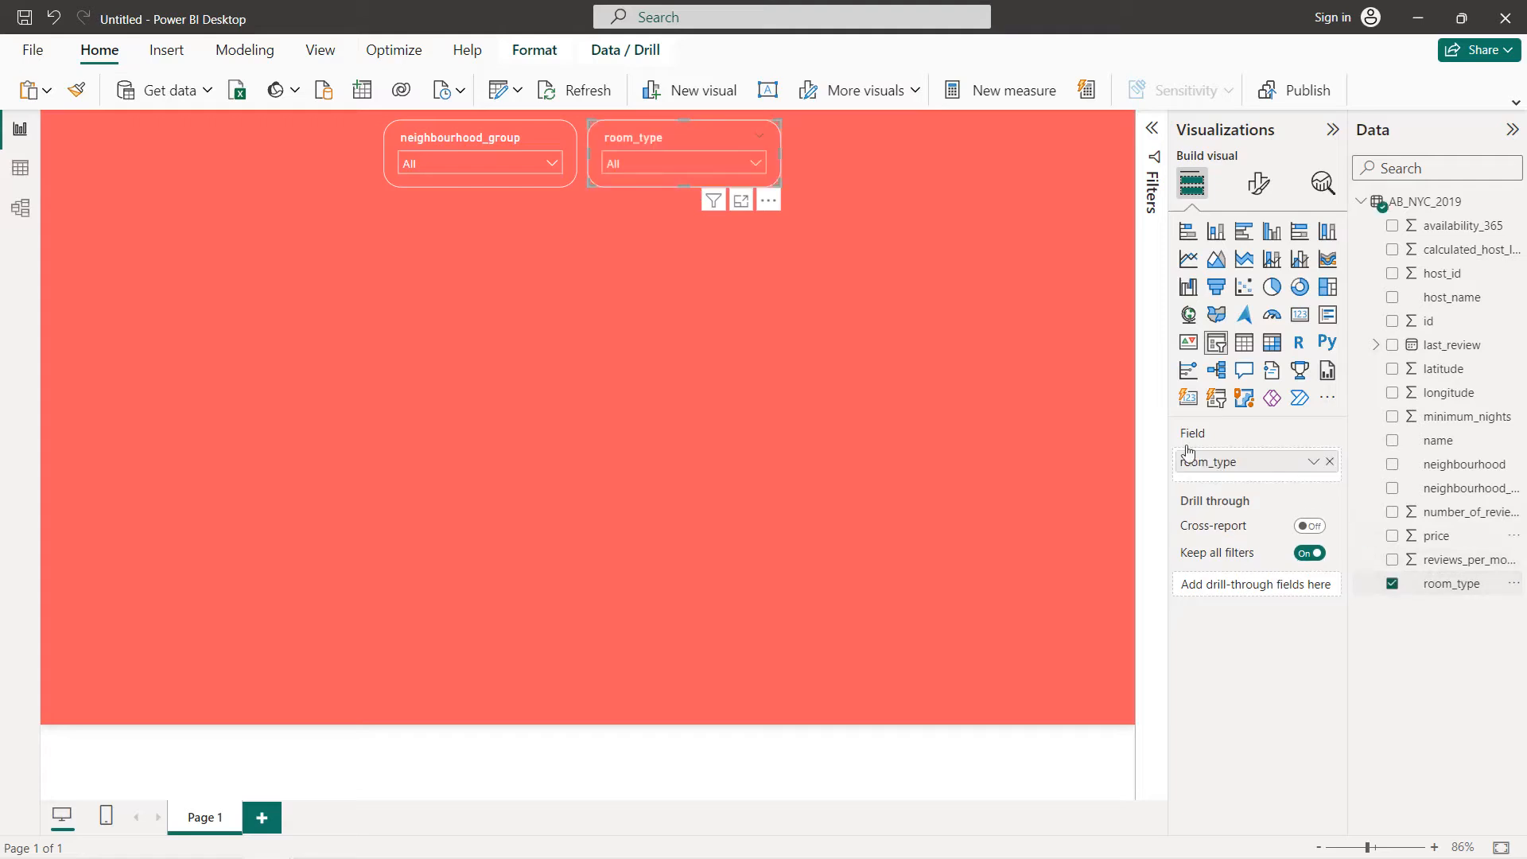
pyautogui.click(642, 164)
pyautogui.click(642, 161)
pyautogui.click(442, 162)
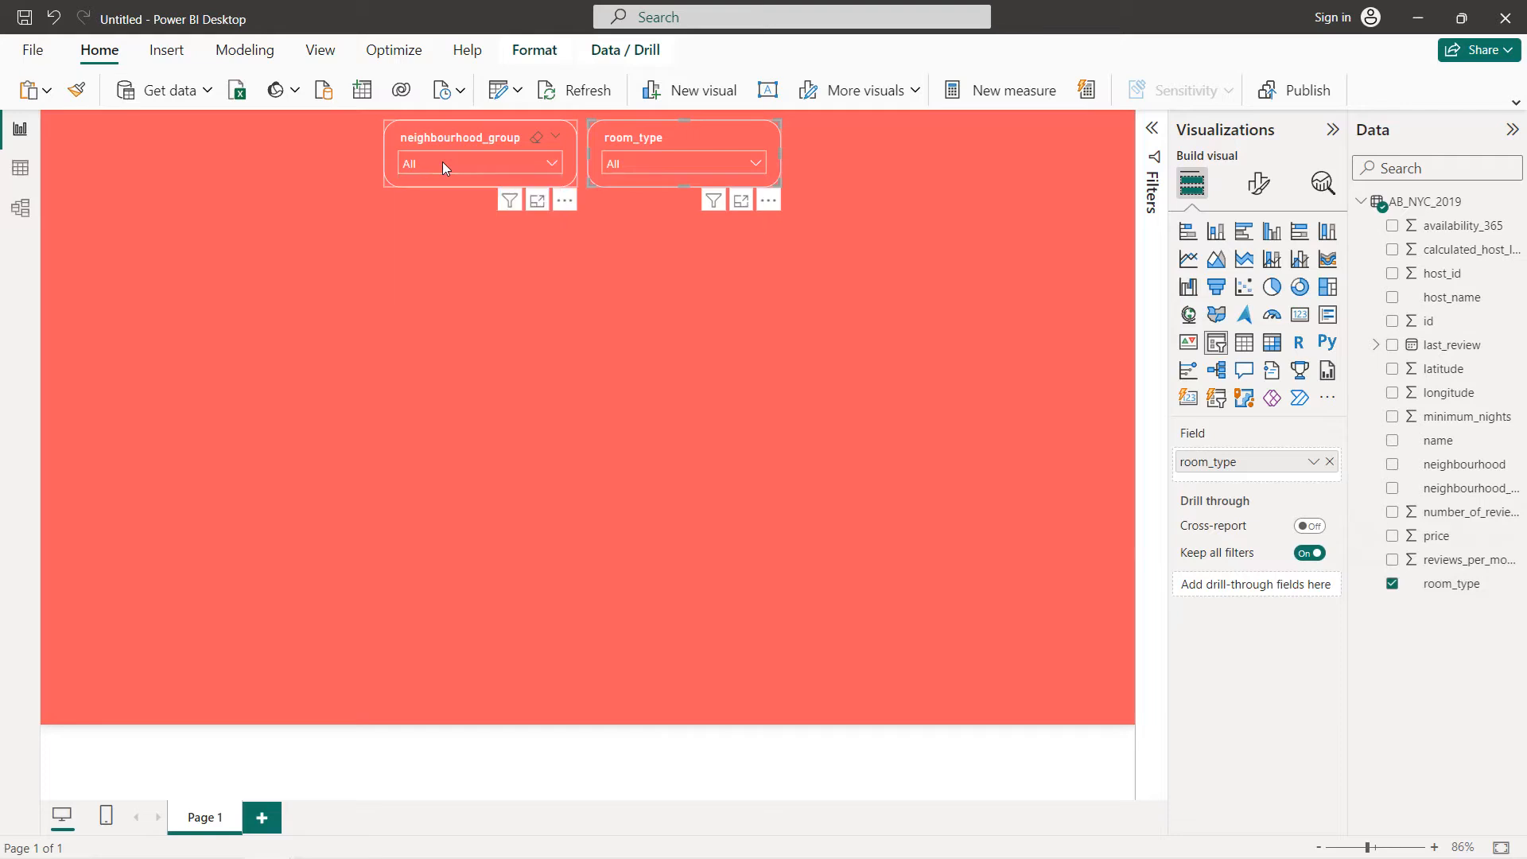
# - Add a card visual to the report page showing the average of reviews_per_month
pyautogui.click(537, 278)
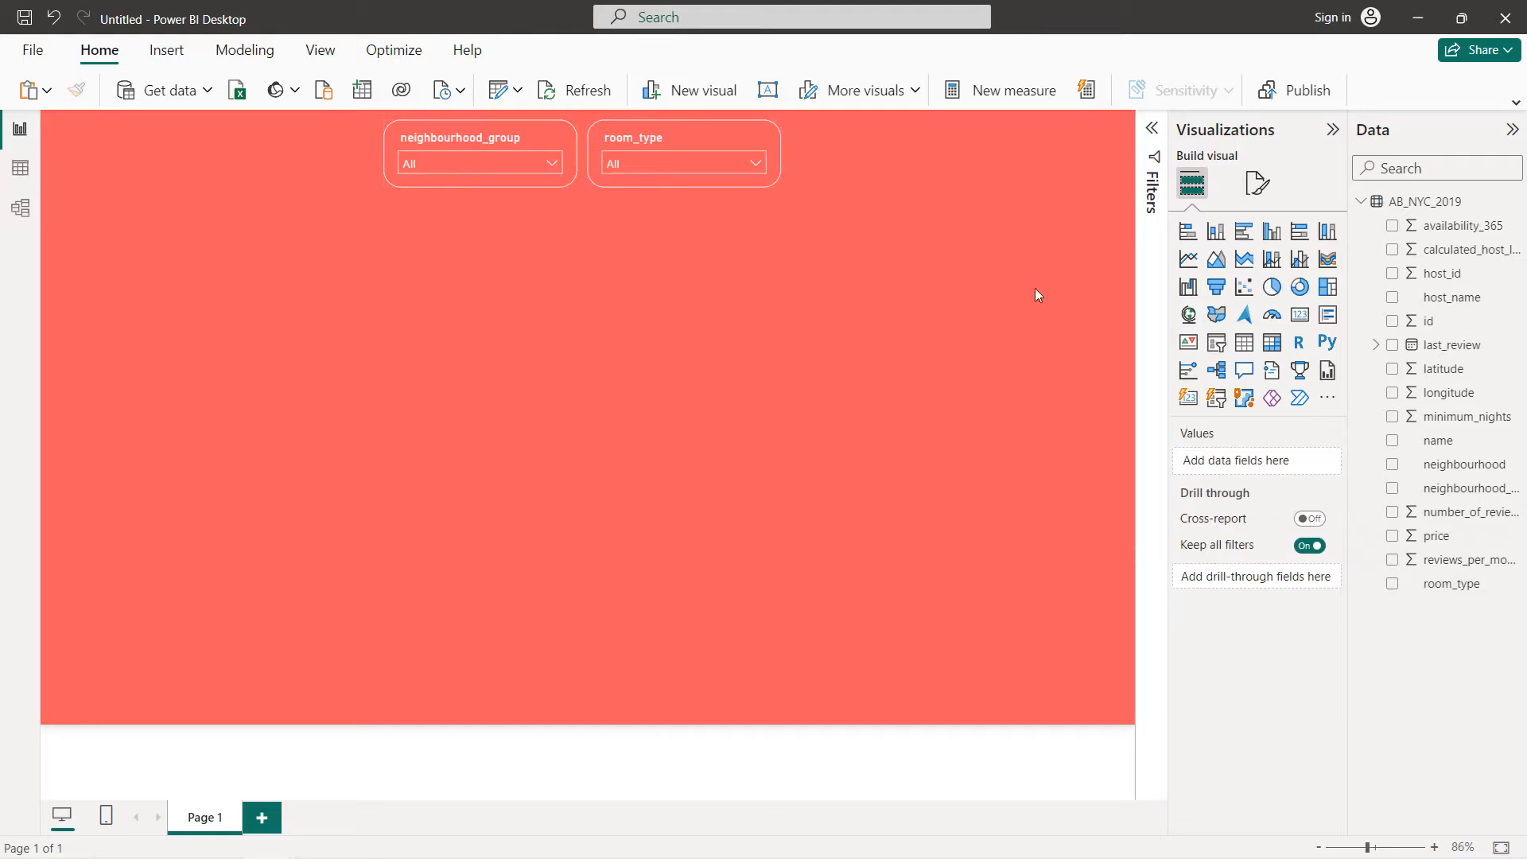
pyautogui.click(1300, 319)
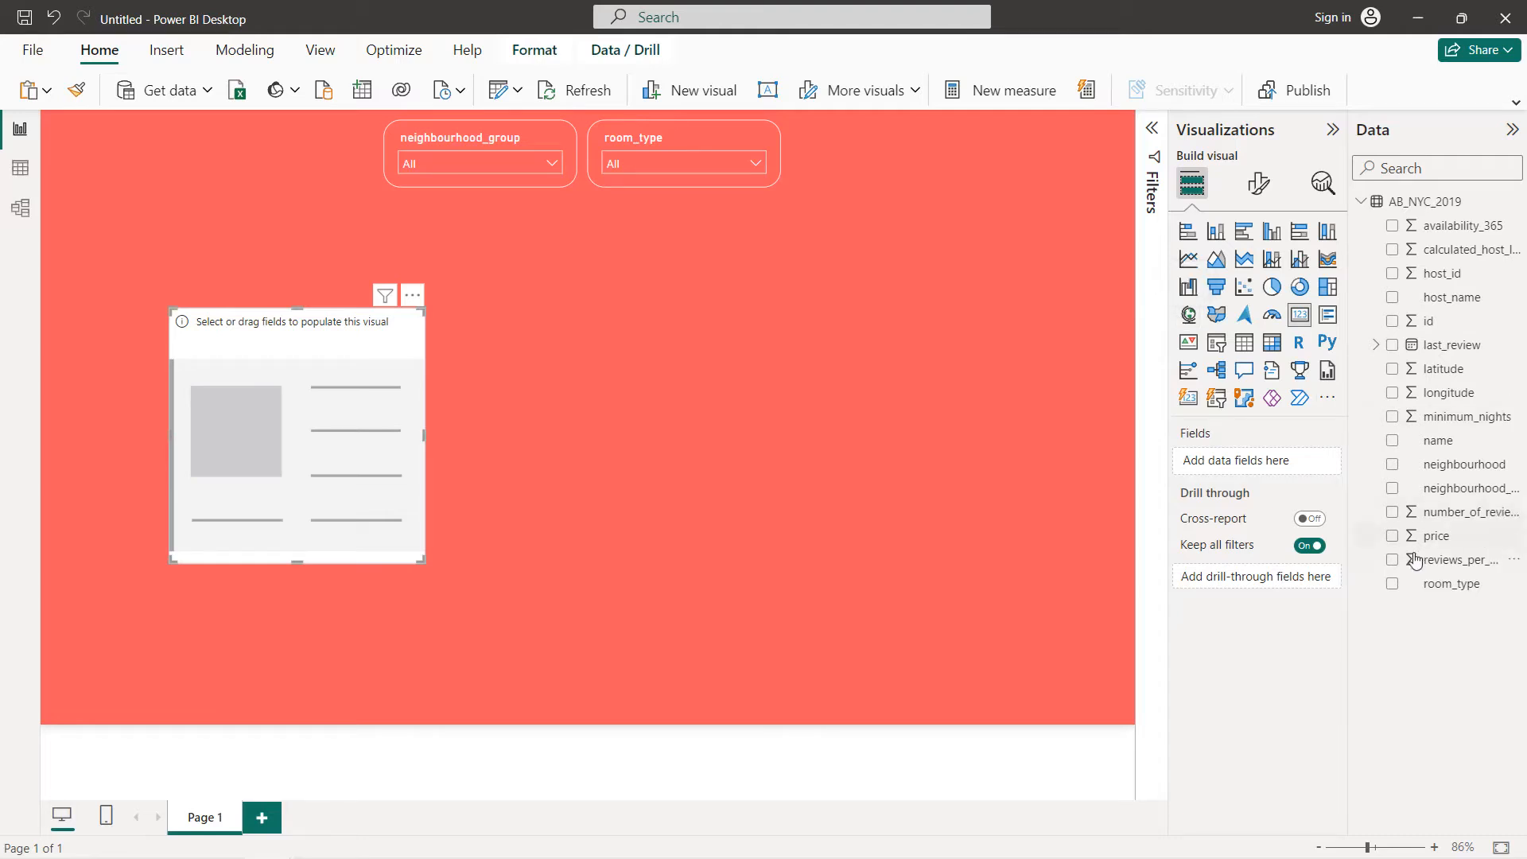
pyautogui.click(1391, 563)
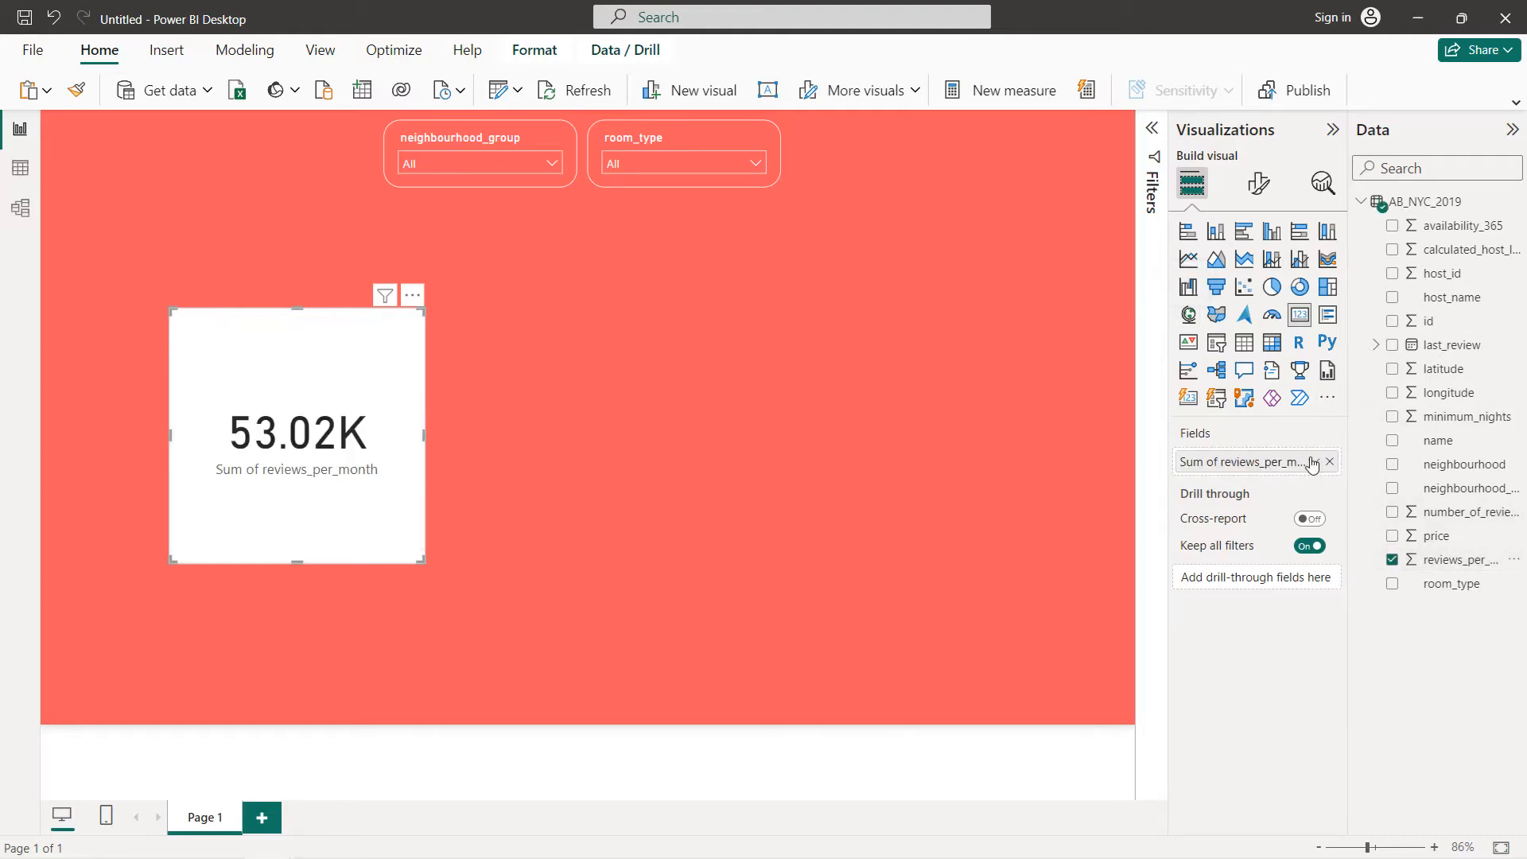
pyautogui.click(1313, 462)
pyautogui.click(1362, 541)
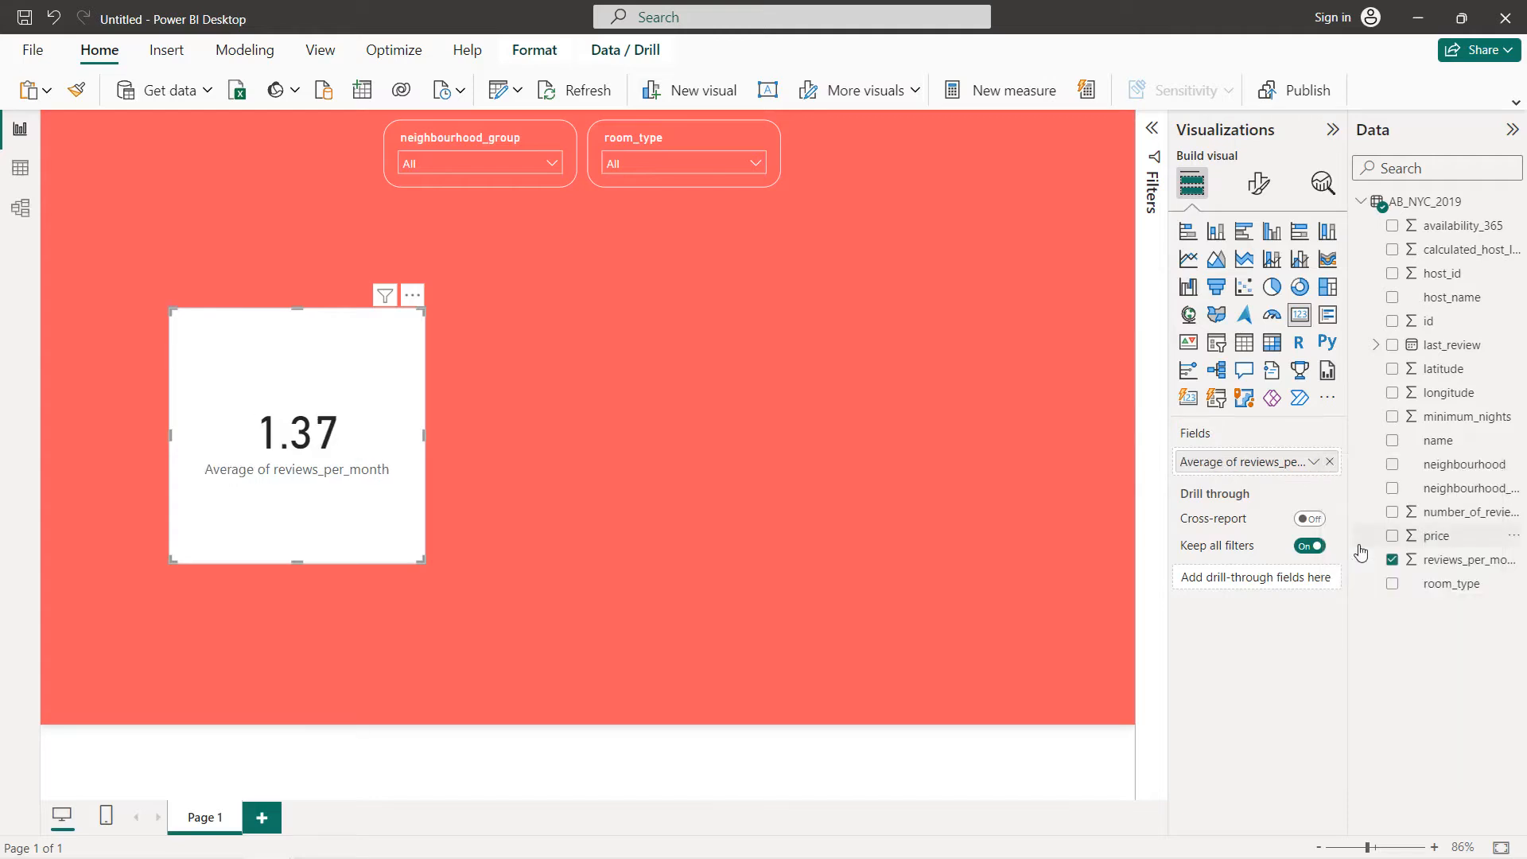
# - Set the card's callout value font size to 15 and its category label font size to 10
pyautogui.click(1263, 199)
pyautogui.click(1261, 320)
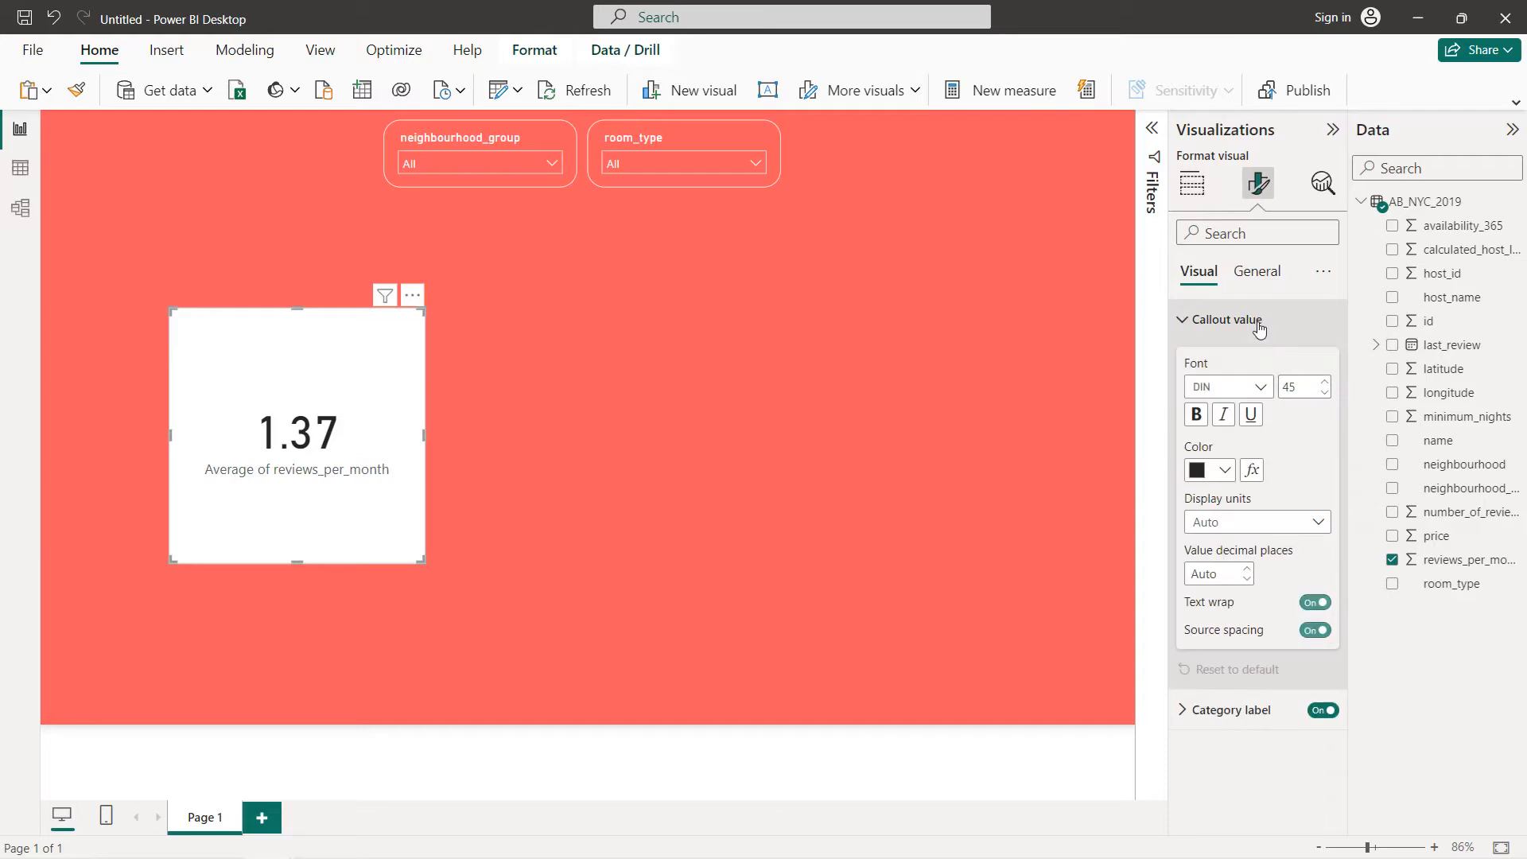
pyautogui.click(1294, 387)
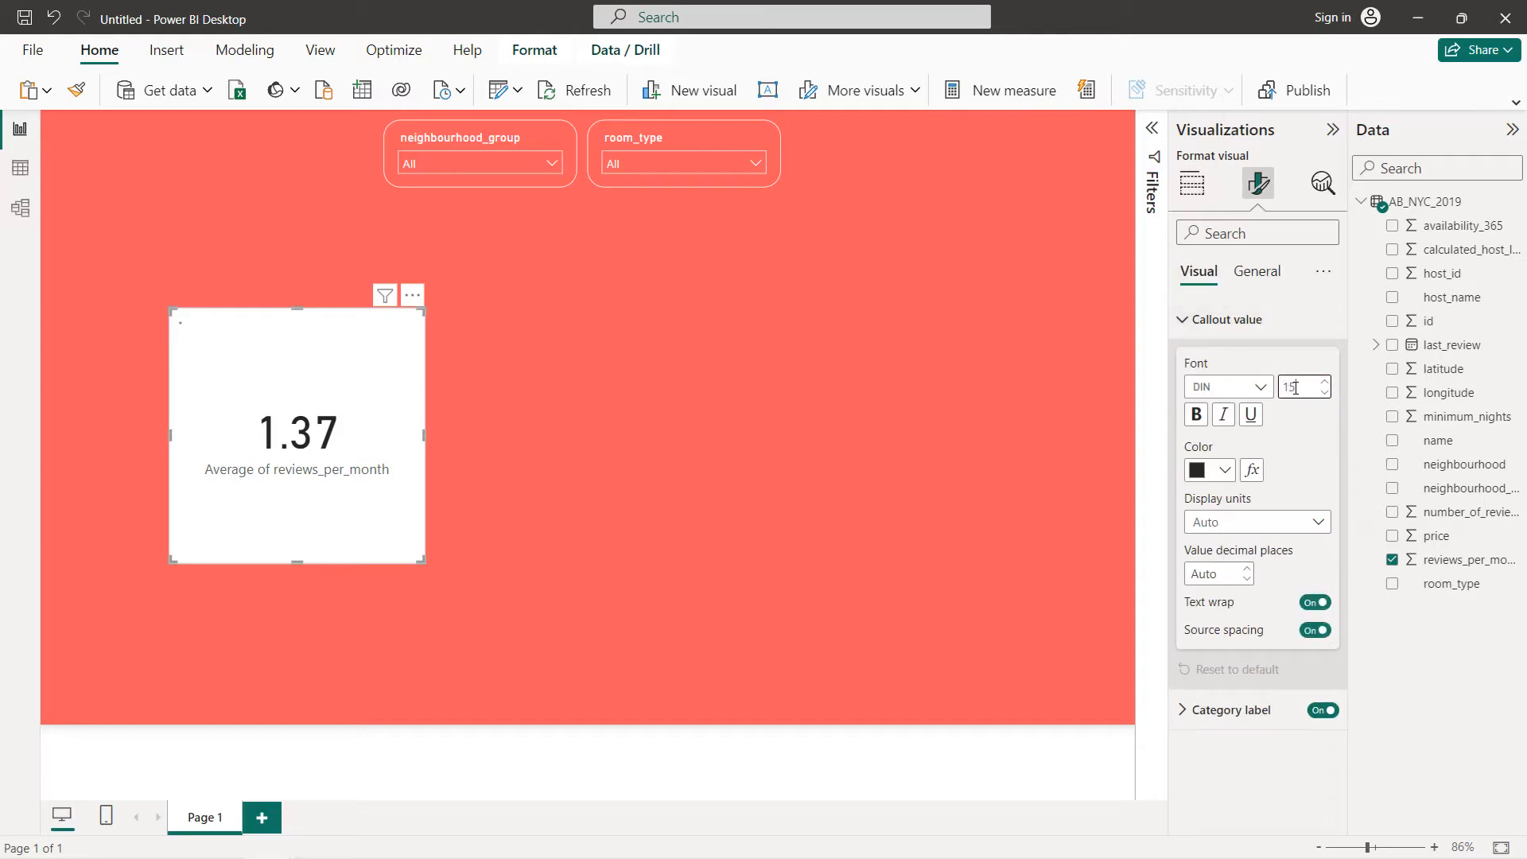
pyautogui.write('15')
pyautogui.click(1241, 710)
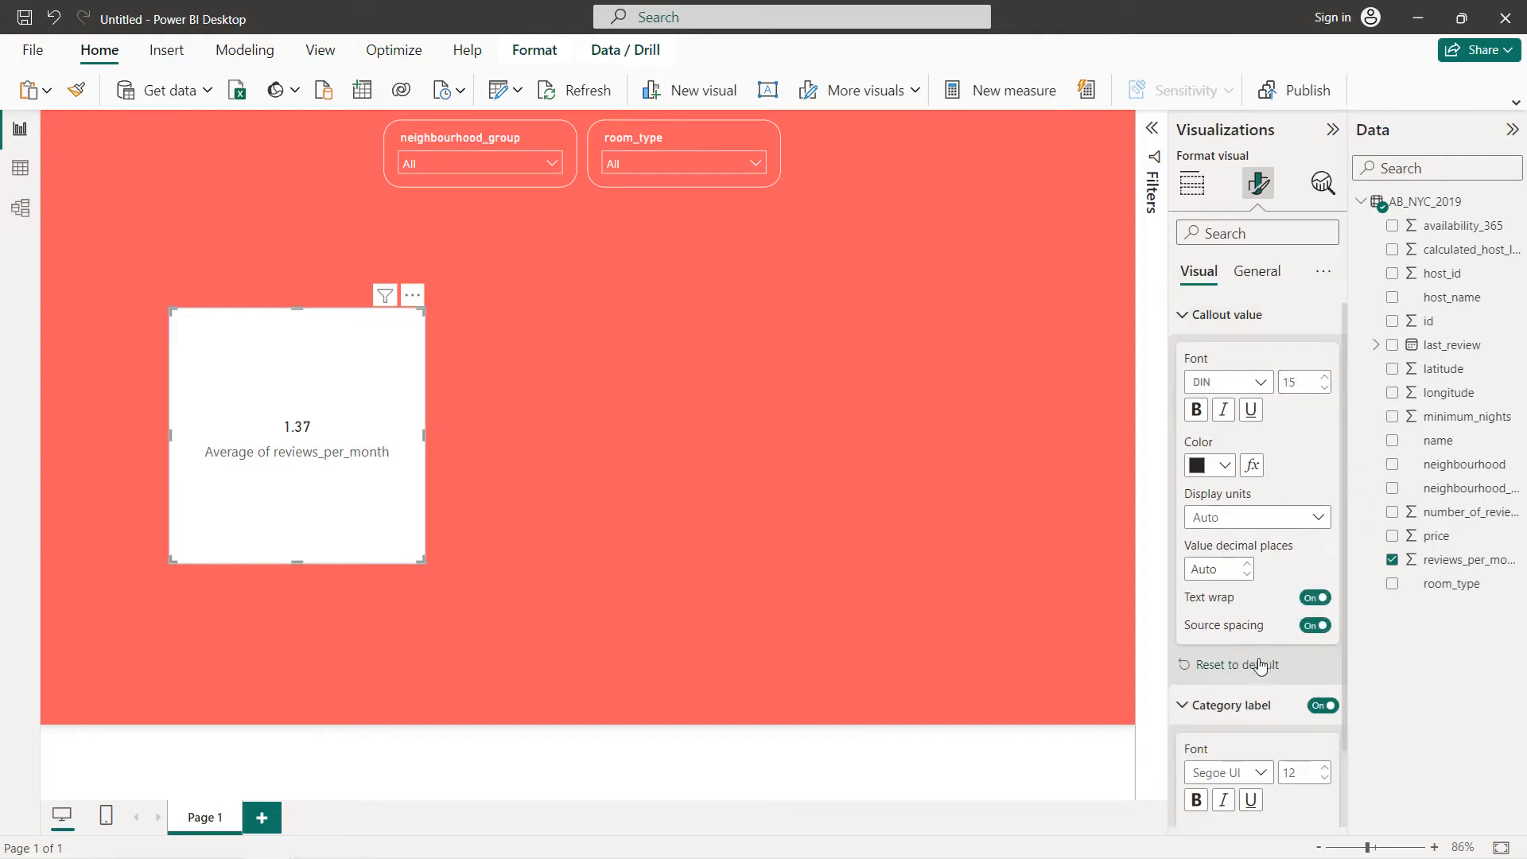
pyautogui.click(1325, 690)
pyautogui.click(1325, 690)
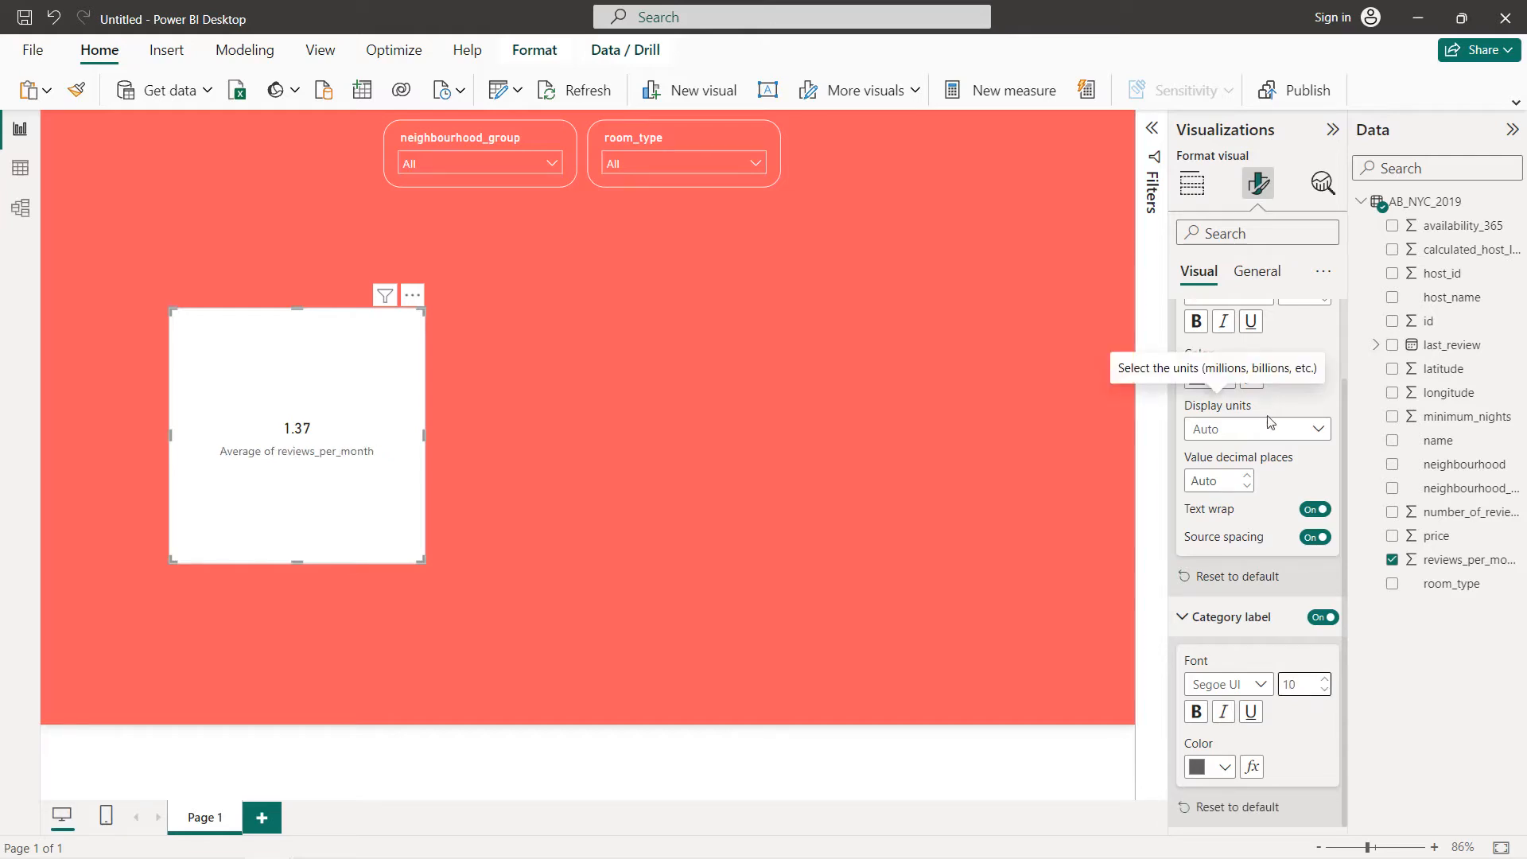
pyautogui.scroll(5, 1275, 493)
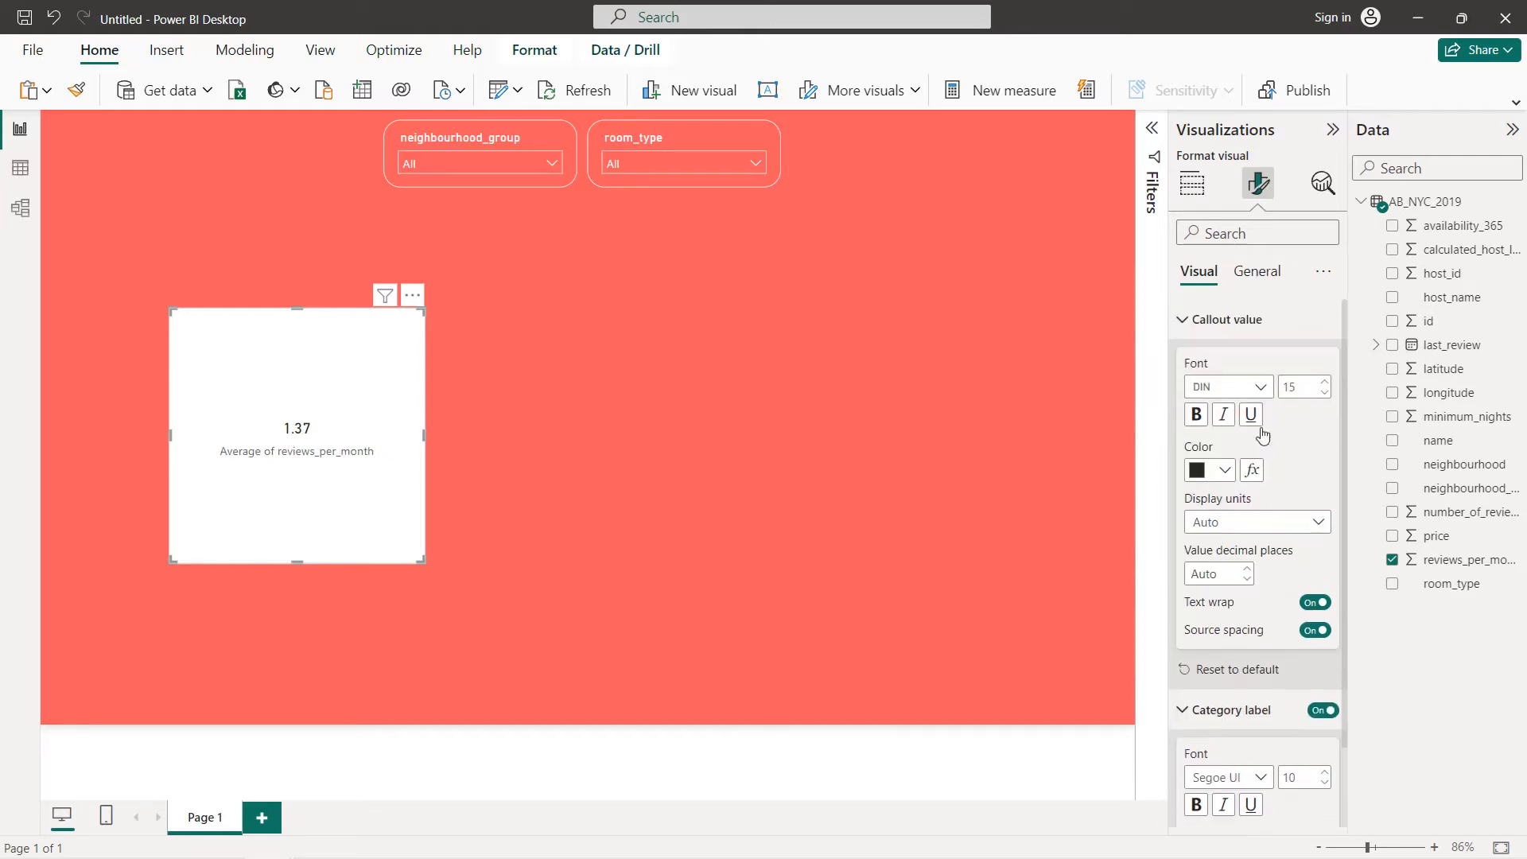
# - Set the card's visual background to the recent coral colour
pyautogui.click(1216, 318)
pyautogui.click(1245, 283)
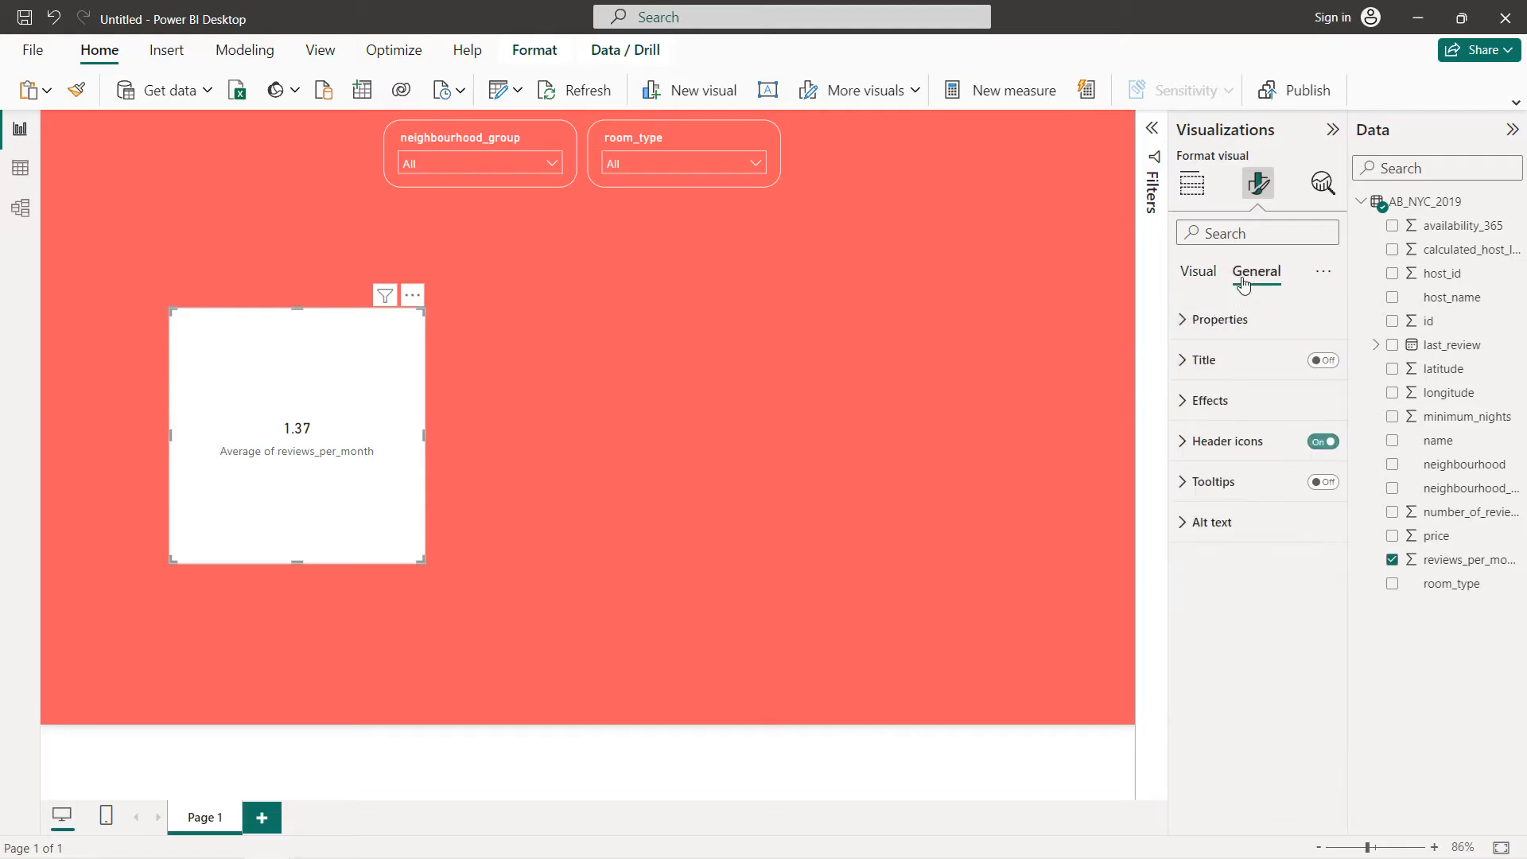
pyautogui.click(1225, 402)
pyautogui.click(1225, 501)
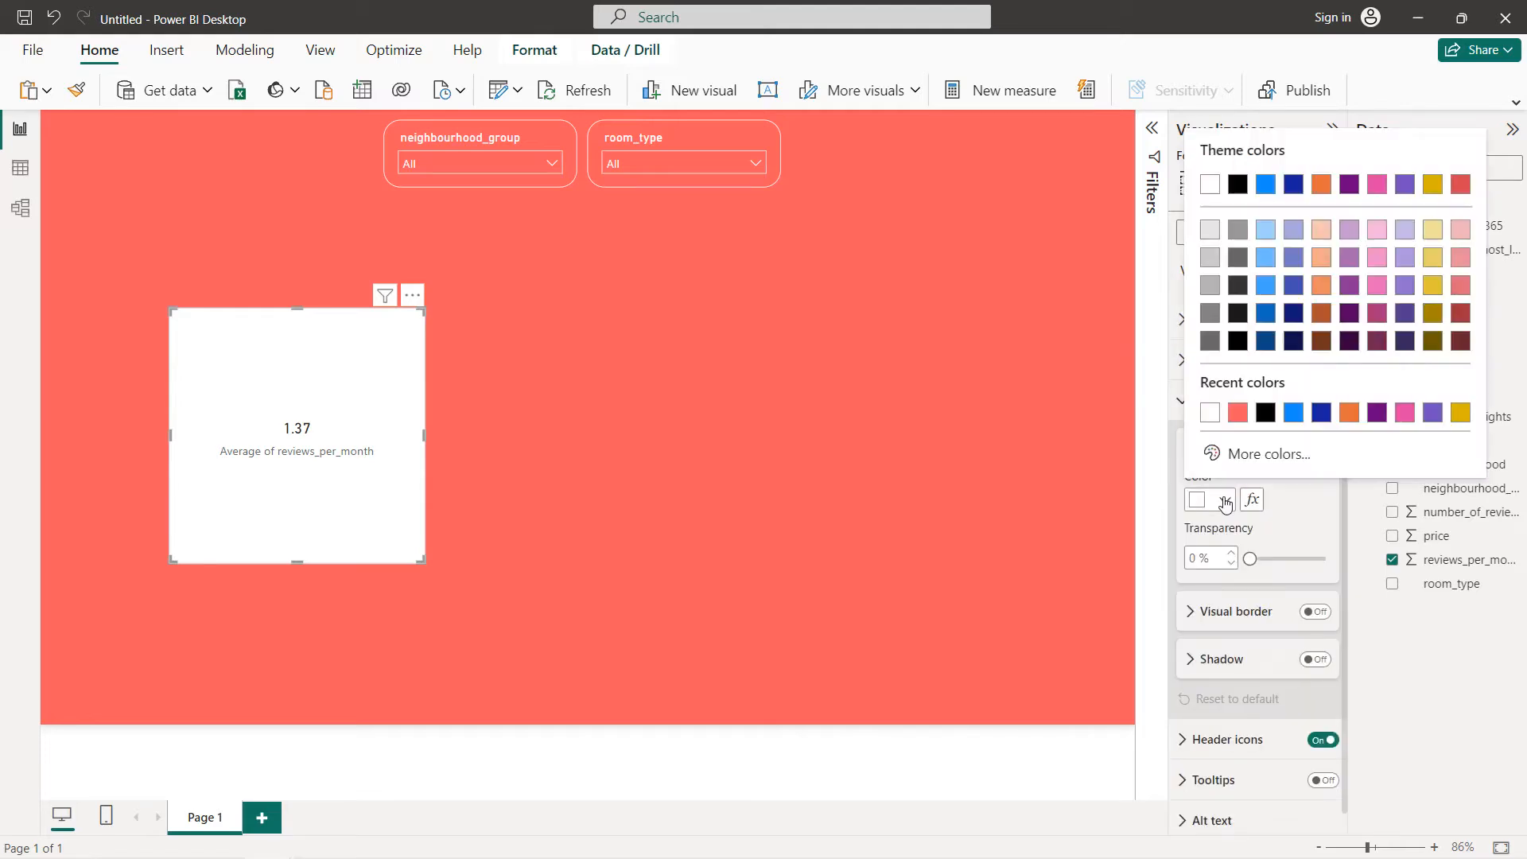
pyautogui.click(1237, 412)
# - Turn on a white visual border with 20 px rounded corners for the card
pyautogui.click(1314, 612)
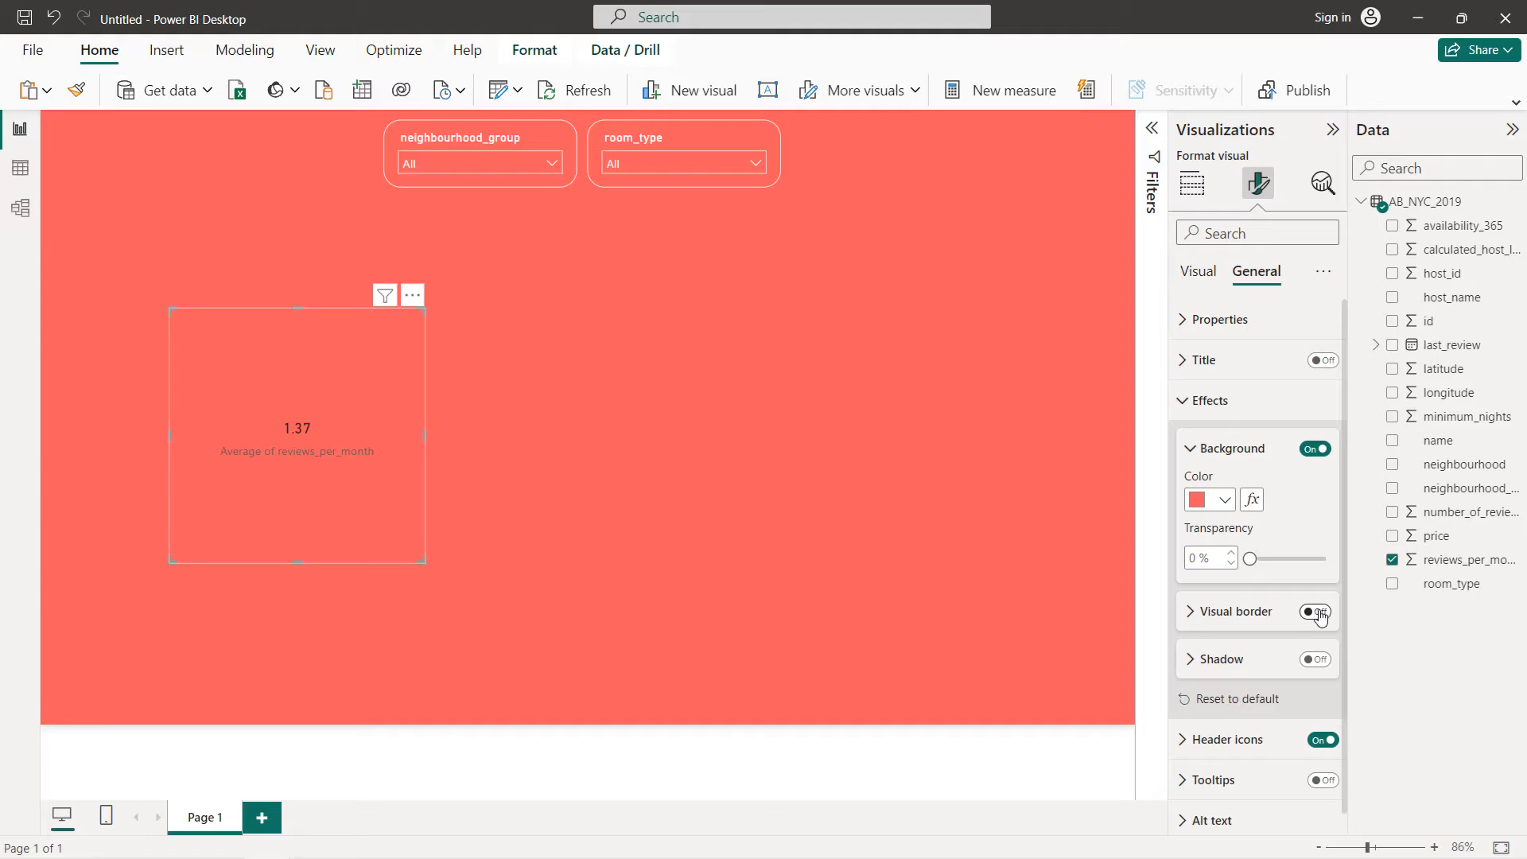
pyautogui.click(1214, 613)
pyautogui.click(1225, 534)
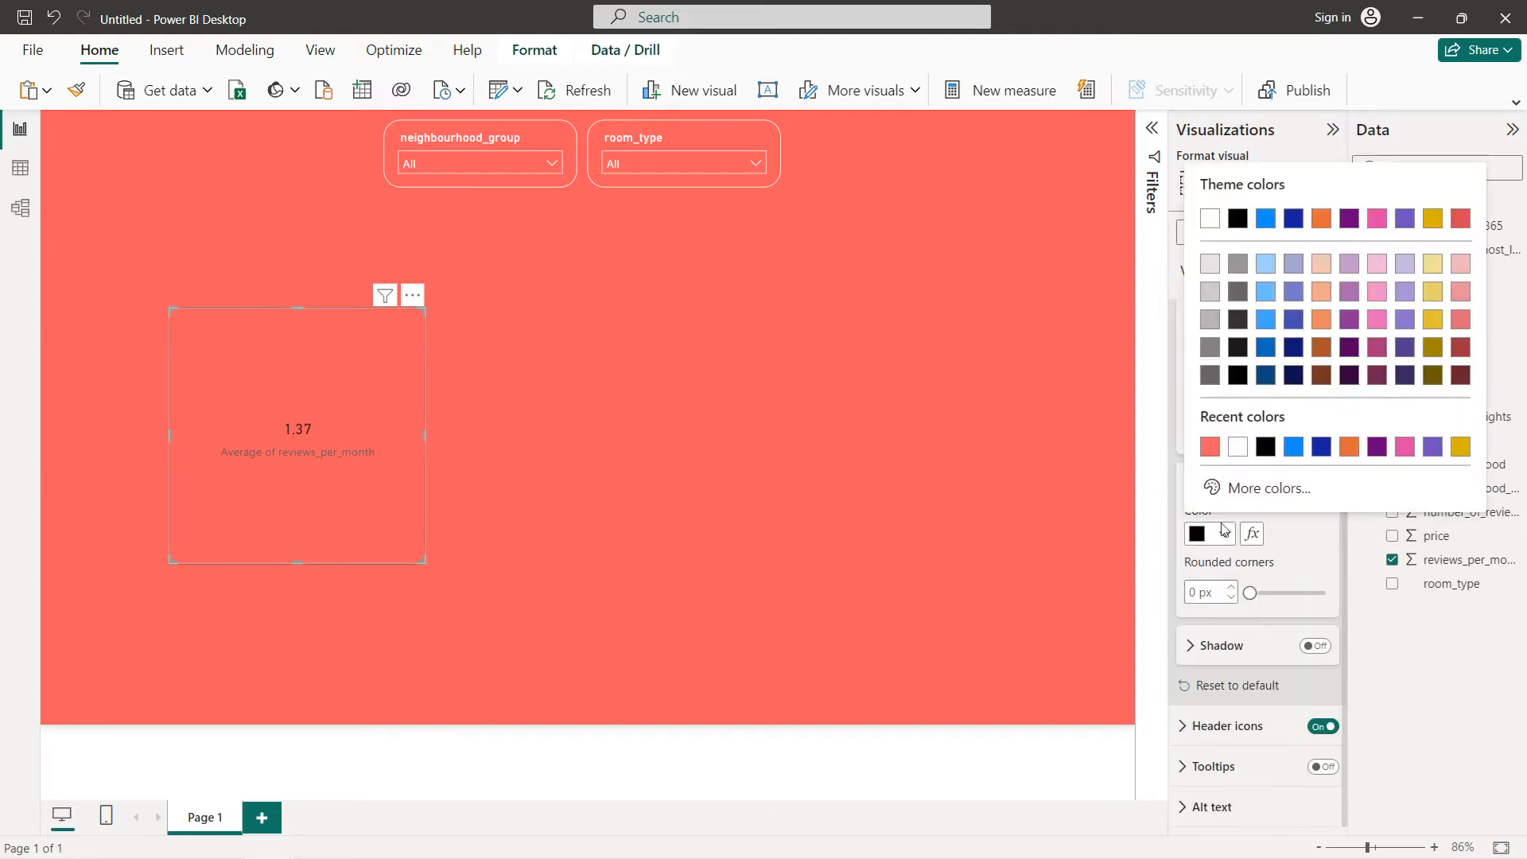
pyautogui.click(1207, 218)
pyautogui.click(1194, 591)
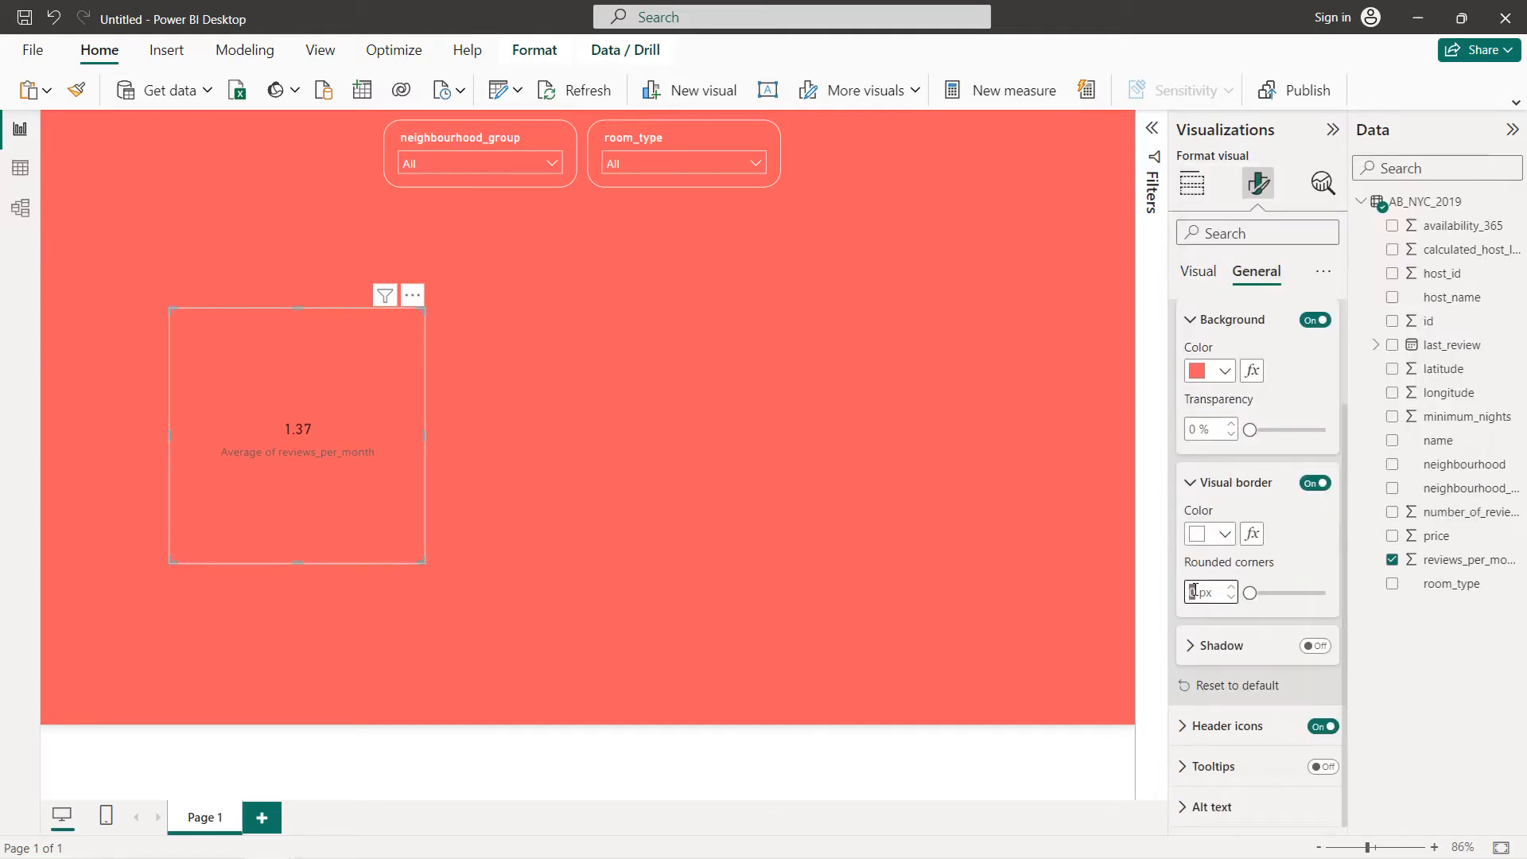
pyautogui.write('20')
pyautogui.click(1298, 556)
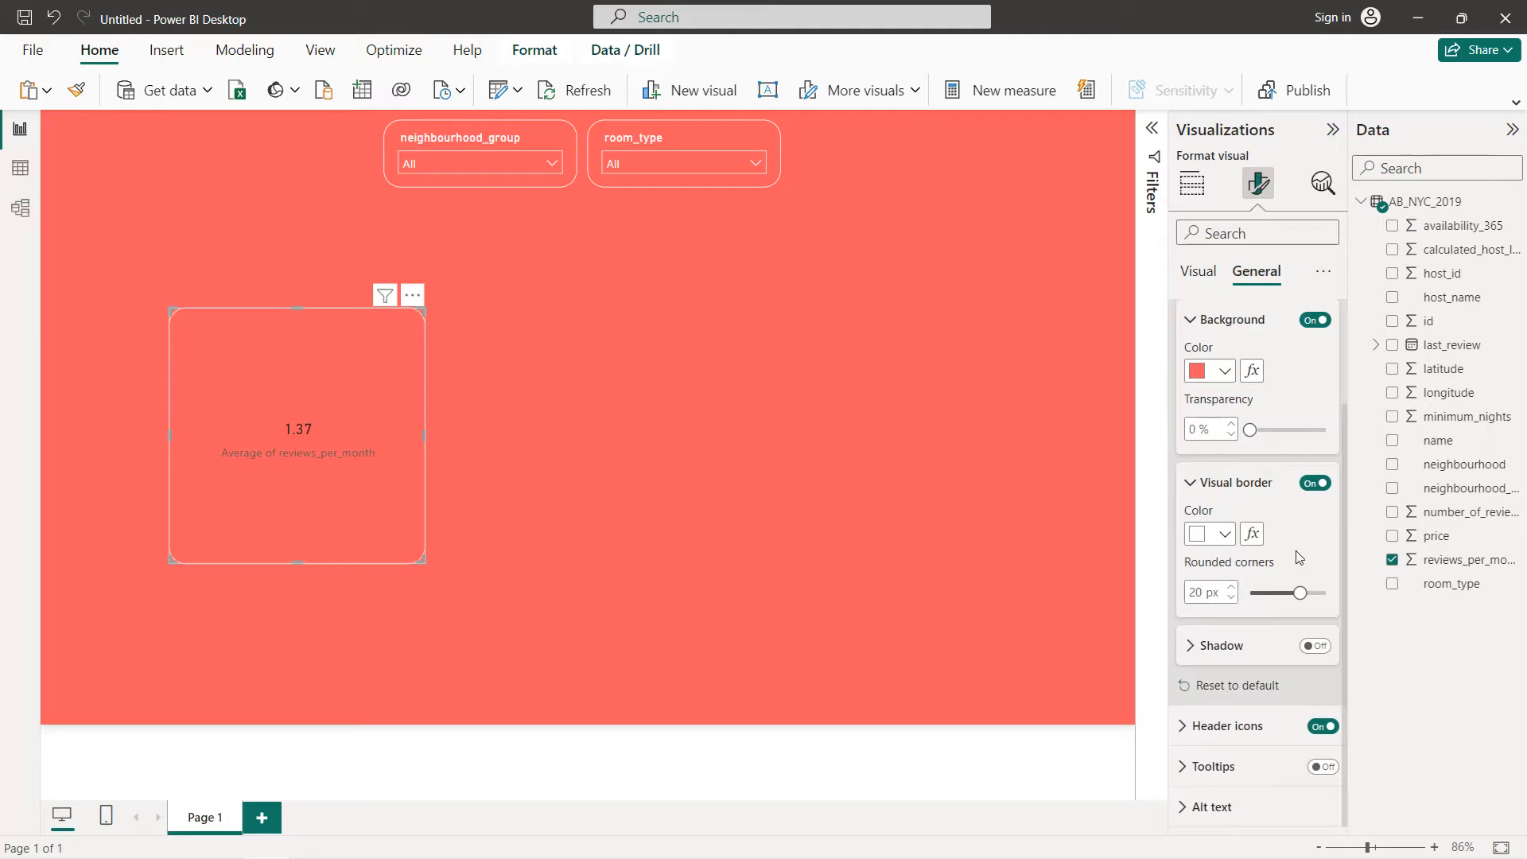
# - Set the card's category label and callout value colours to white
pyautogui.scroll(3, 1259, 344)
pyautogui.click(1198, 271)
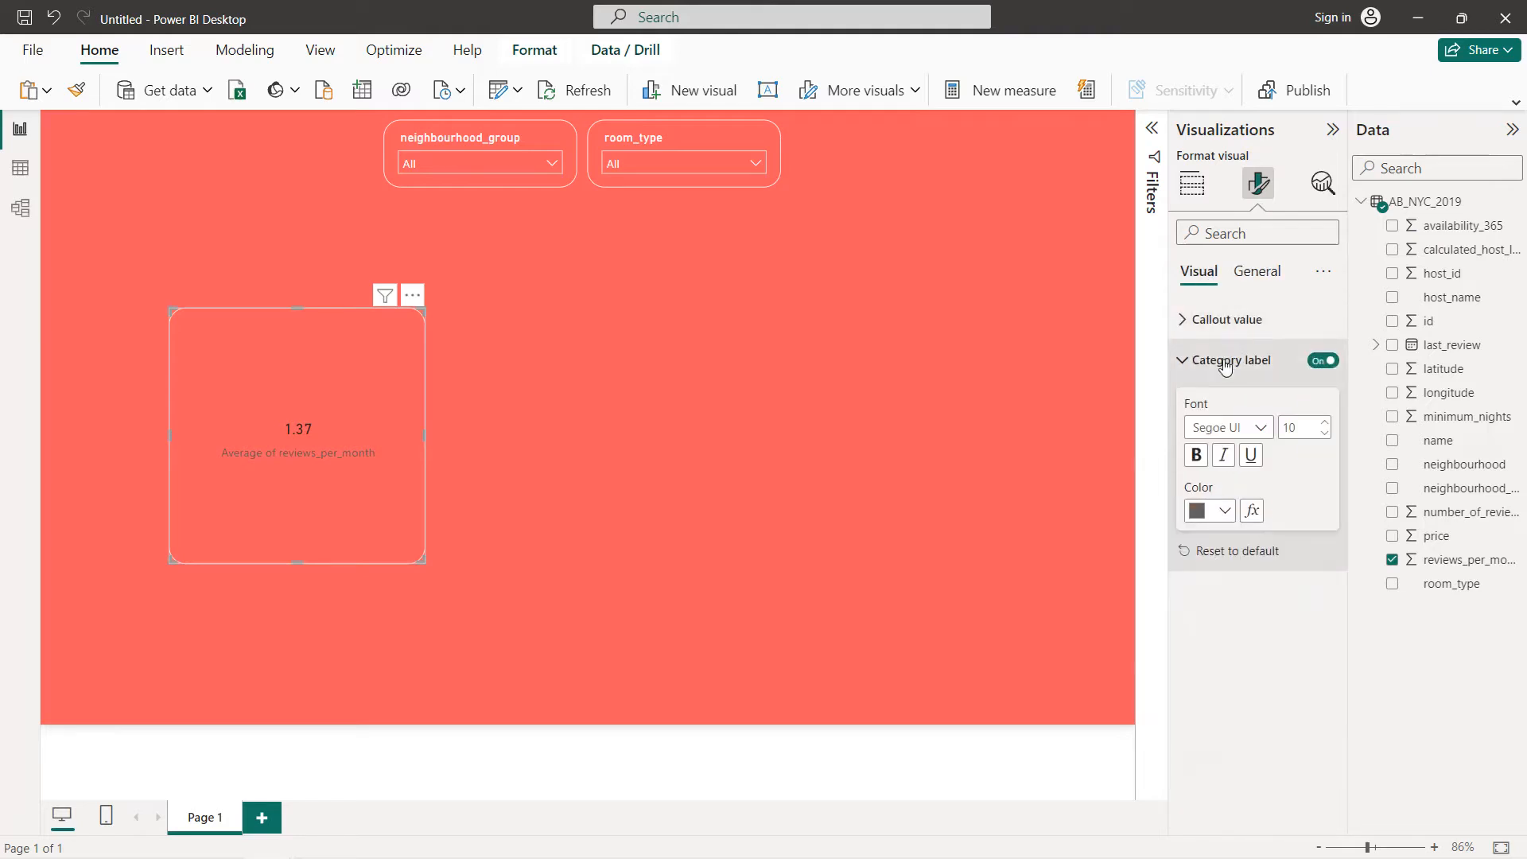
pyautogui.click(1225, 509)
pyautogui.click(1211, 426)
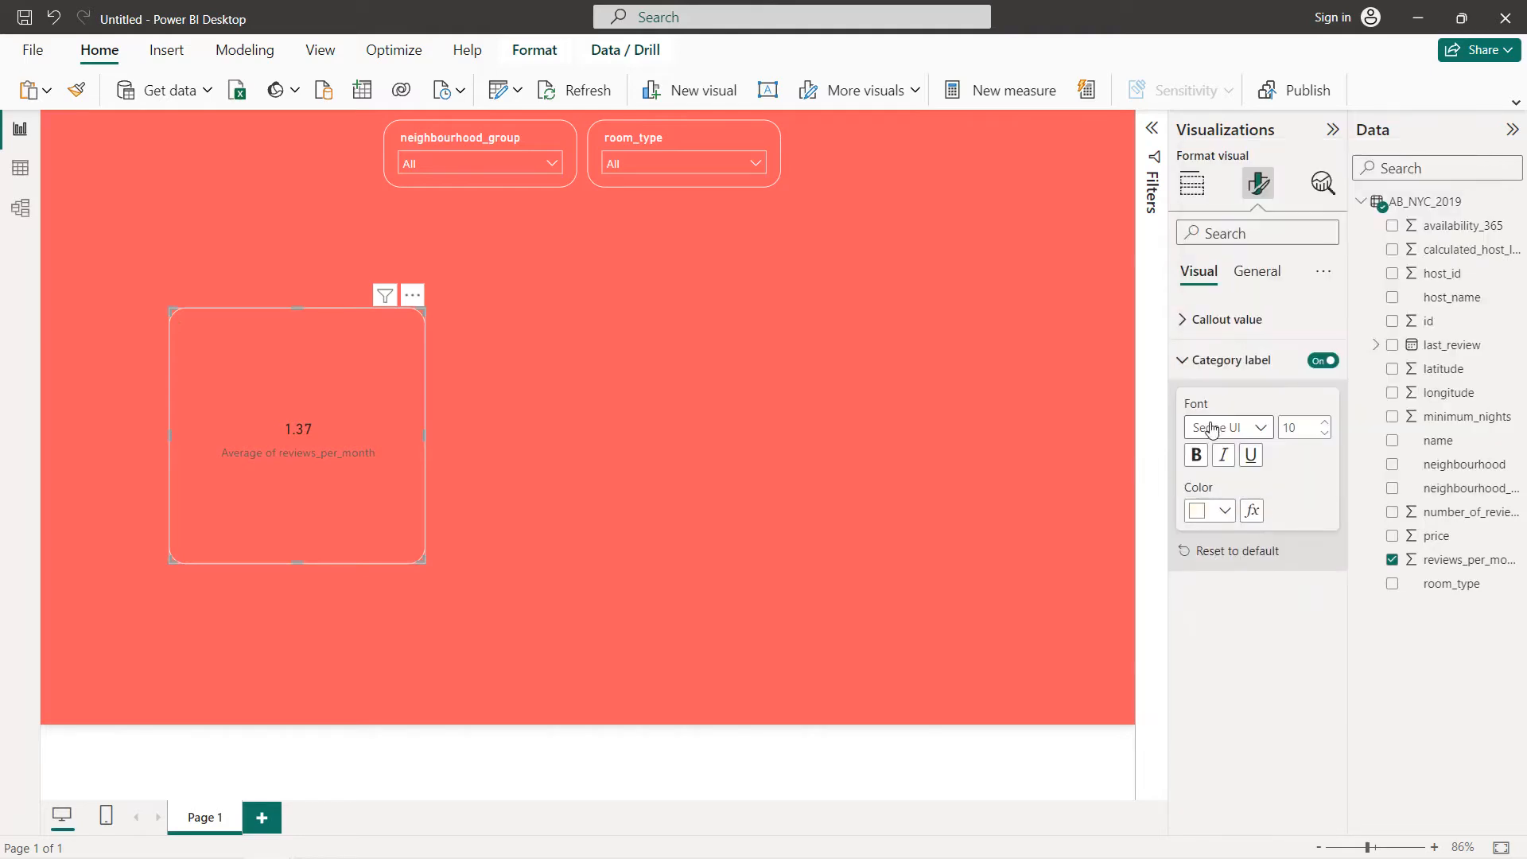
pyautogui.click(1217, 321)
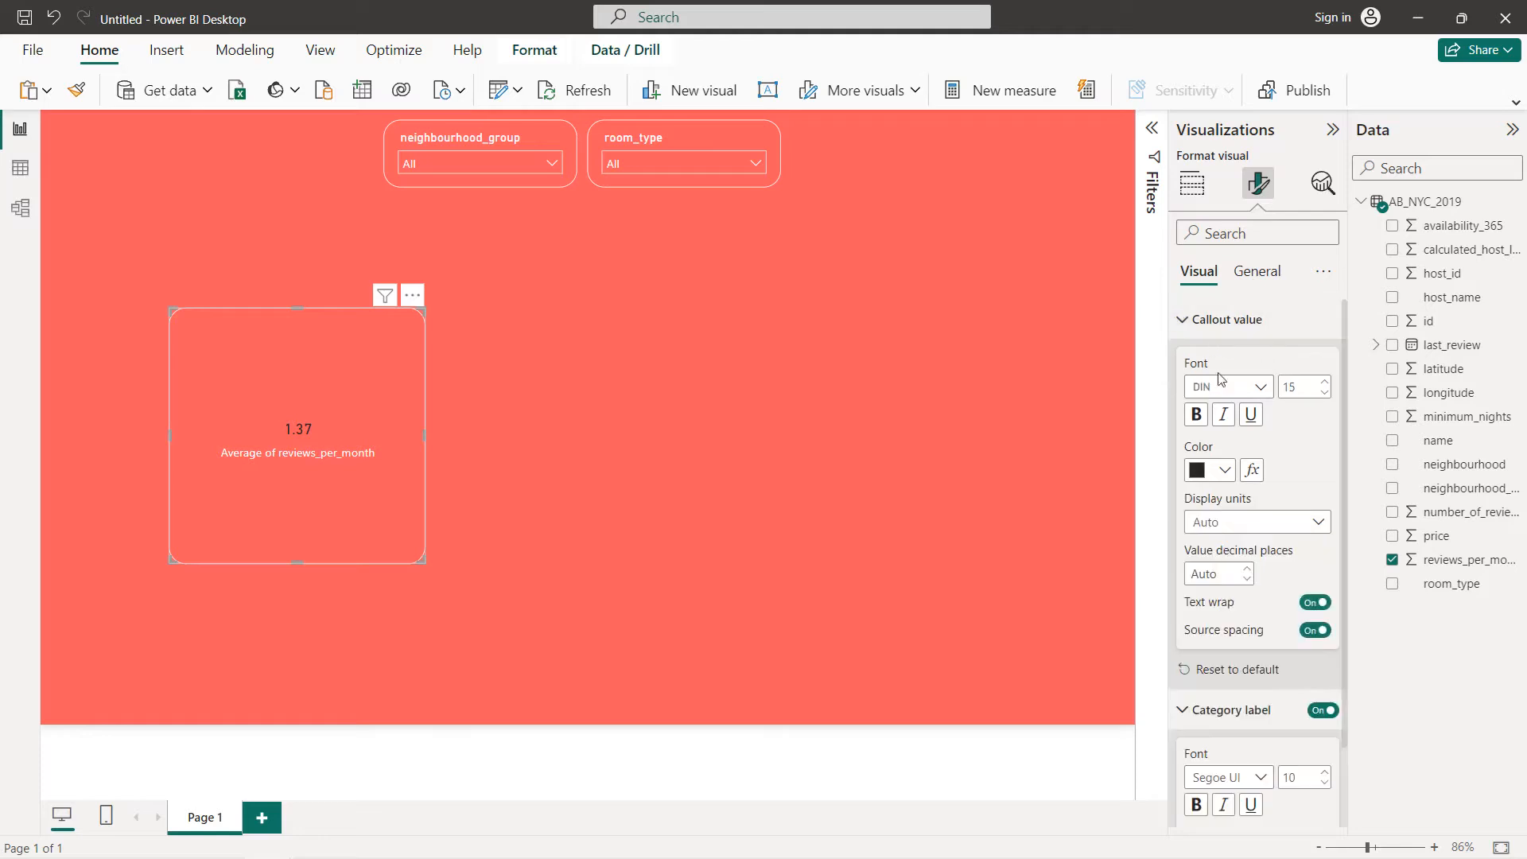
pyautogui.click(1224, 471)
pyautogui.click(1211, 539)
# - Shrink the card to a compact box around its text and place it in the upper-left corner of the report page
pyautogui.moveTo(426, 559); pyautogui.dragTo(352, 376)
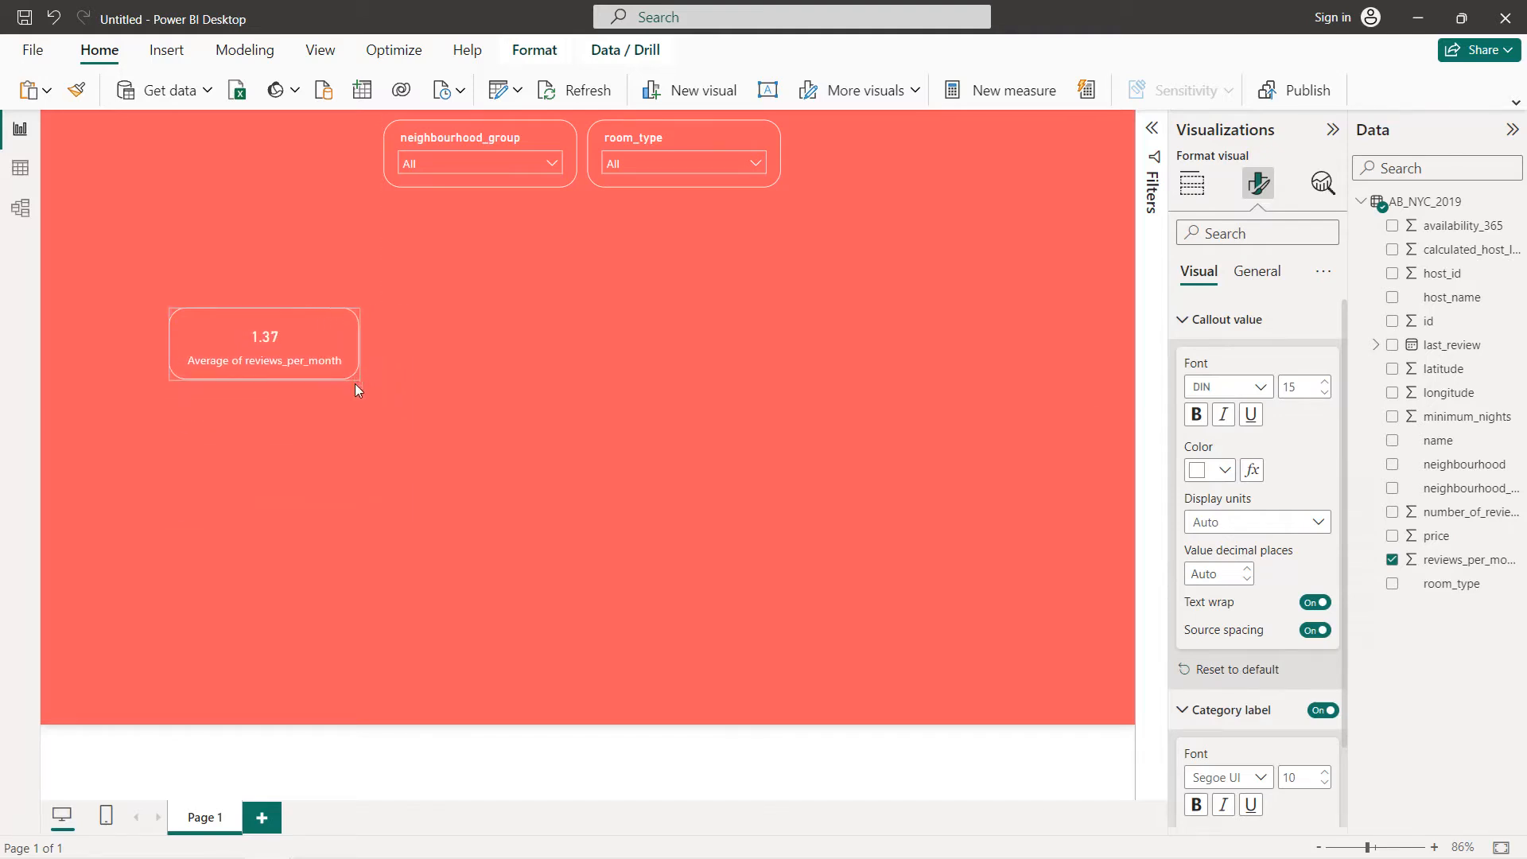
pyautogui.moveTo(245, 329); pyautogui.dragTo(129, 138)
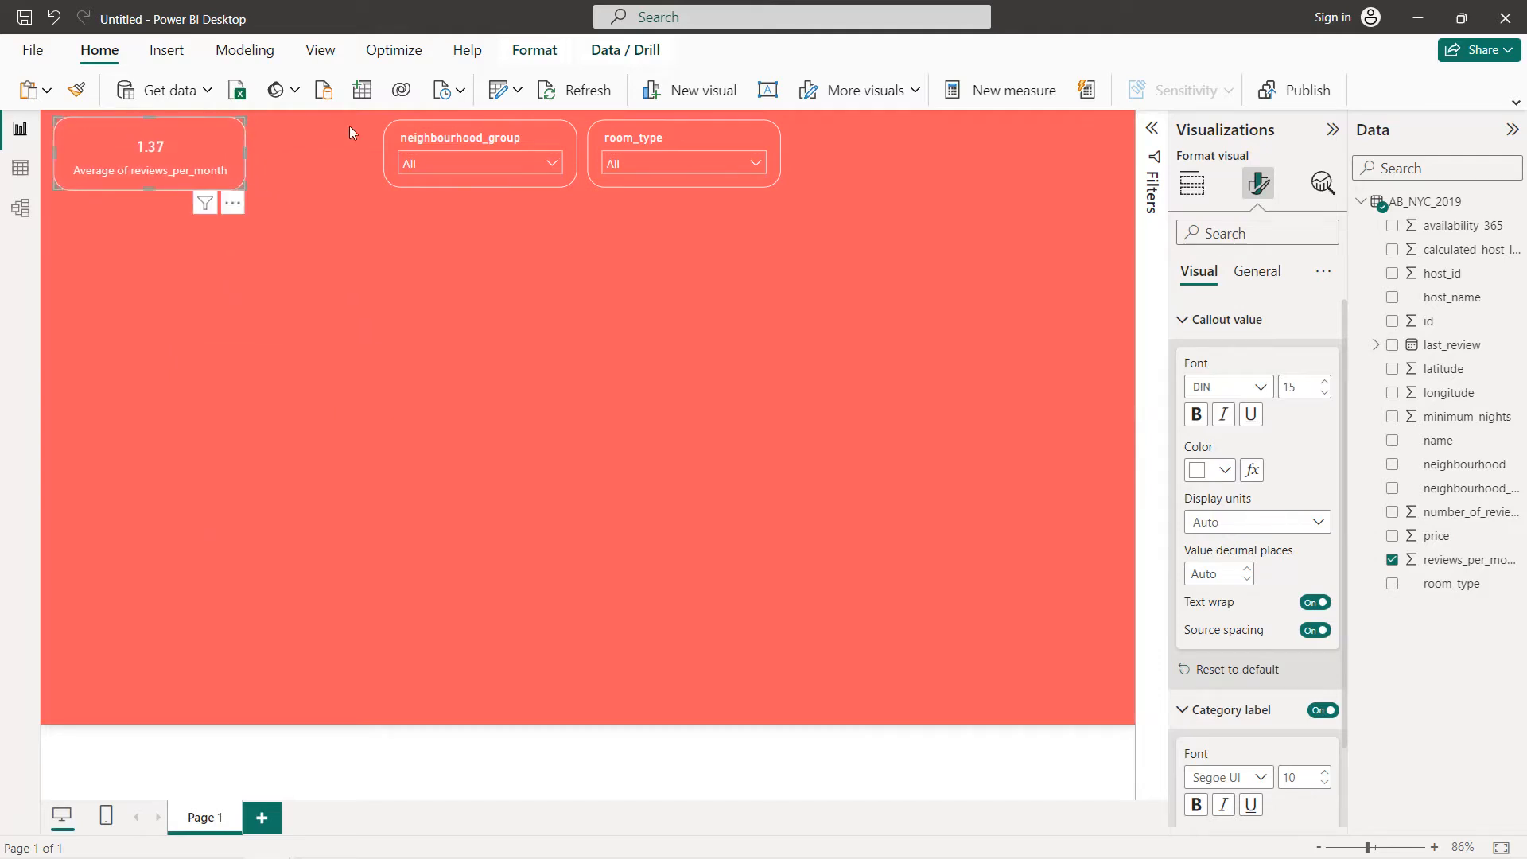
pyautogui.click(446, 139)
pyautogui.click(180, 146)
pyautogui.moveTo(242, 157); pyautogui.dragTo(227, 150)
# - Narrow the neighbourhood_group and room_type slicers slightly to free up space in the top row
pyautogui.click(403, 141)
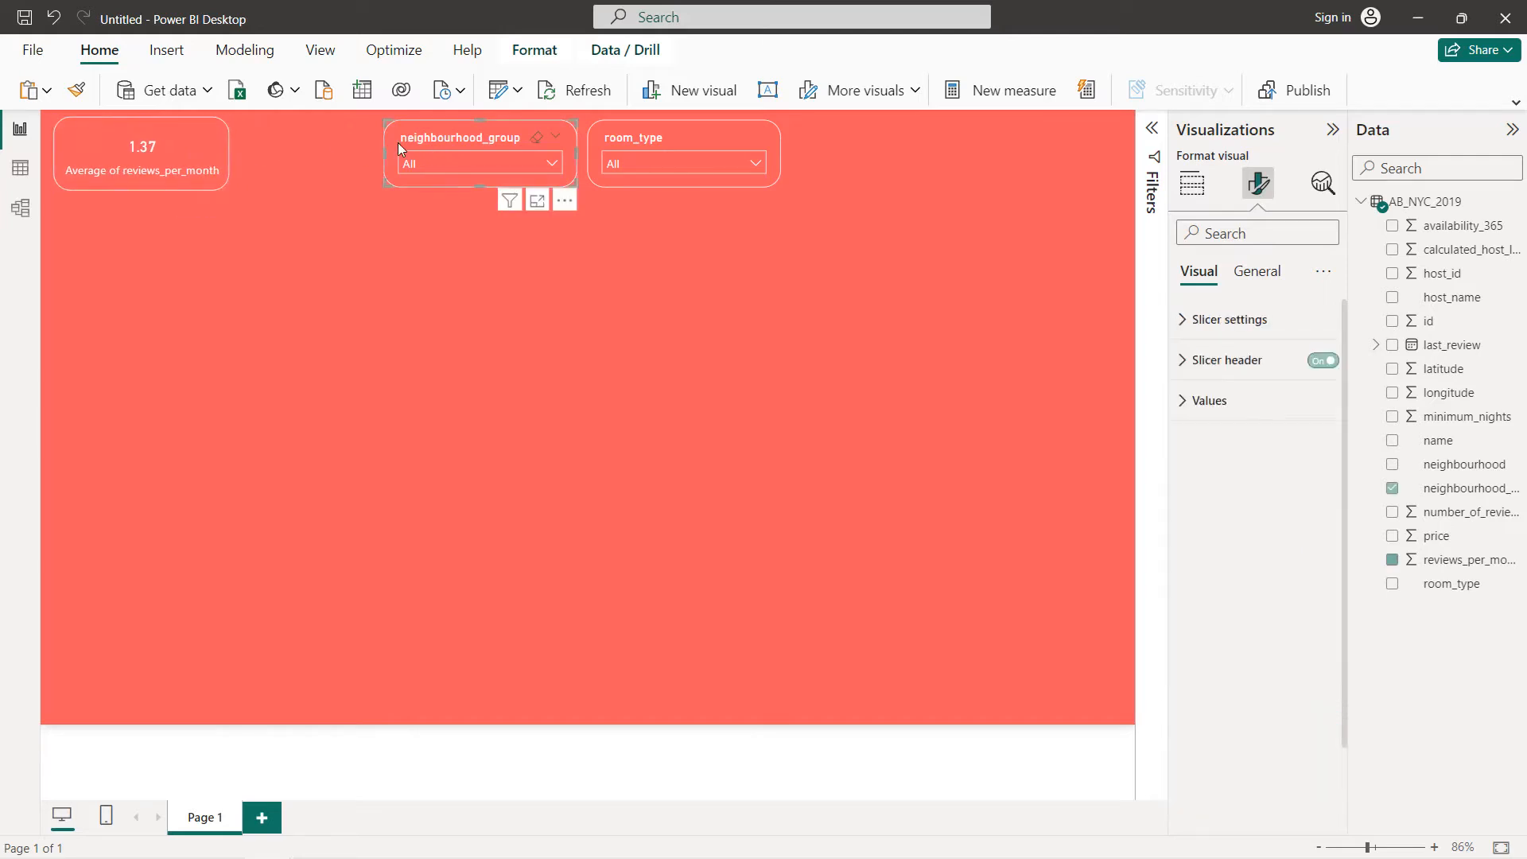
pyautogui.click(382, 154)
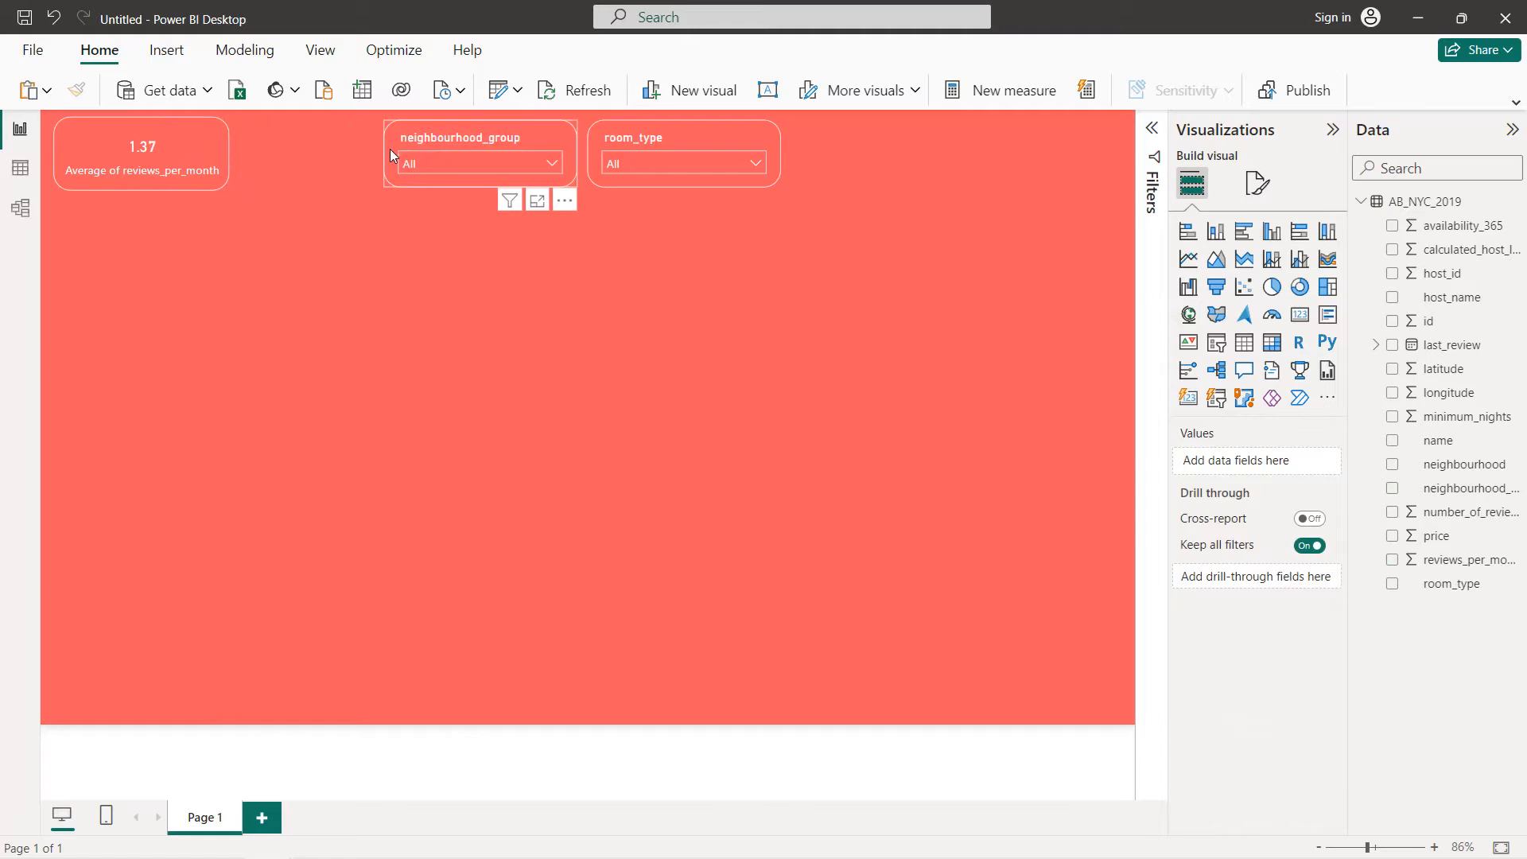
pyautogui.click(390, 149)
pyautogui.moveTo(388, 150); pyautogui.dragTo(395, 154)
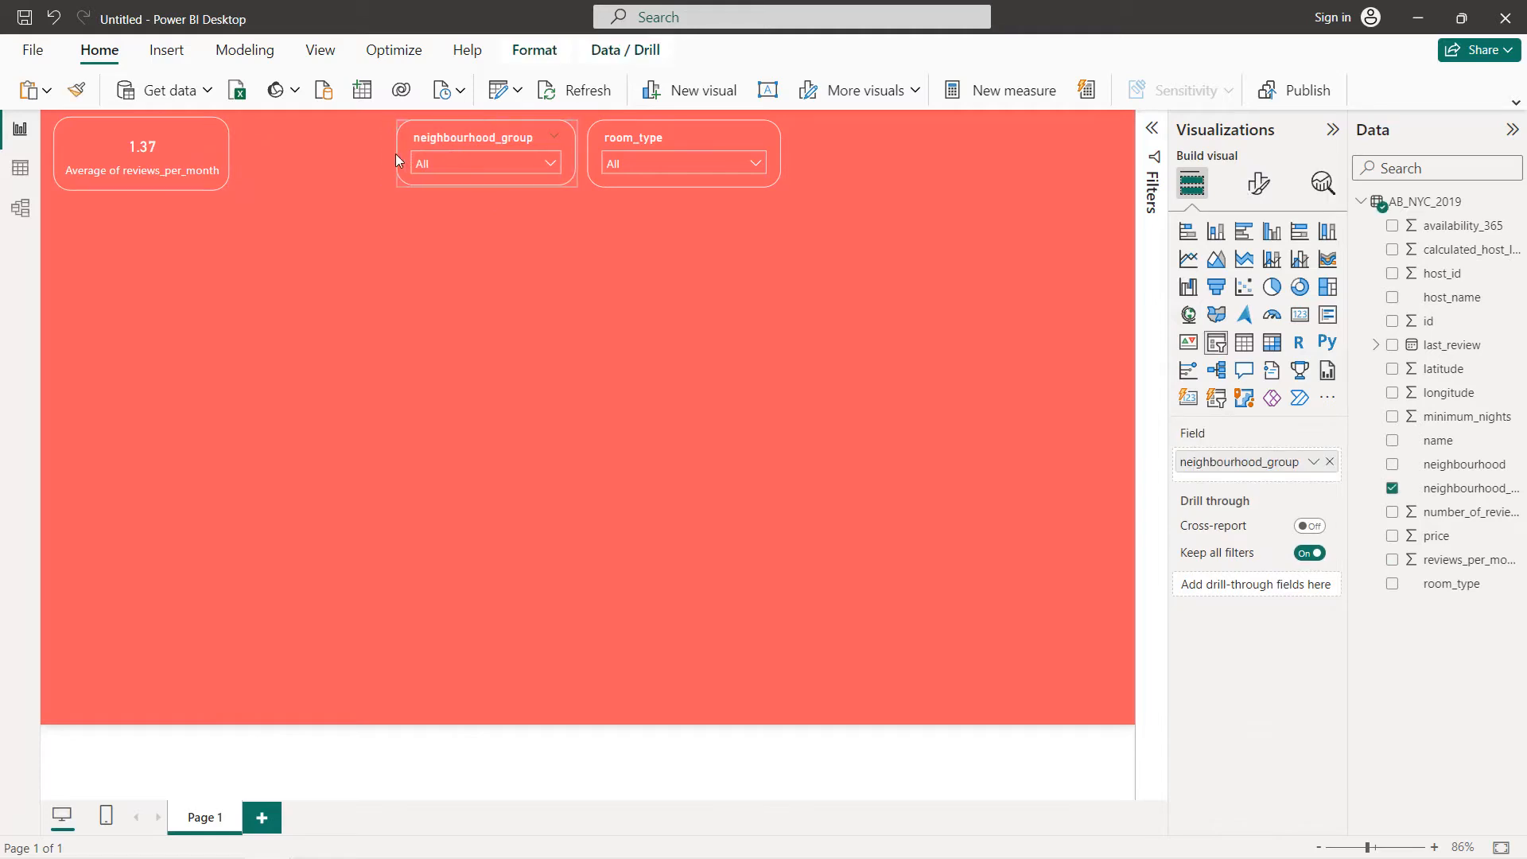
pyautogui.click(707, 140)
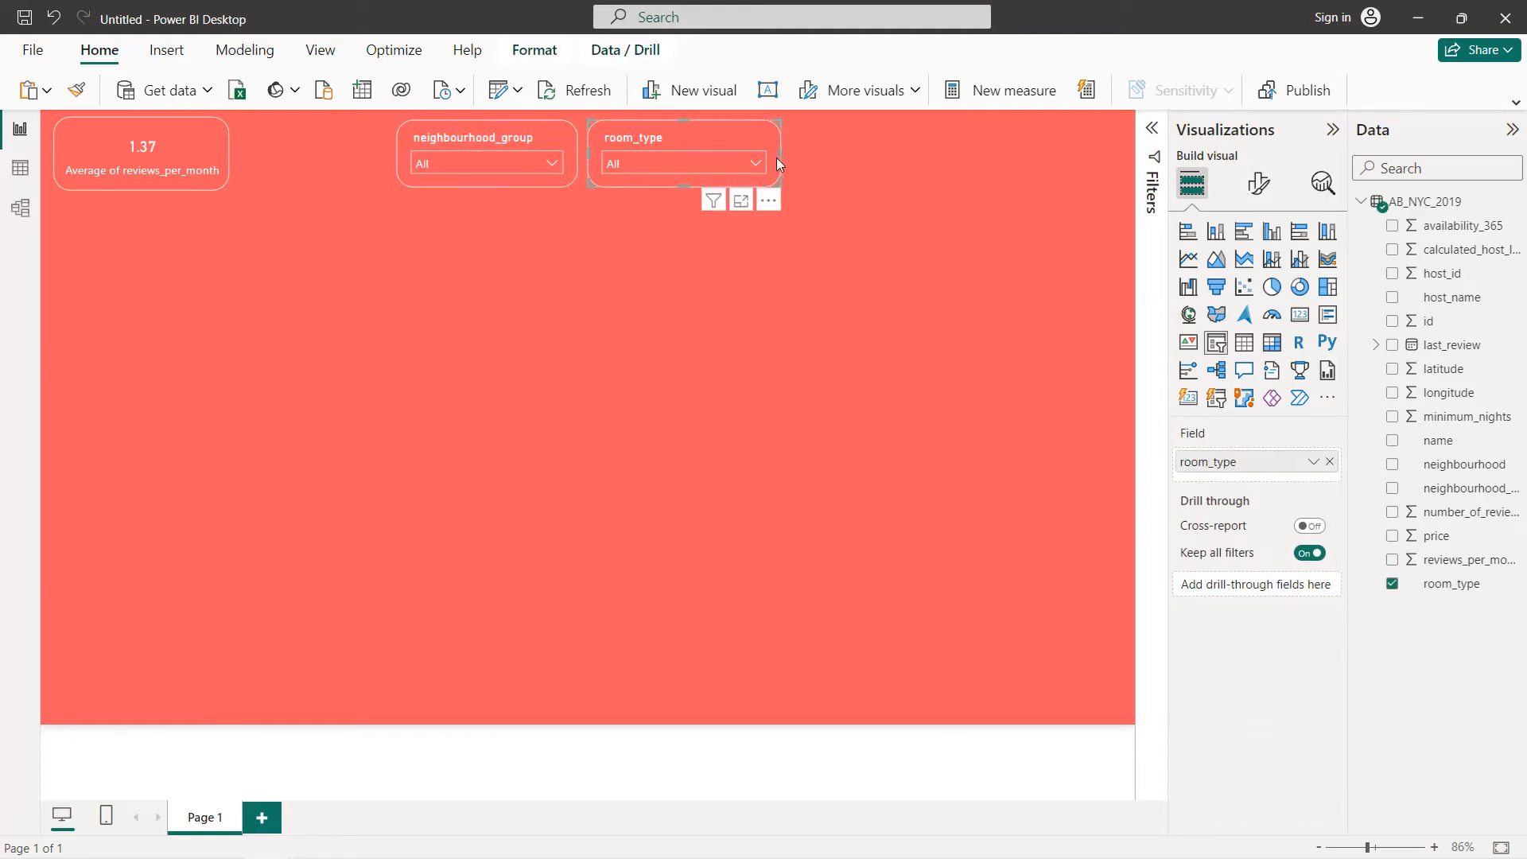
pyautogui.moveTo(775, 157); pyautogui.dragTo(742, 154)
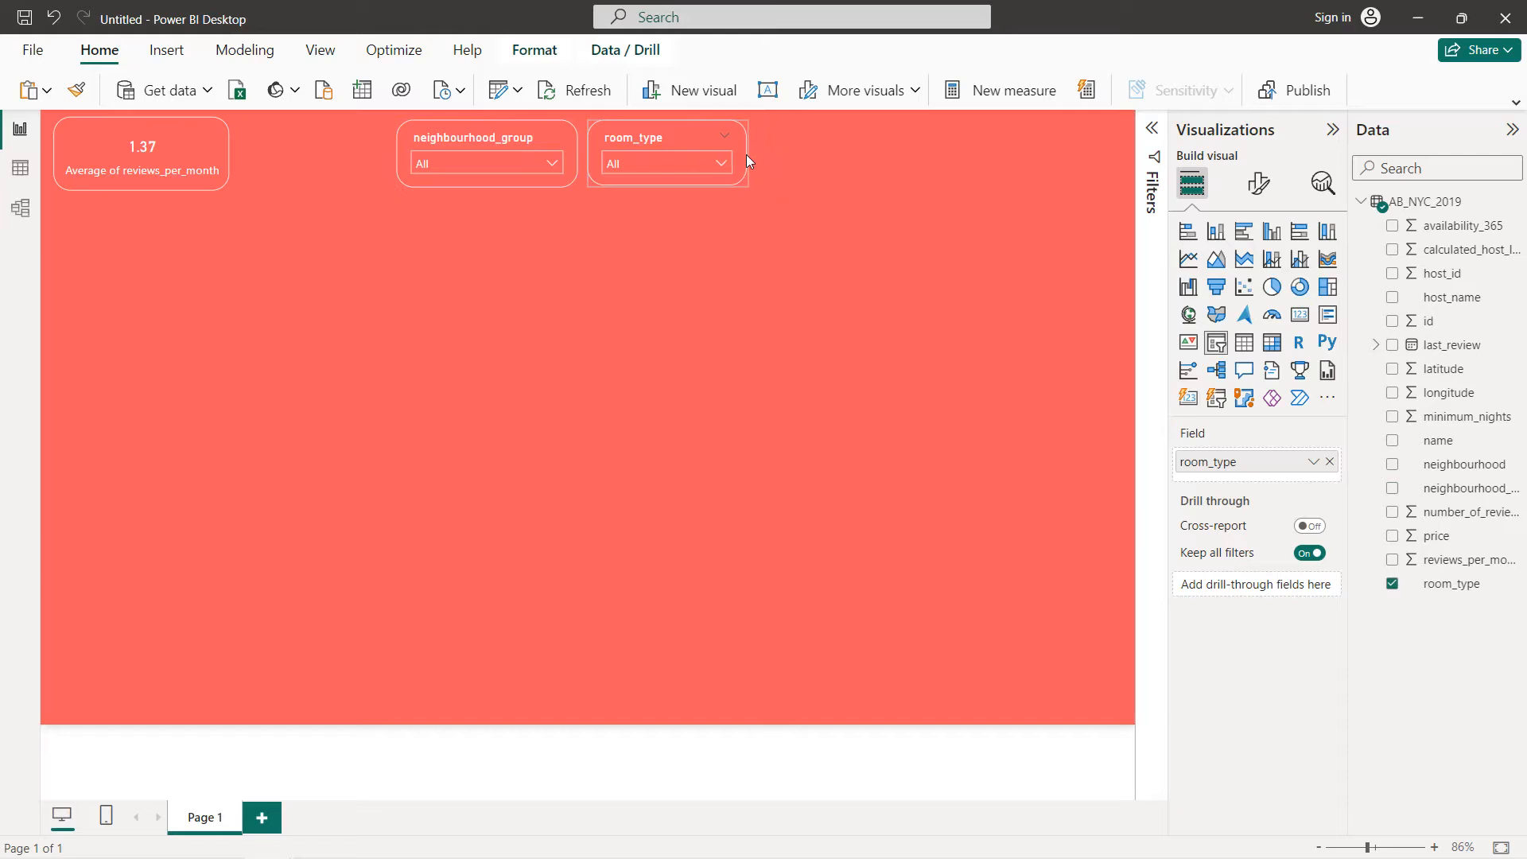
# - Duplicate the card three times, placing two copies after the room_type slicer and one between the original card and the neighbourhood_group slicer
pyautogui.click(196, 147)
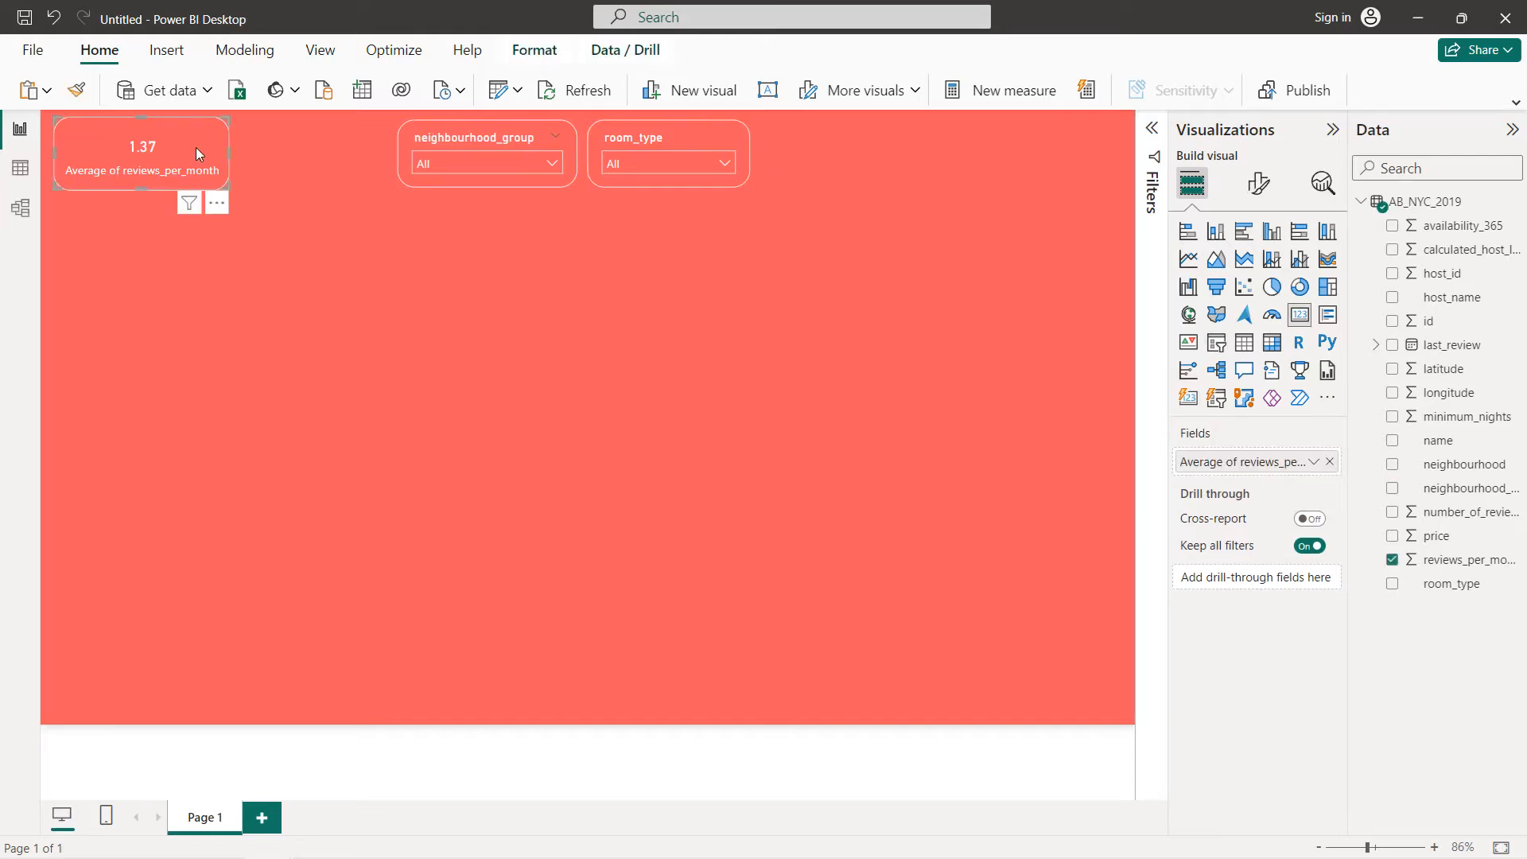
pyautogui.moveTo(196, 146); pyautogui.dragTo(876, 141)
pyautogui.moveTo(137, 159); pyautogui.dragTo(1020, 141)
pyautogui.moveTo(188, 151); pyautogui.dragTo(280, 150)
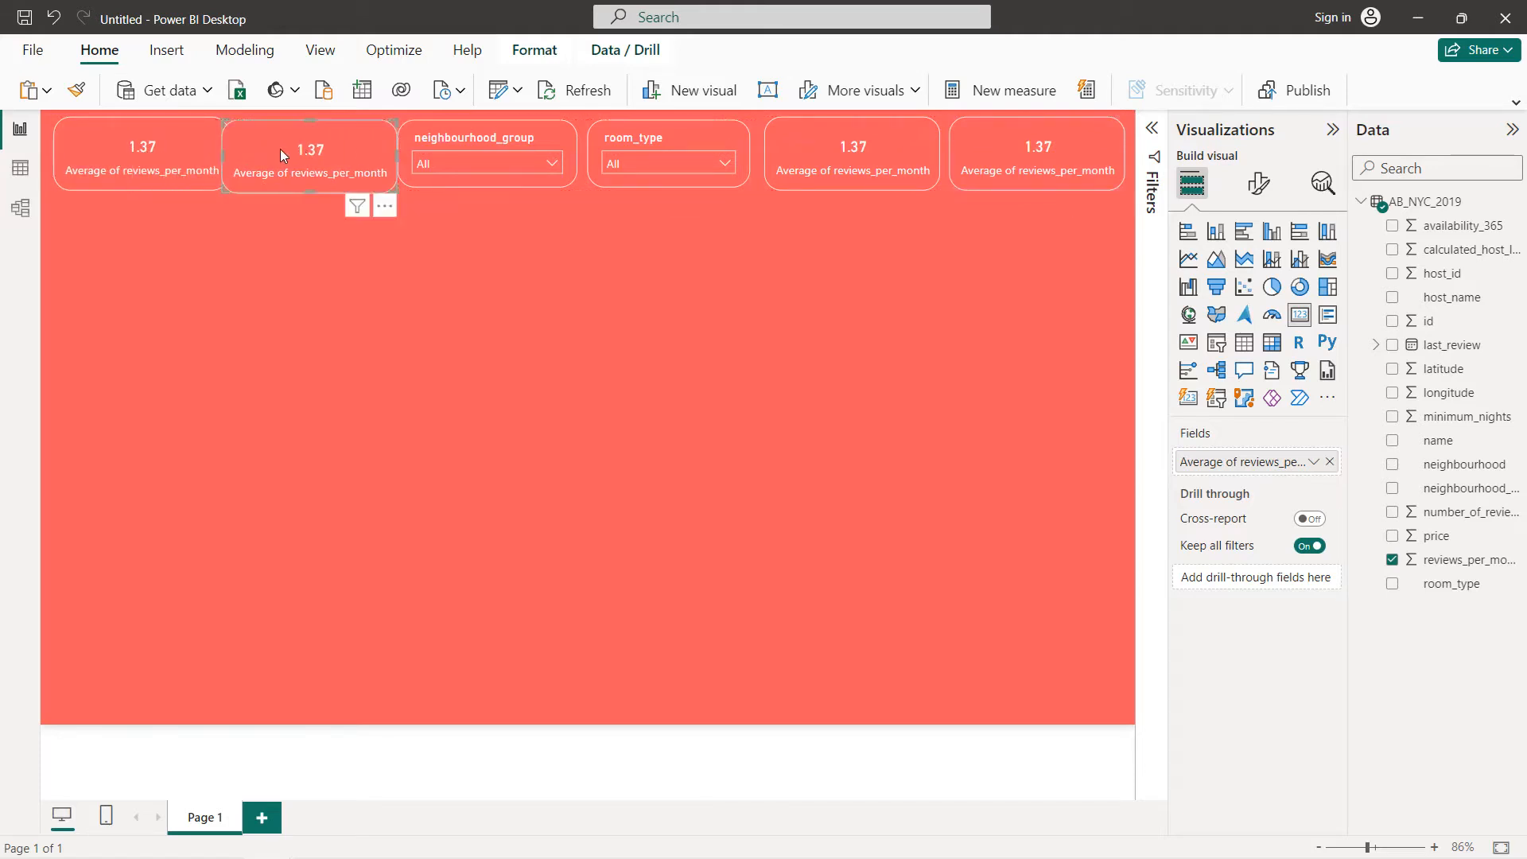
# - Adjust the widths of the first two cards so they sit side by side without overlapping and the first label fits
pyautogui.click(180, 145)
pyautogui.moveTo(227, 149); pyautogui.dragTo(208, 150)
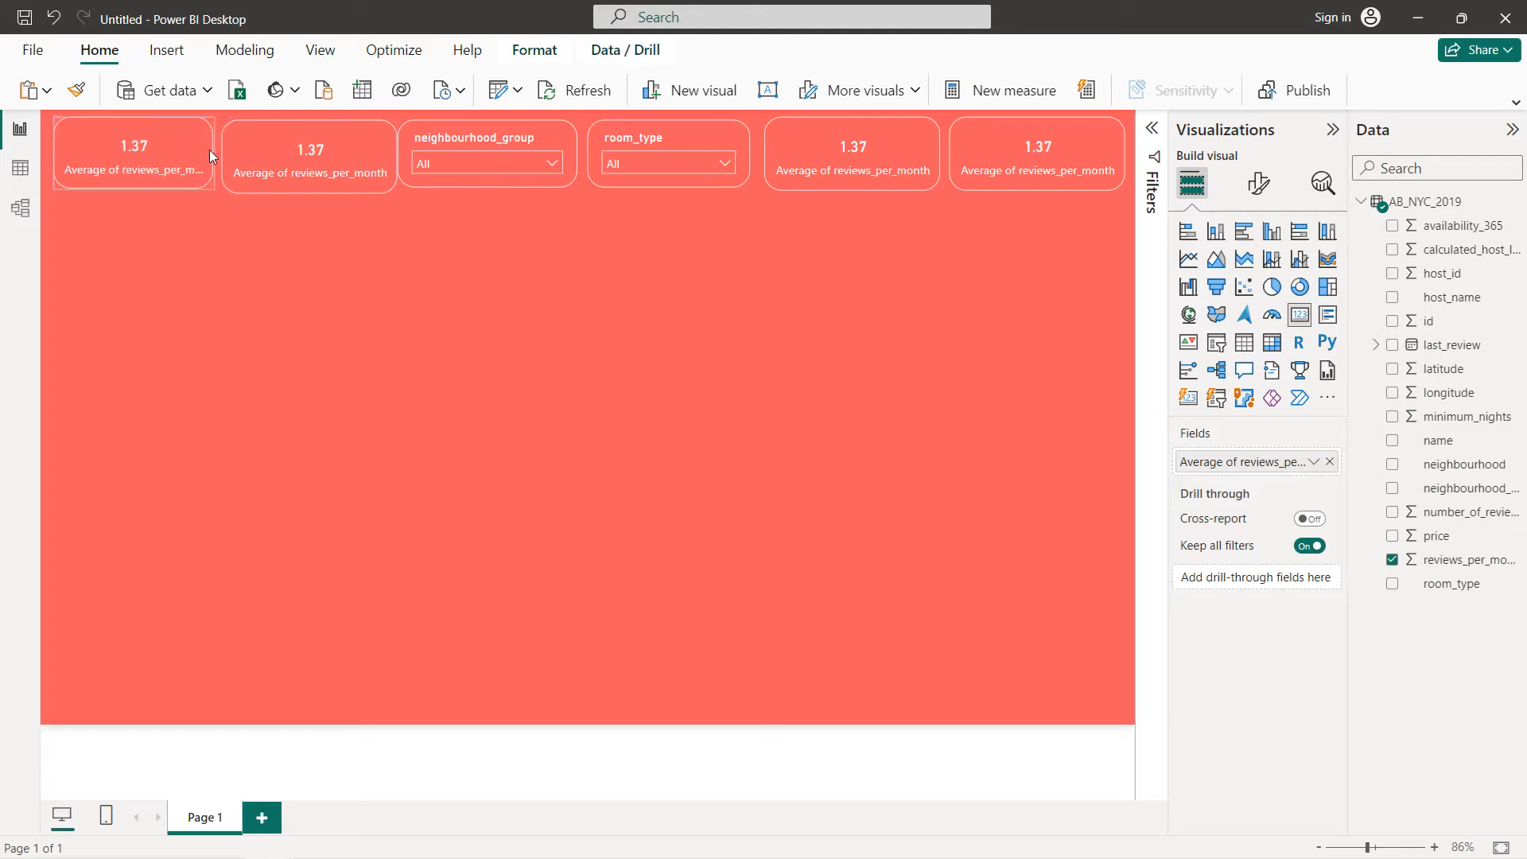
pyautogui.click(246, 144)
pyautogui.click(184, 144)
pyautogui.moveTo(210, 149); pyautogui.dragTo(235, 149)
# - Replace the second card's field with number_of_reviews
pyautogui.click(255, 148)
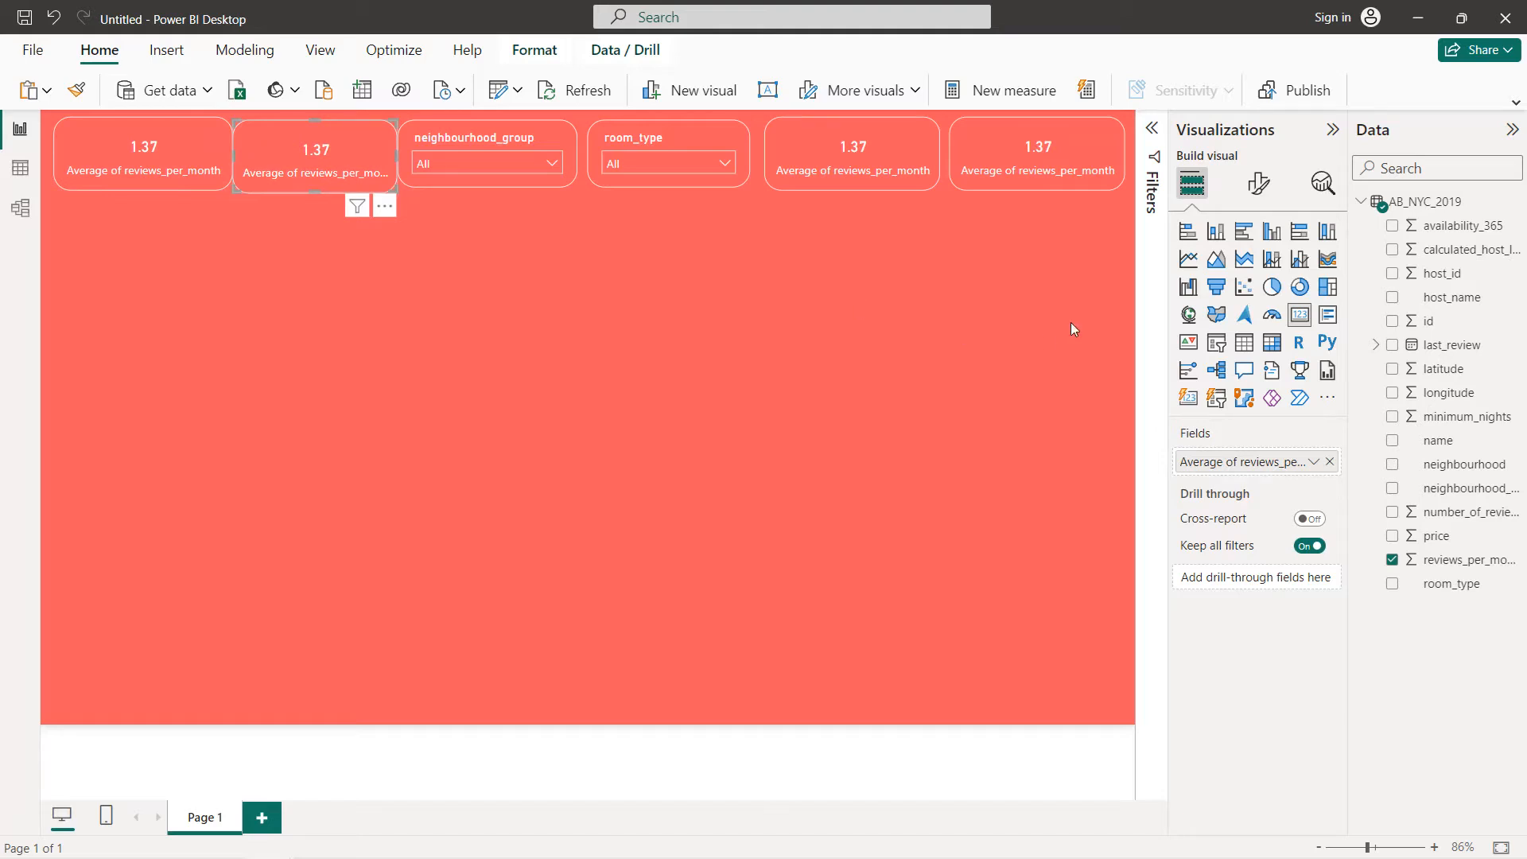
pyautogui.click(1329, 462)
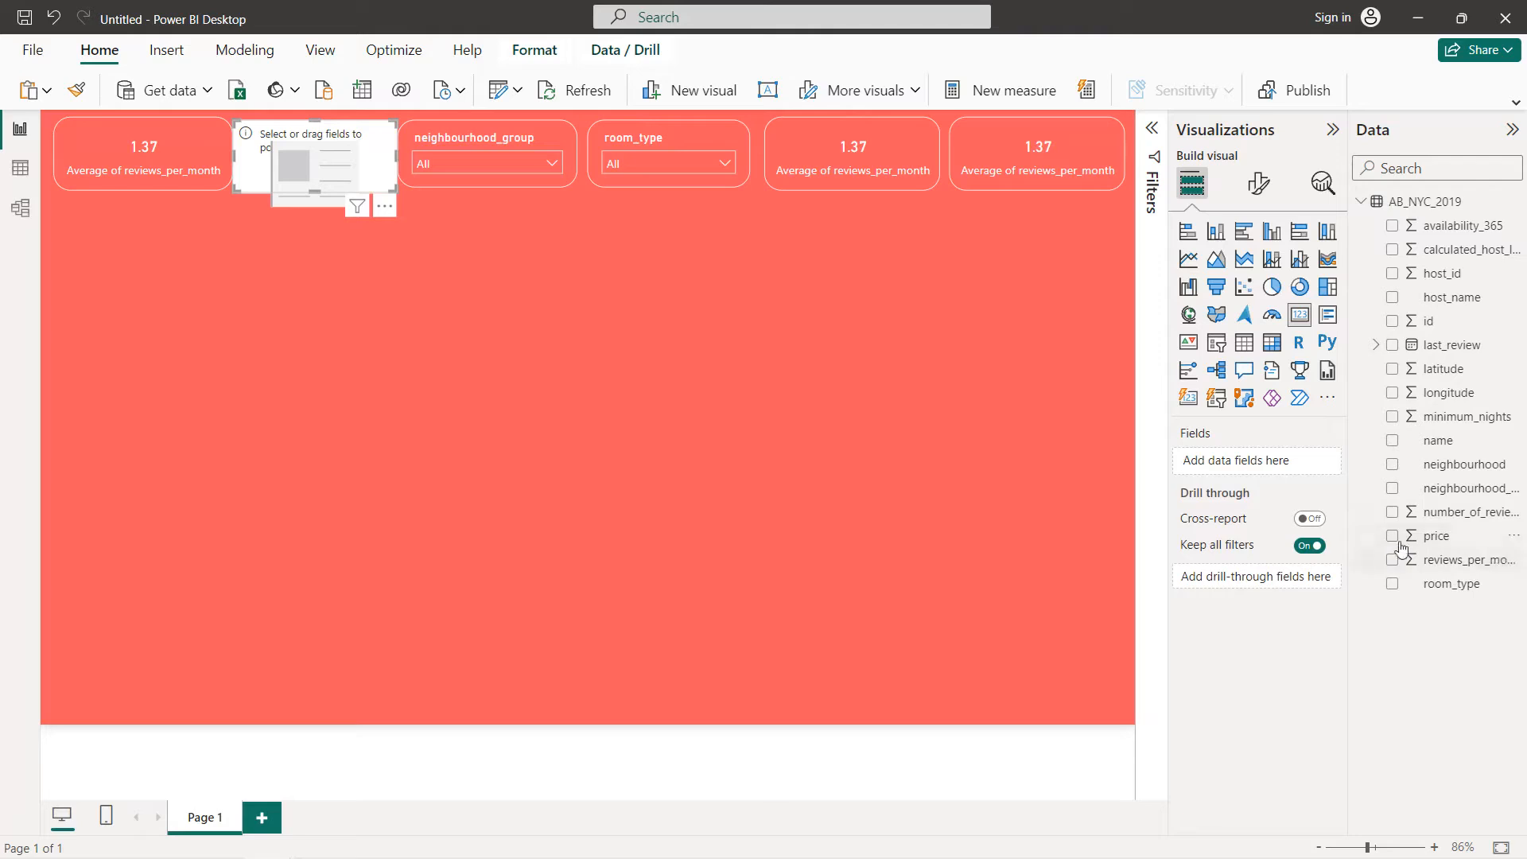
pyautogui.click(1393, 513)
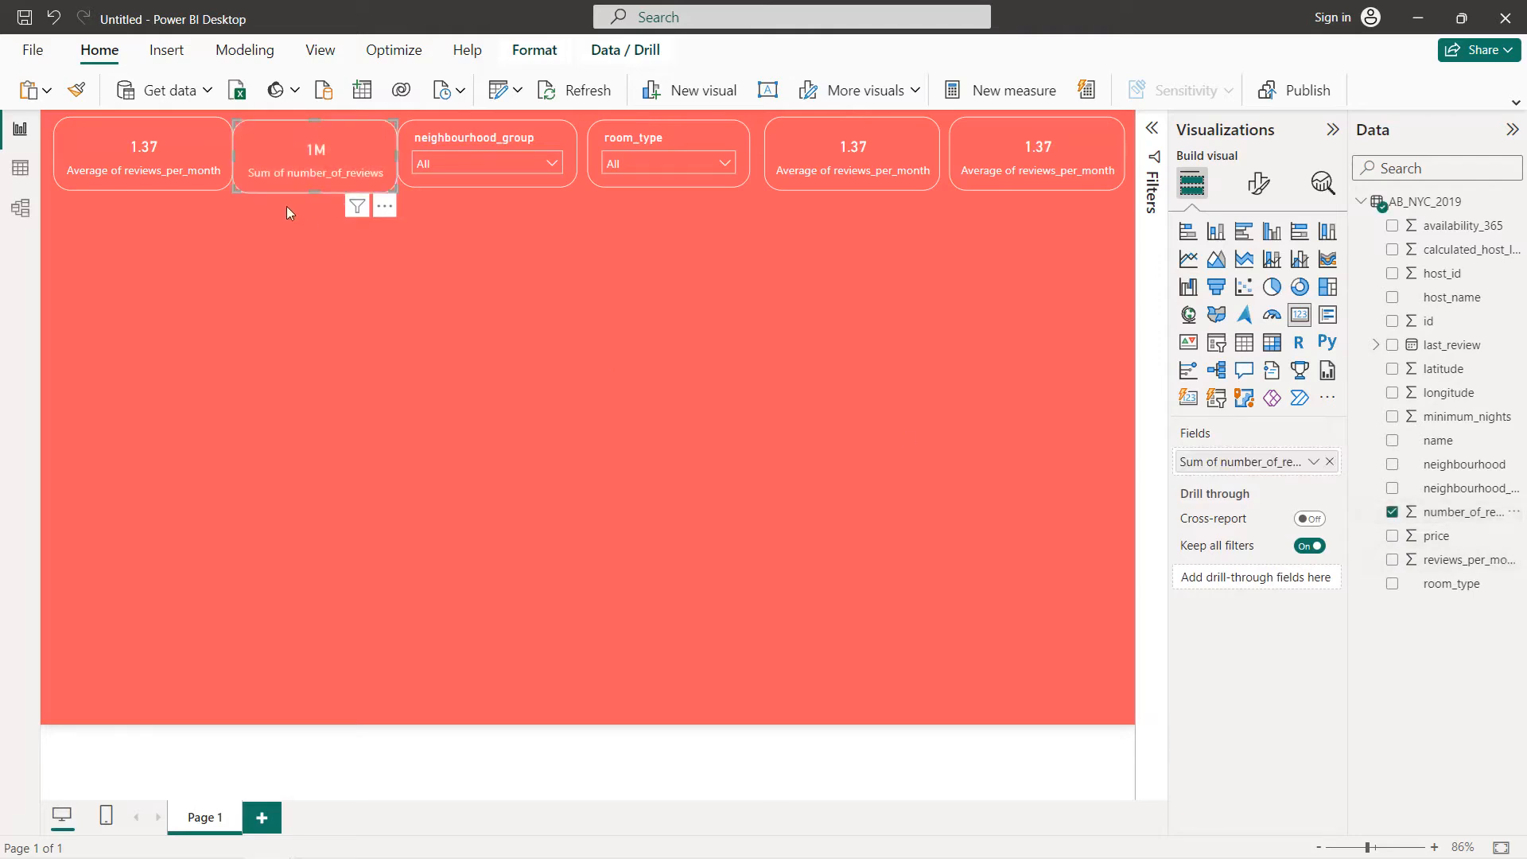
# - Reposition the cards and slicers in the top row so they line up with small gaps between them
pyautogui.click(477, 139)
pyautogui.click(888, 151)
pyautogui.moveTo(887, 149); pyautogui.dragTo(890, 146)
pyautogui.click(431, 298)
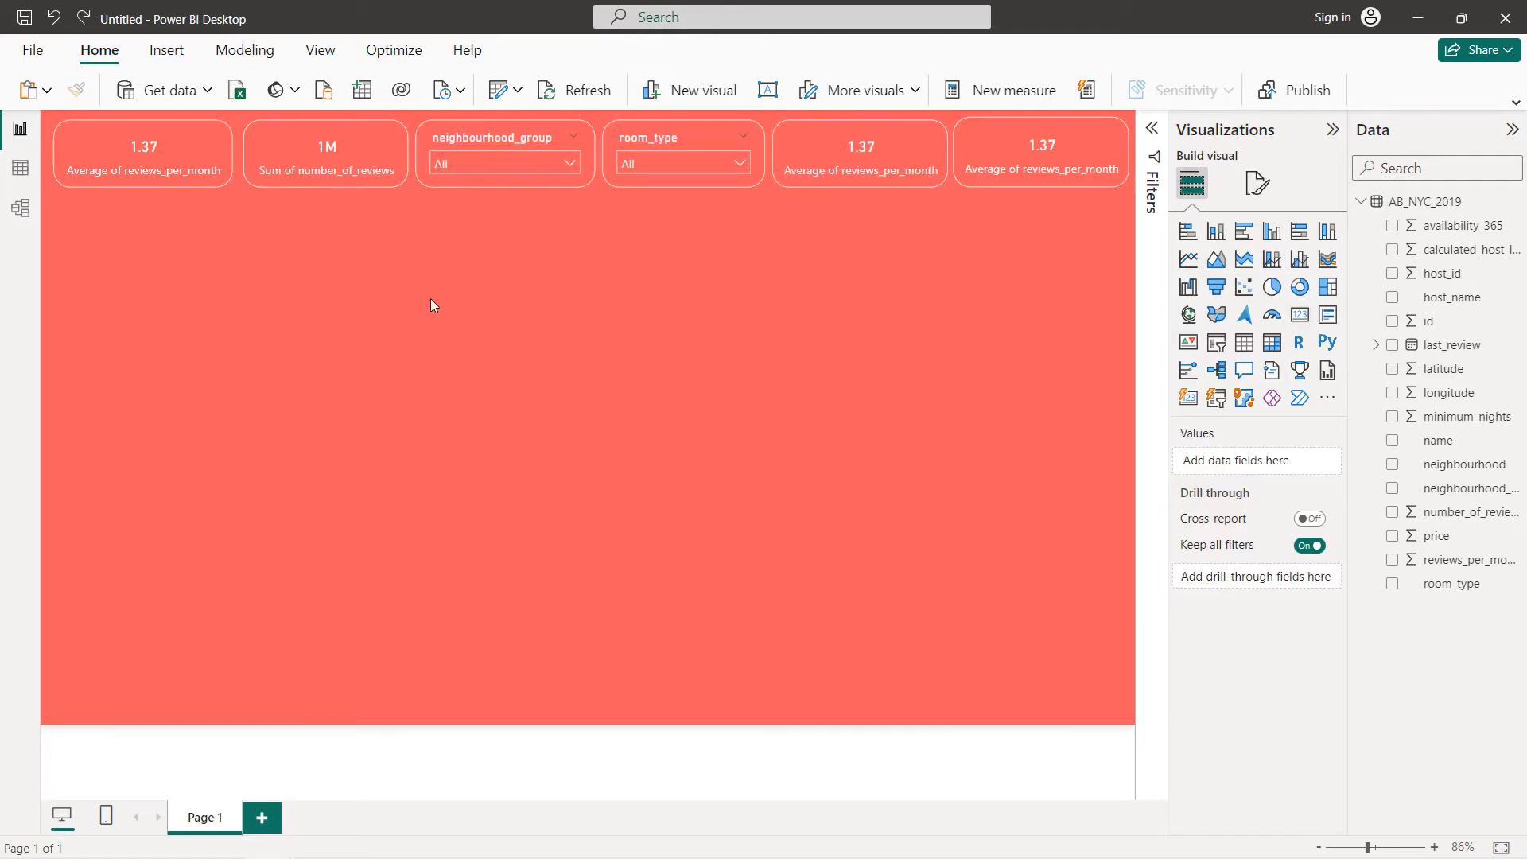
# - Replace the field of the card after the room_type slicer with neighbourhood, summarised as Count (Distinct)
pyautogui.click(838, 145)
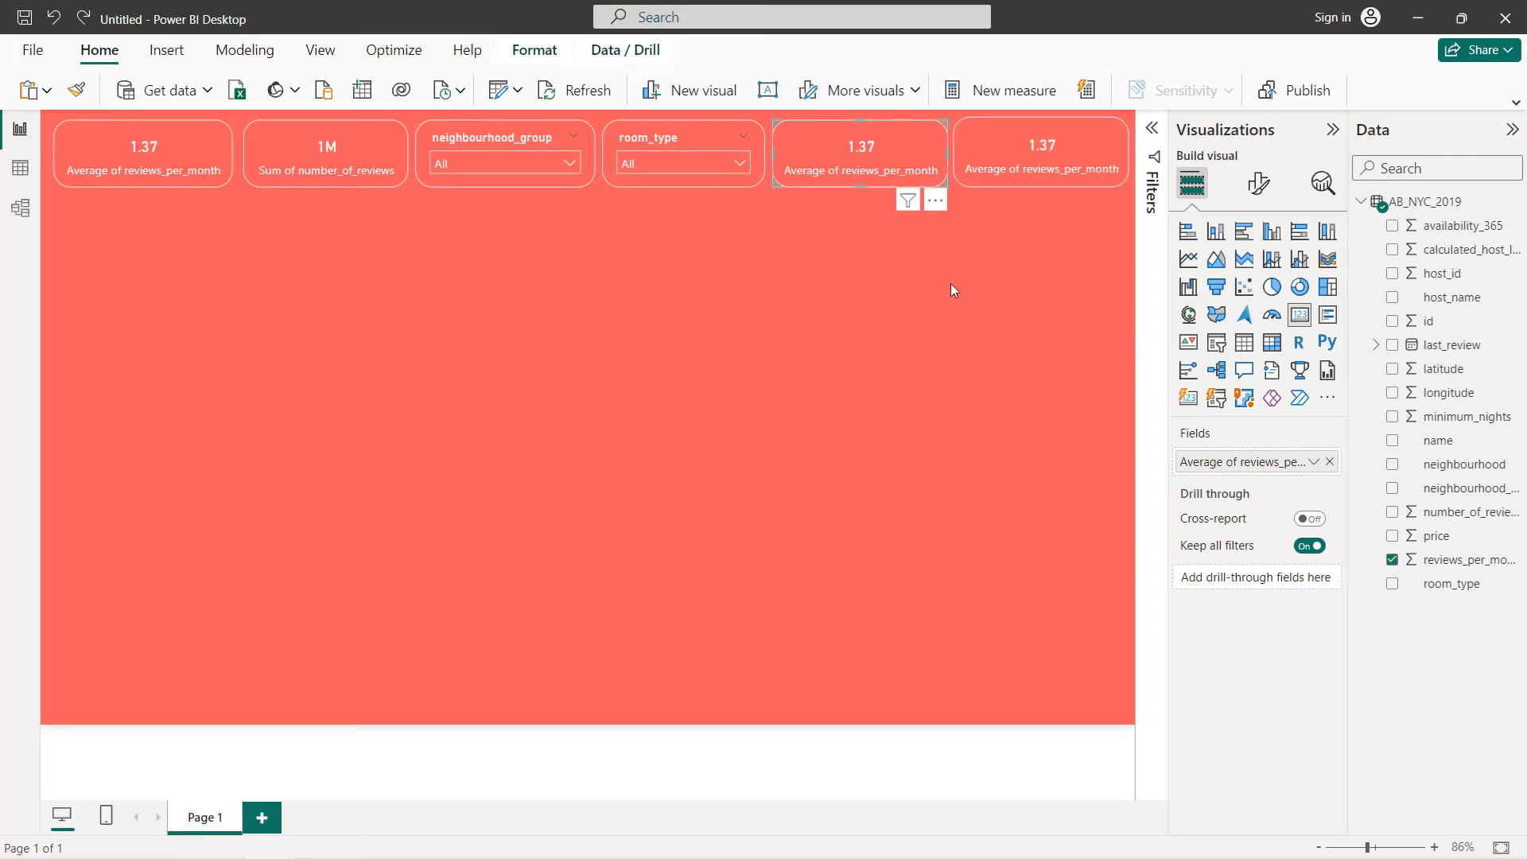
pyautogui.click(1329, 461)
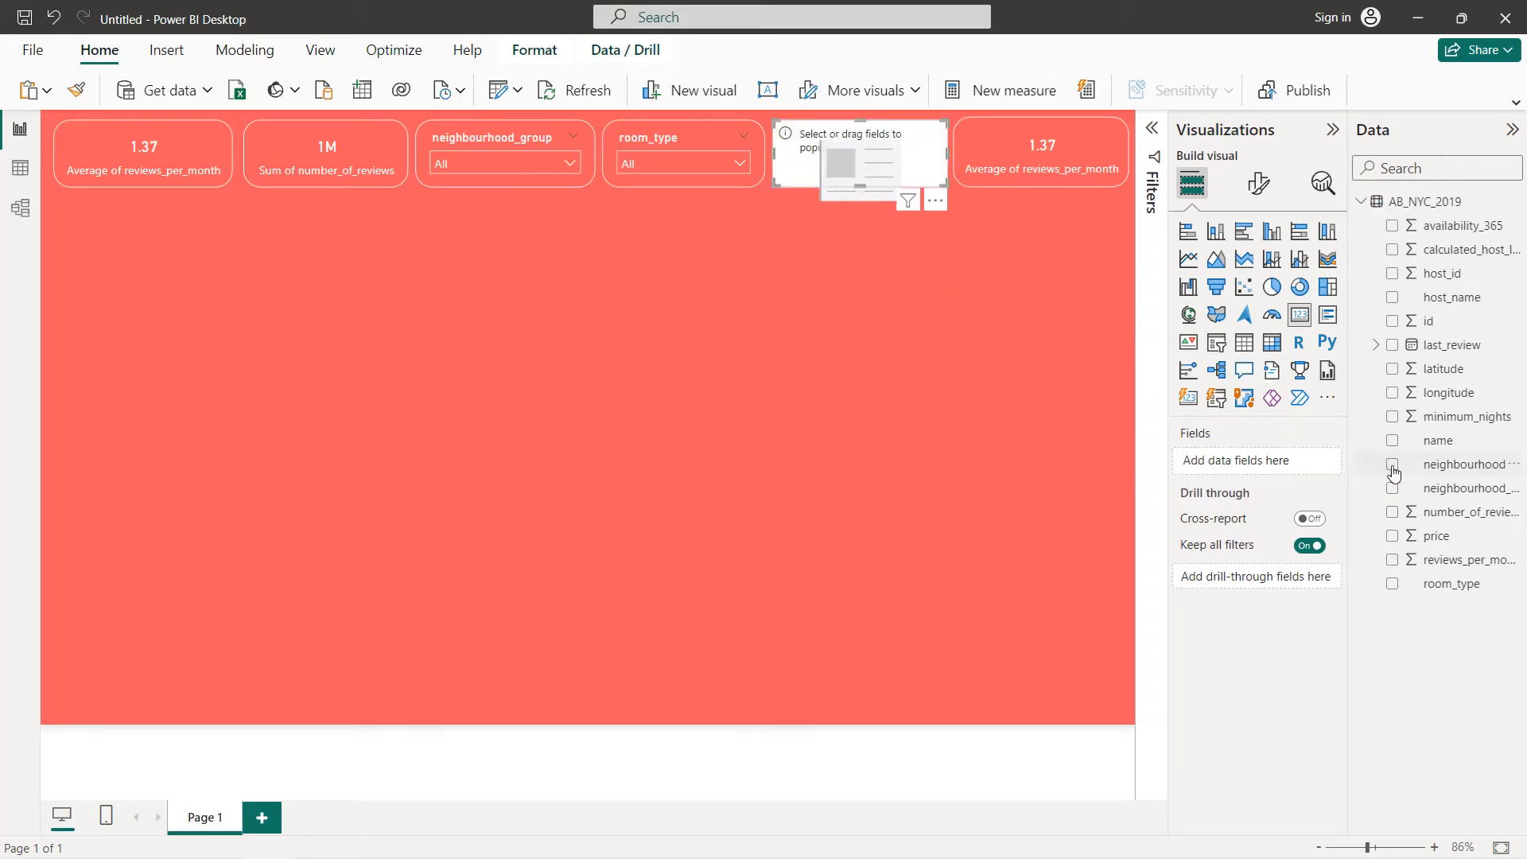
pyautogui.click(1392, 464)
pyautogui.click(1312, 464)
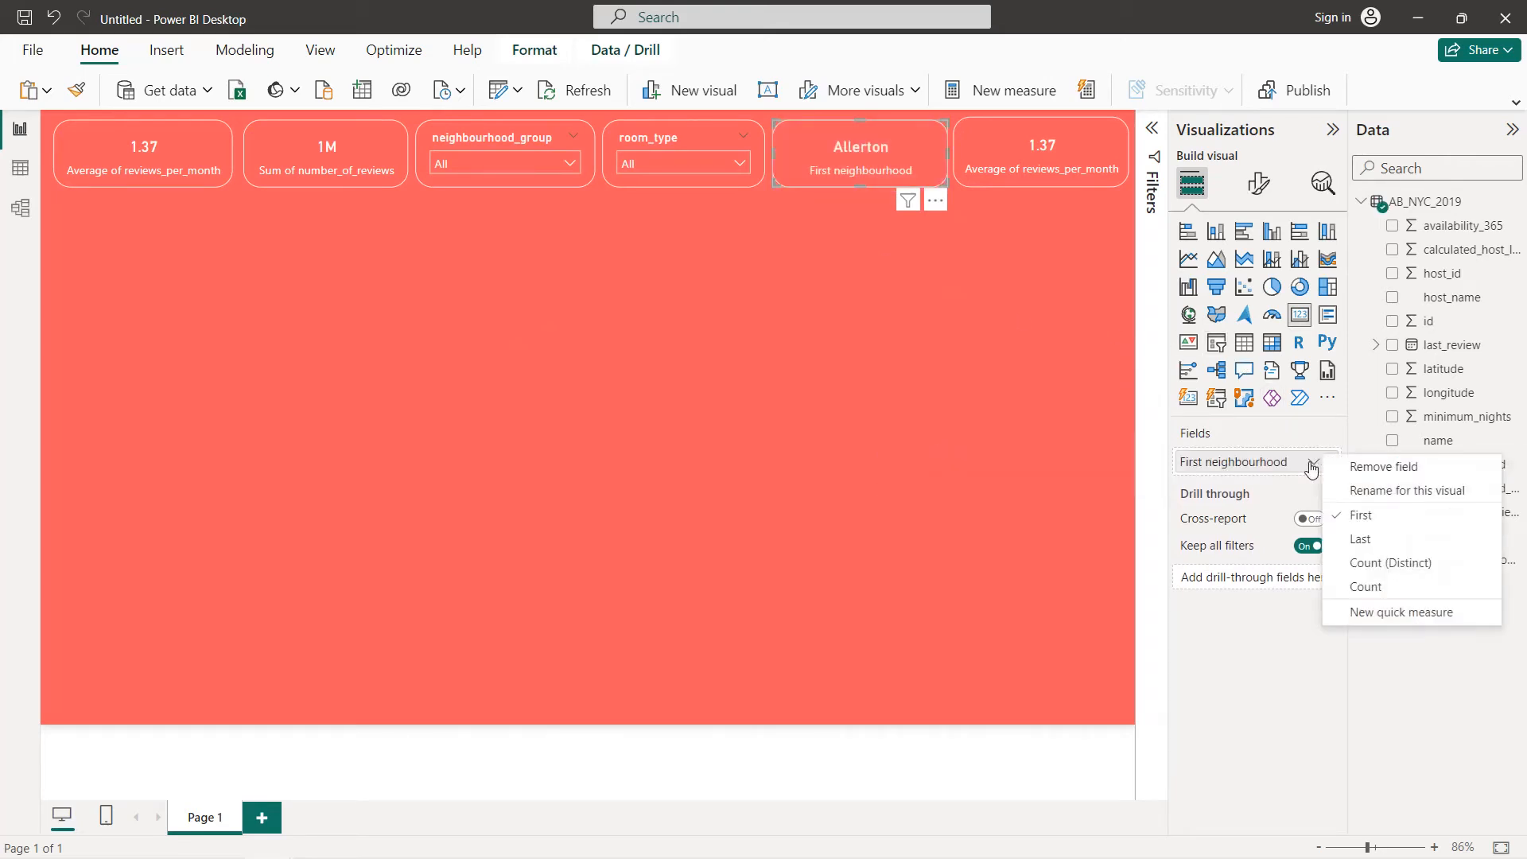
pyautogui.click(1346, 564)
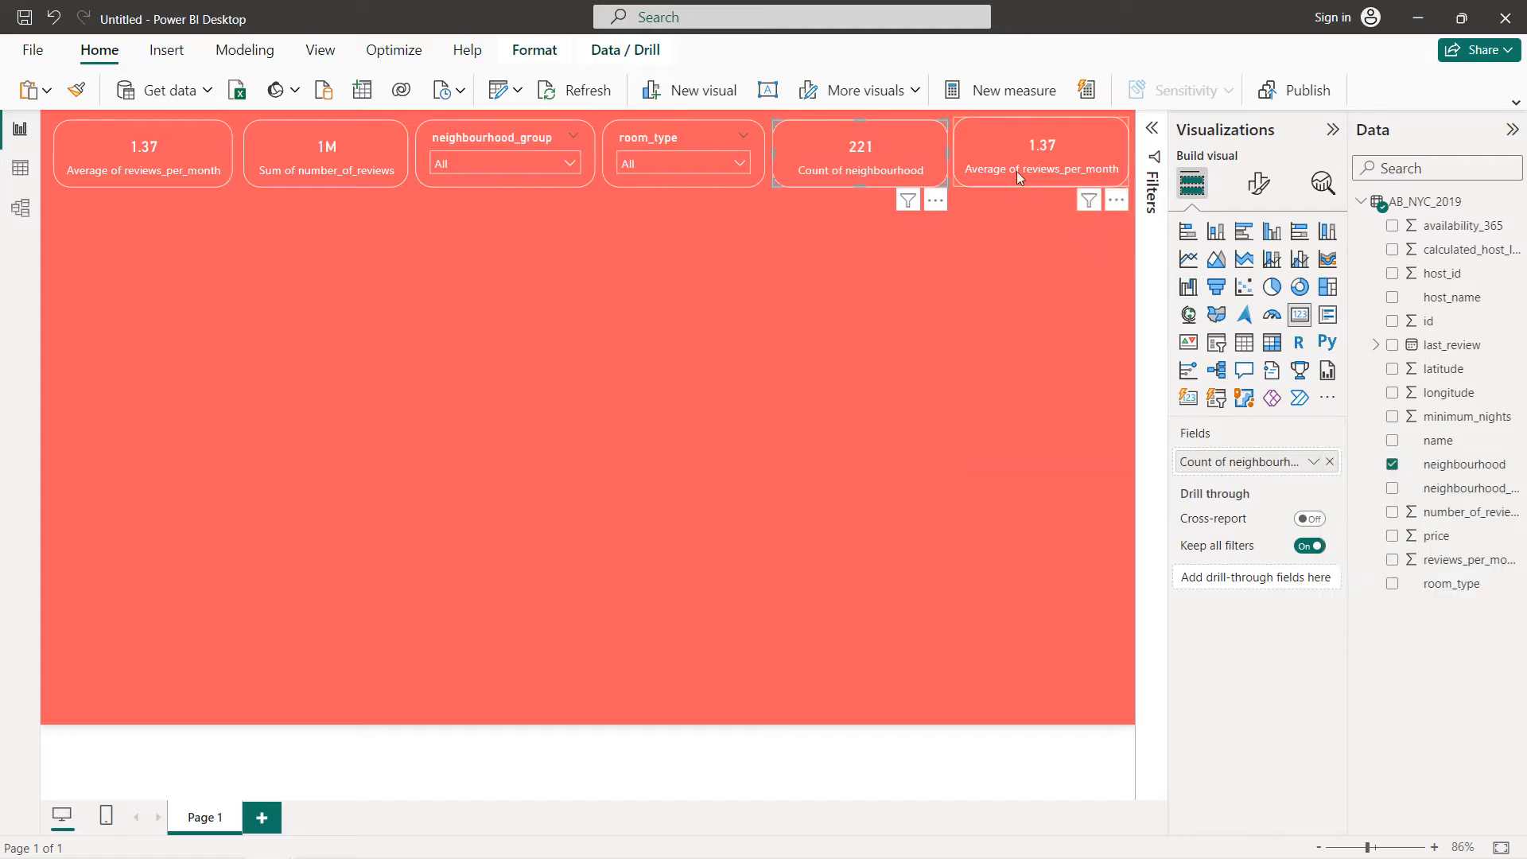
# - Replace the last card's field with host_id, summarised as a count
pyautogui.click(1014, 150)
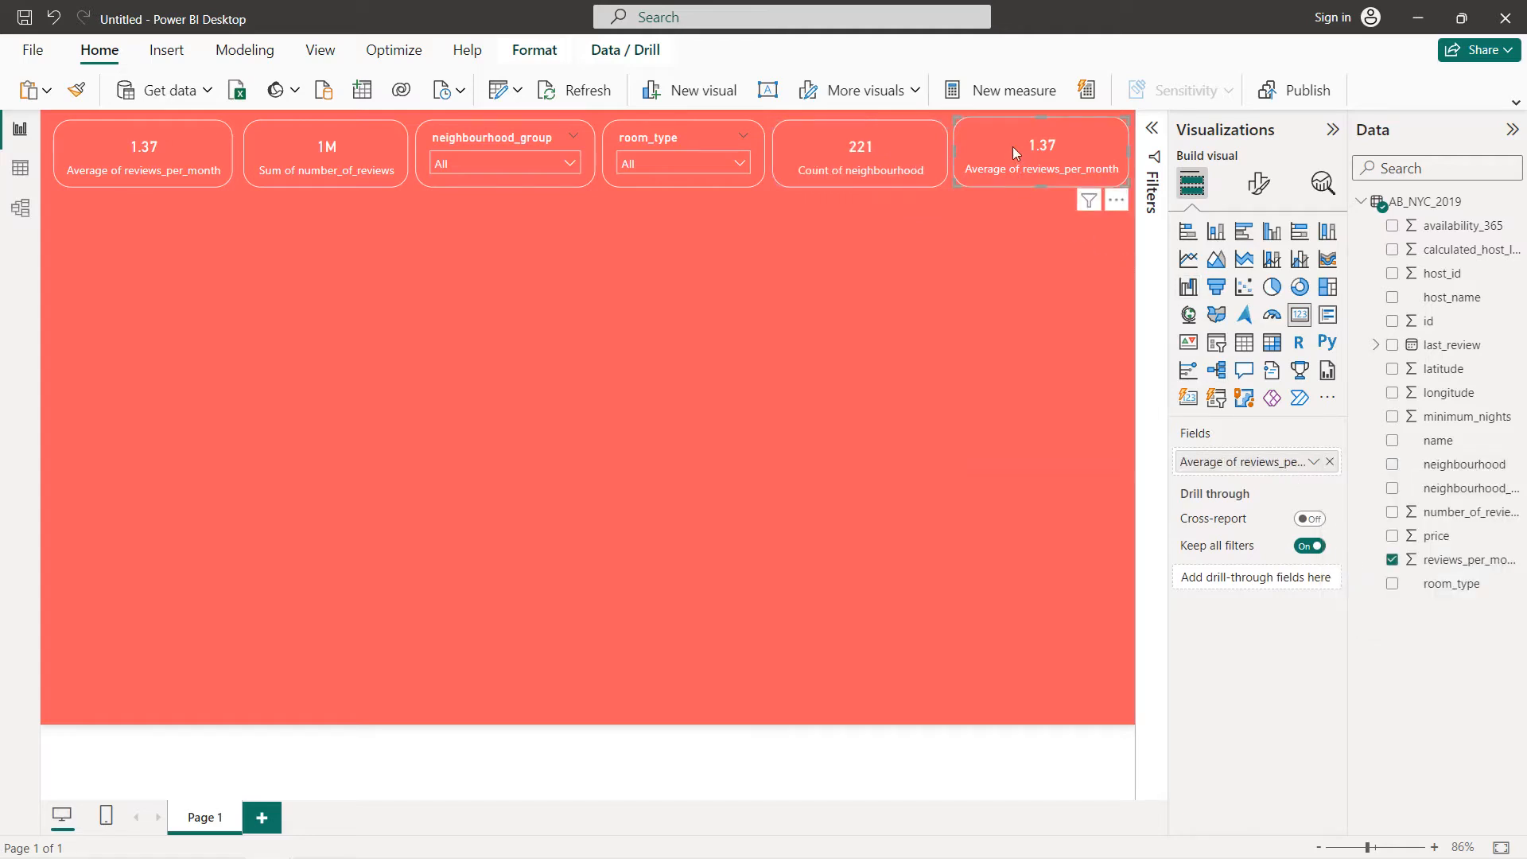
pyautogui.click(1330, 461)
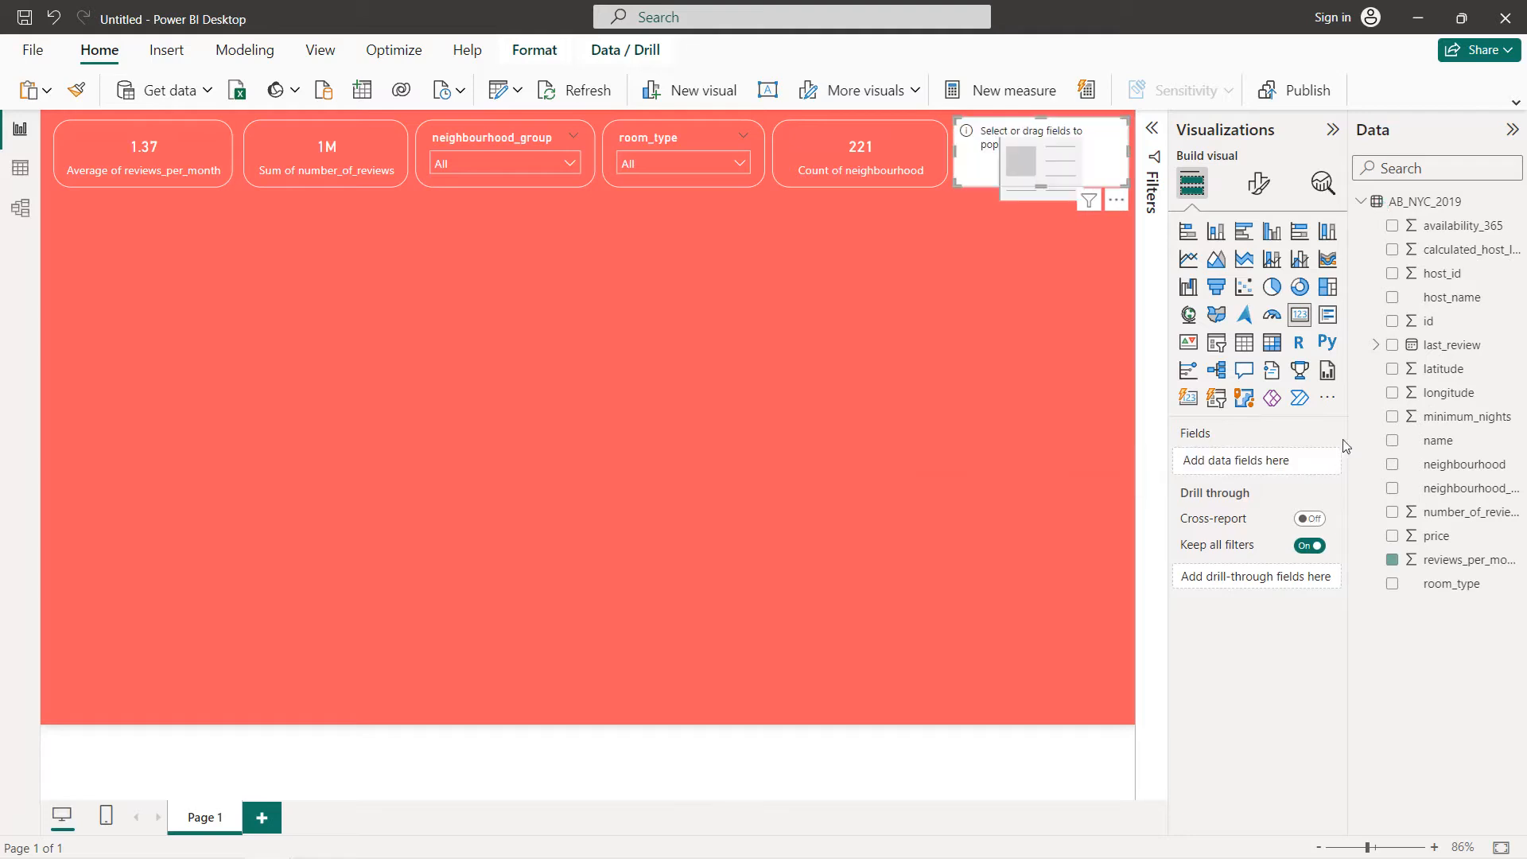
pyautogui.click(1393, 274)
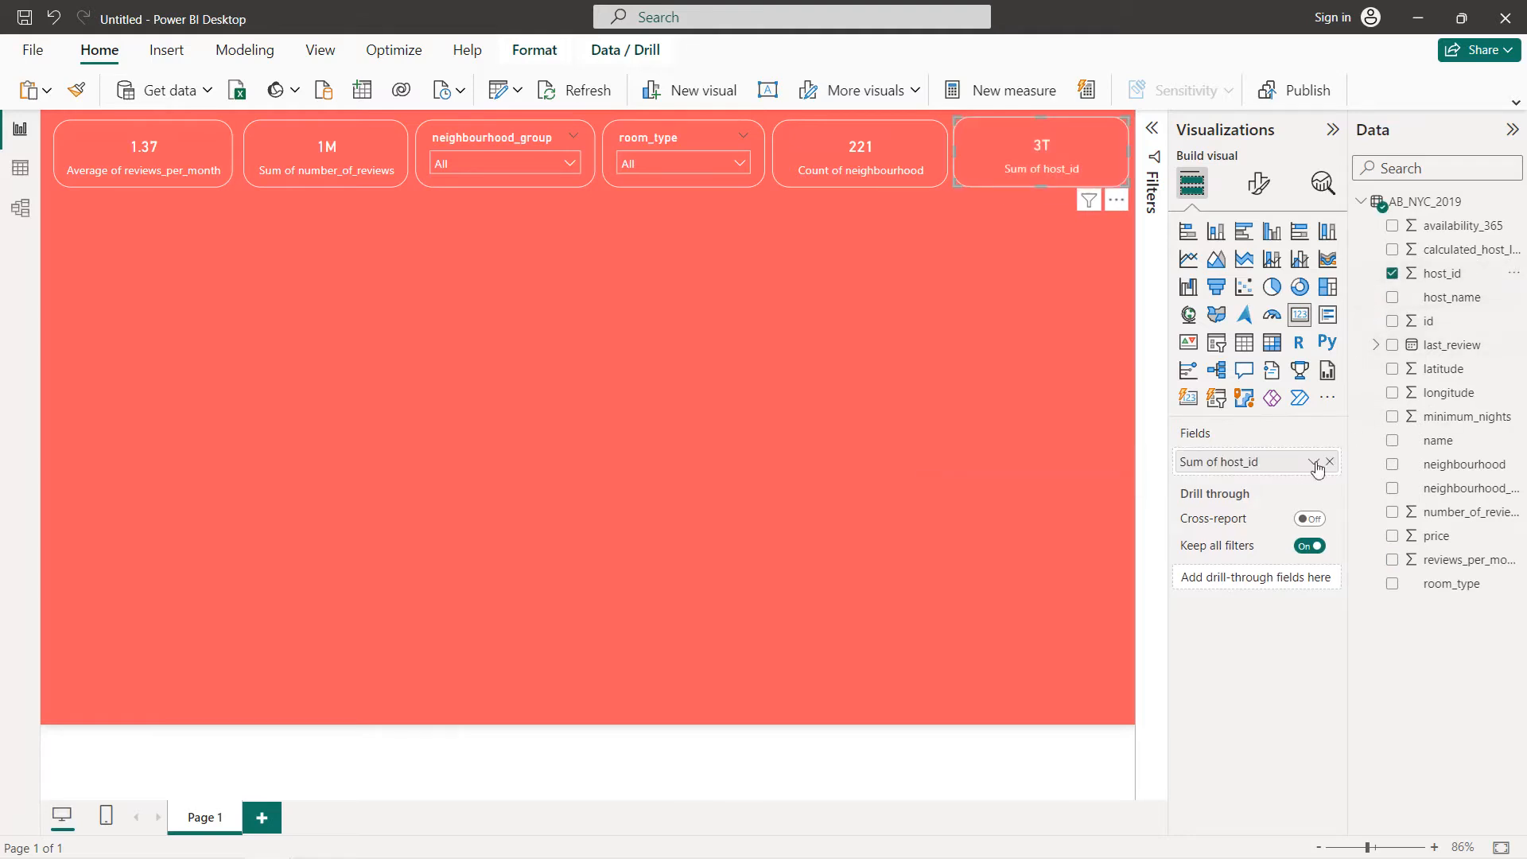
pyautogui.click(1314, 463)
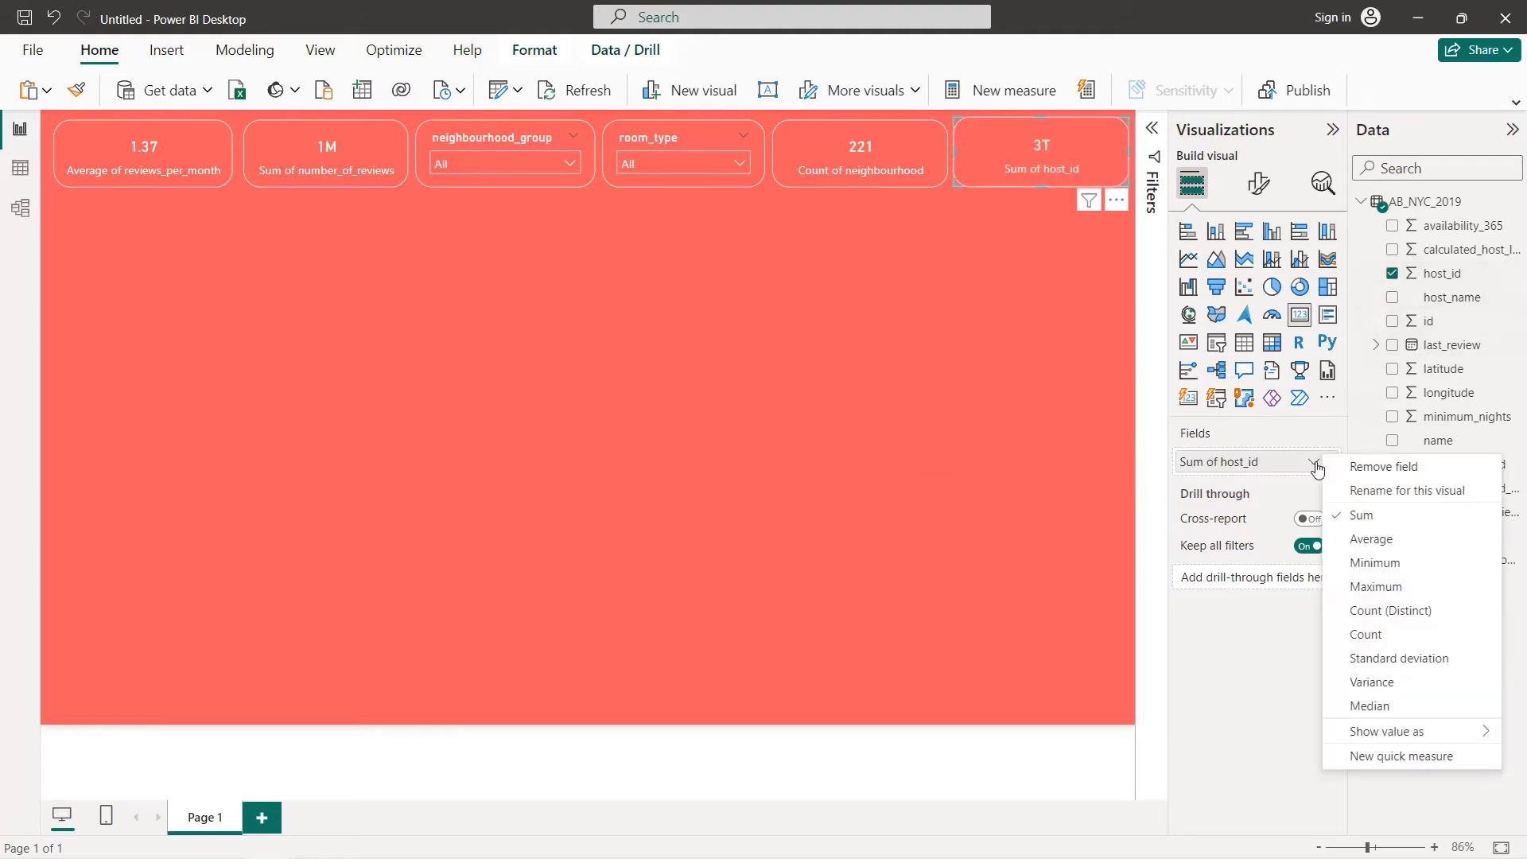
pyautogui.click(1367, 633)
pyautogui.click(752, 343)
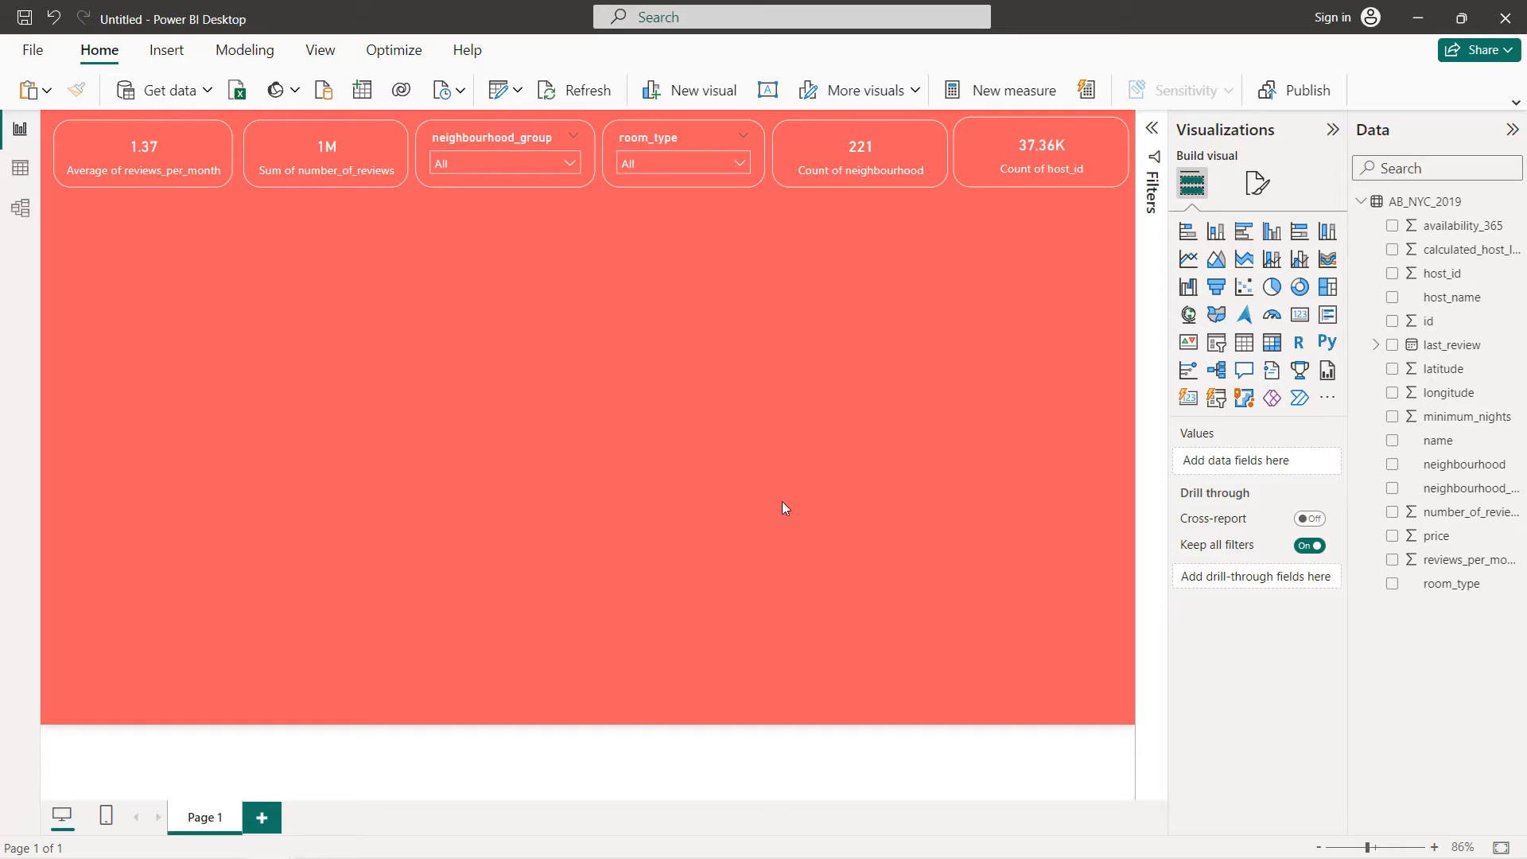
# - Add a clustered column chart of the count of last_review by last_review Year, without the quarter, month and day levels
pyautogui.click(1270, 232)
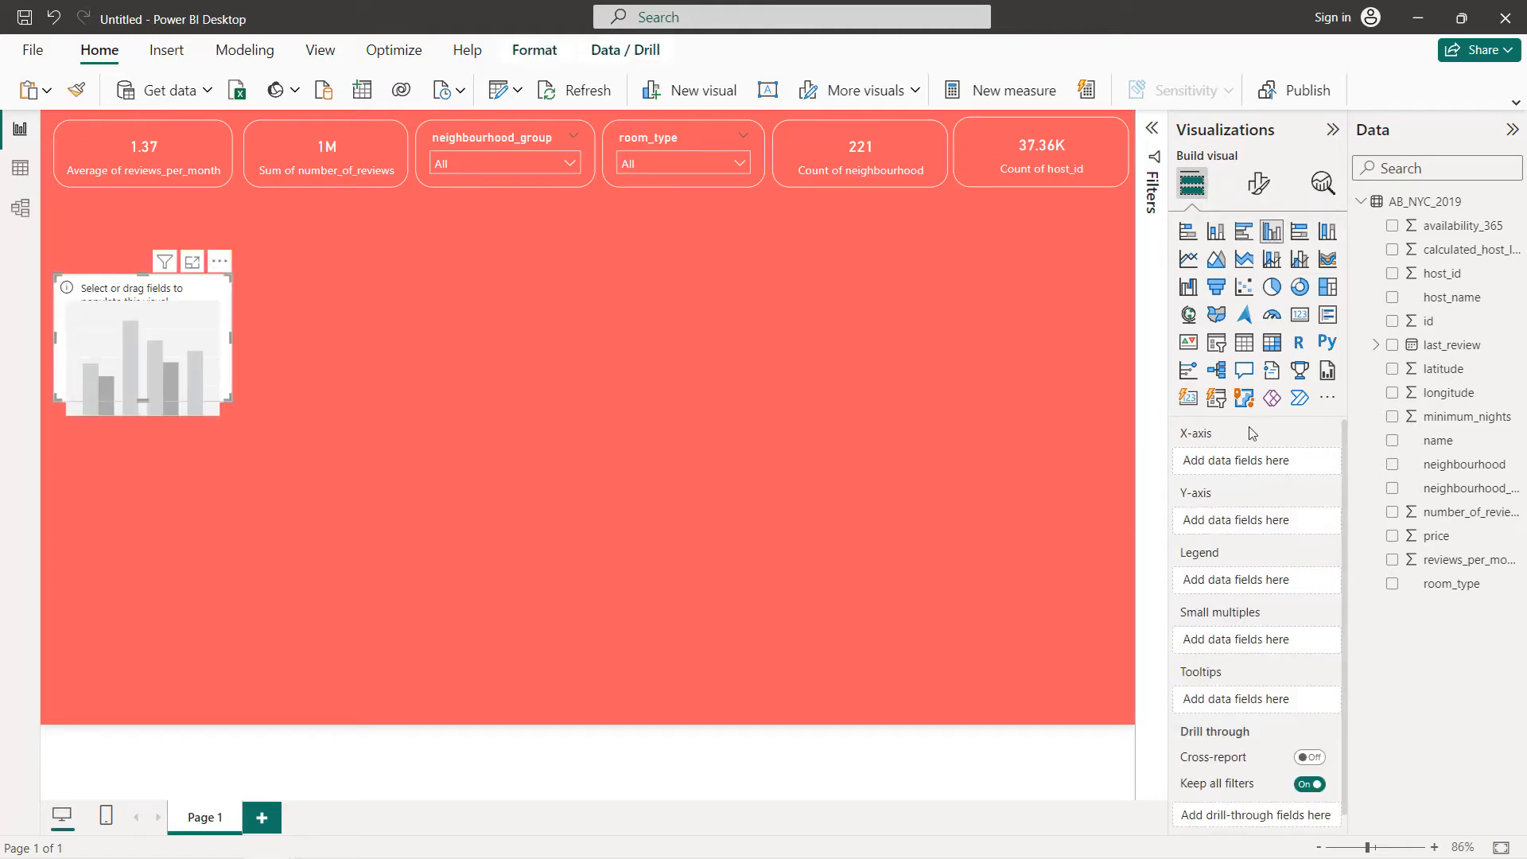
pyautogui.click(1394, 348)
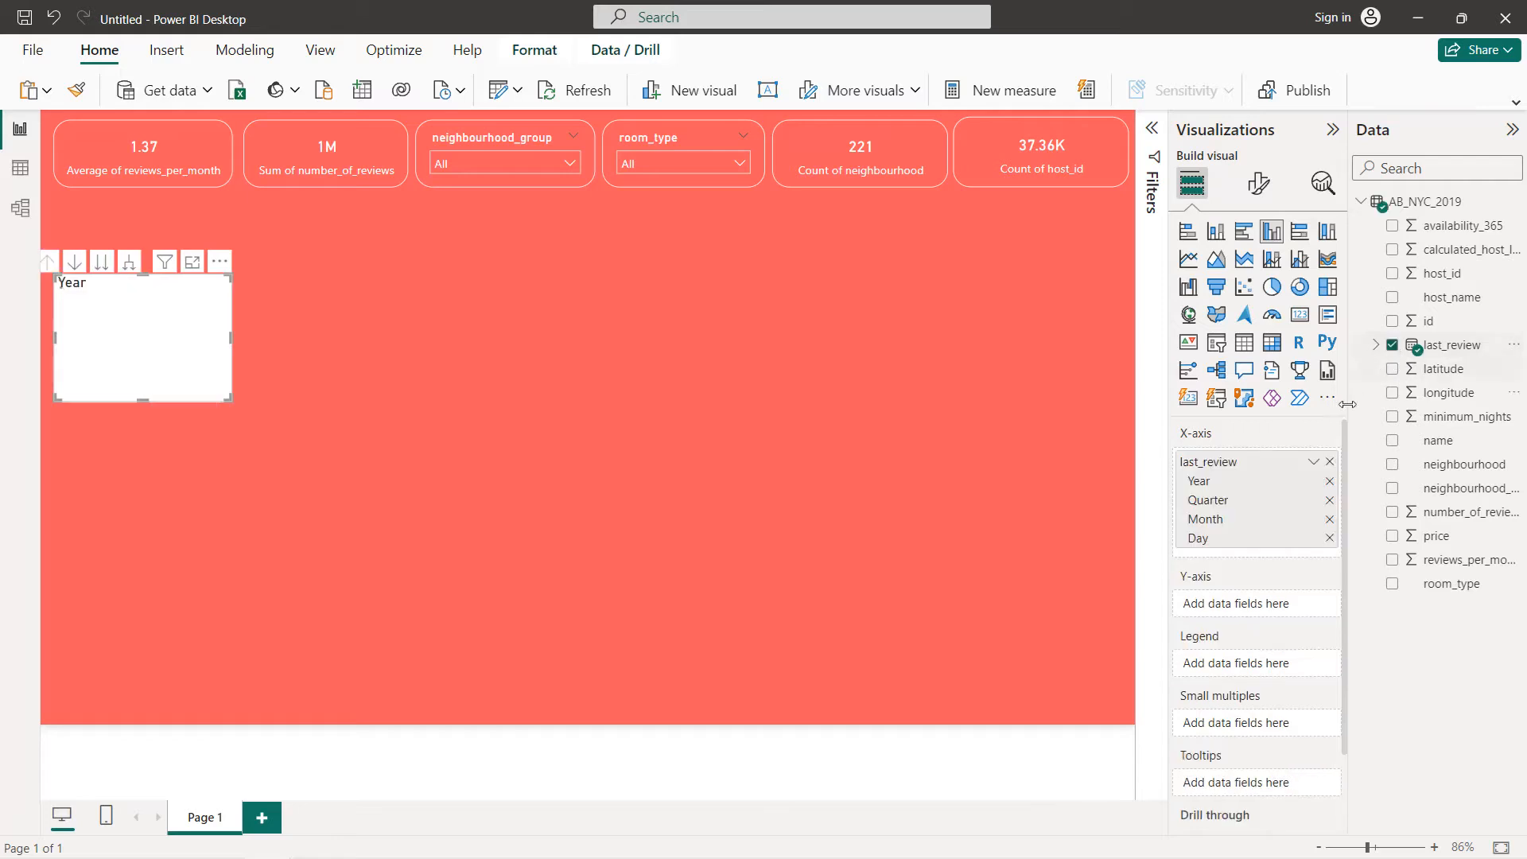
pyautogui.click(1330, 520)
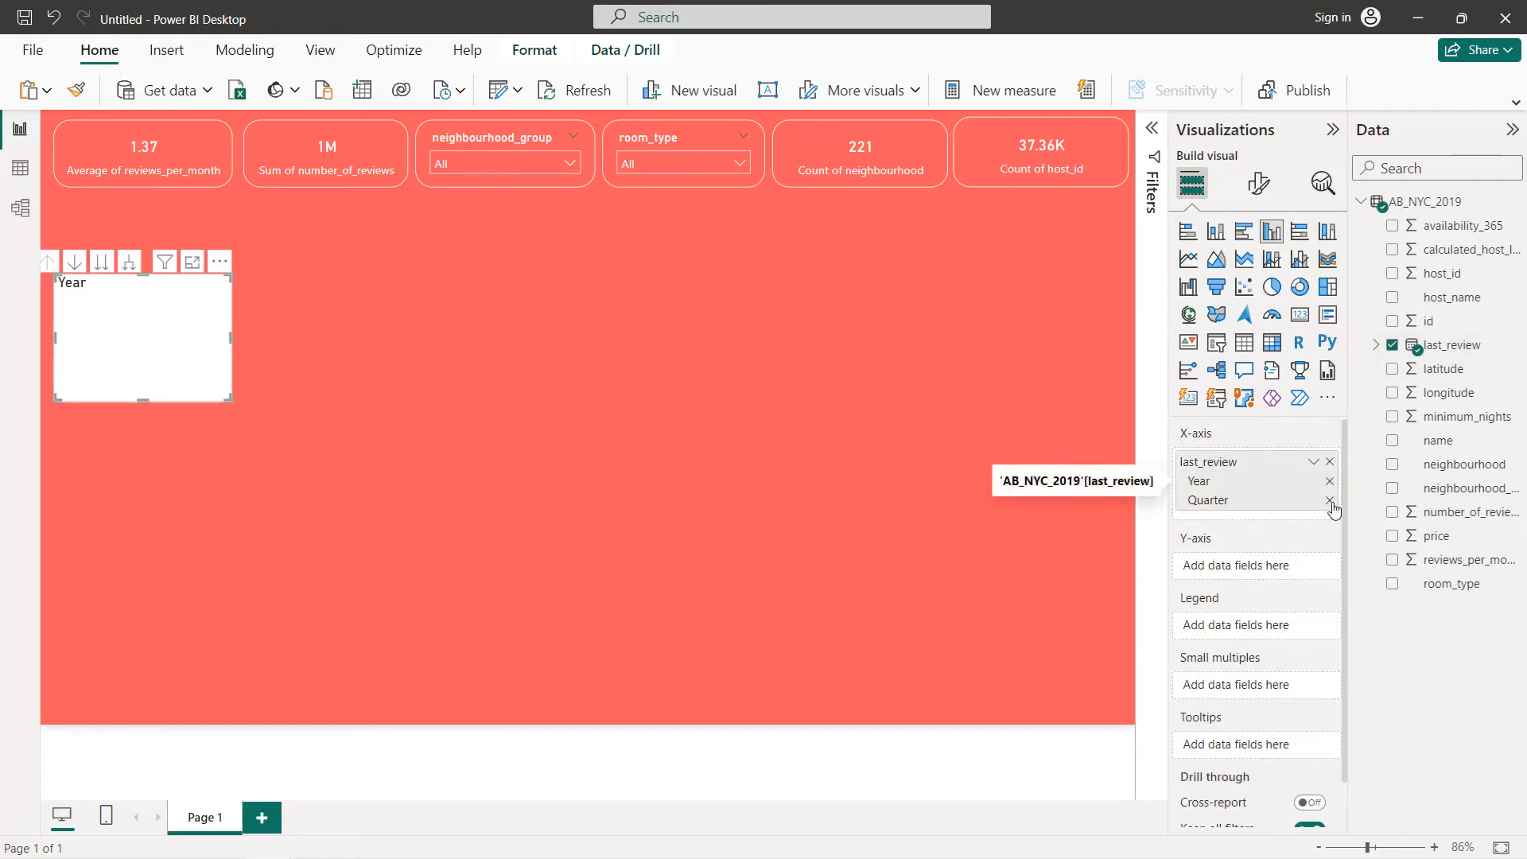
pyautogui.click(1329, 500)
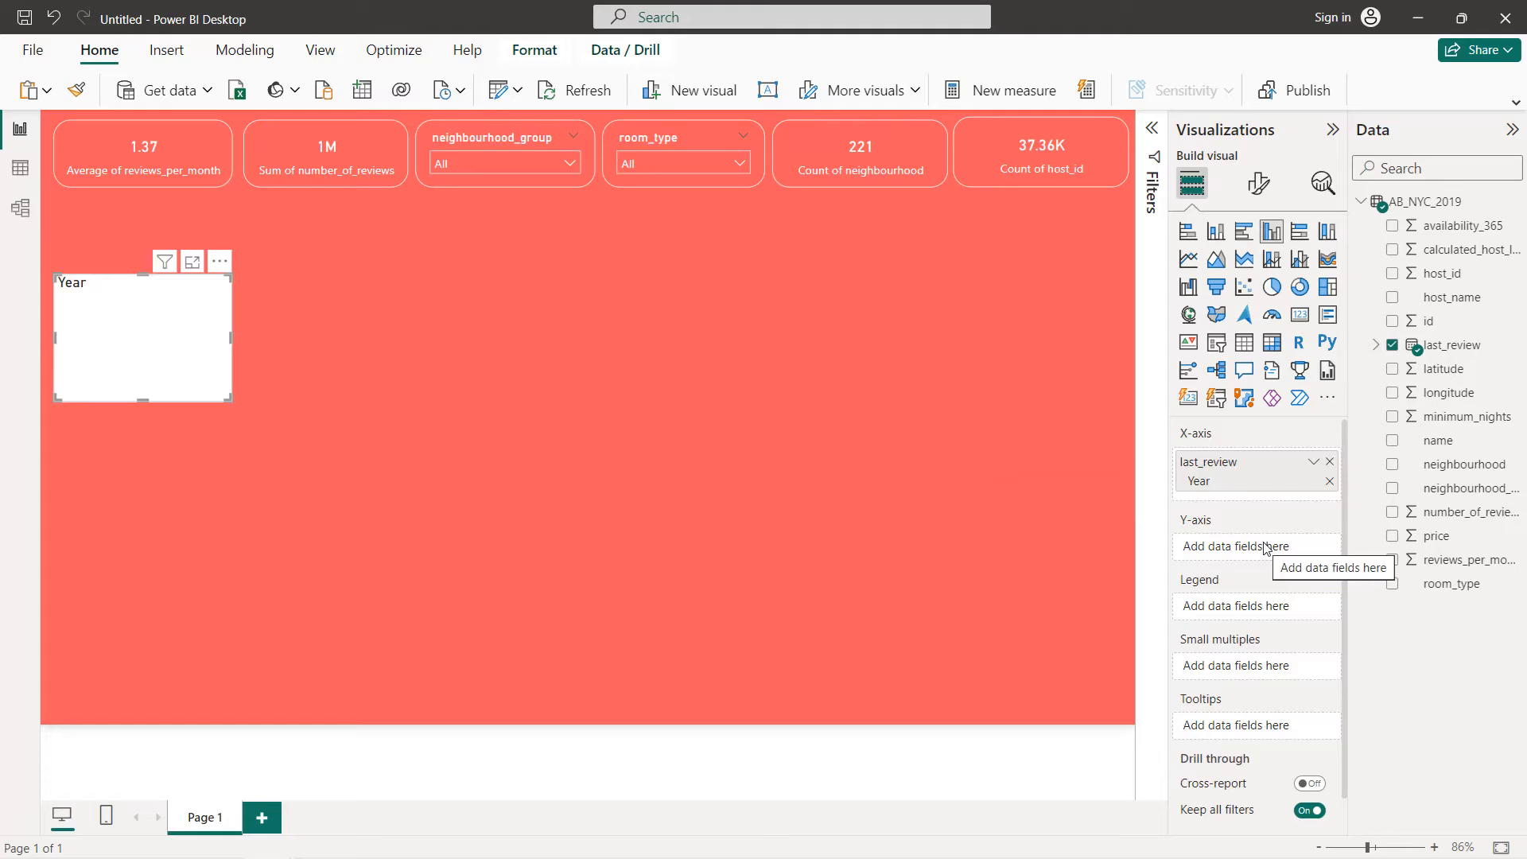
pyautogui.moveTo(1444, 348); pyautogui.dragTo(1278, 549)
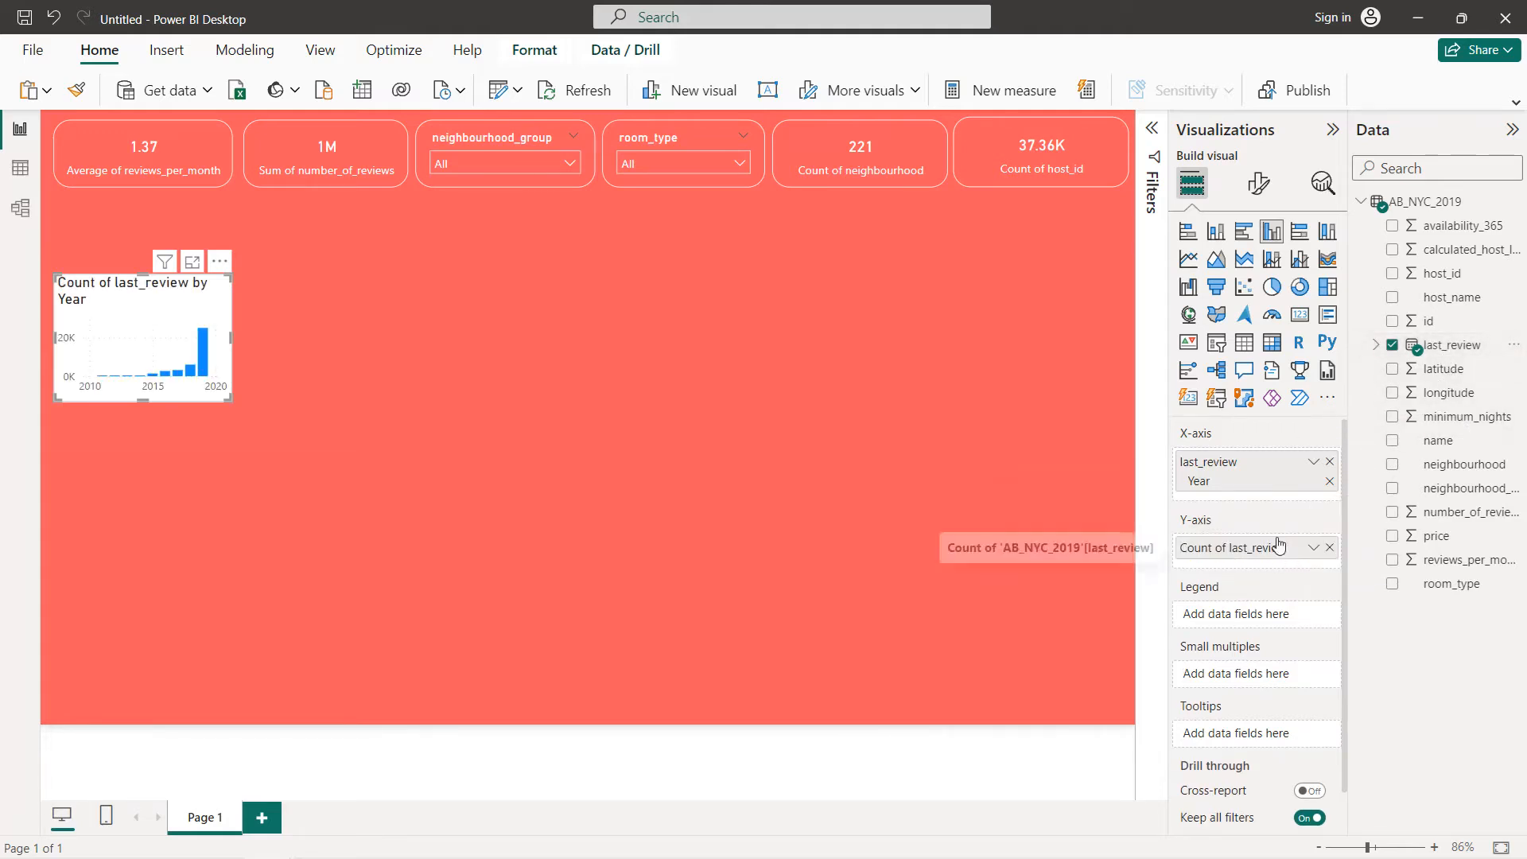
# - Change the column chart's title to "Total last reviews by year", coloured white and centred
pyautogui.click(1260, 185)
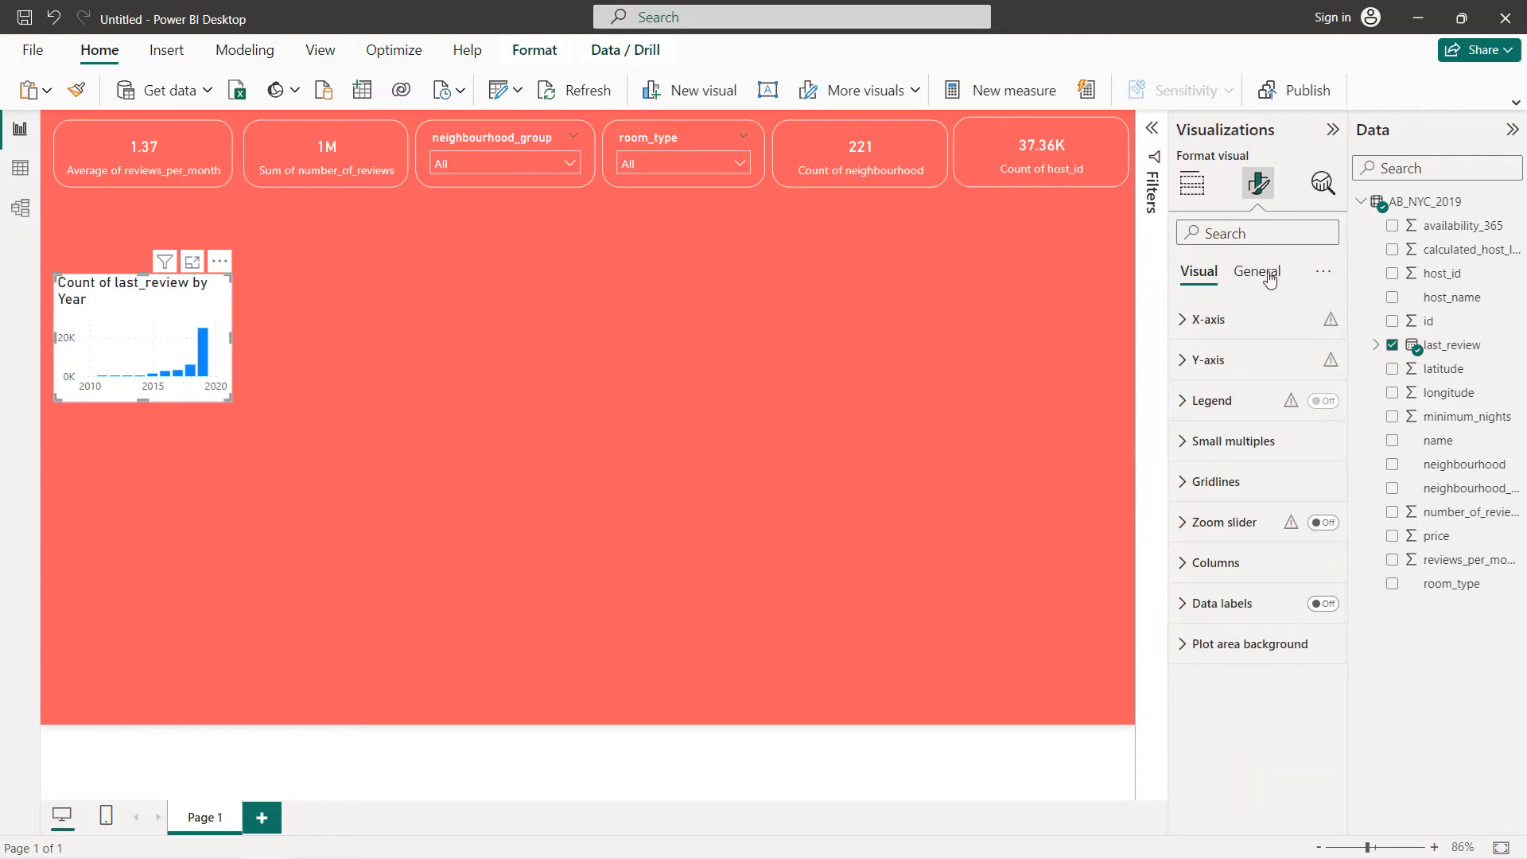
pyautogui.click(1269, 275)
pyautogui.click(1248, 358)
pyautogui.tripleClick(1244, 459)
pyautogui.write('Total last reviews')
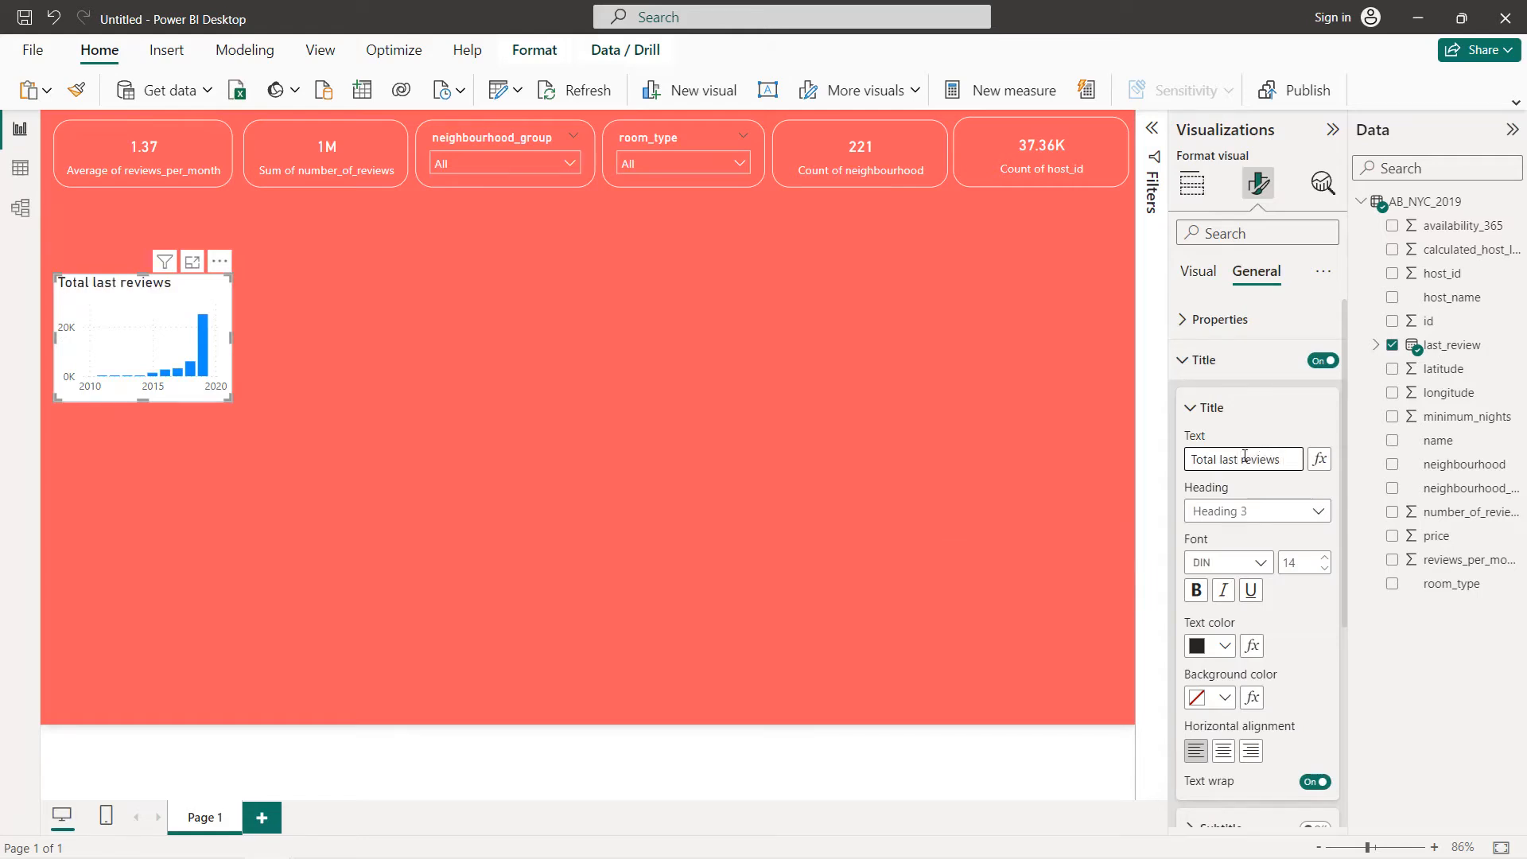
pyautogui.write('y year')
pyautogui.click(179, 306)
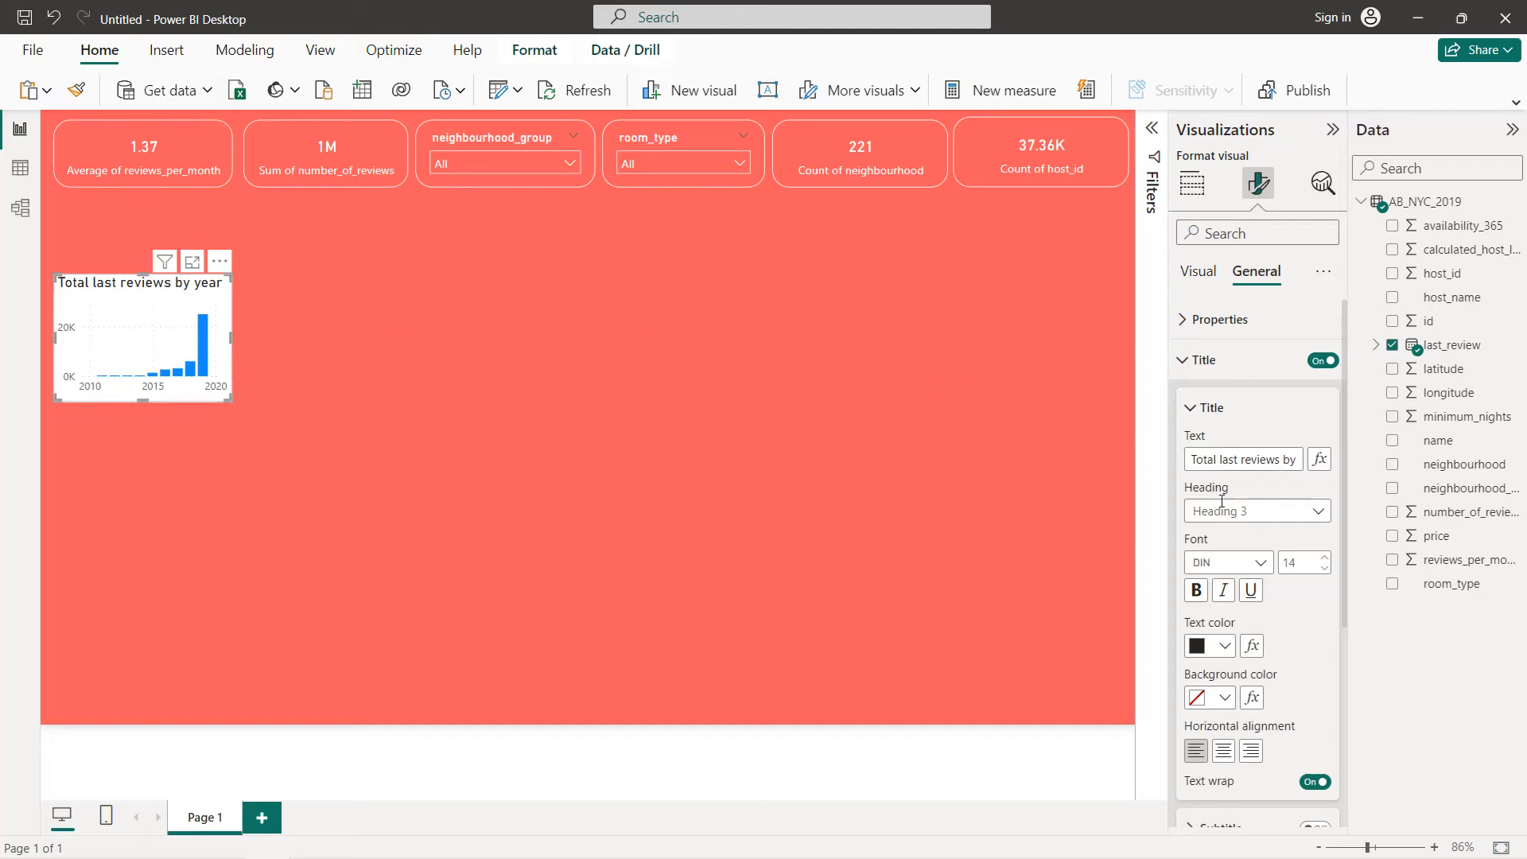
pyautogui.click(1225, 646)
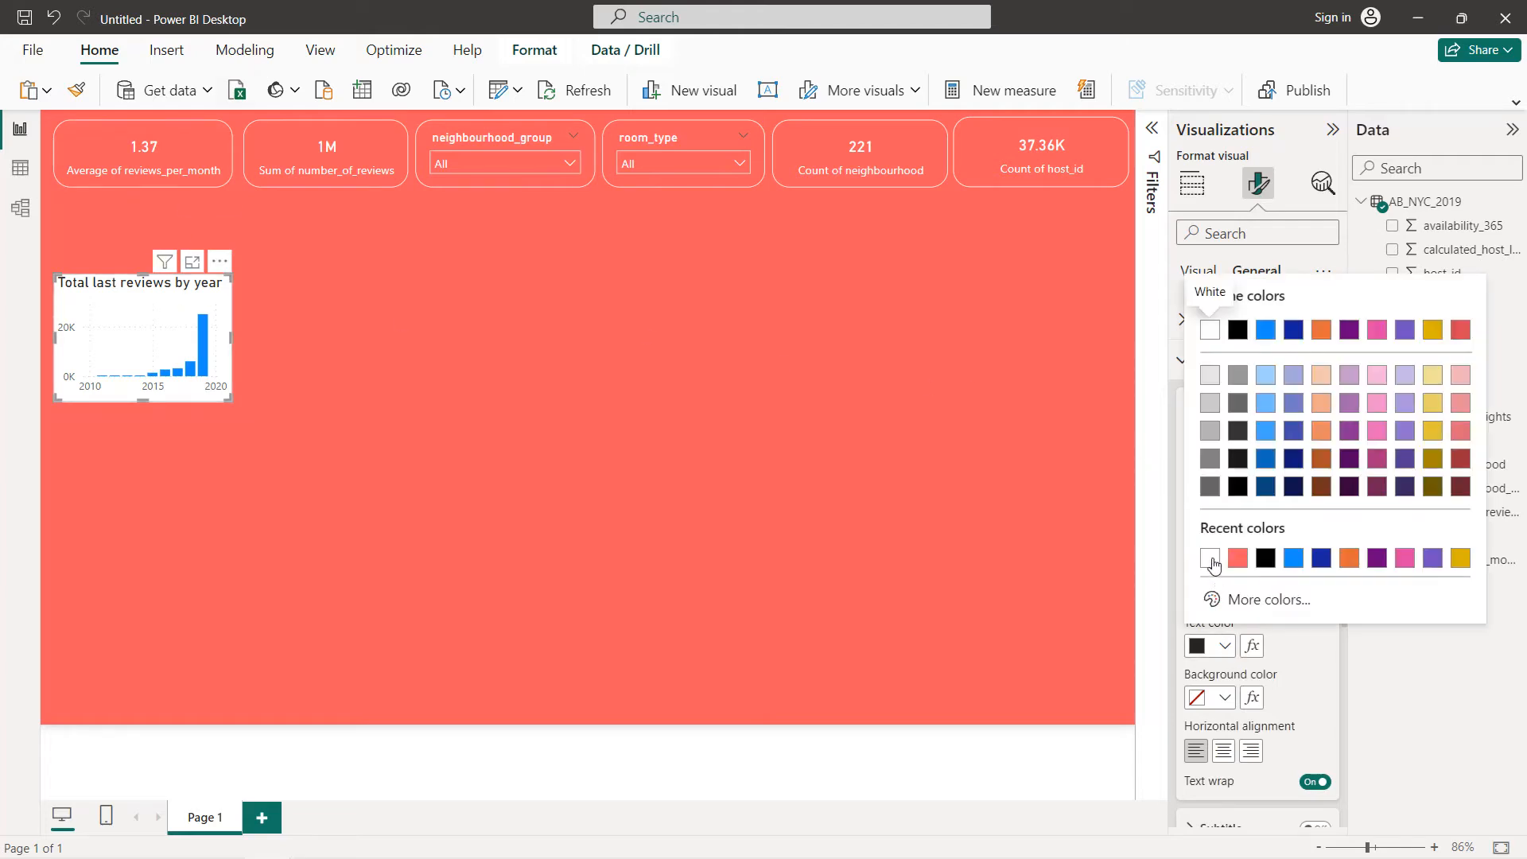
pyautogui.click(1210, 560)
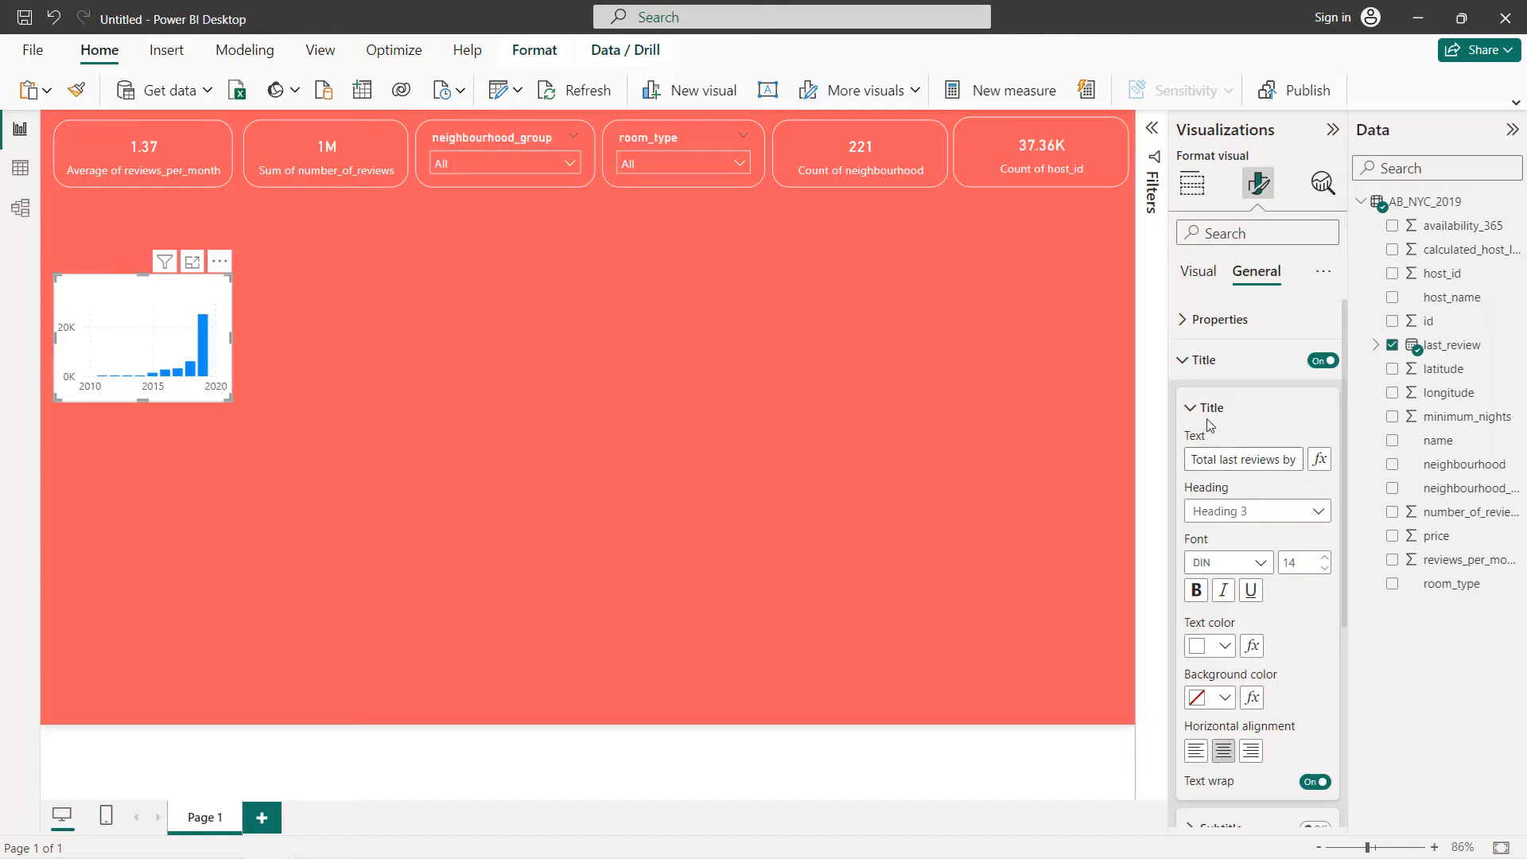
pyautogui.click(1206, 365)
# - Set the column chart's background to the recently used coral colour
pyautogui.click(1223, 414)
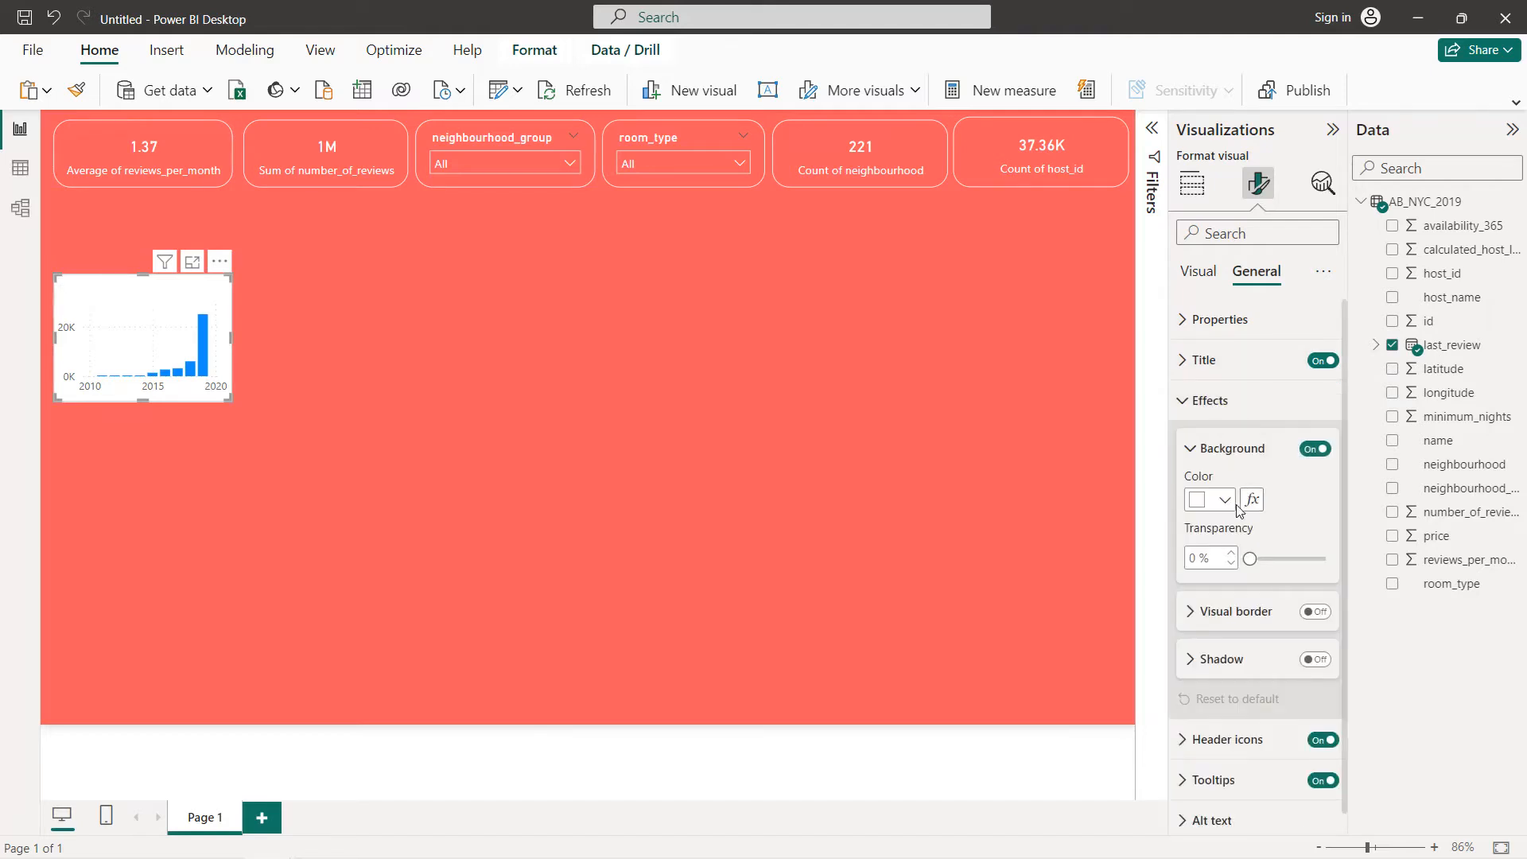
pyautogui.click(1221, 501)
pyautogui.click(1245, 416)
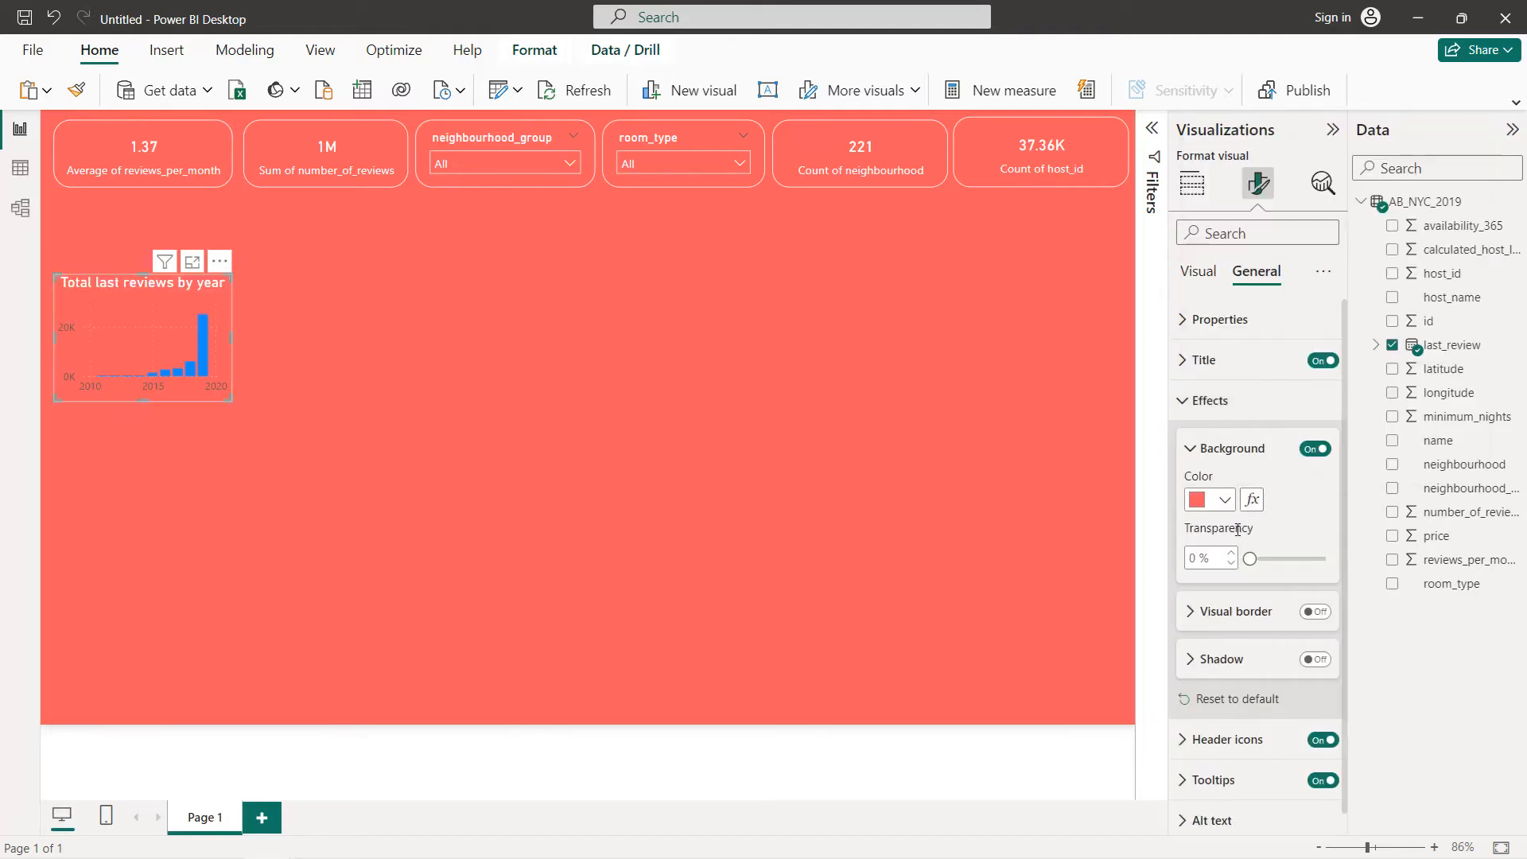
# - Give the column chart a white visual border with 20 px rounded corners
pyautogui.click(1315, 611)
pyautogui.click(1235, 620)
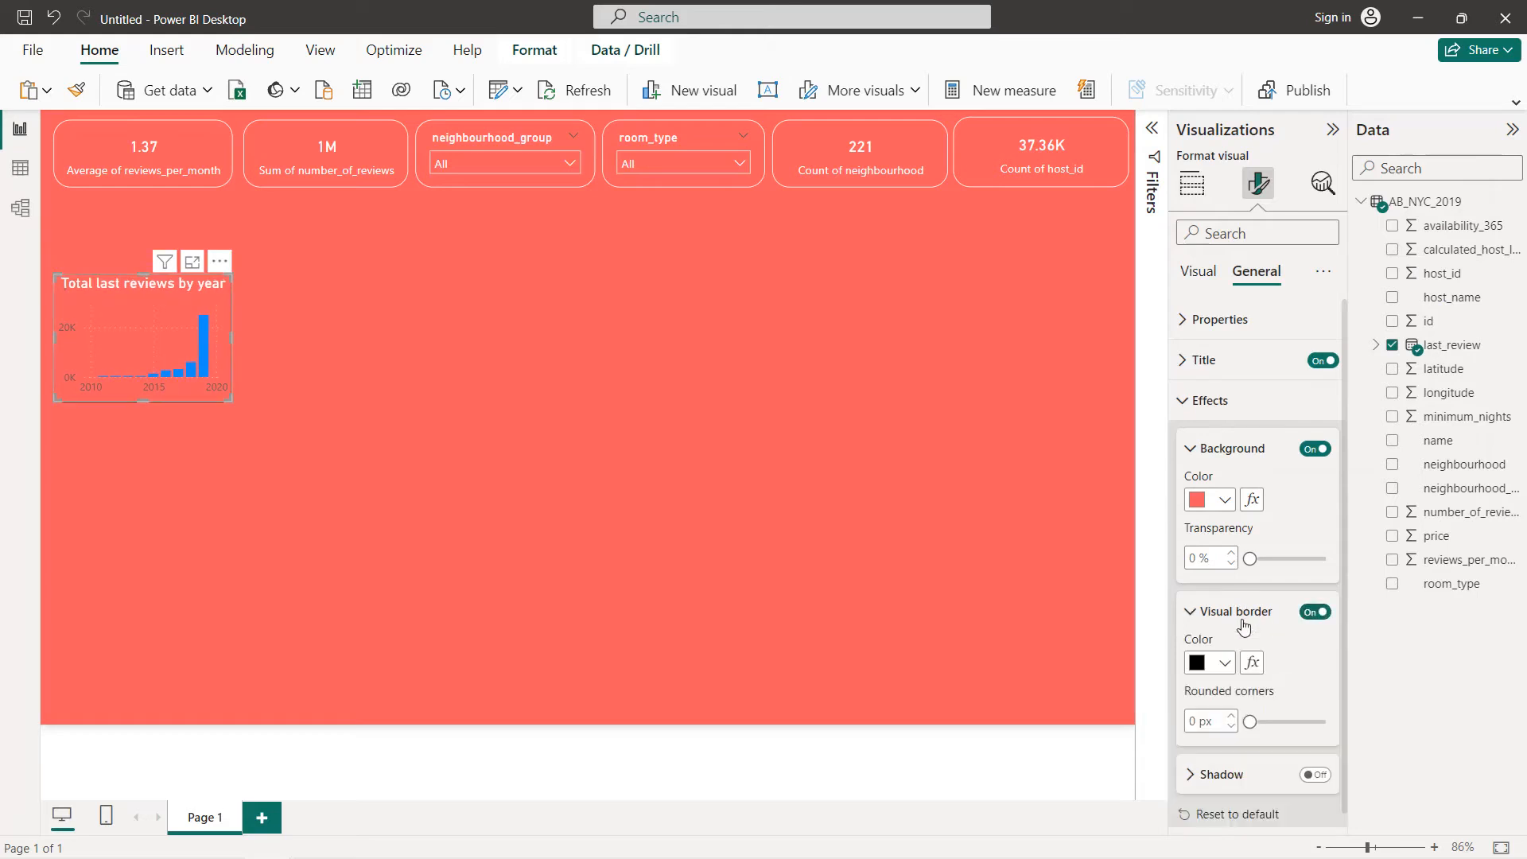
pyautogui.scroll(-1, 1233, 589)
pyautogui.click(1223, 614)
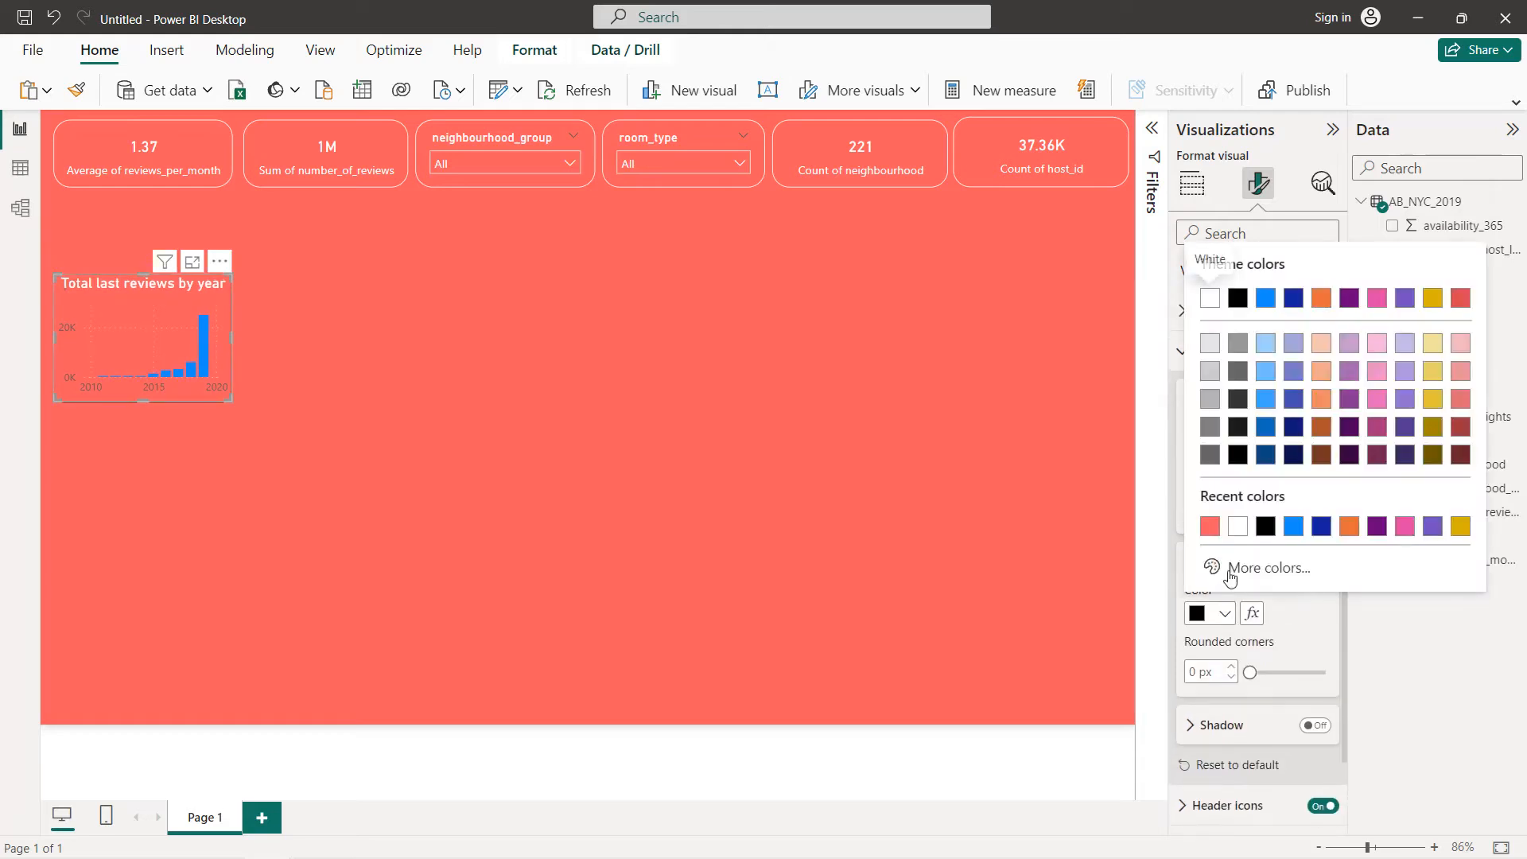
pyautogui.click(1238, 527)
pyautogui.click(1199, 671)
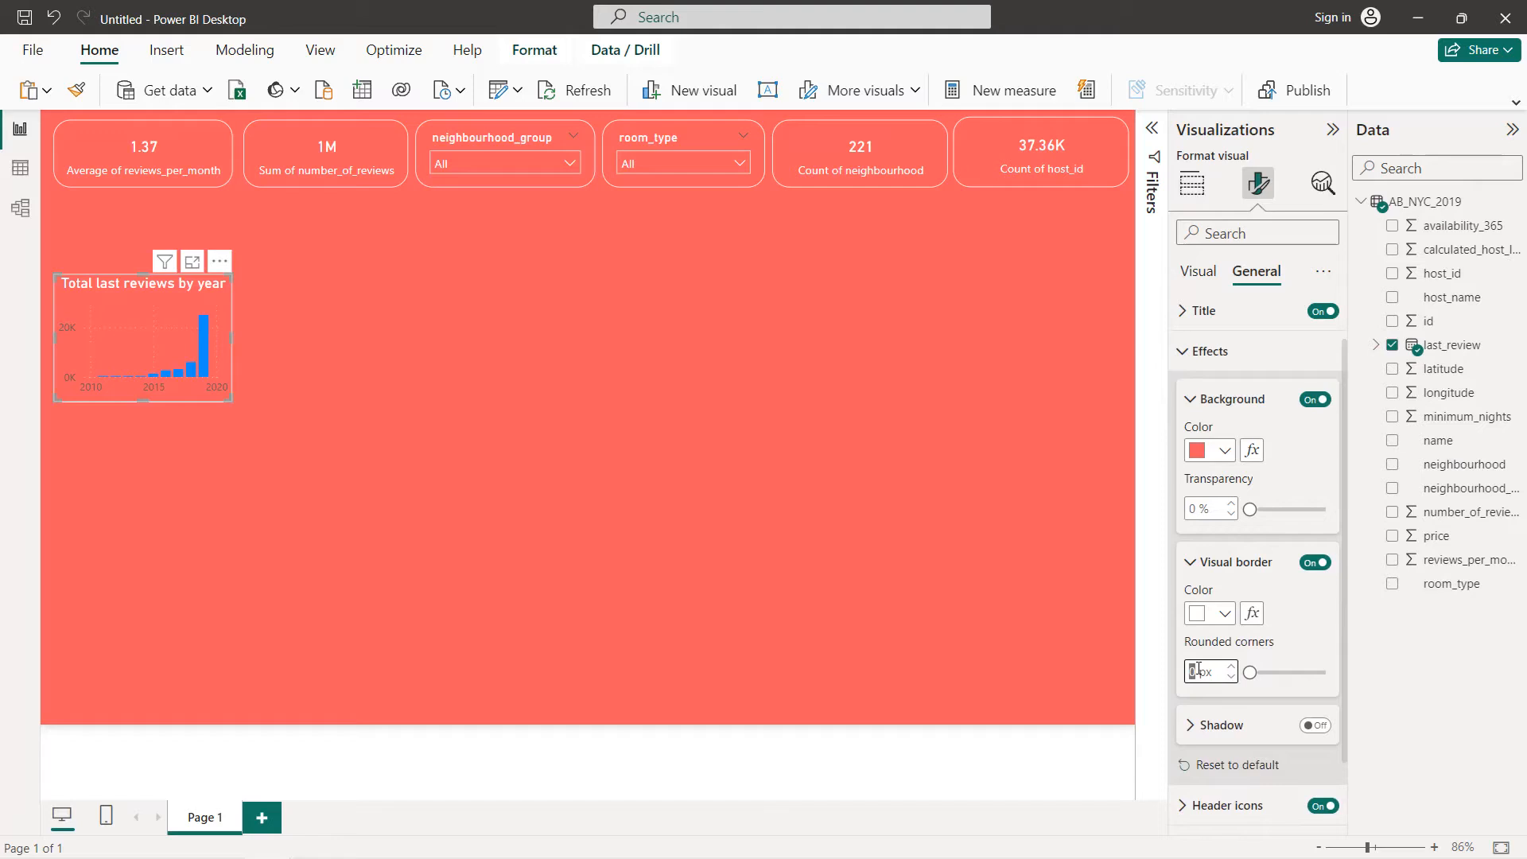
pyautogui.write('10')
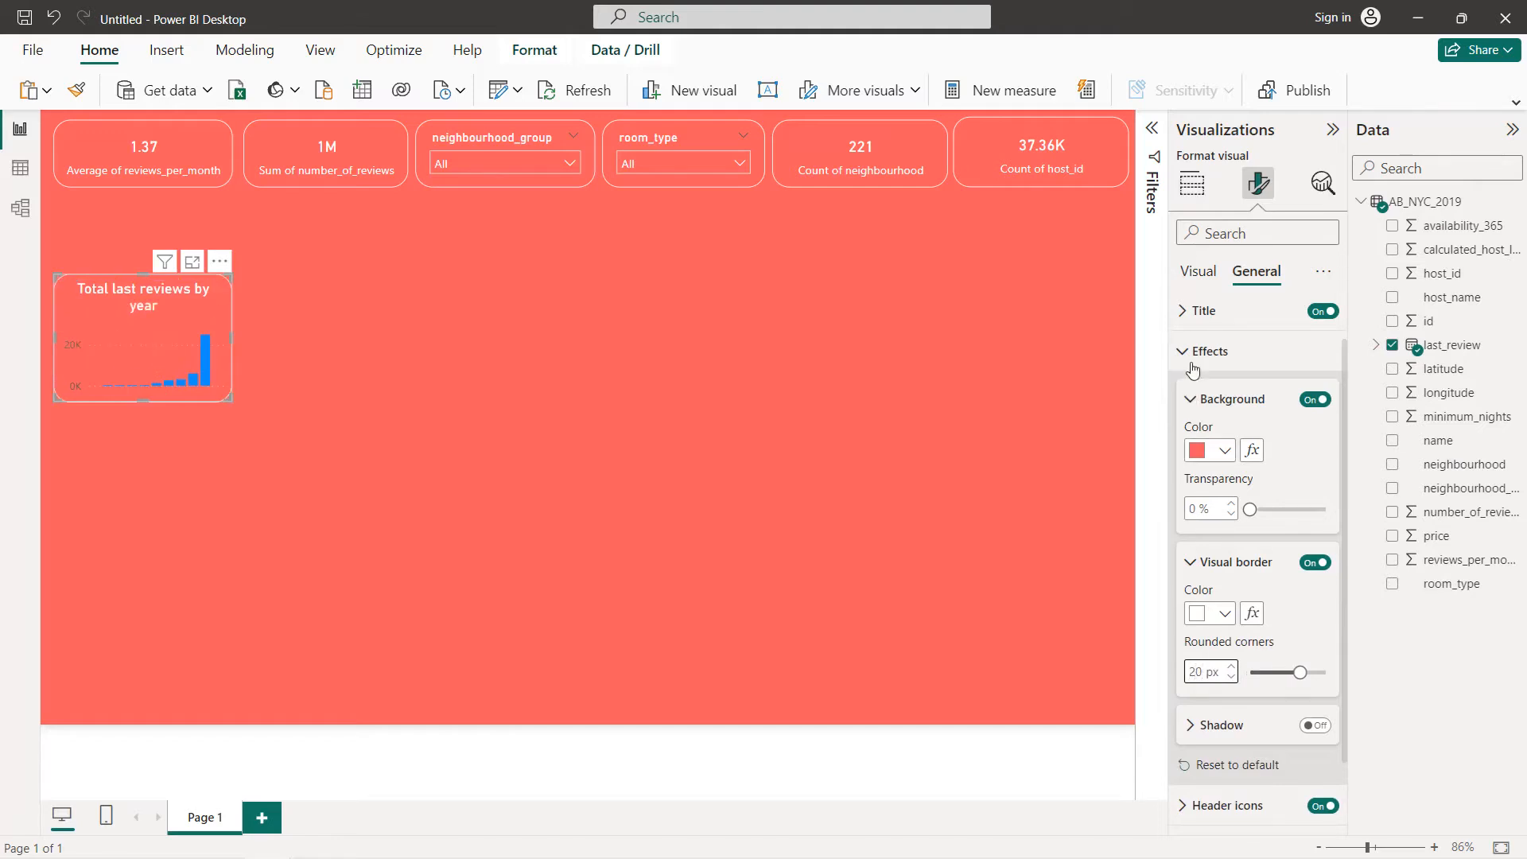
pyautogui.click(1192, 350)
# - Enlarge the column chart and place it directly below the first two cards, spanning their combined width
pyautogui.click(1198, 273)
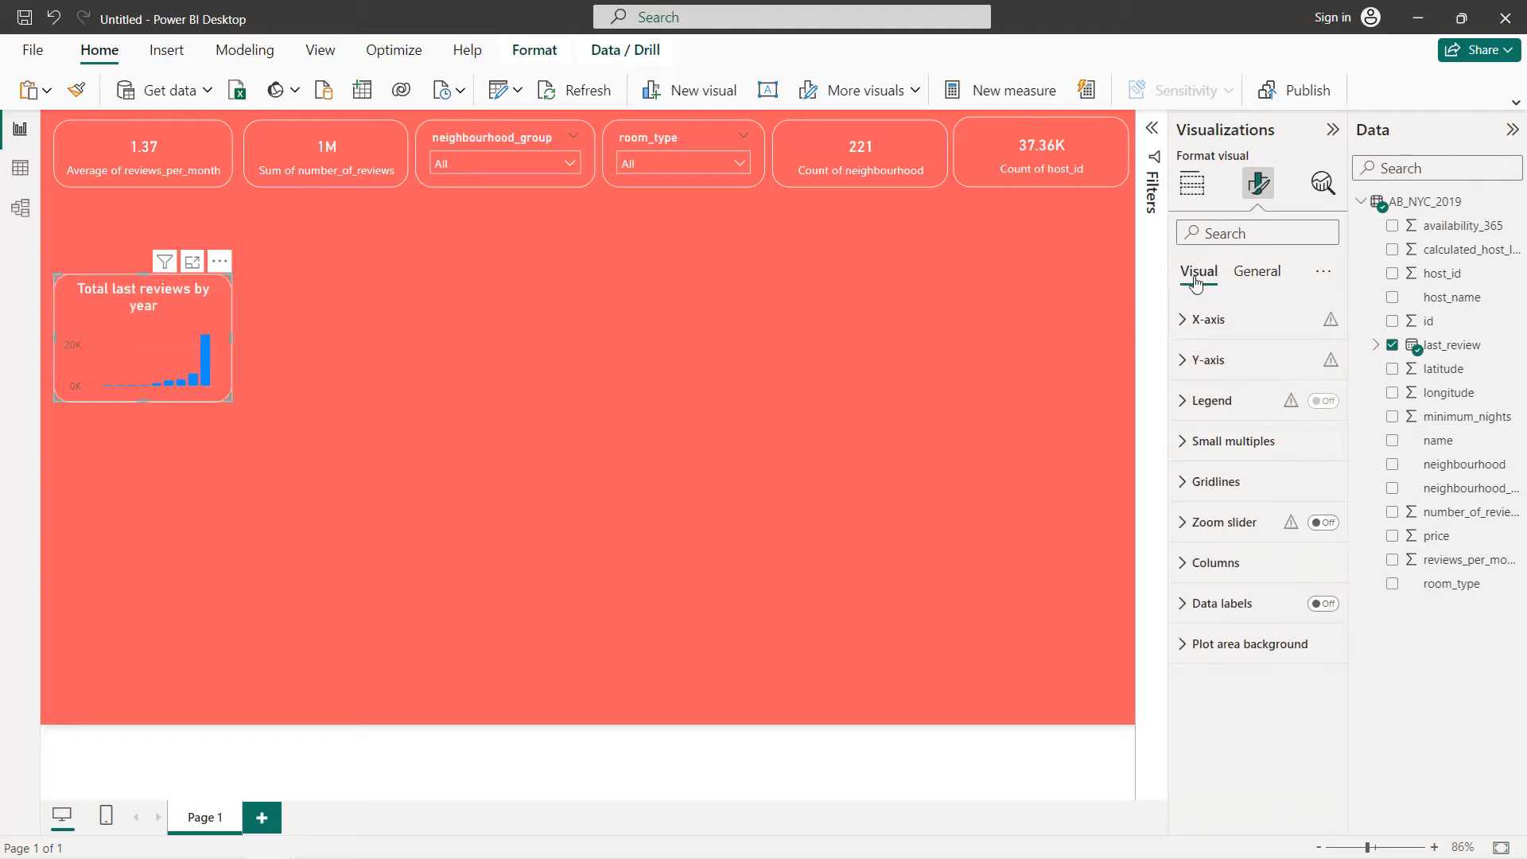
pyautogui.click(1216, 320)
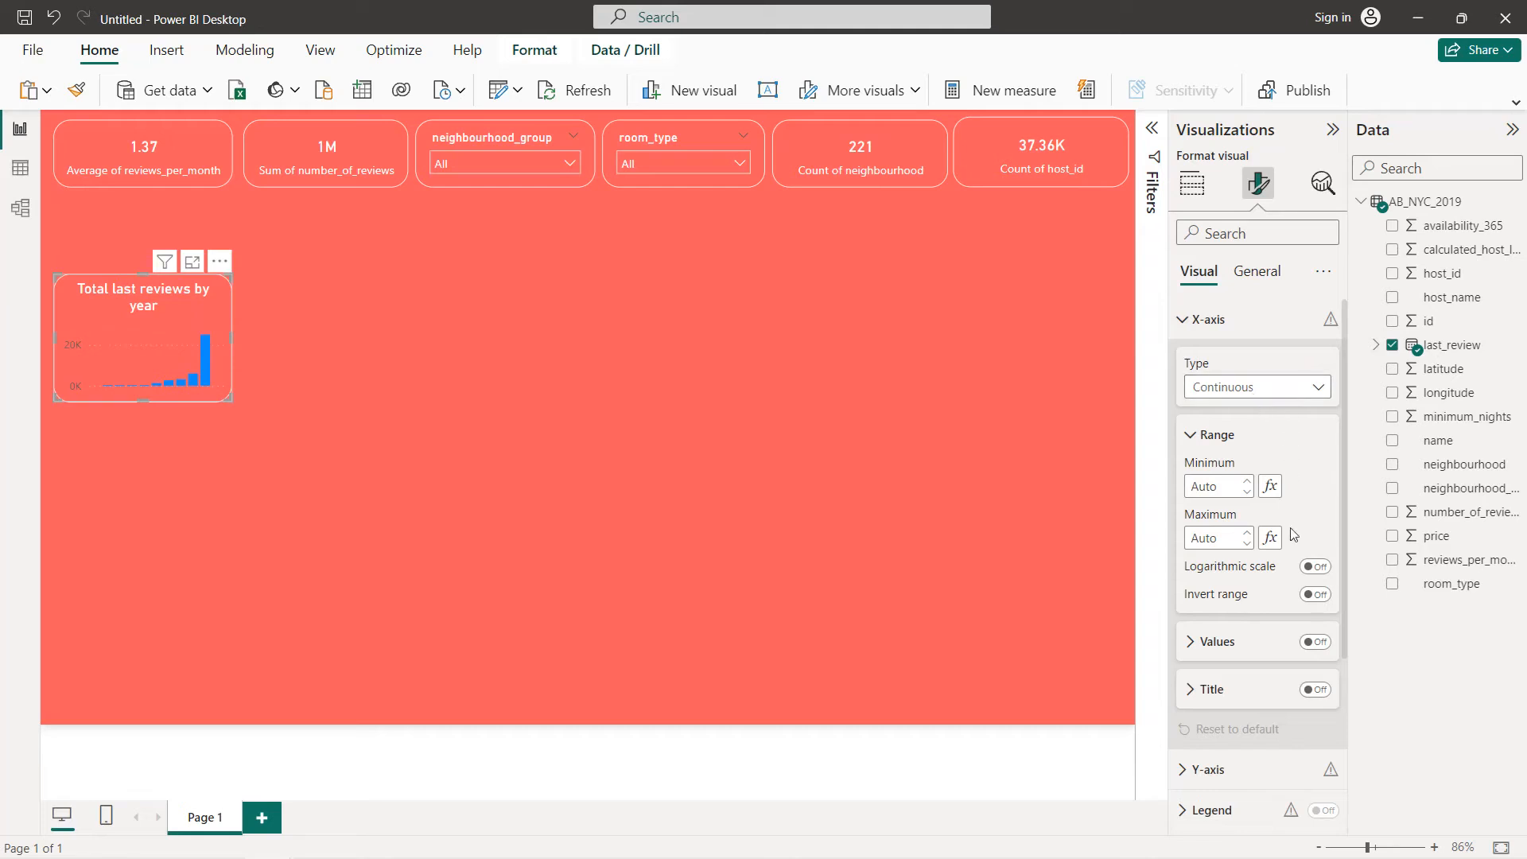
pyautogui.click(1229, 649)
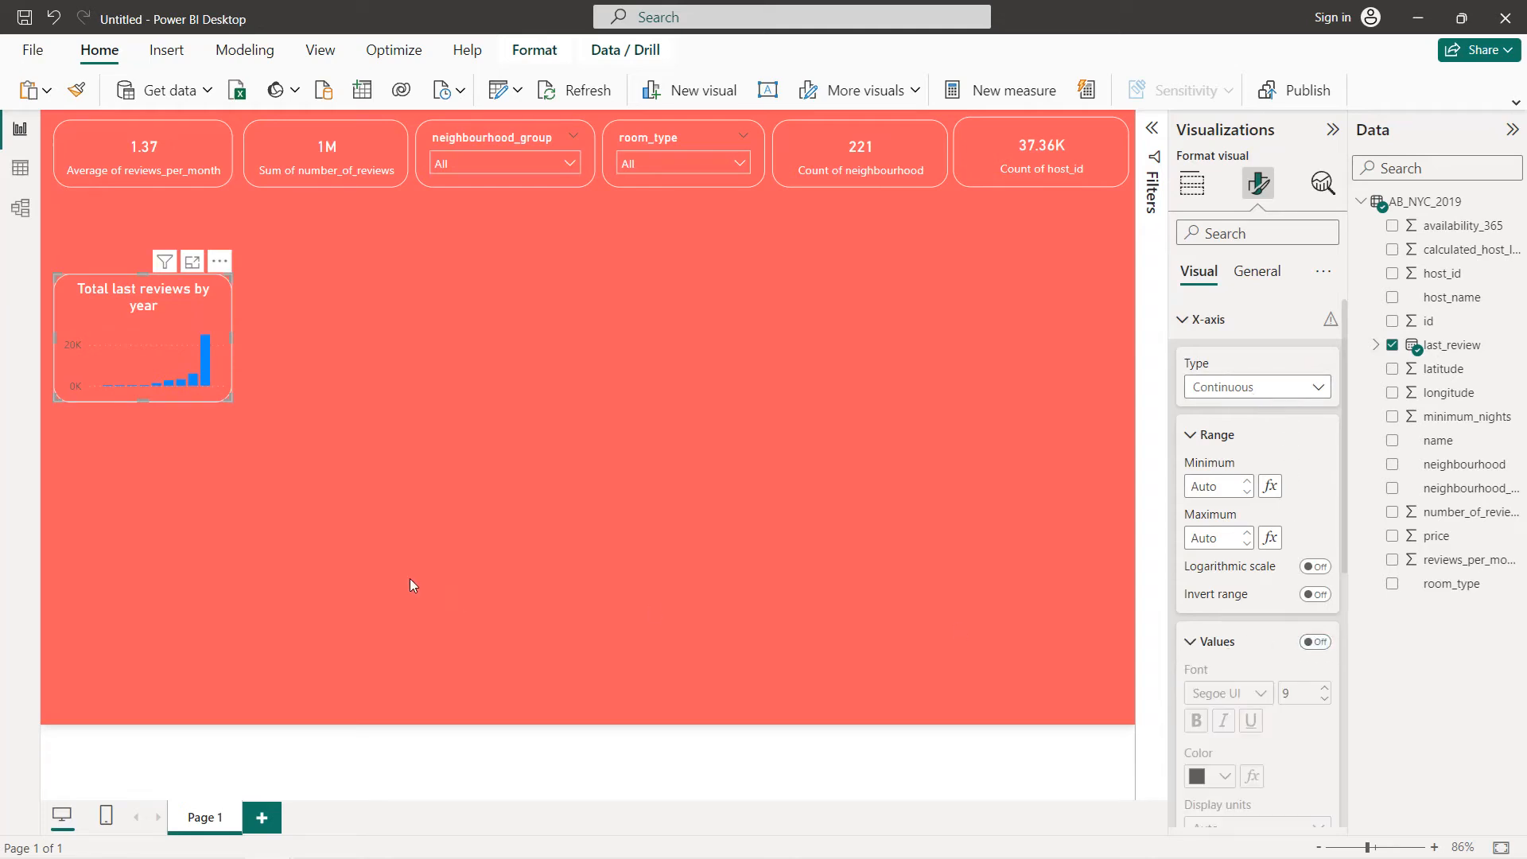
pyautogui.moveTo(238, 410); pyautogui.dragTo(387, 415)
pyautogui.moveTo(241, 350); pyautogui.dragTo(228, 267)
pyautogui.moveTo(386, 340); pyautogui.dragTo(404, 365)
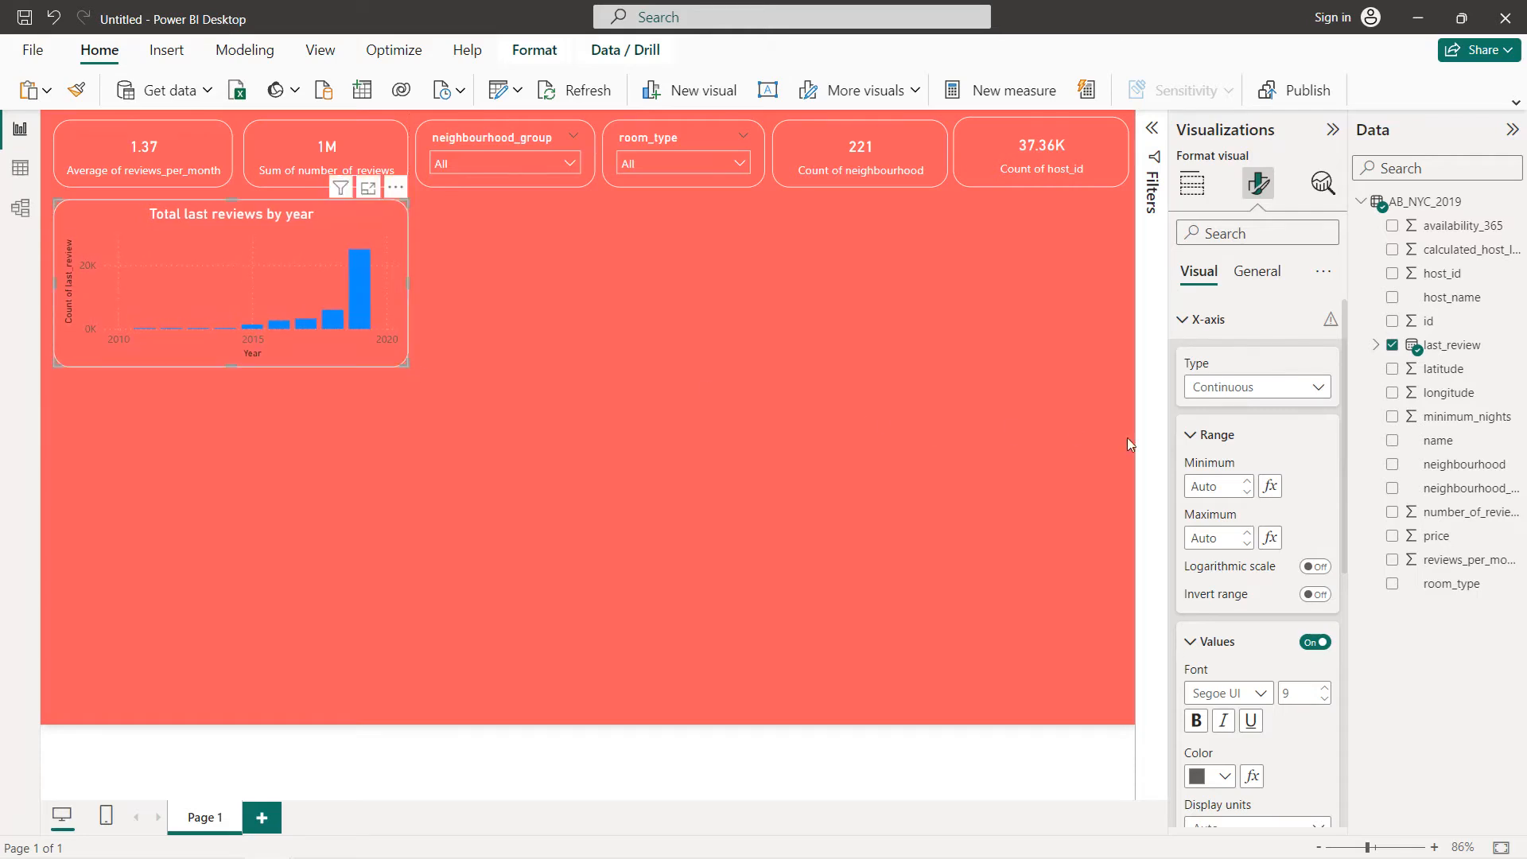
# - Set the column chart's X-axis values to white
pyautogui.click(1205, 646)
pyautogui.click(1205, 644)
pyautogui.click(1221, 776)
pyautogui.click(1213, 692)
pyautogui.click(1197, 435)
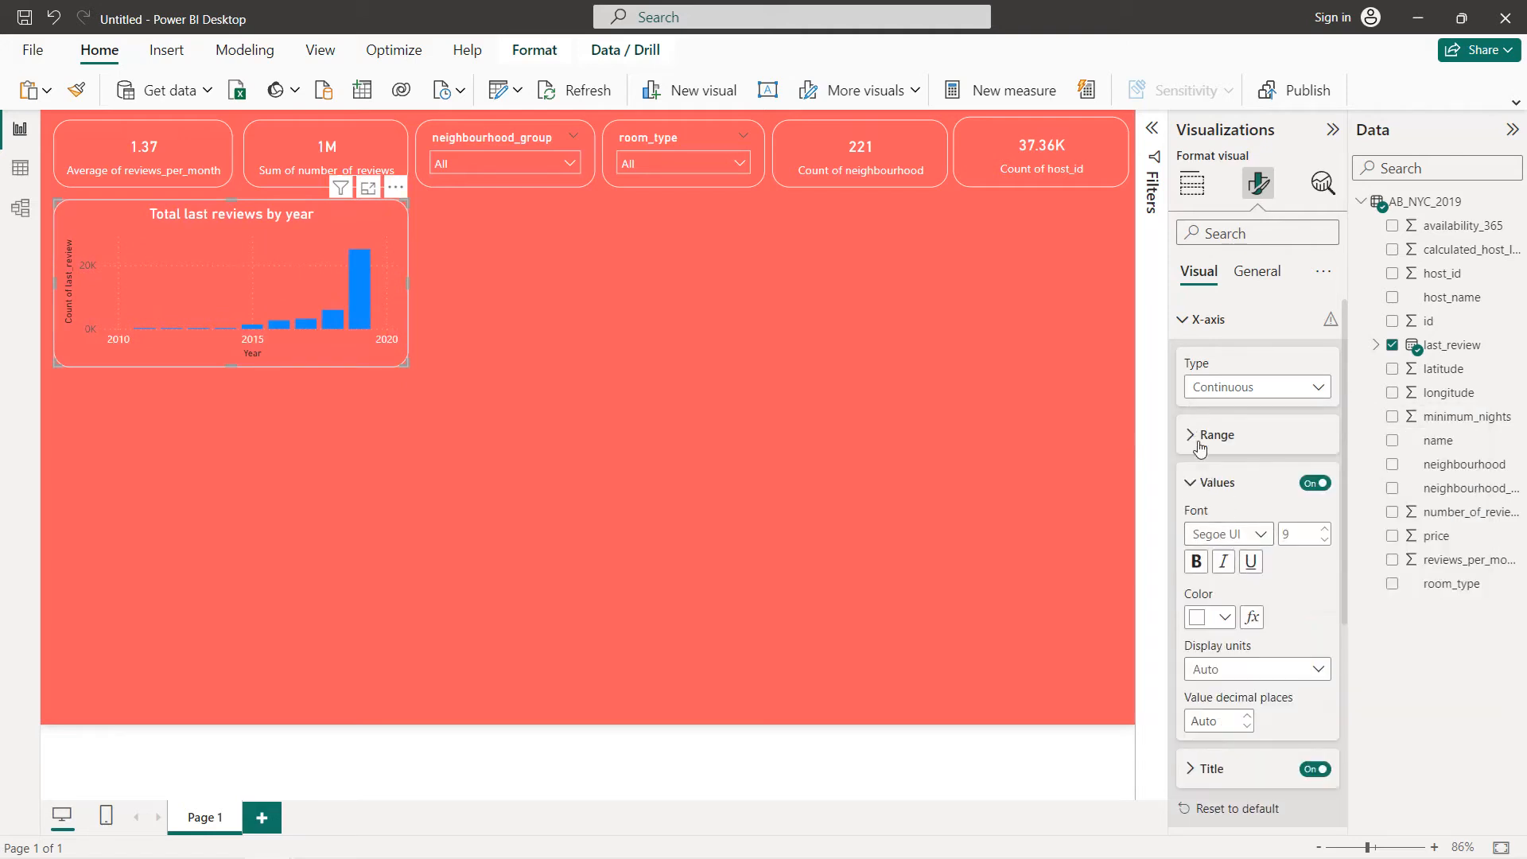
# - Set the column chart's X-axis title to white
pyautogui.click(1199, 483)
pyautogui.click(1218, 544)
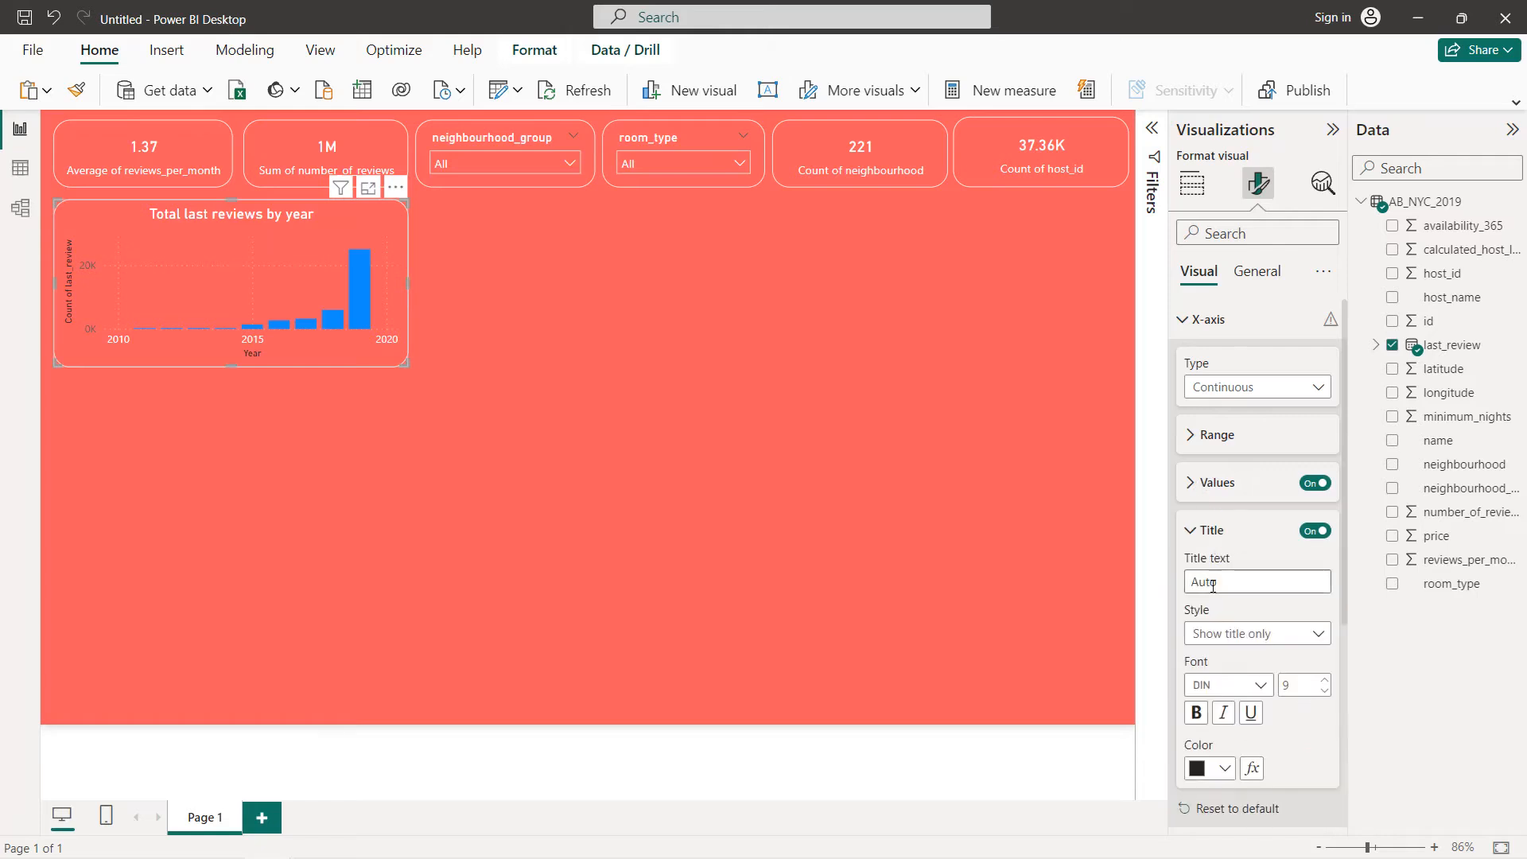
pyautogui.click(1223, 765)
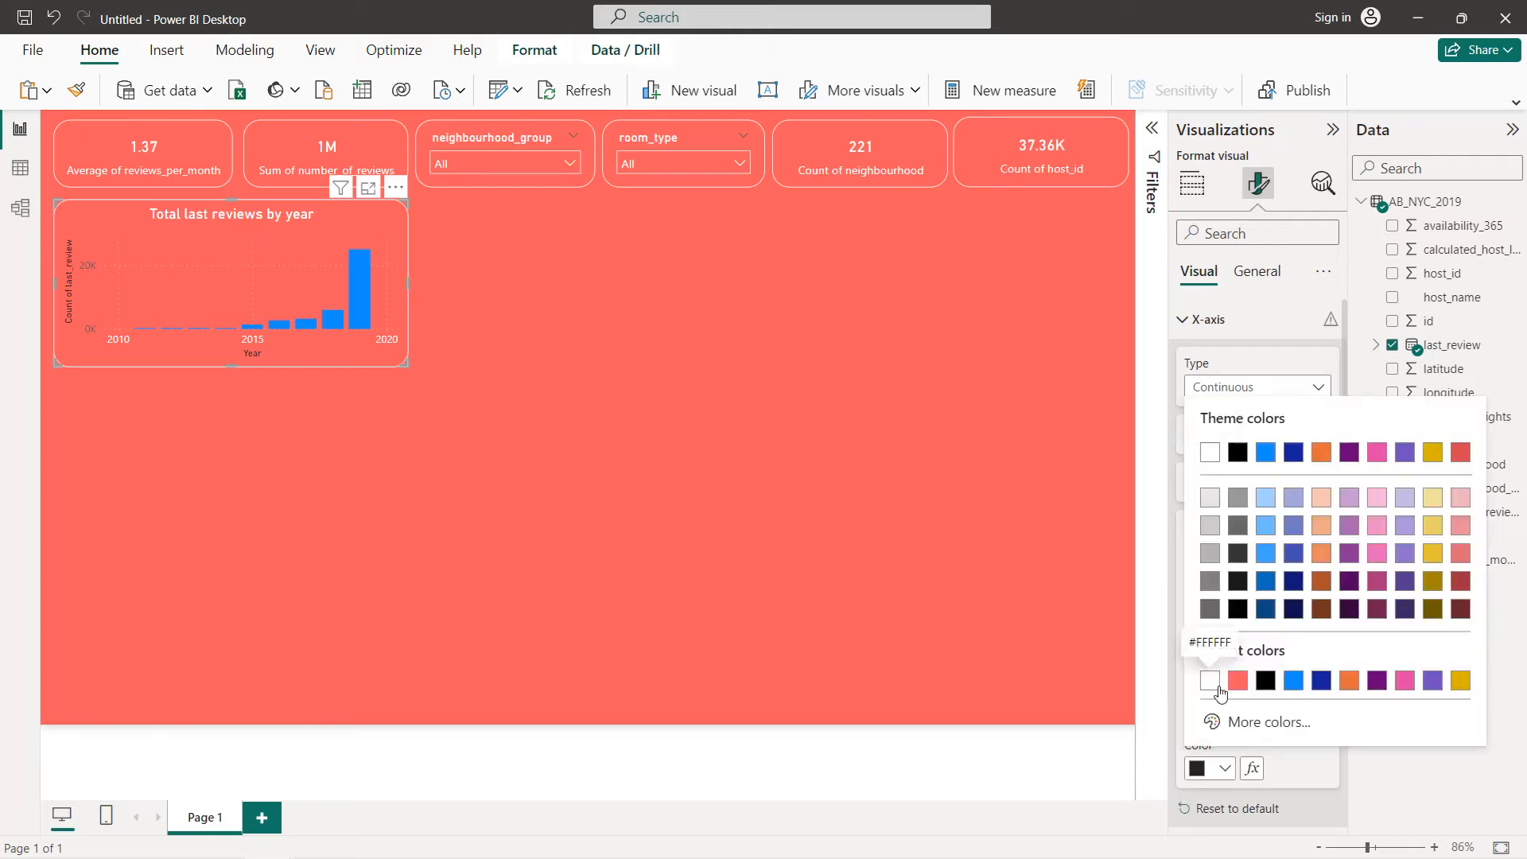
pyautogui.click(1210, 680)
pyautogui.click(1199, 322)
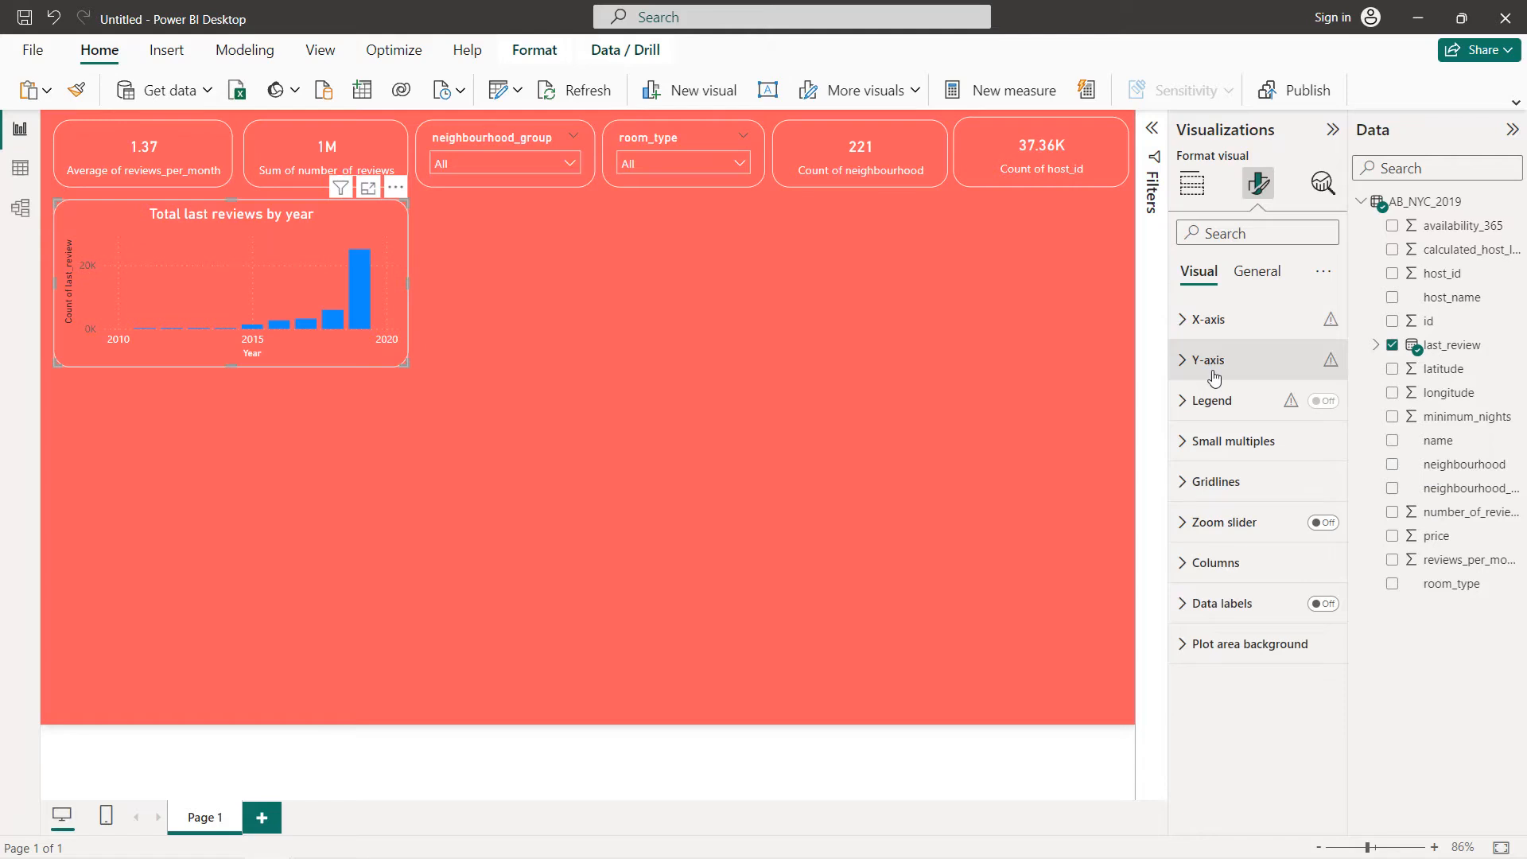
# - Set the column chart's Y-axis values to white
pyautogui.click(1208, 365)
pyautogui.click(1264, 620)
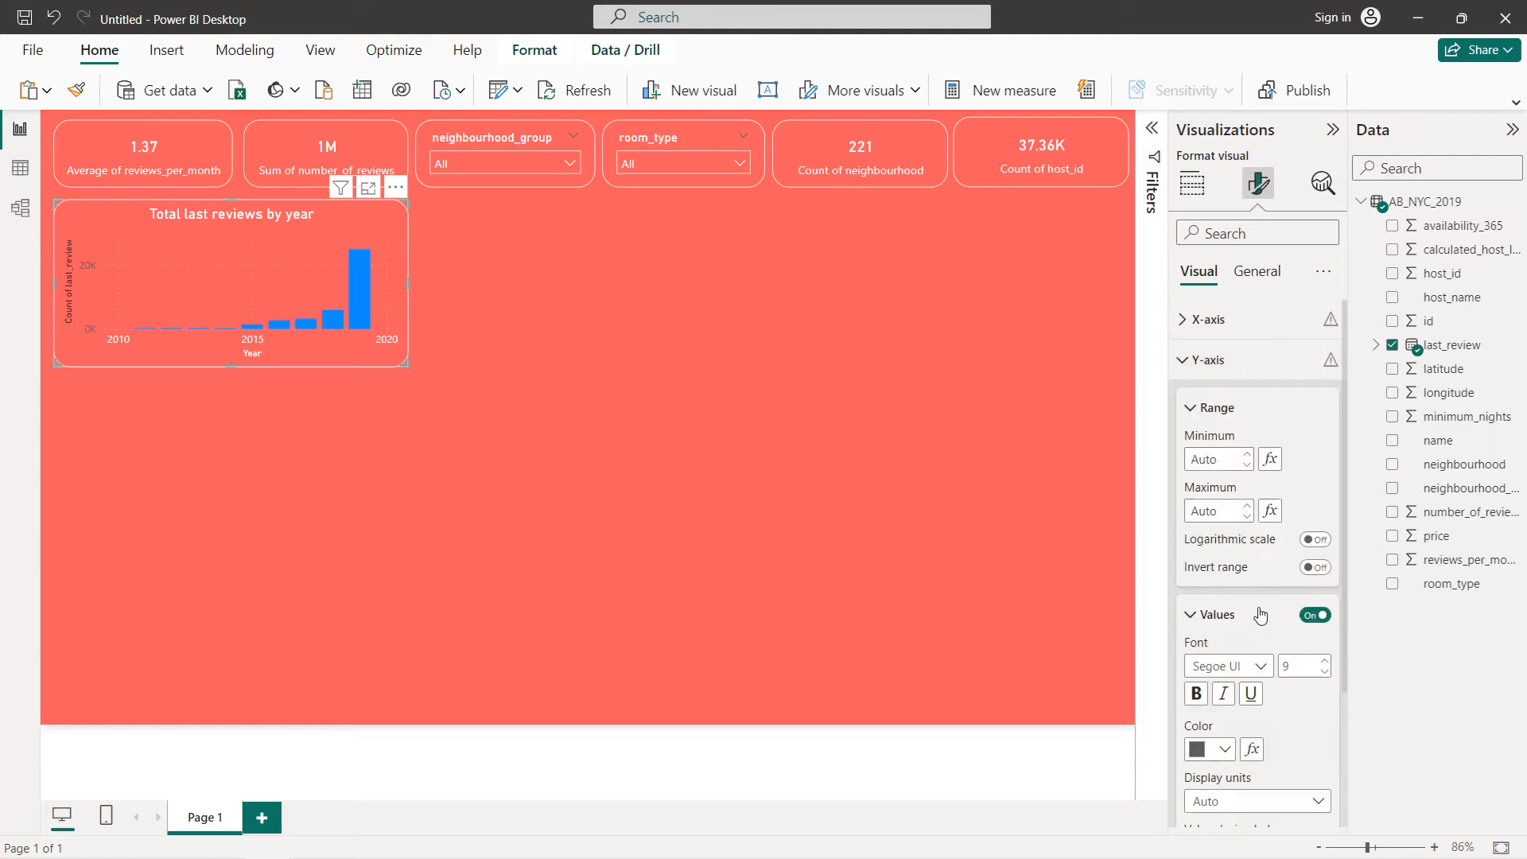
pyautogui.scroll(-2, 1260, 620)
pyautogui.click(1225, 590)
pyautogui.click(1218, 504)
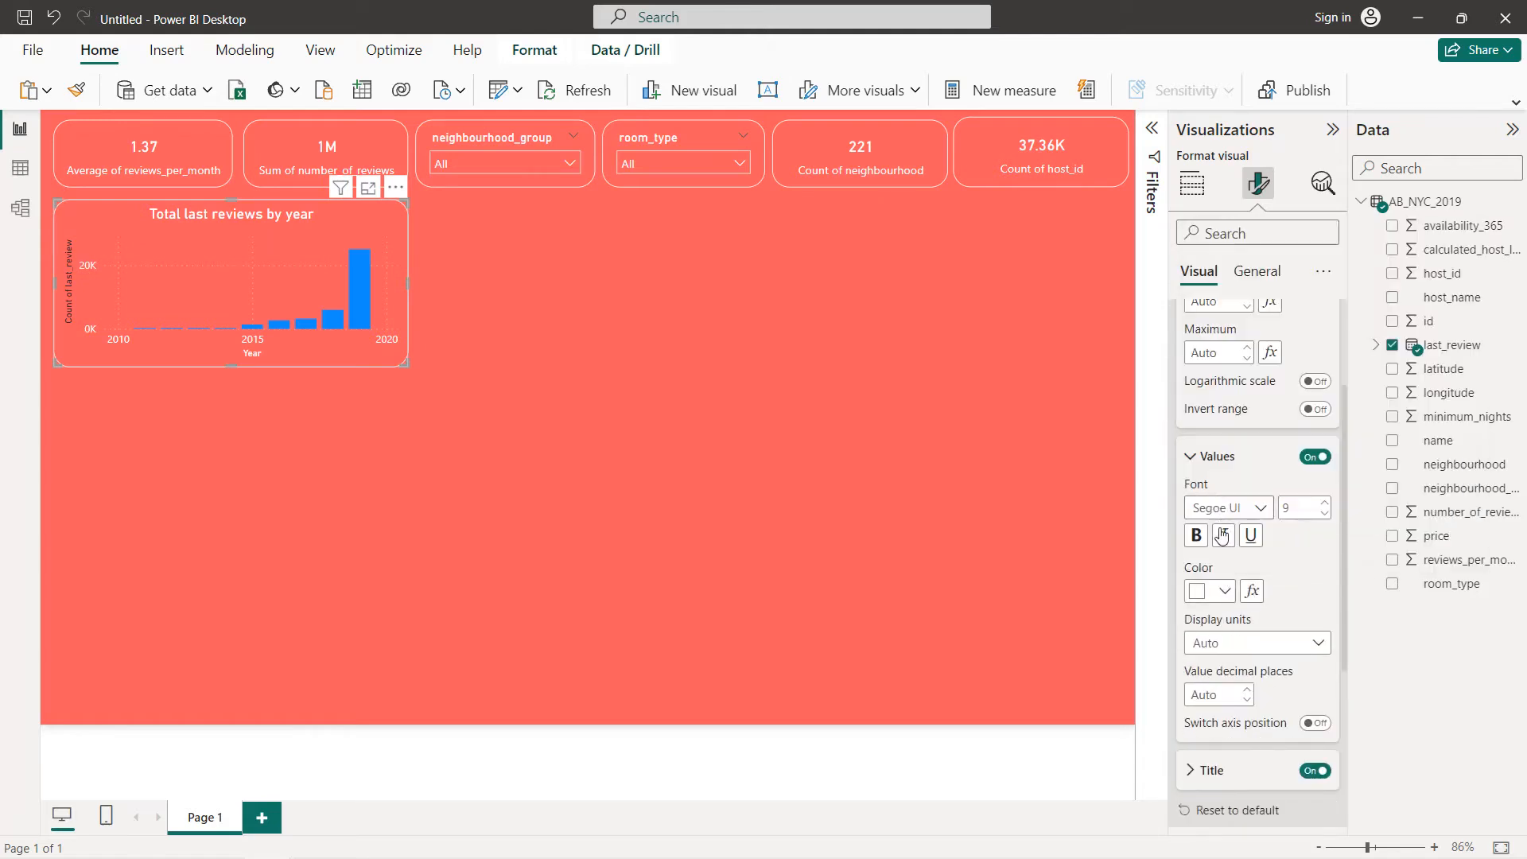
# - Hide the column chart's Y-axis title
pyautogui.scroll(-2, 1226, 632)
pyautogui.click(1228, 624)
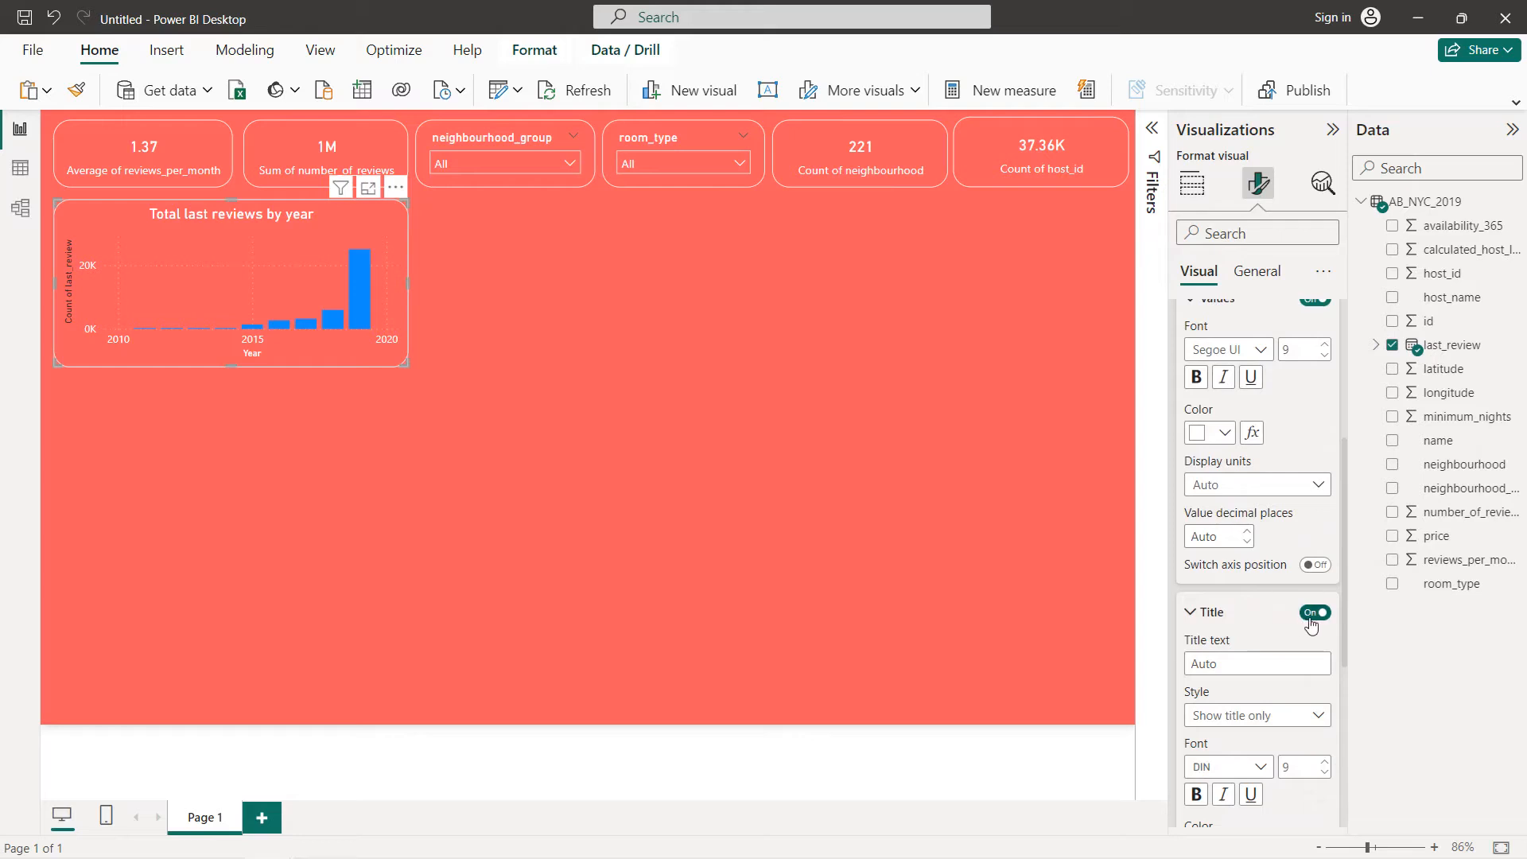
pyautogui.click(1314, 612)
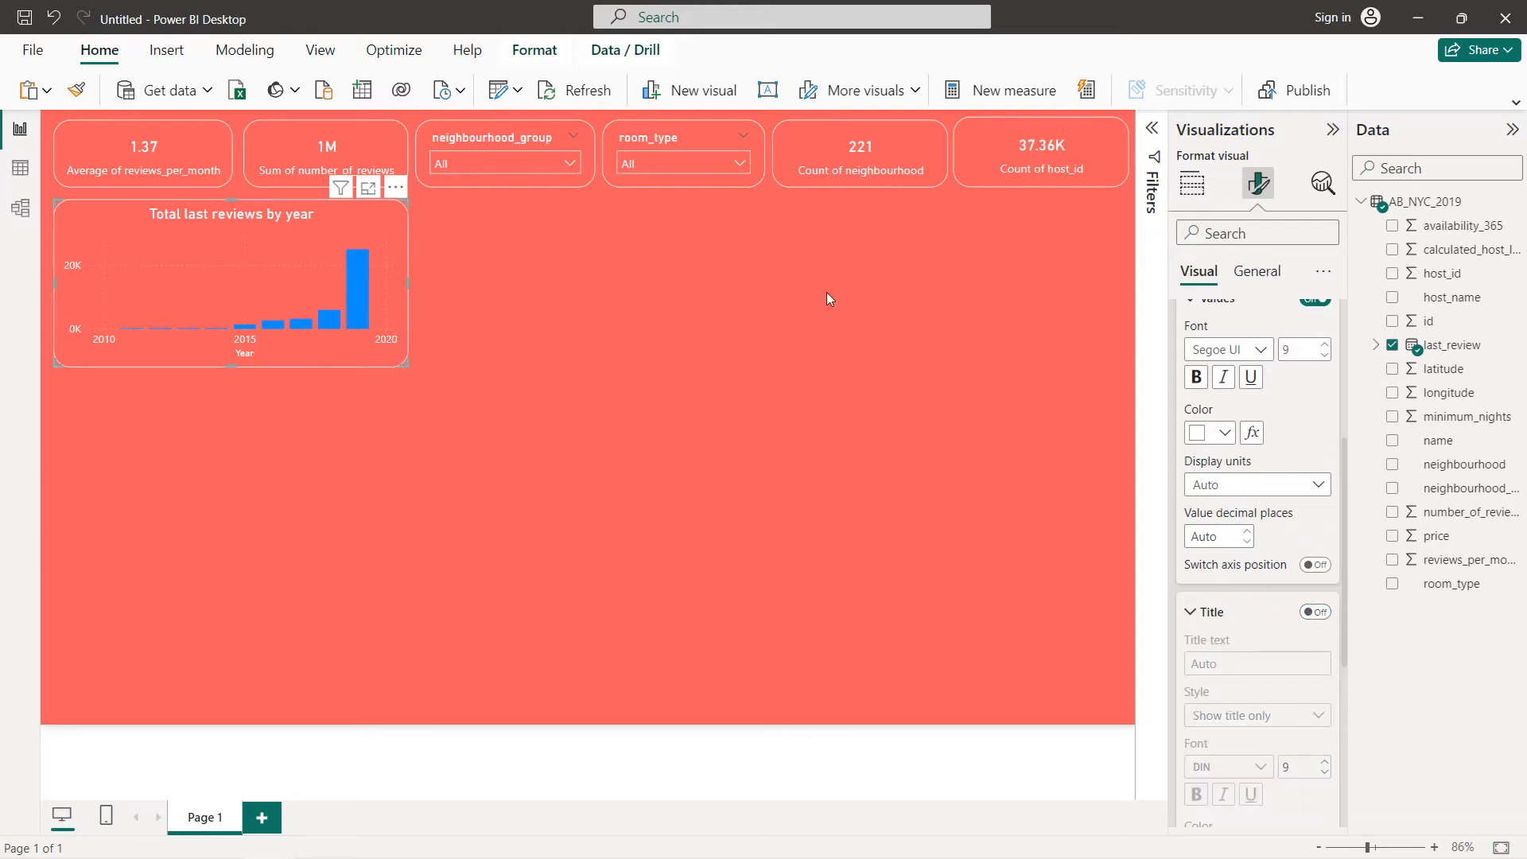
pyautogui.scroll(1, 1277, 352)
pyautogui.scroll(3, 1278, 358)
pyautogui.click(1279, 358)
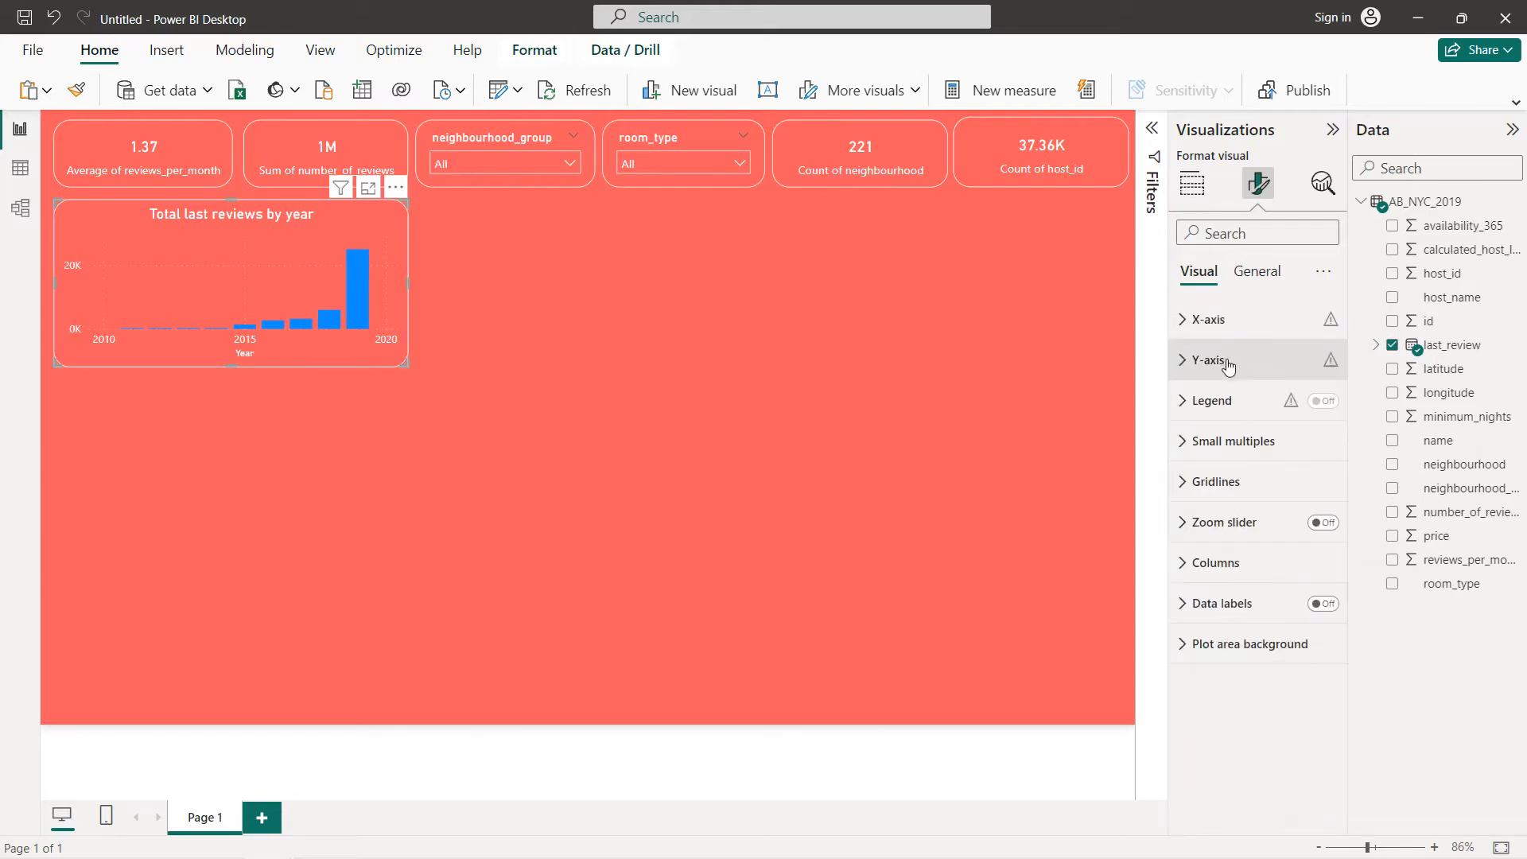
# - Turn off the column chart's horizontal and vertical gridlines
pyautogui.click(1259, 480)
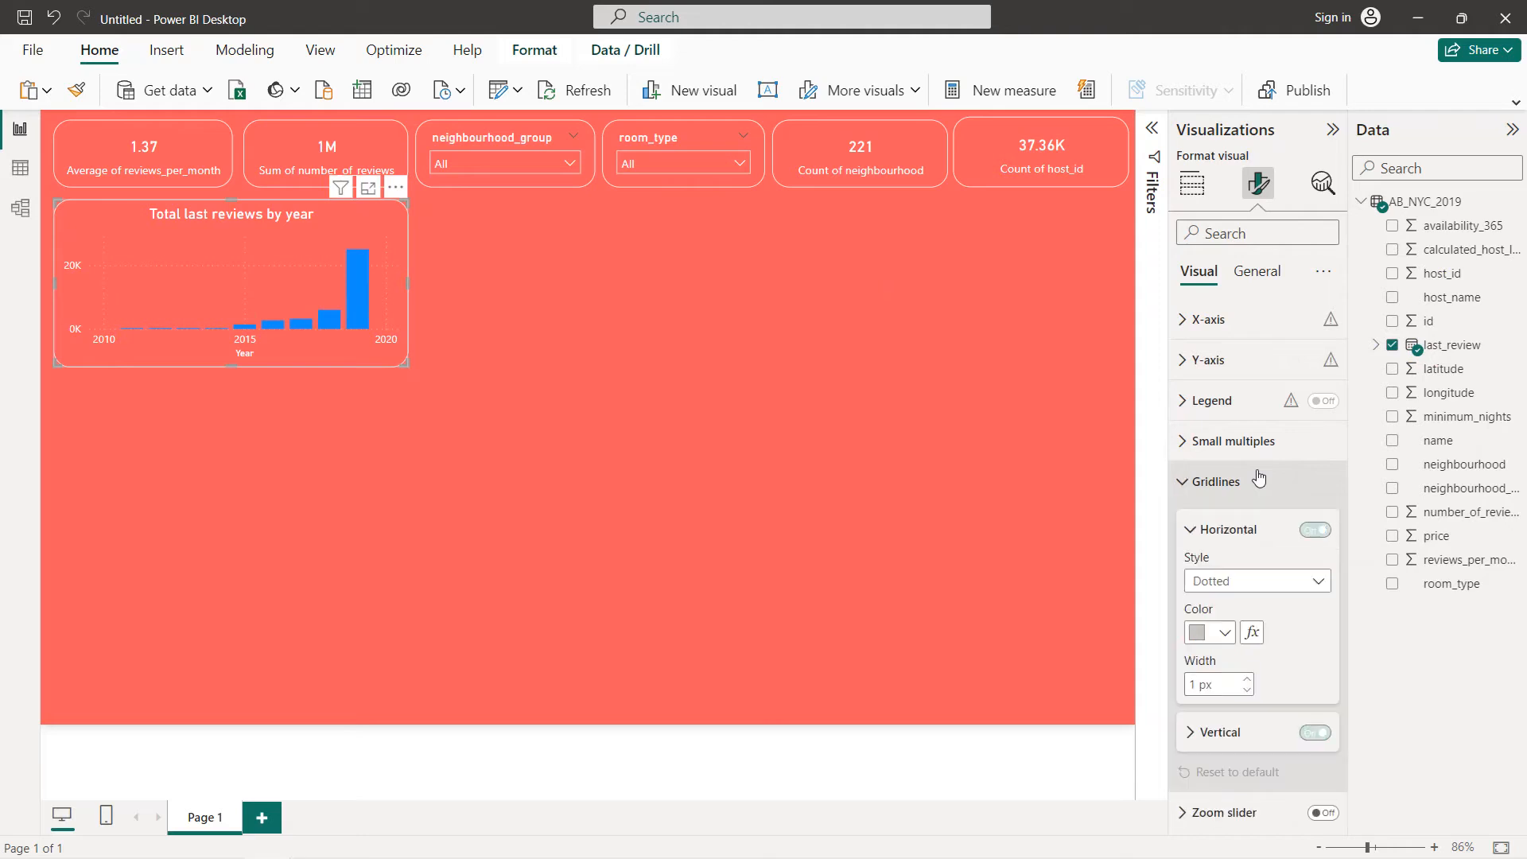
pyautogui.click(1315, 530)
pyautogui.click(1316, 733)
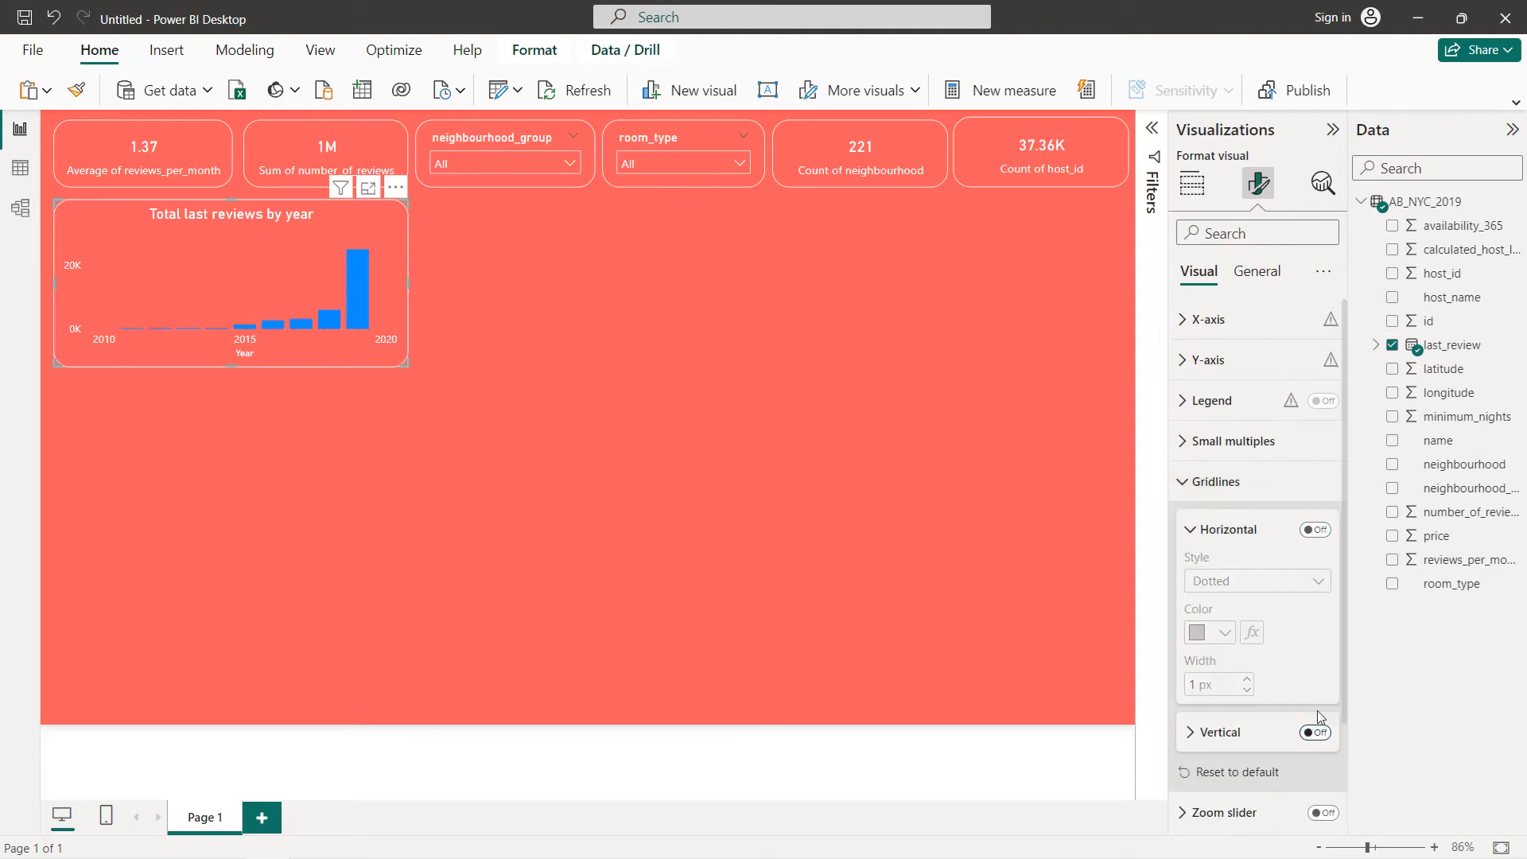
pyautogui.click(1234, 481)
# - Set the color of all columns in the chart to white
pyautogui.click(1229, 563)
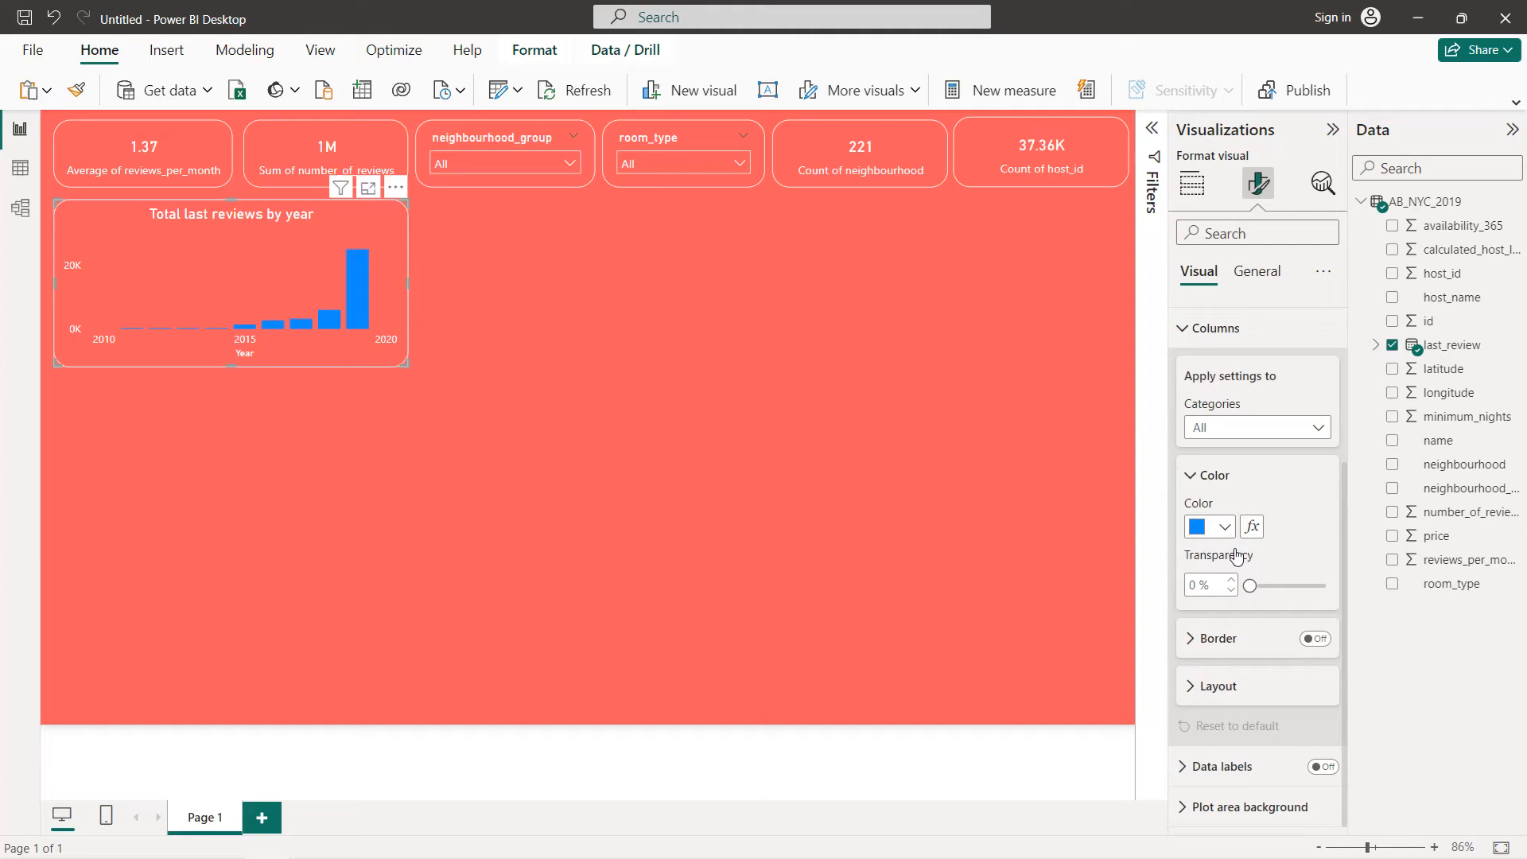
pyautogui.click(1223, 527)
pyautogui.click(1209, 439)
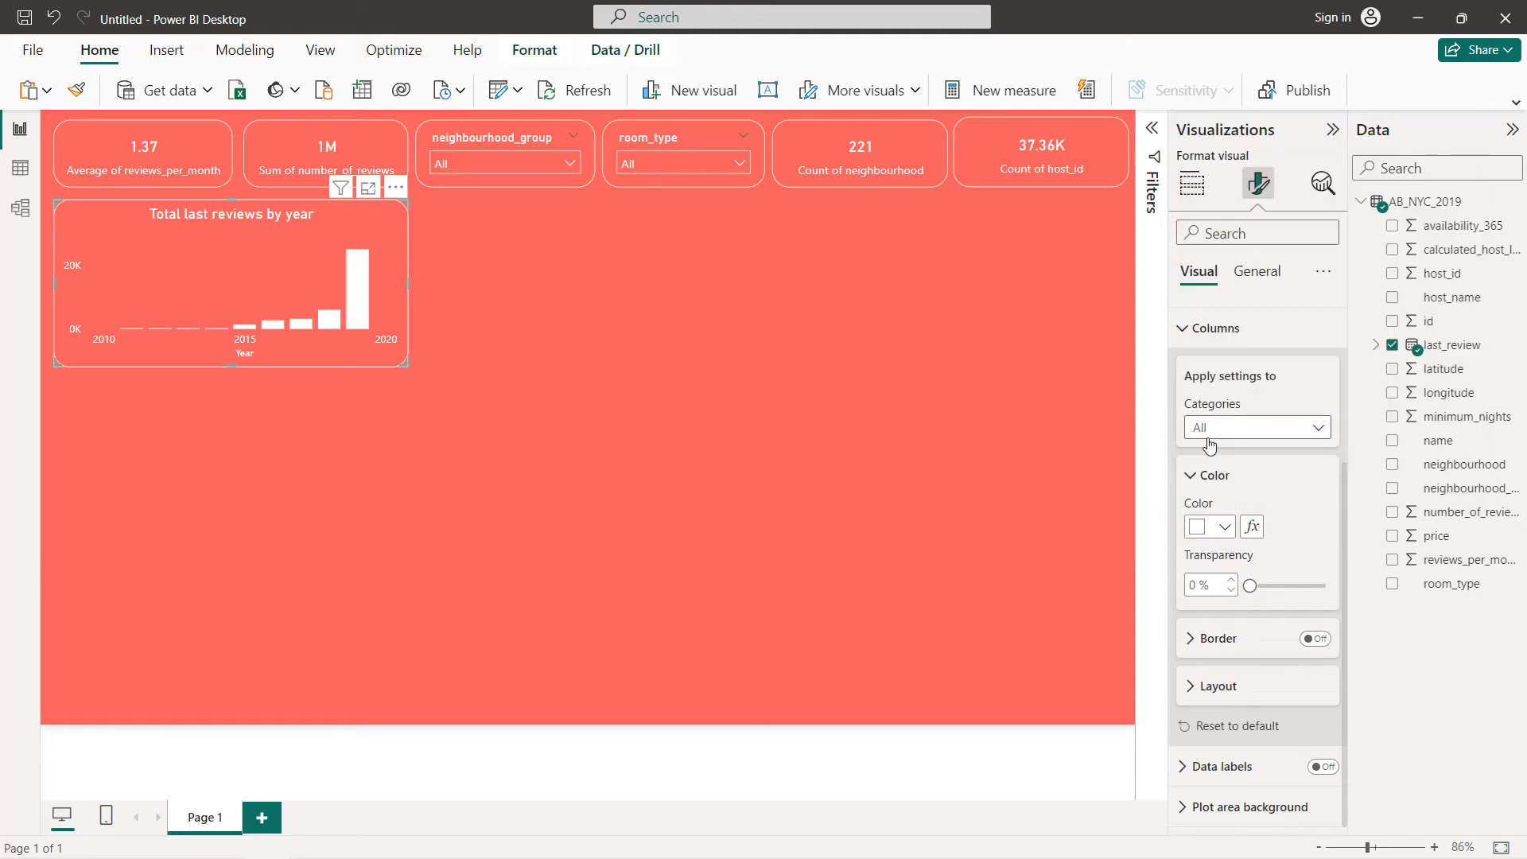
pyautogui.click(1217, 332)
# - Turn on the column chart's data labels and set their value color to white
pyautogui.click(1323, 603)
pyautogui.click(1229, 605)
pyautogui.scroll(-2, 1245, 579)
pyautogui.scroll(-4, 1245, 579)
pyautogui.click(1244, 583)
pyautogui.scroll(-2, 1244, 581)
pyautogui.click(1225, 627)
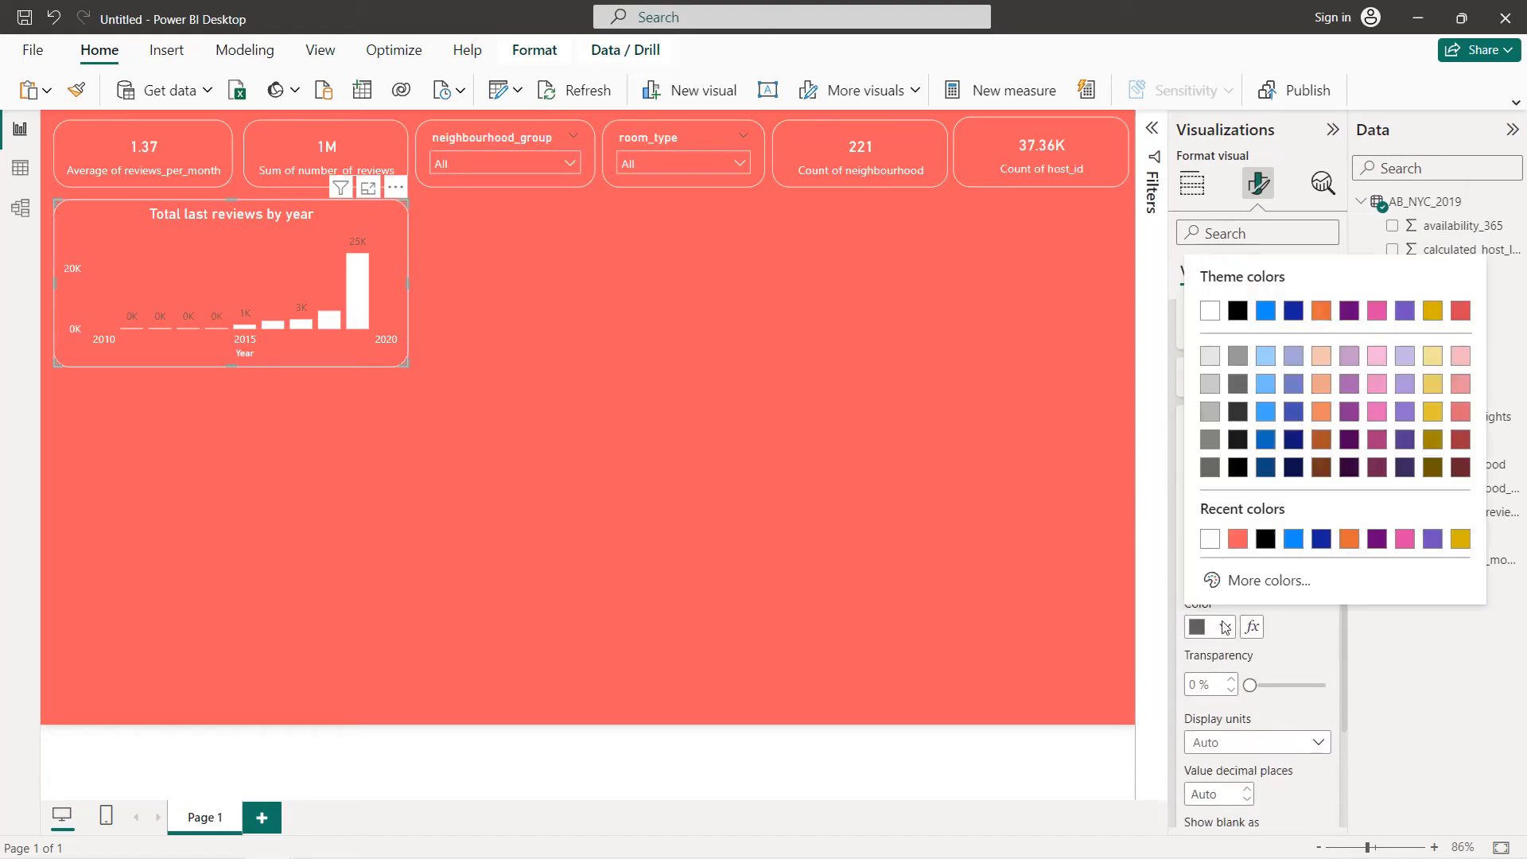
pyautogui.click(1210, 540)
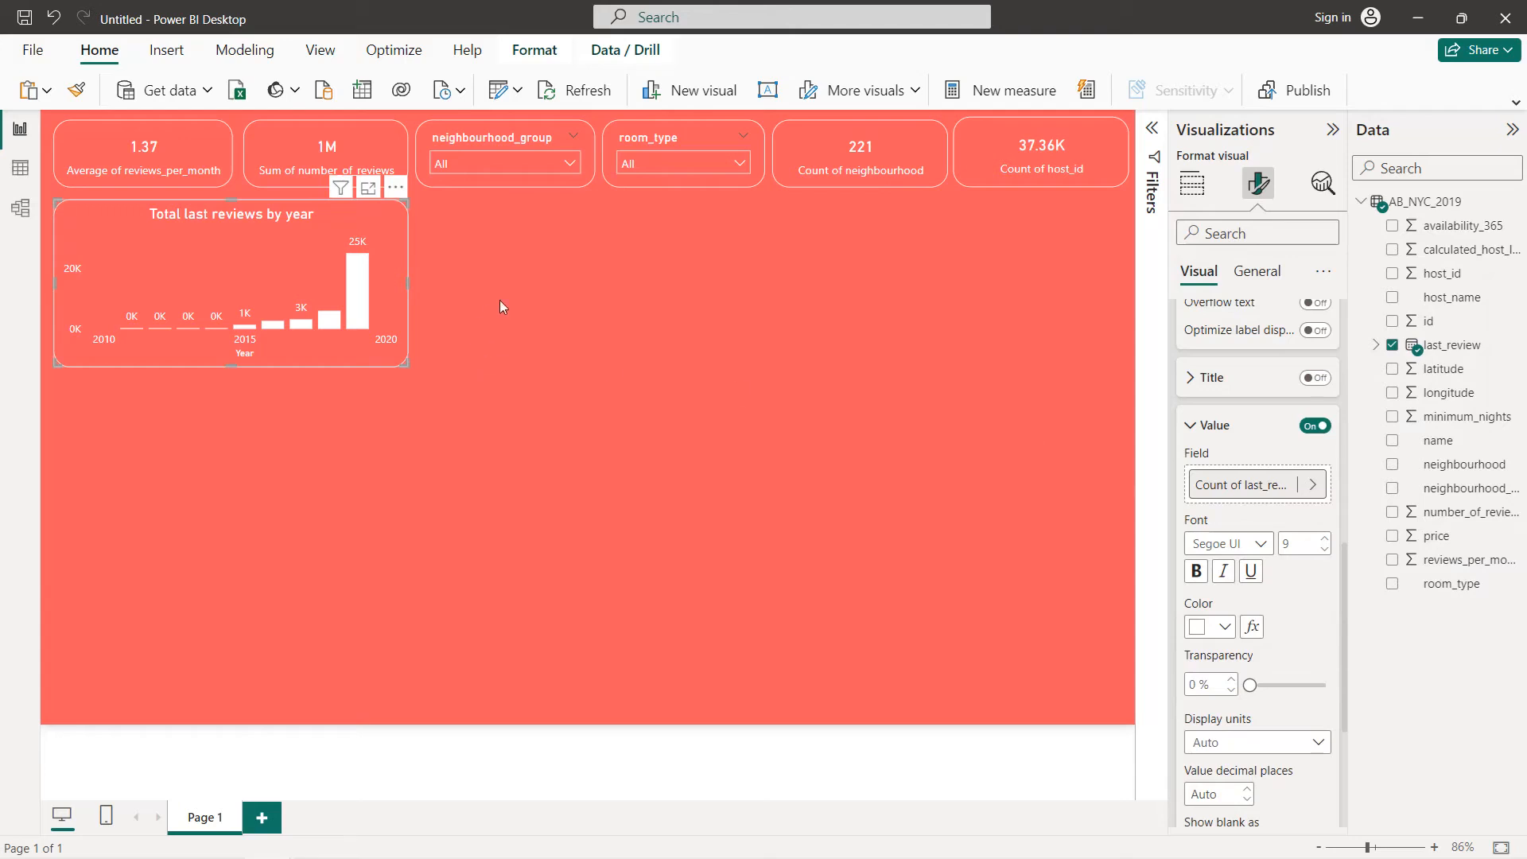
# - Duplicate the yearly reviews chart and place the copy directly below the Count of neighbourhood and Count of host_id cards
pyautogui.moveTo(374, 288)
pyautogui.hotkey('ctrl', 'c')
pyautogui.hotkey('ctrl', 'v')
pyautogui.moveTo(289, 267); pyautogui.dragTo(982, 247)
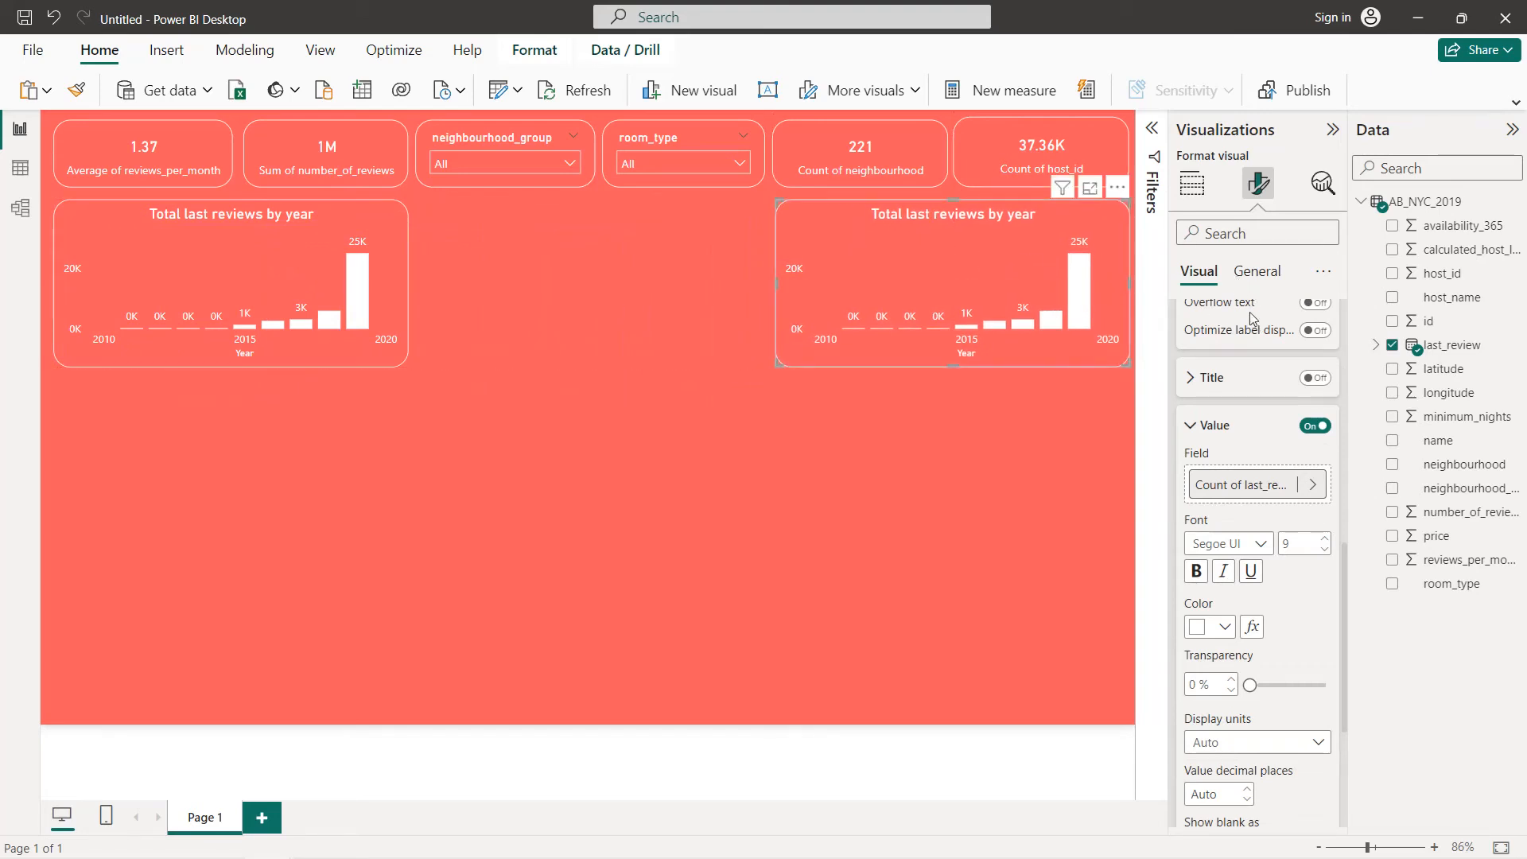
# - Remove the last_review fields from both axes of the copied chart
pyautogui.scroll(5, 1251, 318)
pyautogui.click(1191, 184)
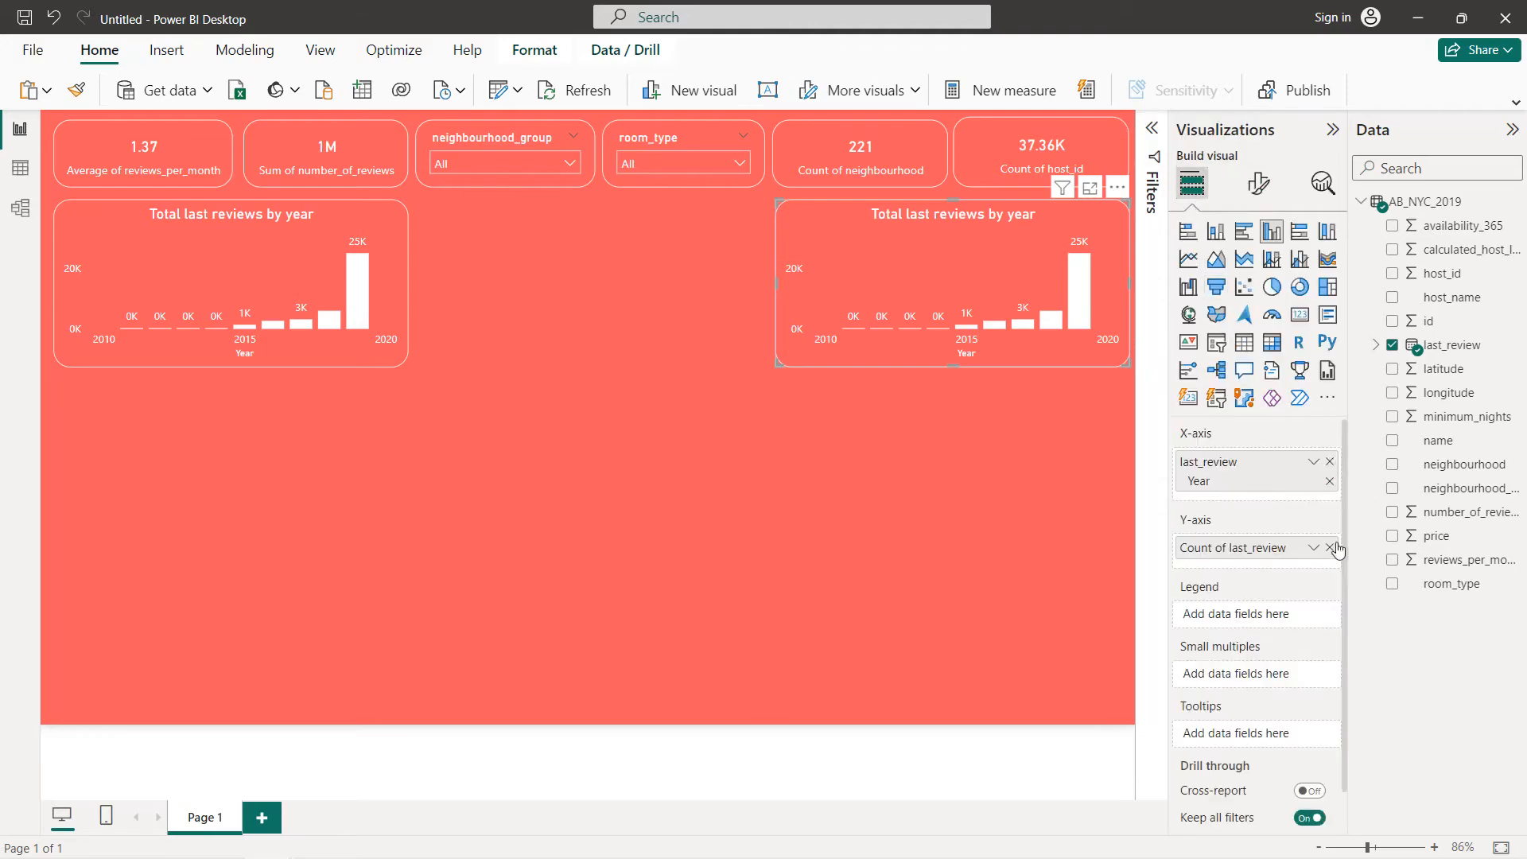
pyautogui.click(1330, 548)
pyautogui.click(1329, 464)
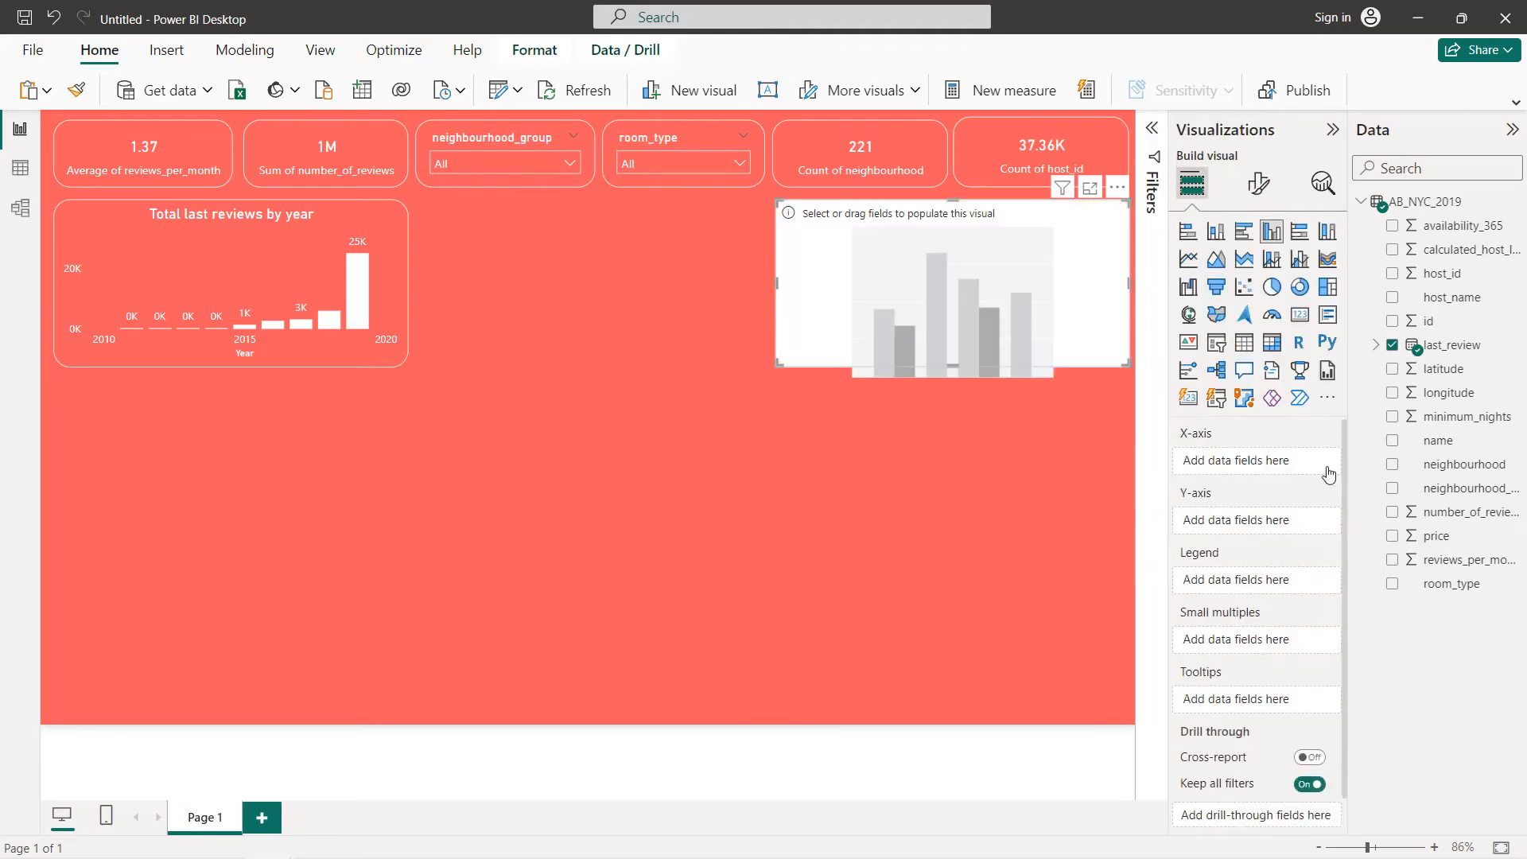
# - Plot the sum of reviews_per_month against last_review in the copied chart, keeping only the Month level of the date hierarchy
pyautogui.click(1392, 346)
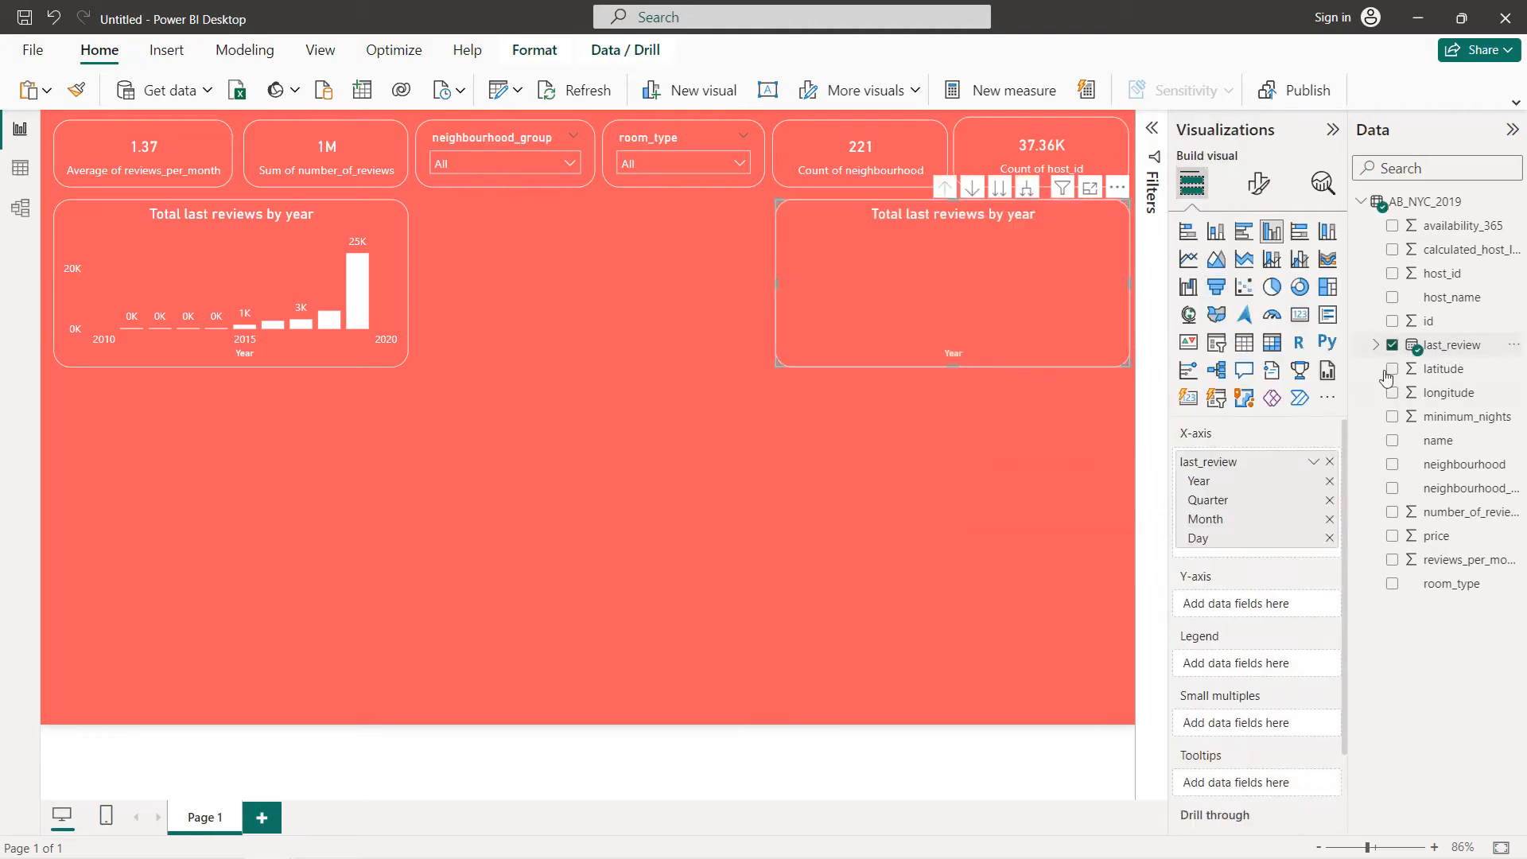
pyautogui.click(1330, 538)
pyautogui.click(1330, 500)
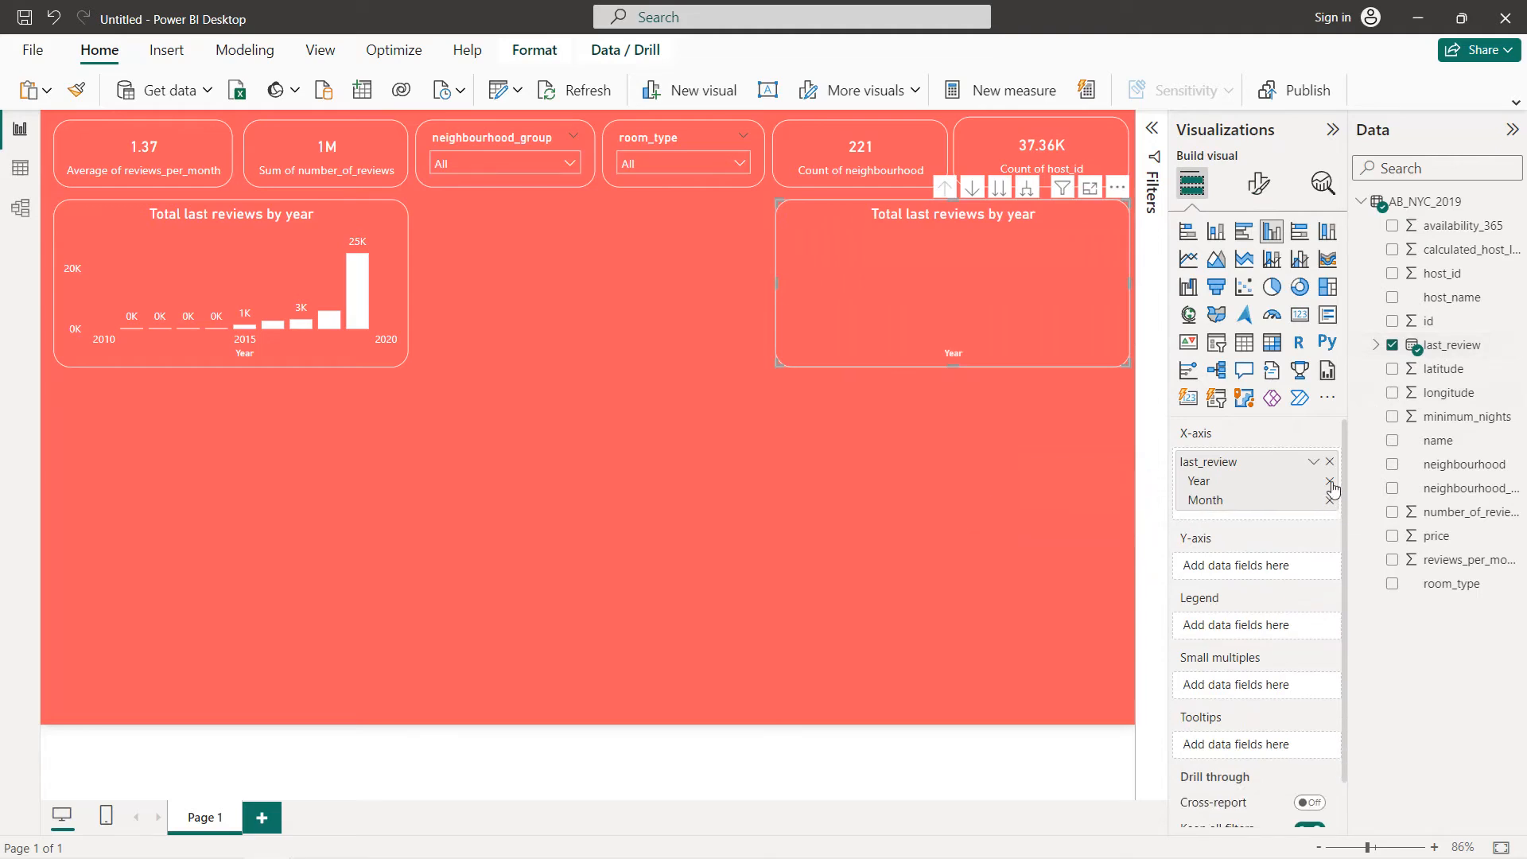
pyautogui.click(1330, 482)
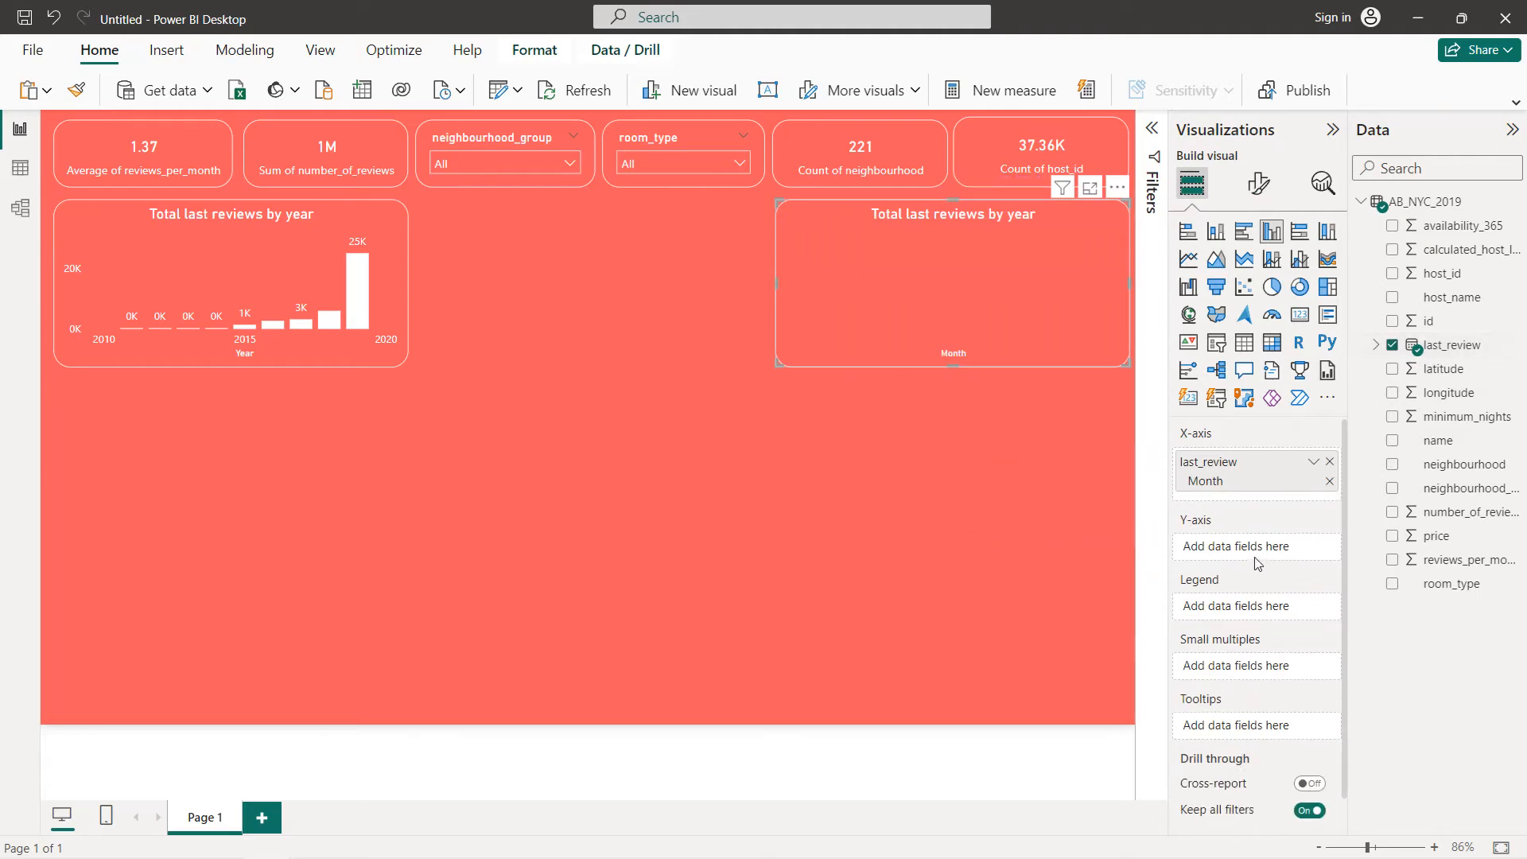
pyautogui.click(1392, 561)
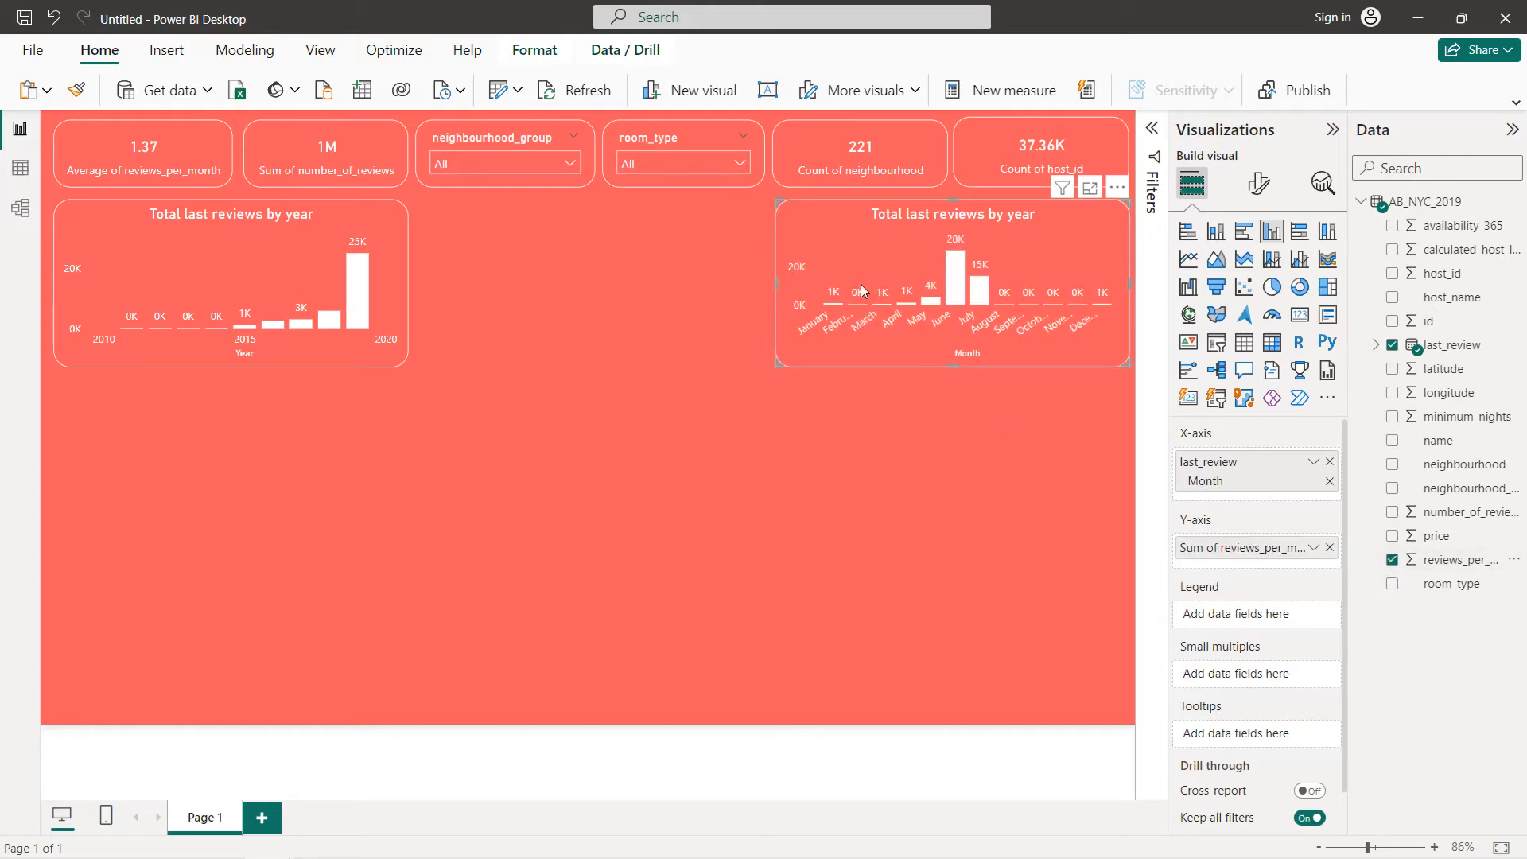
# - Change the copied chart's title text to "Total reviews by month"
pyautogui.click(1259, 183)
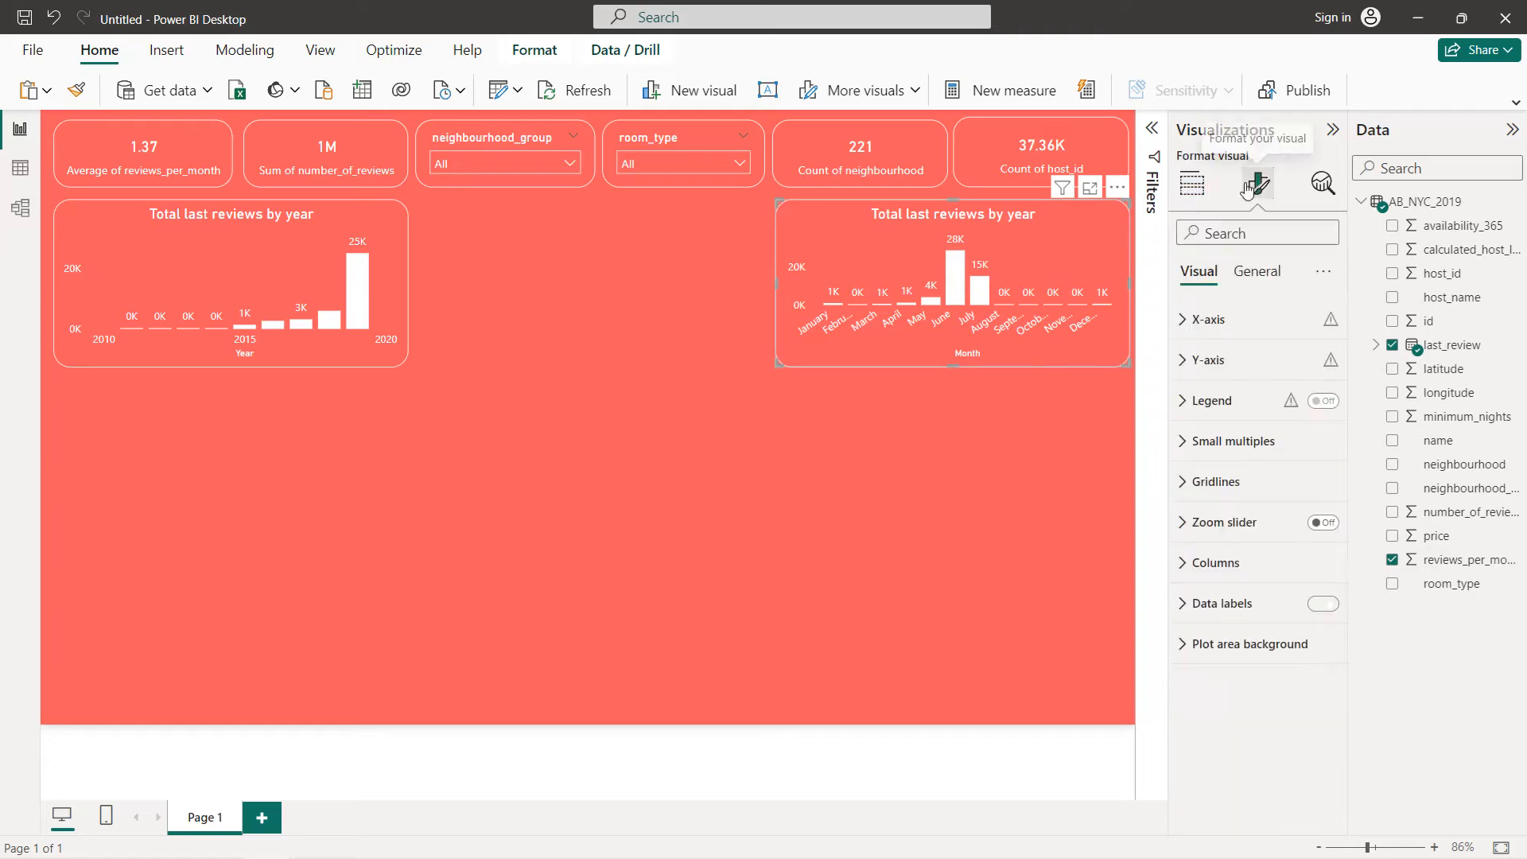
pyautogui.click(1265, 273)
pyautogui.click(1244, 361)
pyautogui.click(1253, 458)
pyautogui.press('BackSpace')
pyautogui.press('BackSpace')
pyautogui.press('BackSpace')
pyautogui.press('BackSpace')
pyautogui.press('BackSpace')
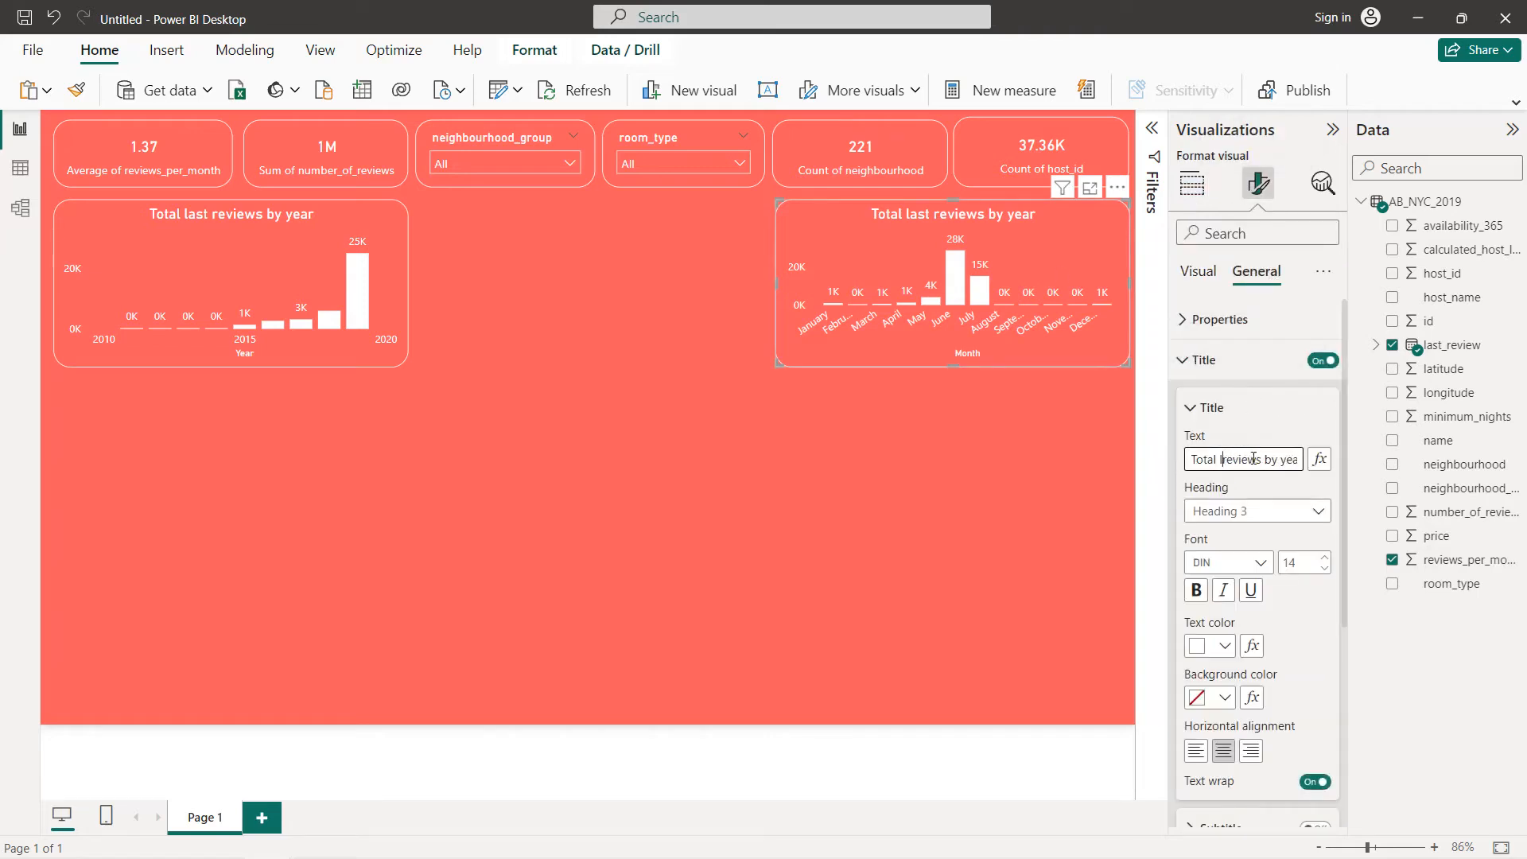
pyautogui.write('month')
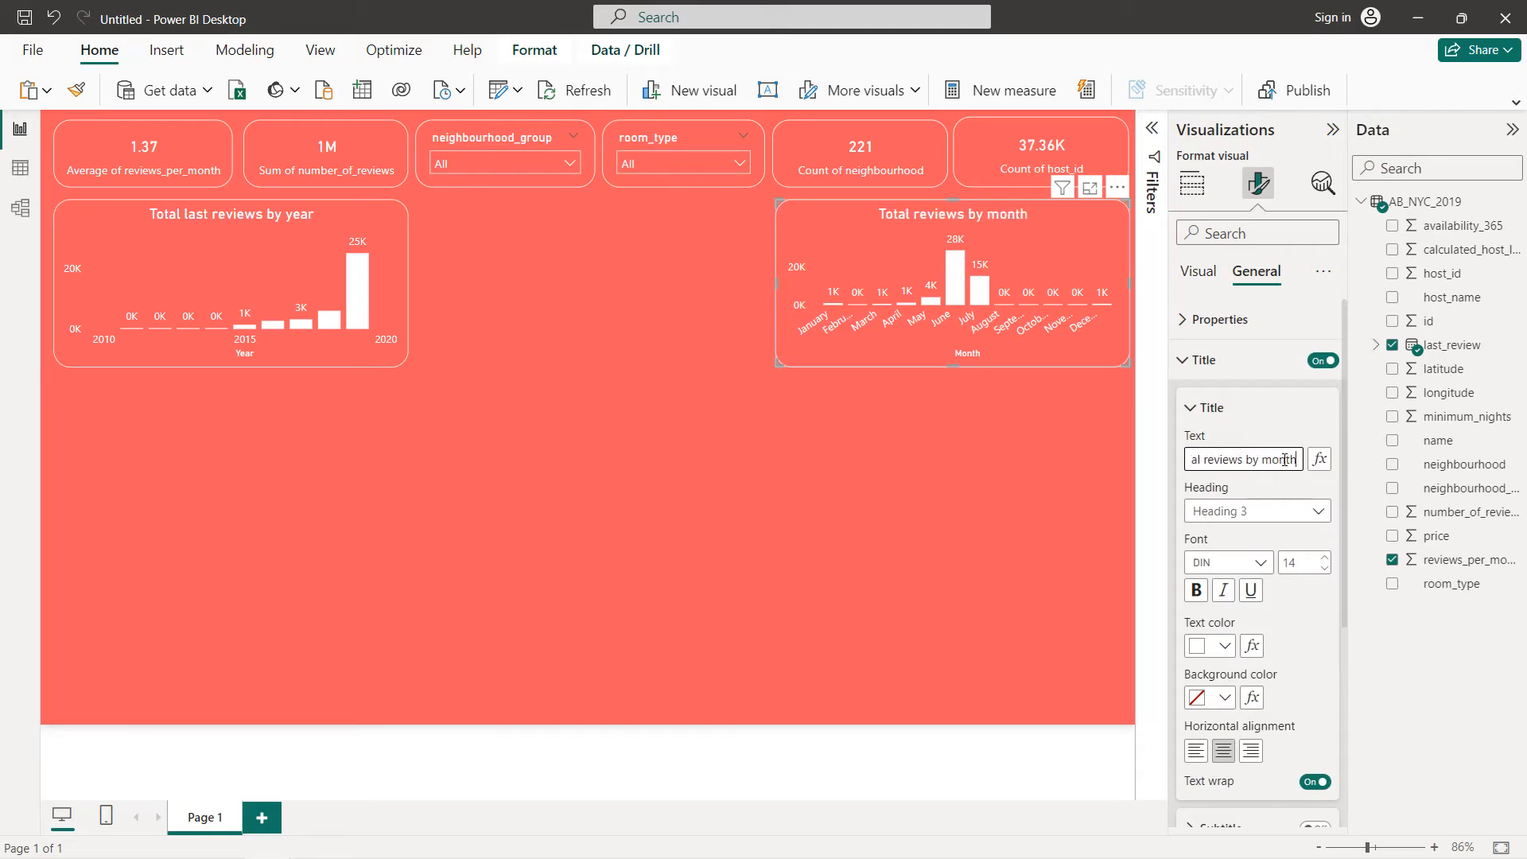
pyautogui.click(942, 479)
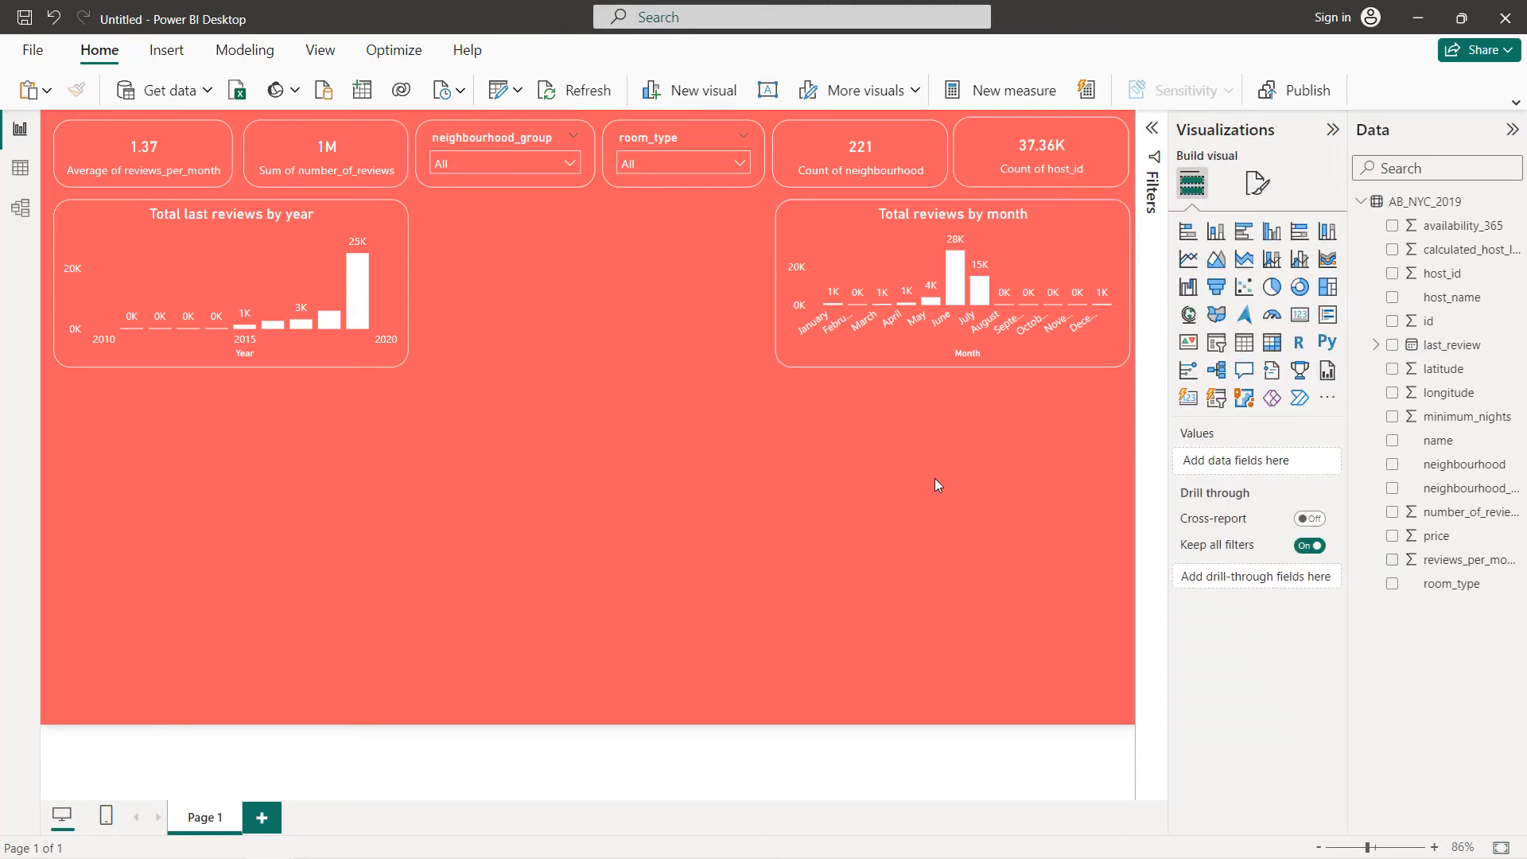
# - Make the titles of the monthly and yearly reviews charts bold
pyautogui.click(900, 232)
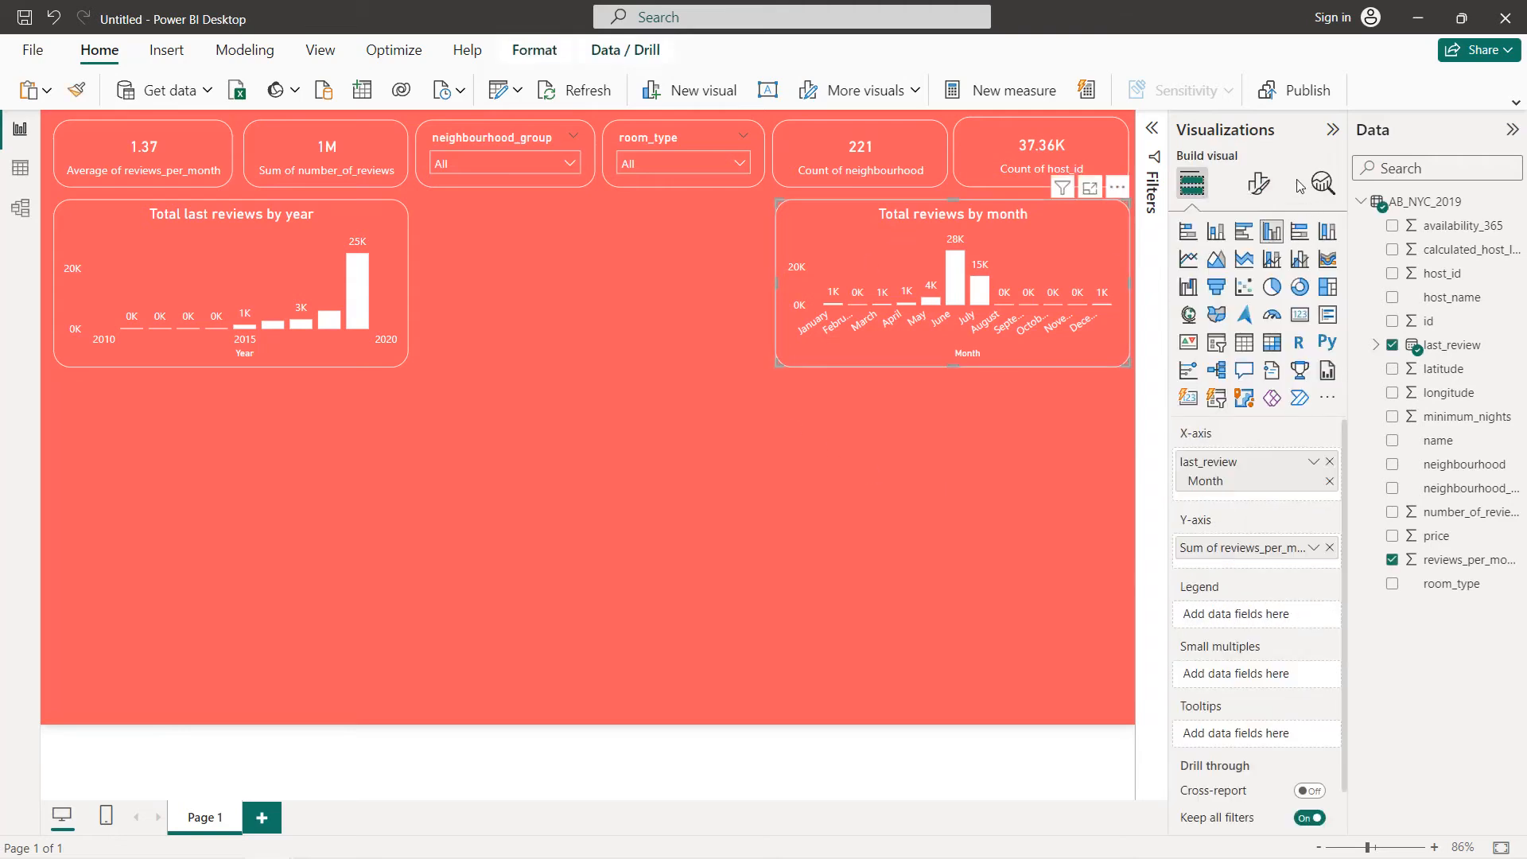
pyautogui.click(1258, 183)
pyautogui.click(1256, 272)
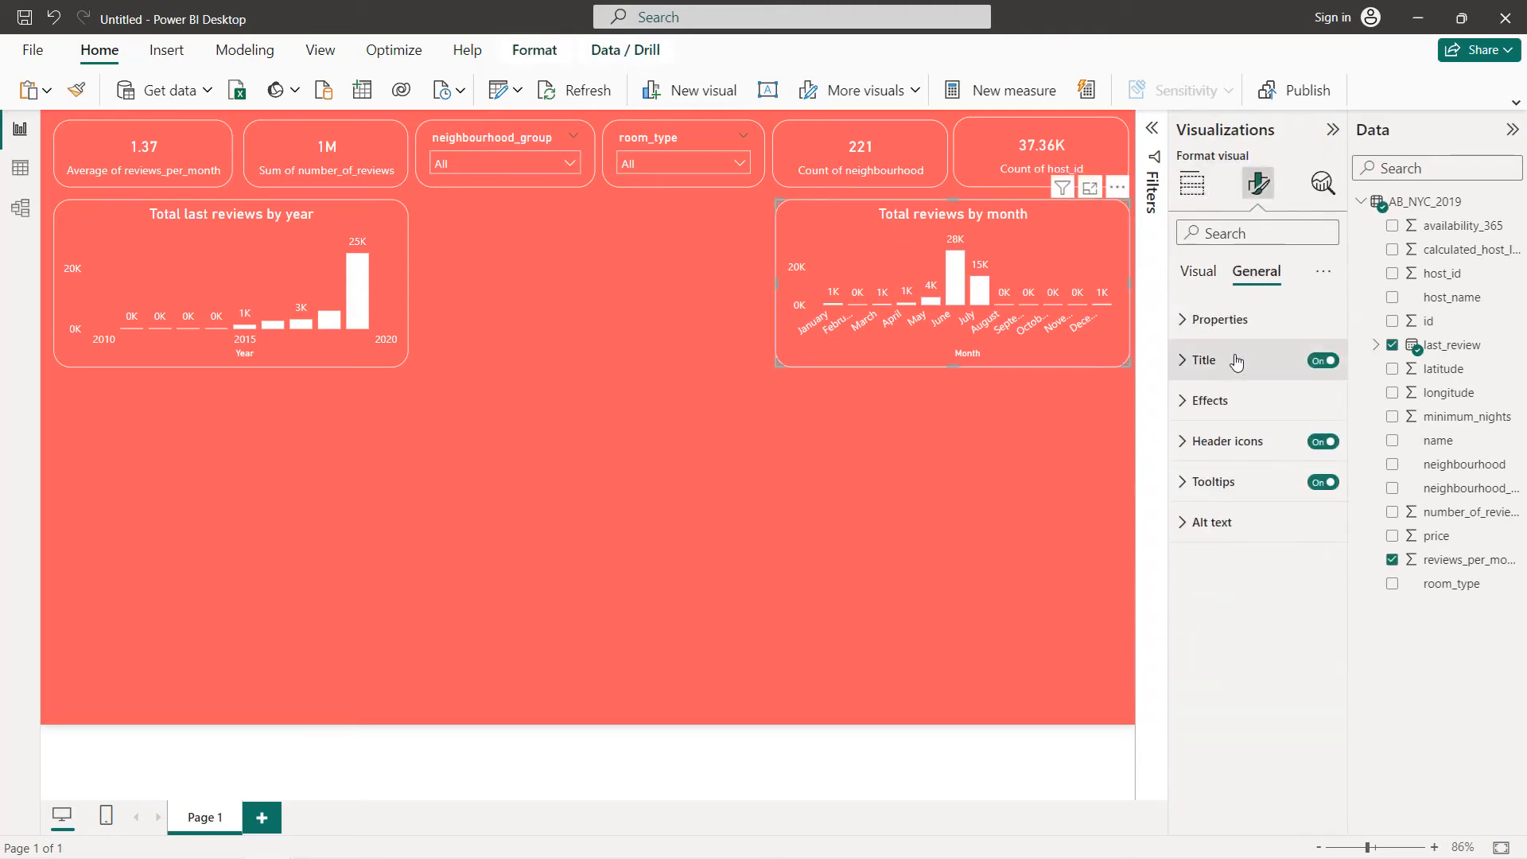
pyautogui.click(1238, 360)
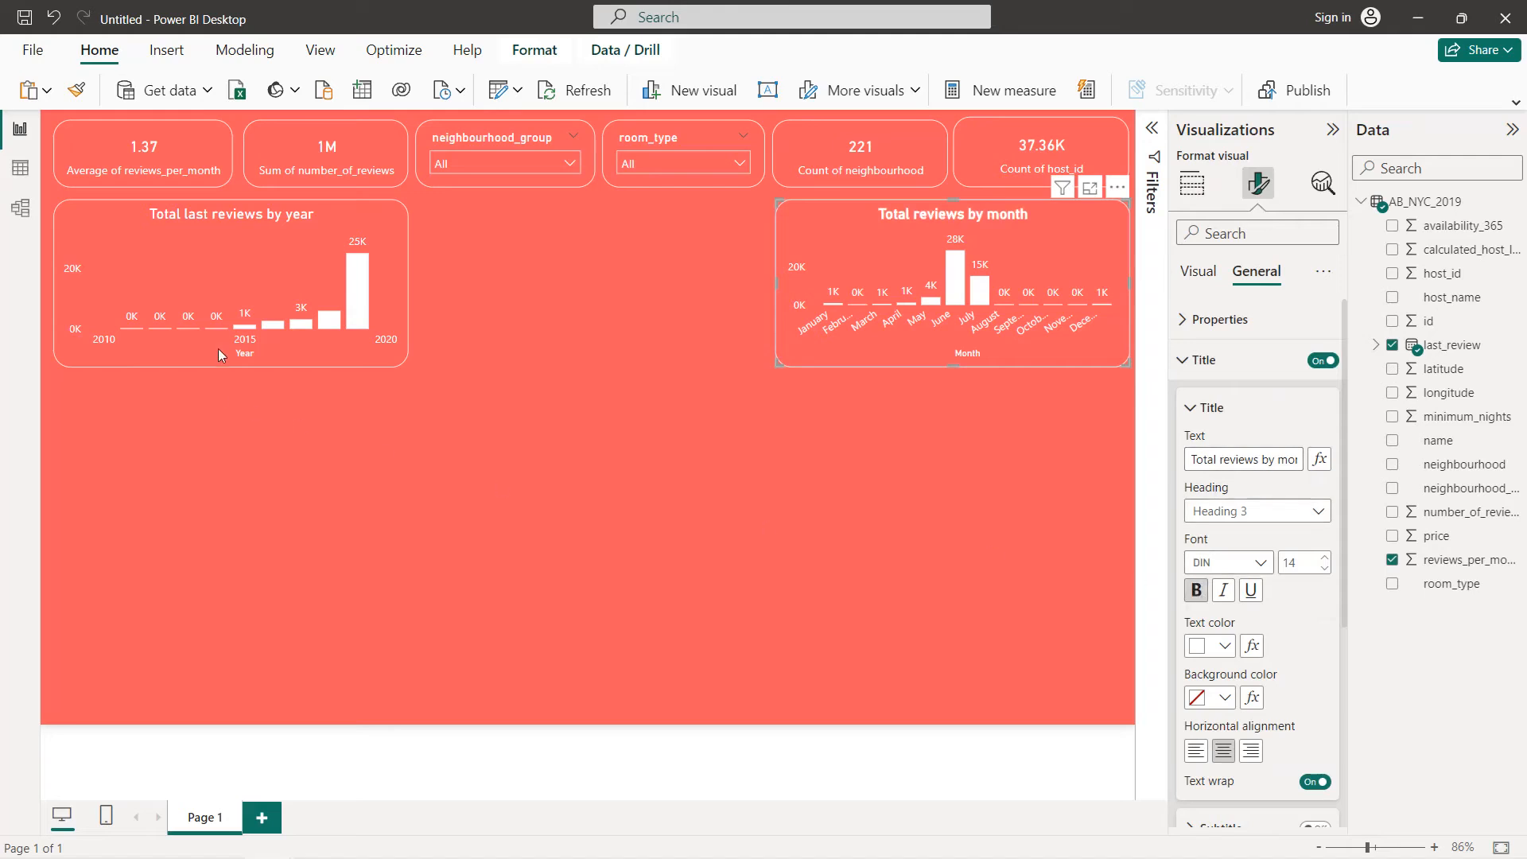
pyautogui.click(225, 269)
pyautogui.click(1197, 592)
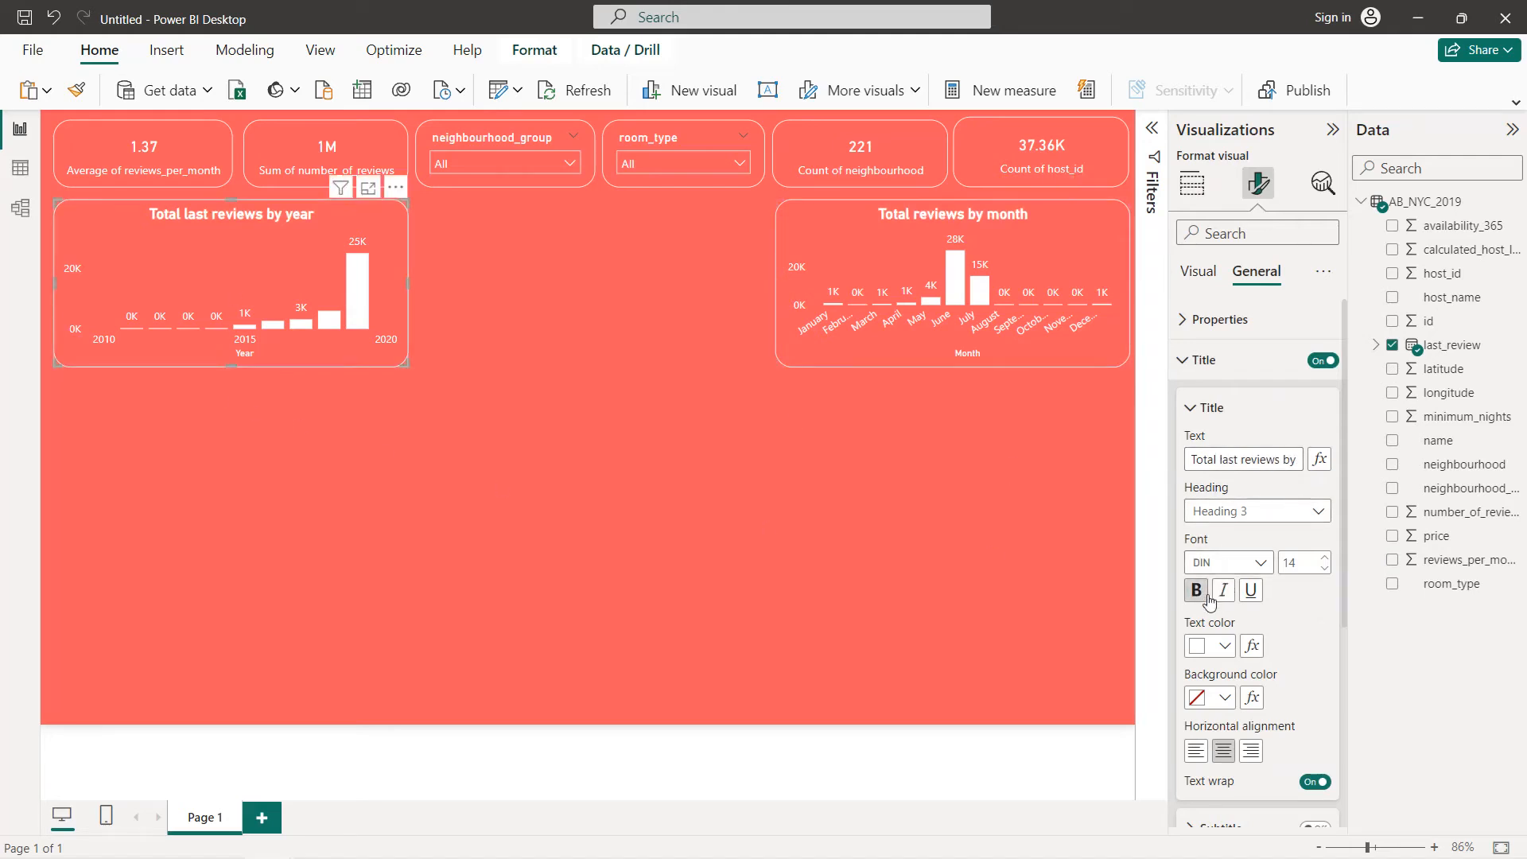
# - Set the font size of the monthly chart's X-axis values to 8
pyautogui.click(851, 264)
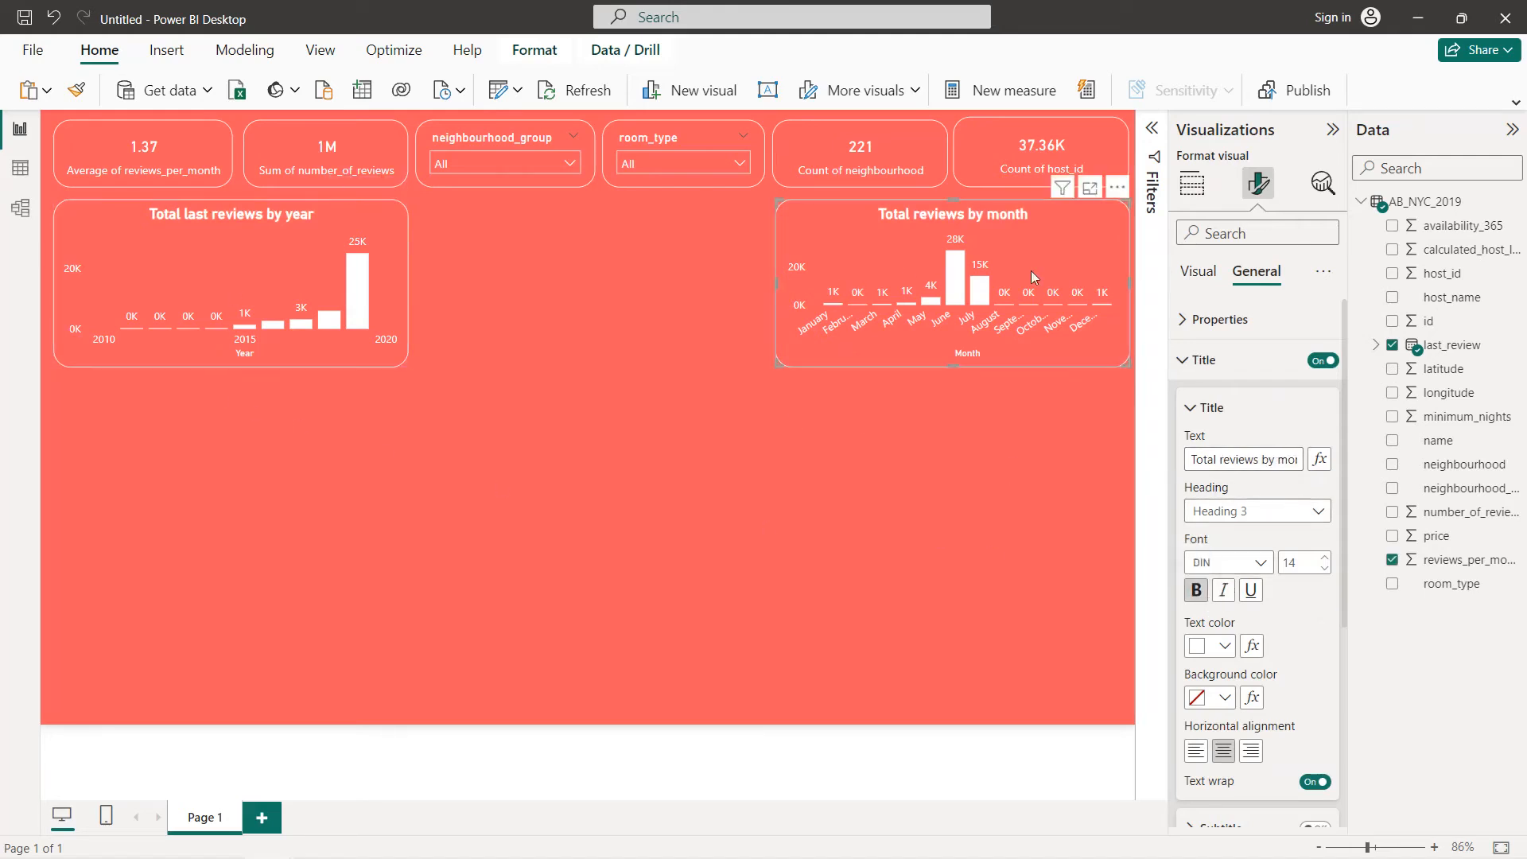
pyautogui.click(1199, 271)
pyautogui.click(1207, 319)
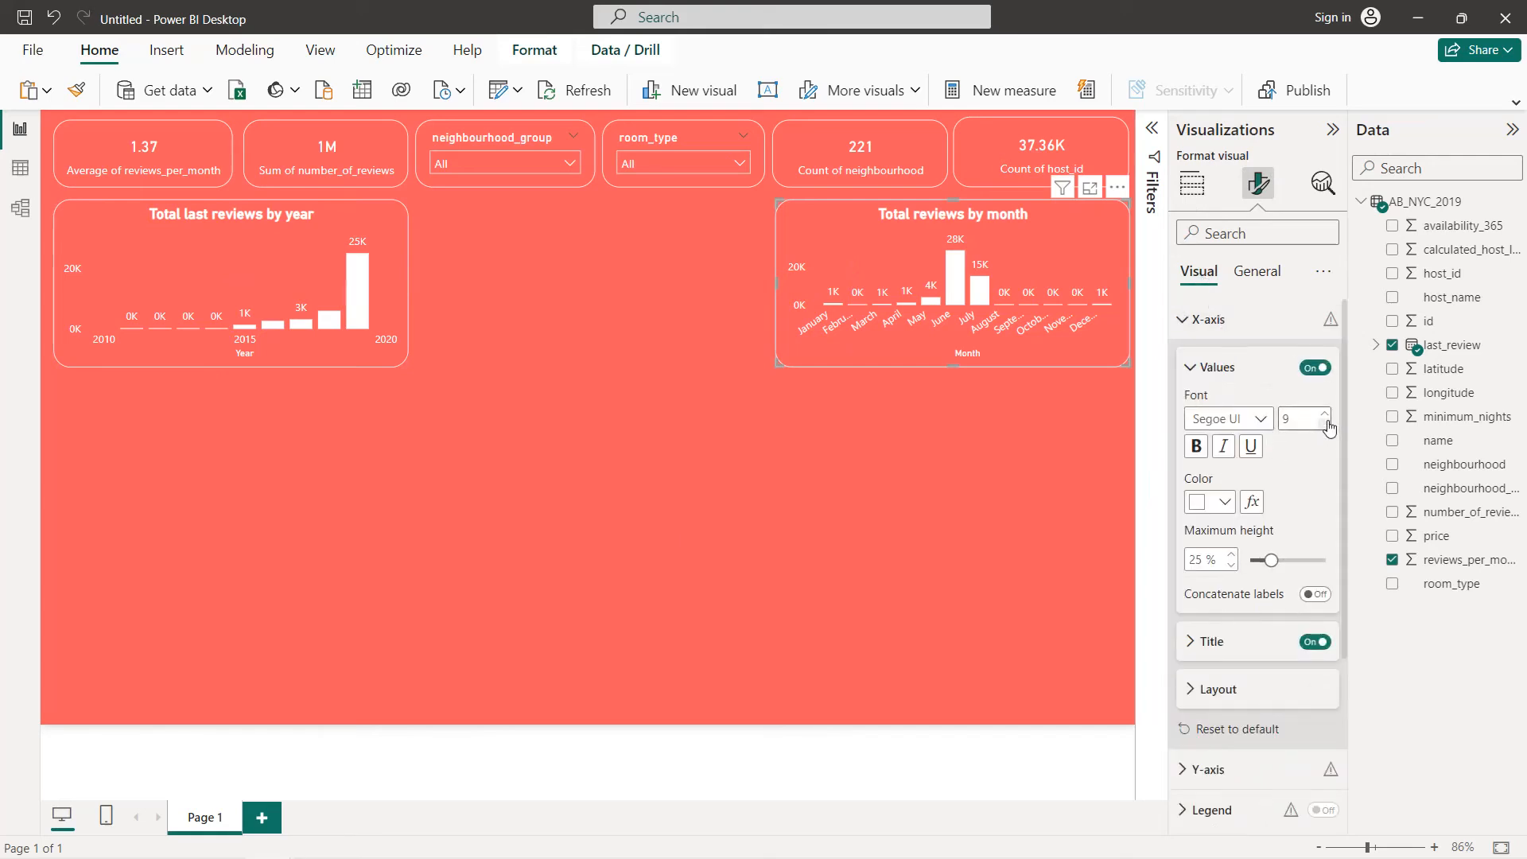
pyautogui.click(1327, 424)
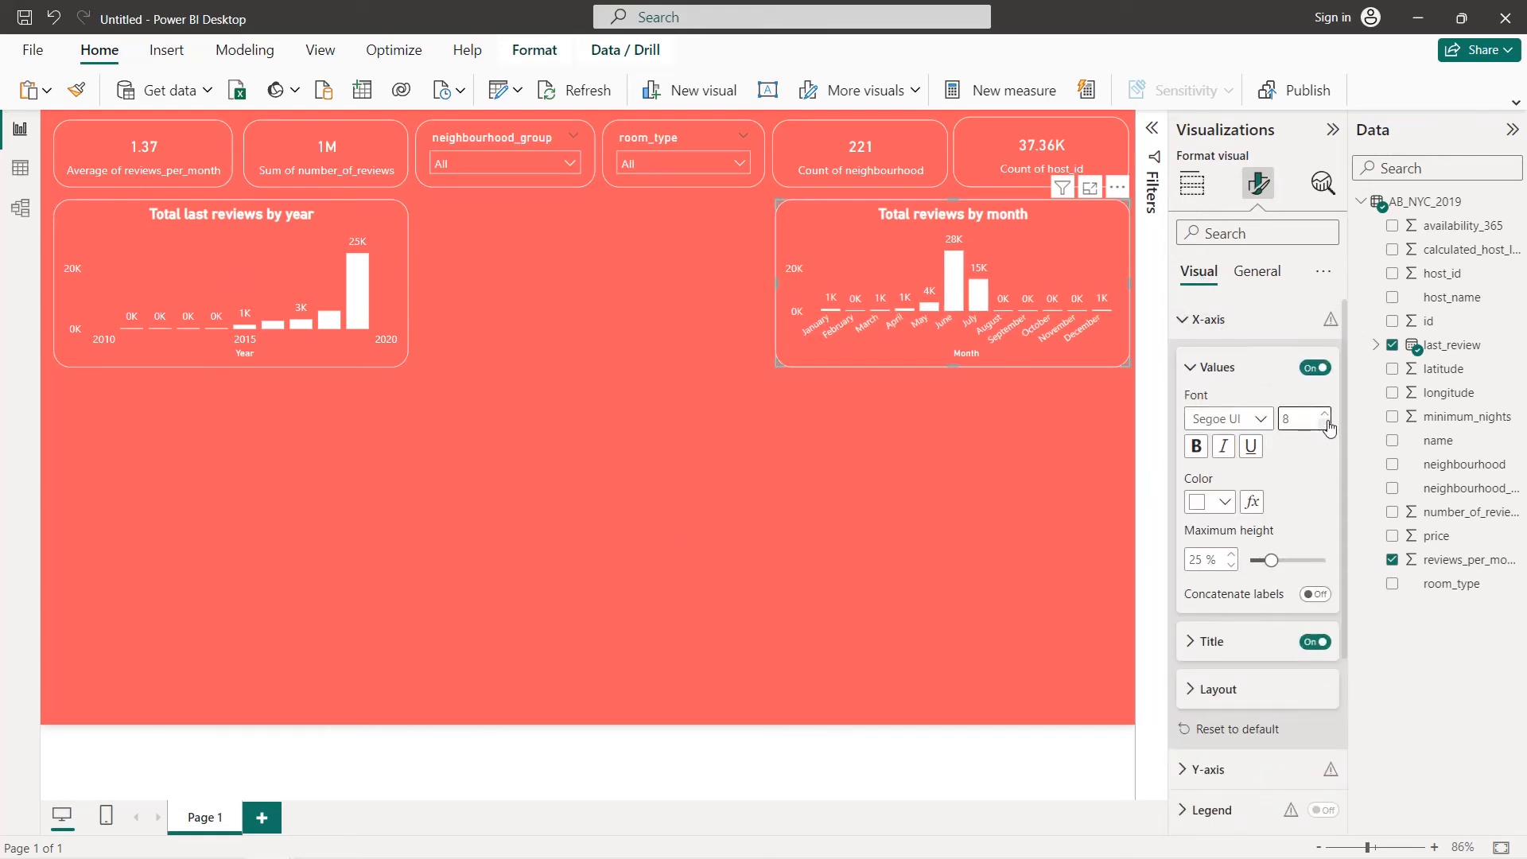
pyautogui.click(871, 409)
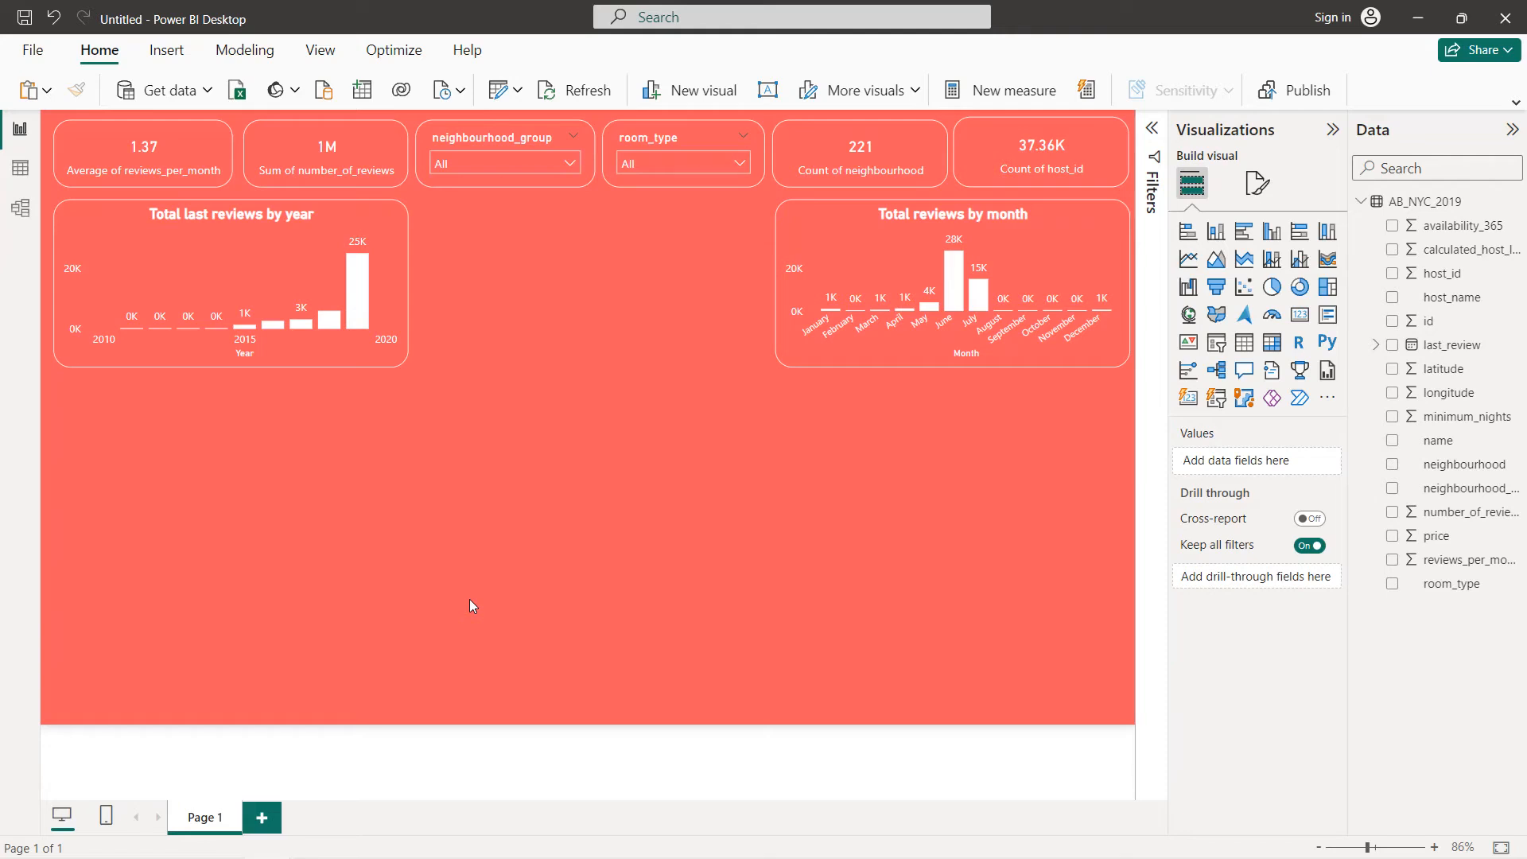
# - Duplicate the yearly reviews chart and place the copy in the gap between the two charts, below the slicers
pyautogui.click(288, 282)
pyautogui.hotkey('ctrl', 'c')
pyautogui.hotkey('ctrl', 'v')
pyautogui.moveTo(297, 280); pyautogui.dragTo(640, 265)
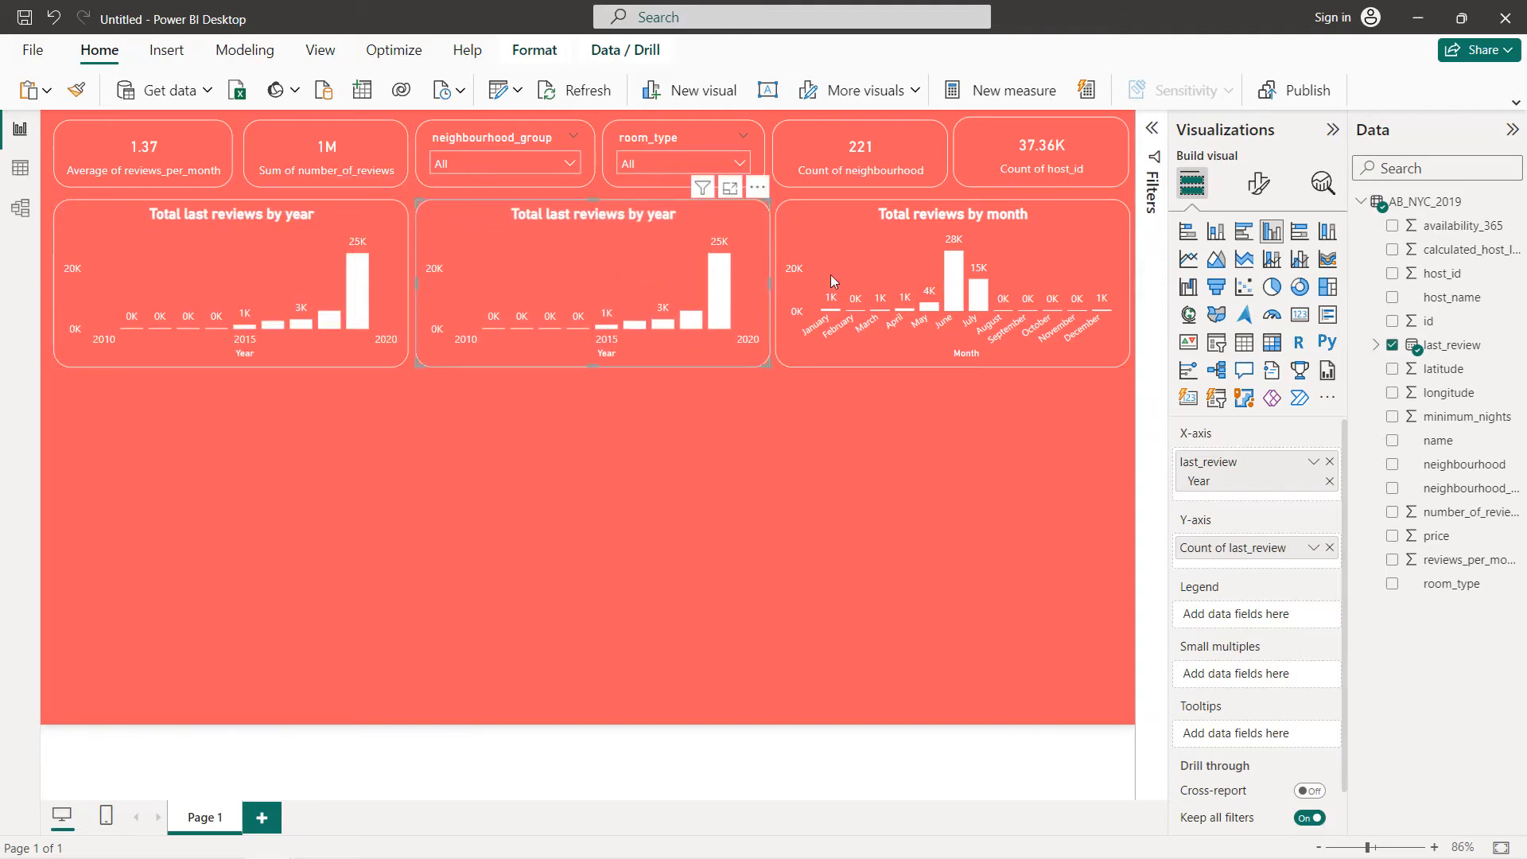
# - Convert the middle copy to a clustered bar chart, replacing its last_review fields with neighbourhood_group on the Y-axis and count of name on the X-axis
pyautogui.click(1246, 235)
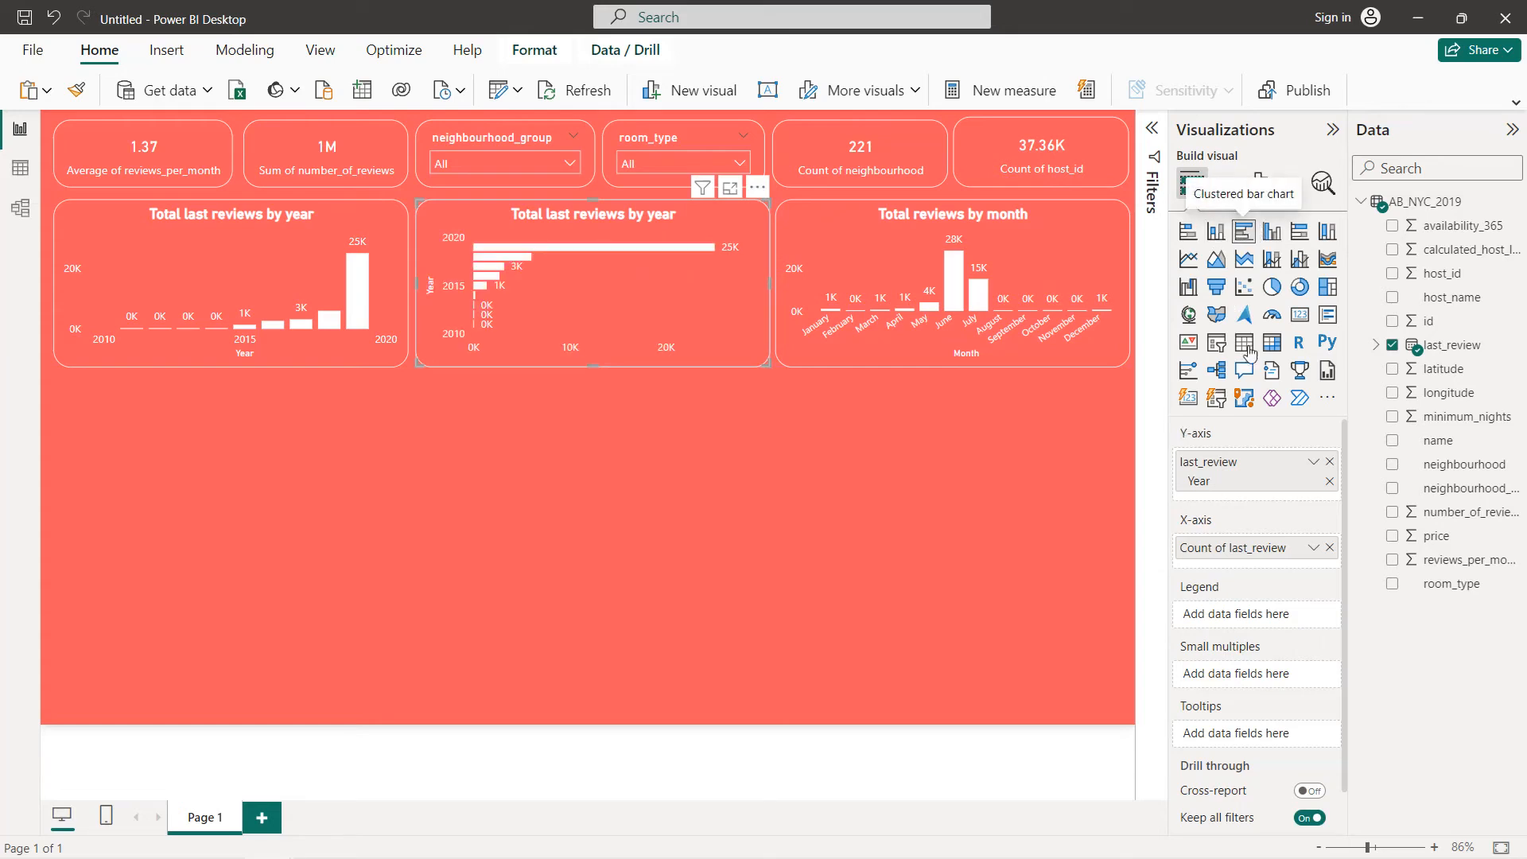
pyautogui.click(1329, 463)
pyautogui.click(1330, 522)
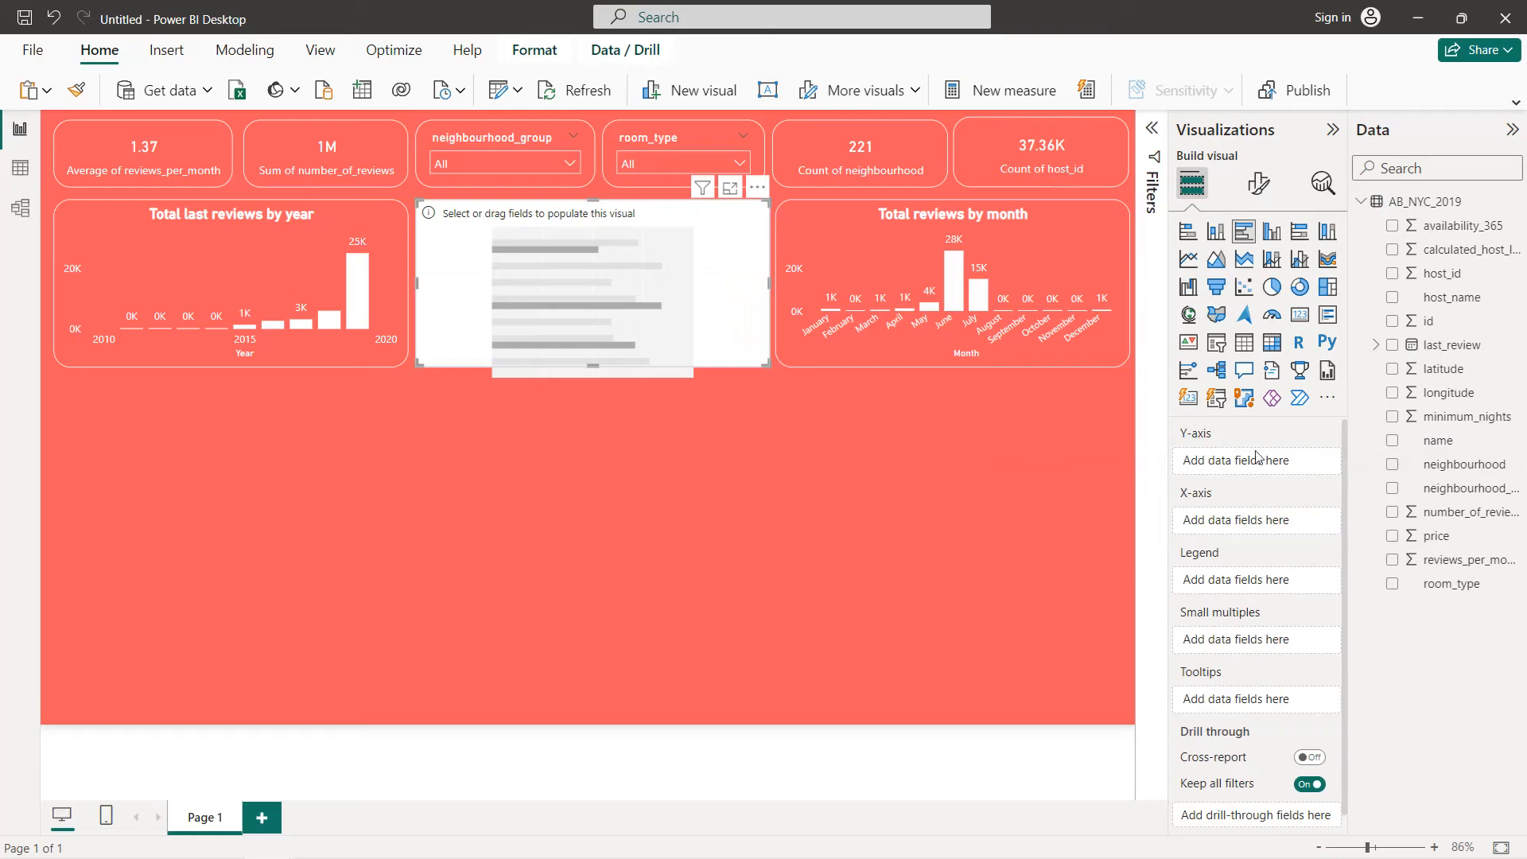
pyautogui.moveTo(1431, 489); pyautogui.dragTo(1270, 470)
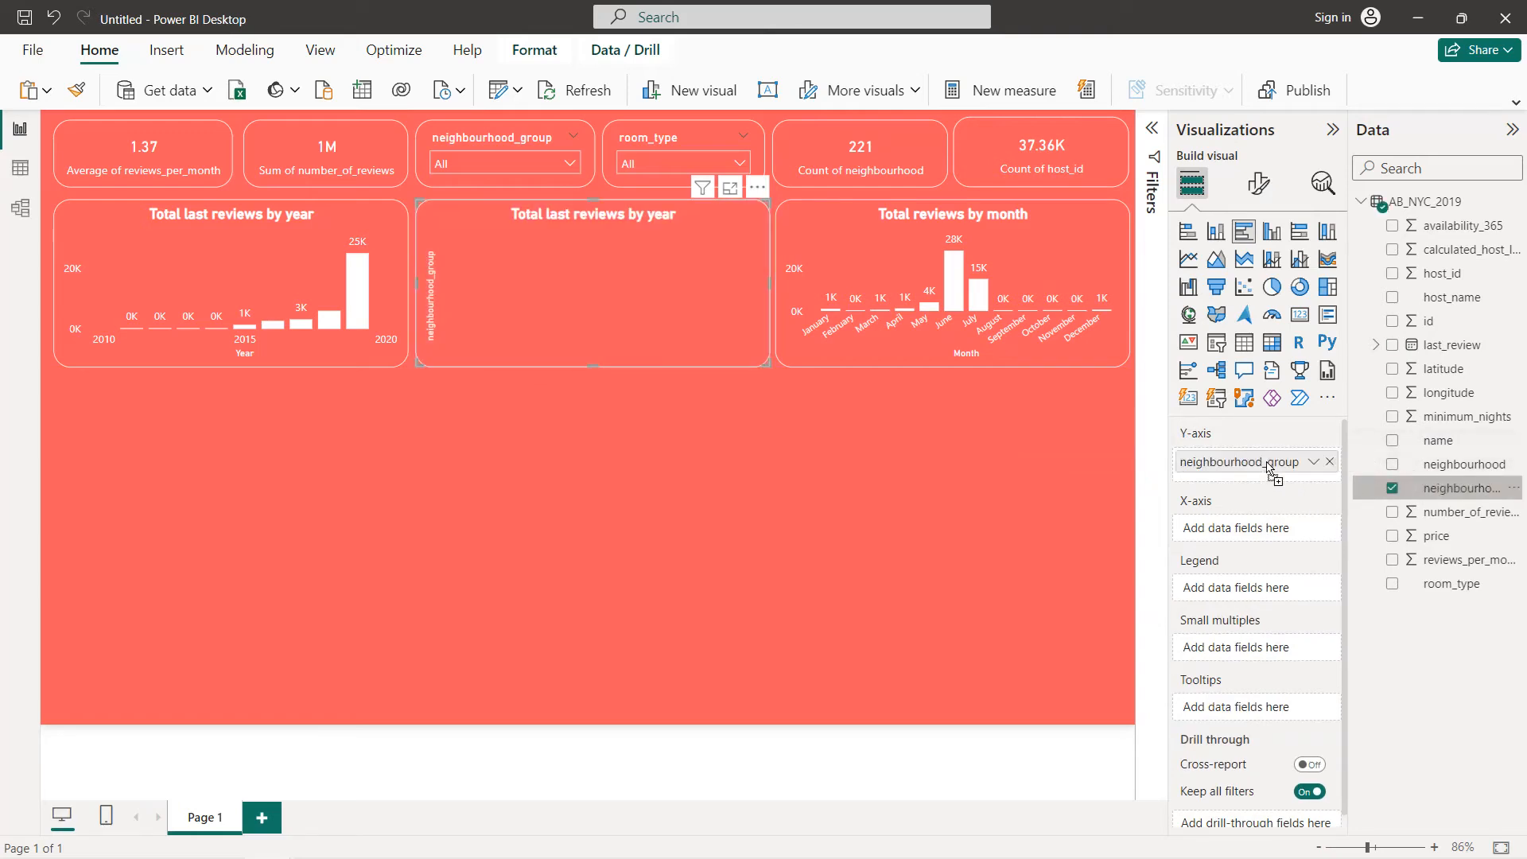
pyautogui.moveTo(1436, 448); pyautogui.dragTo(1274, 535)
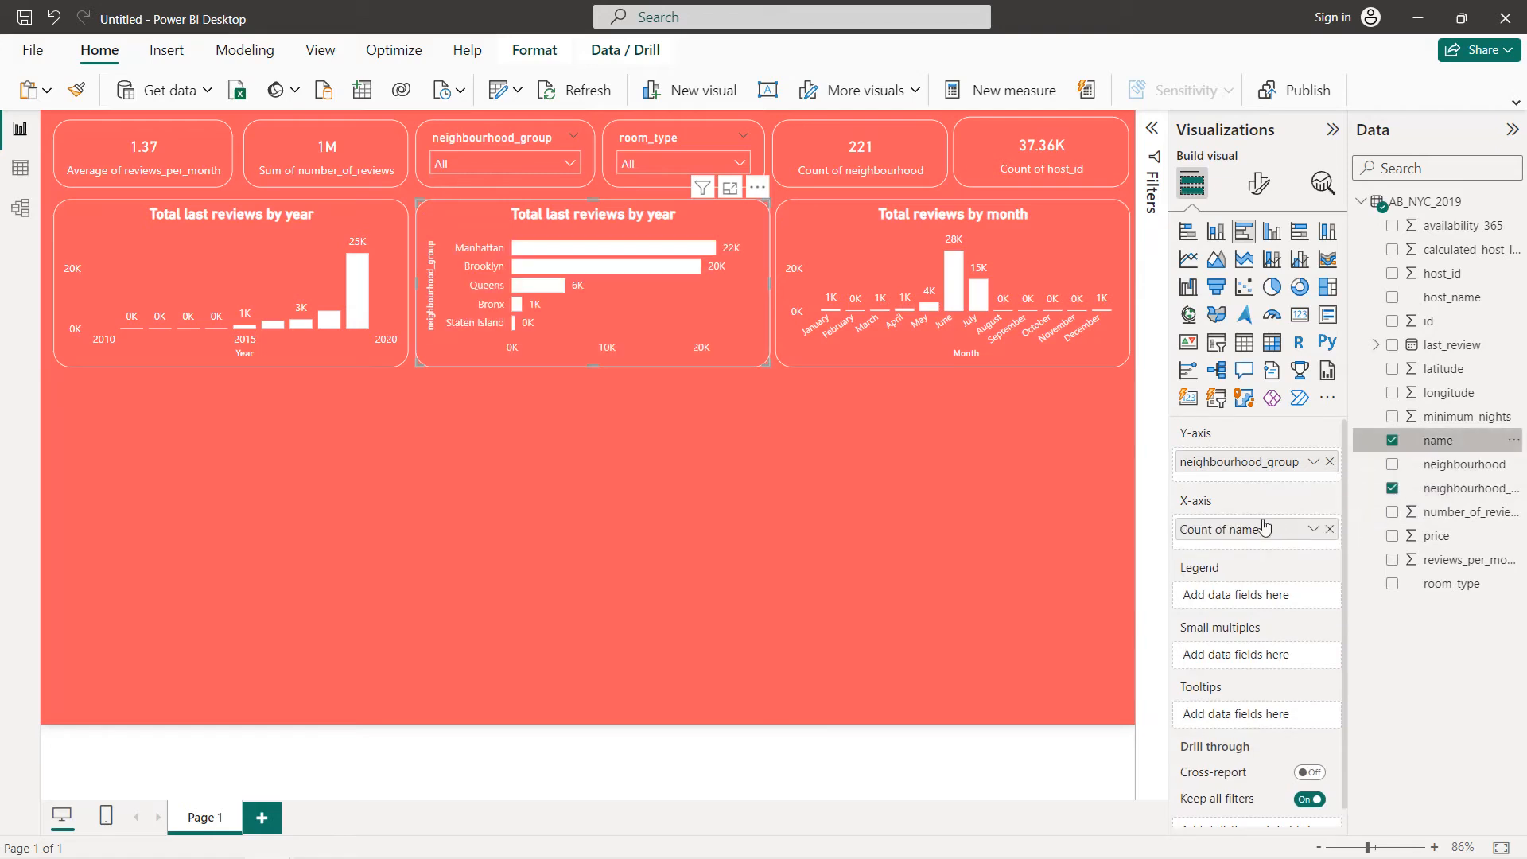
# - Turn off the Y-axis title of the middle neighbourhood_group bar chart
pyautogui.click(1265, 187)
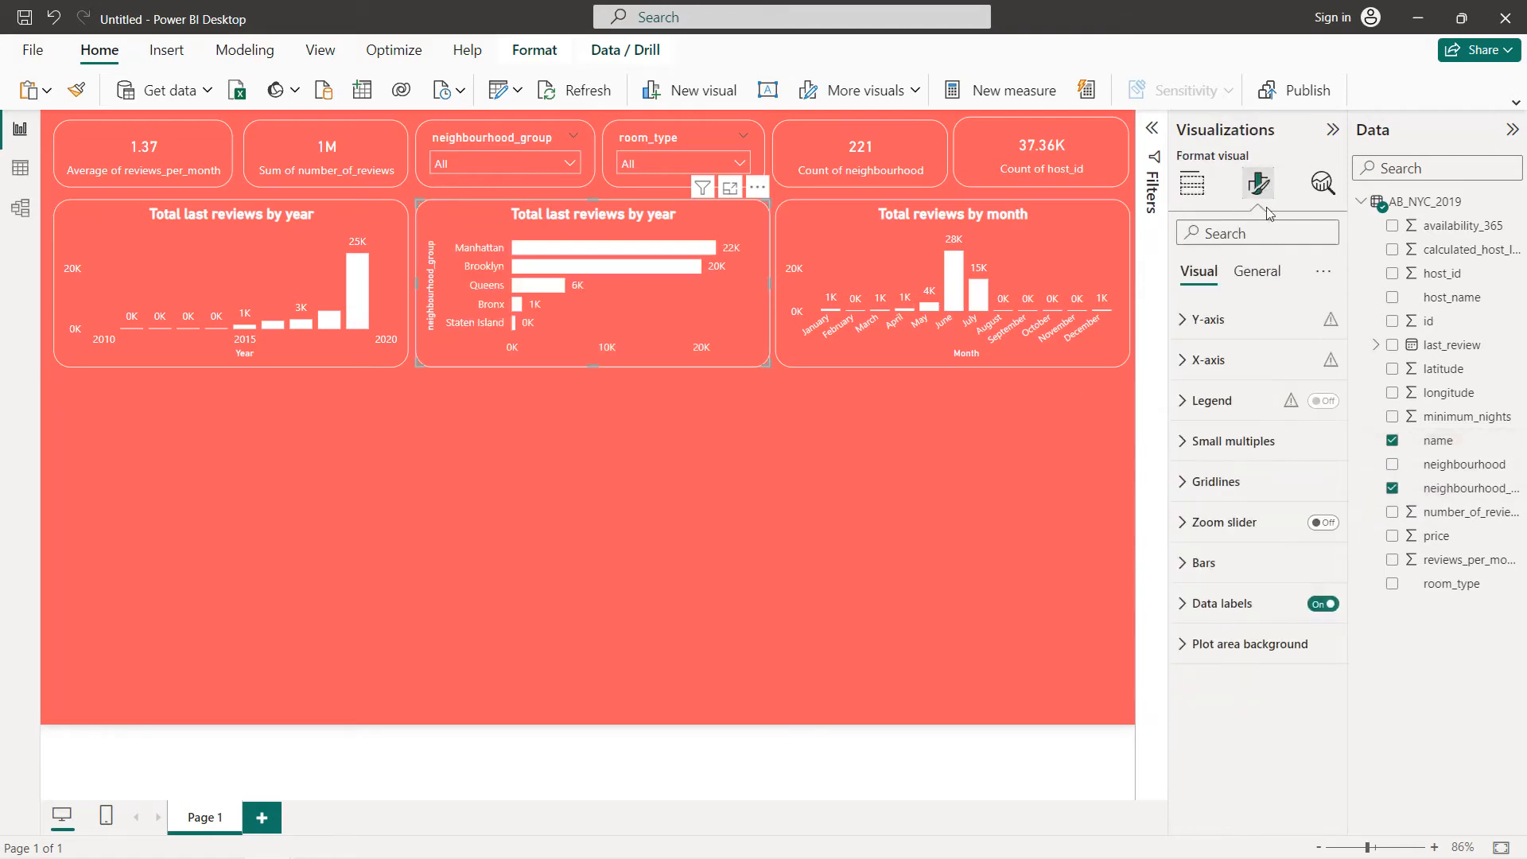
pyautogui.click(1273, 322)
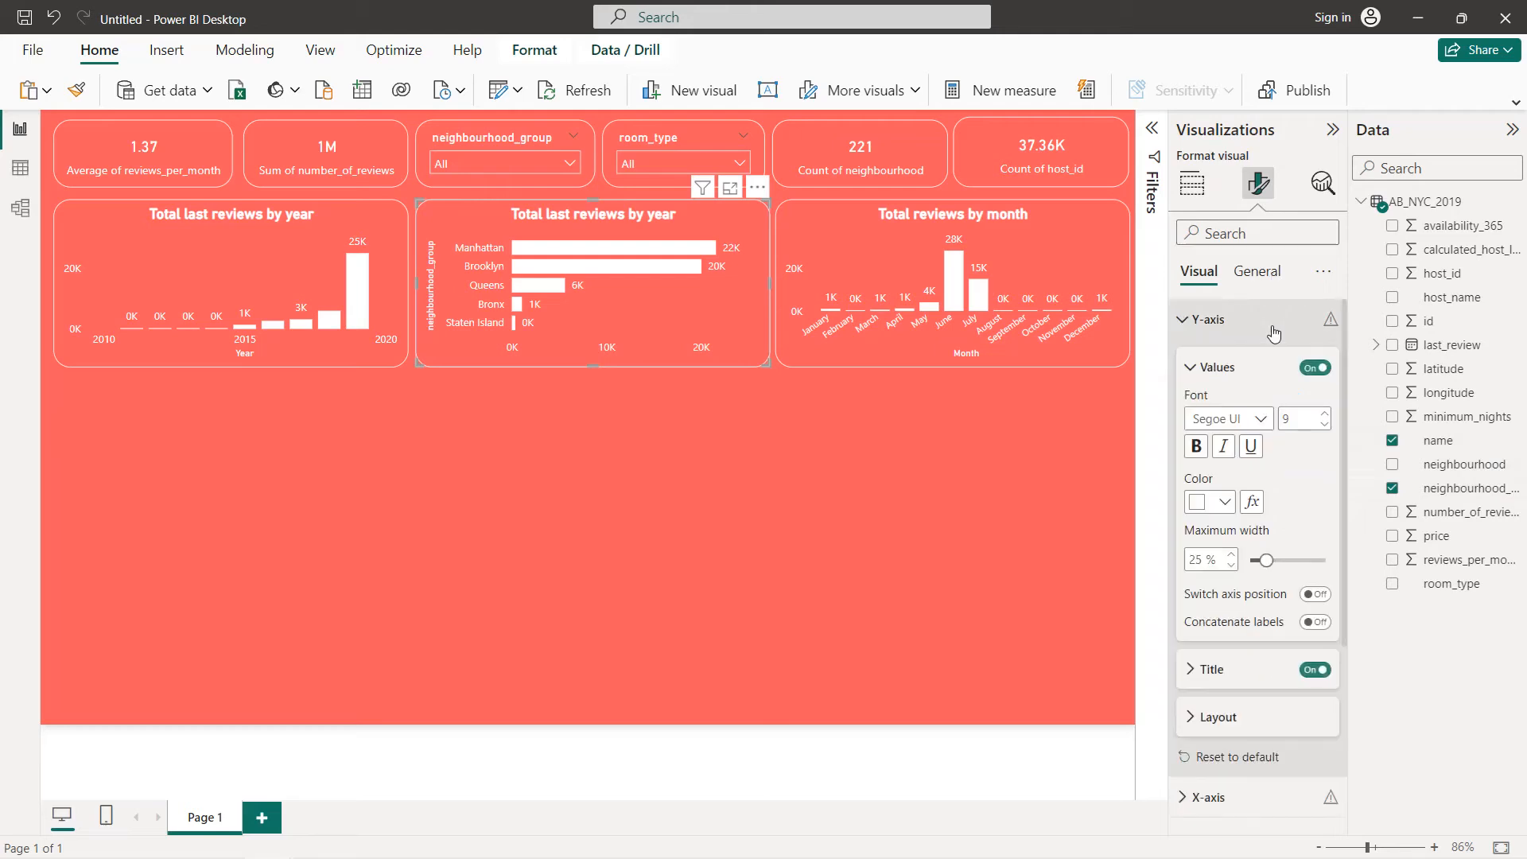
pyautogui.click(1310, 670)
pyautogui.click(744, 553)
# - Change the title of the middle bar chart to "Total bookings by neighborhood group"
pyautogui.click(605, 294)
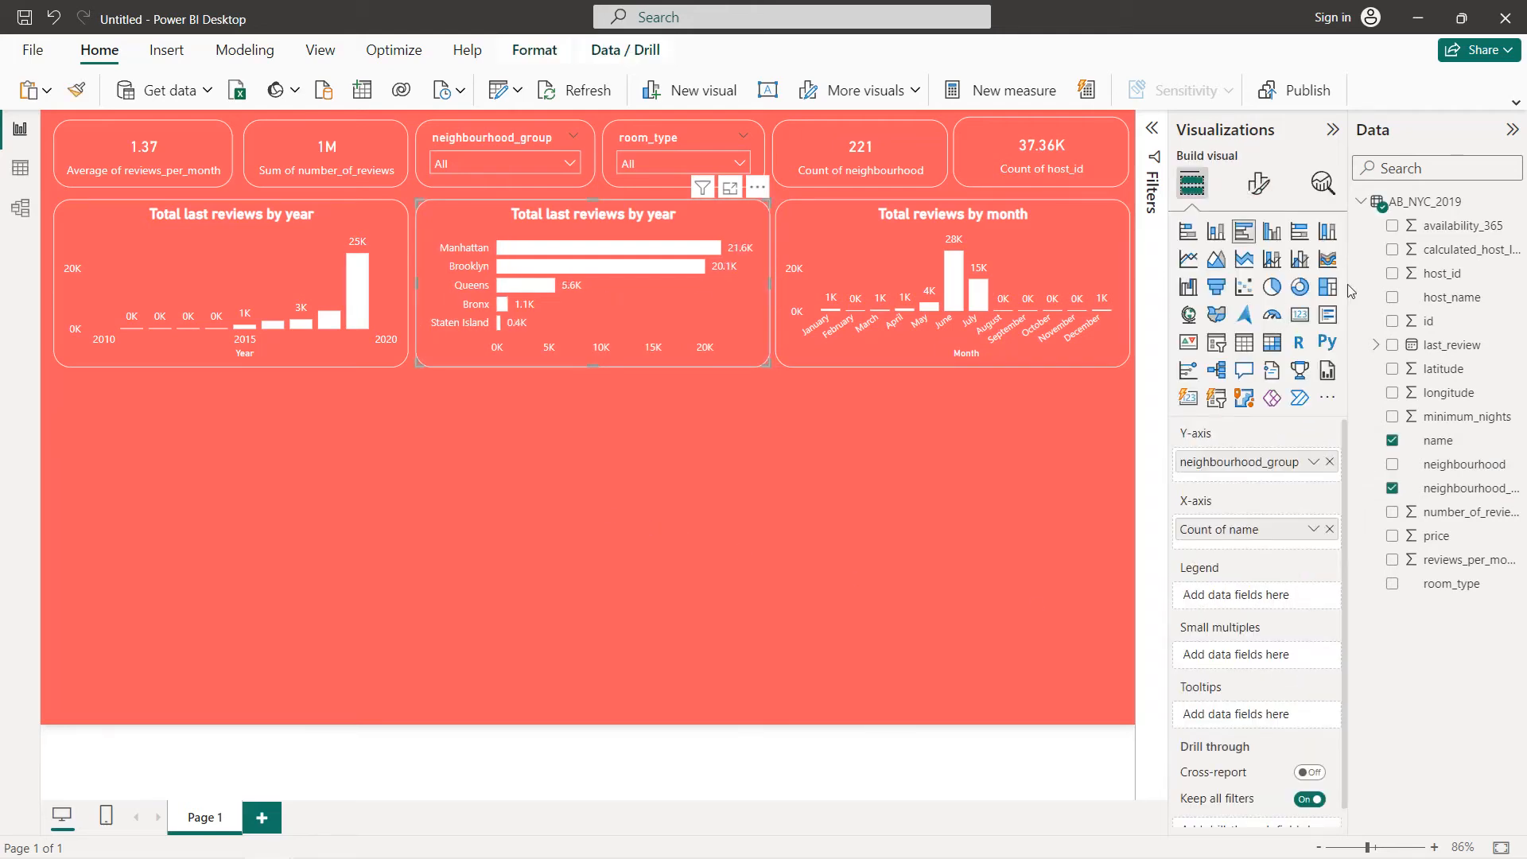
pyautogui.click(1259, 184)
pyautogui.click(1257, 271)
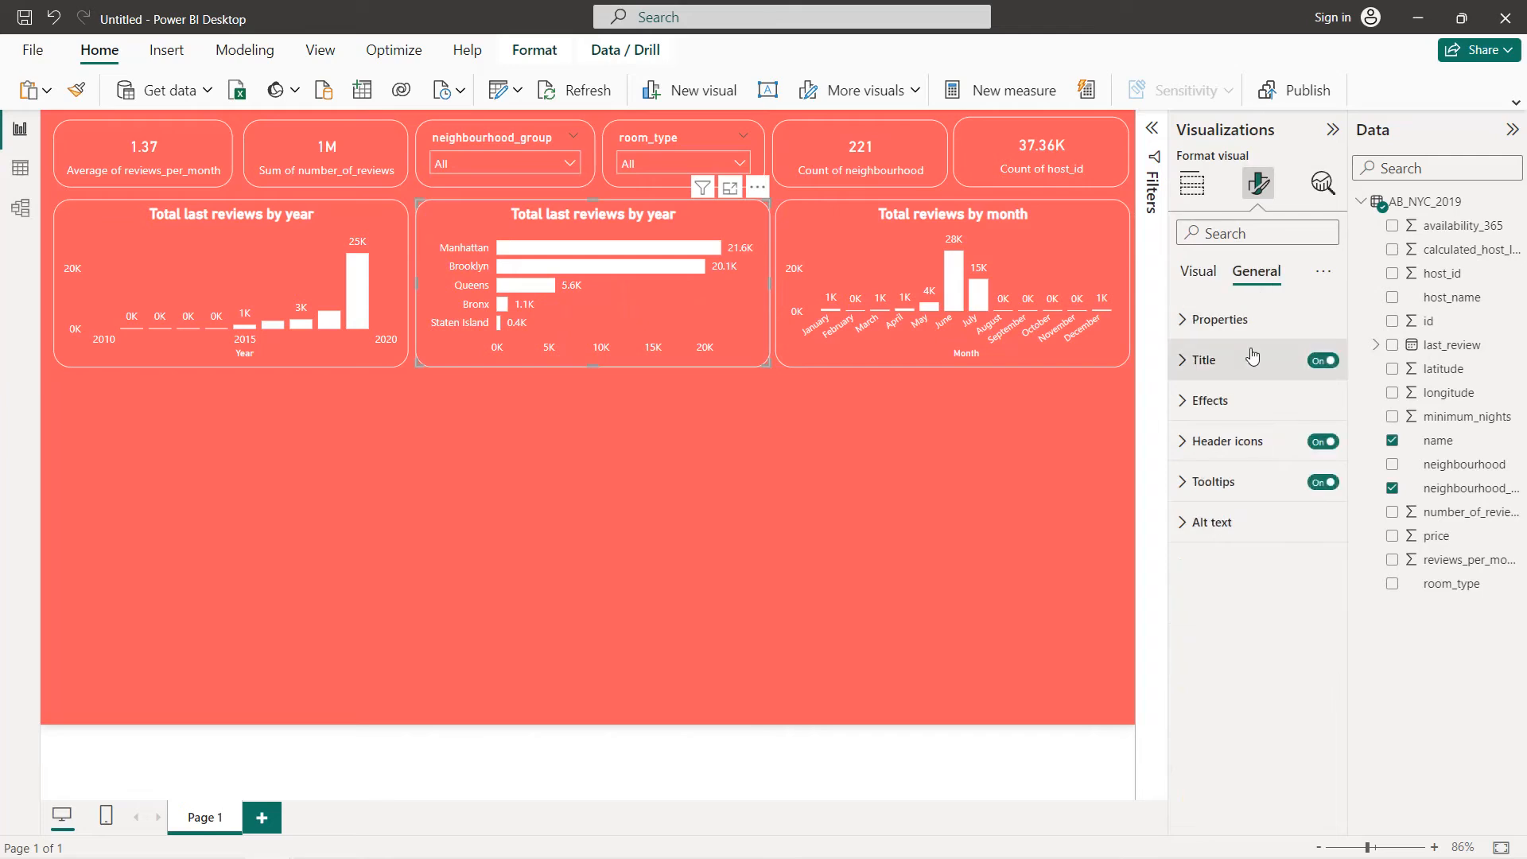
pyautogui.click(1253, 357)
pyautogui.write('Y')
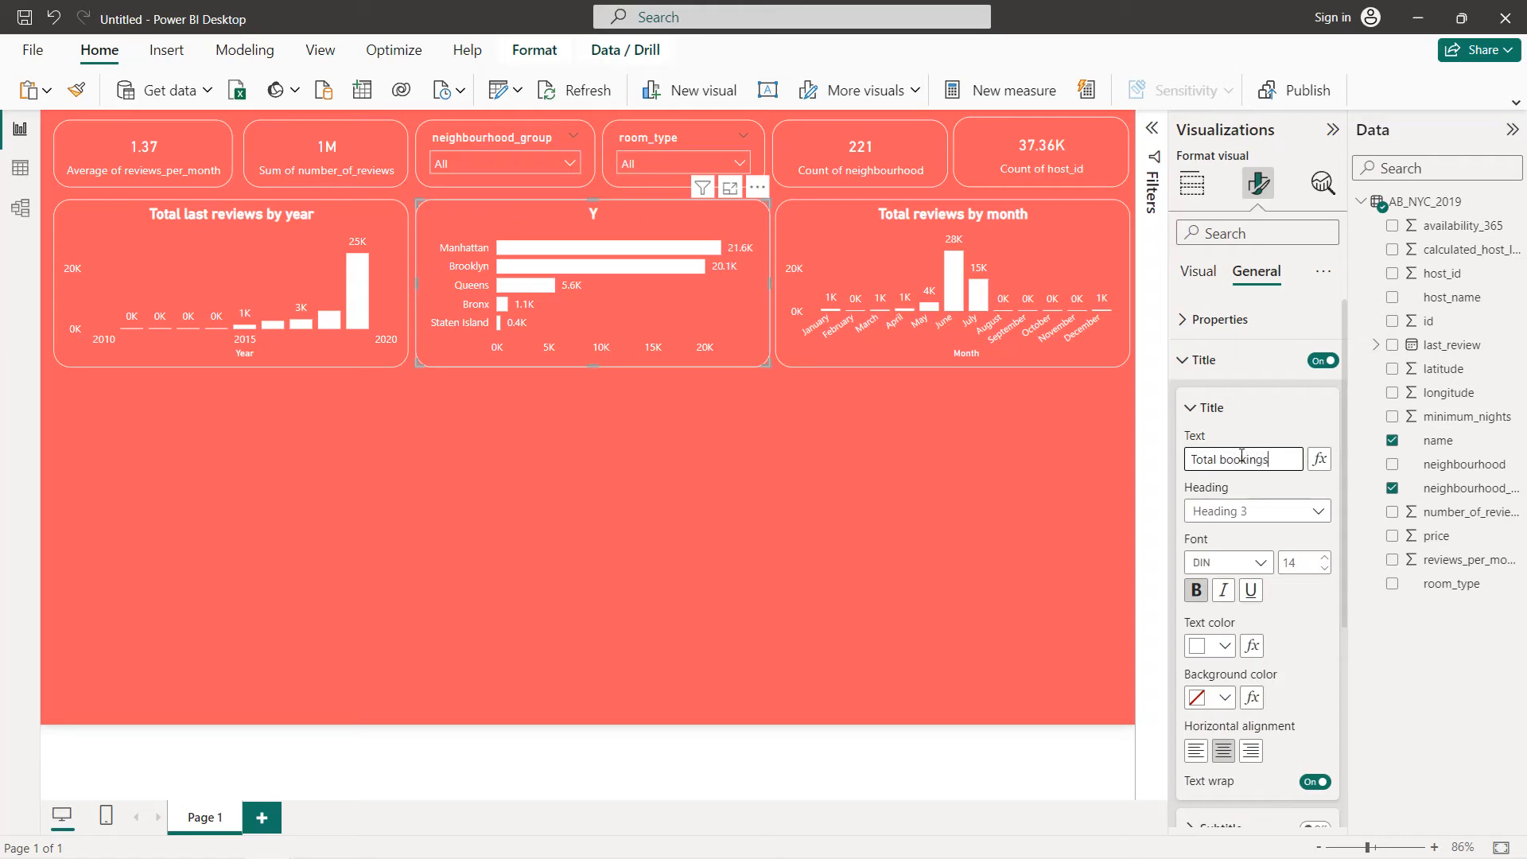
pyautogui.write('Total bookings by neighb')
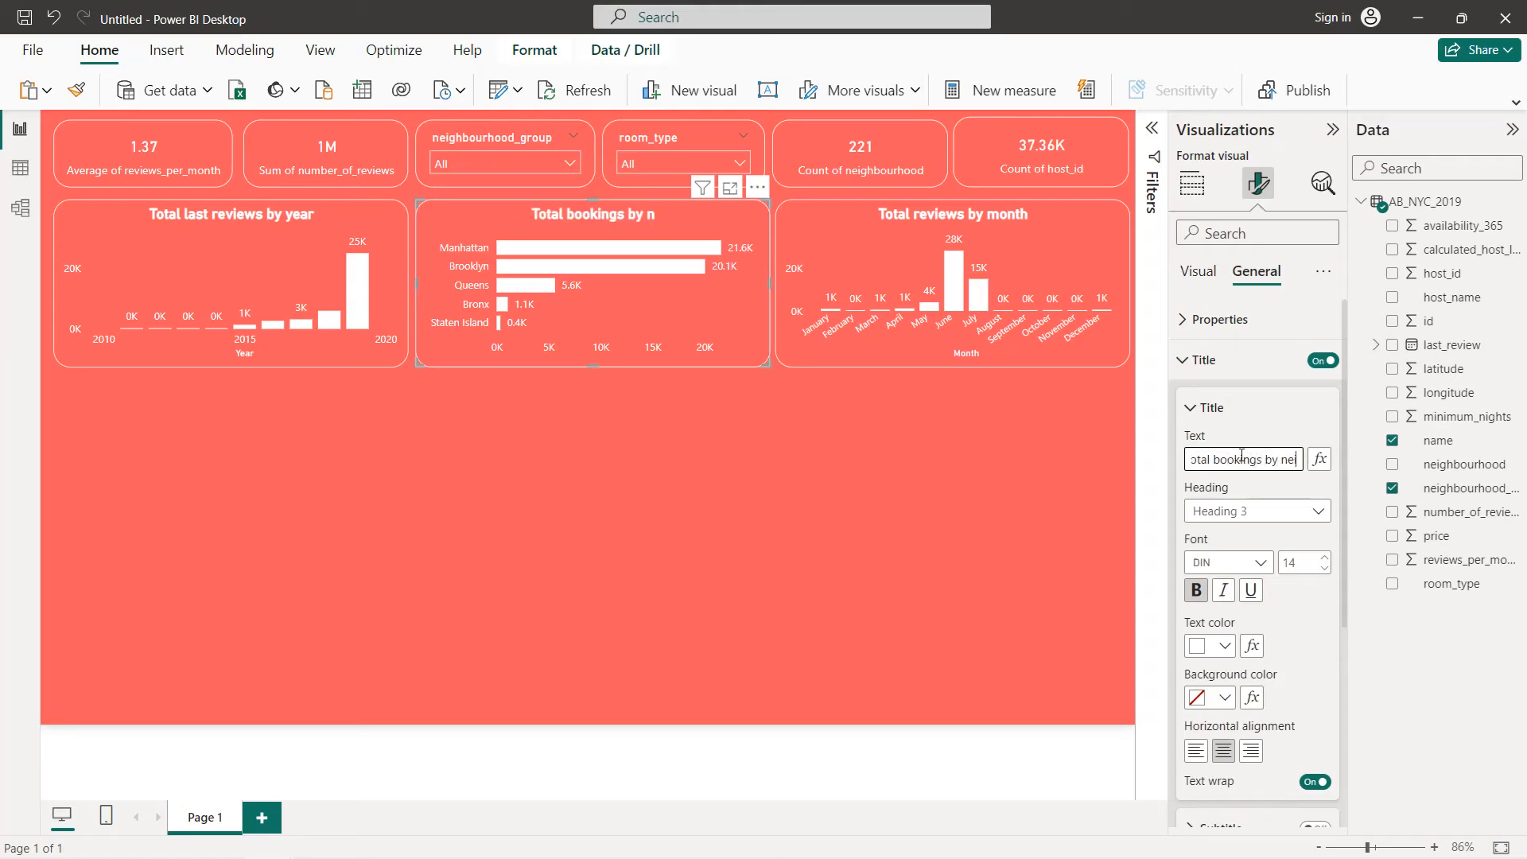
pyautogui.write('orhood')
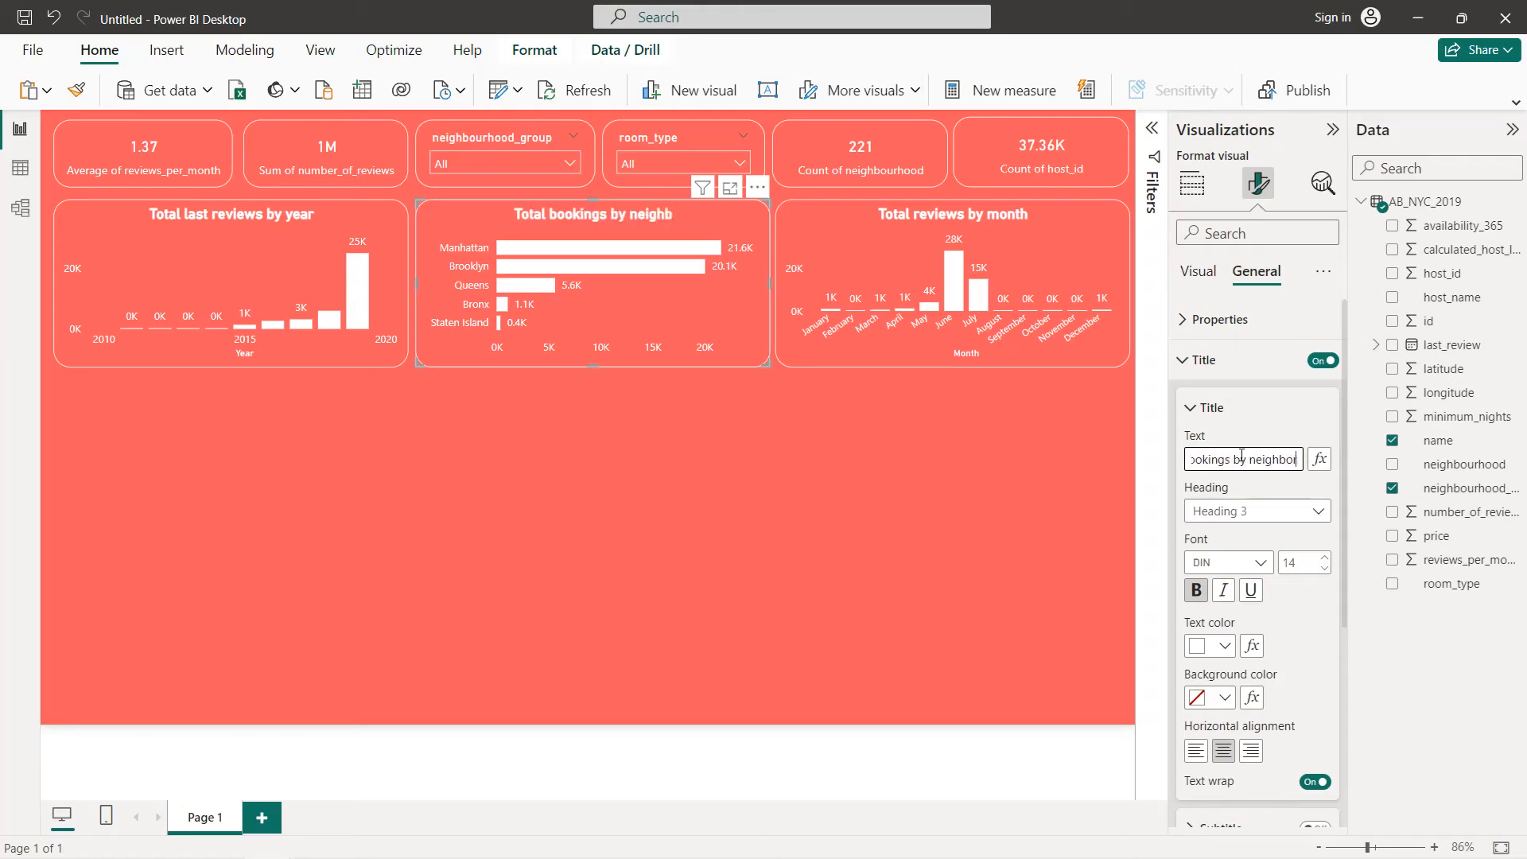
pyautogui.write(' group')
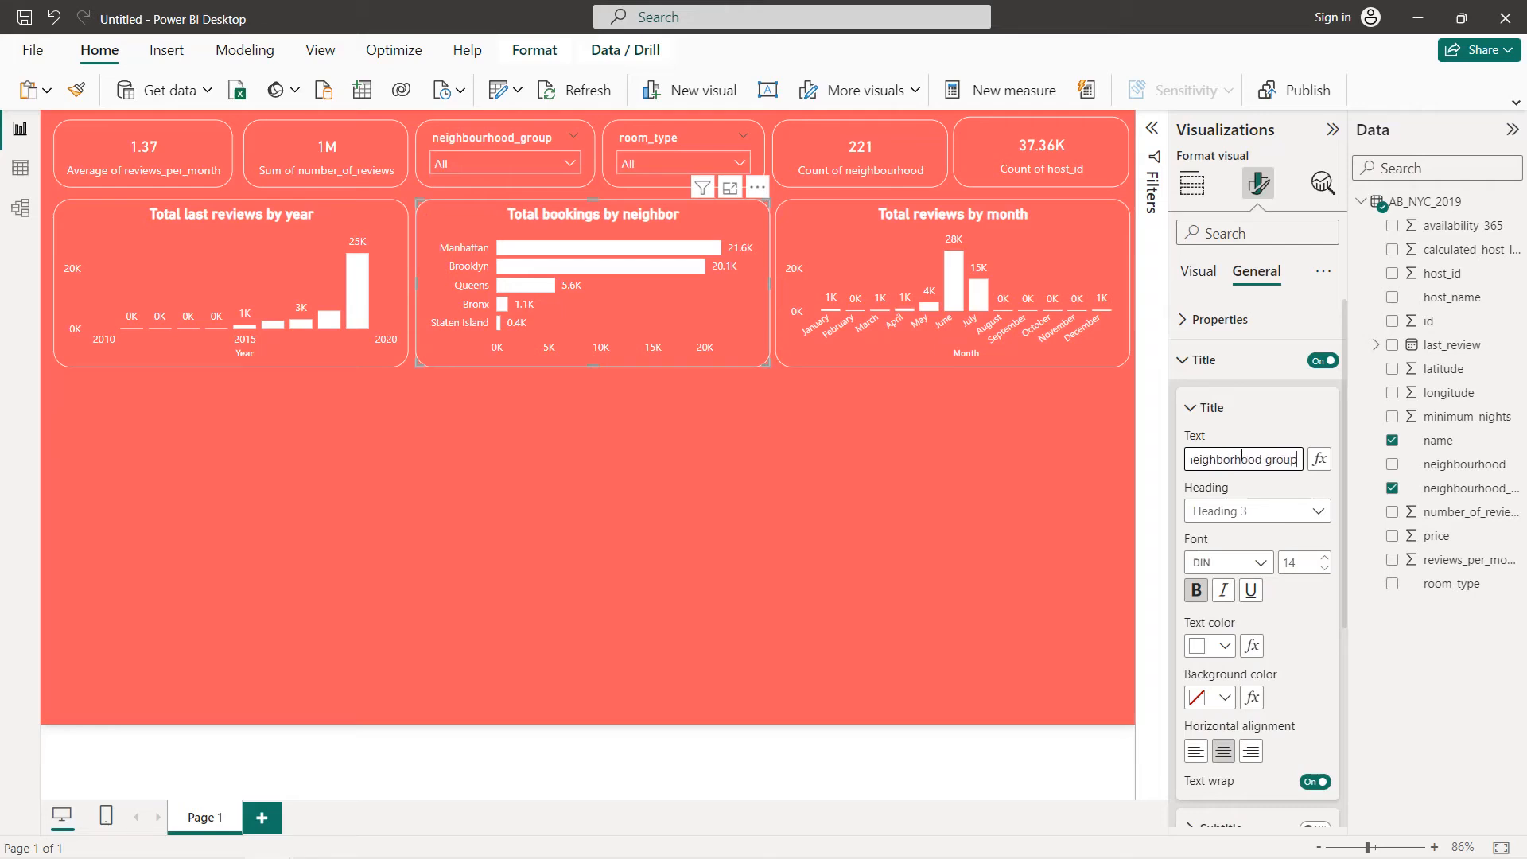
pyautogui.click(694, 429)
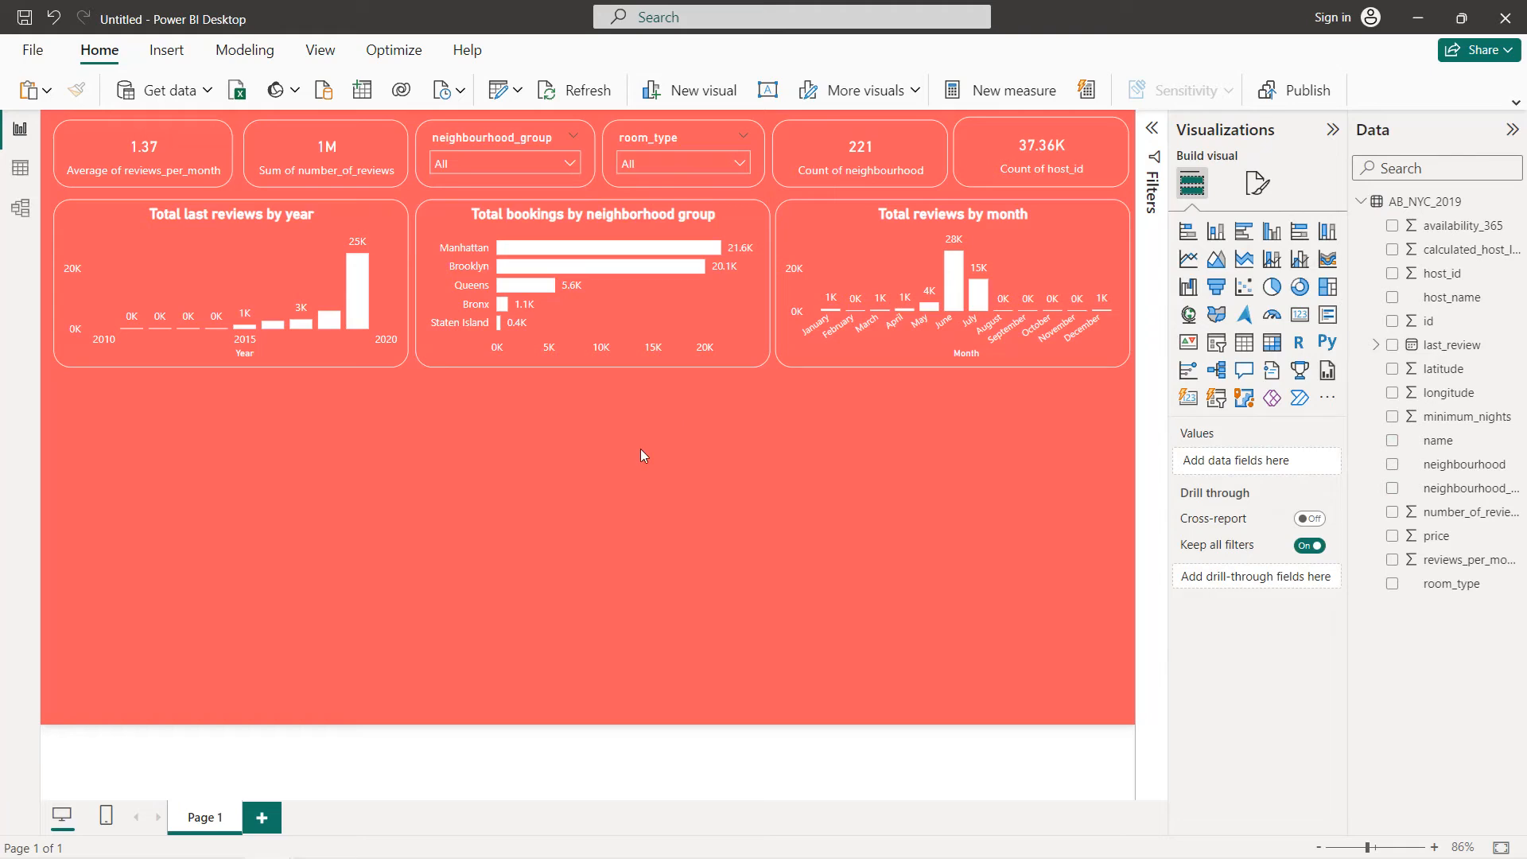
# - Duplicate the bookings bar chart below the yearly reviews chart and replace the copy's Y-axis field with neighbourhood
pyautogui.click(621, 326)
pyautogui.moveTo(620, 327); pyautogui.dragTo(254, 475)
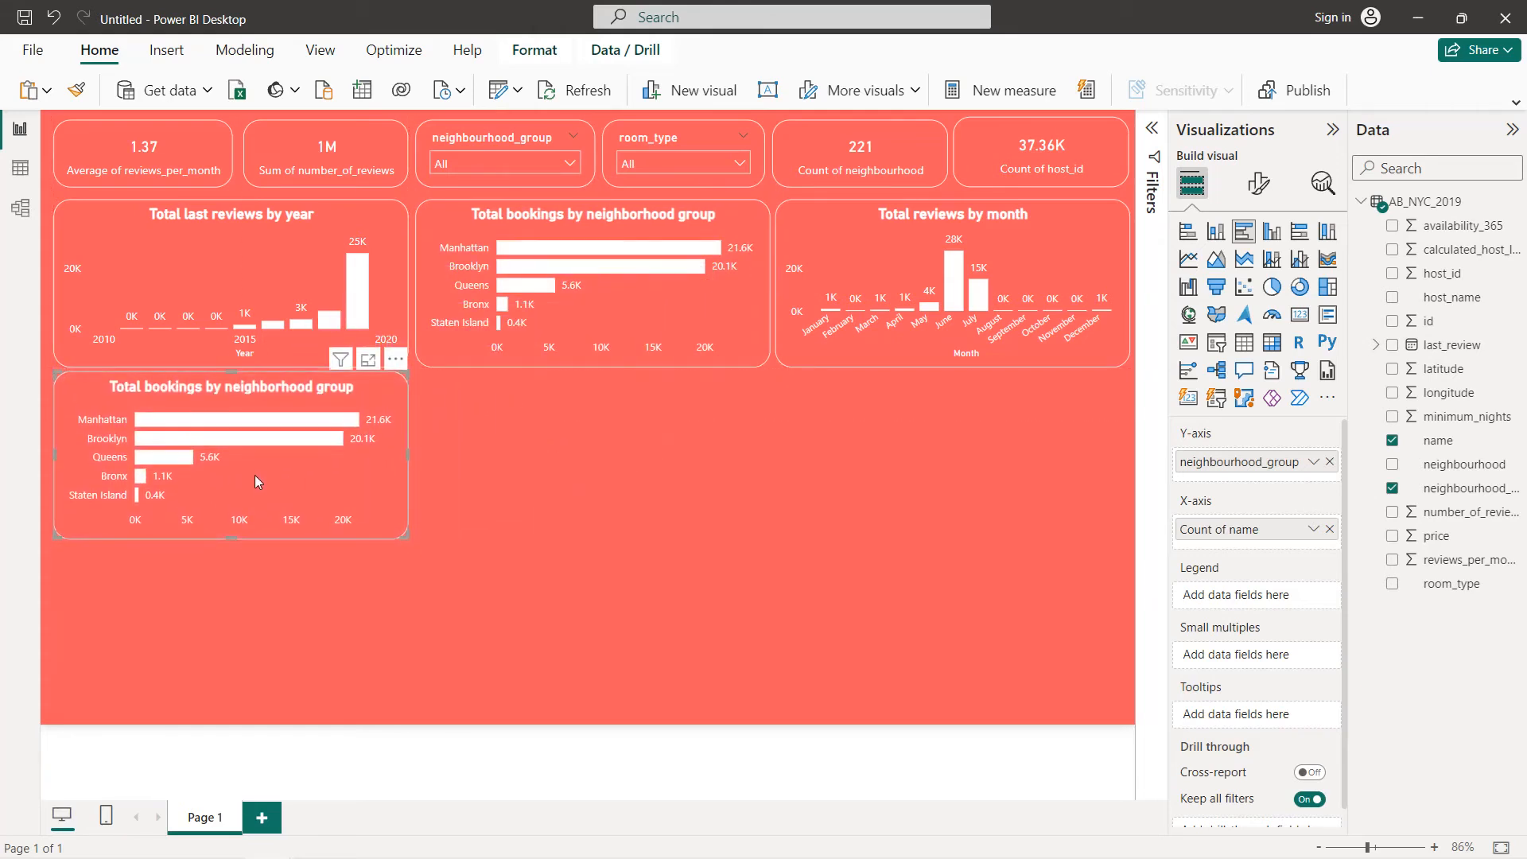
pyautogui.click(1327, 465)
pyautogui.click(1392, 464)
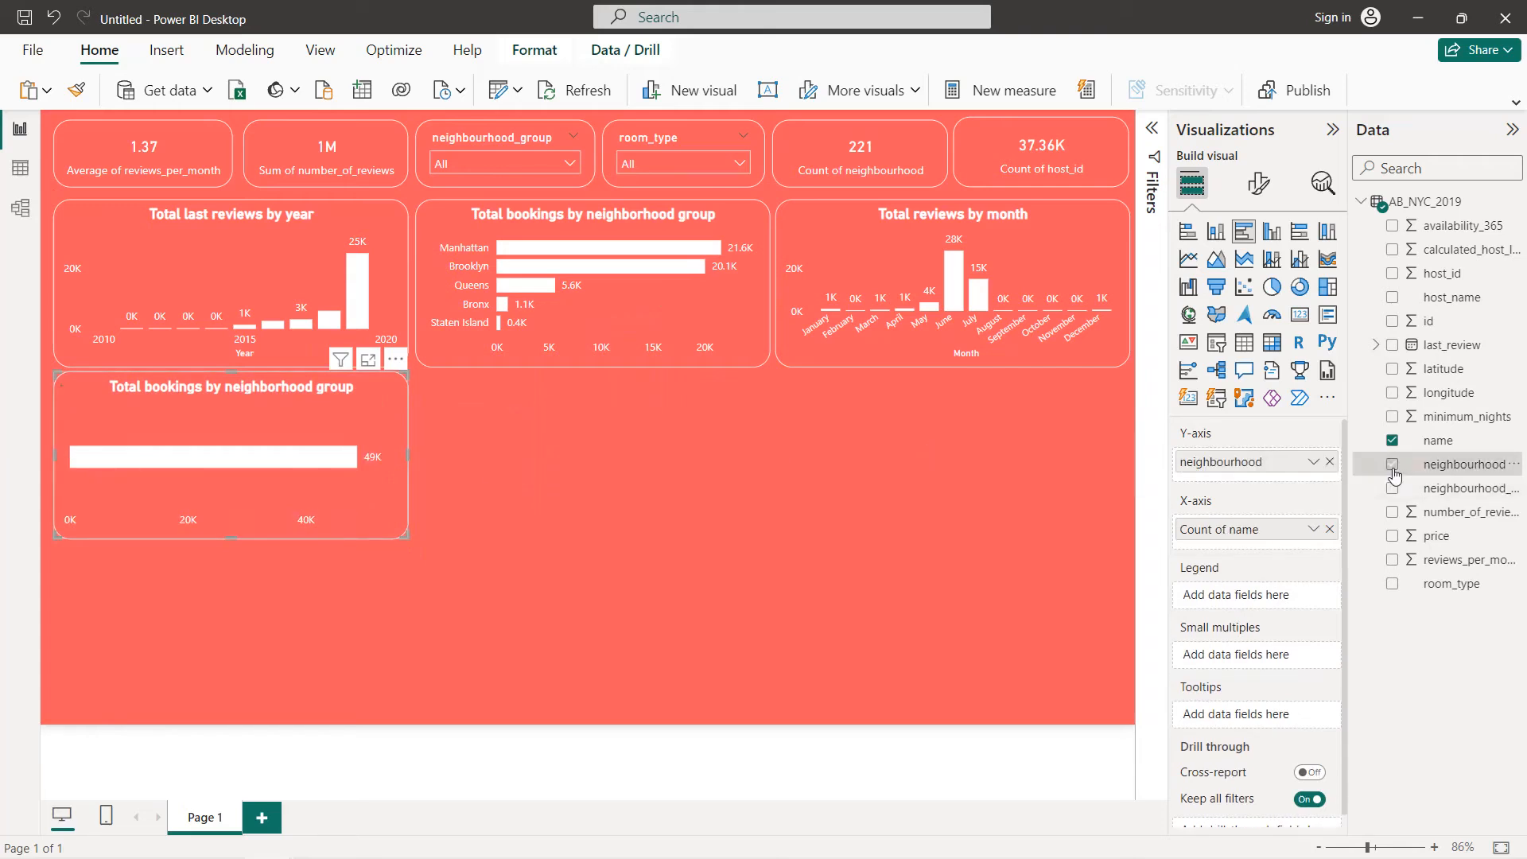
# - Replace the count of name on the new chart's X-axis with price, aggregated as an average
pyautogui.click(1329, 529)
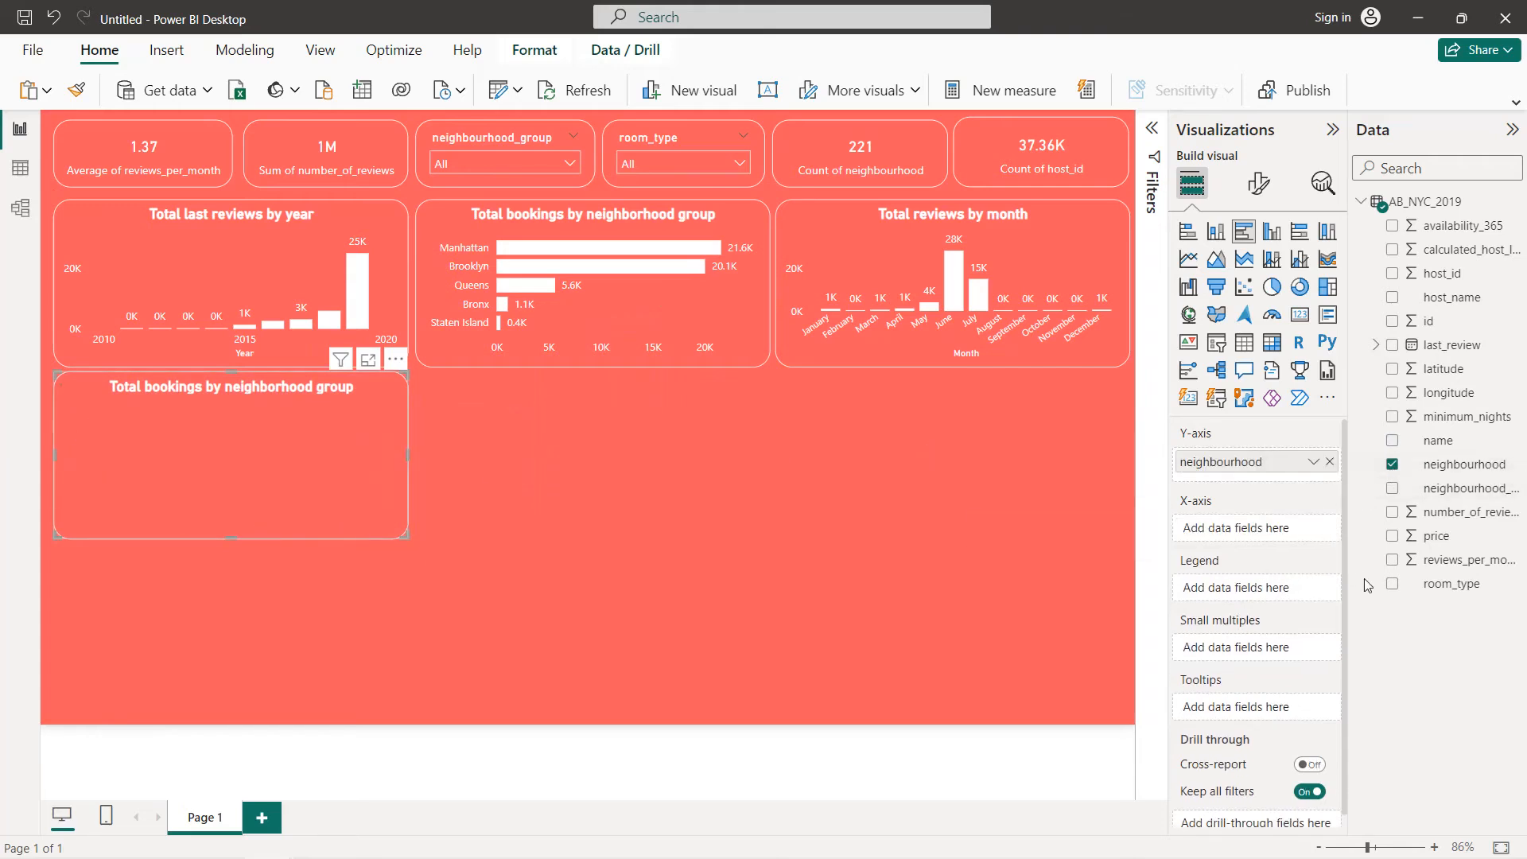
pyautogui.click(1392, 536)
pyautogui.click(1314, 529)
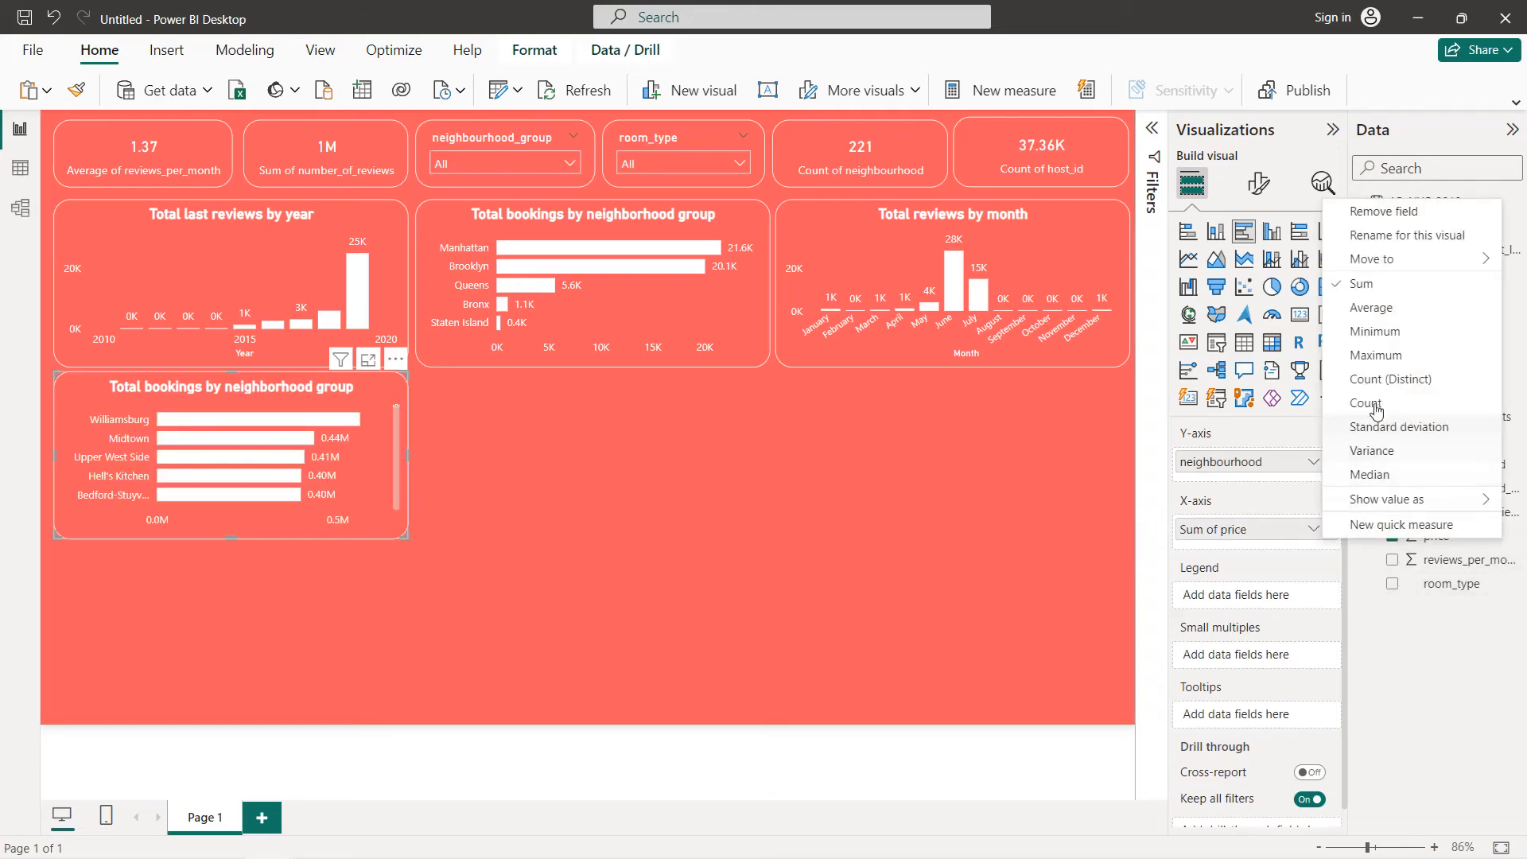
pyautogui.click(1371, 307)
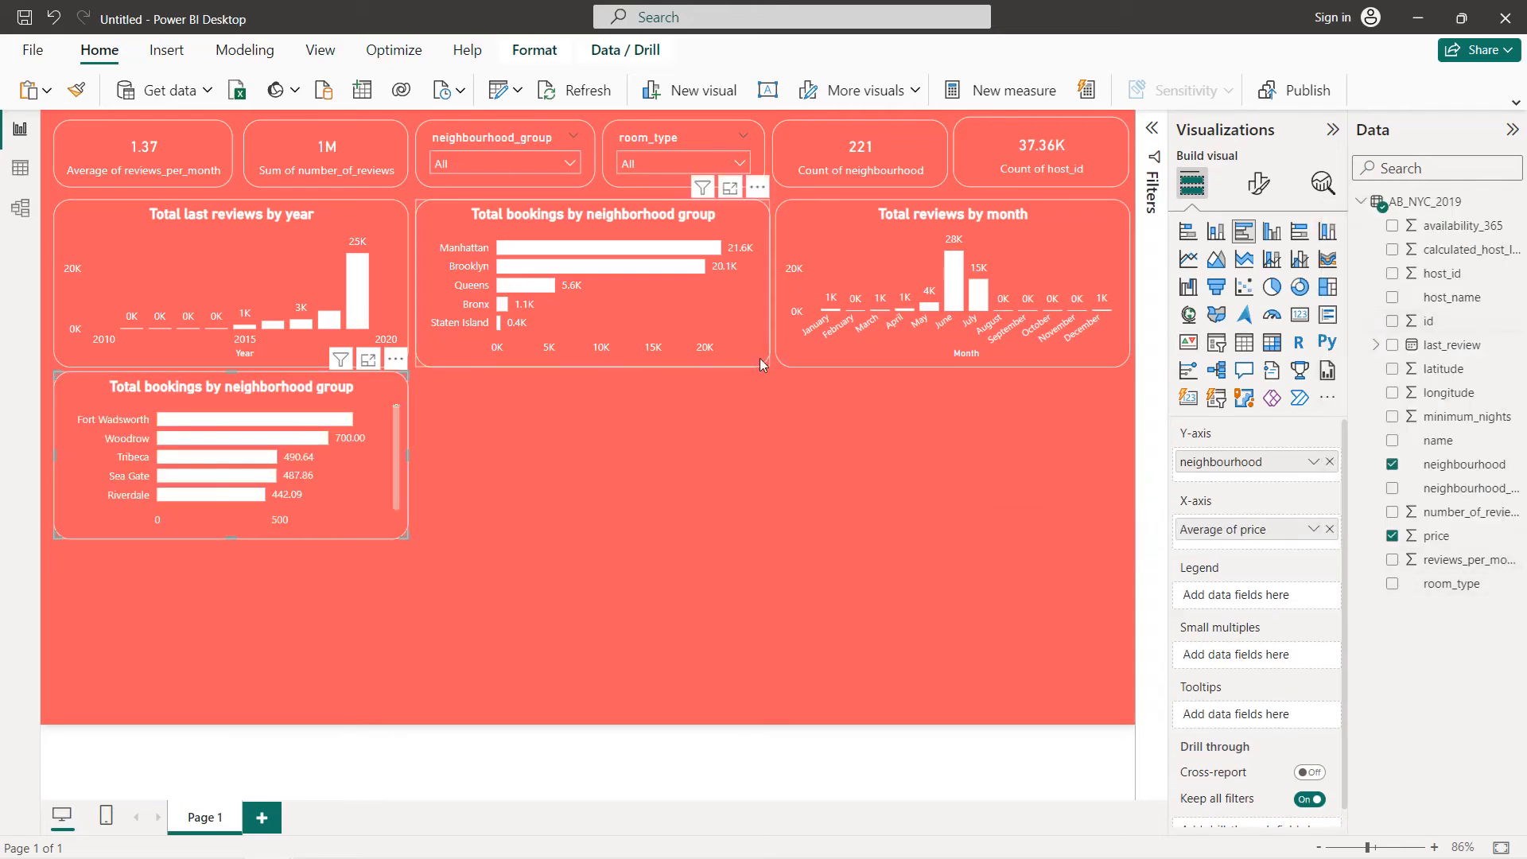
# - Format the price column as currency using $ English (United States)
pyautogui.click(1435, 536)
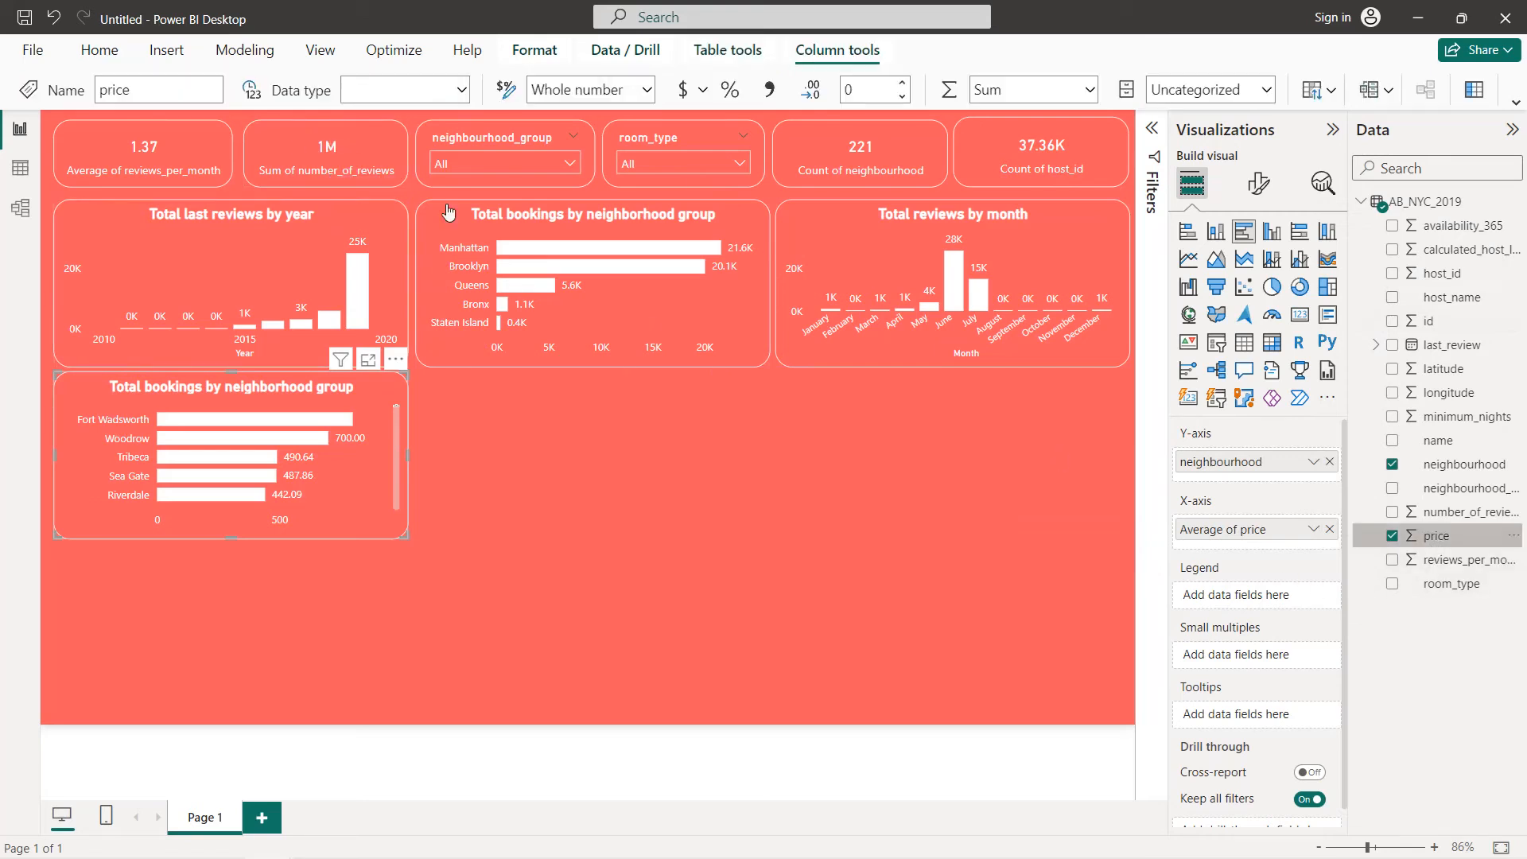
pyautogui.click(683, 90)
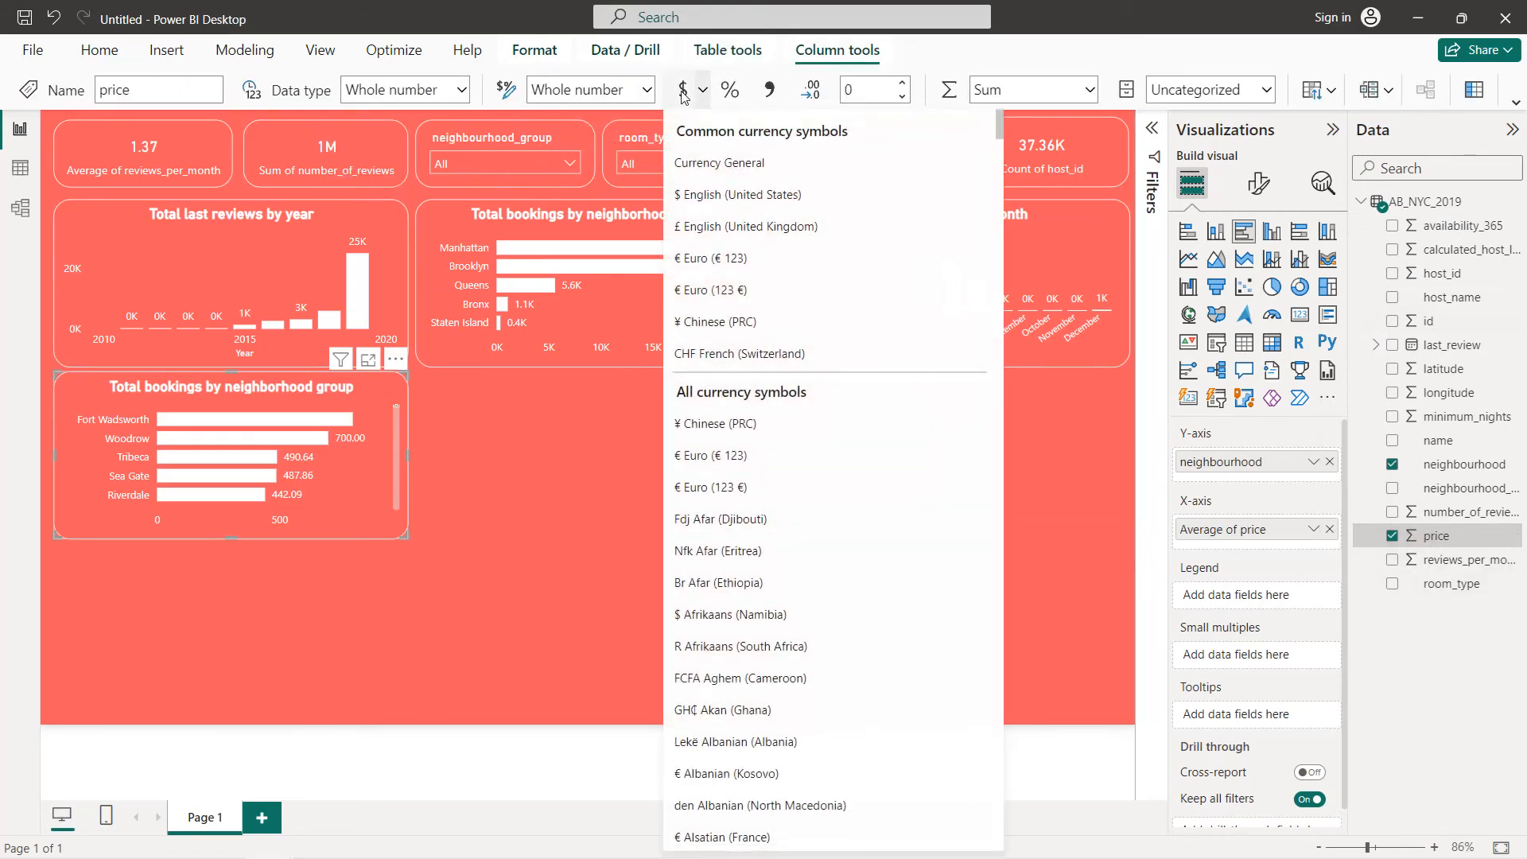
pyautogui.click(689, 195)
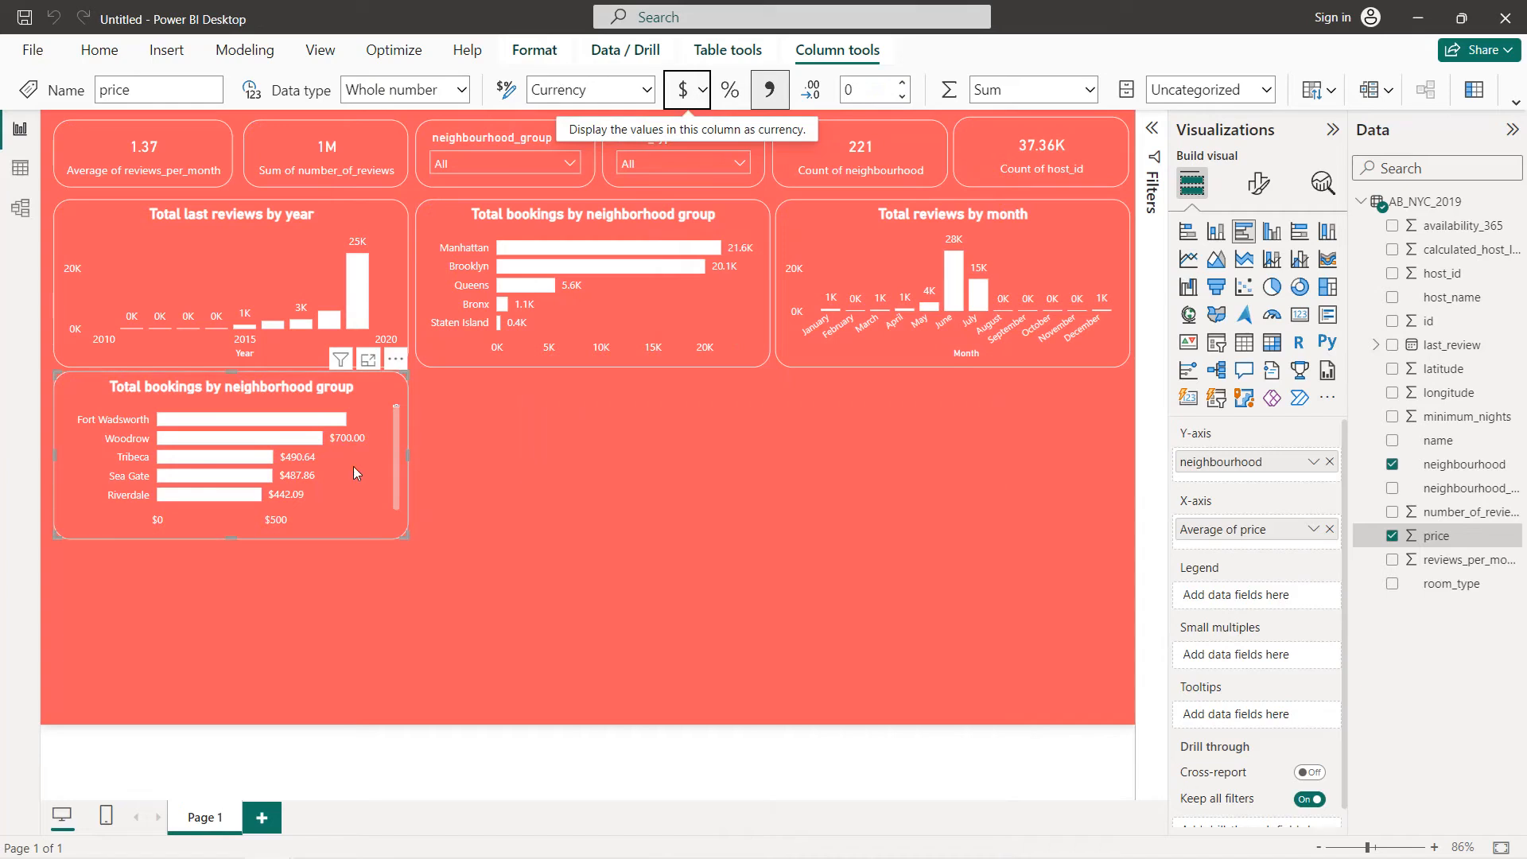
# - Change the title of the average price chart to "Average price by neighborhood"
pyautogui.click(1258, 183)
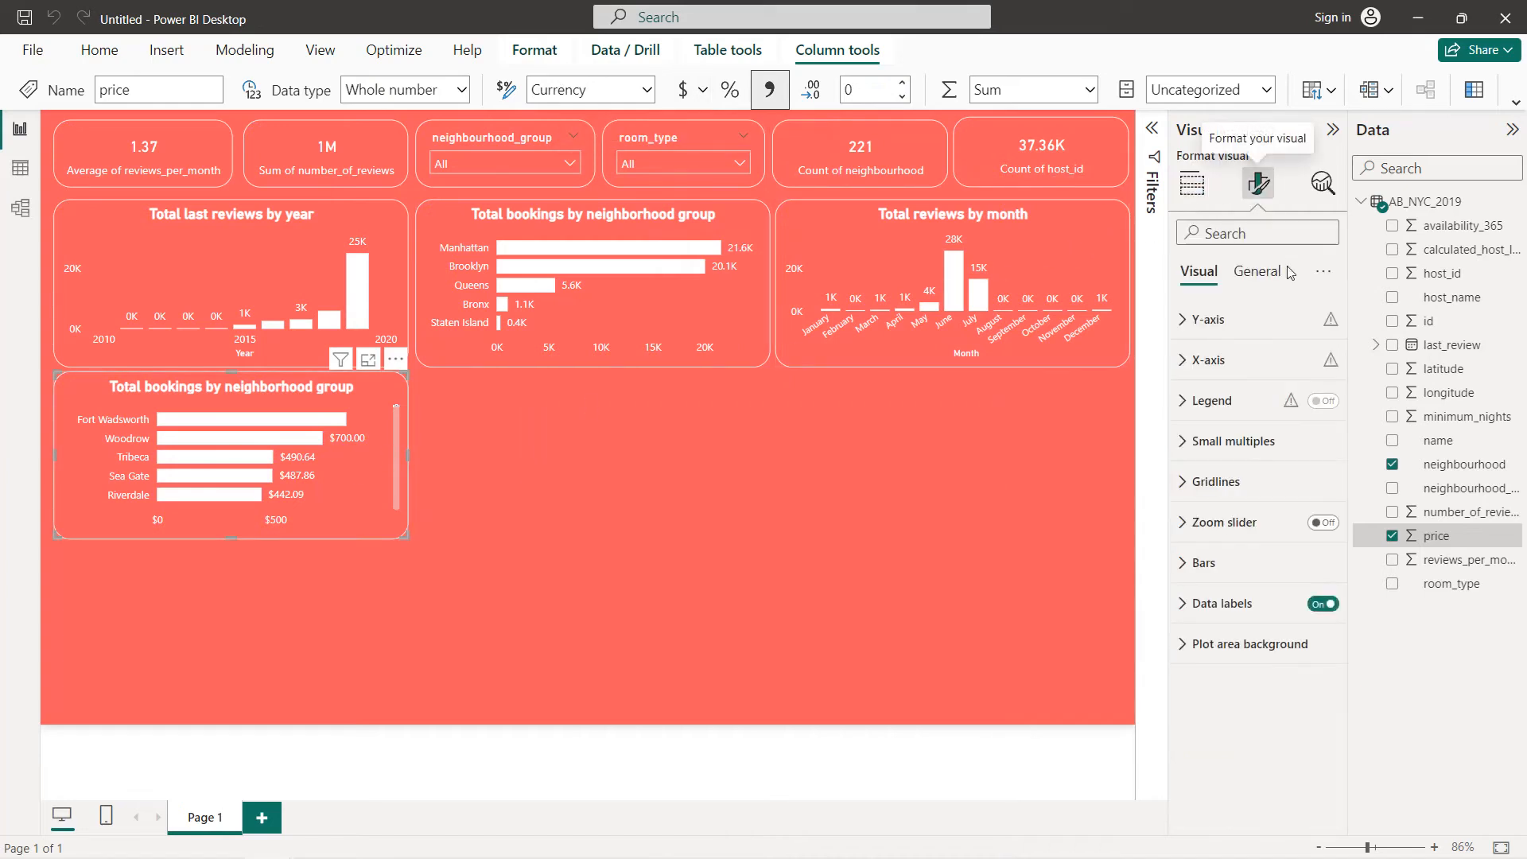
pyautogui.click(1269, 273)
pyautogui.click(1217, 359)
pyautogui.tripleClick(1233, 459)
pyautogui.write('Ave')
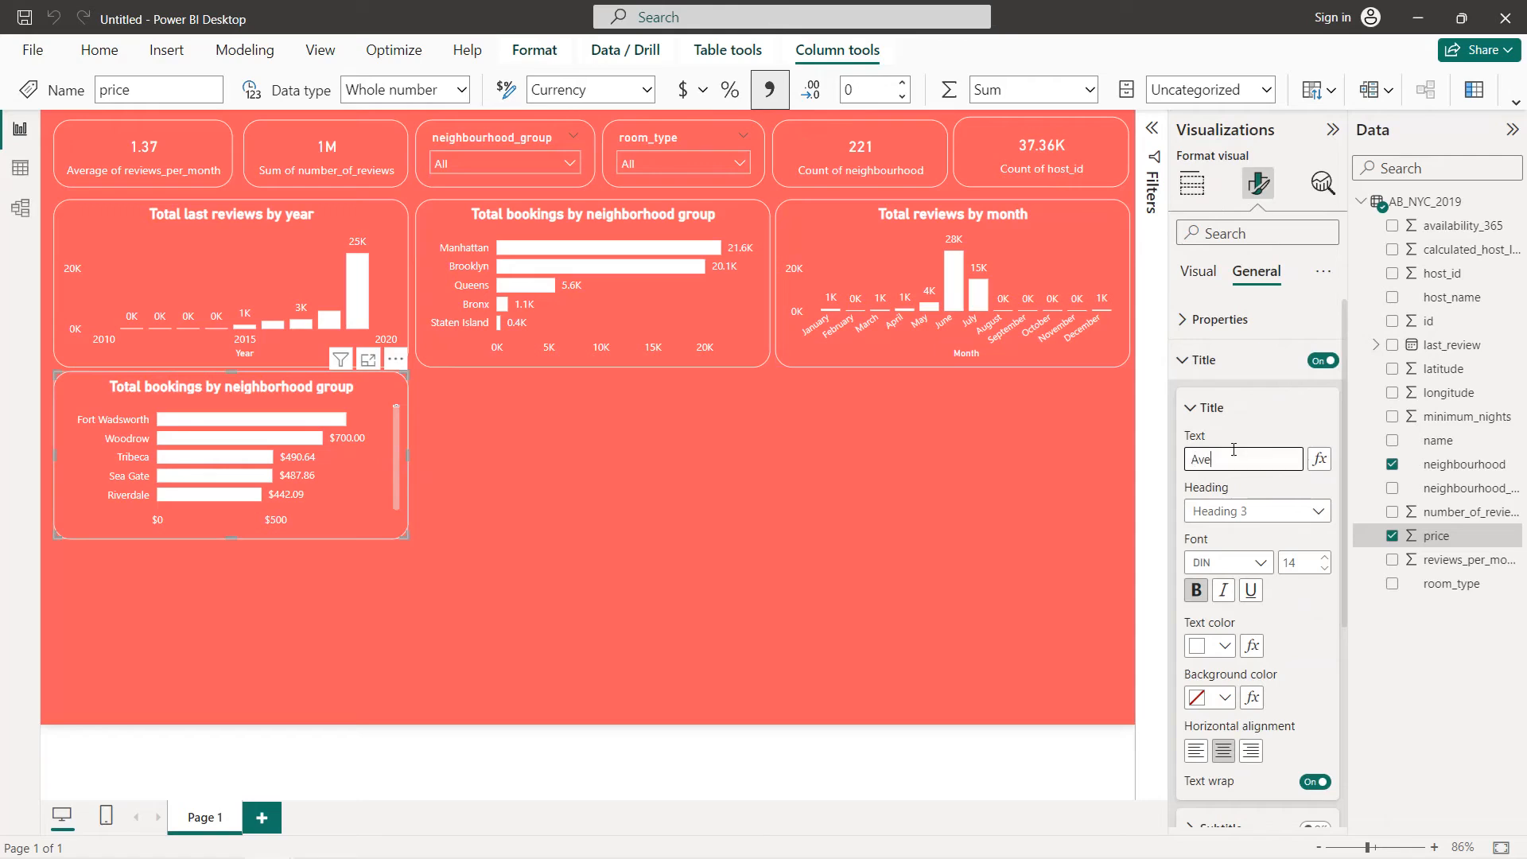
pyautogui.write('rage p')
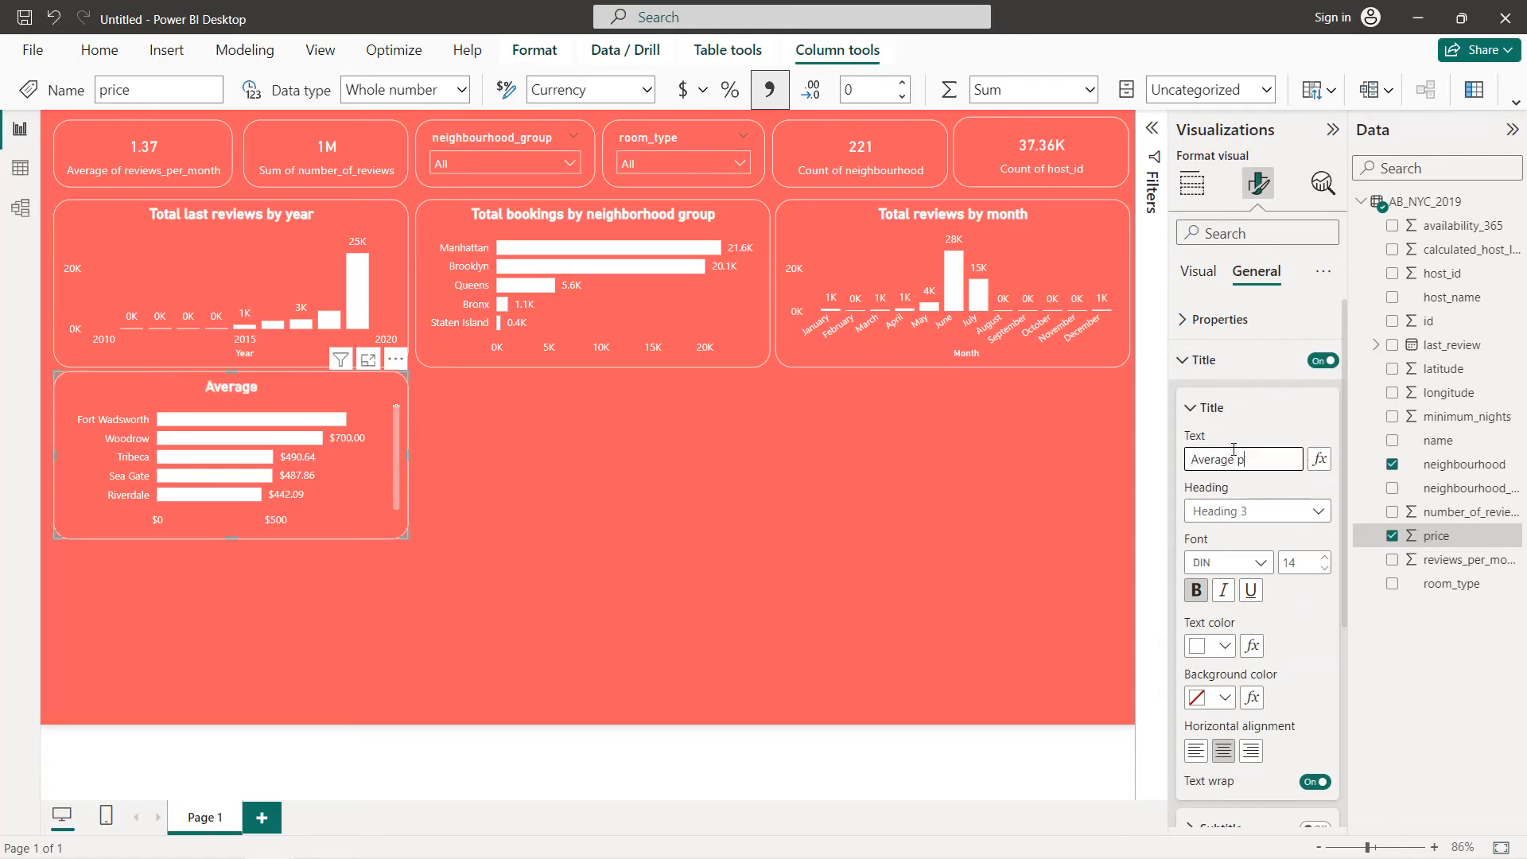
pyautogui.write('rice by n')
pyautogui.write('eighbo')
pyautogui.write('rhood')
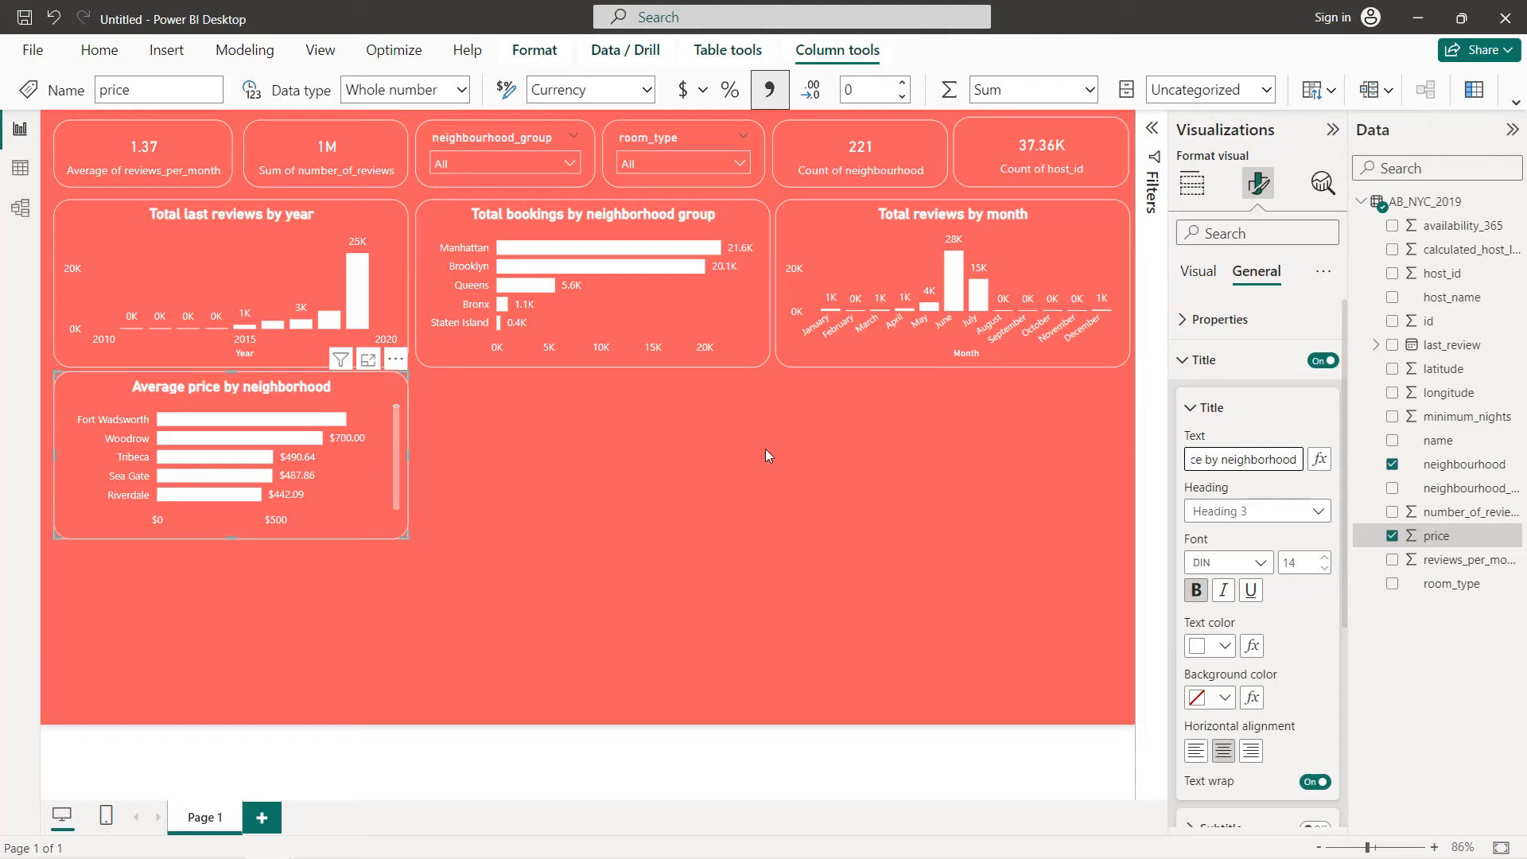
# - Duplicate the average price chart and place the copy below the monthly reviews chart
pyautogui.click(279, 411)
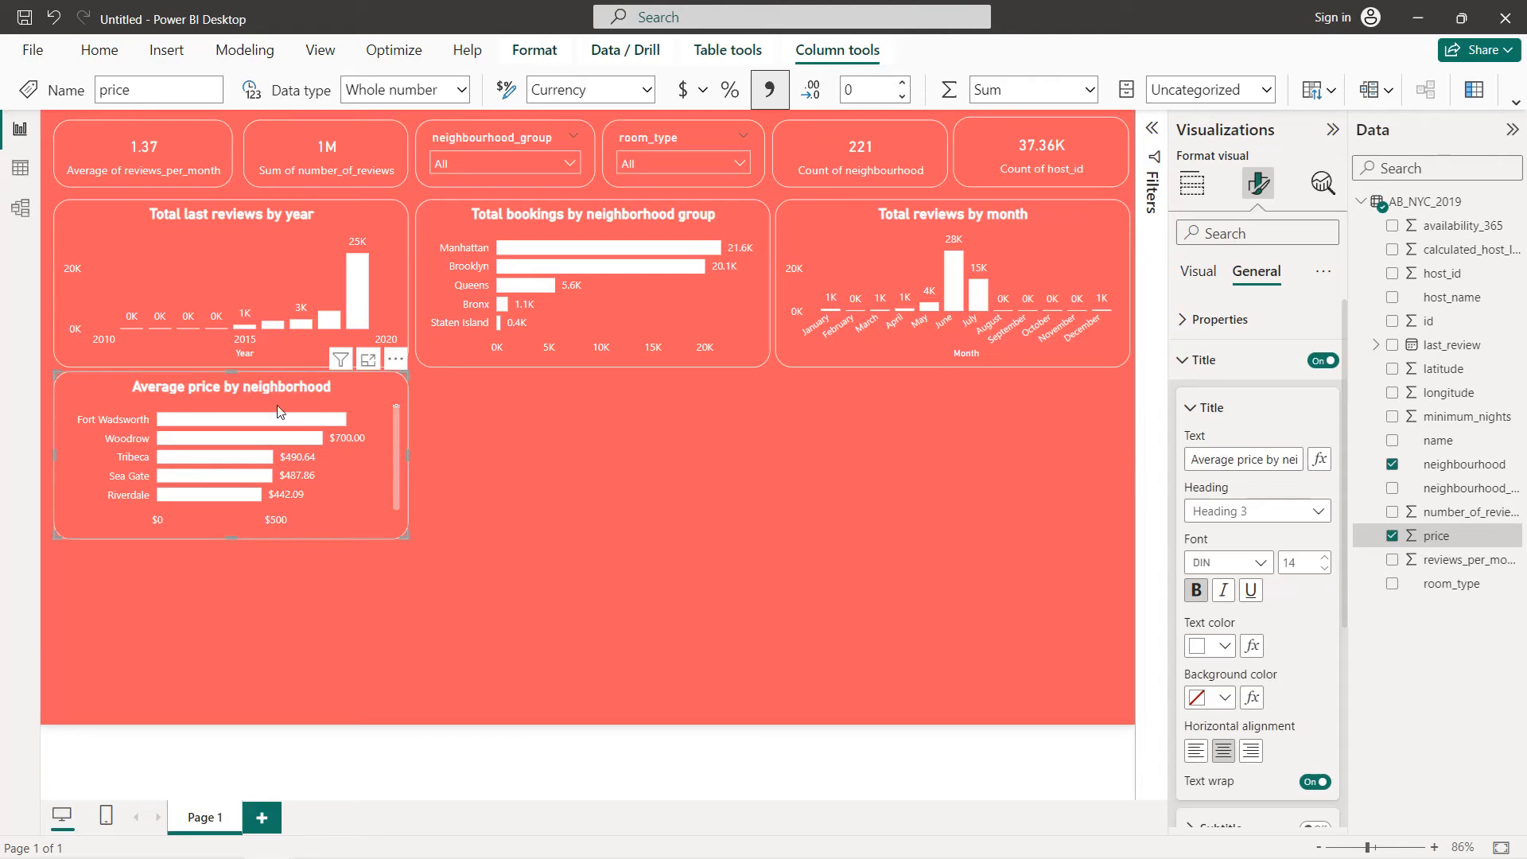
pyautogui.hotkey('ctrl', 'v')
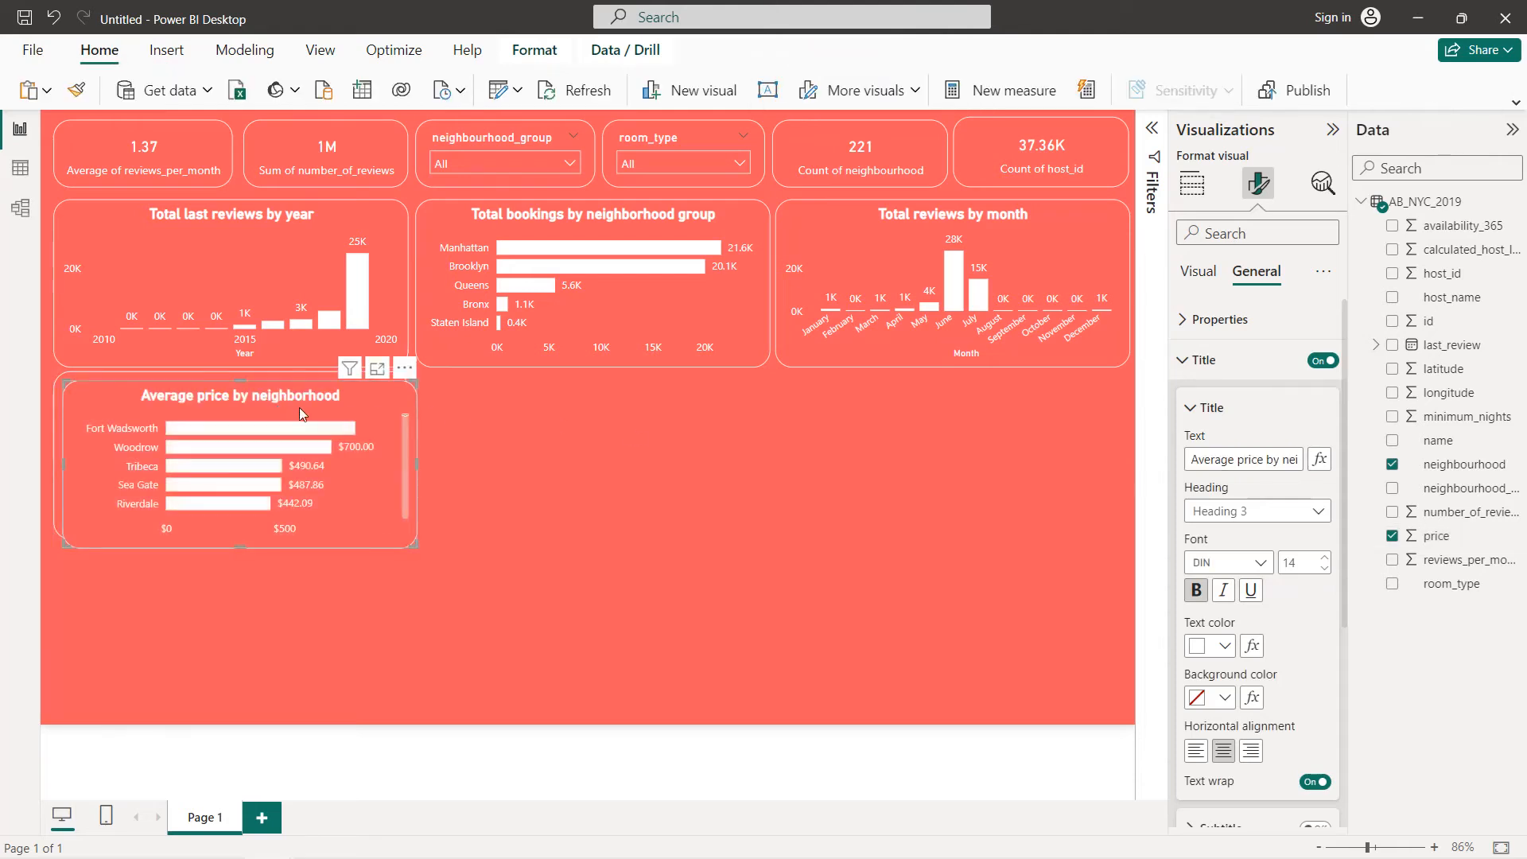
pyautogui.moveTo(300, 408); pyautogui.dragTo(992, 401)
# - Replace the copied chart's fields with host_name on the Y-axis and the sum of number_of_reviews on the X-axis
pyautogui.click(1199, 271)
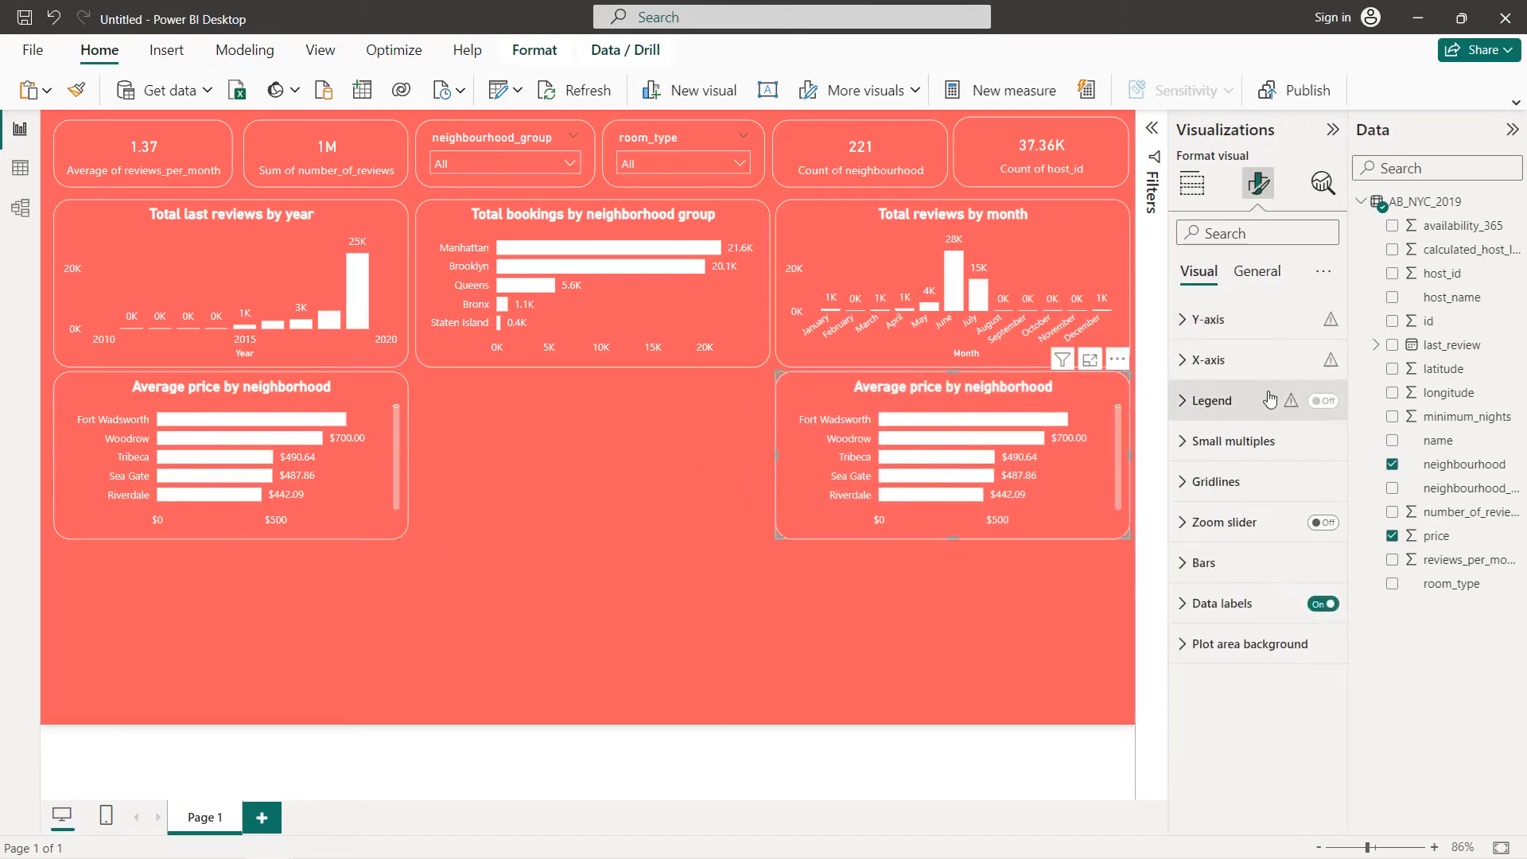
pyautogui.click(1192, 183)
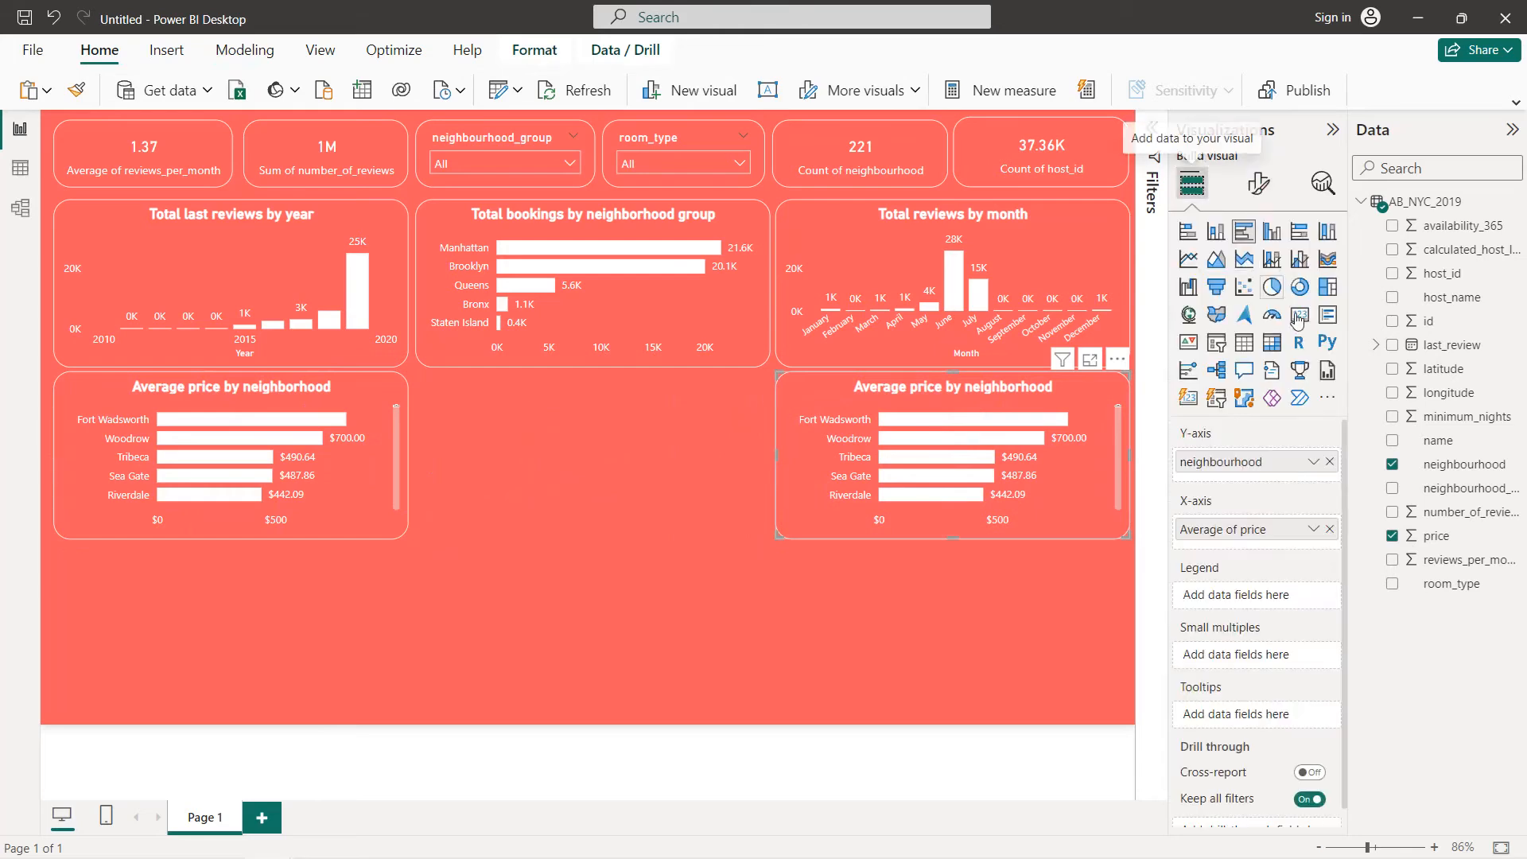
pyautogui.click(1330, 461)
pyautogui.click(1328, 526)
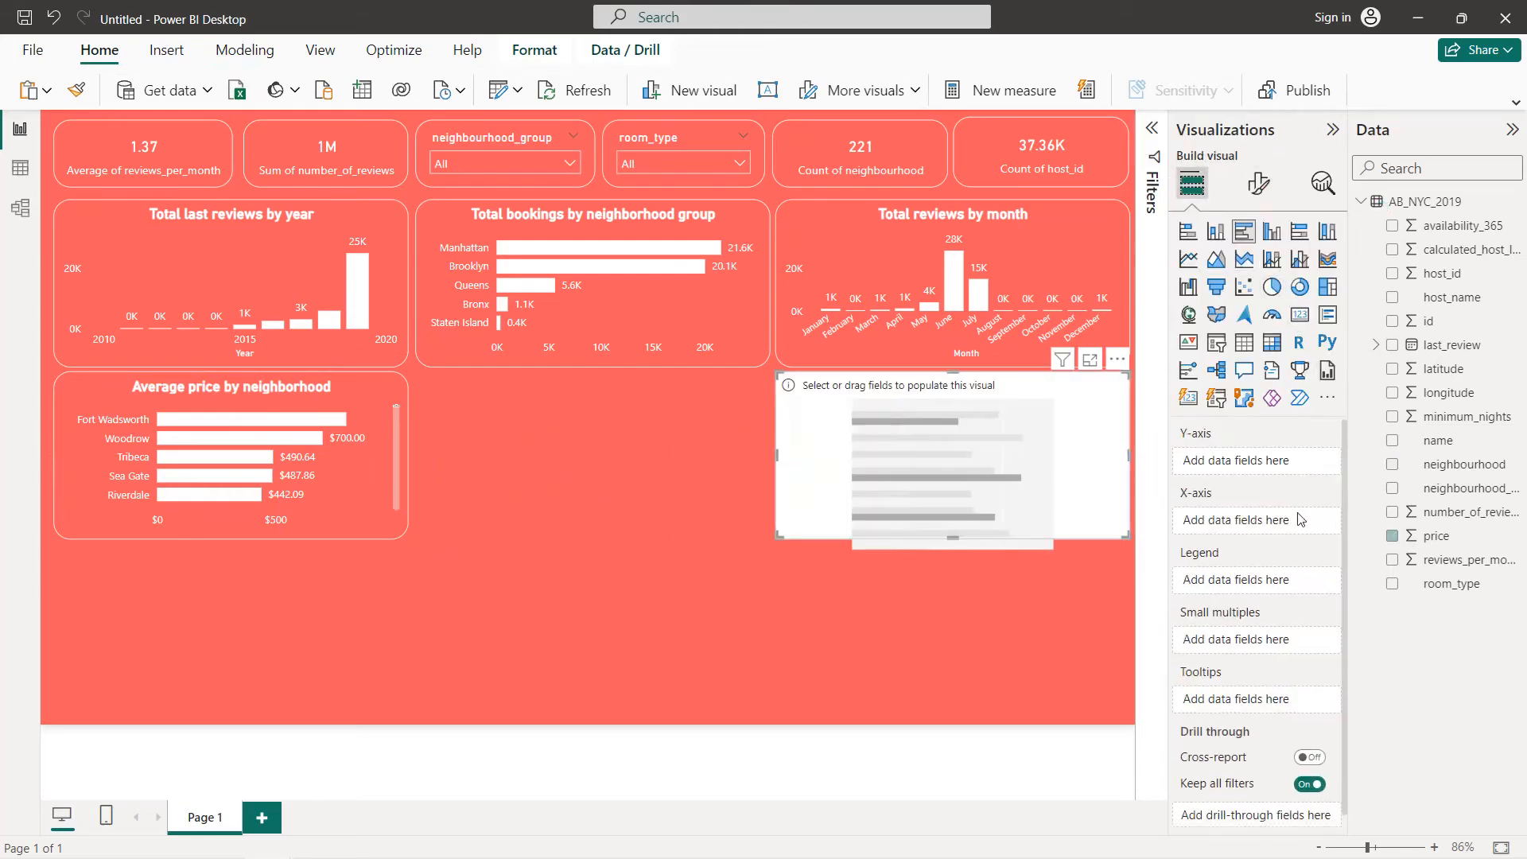
pyautogui.click(1392, 297)
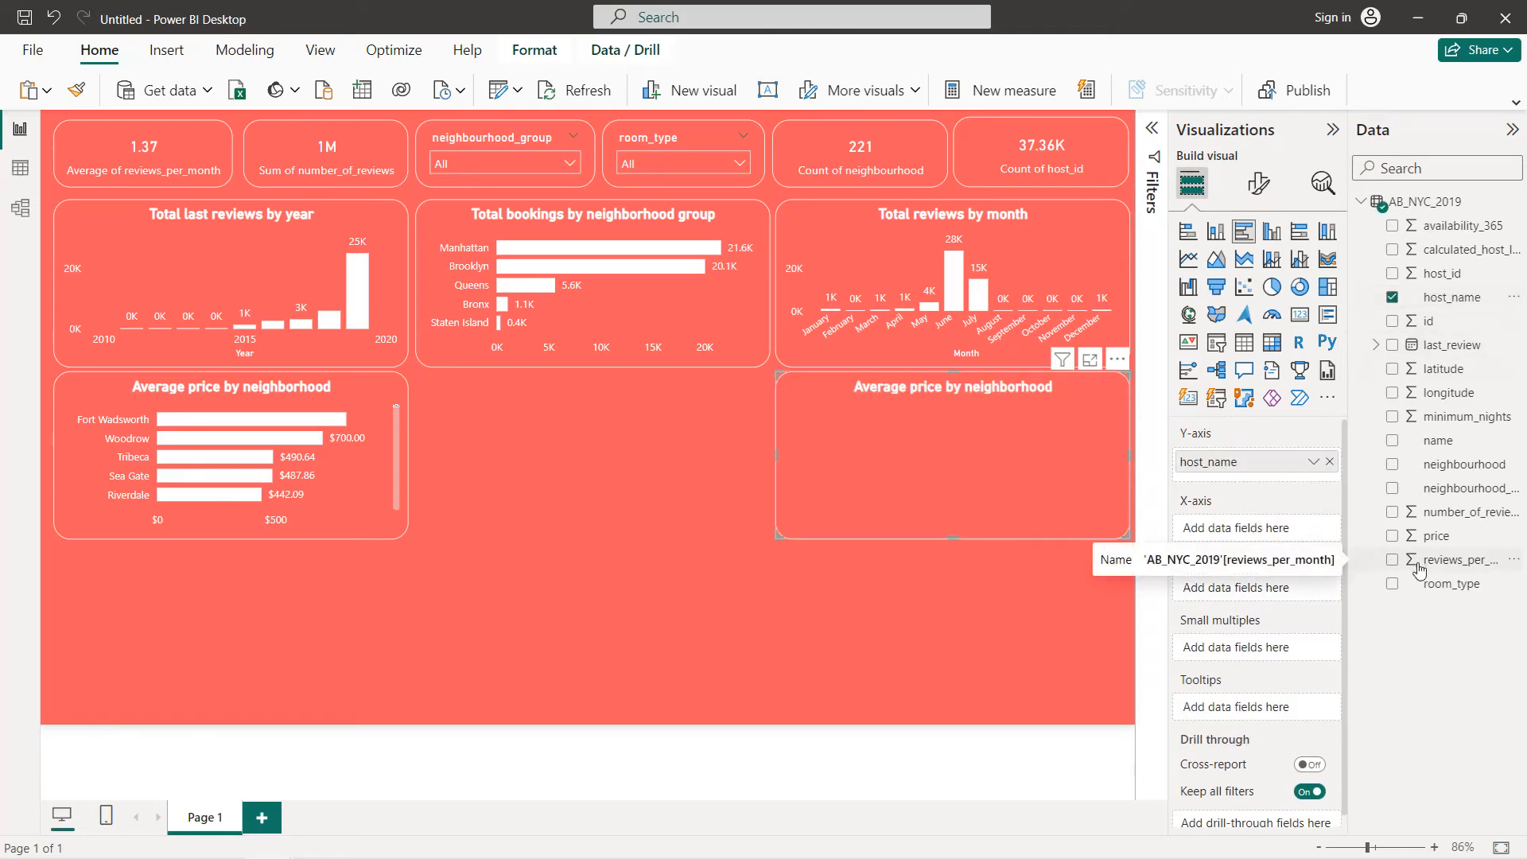
pyautogui.click(1392, 512)
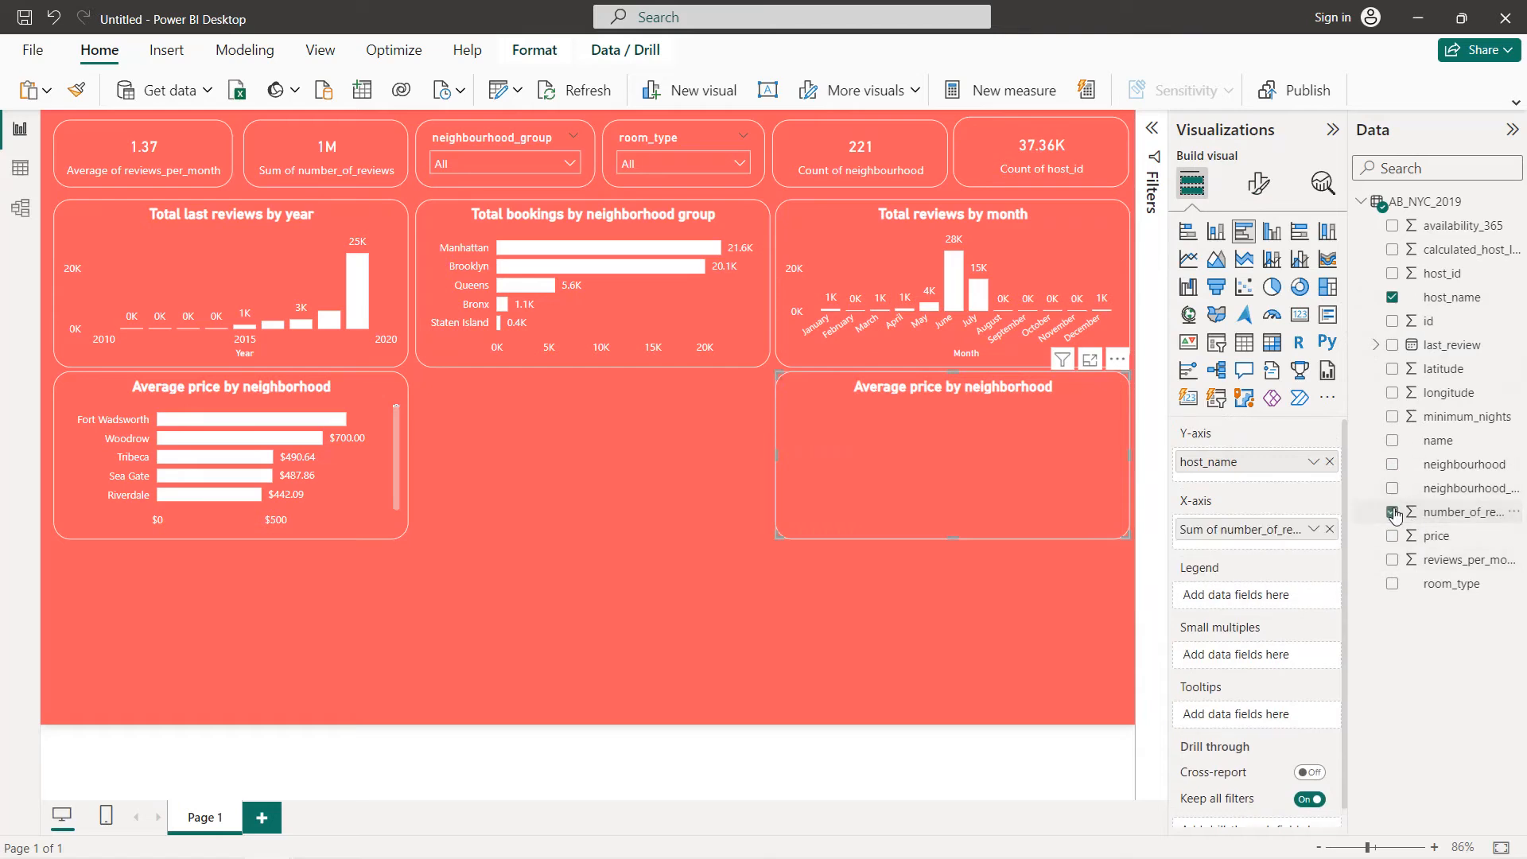
# - Filter the host_name chart to the top 10 host_id values by sum of number_of_reviews
pyautogui.click(1151, 130)
pyautogui.moveTo(1469, 276); pyautogui.dragTo(1091, 354)
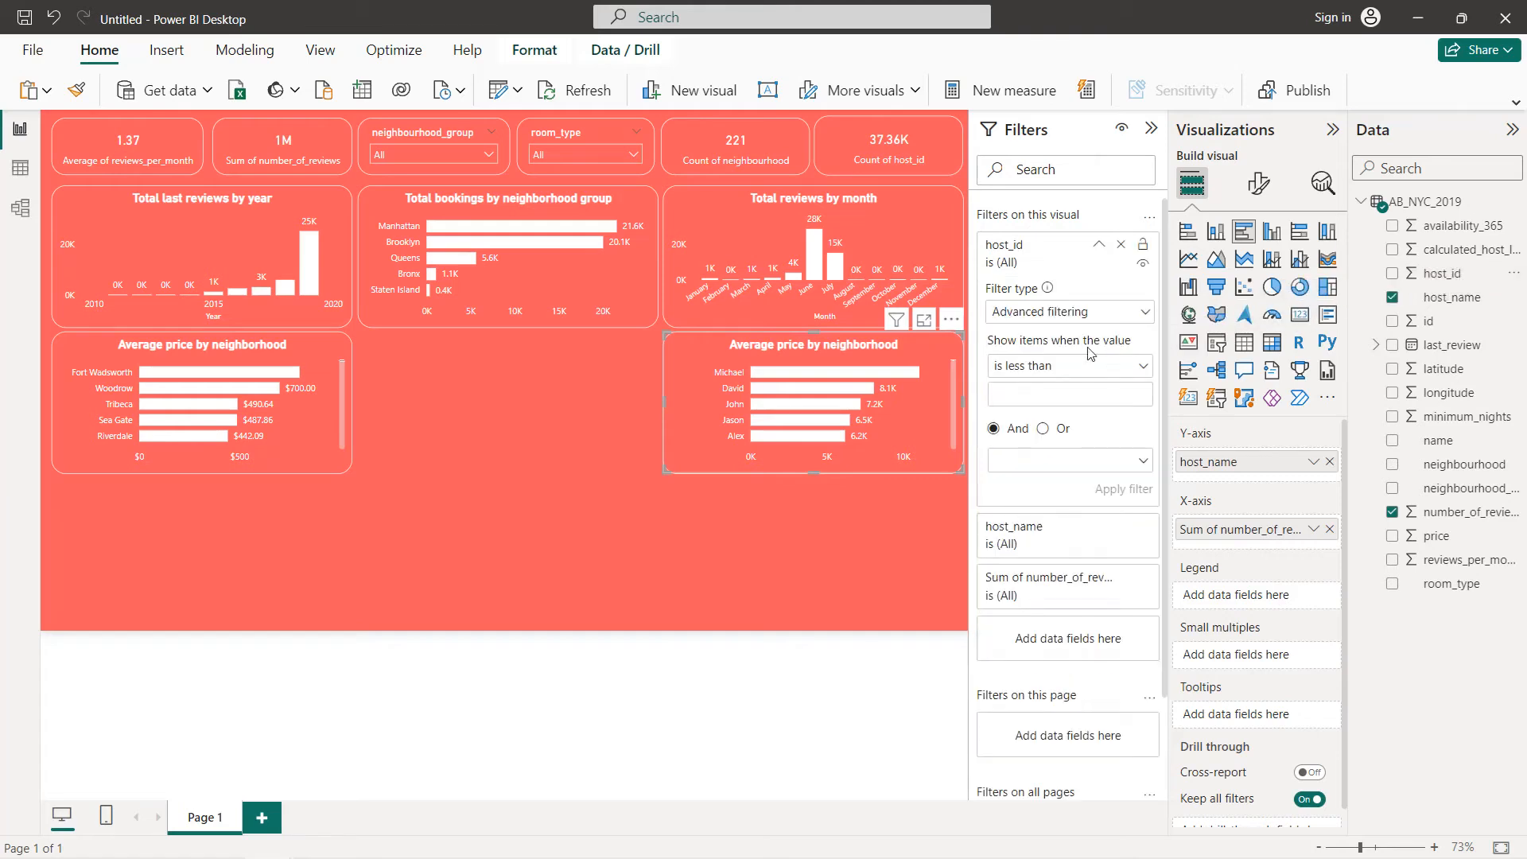
pyautogui.click(1089, 311)
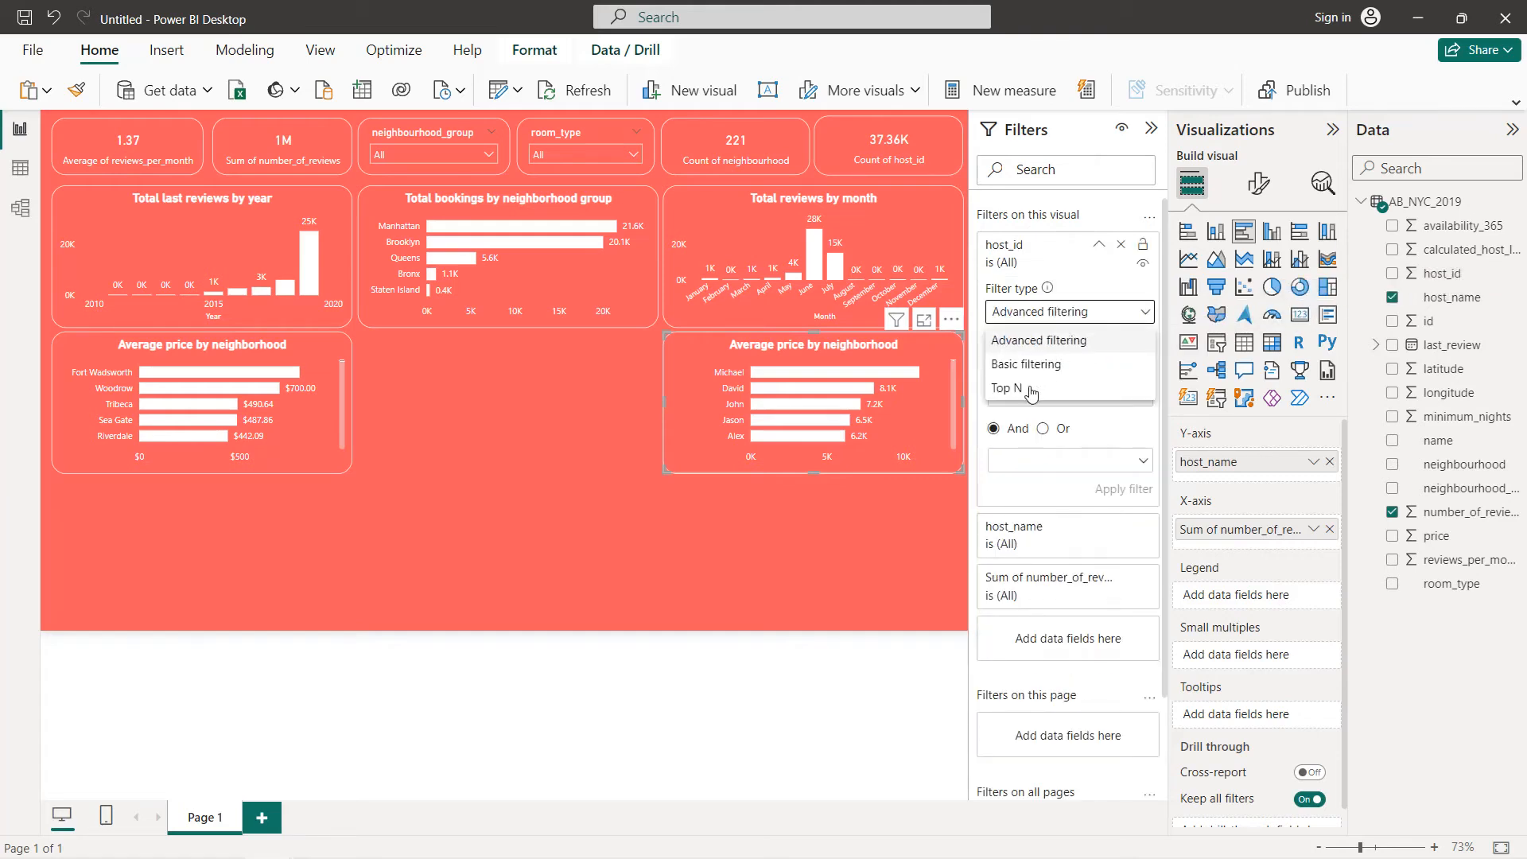
pyautogui.click(1029, 387)
pyautogui.click(1086, 363)
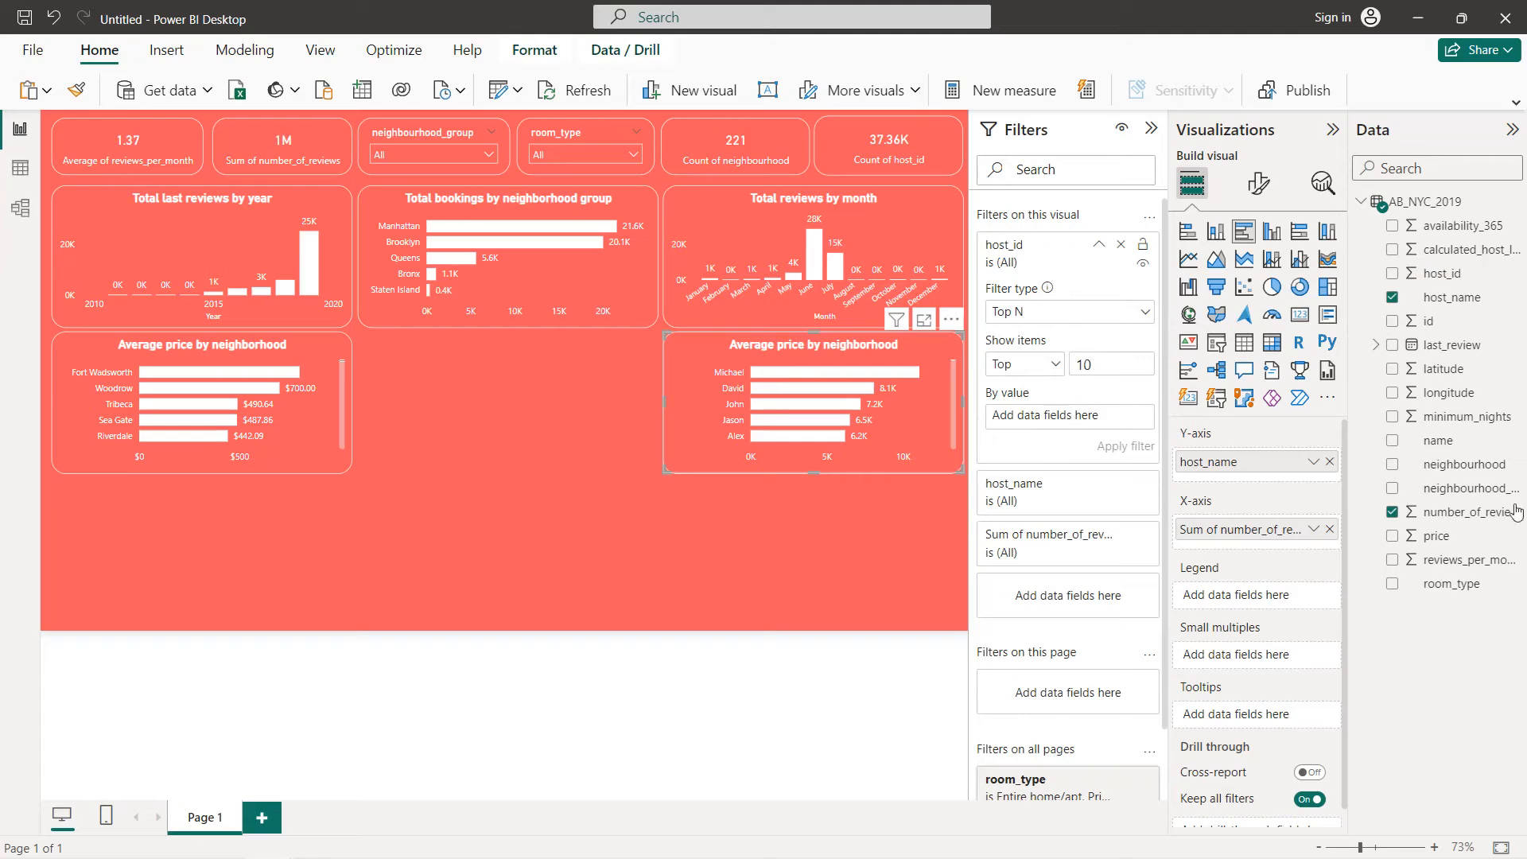
pyautogui.moveTo(1488, 513); pyautogui.dragTo(1125, 421)
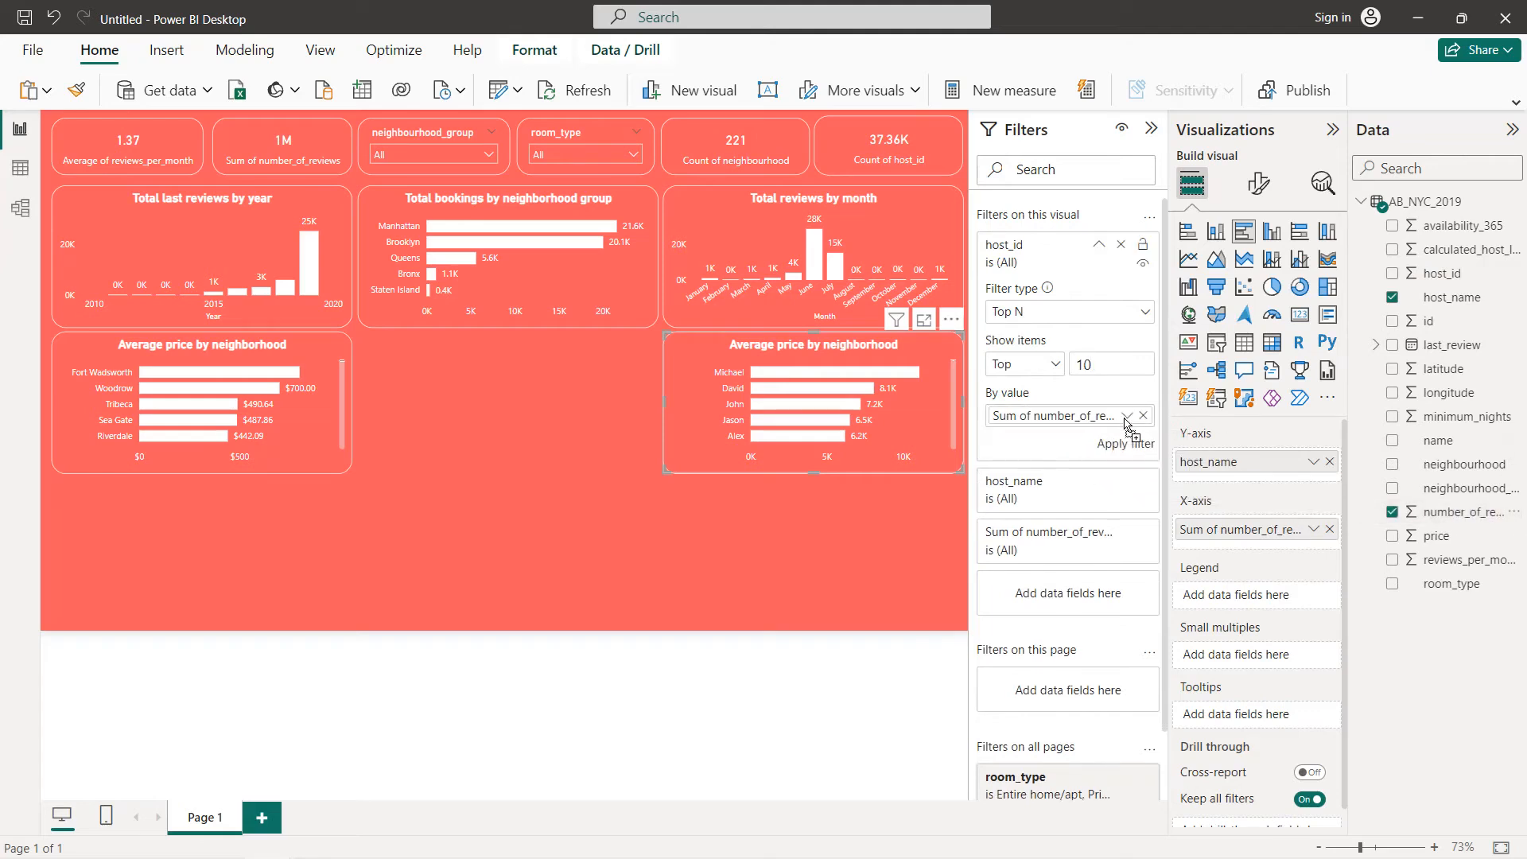
pyautogui.click(1124, 446)
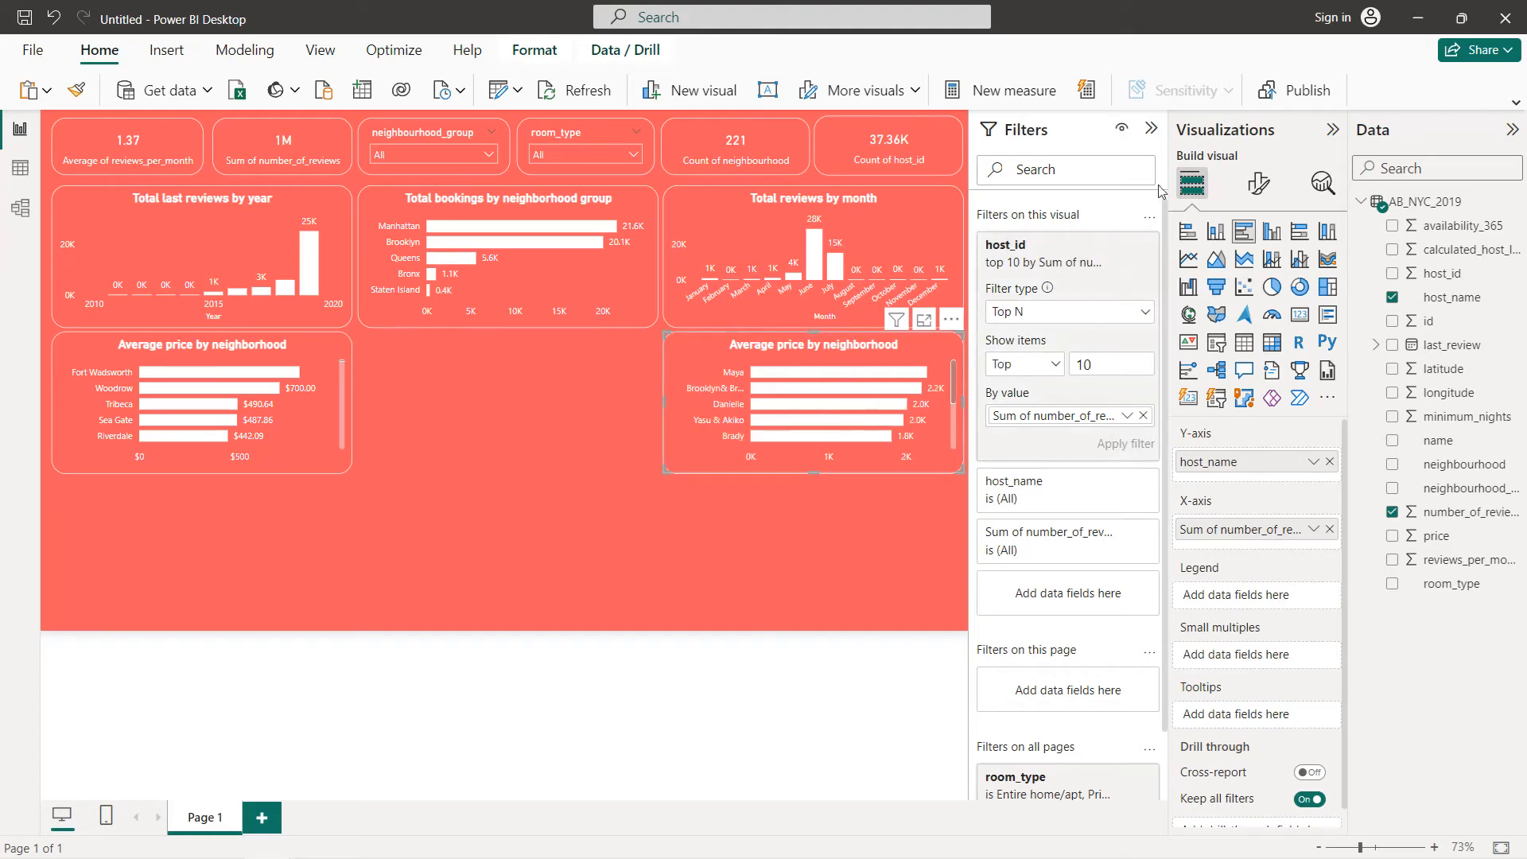
# - Change the title of the host_name chart to "Top 10 hosts by total reviews"
pyautogui.click(1258, 182)
pyautogui.click(1260, 273)
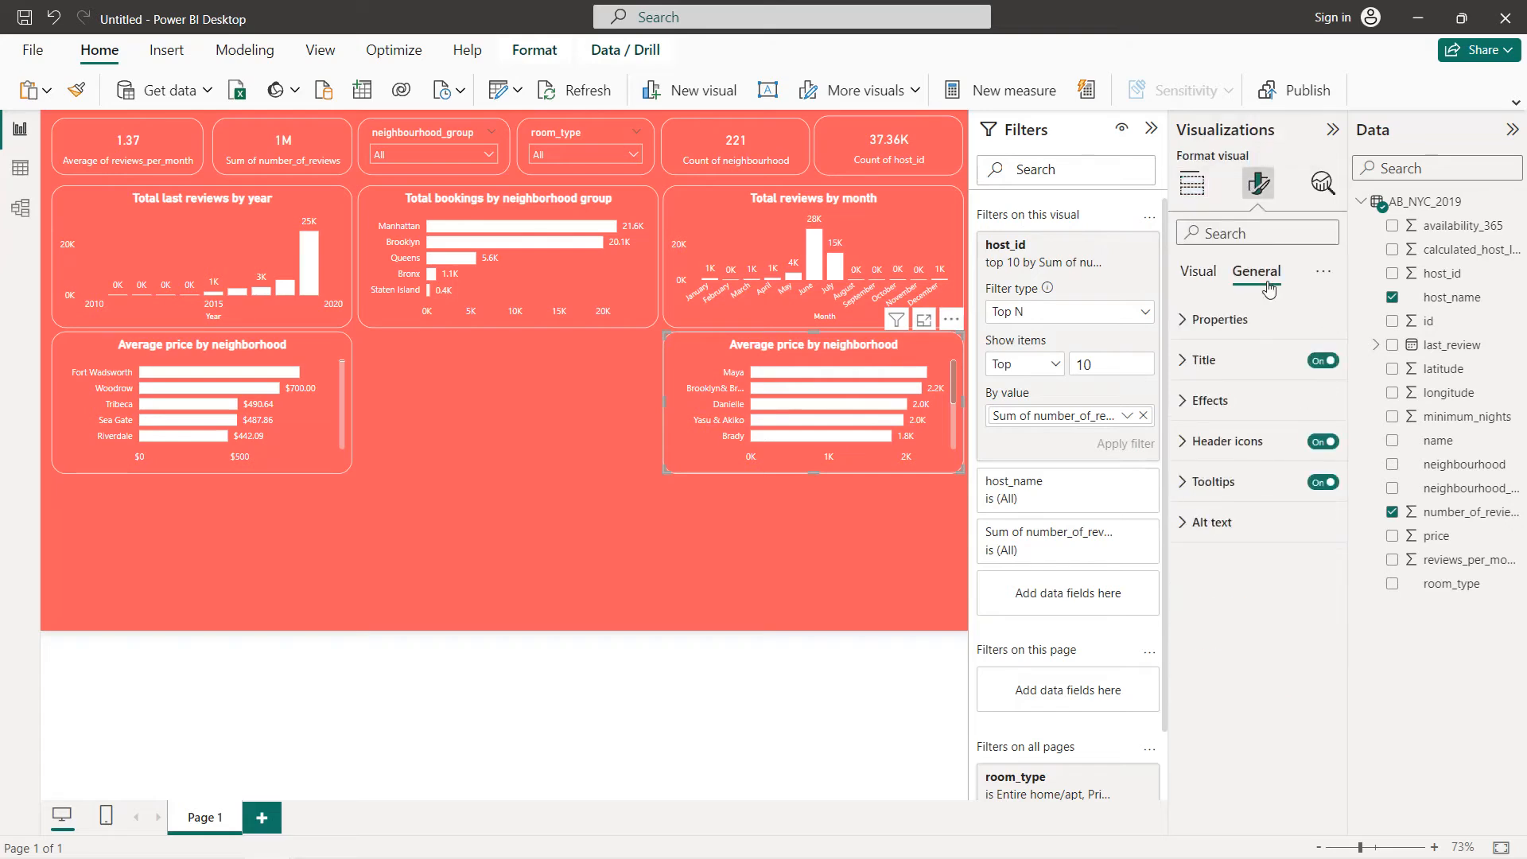
pyautogui.click(1244, 362)
pyautogui.tripleClick(1270, 455)
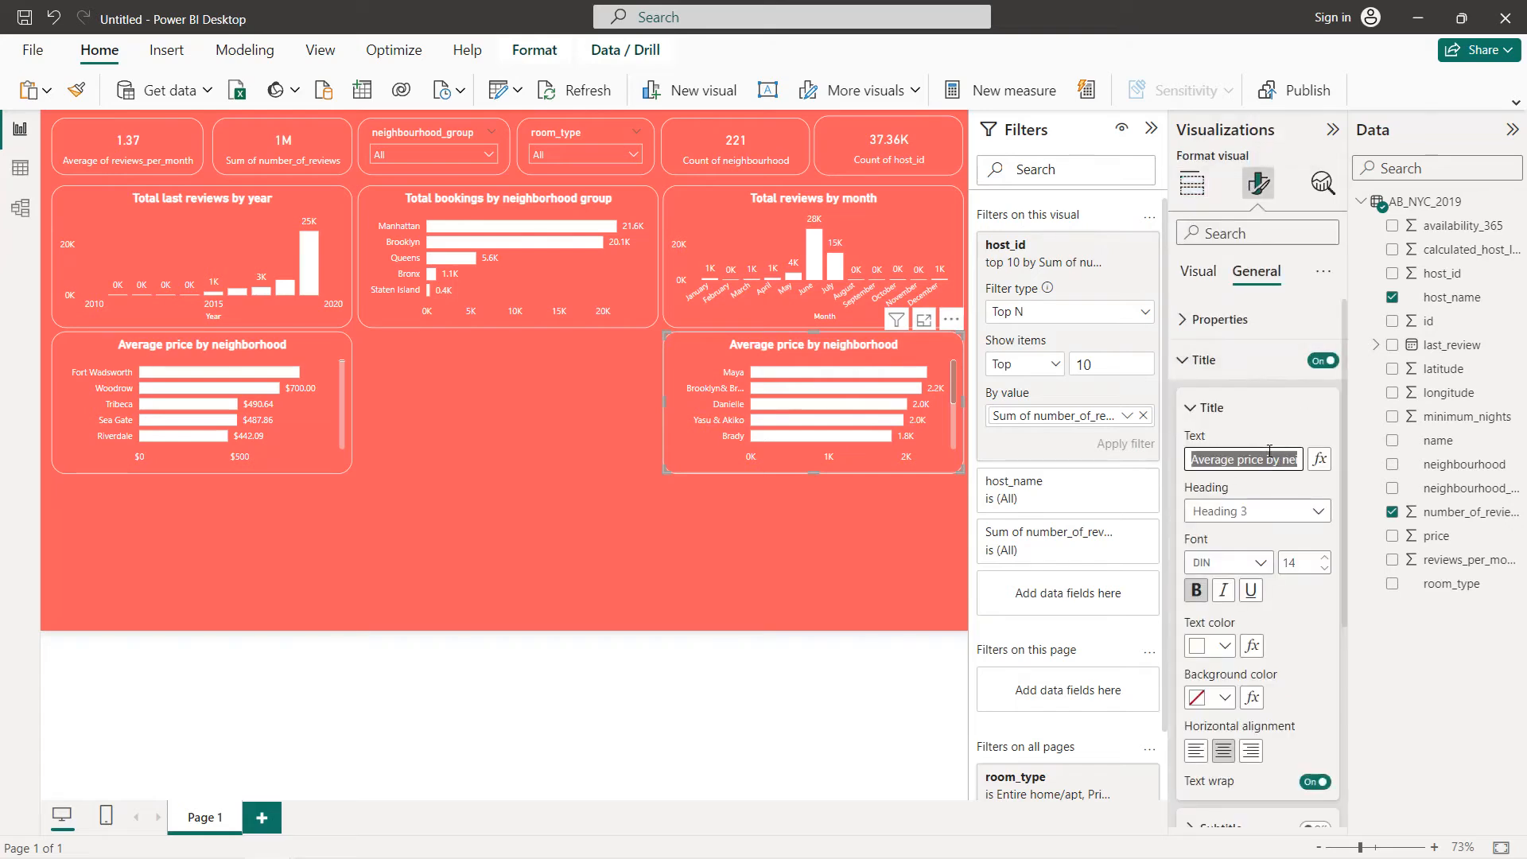
pyautogui.write('Top ')
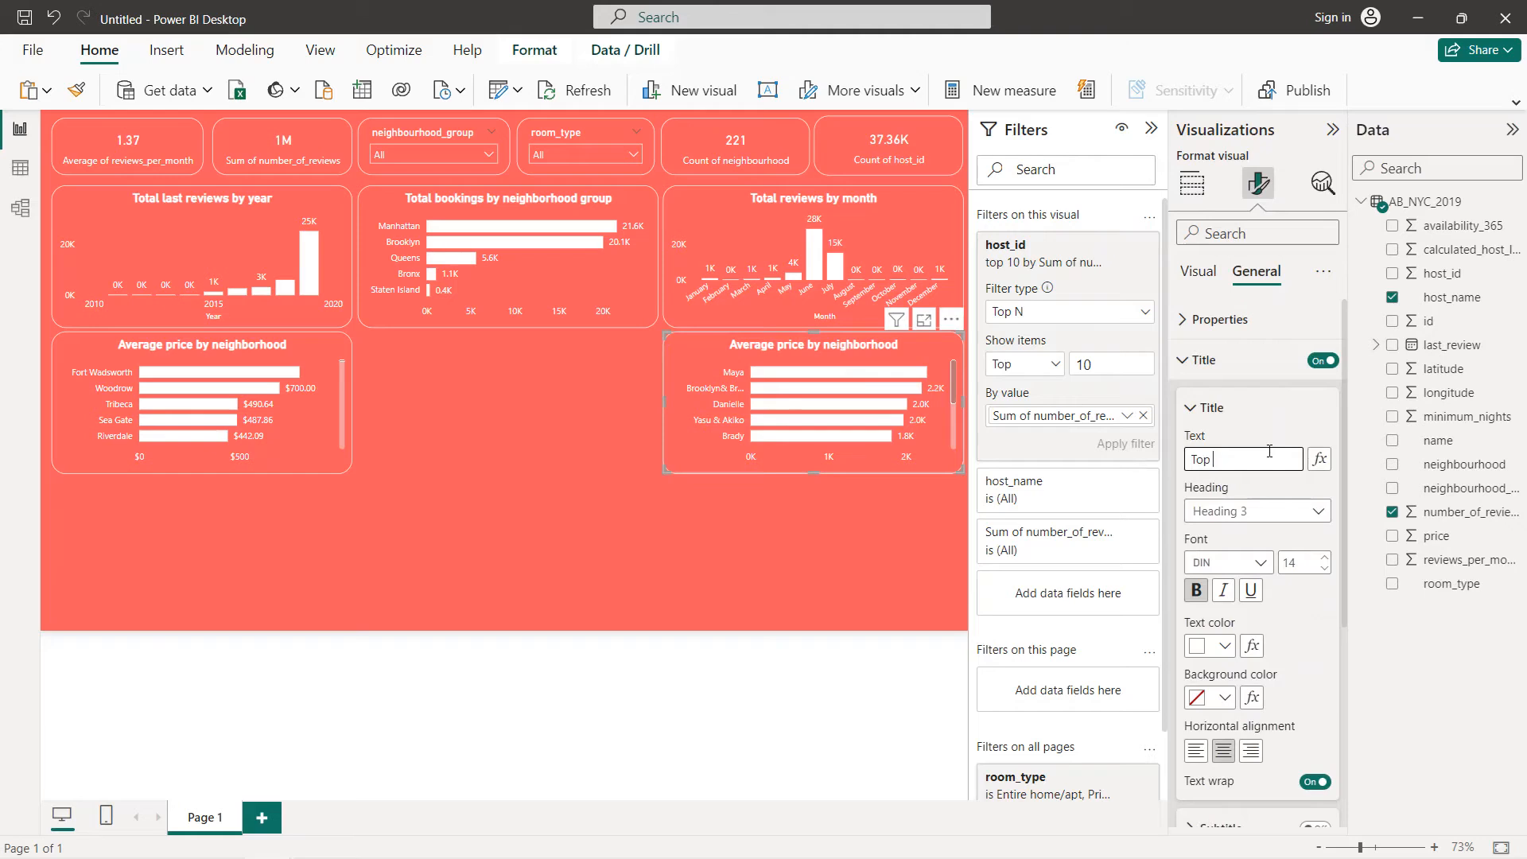
pyautogui.write('10 hosts by total reveiw')
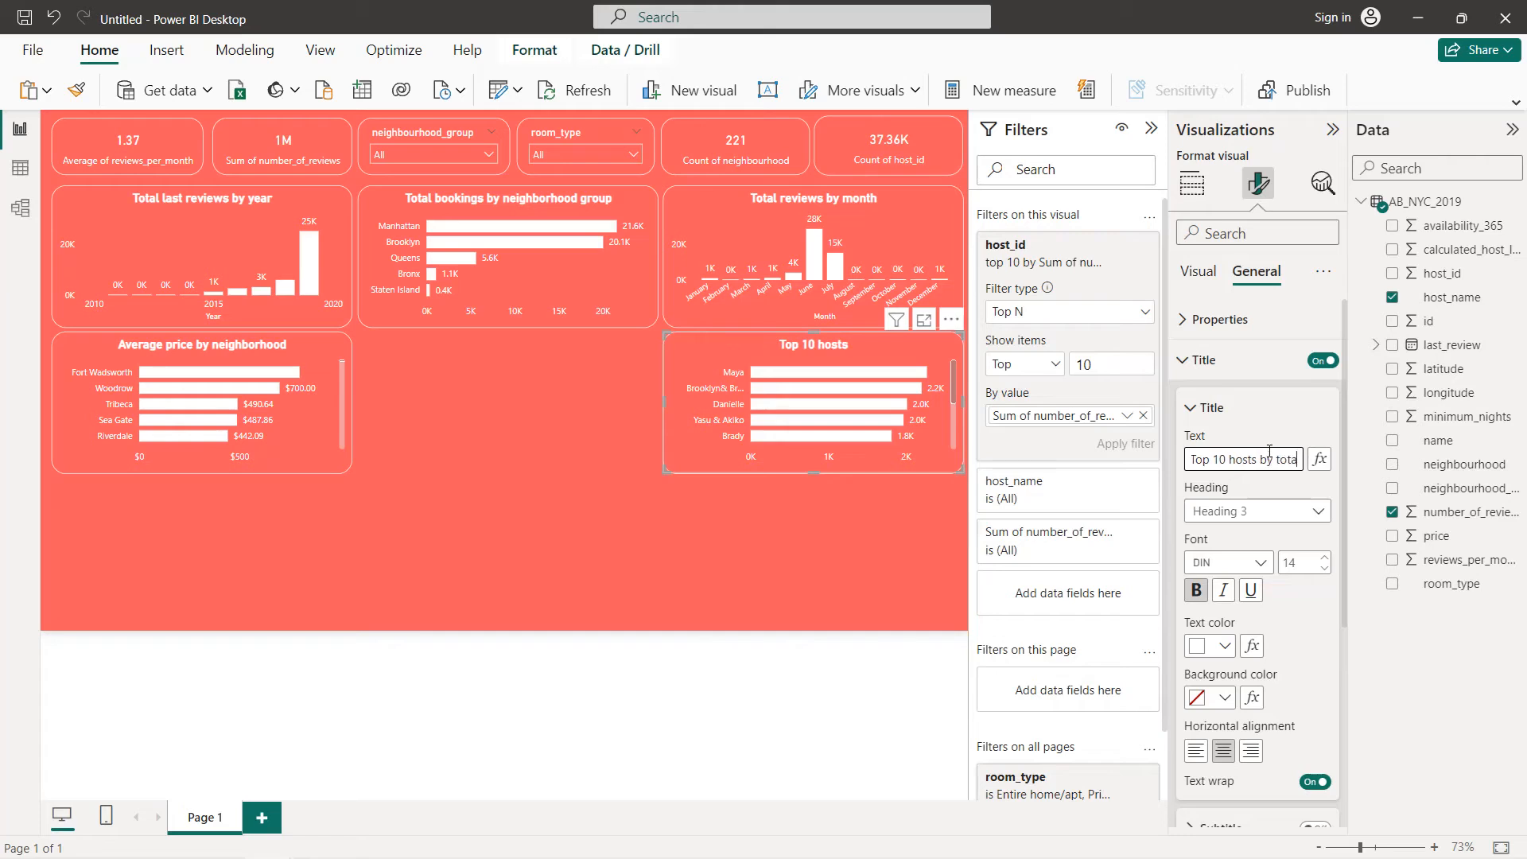
pyautogui.write('s')
pyautogui.click(1280, 459)
pyautogui.press('BackSpace')
pyautogui.write('eviews')
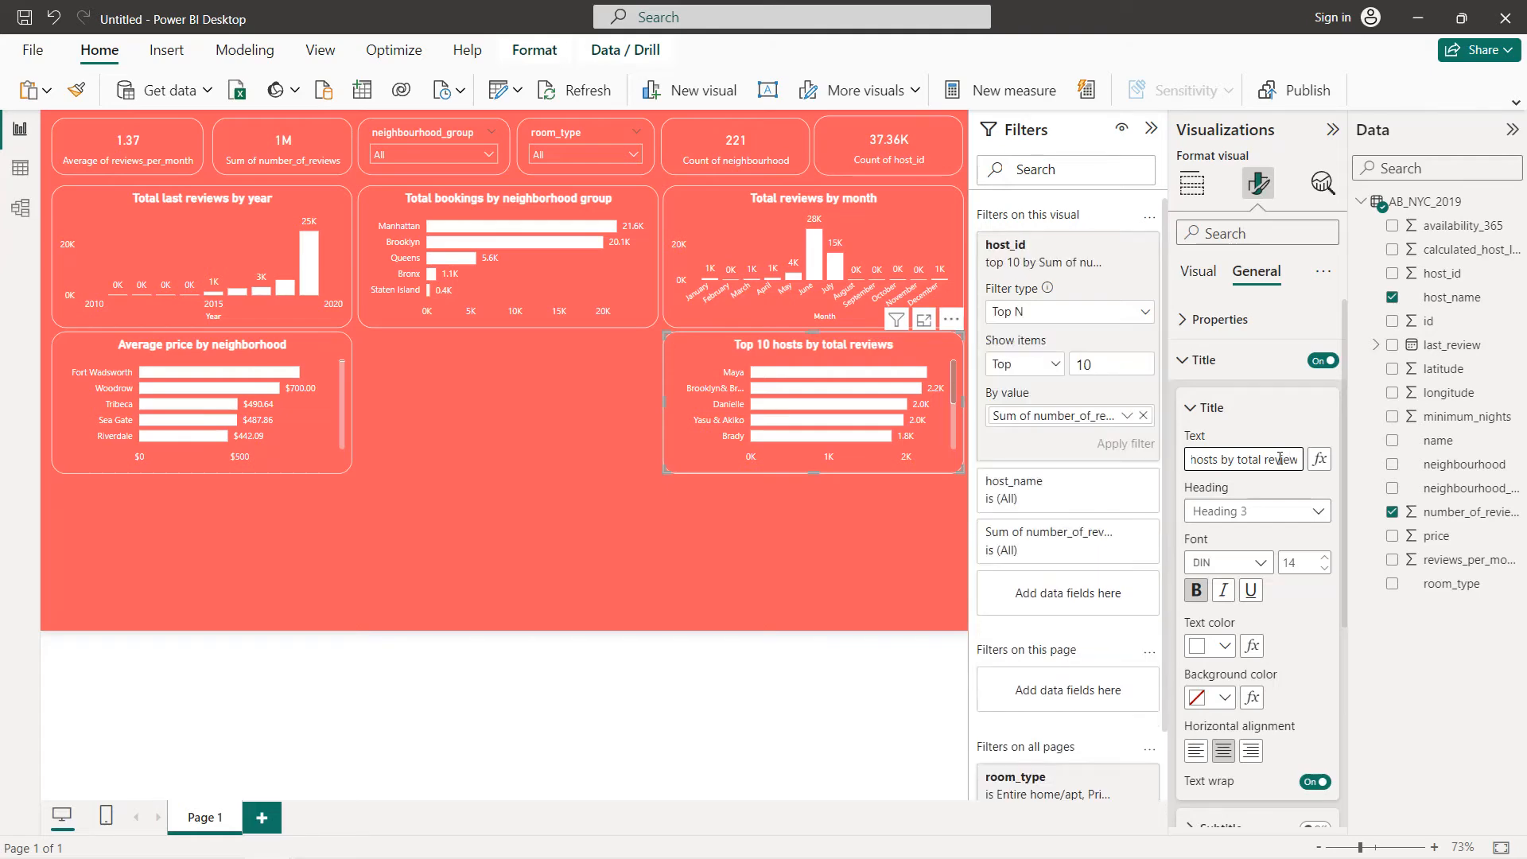
pyautogui.click(832, 477)
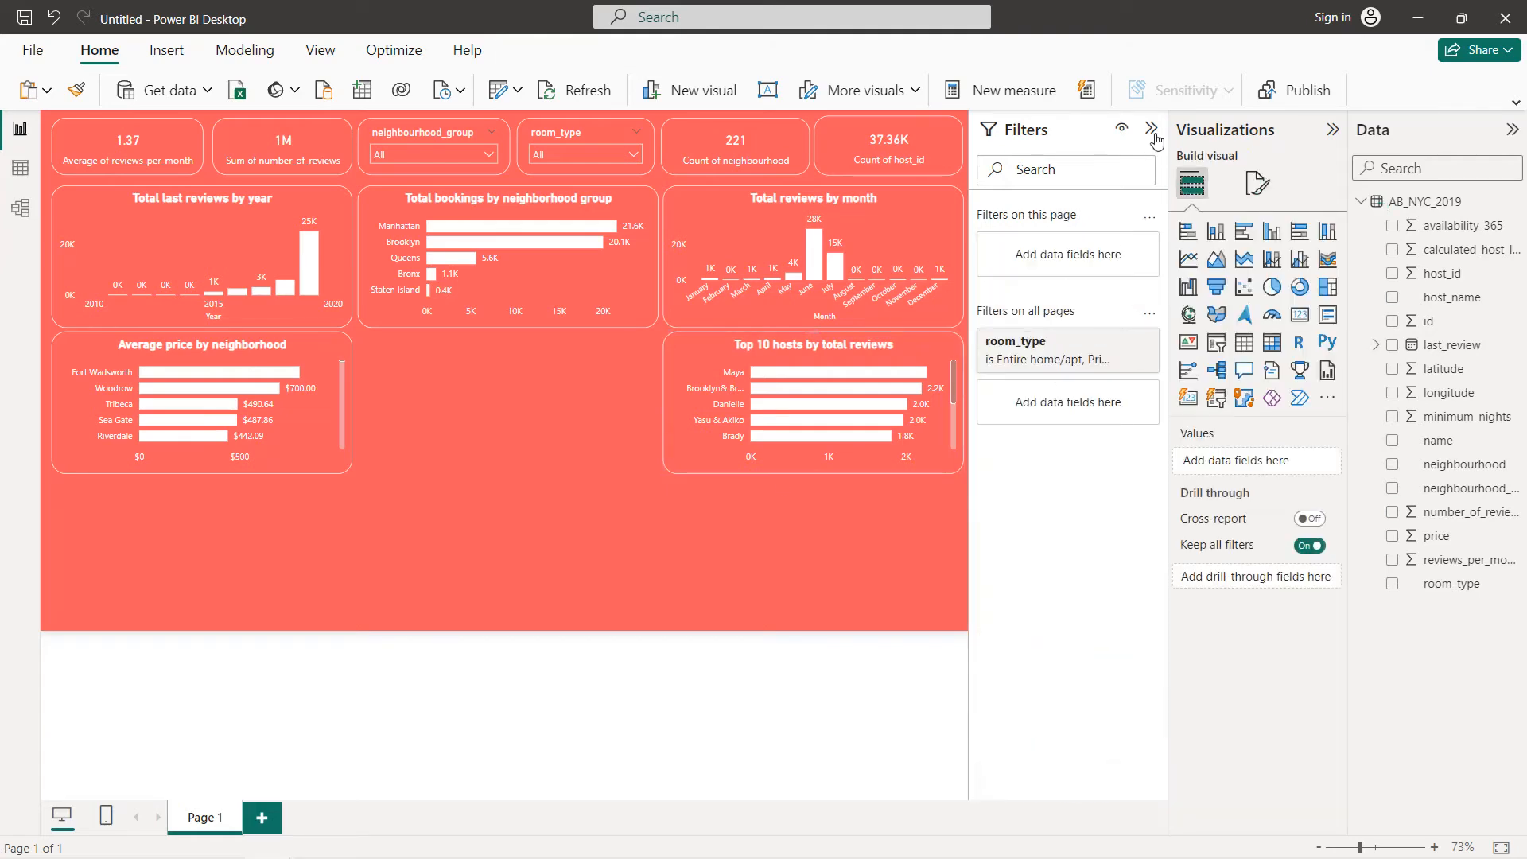
# - Duplicate the average price by neighborhood chart and place the copy in the middle of the page's bottom row
pyautogui.click(1151, 129)
pyautogui.click(1332, 129)
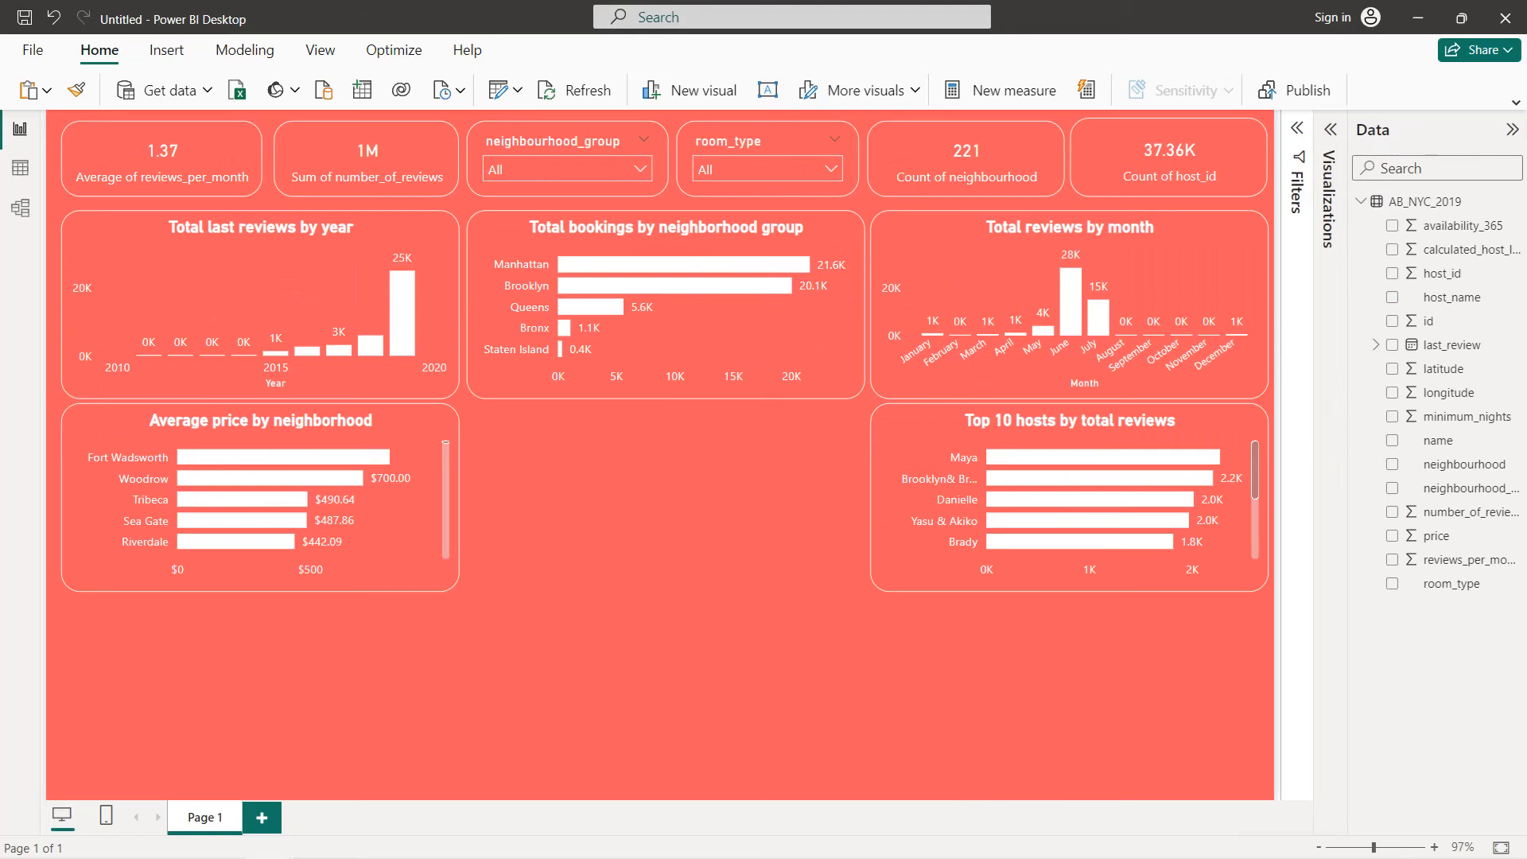
pyautogui.click(1514, 129)
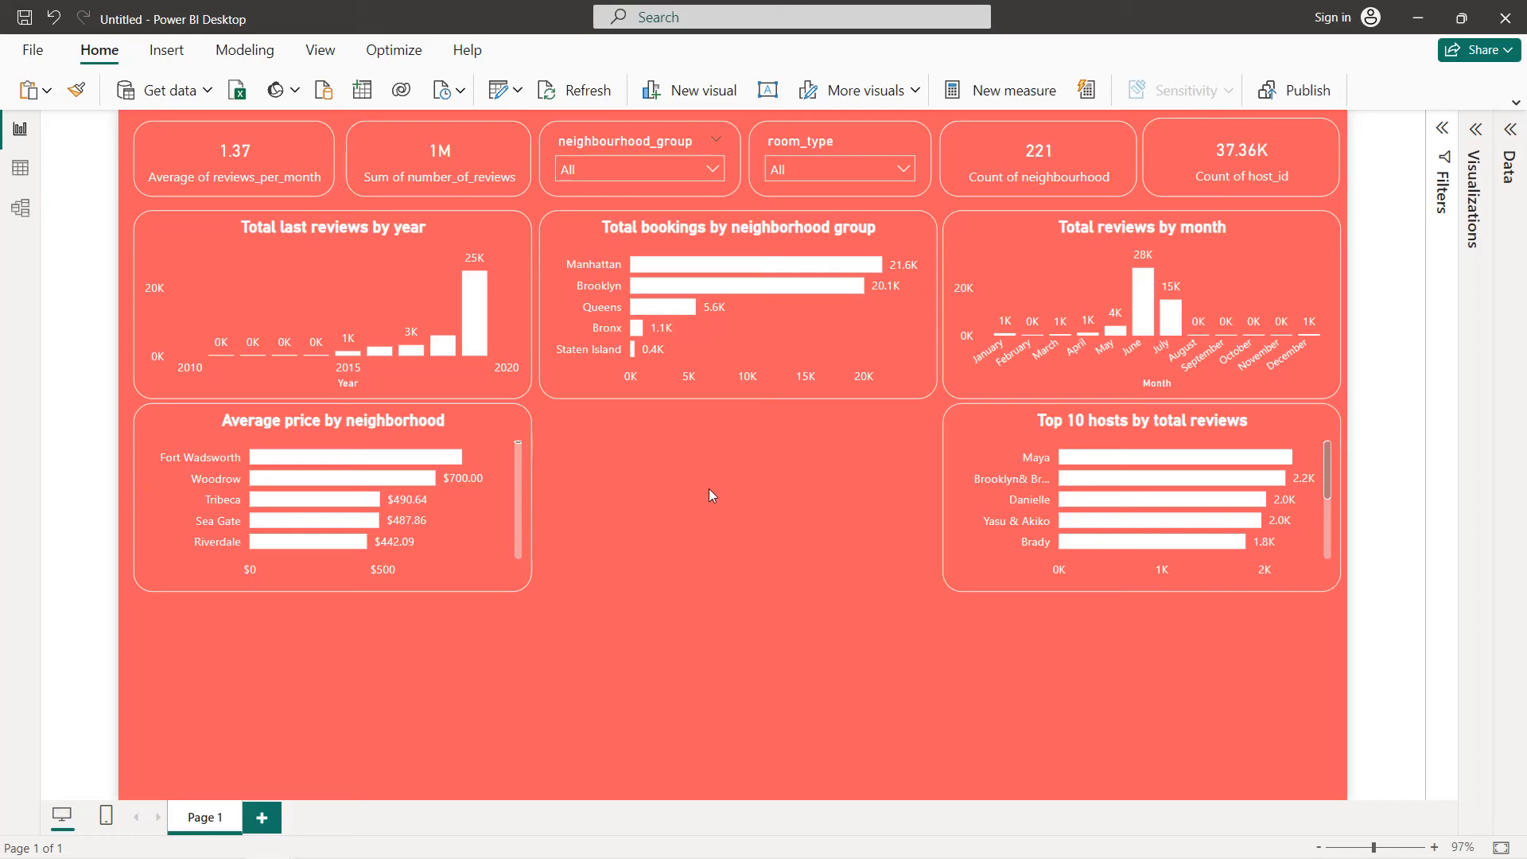
pyautogui.click(482, 544)
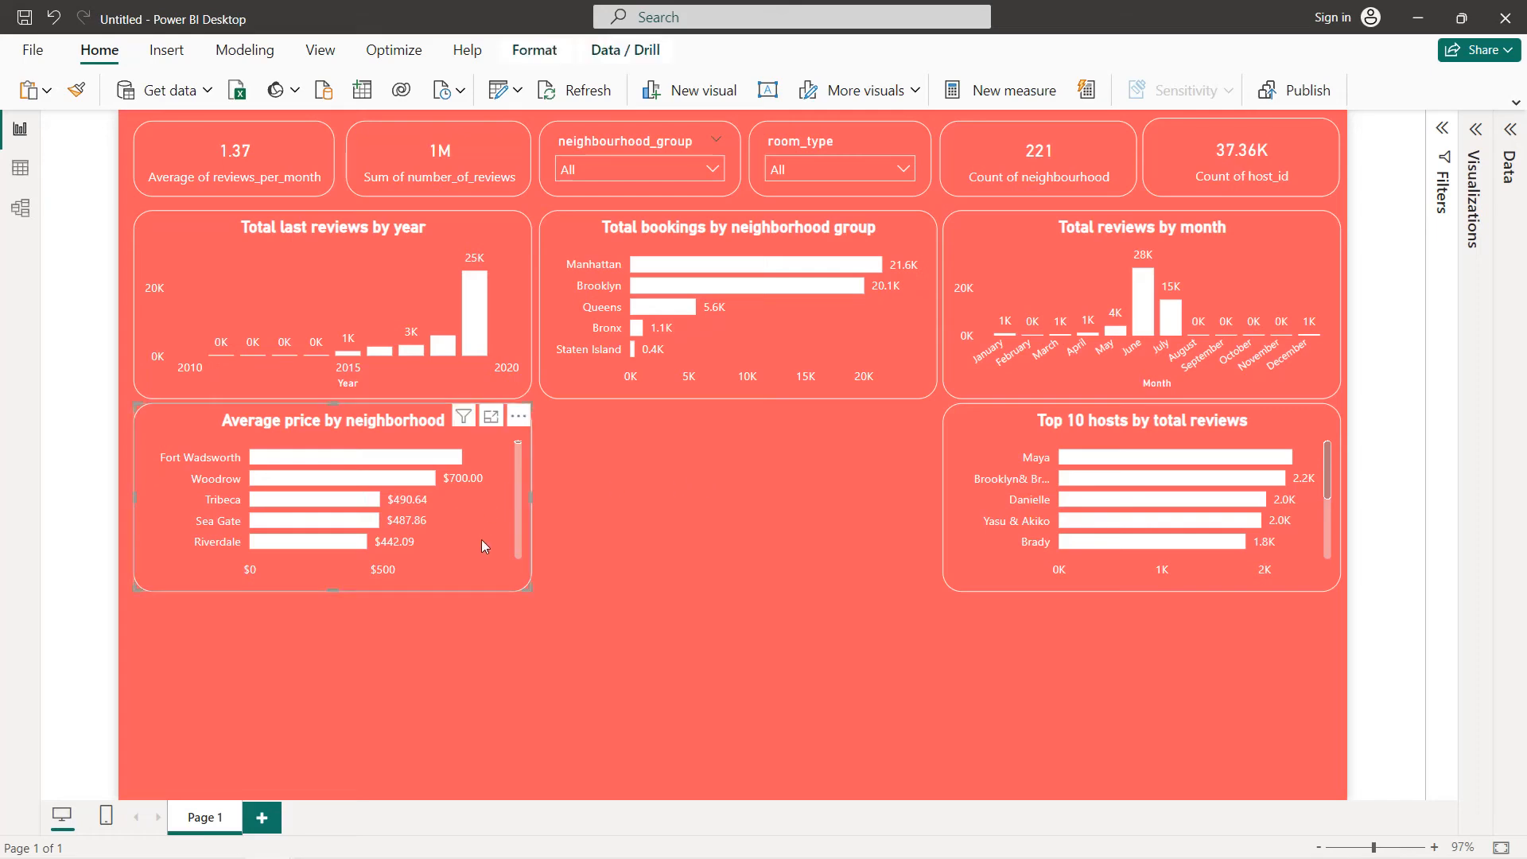
pyautogui.hotkey('ctrl', 'v')
pyautogui.moveTo(433, 541); pyautogui.dragTo(827, 725)
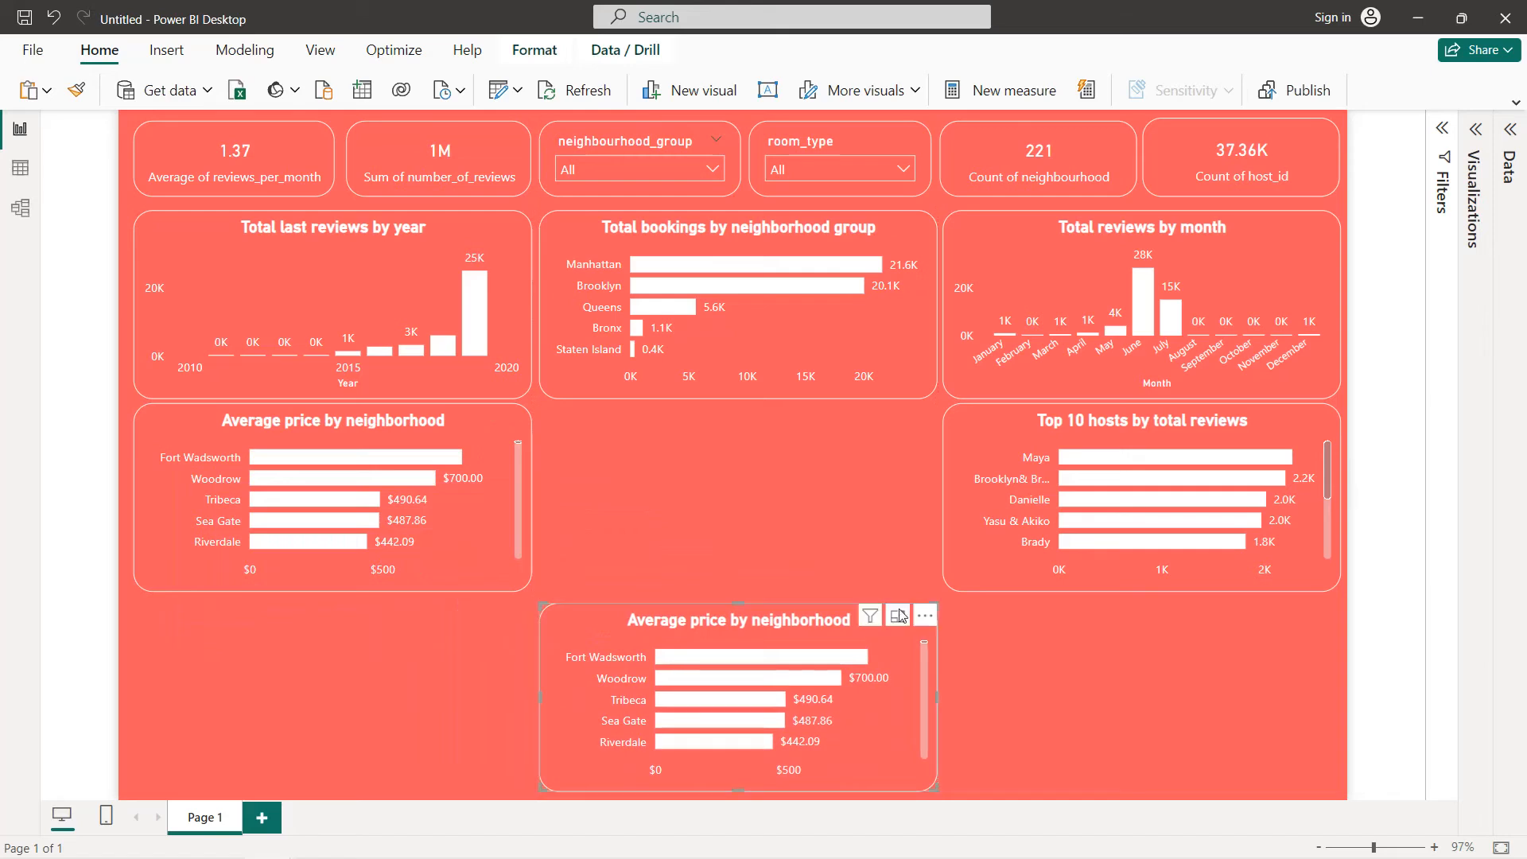
# - Convert the copied chart to a donut chart with neighbourhood_group as the legend and the count of neighbourhood as values
pyautogui.click(1473, 131)
pyautogui.click(1443, 293)
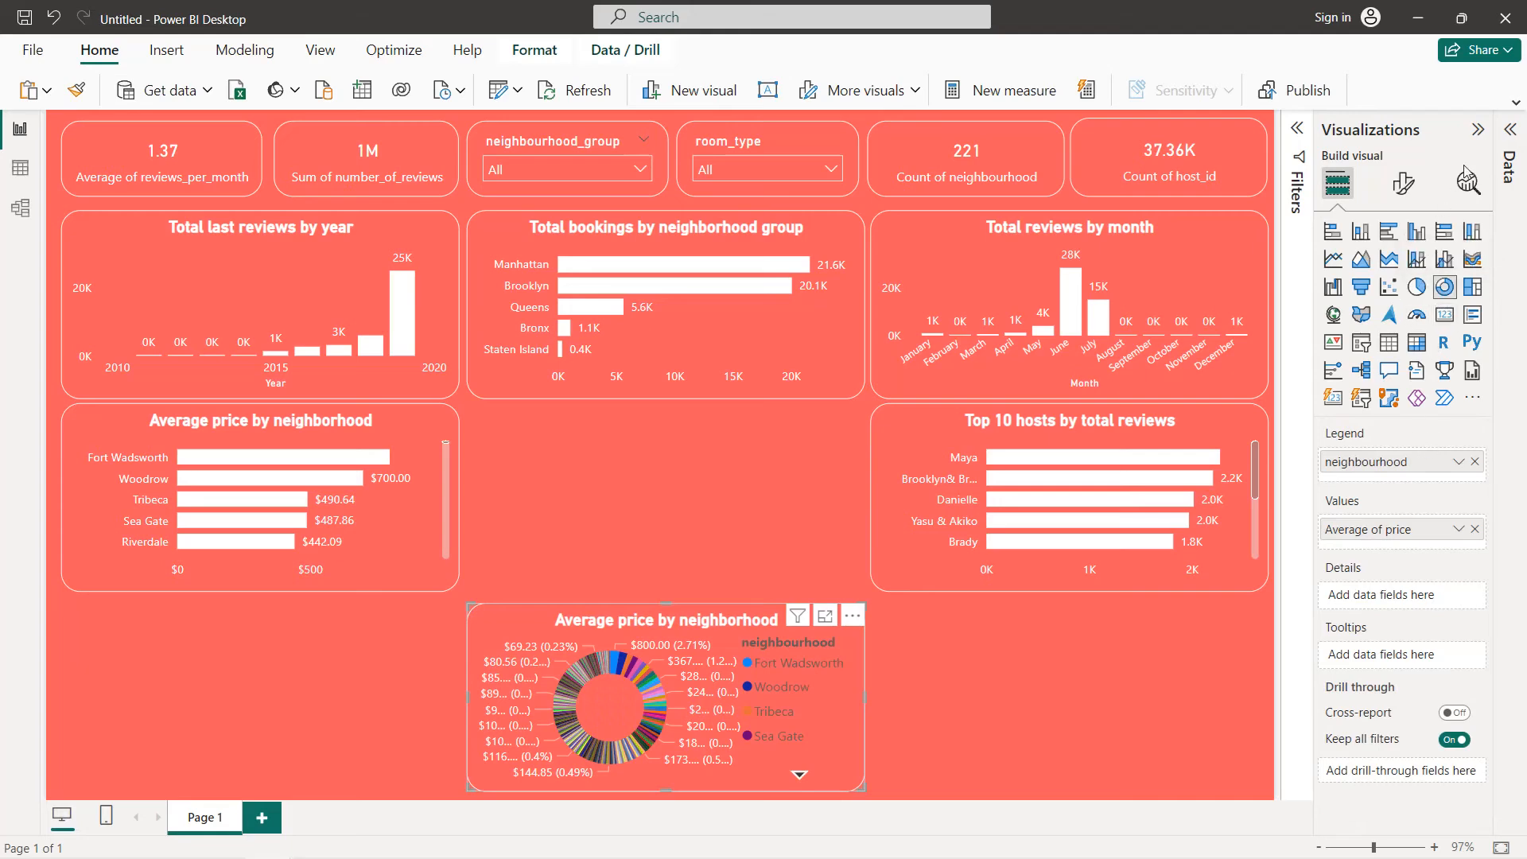
pyautogui.click(1507, 133)
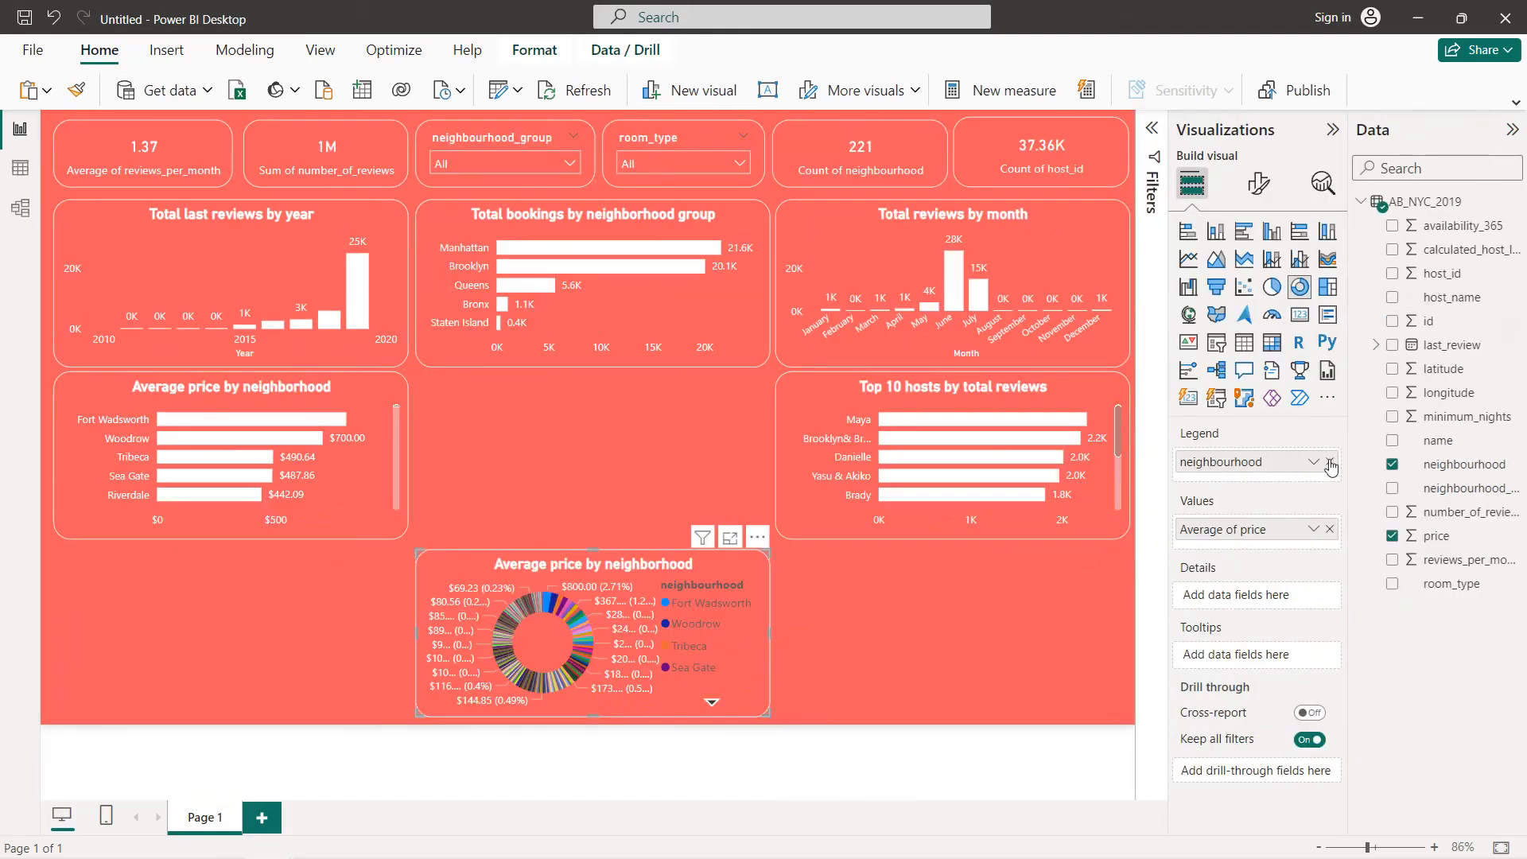
pyautogui.click(1329, 462)
pyautogui.click(1330, 523)
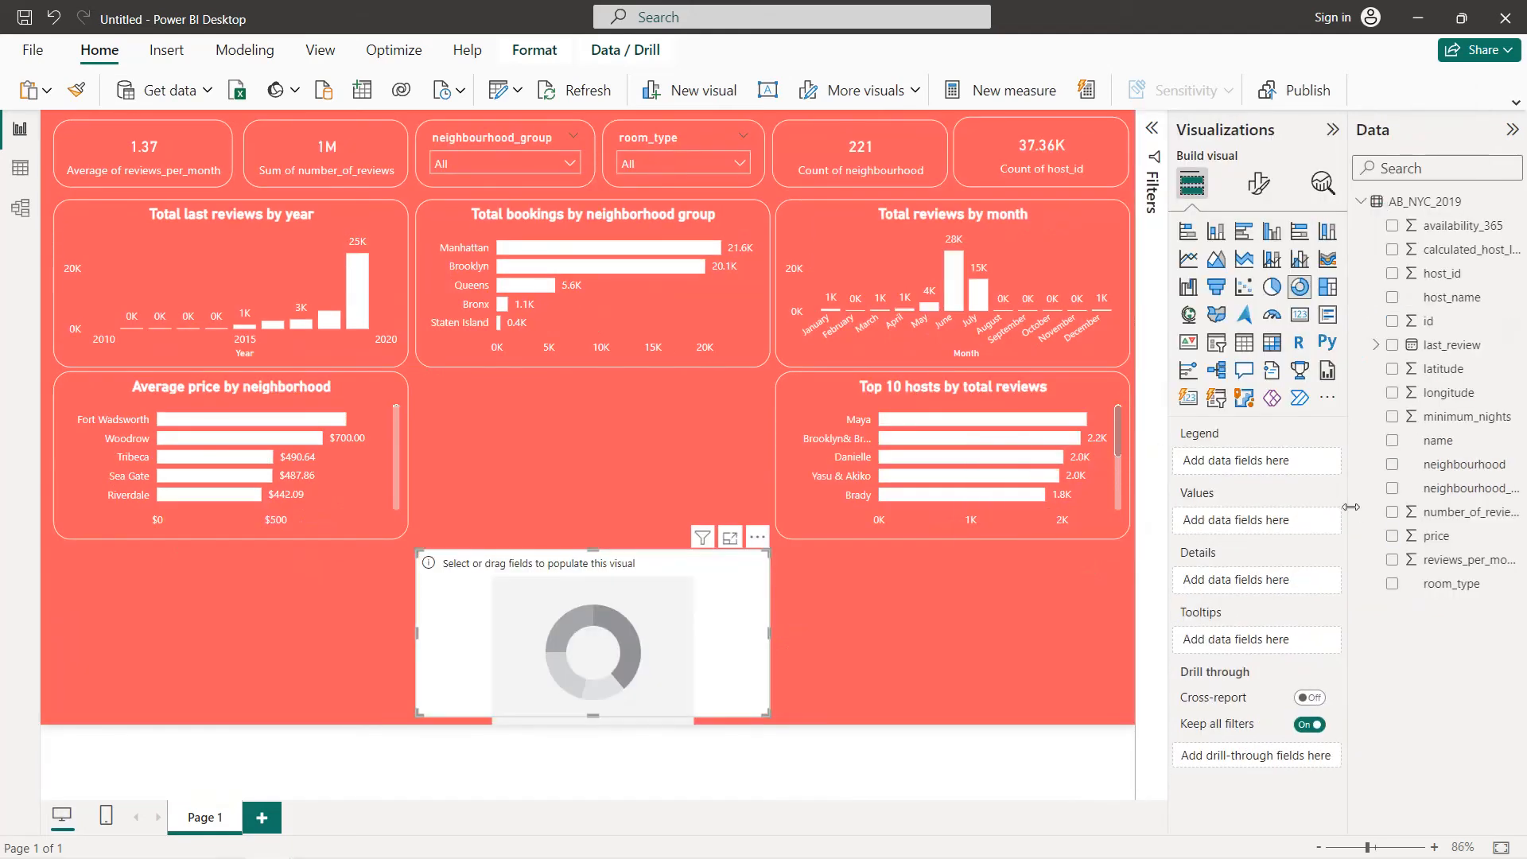
pyautogui.click(1392, 489)
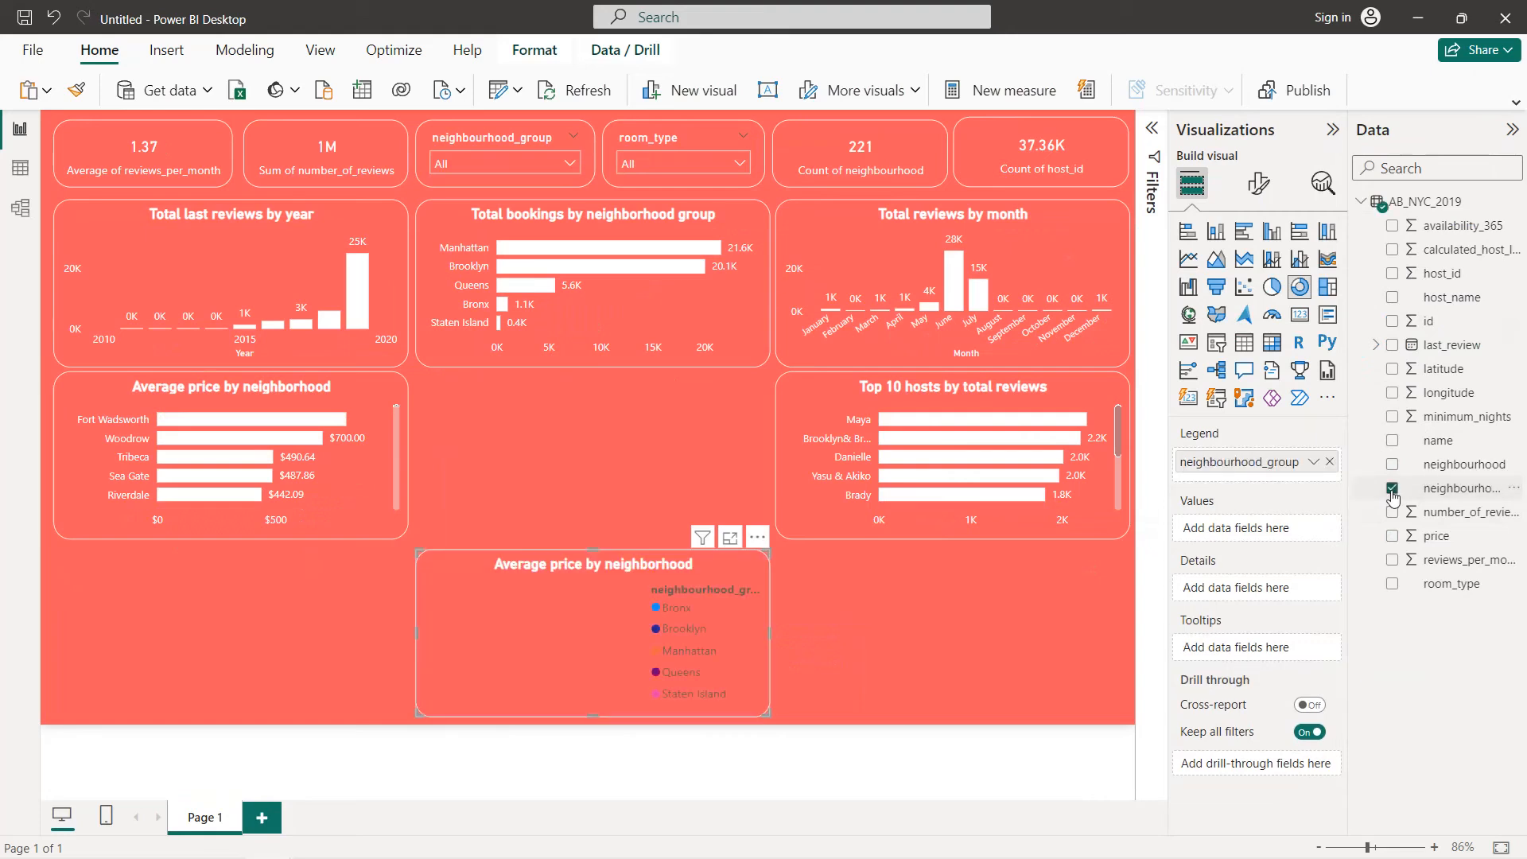
pyautogui.moveTo(1454, 470); pyautogui.dragTo(1298, 534)
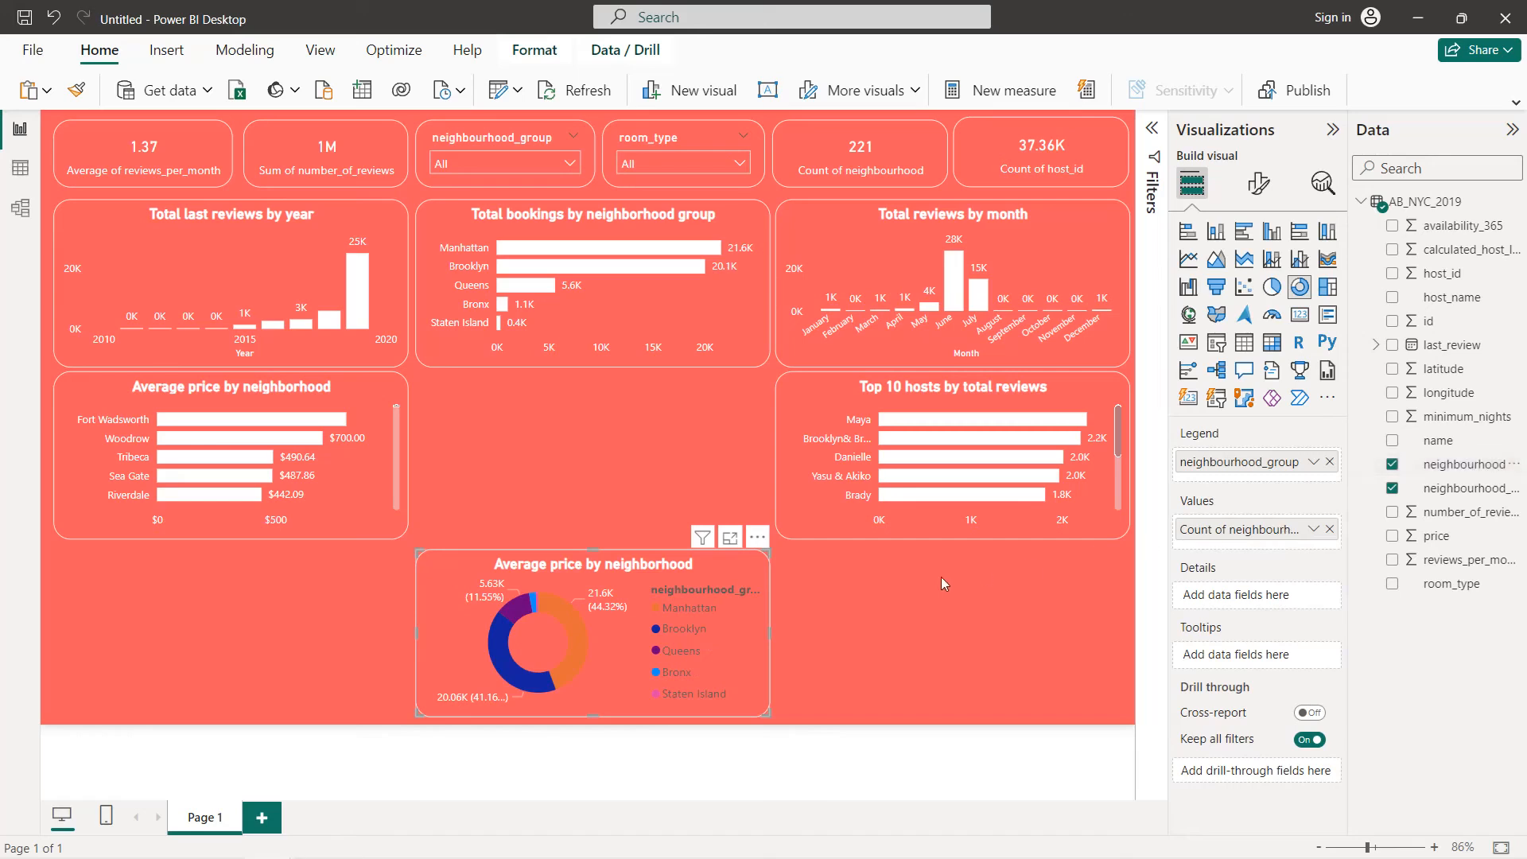
# - Turn off the donut chart's legend and set its detail labels to "Category, percent of total"
pyautogui.click(1257, 182)
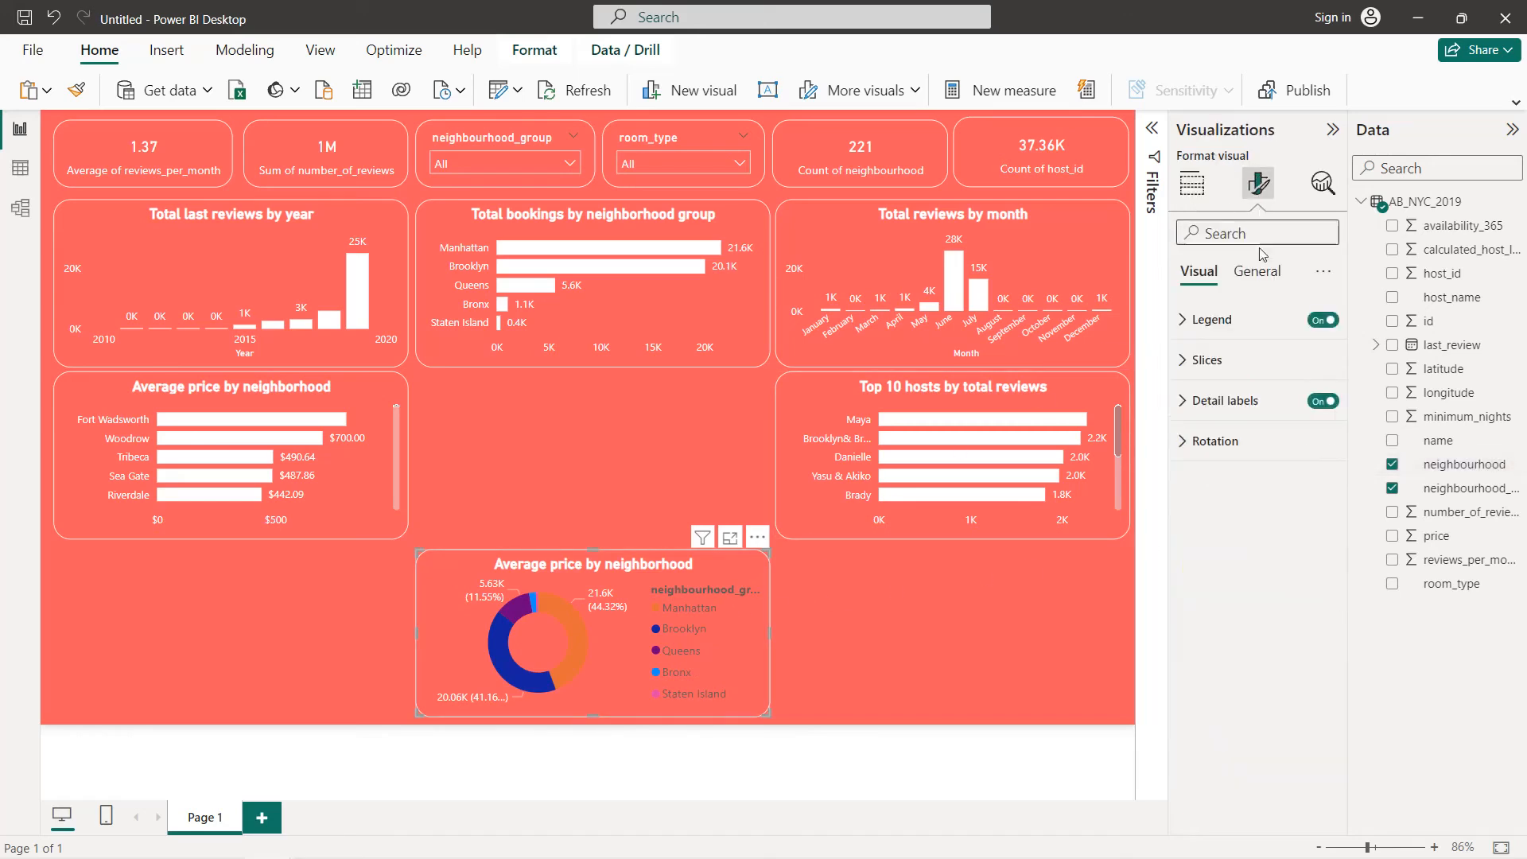
pyautogui.click(1322, 321)
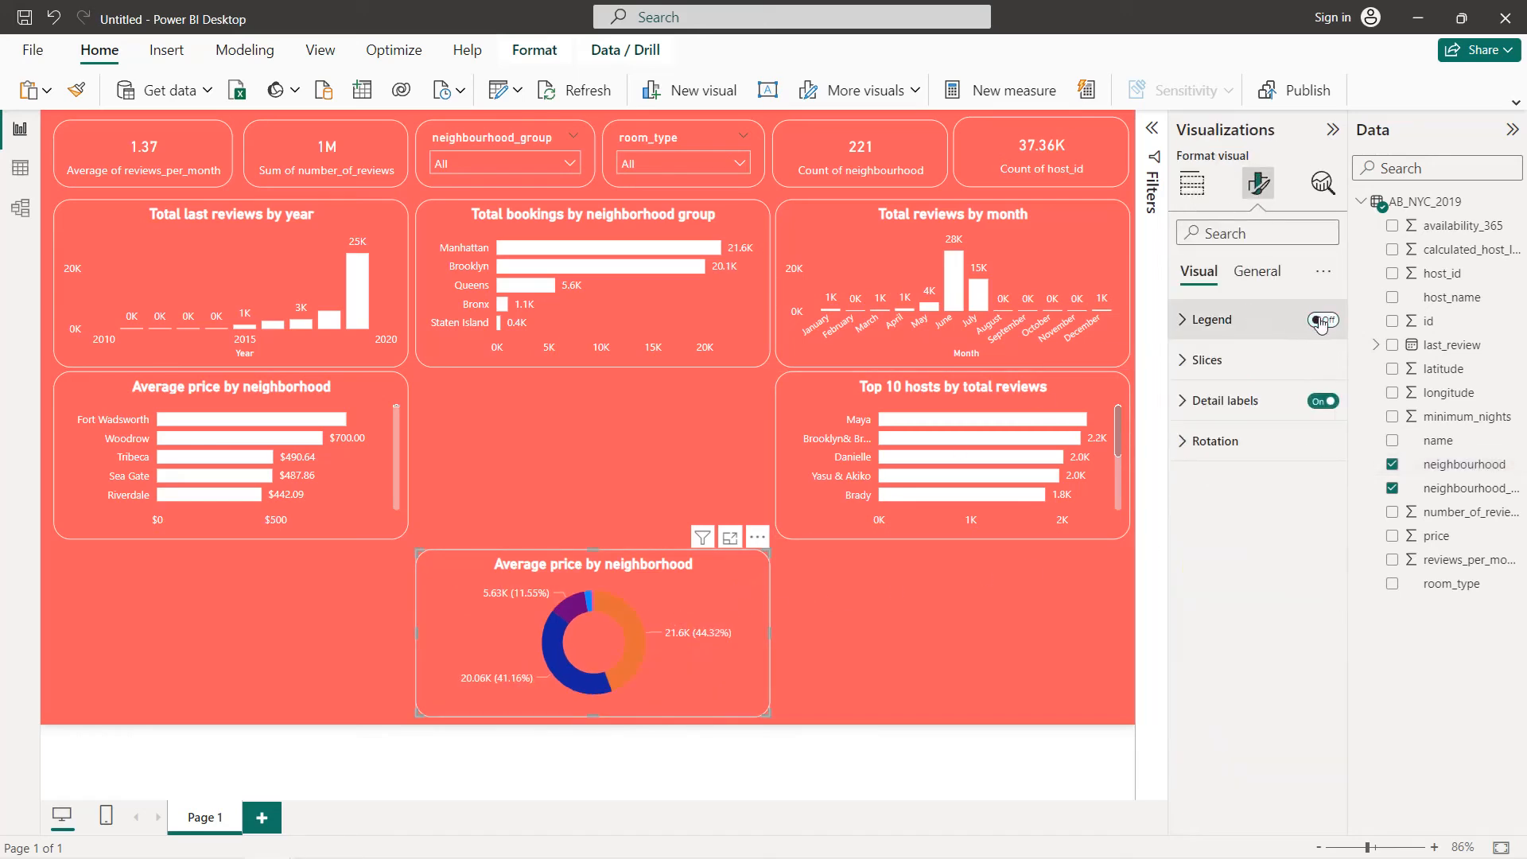
pyautogui.click(1245, 401)
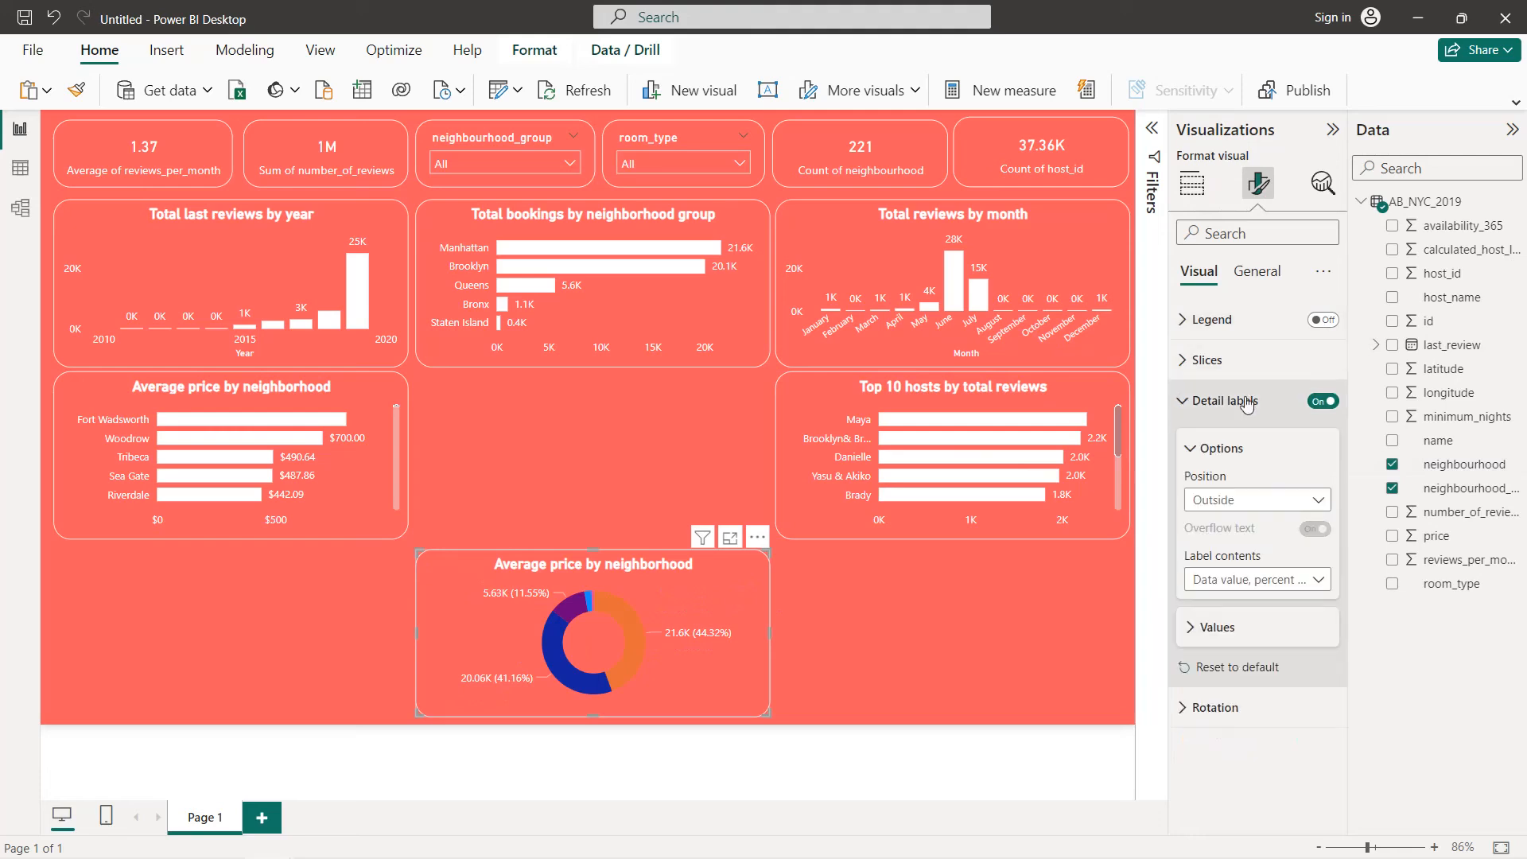
pyautogui.click(1238, 581)
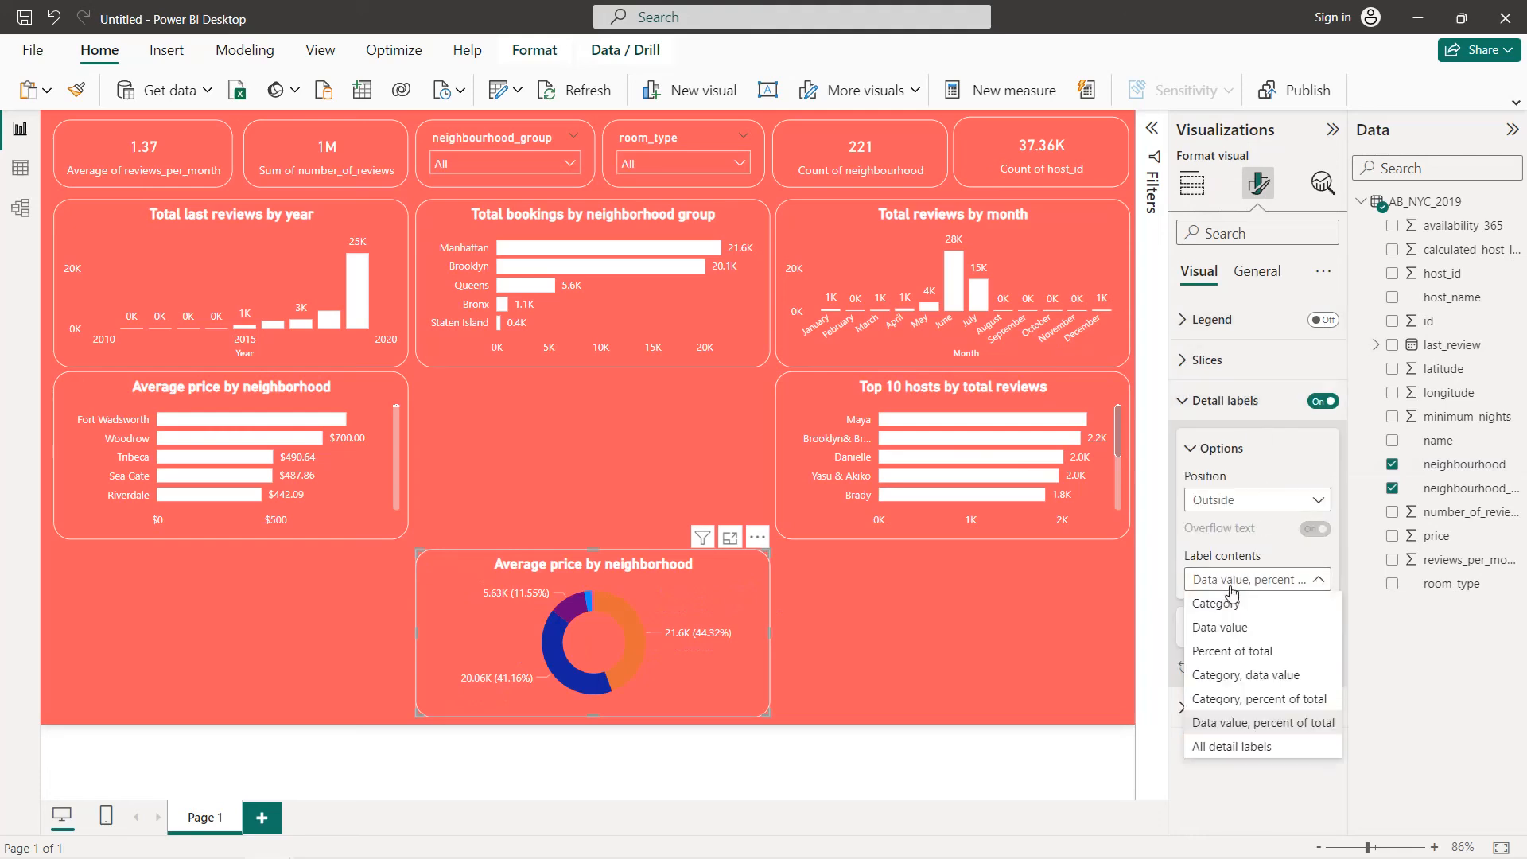
pyautogui.click(1234, 702)
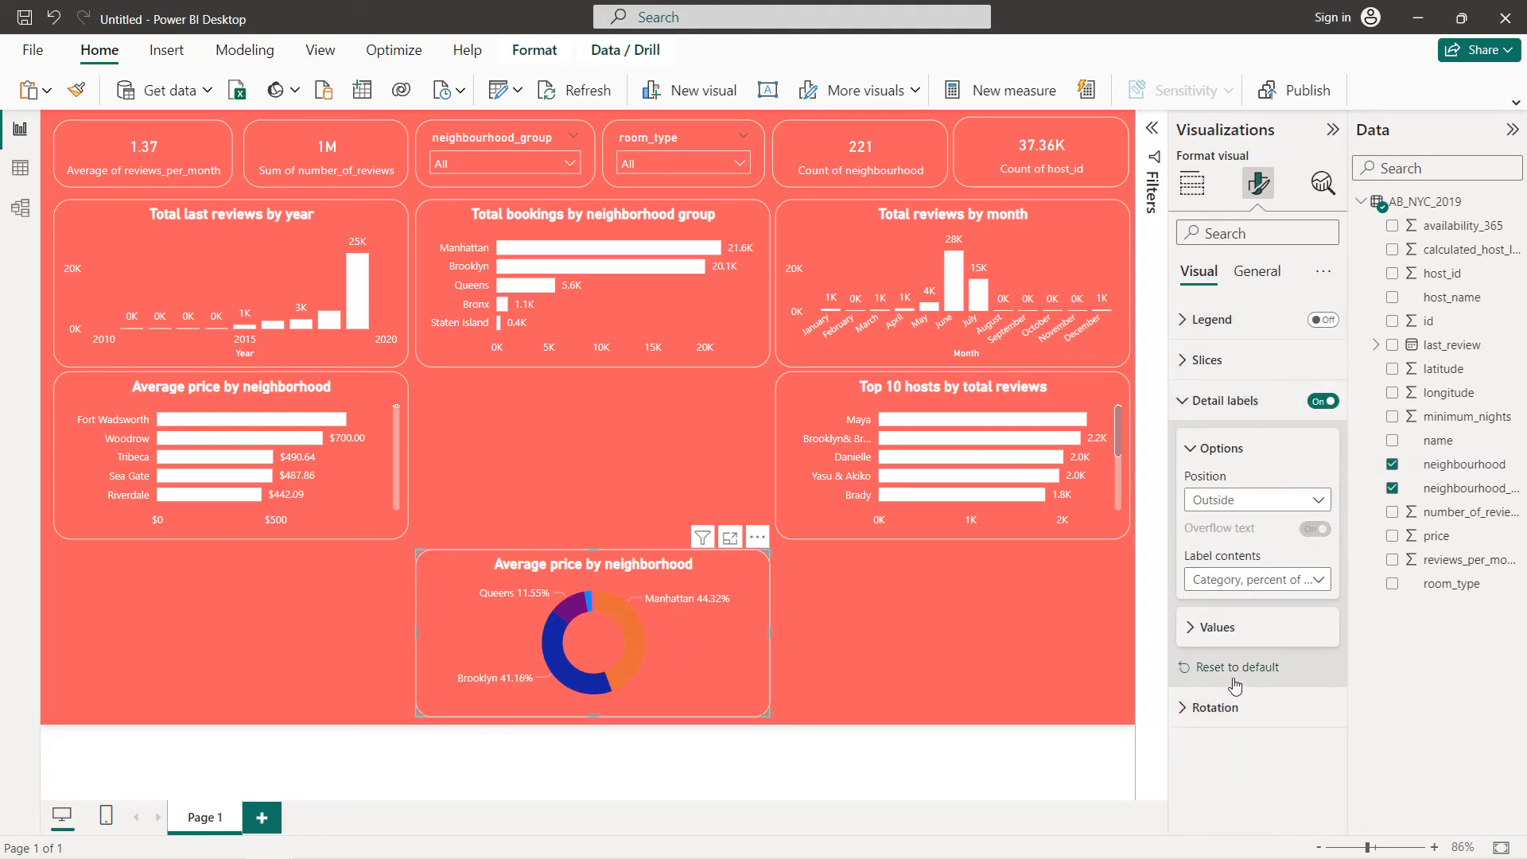
pyautogui.click(1221, 401)
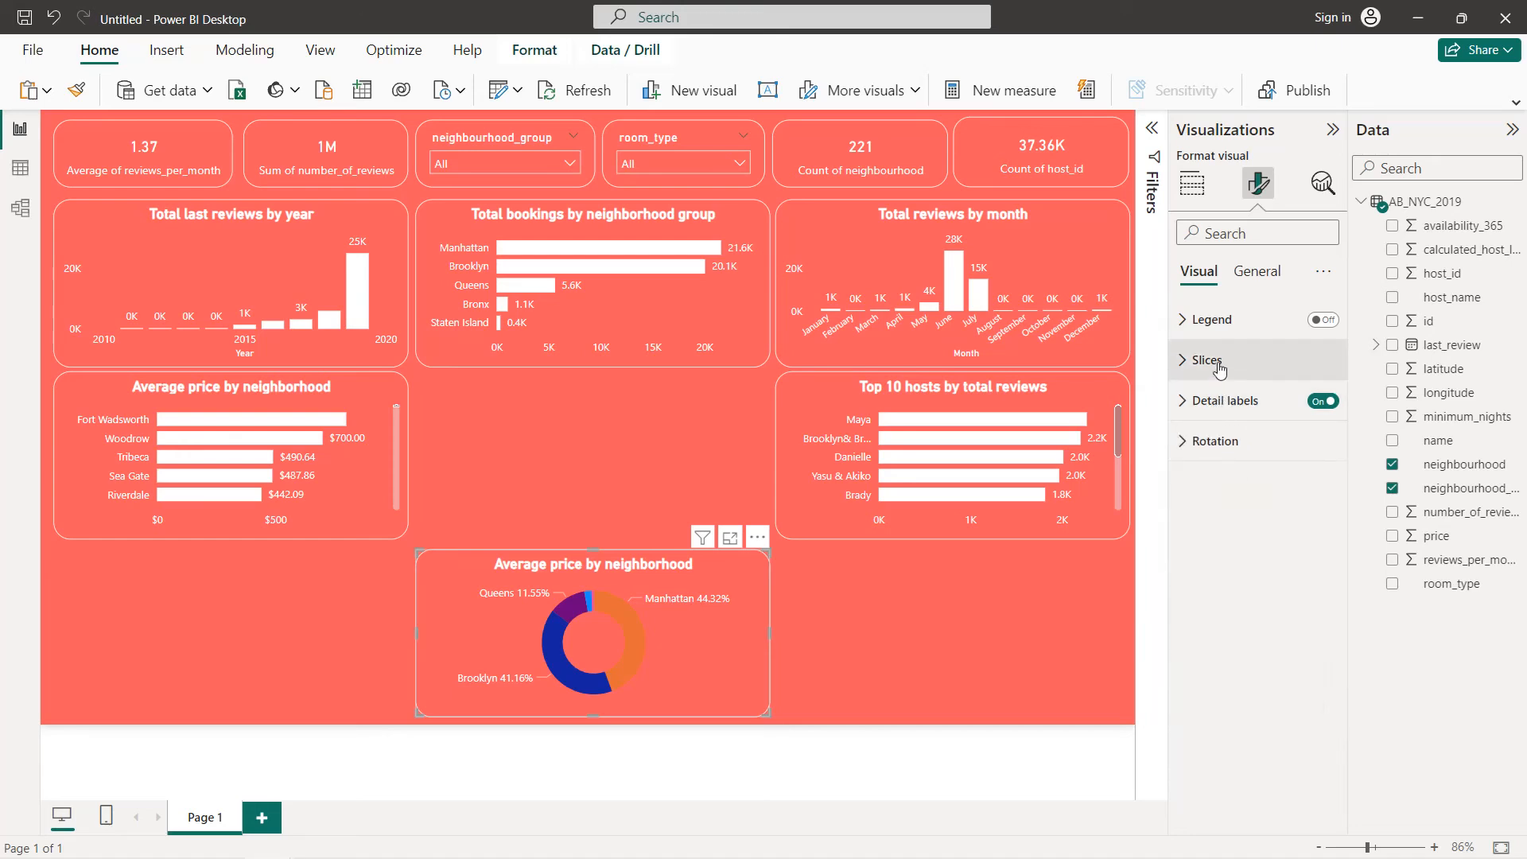
# - Color the Manhattan slice white, Brooklyn, Queens and Bronx in progressively darker greys, and Staten Island "White, 50% darker"
pyautogui.click(1217, 360)
pyautogui.click(1225, 466)
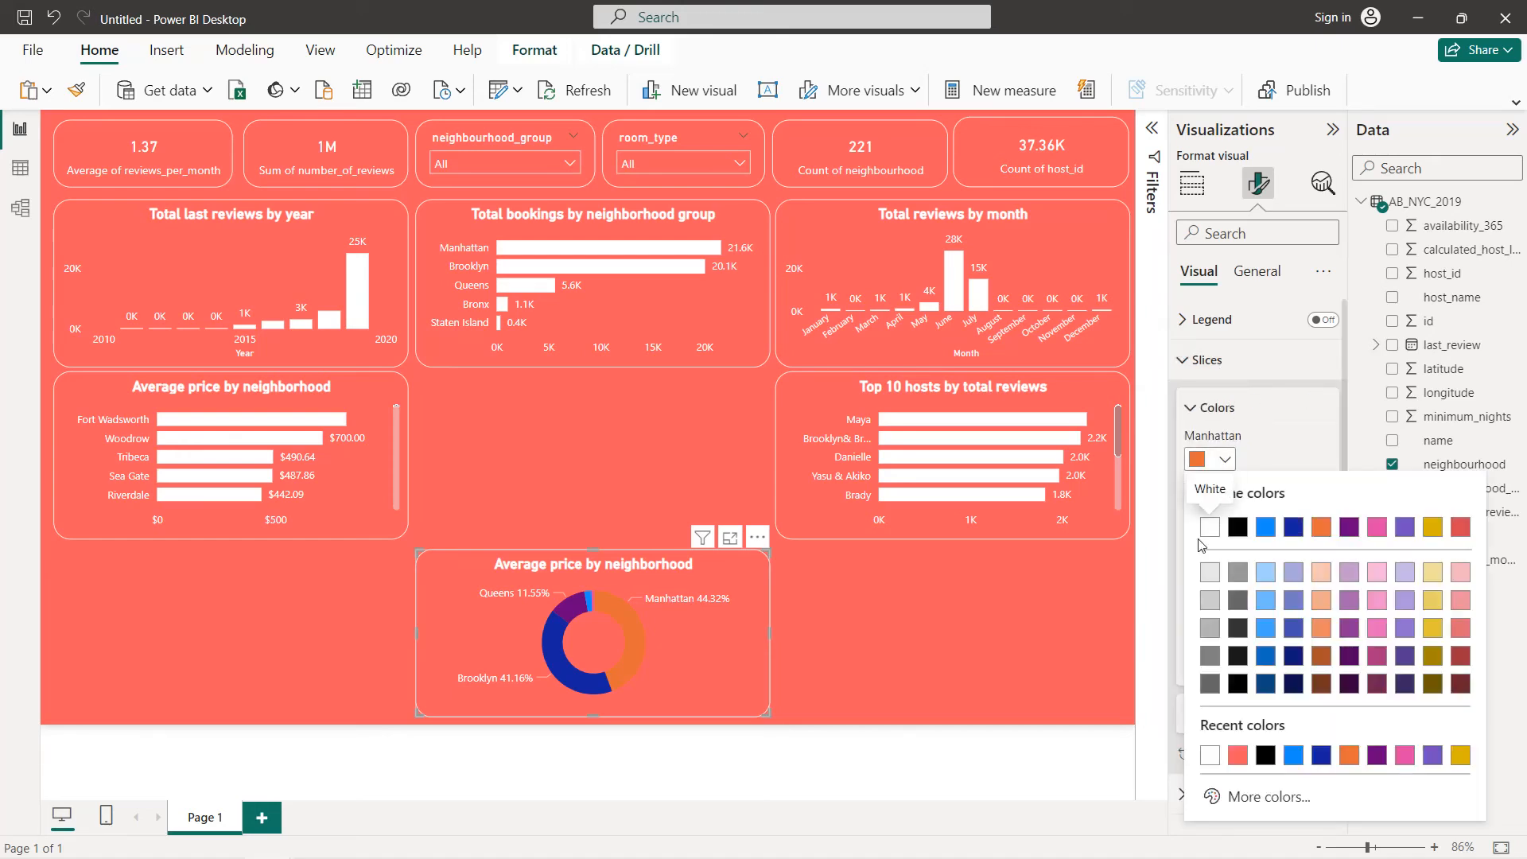
pyautogui.click(1215, 522)
pyautogui.click(1219, 523)
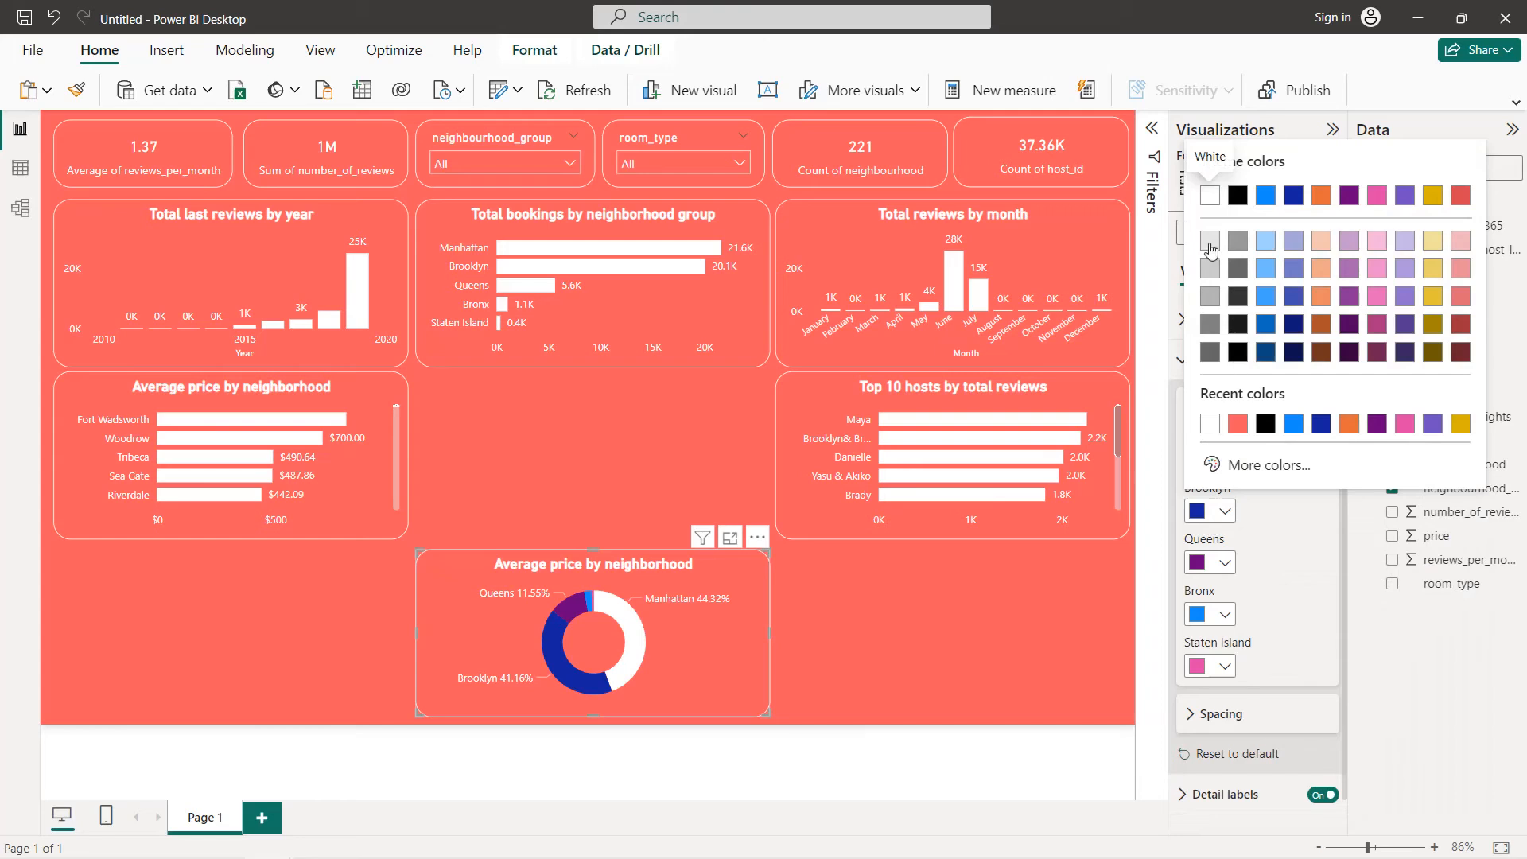
pyautogui.click(1215, 198)
pyautogui.click(1223, 566)
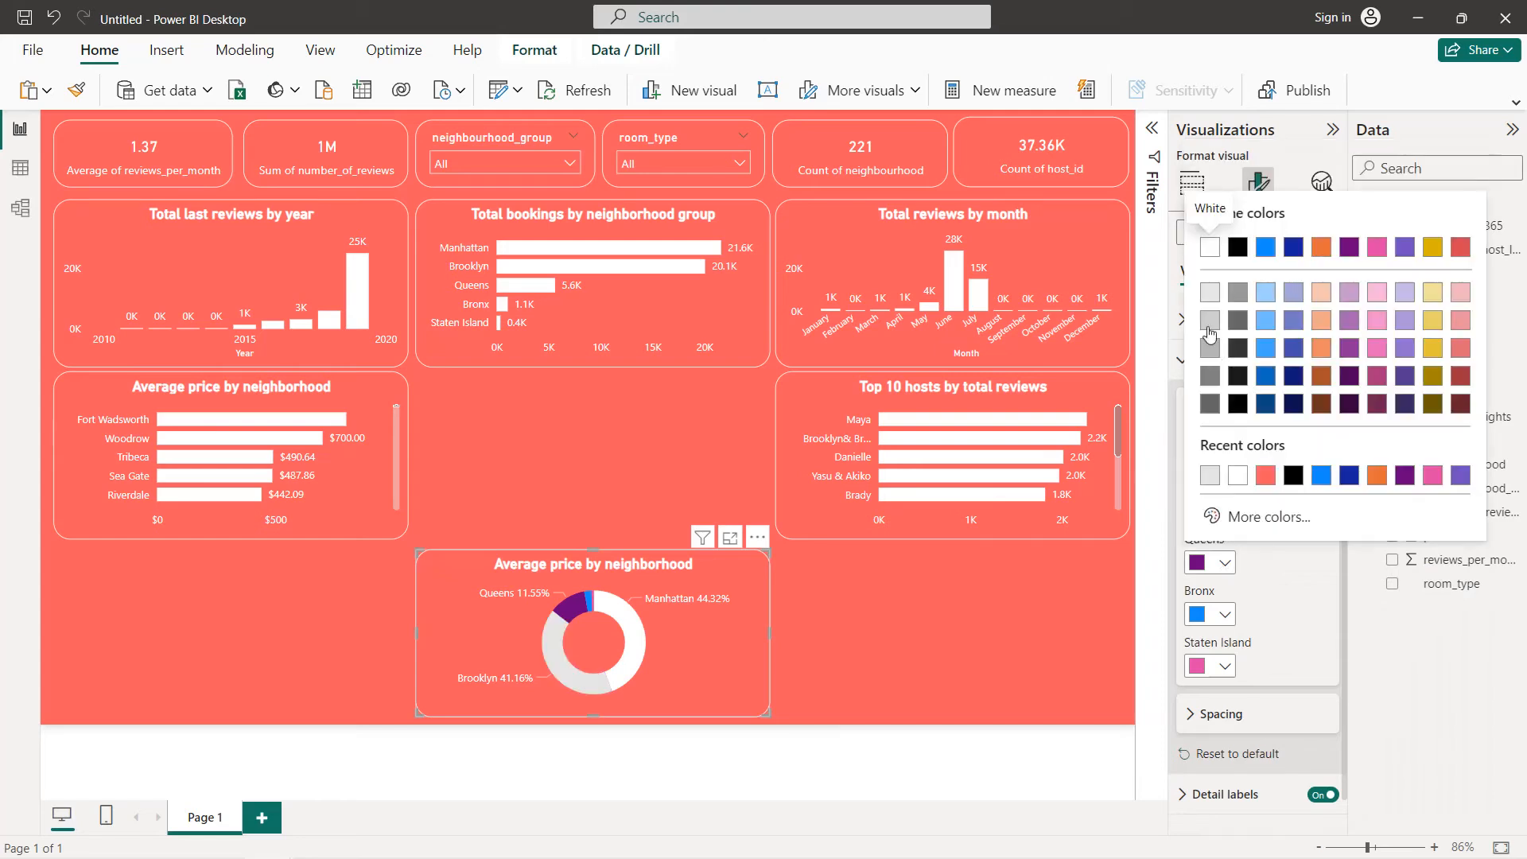
pyautogui.click(1211, 338)
pyautogui.click(1227, 621)
pyautogui.click(1211, 400)
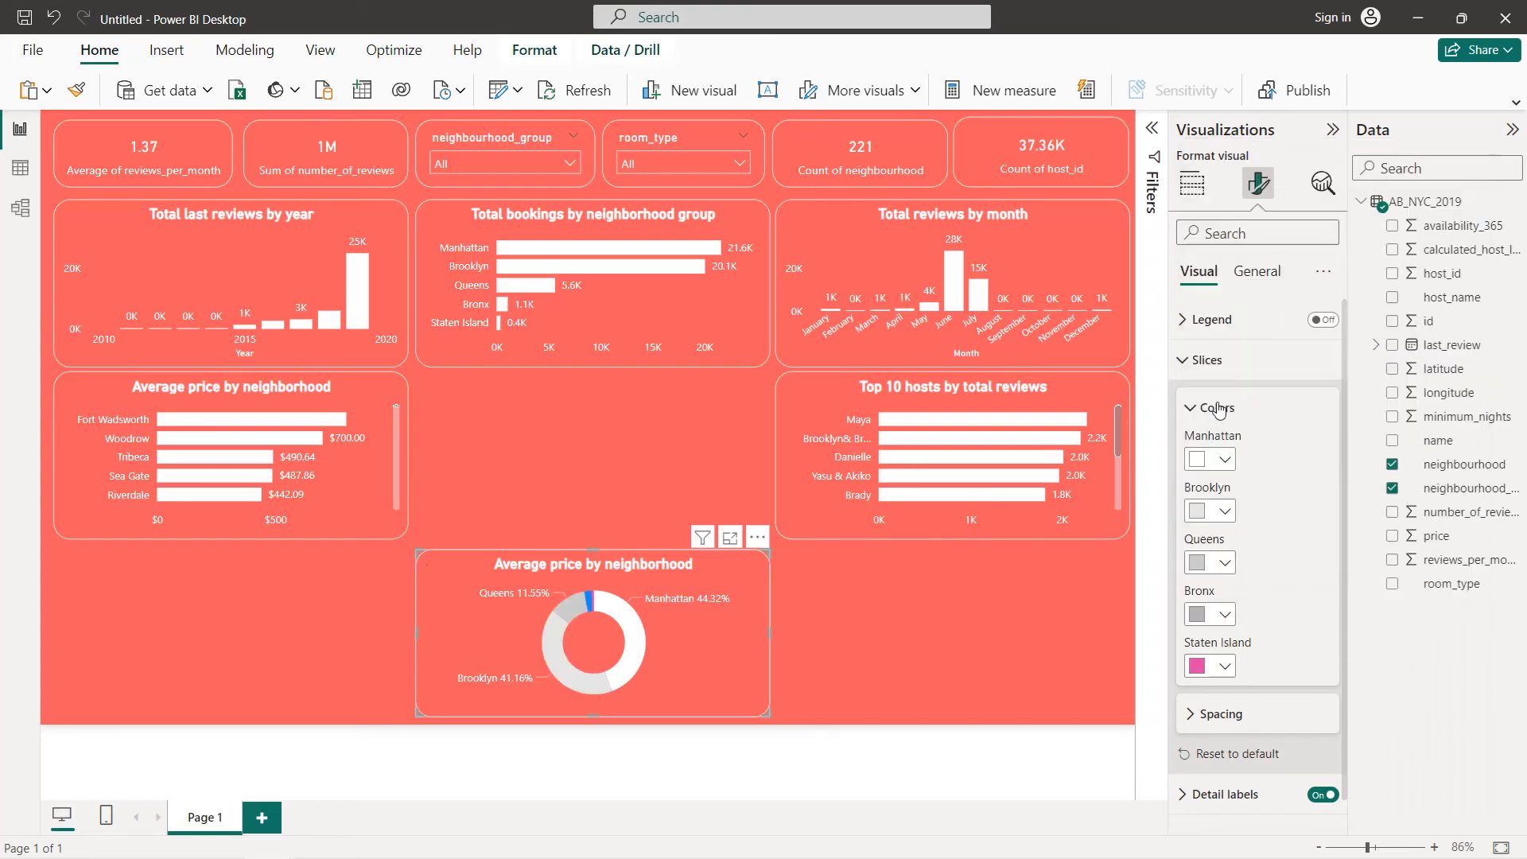
pyautogui.click(1225, 666)
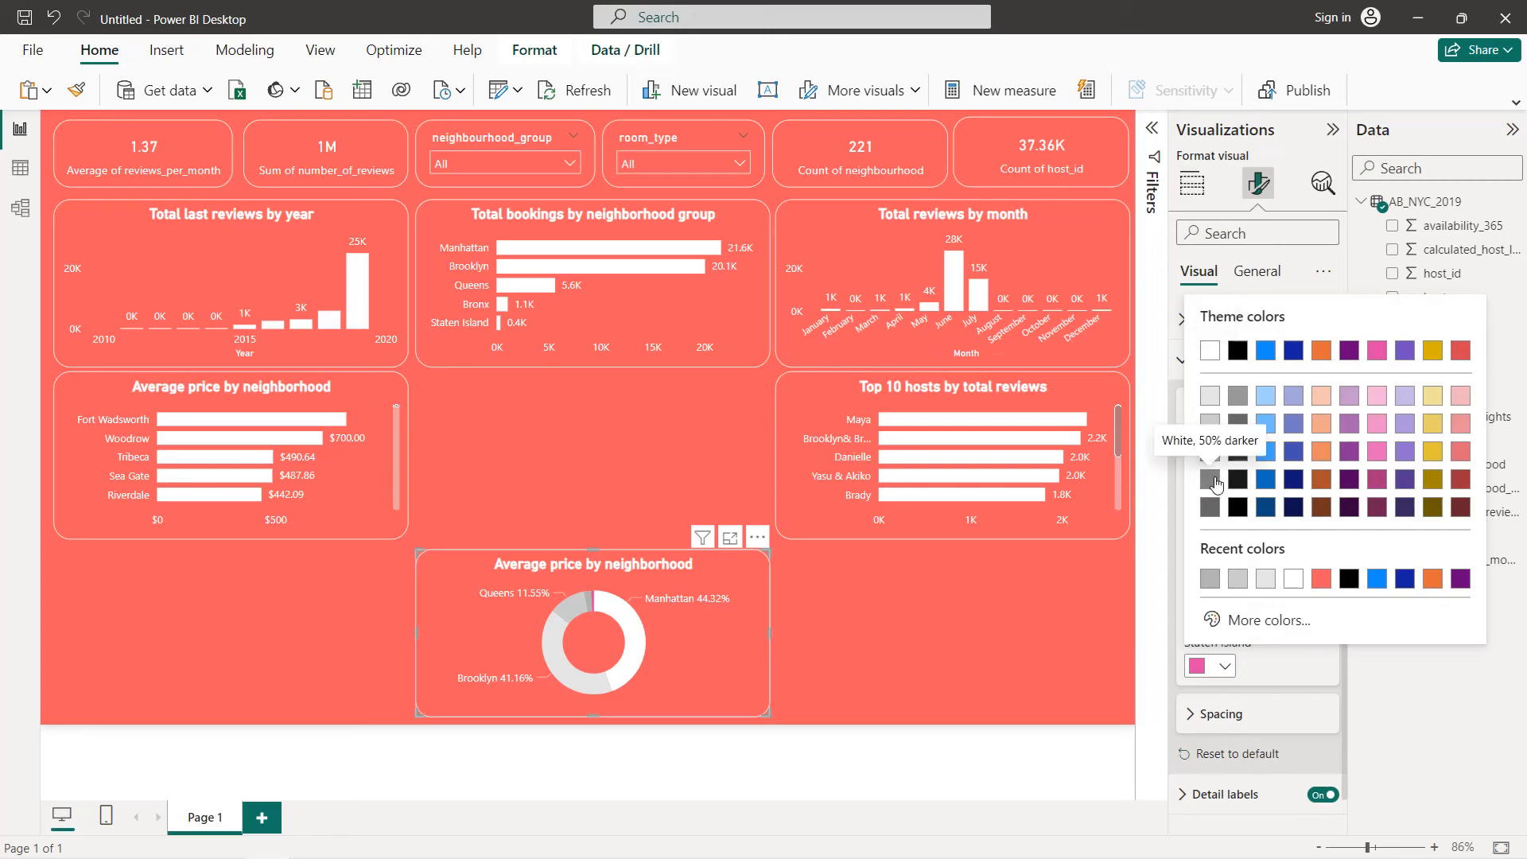
pyautogui.click(1210, 479)
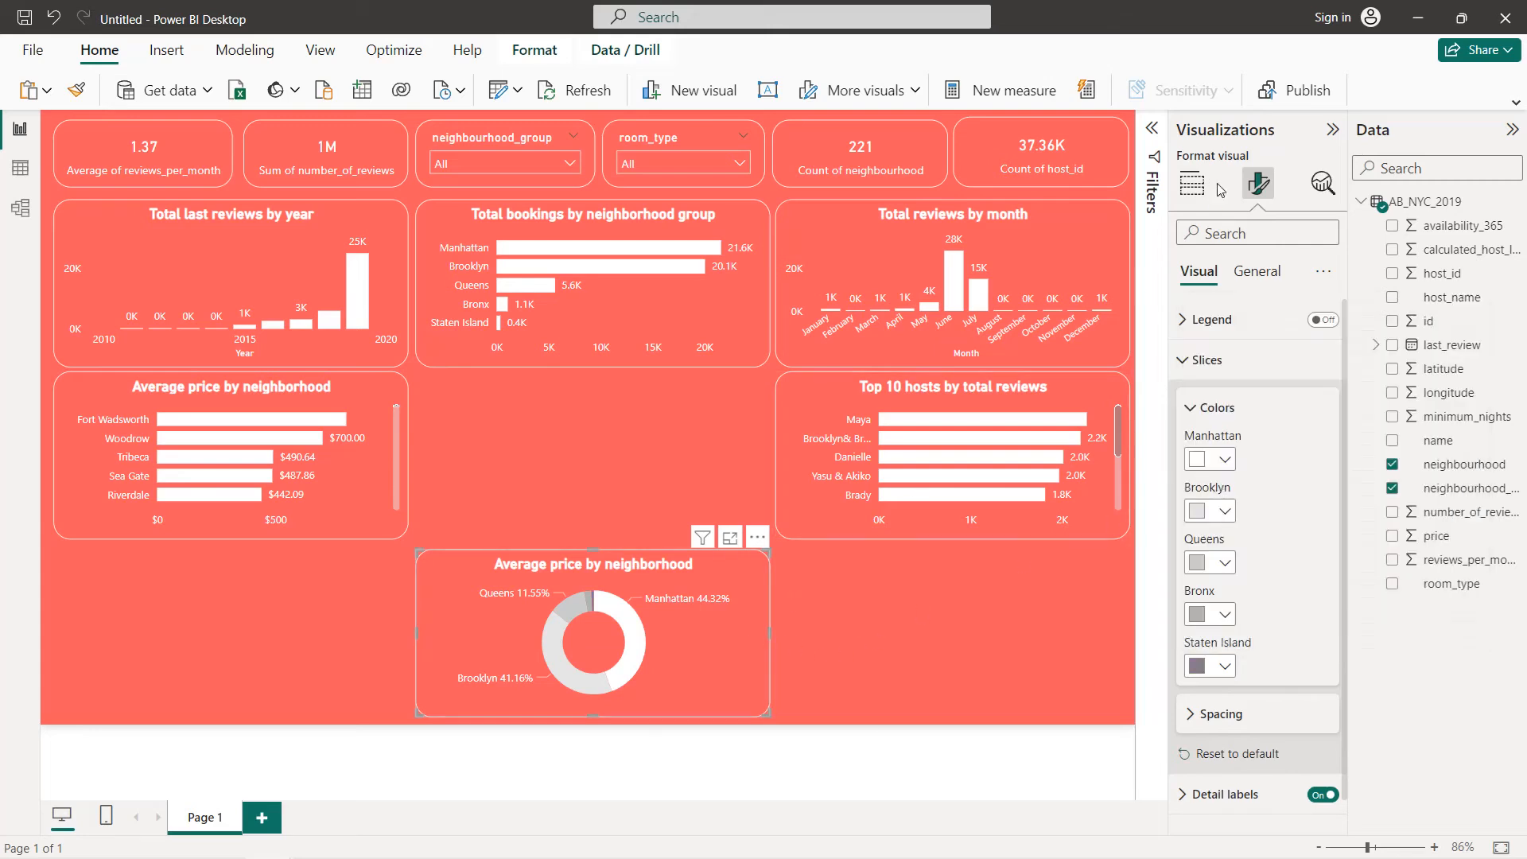
# - Change the donut chart's title to "Total neighborhoods by group"
pyautogui.click(1193, 184)
pyautogui.click(1259, 183)
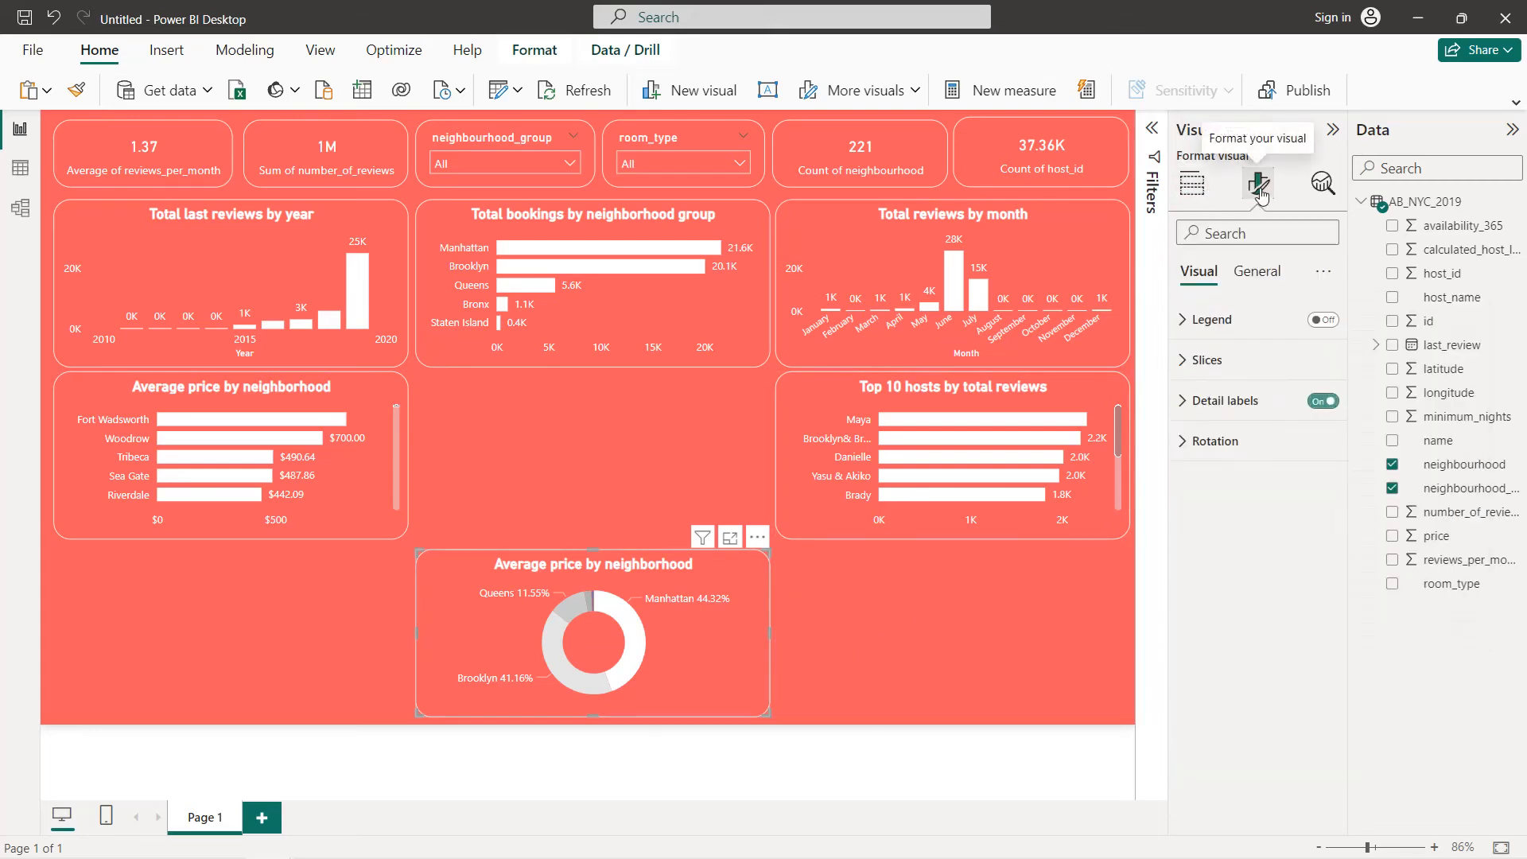
pyautogui.click(1256, 271)
pyautogui.click(1249, 360)
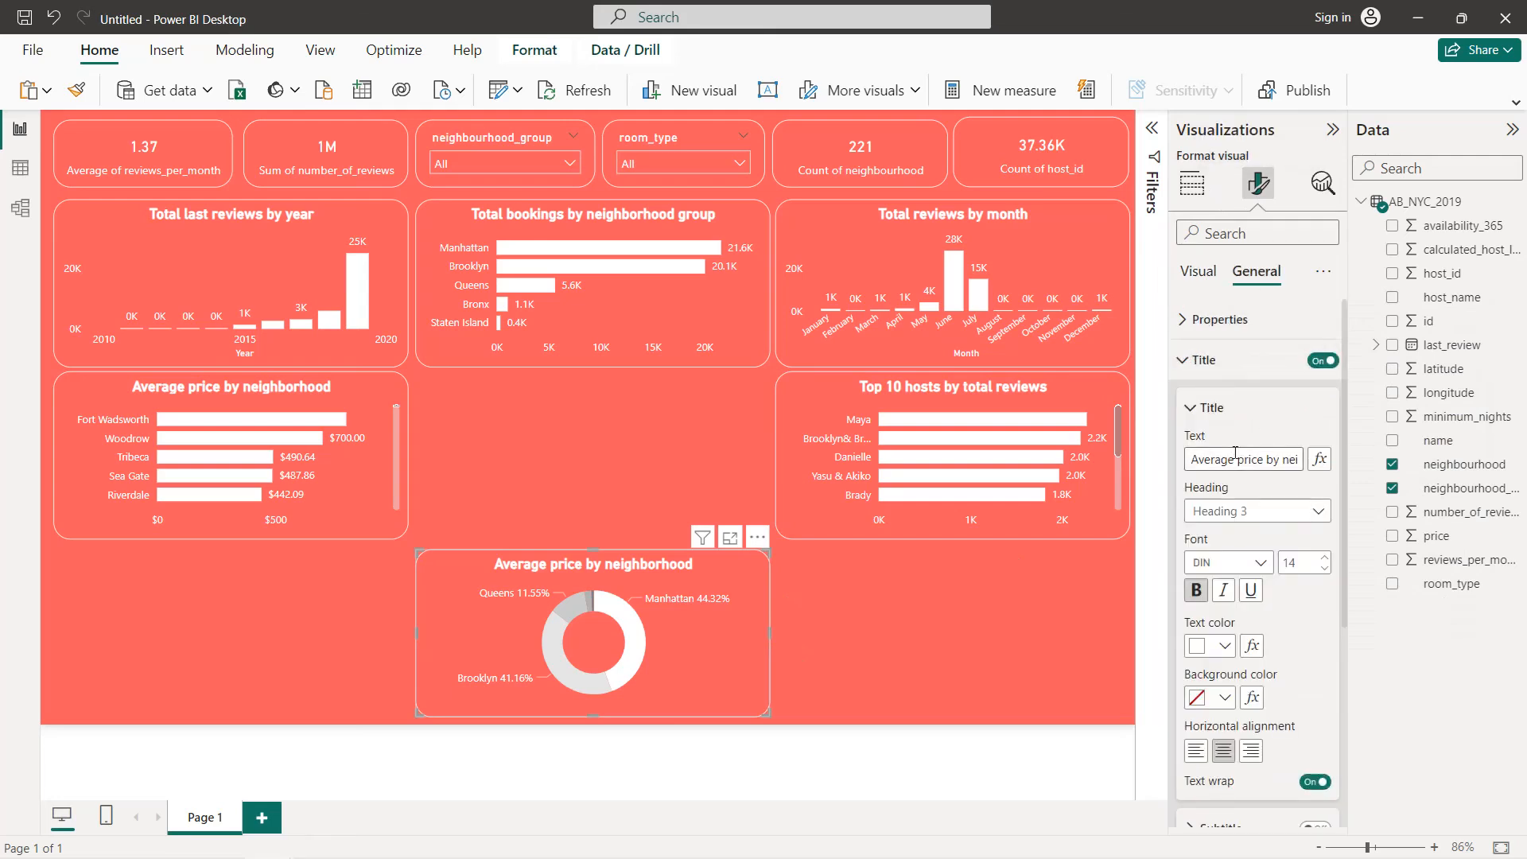
pyautogui.tripleClick(1236, 459)
pyautogui.write('Total neighbor')
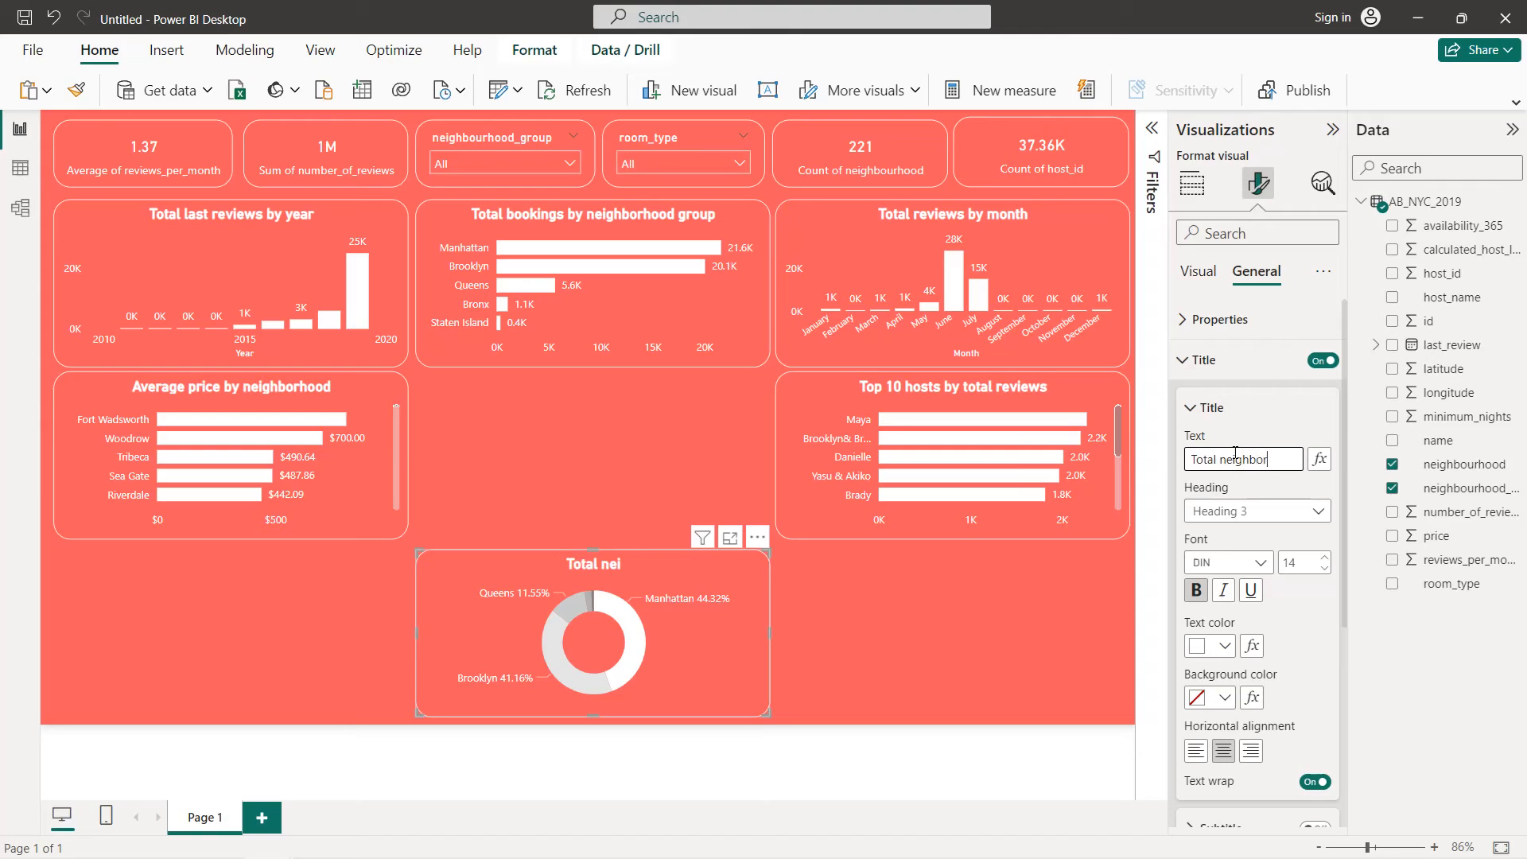
pyautogui.write('hoods')
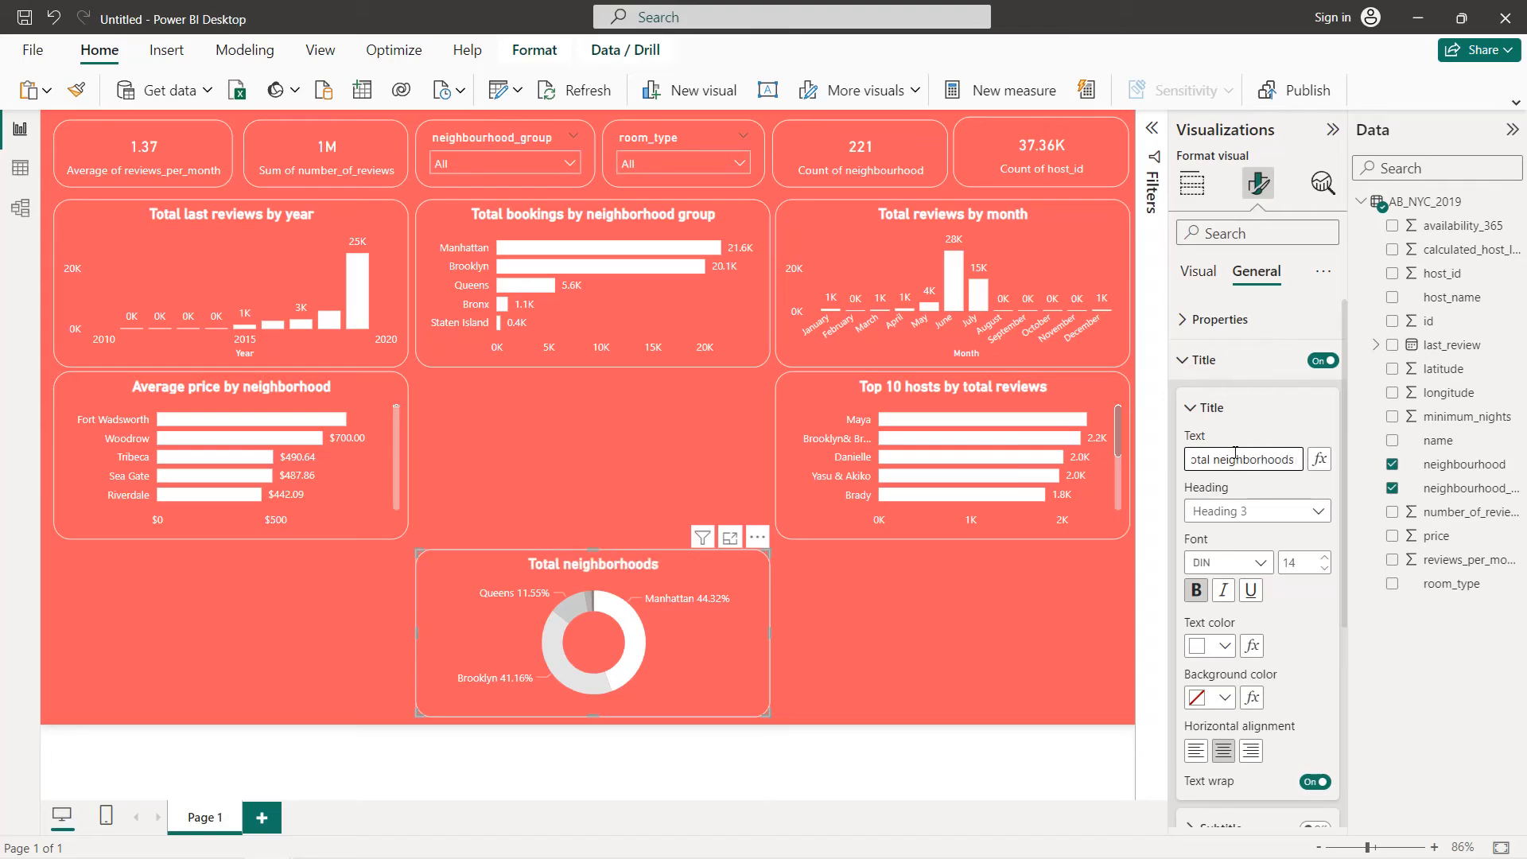
pyautogui.write(' by group')
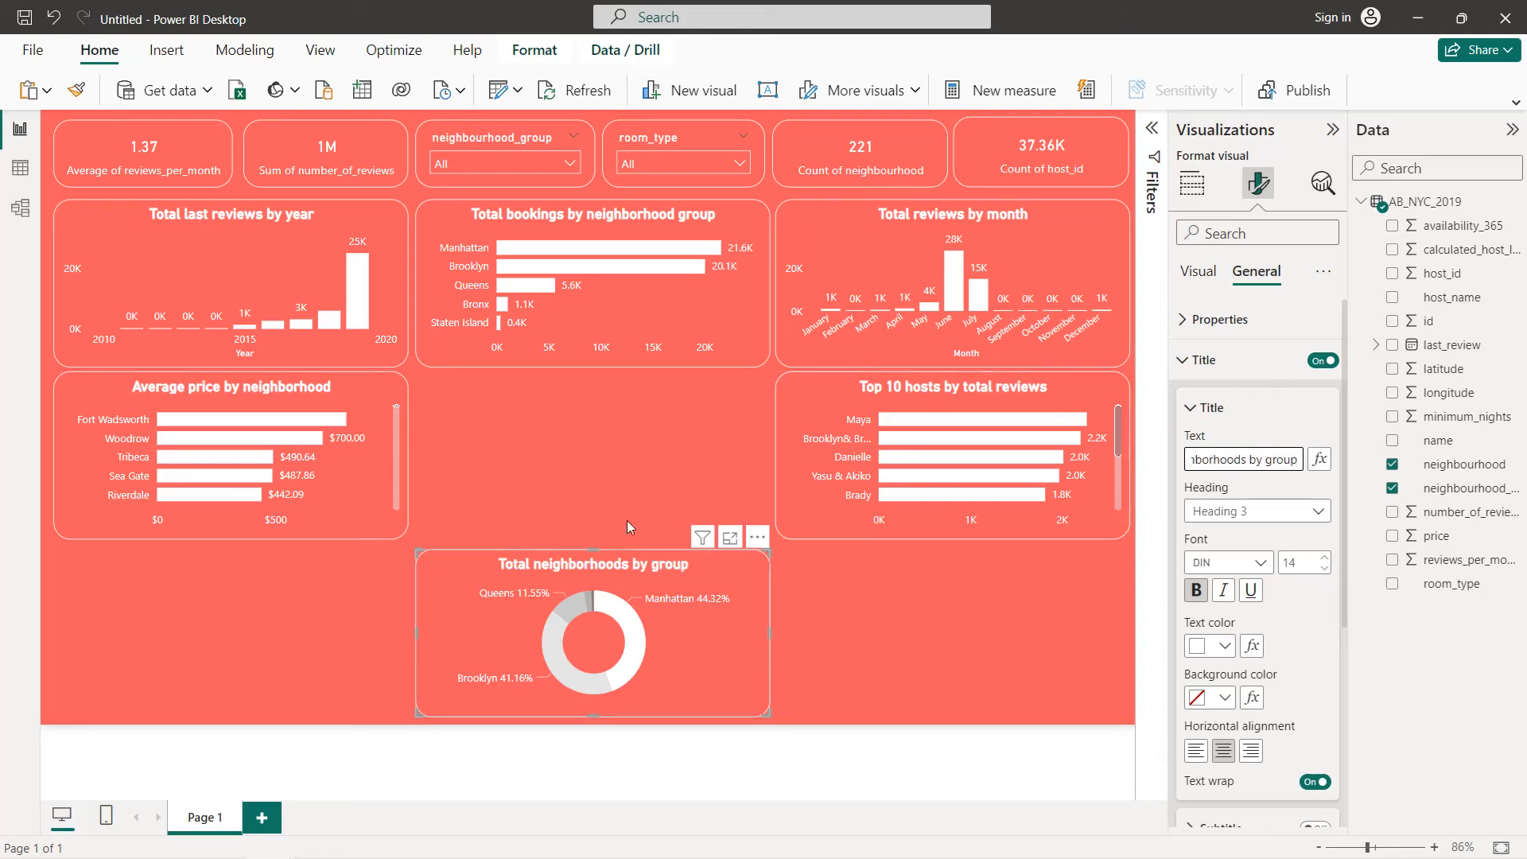
pyautogui.click(626, 480)
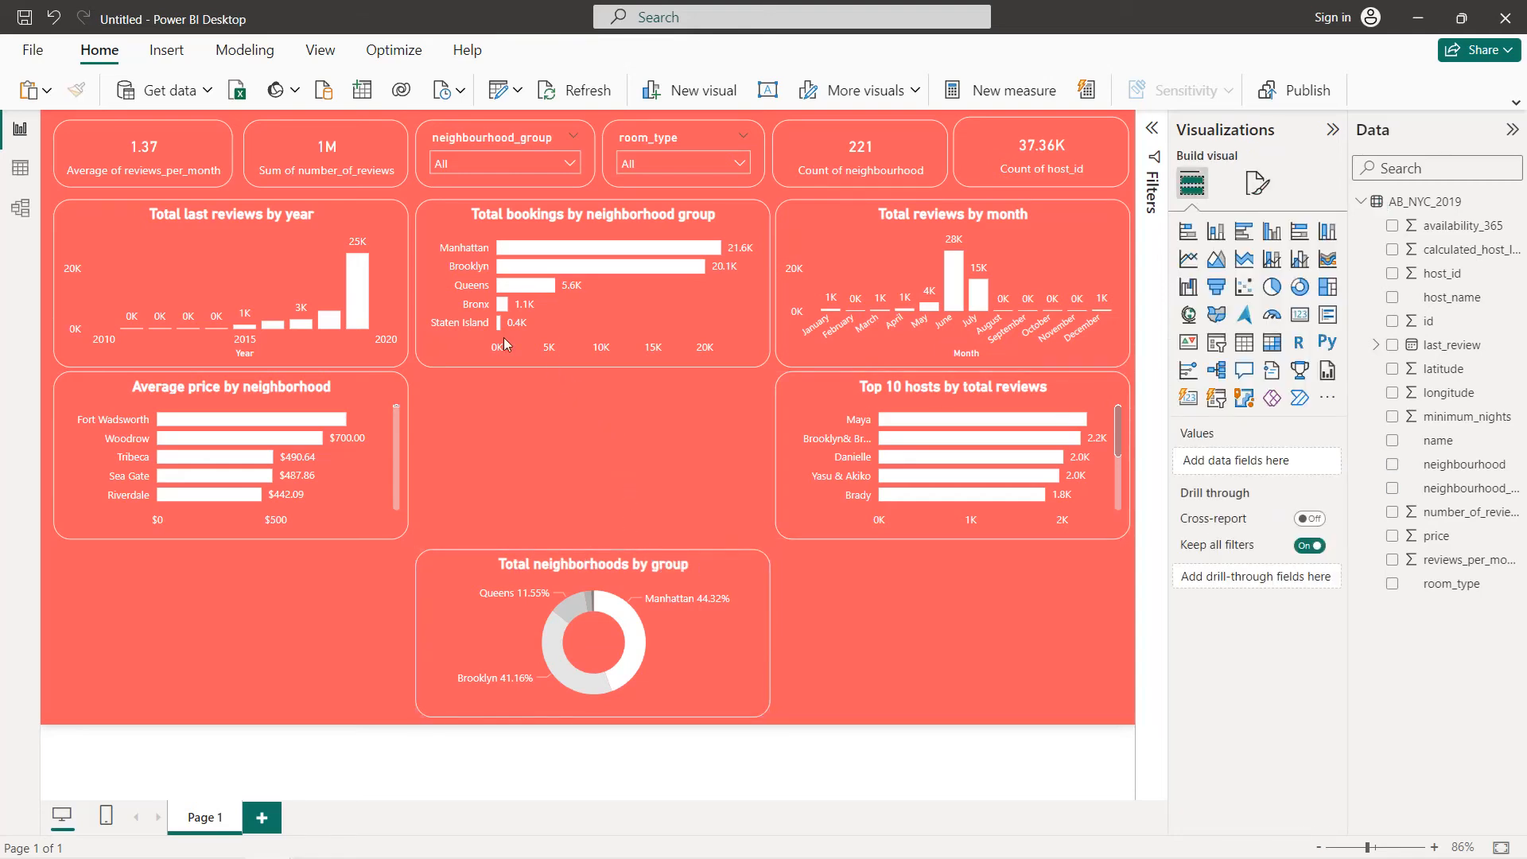
# - Insert the Airbnb logo image and fit it beside the donut chart, below the average price chart
pyautogui.click(180, 56)
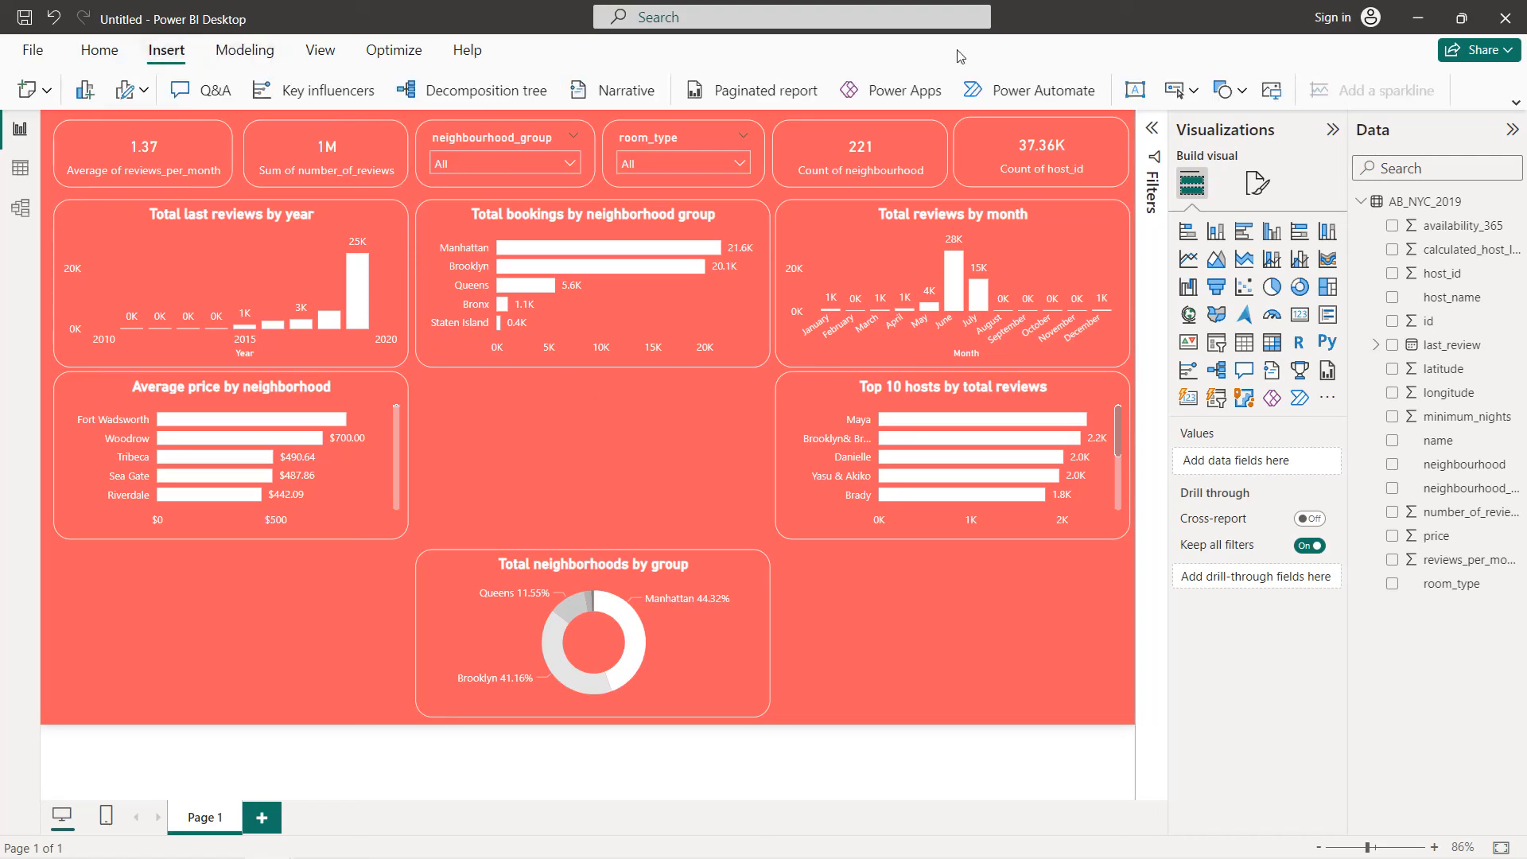
pyautogui.click(1271, 90)
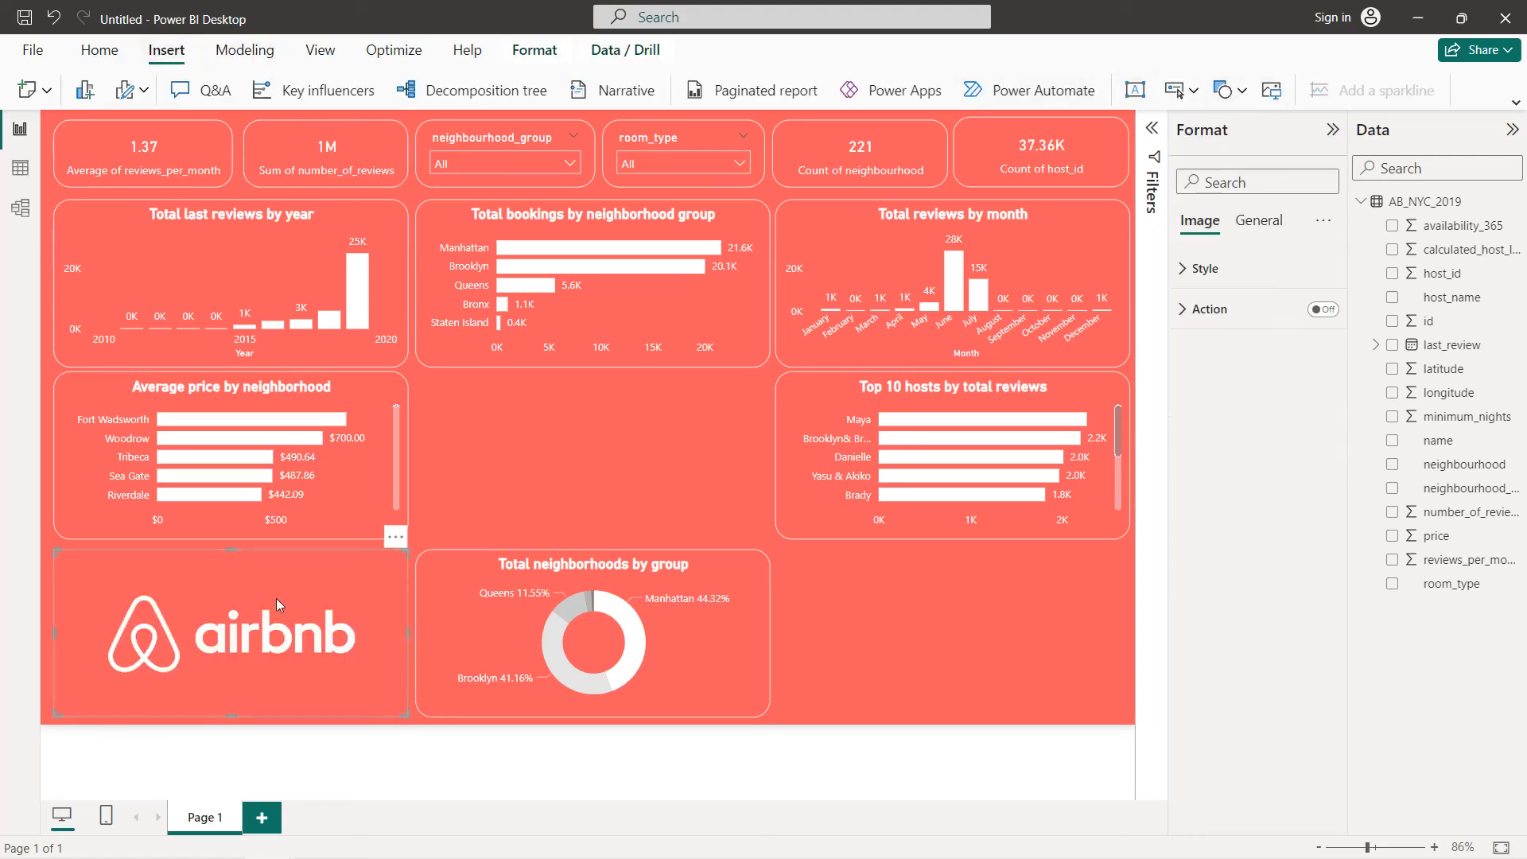
# - Move the Airbnb logo between the average price and top 10 hosts charts and give it a white border with 20 px rounded corners
pyautogui.moveTo(275, 598); pyautogui.dragTo(633, 422)
pyautogui.click(1264, 220)
pyautogui.click(1238, 349)
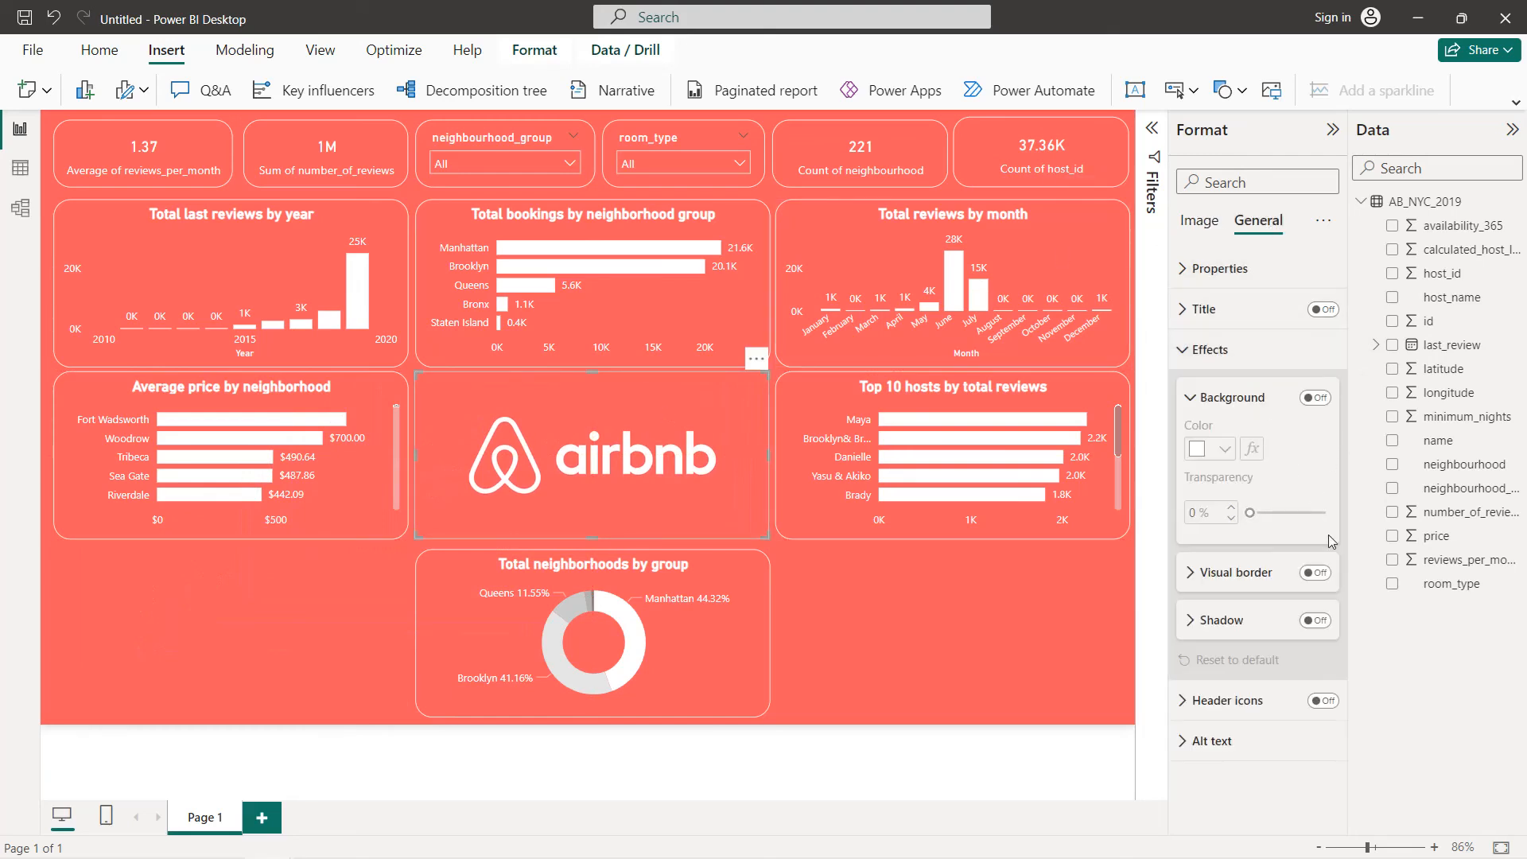
pyautogui.click(1315, 572)
pyautogui.click(1237, 573)
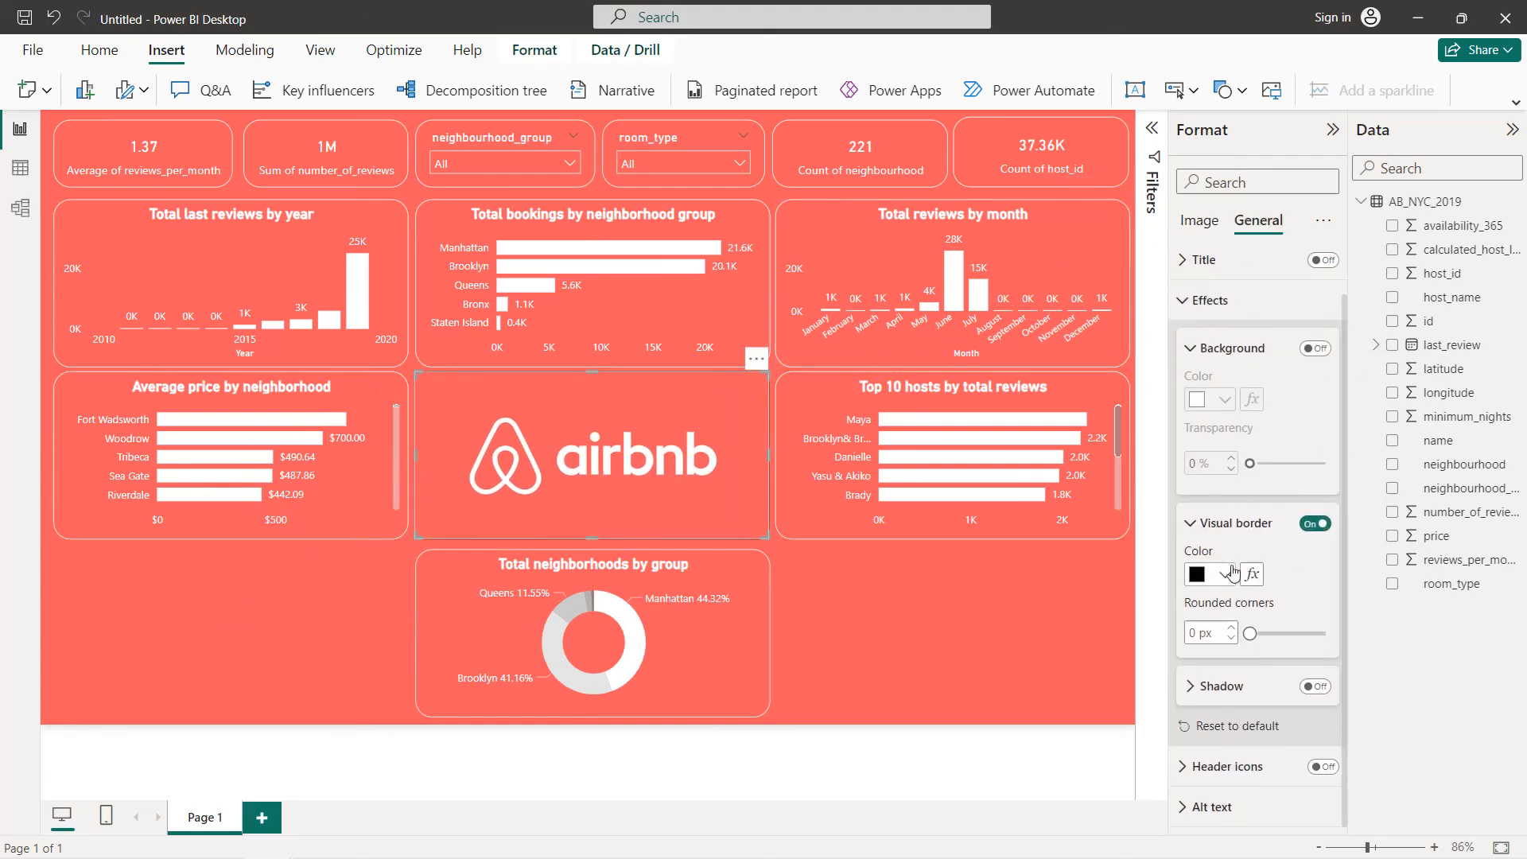
pyautogui.click(1232, 573)
pyautogui.click(1320, 493)
pyautogui.click(1191, 632)
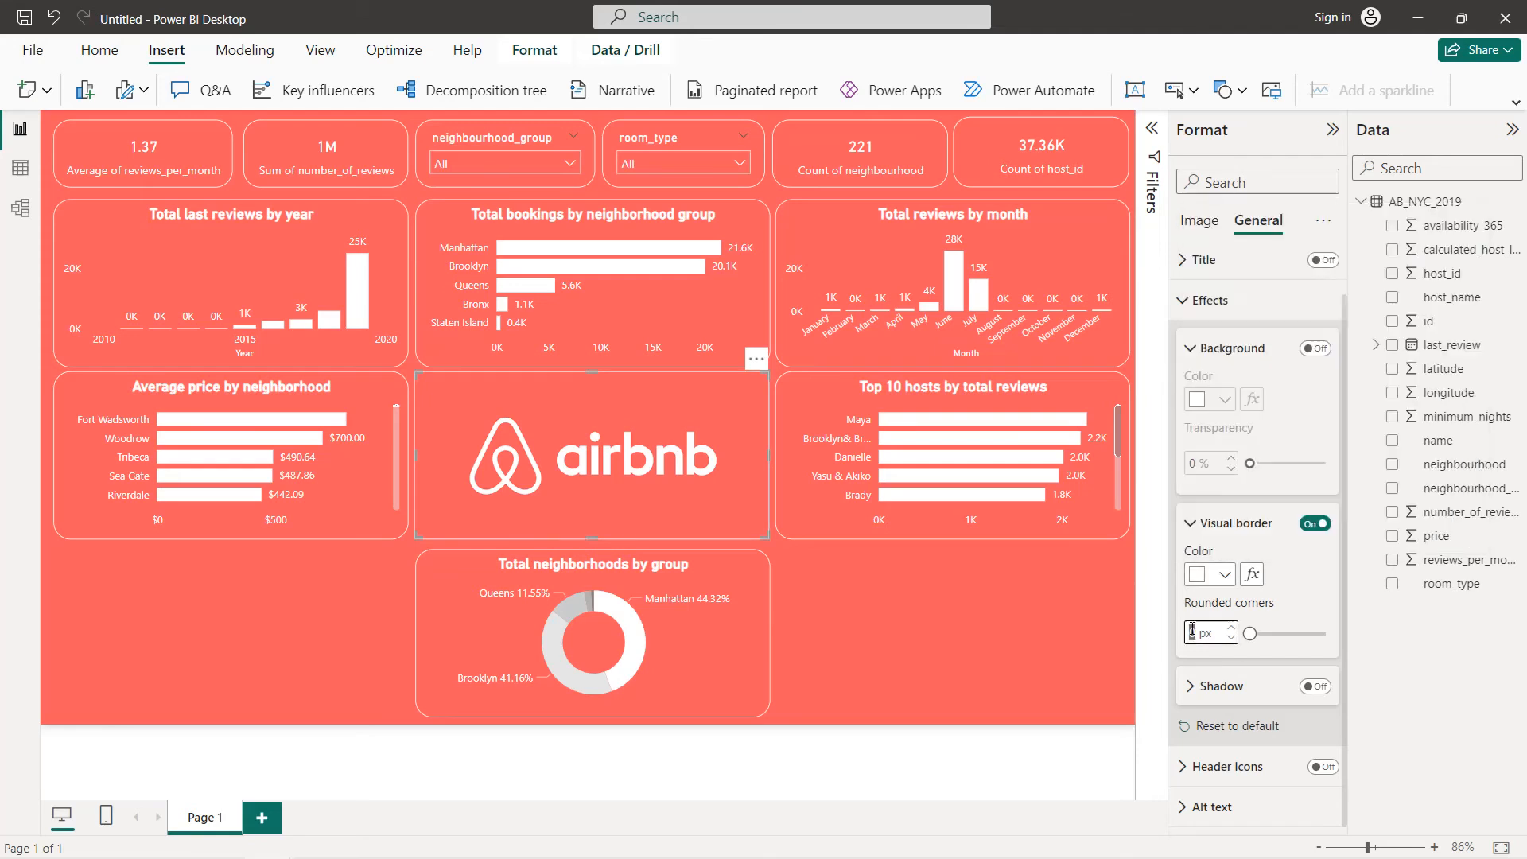
pyautogui.write('20')
pyautogui.click(834, 607)
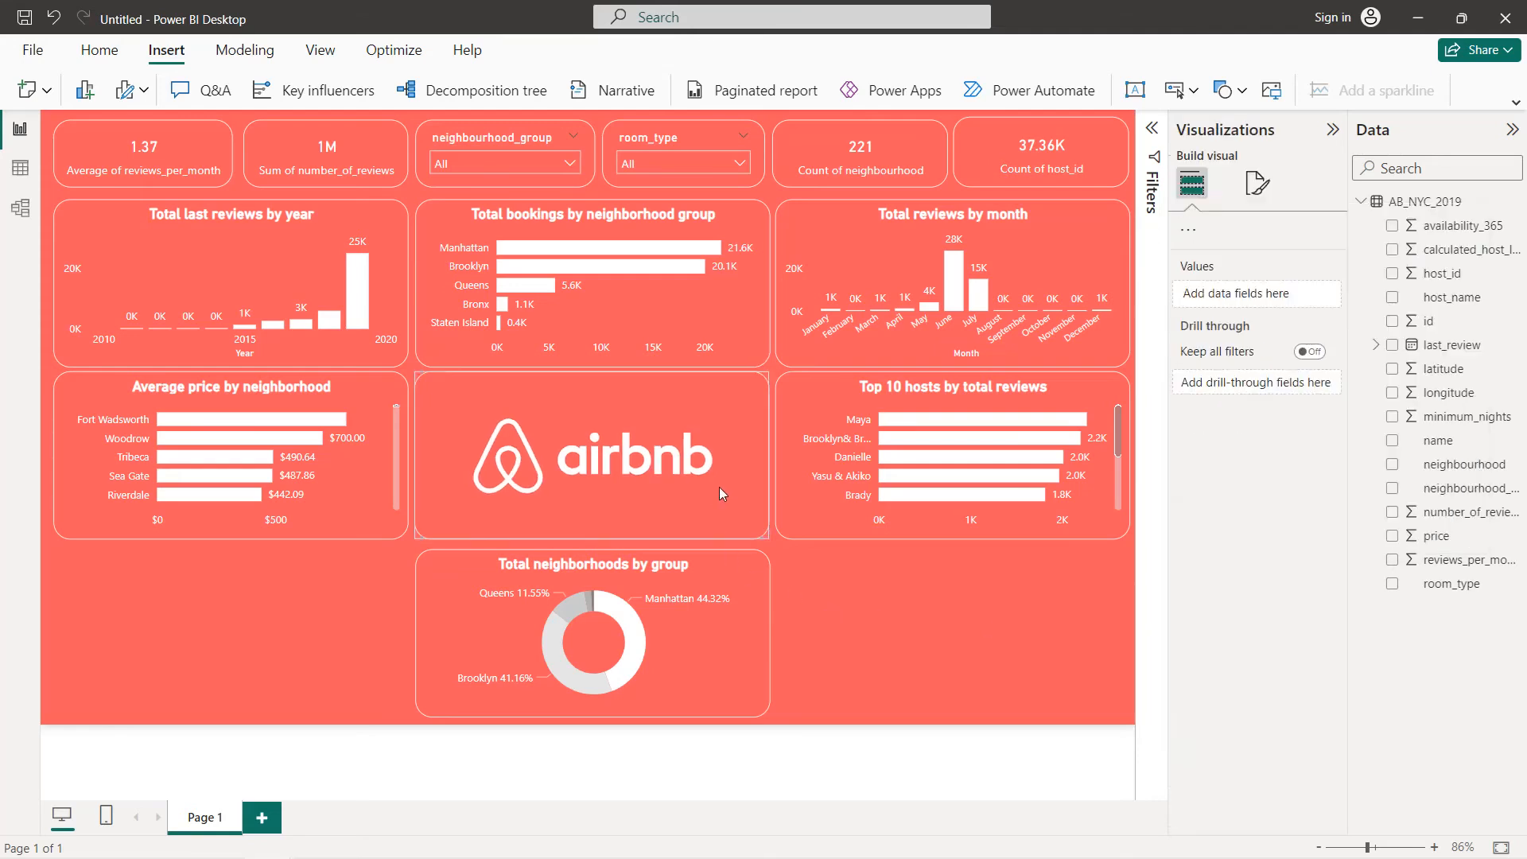
# - Fit the logo card to the width of its column and nudge the donut chart into alignment beneath it
pyautogui.click(728, 473)
pyautogui.moveTo(763, 451); pyautogui.dragTo(770, 446)
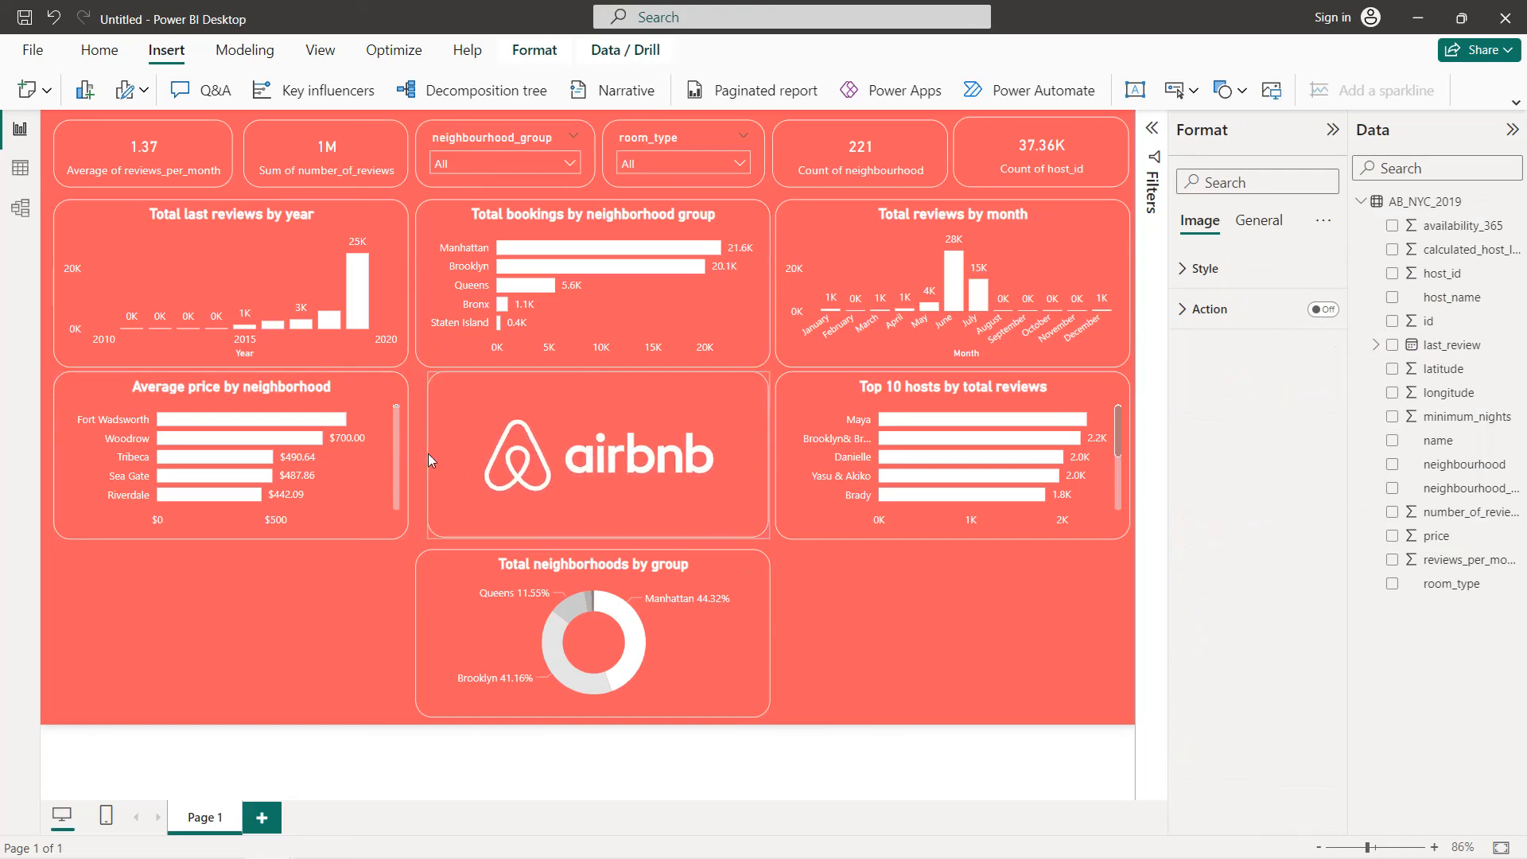
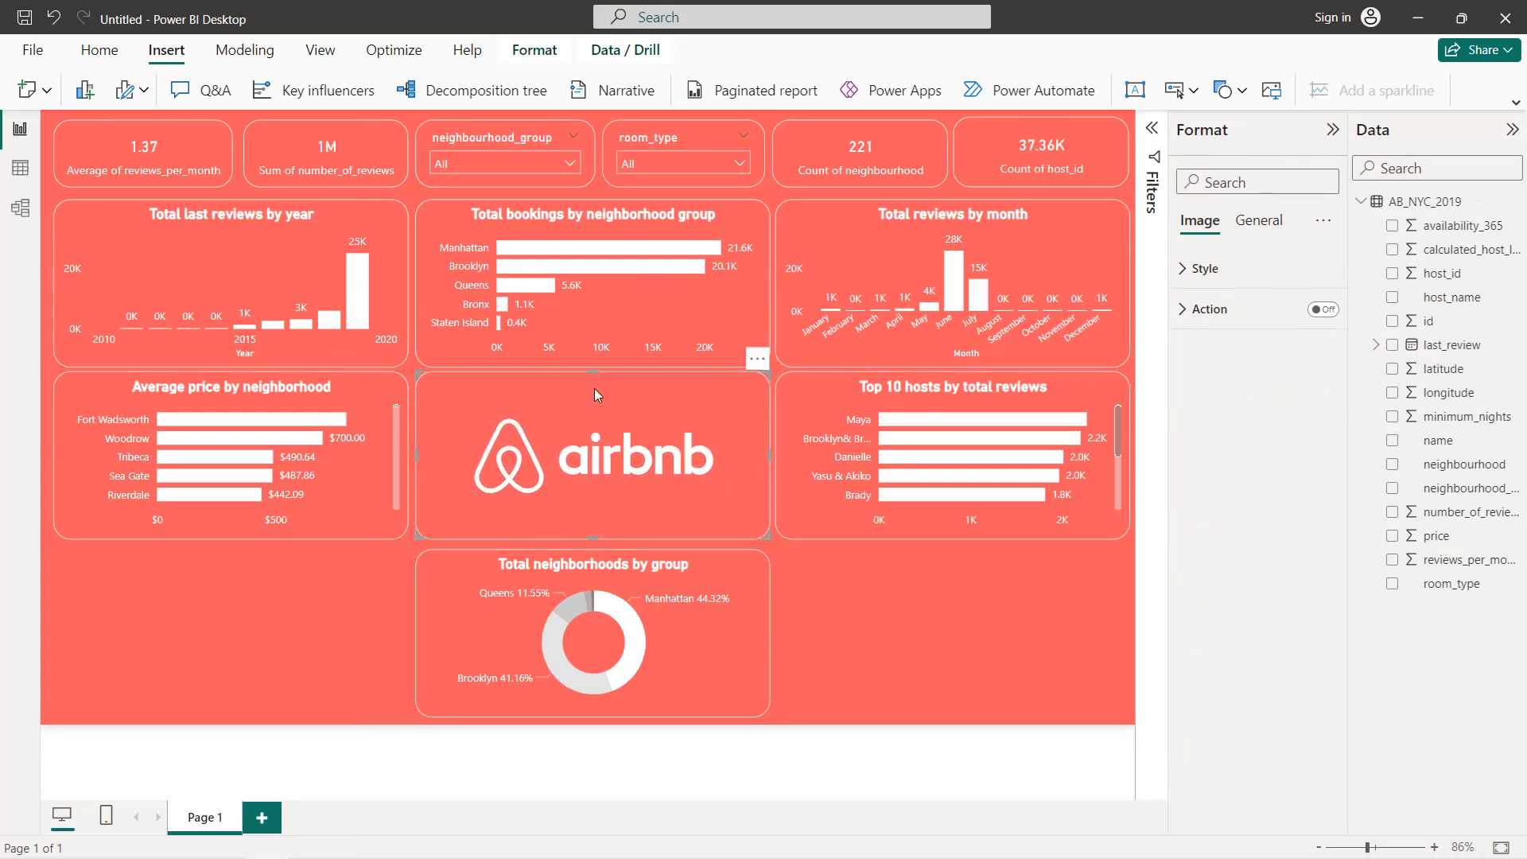
pyautogui.moveTo(673, 633)
pyautogui.mouseDown()
pyautogui.moveTo(687, 633)
pyautogui.moveTo(671, 633)
pyautogui.mouseUp()
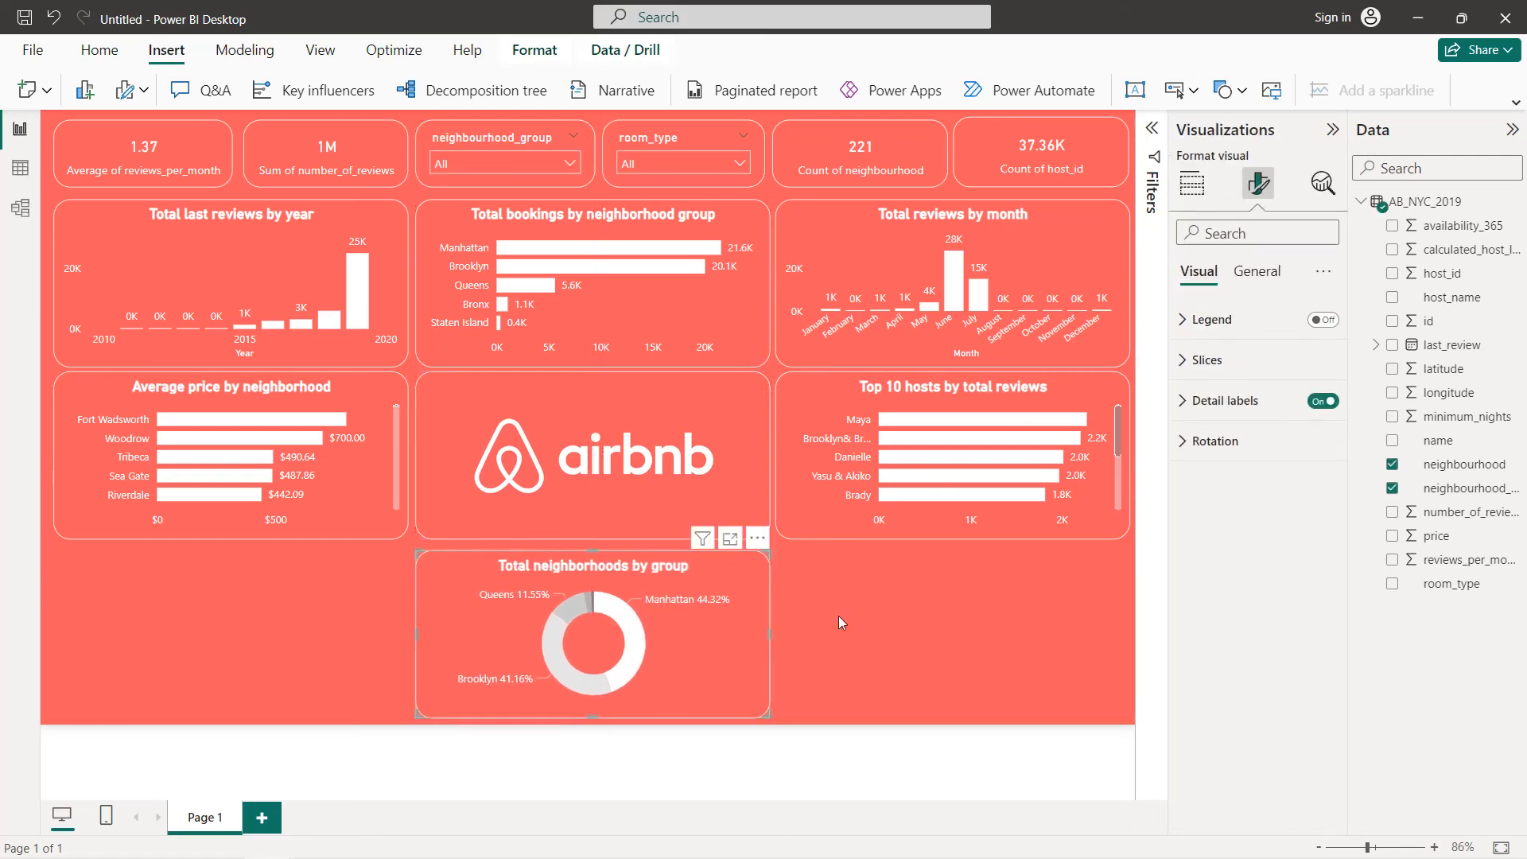
pyautogui.click(886, 608)
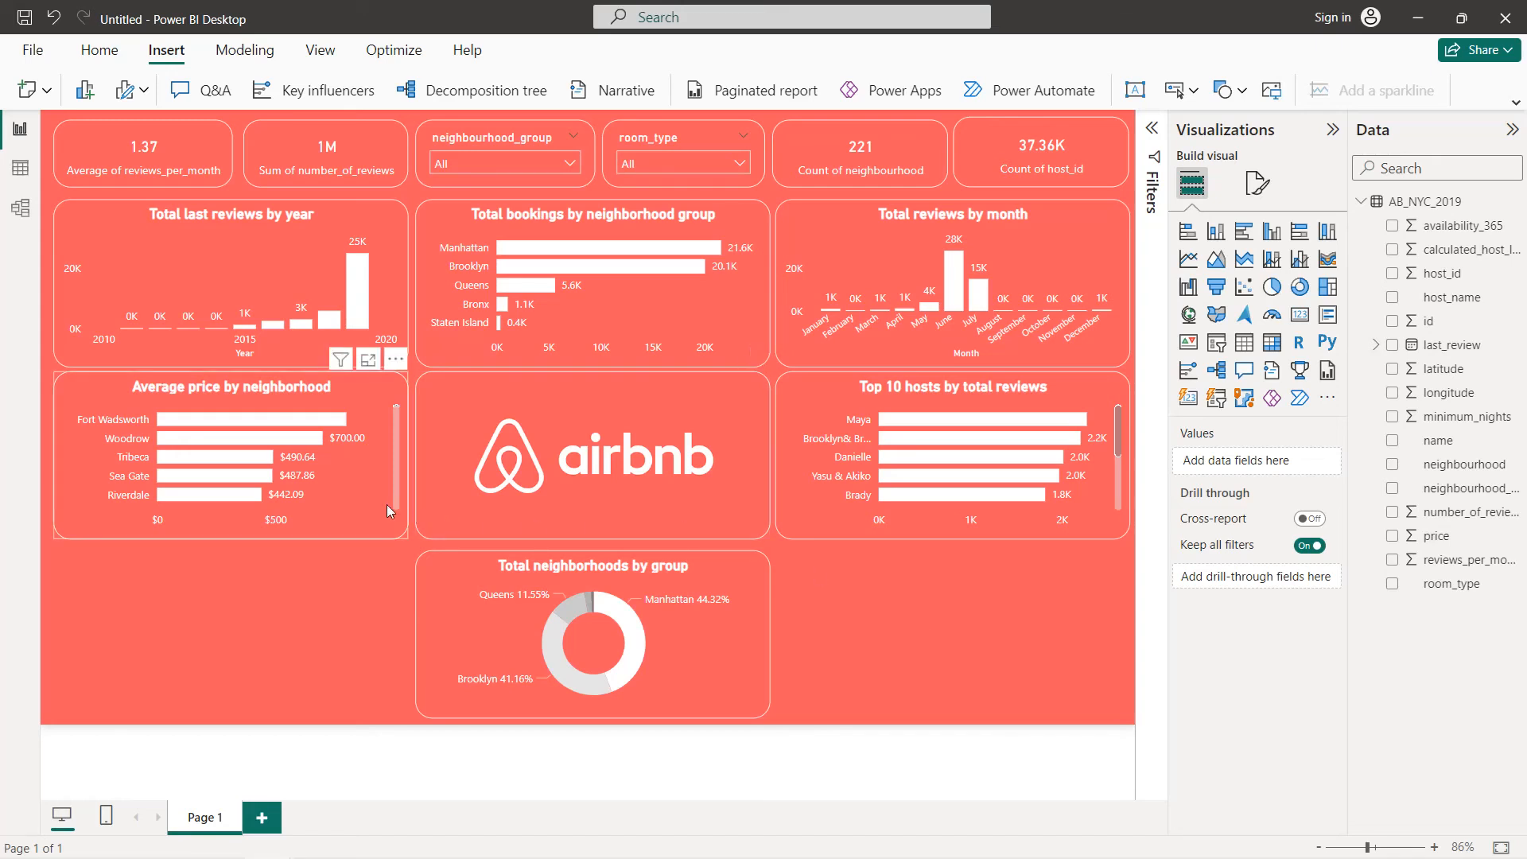
# - Duplicate the "Average price by neighborhood" chart and place the copy directly below the original, beside the donut chart
pyautogui.click(343, 496)
pyautogui.hotkey('ctrl', 'c')
pyautogui.hotkey('ctrl', 'v')
pyautogui.moveTo(218, 528); pyautogui.dragTo(210, 641)
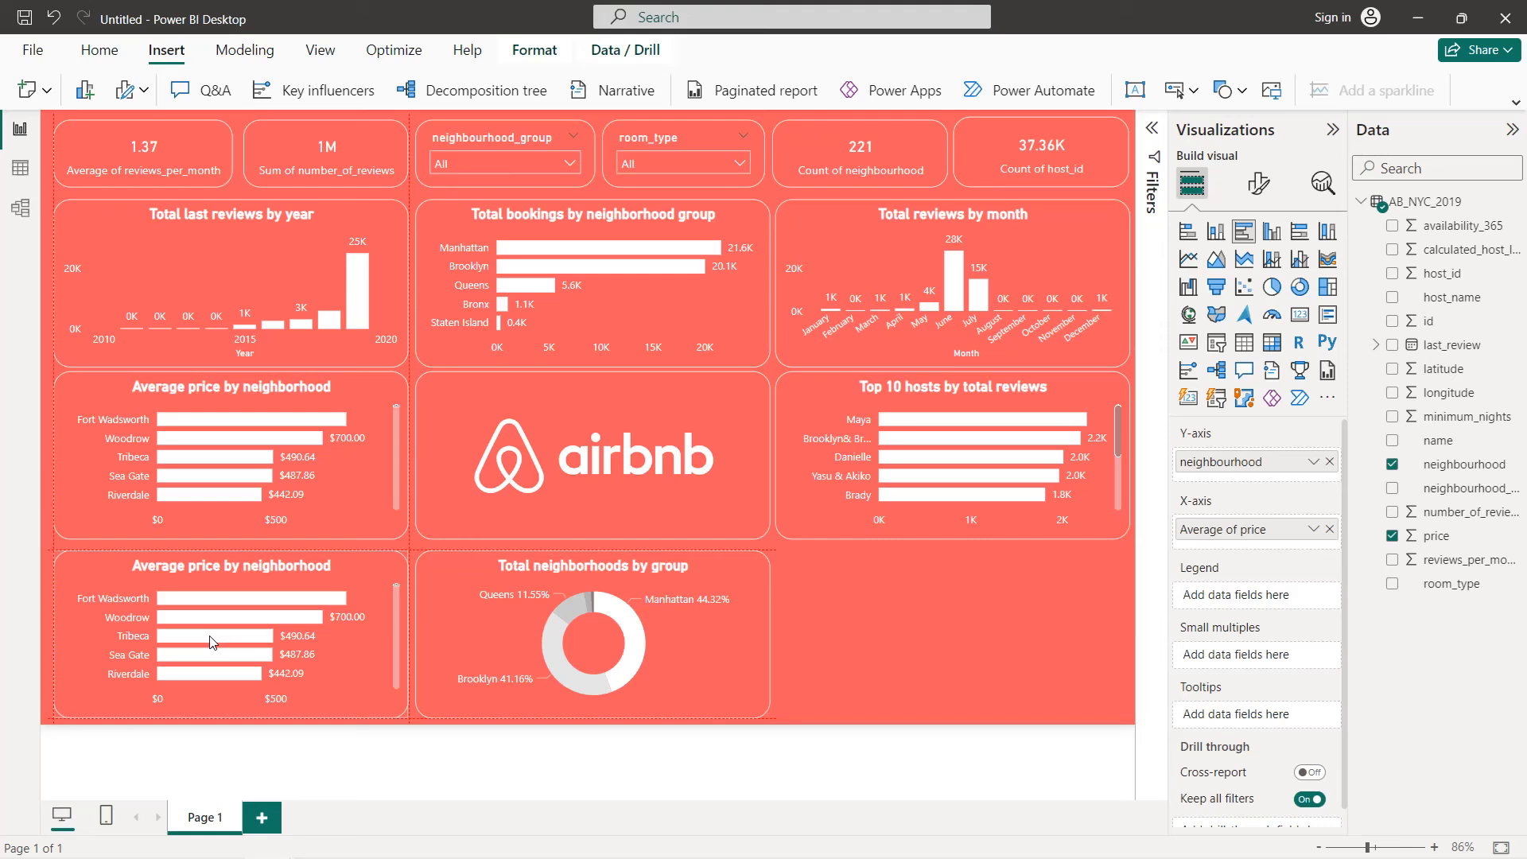
pyautogui.moveTo(211, 641); pyautogui.dragTo(210, 641)
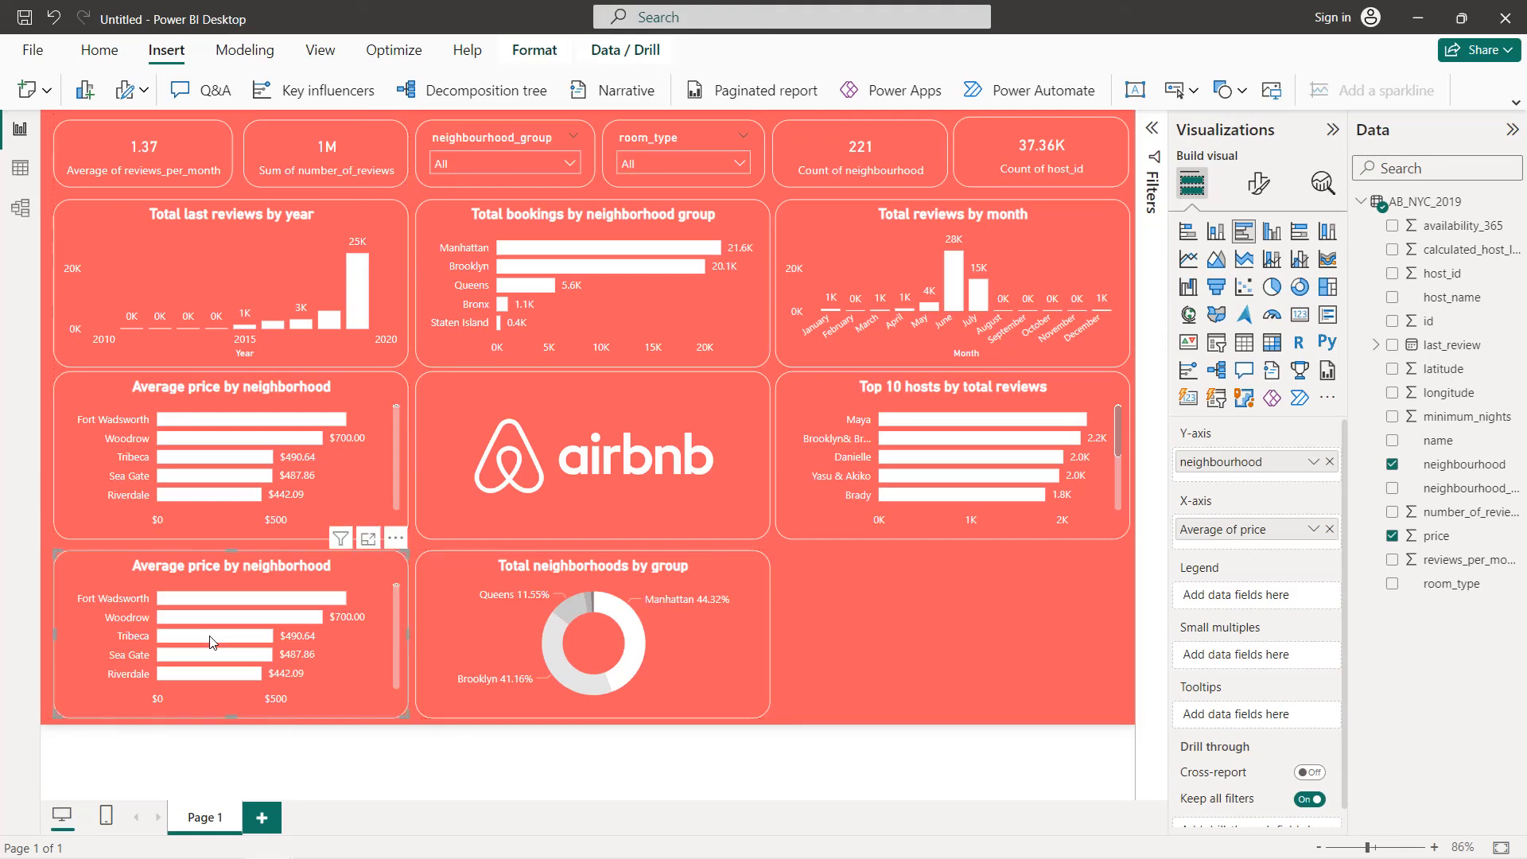
# - Convert the copied chart to a matrix of average price with neighbourhood_group as rows and room_type as columns
pyautogui.click(1273, 343)
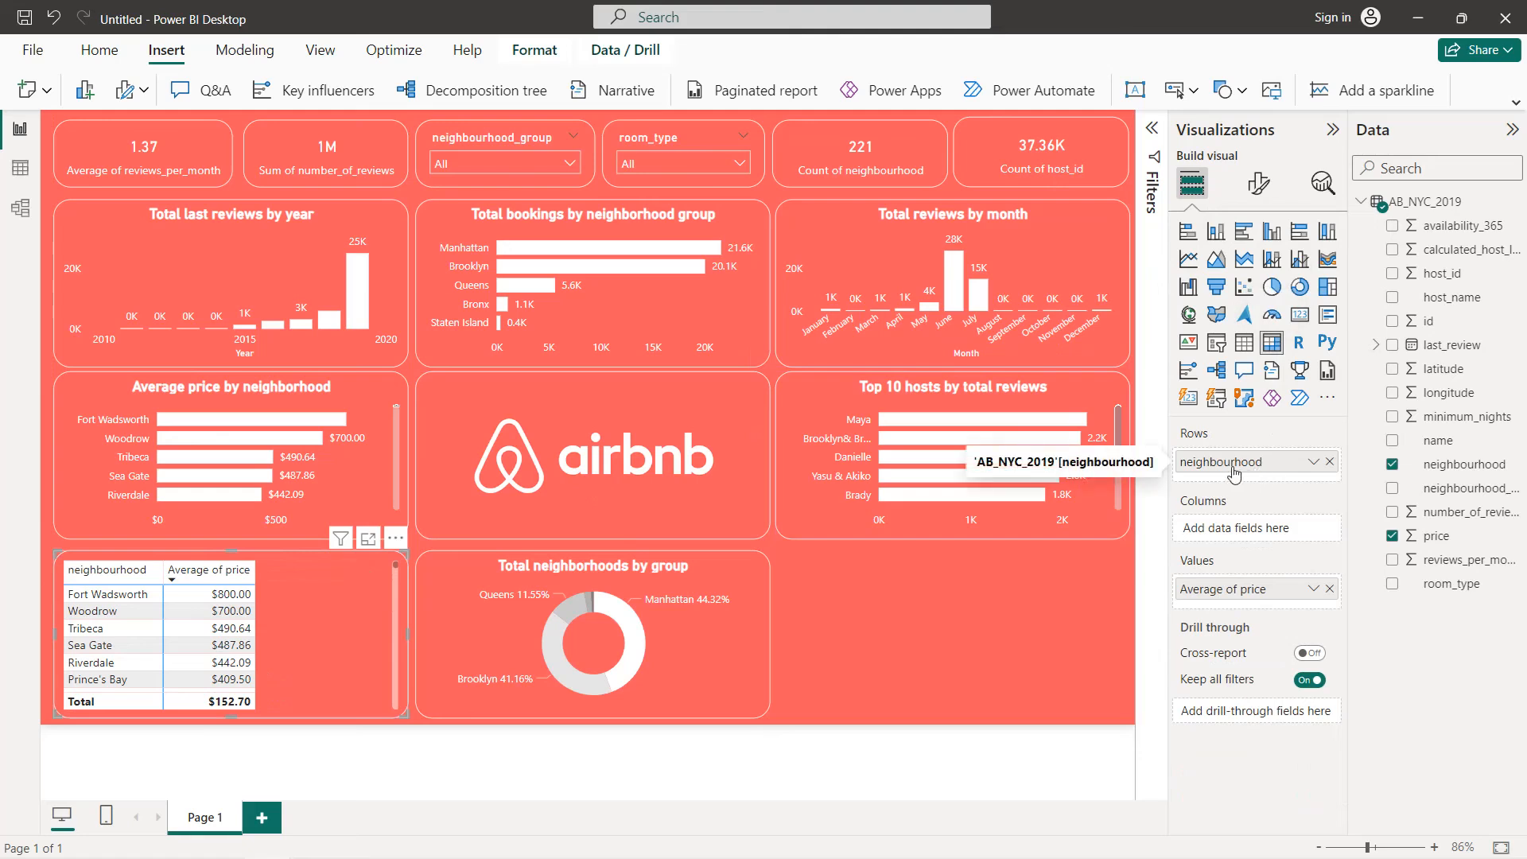
pyautogui.click(1330, 462)
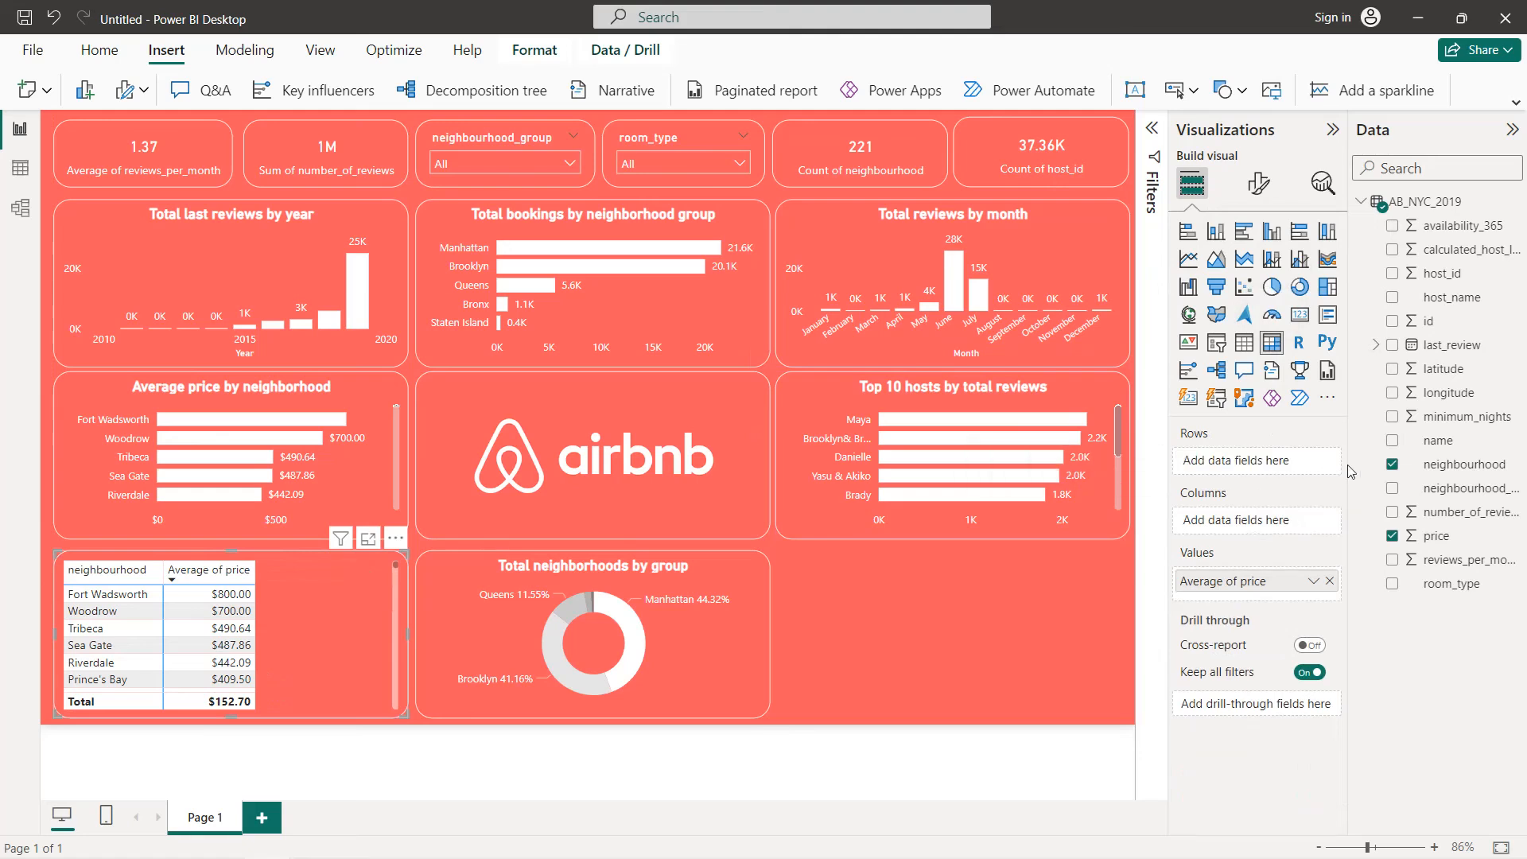
pyautogui.click(1392, 487)
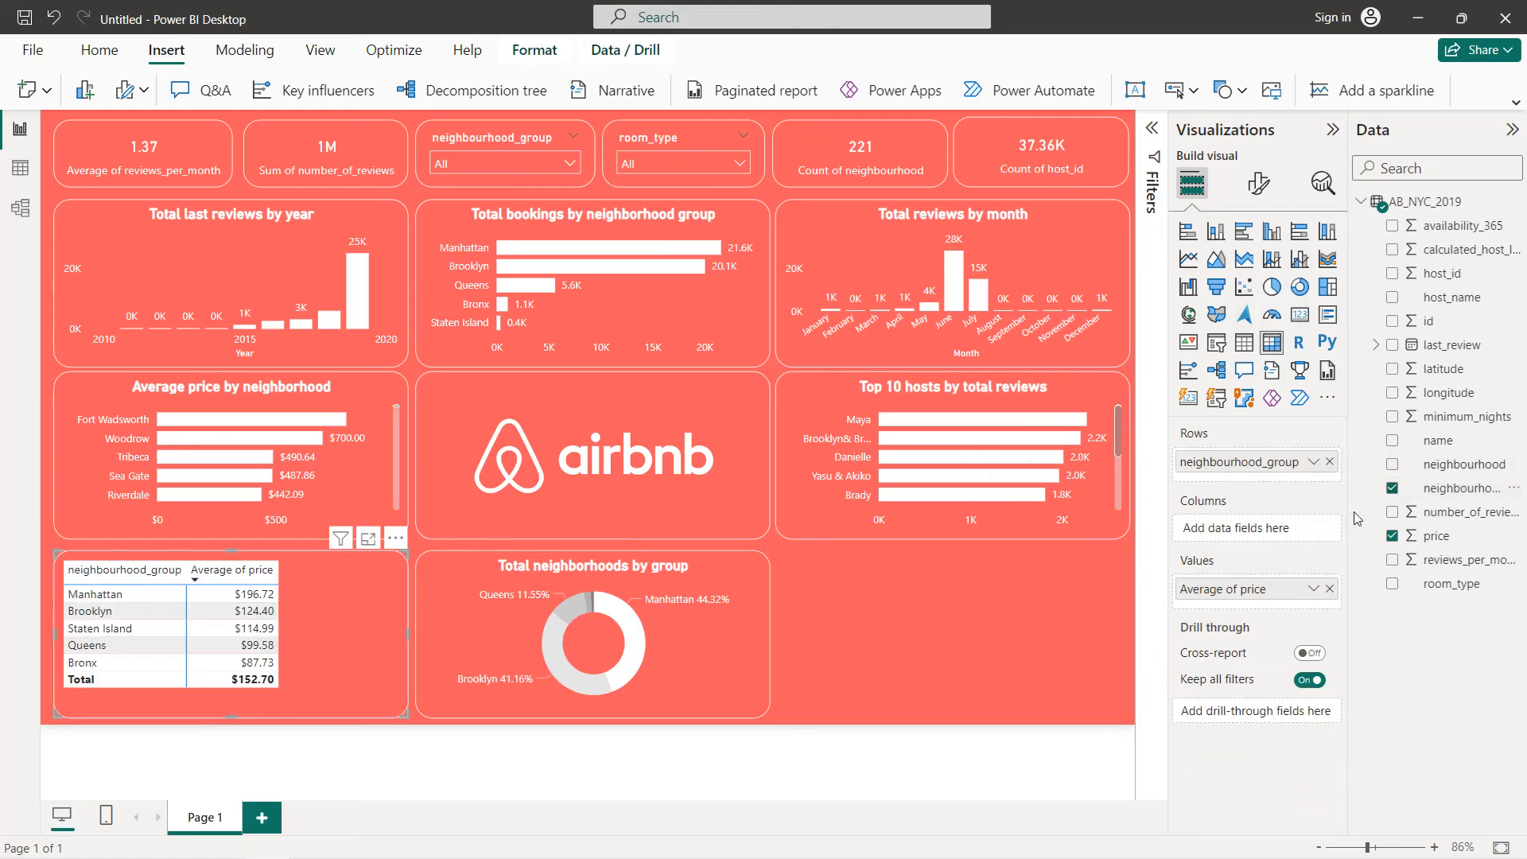
pyautogui.click(1392, 584)
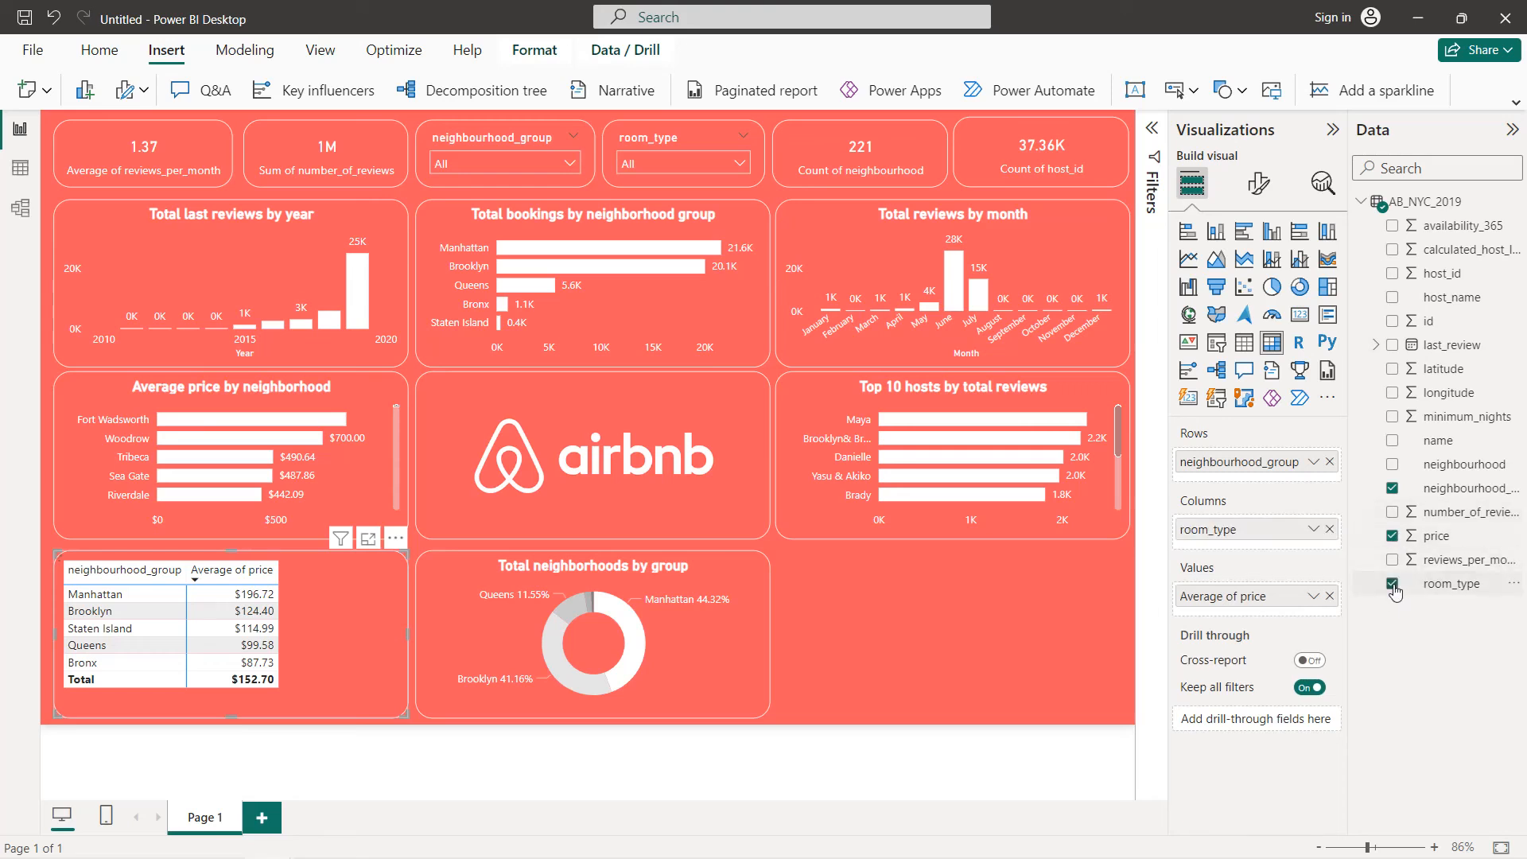
# - Turn off the matrix's column subtotals and row subtotals
pyautogui.click(1258, 183)
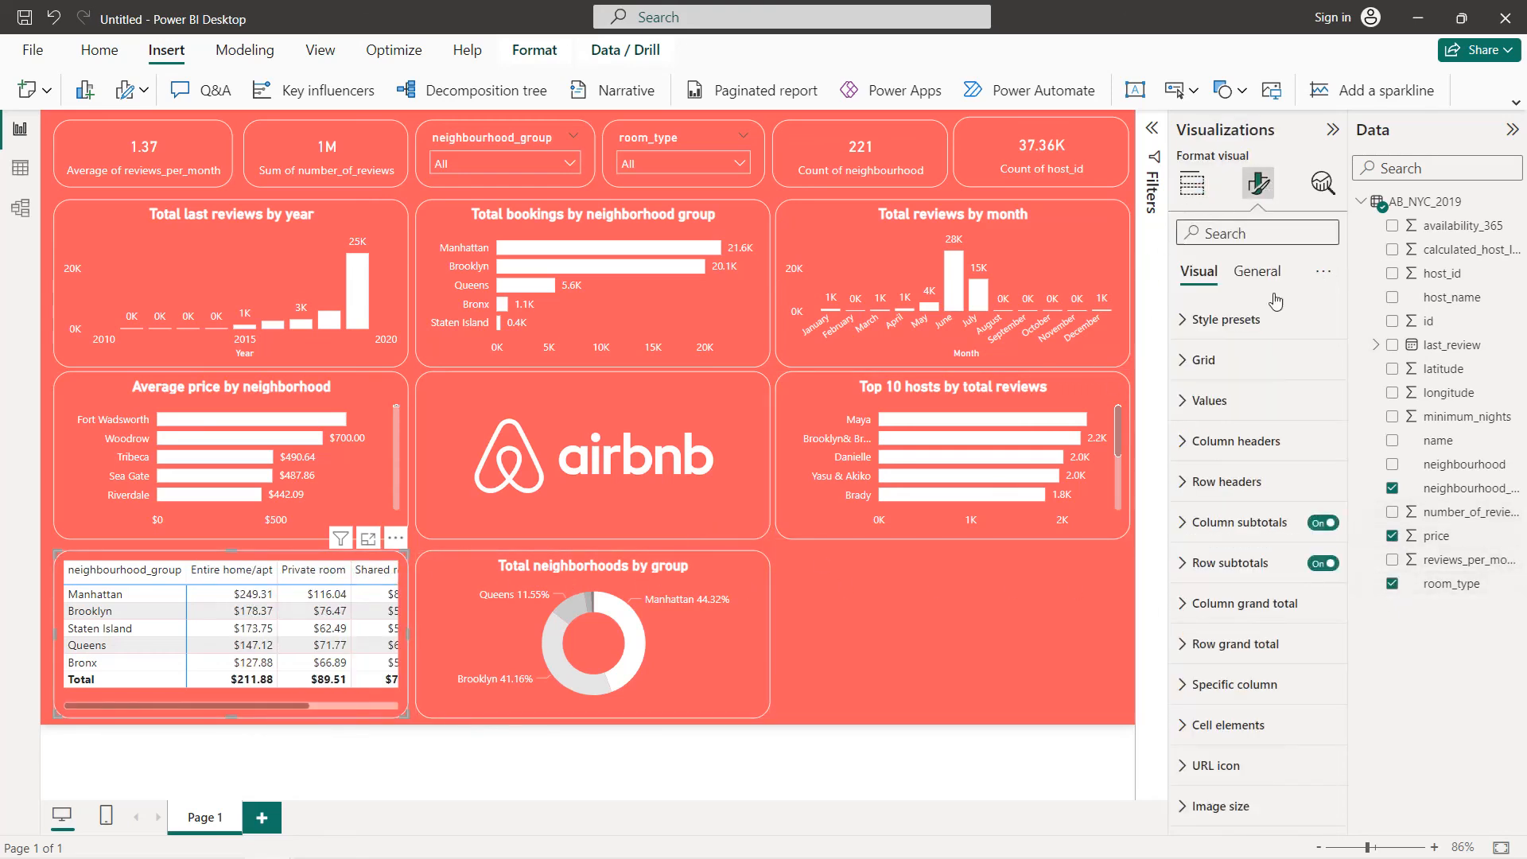
pyautogui.click(1323, 523)
pyautogui.click(1323, 563)
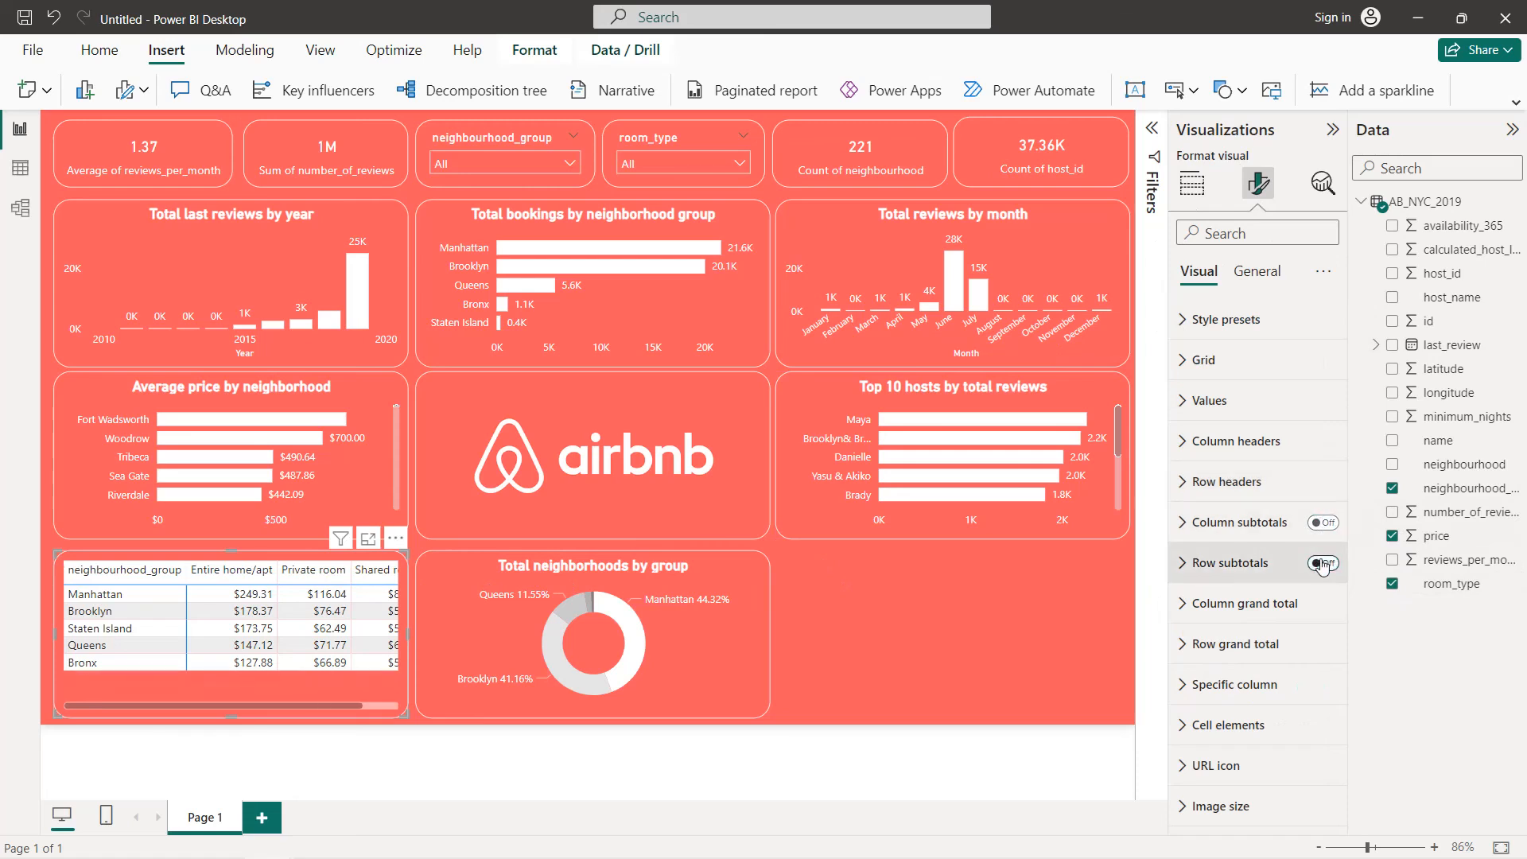
# - Set the matrix values' text and alternate text to white, and their background and alternate background to the coral color
pyautogui.click(1190, 402)
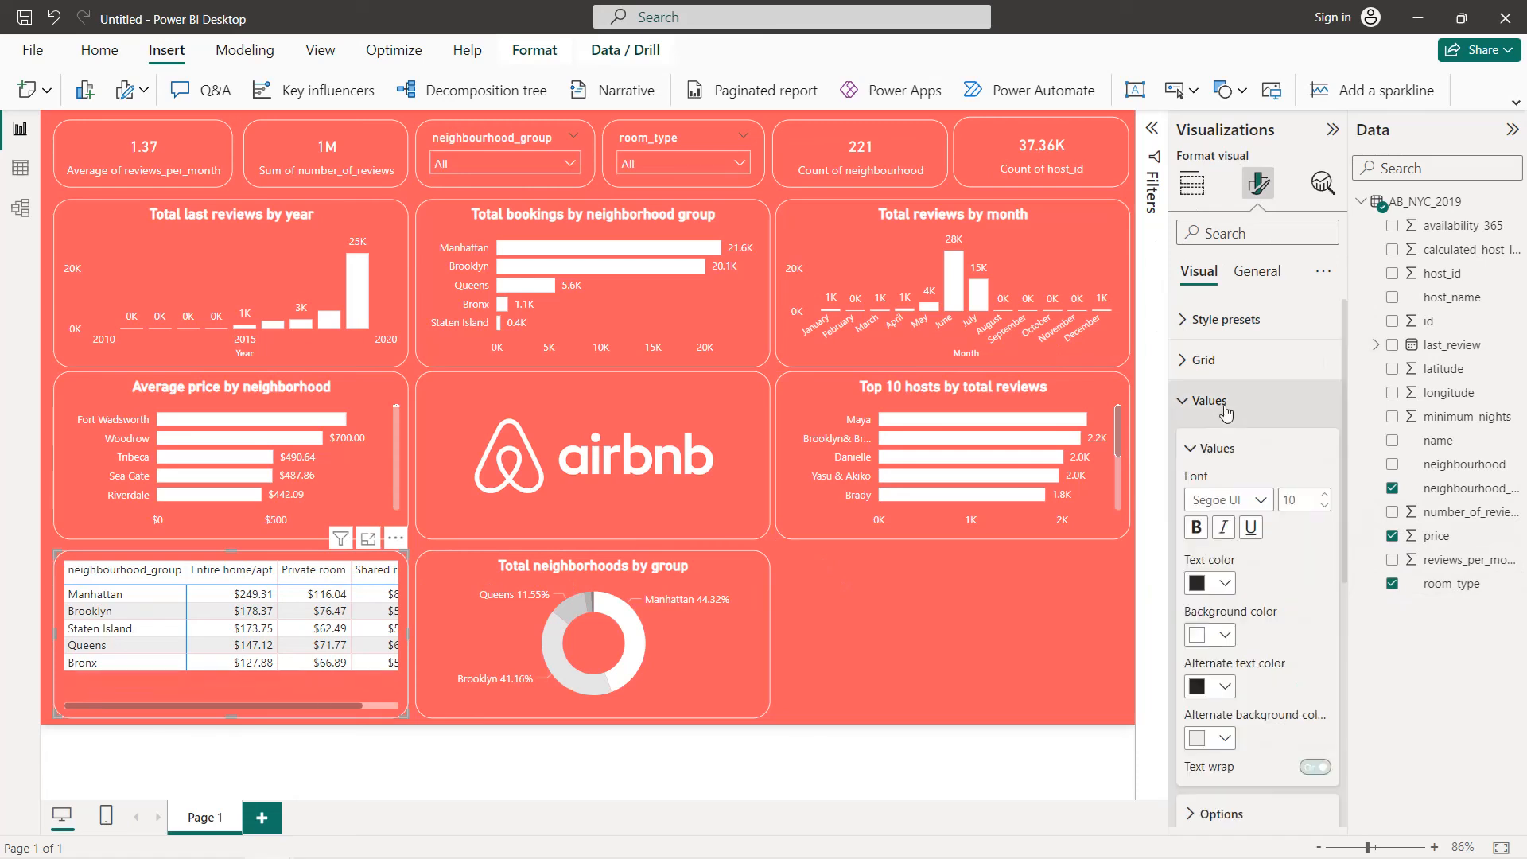
pyautogui.click(1222, 584)
pyautogui.click(1210, 505)
pyautogui.click(1223, 636)
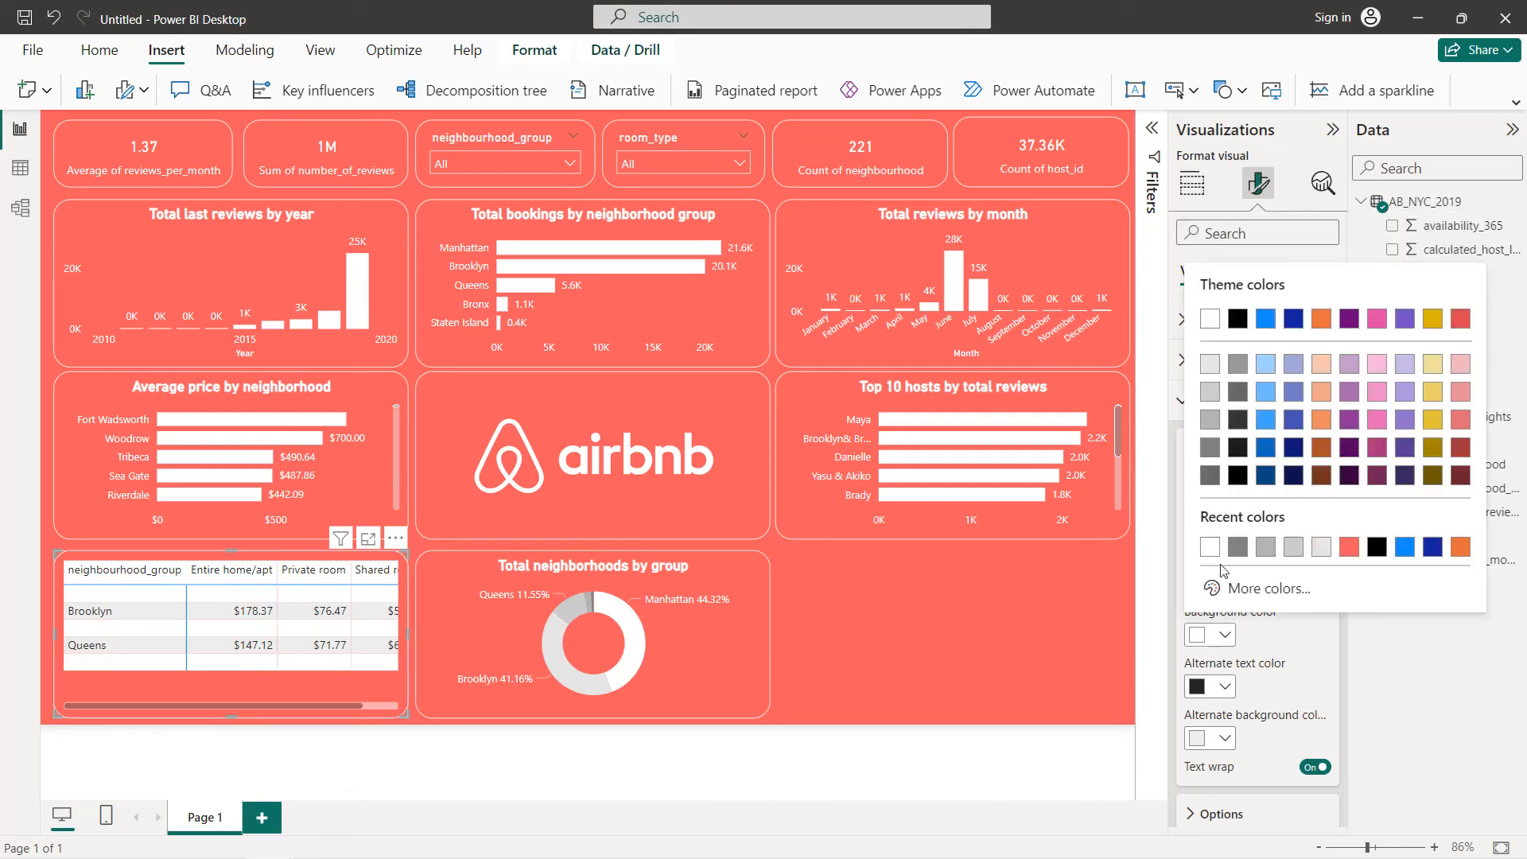
pyautogui.click(1348, 547)
pyautogui.scroll(-2, 1259, 552)
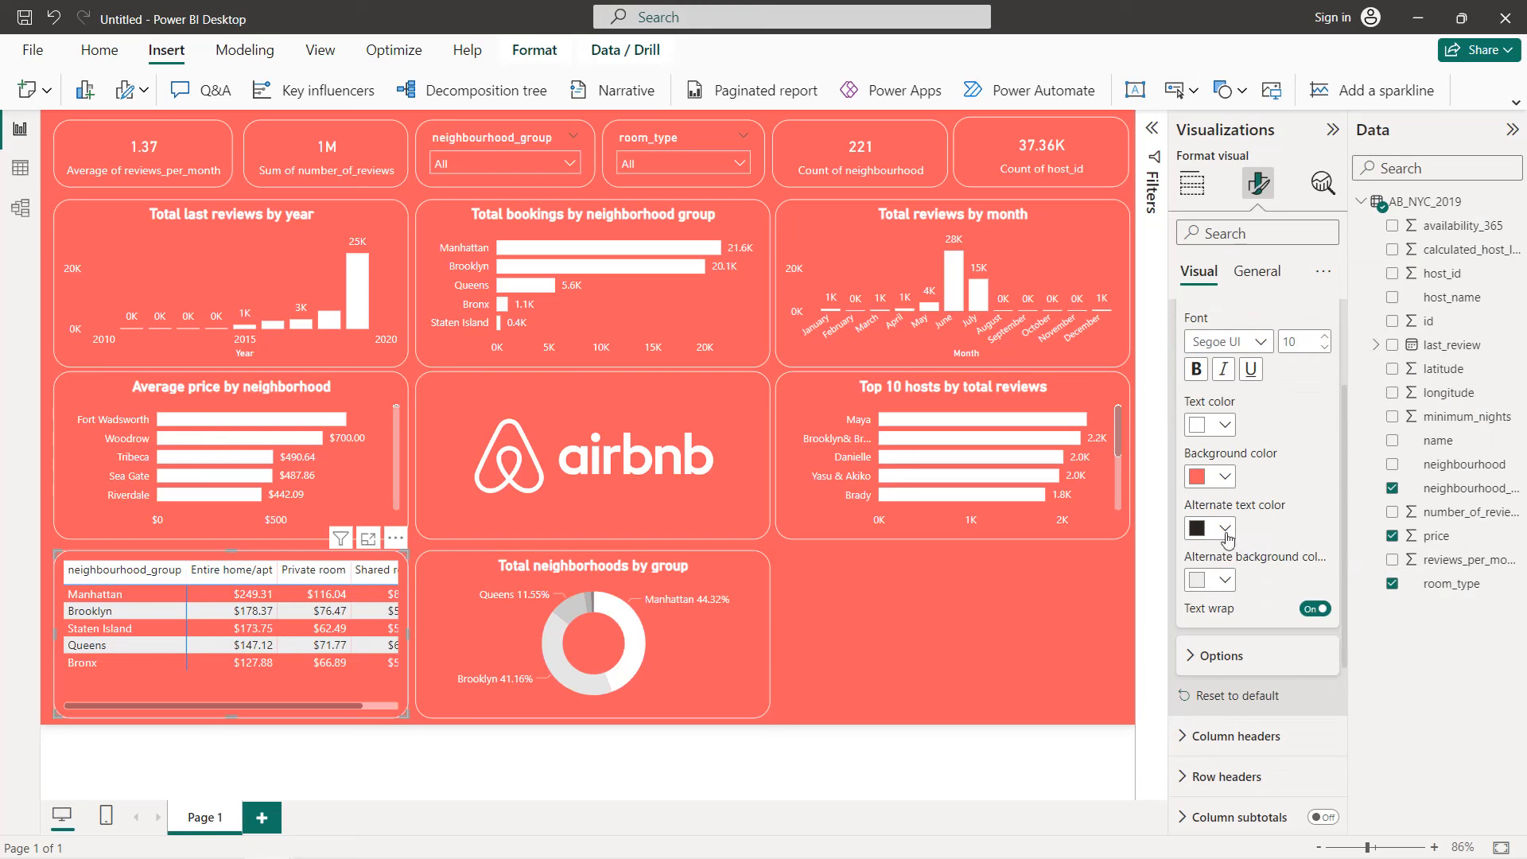
pyautogui.click(1227, 530)
pyautogui.click(1233, 442)
pyautogui.click(1225, 579)
pyautogui.click(1239, 501)
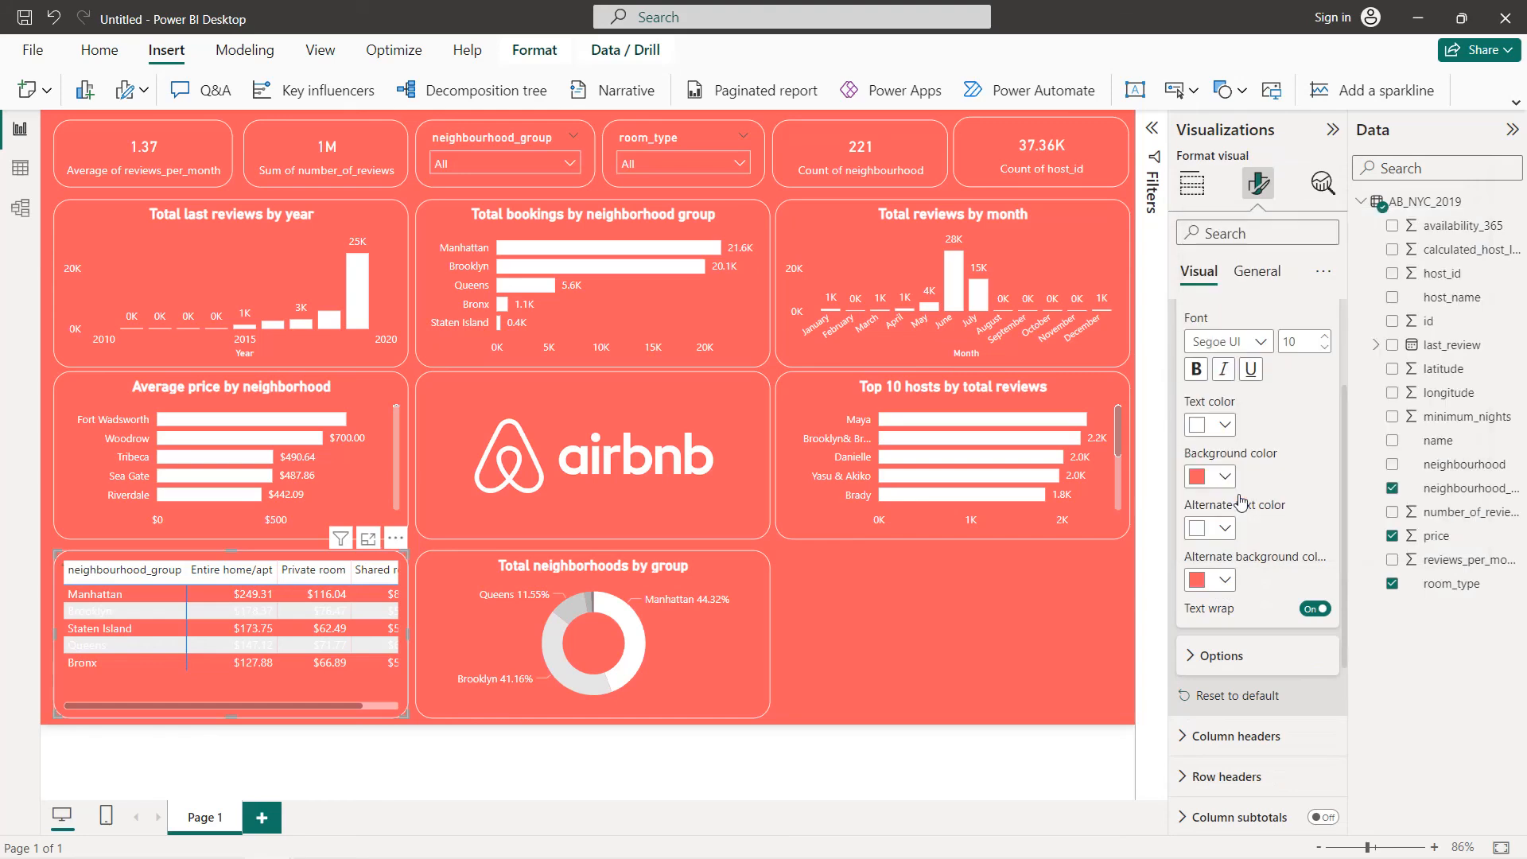
pyautogui.scroll(3, 1243, 487)
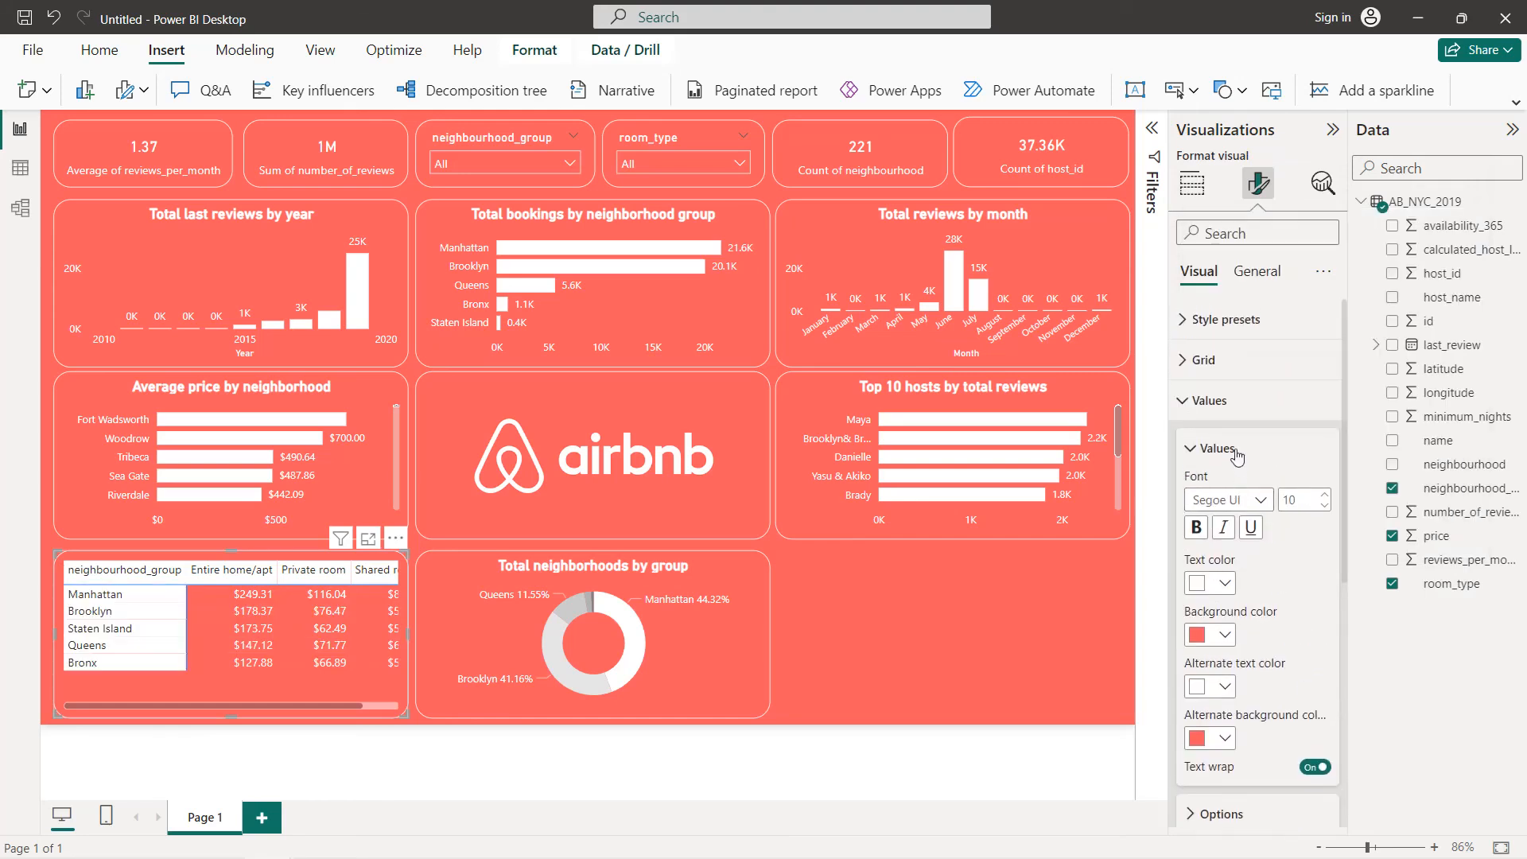
pyautogui.click(1229, 400)
# - Add white grid borders to all sections of the matrix on the top, bottom, left and right sides
pyautogui.click(1231, 361)
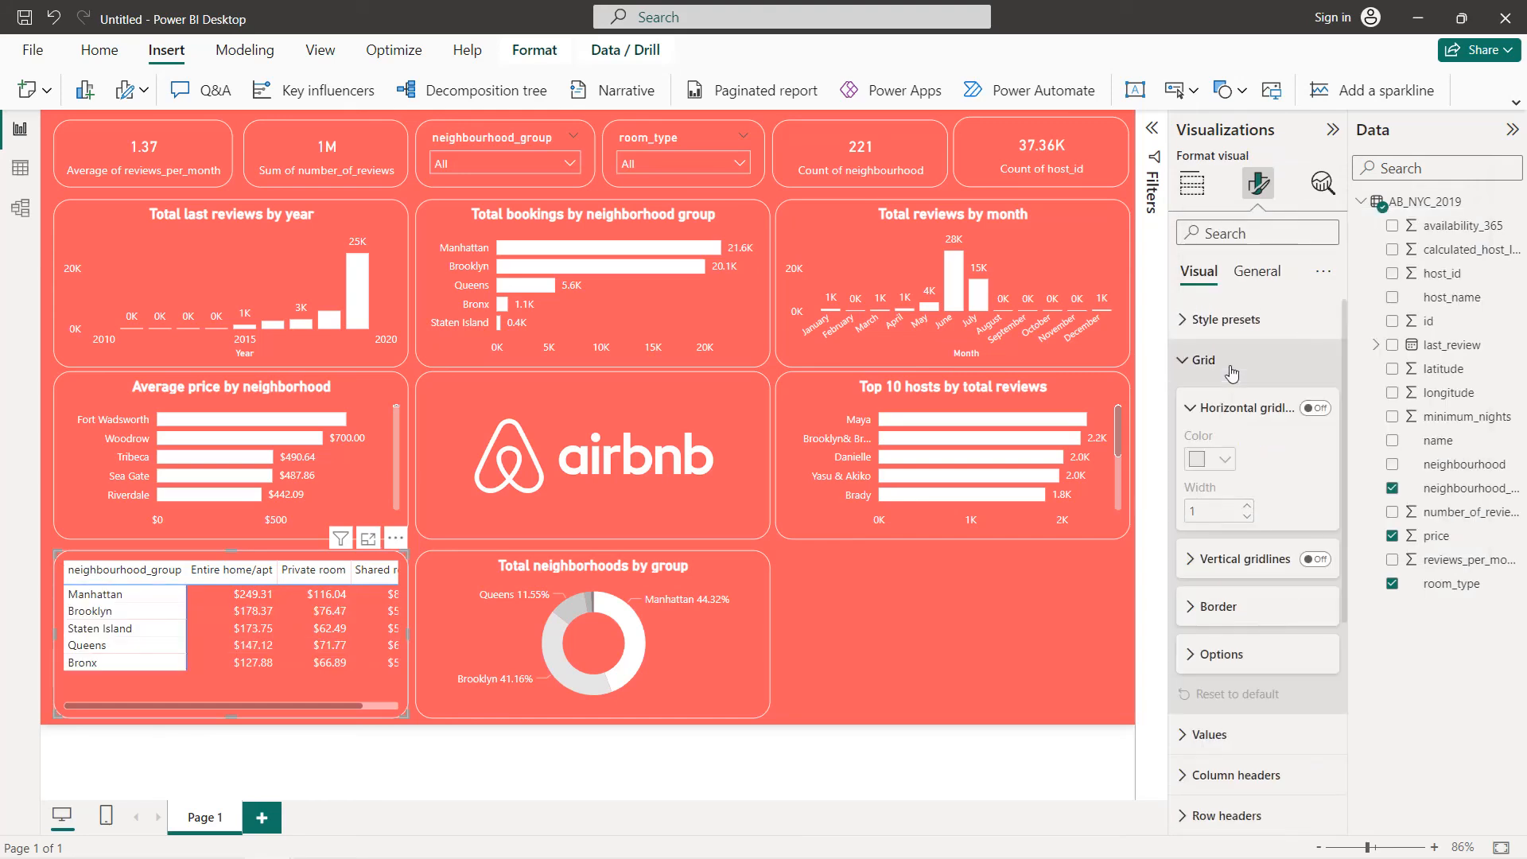
pyautogui.click(1242, 612)
pyautogui.scroll(-3, 1241, 557)
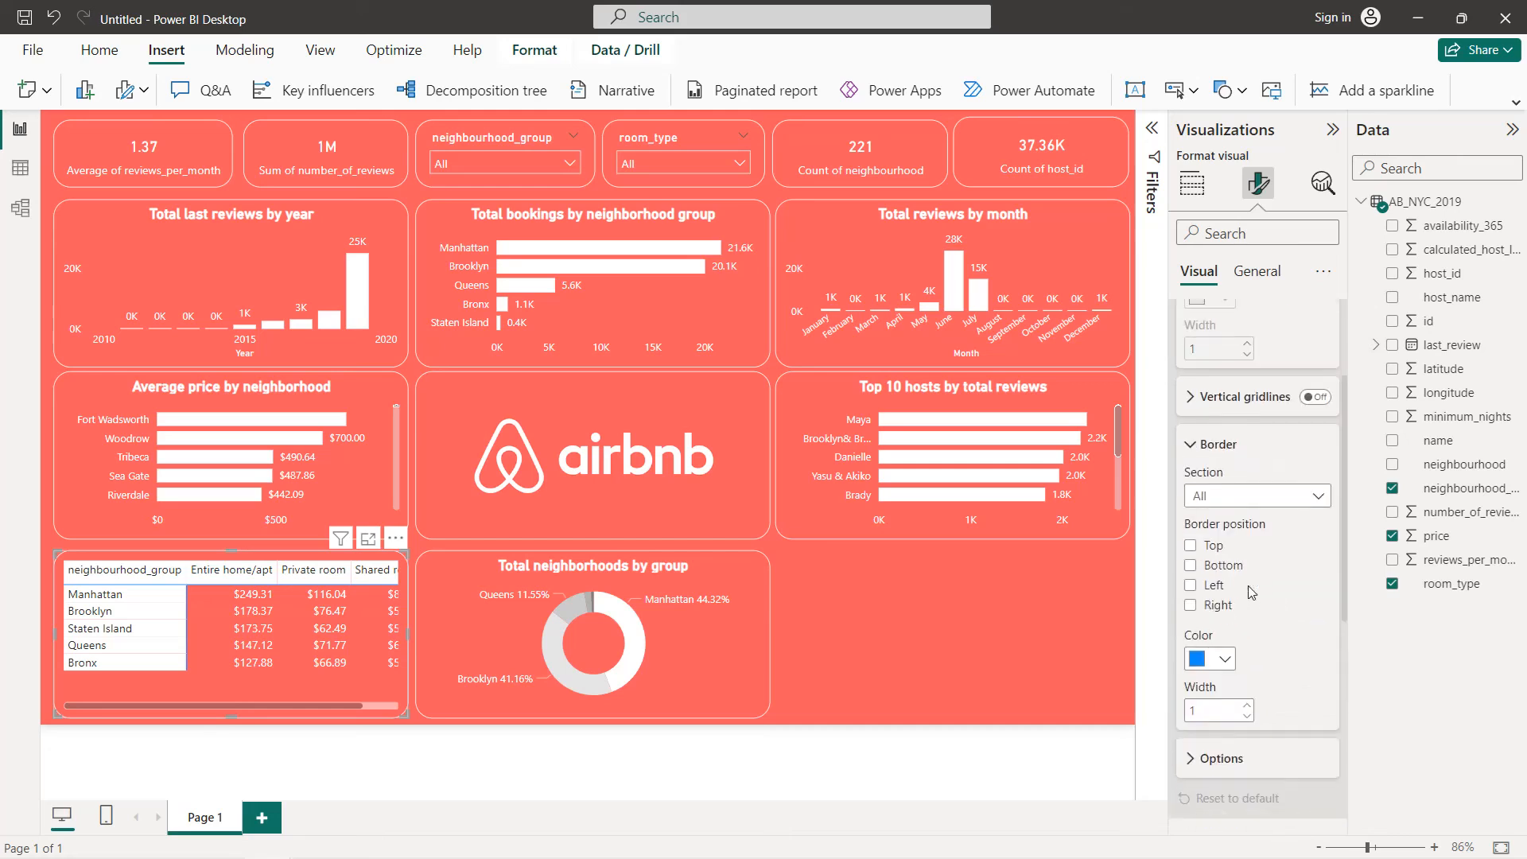
pyautogui.click(1191, 490)
pyautogui.click(1190, 509)
pyautogui.click(1191, 529)
pyautogui.click(1210, 584)
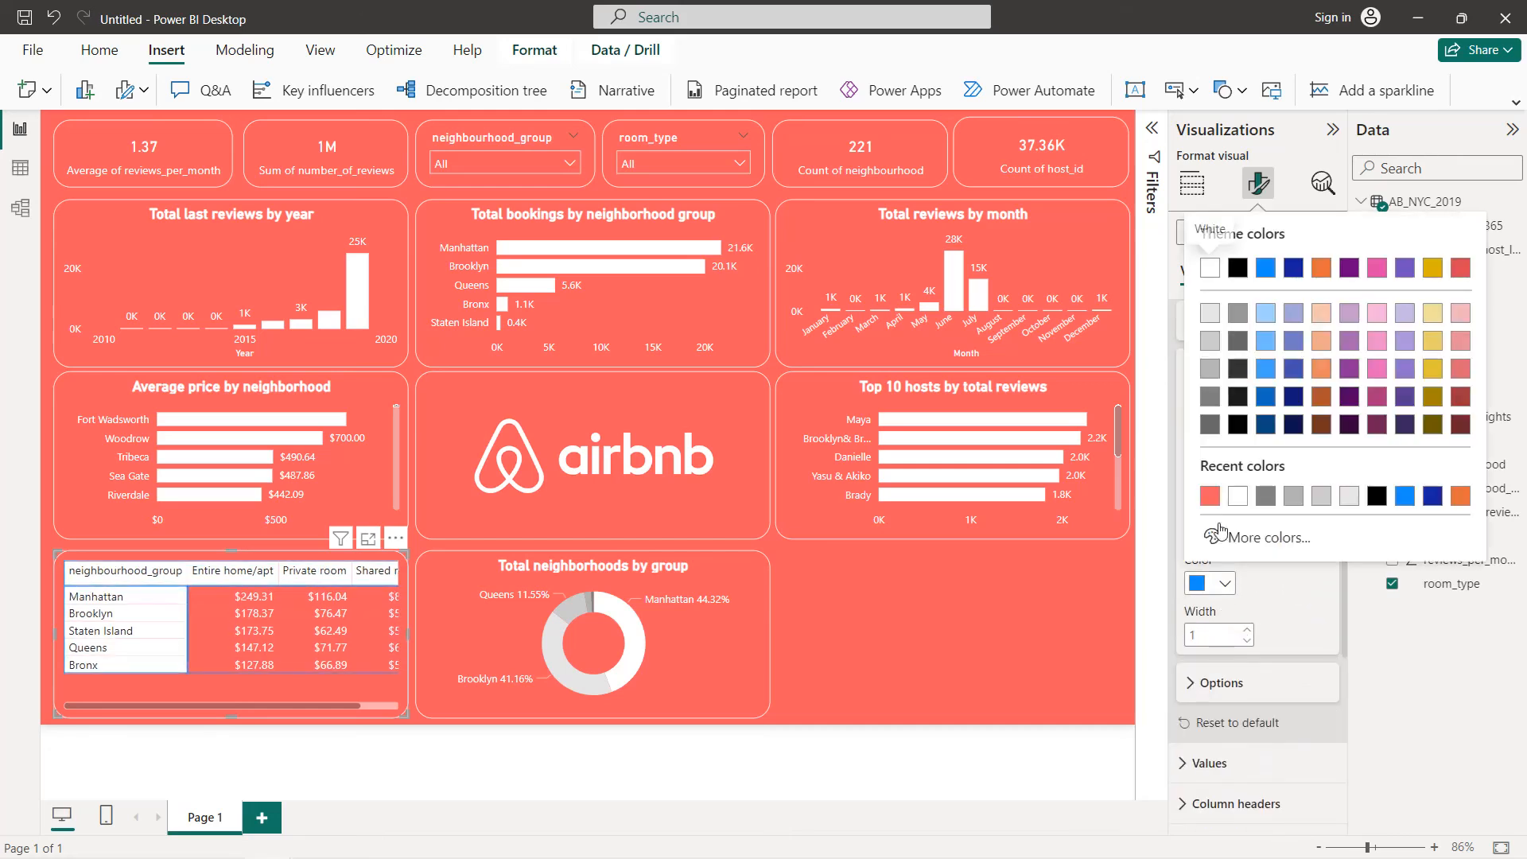
pyautogui.click(1235, 504)
pyautogui.scroll(2, 1237, 510)
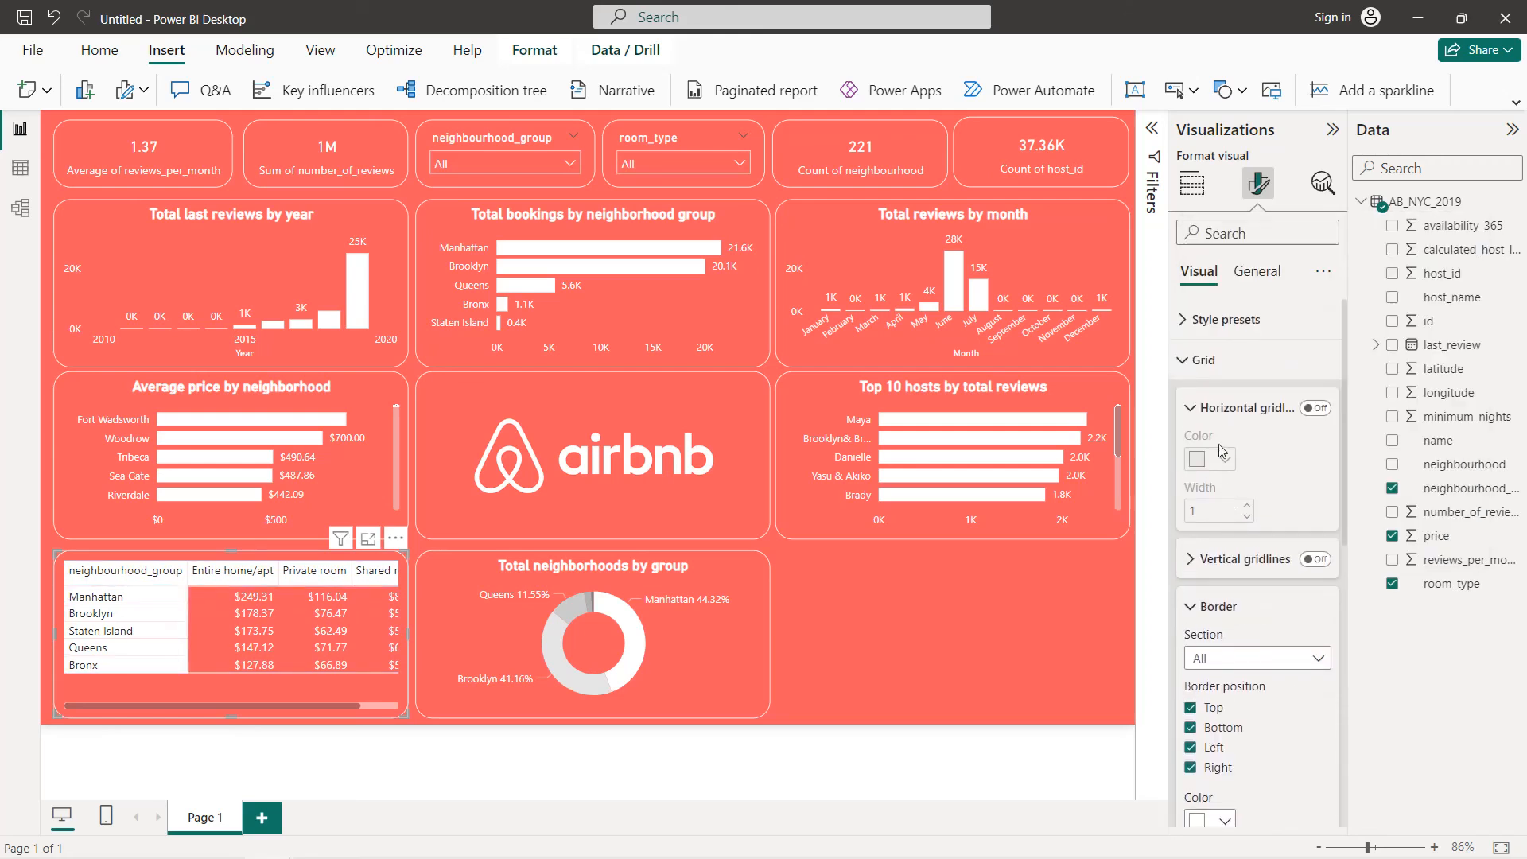
pyautogui.click(1205, 362)
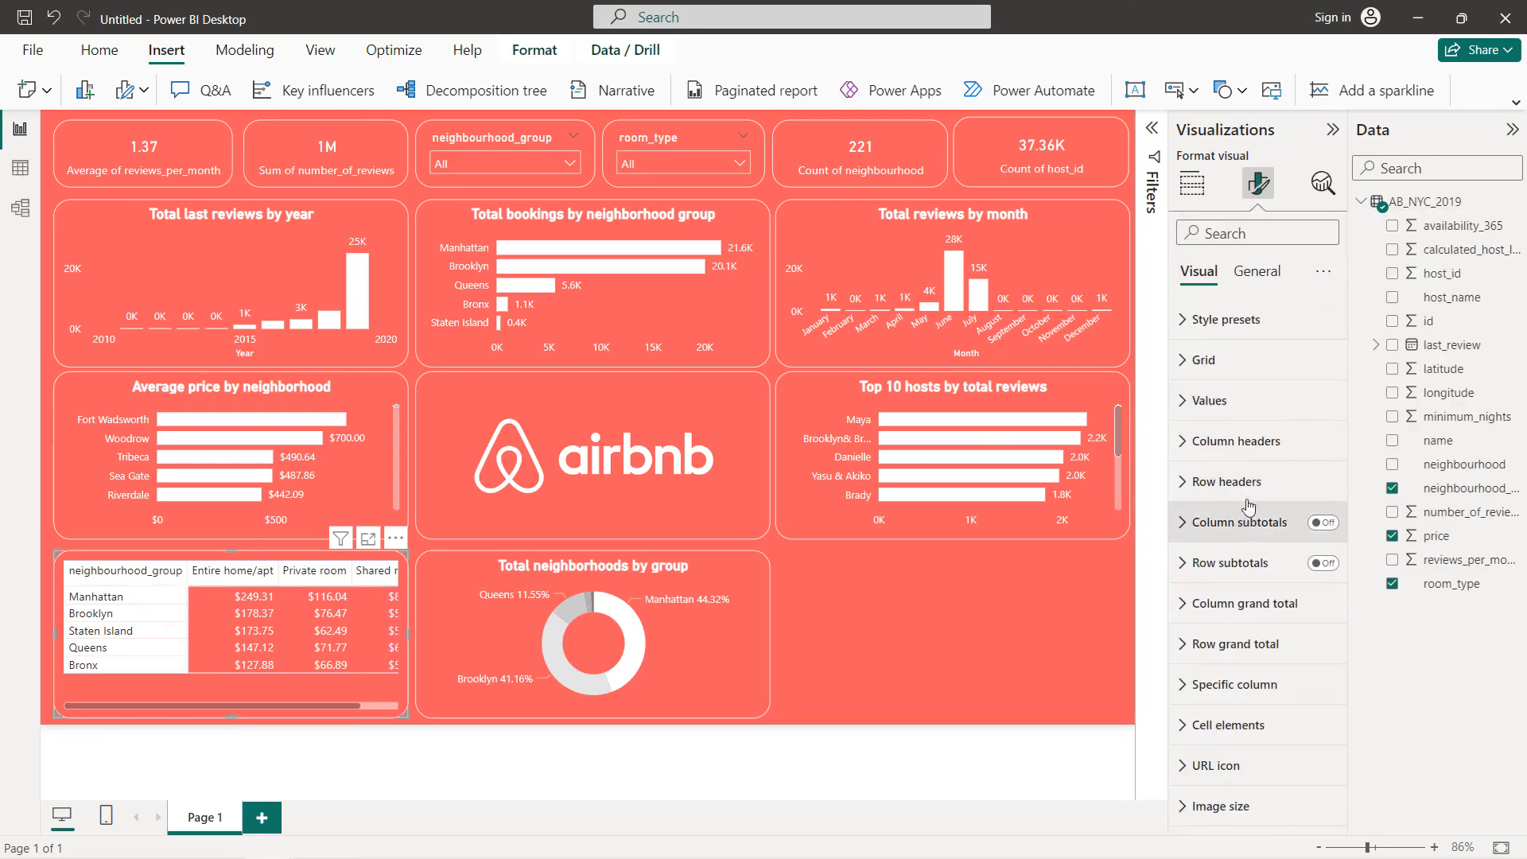
# - Format the matrix's column headers with white text on a coral background and center their alignment
pyautogui.click(1236, 442)
pyautogui.scroll(-1, 1245, 517)
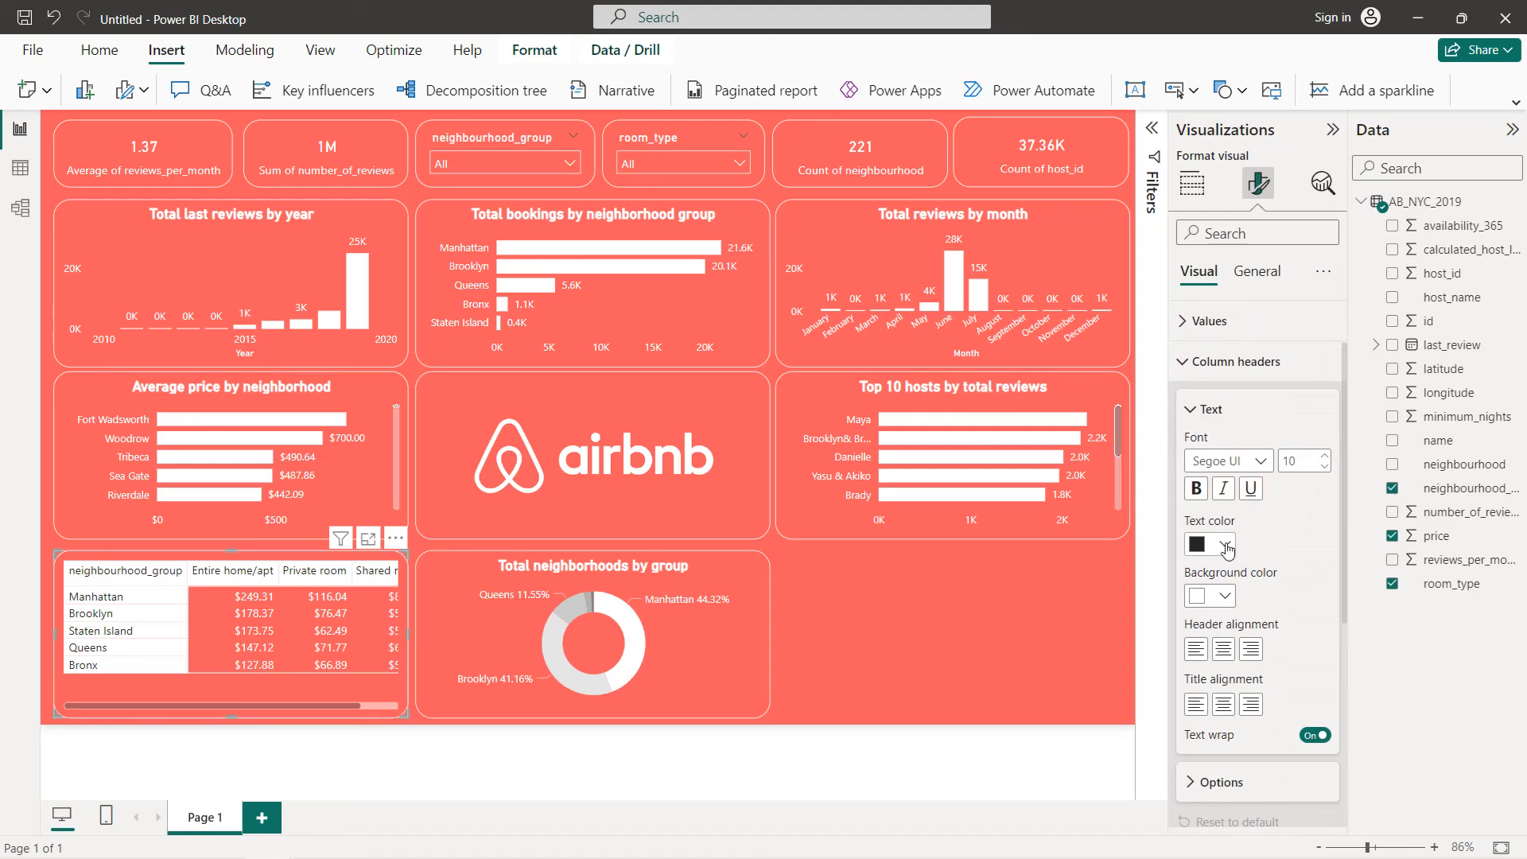
pyautogui.click(1217, 544)
pyautogui.click(1211, 457)
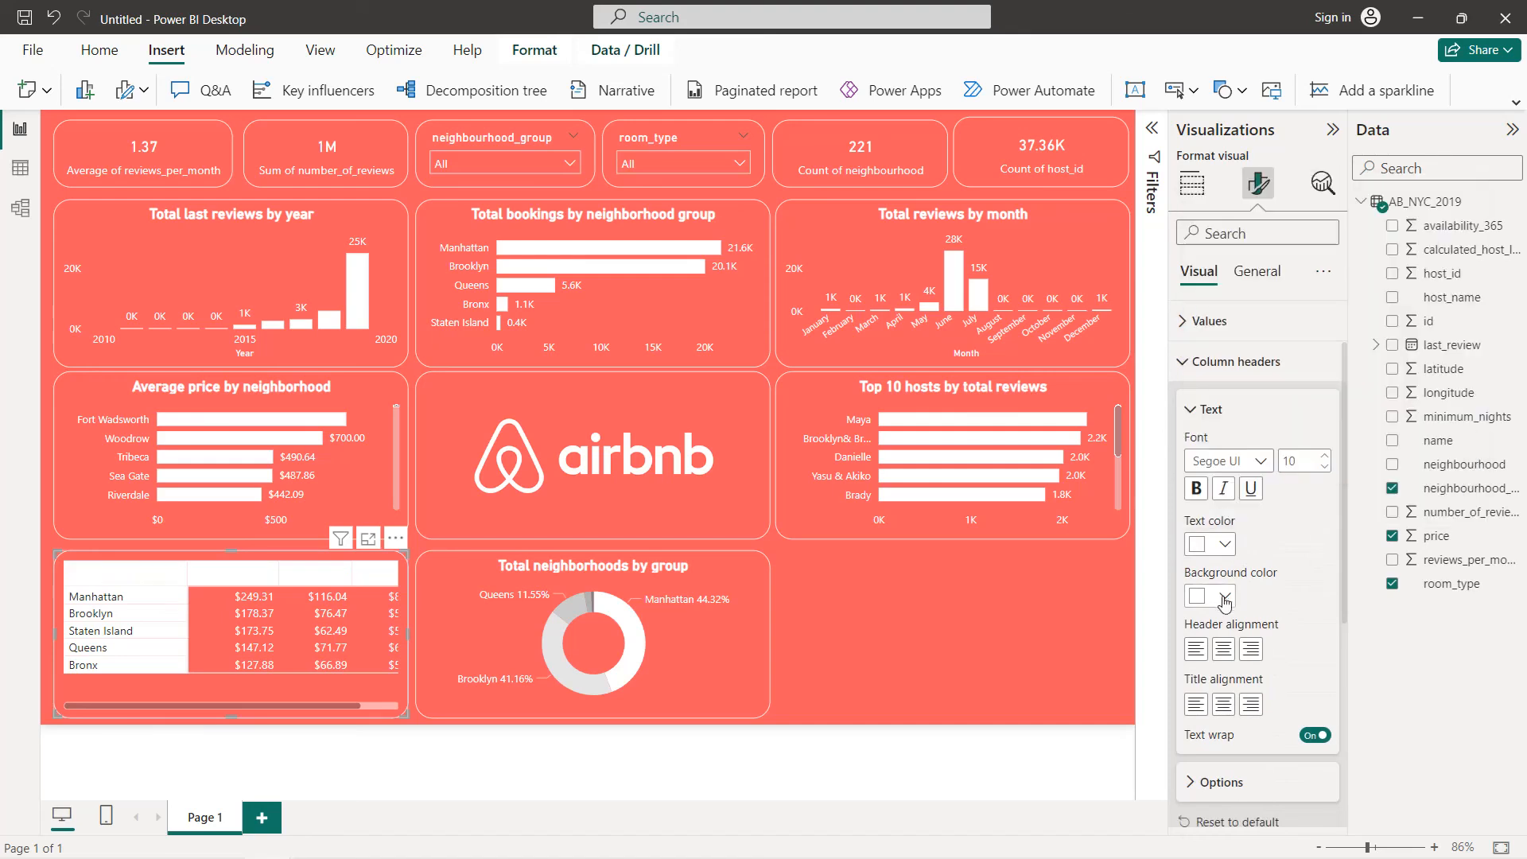
pyautogui.click(1217, 596)
pyautogui.click(1237, 501)
pyautogui.click(1228, 650)
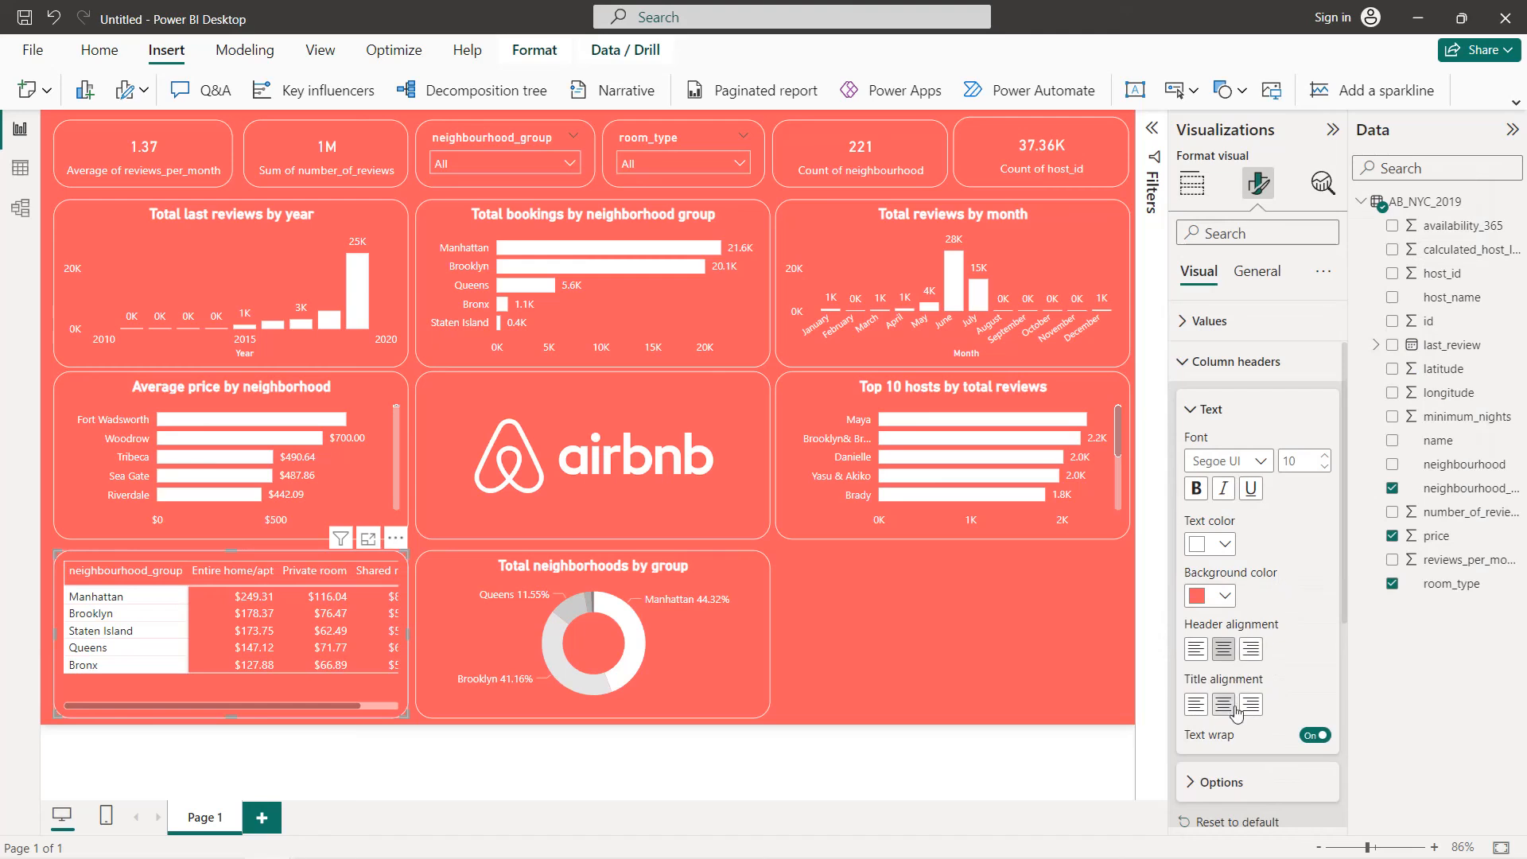
pyautogui.click(1210, 362)
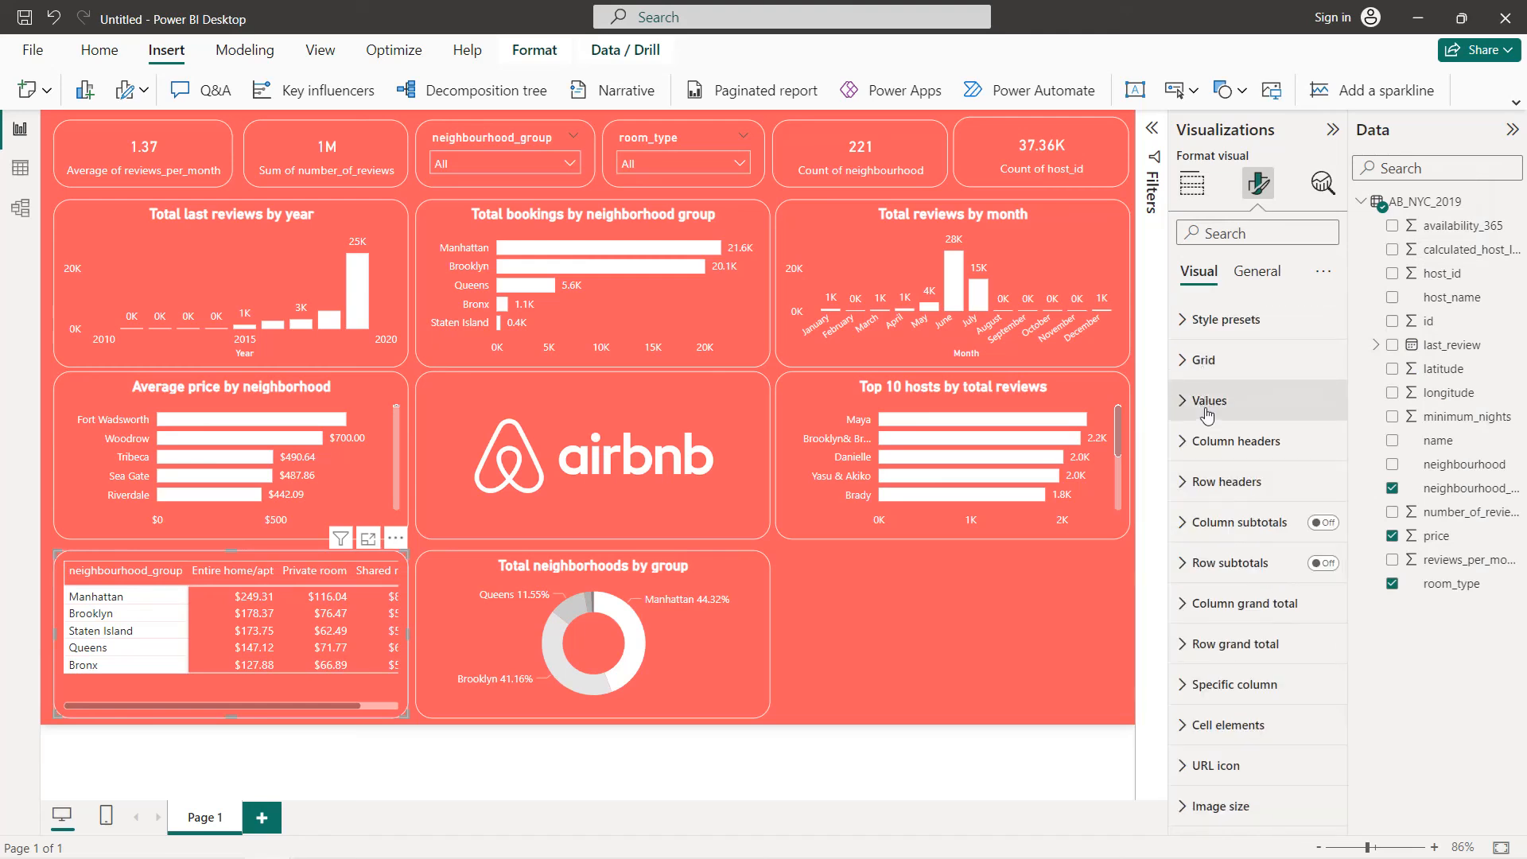
# - Format the matrix's row headers with white, centered text on a coral background
pyautogui.click(1213, 482)
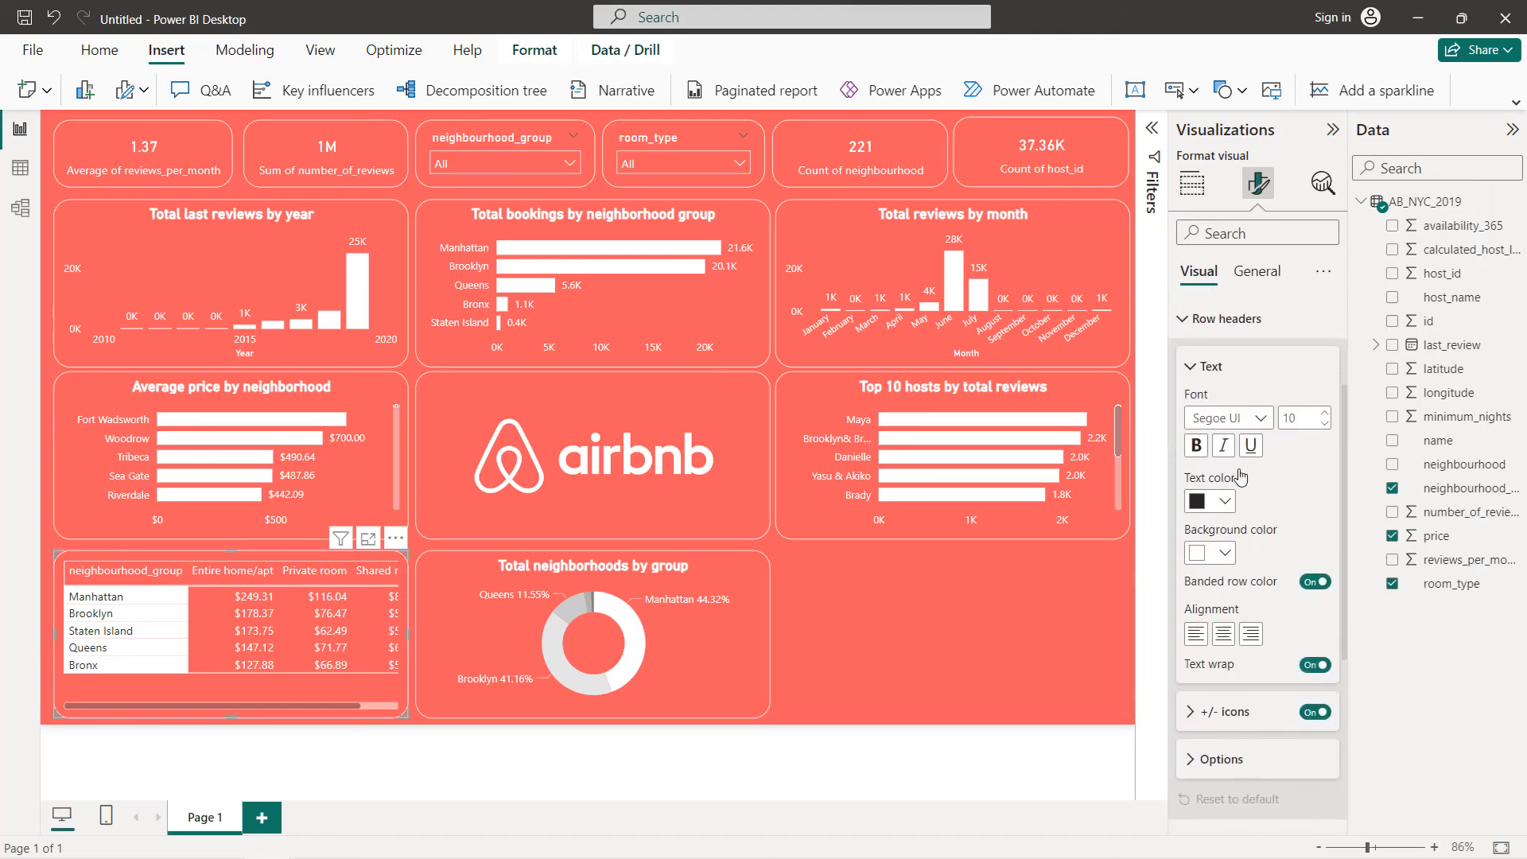
pyautogui.scroll(-1, 1241, 477)
pyautogui.click(1217, 426)
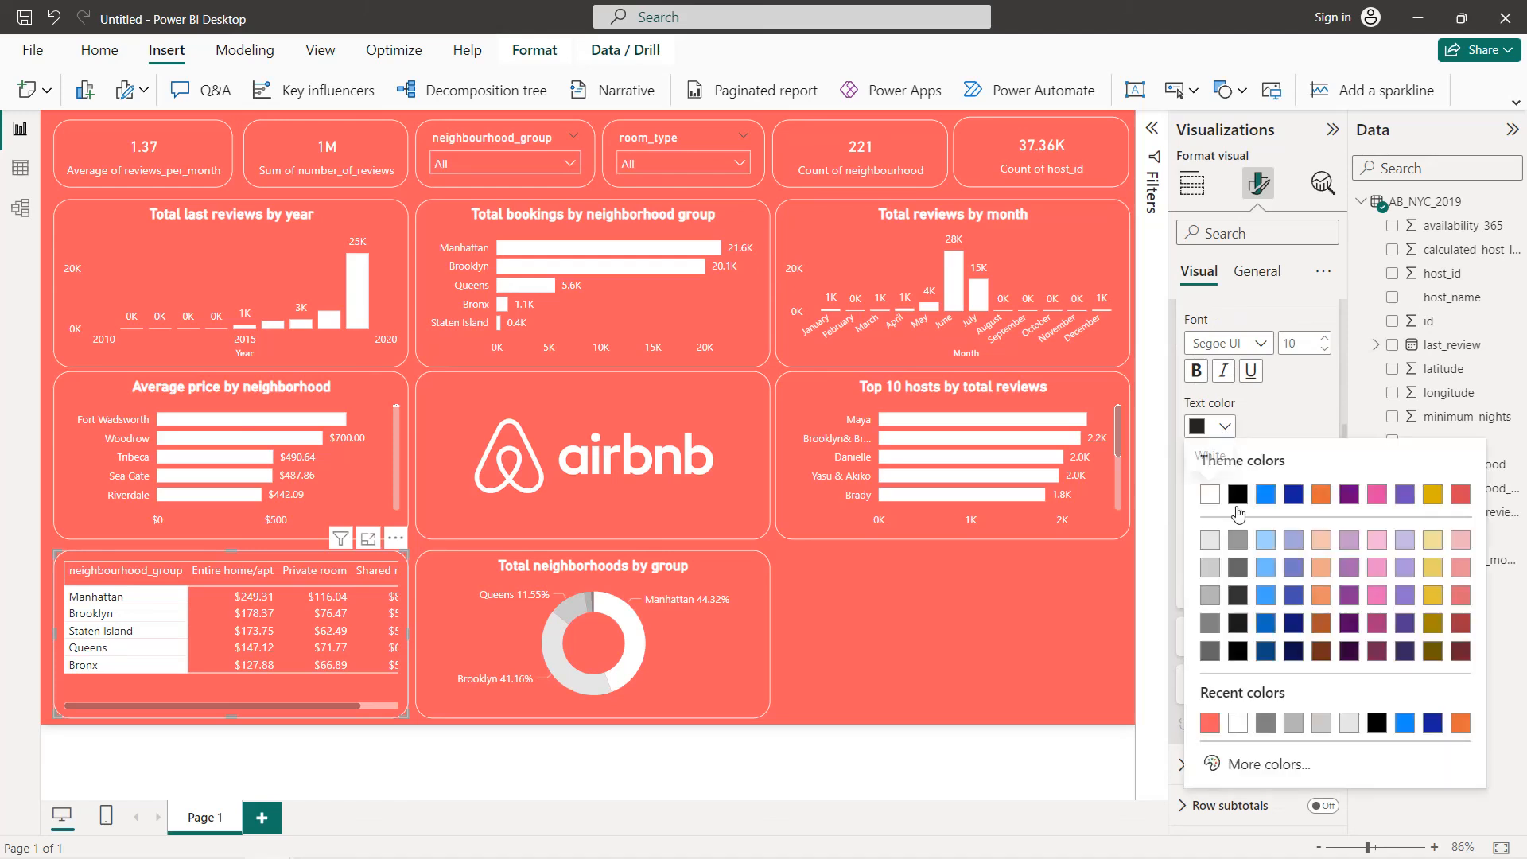
pyautogui.click(1238, 723)
pyautogui.click(1211, 478)
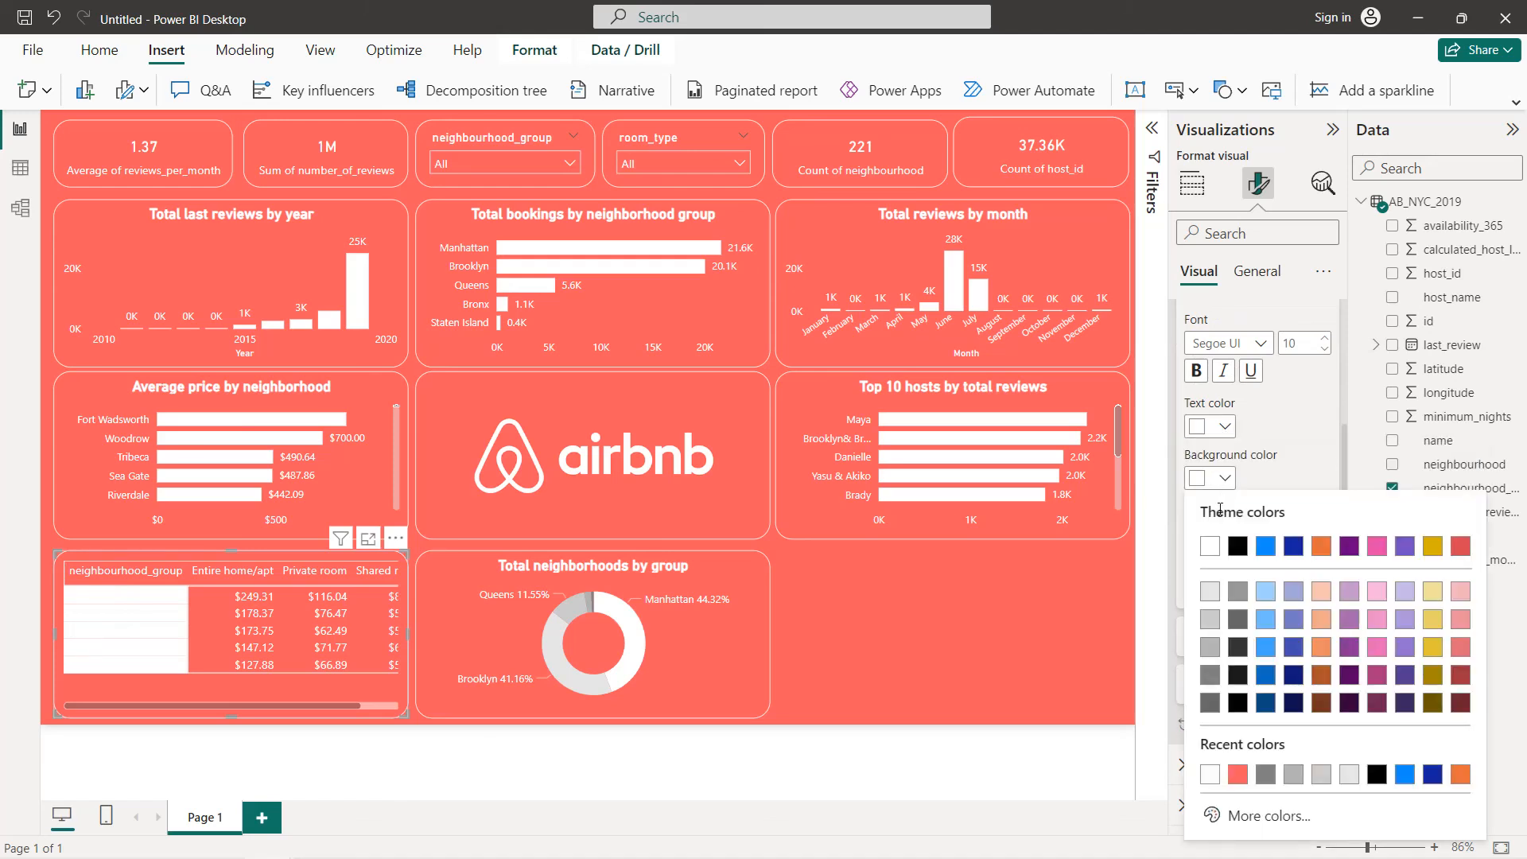
pyautogui.click(1235, 774)
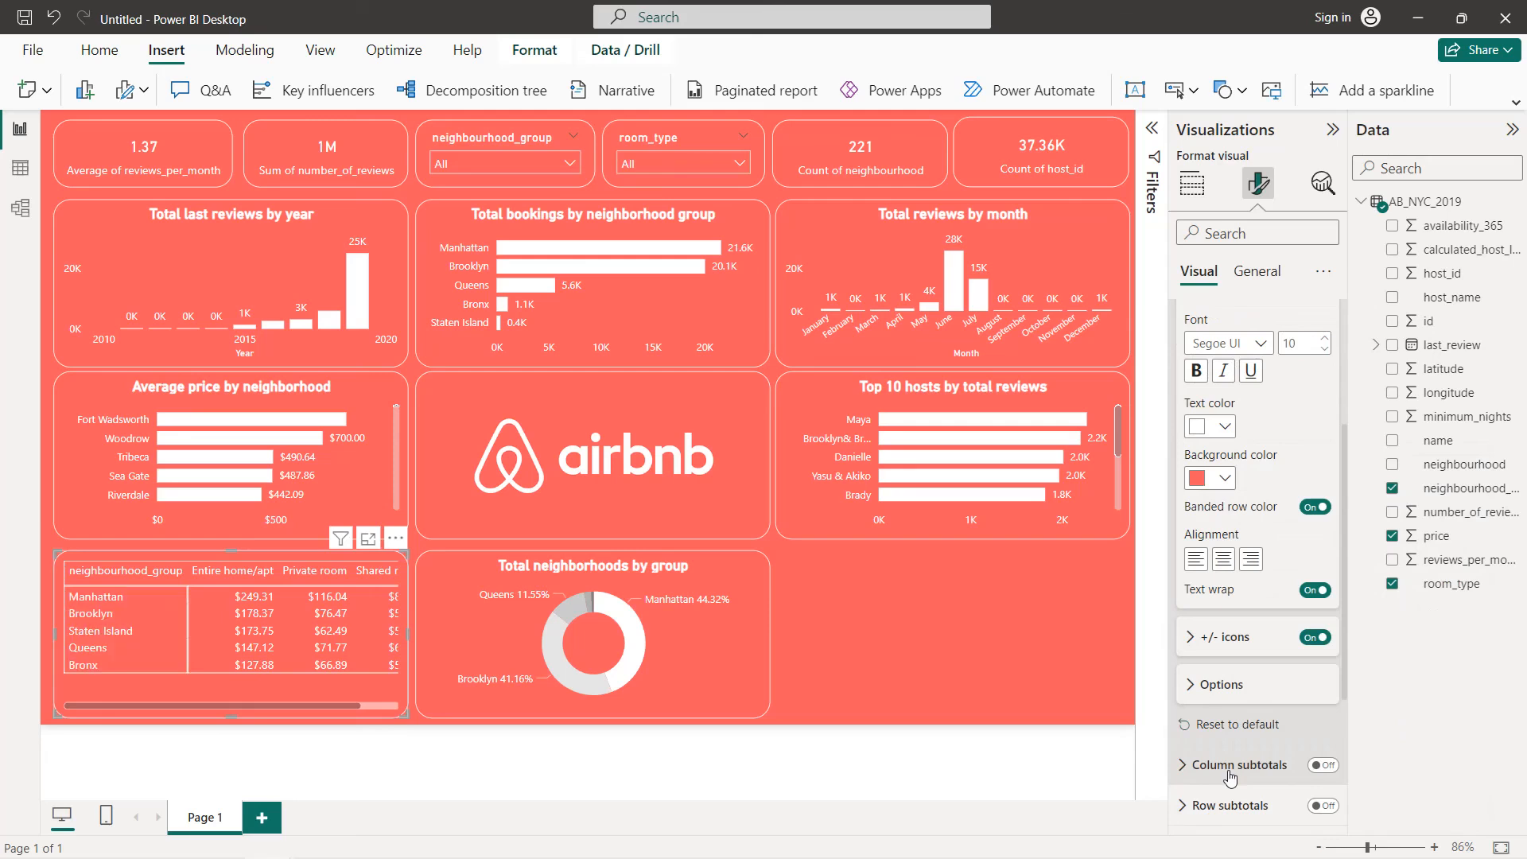
pyautogui.click(1226, 571)
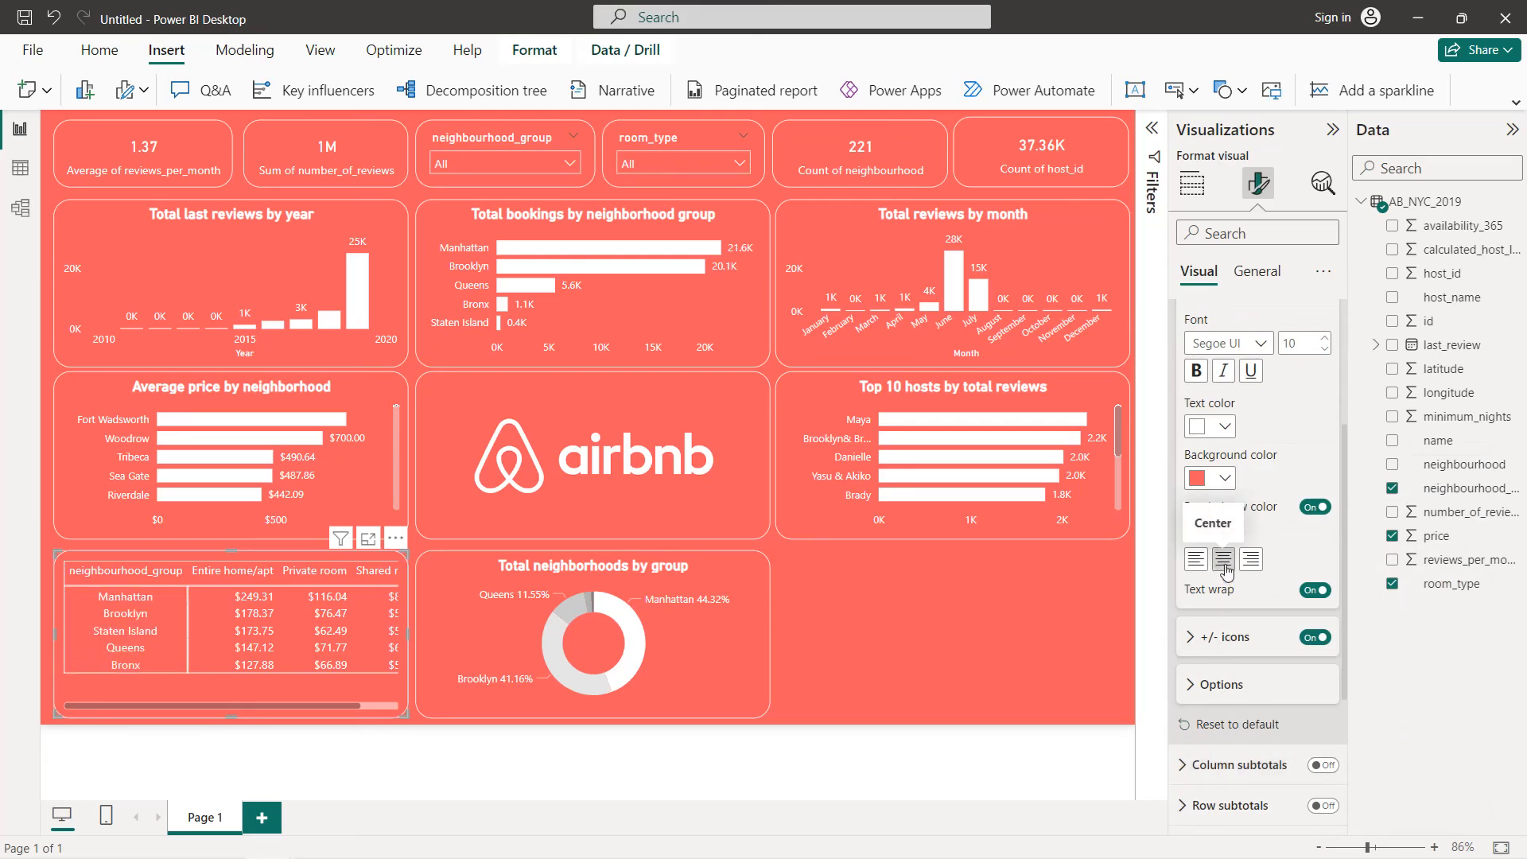
# - Turn on white horizontal and vertical gridlines for the price matrix and slightly narrow its neighbourhood_group column
pyautogui.scroll(3, 1253, 469)
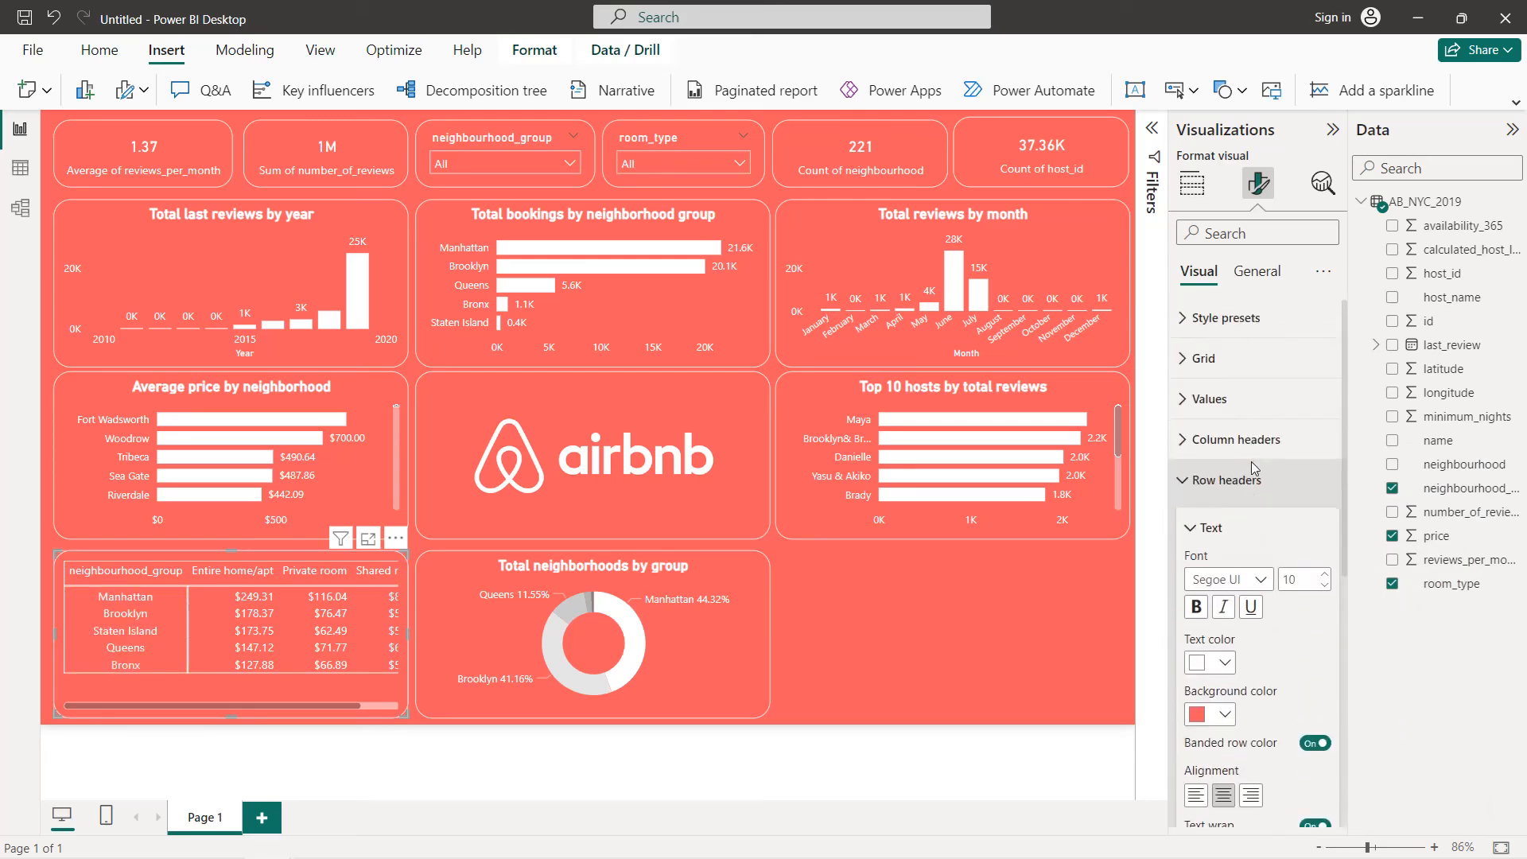
pyautogui.click(1225, 481)
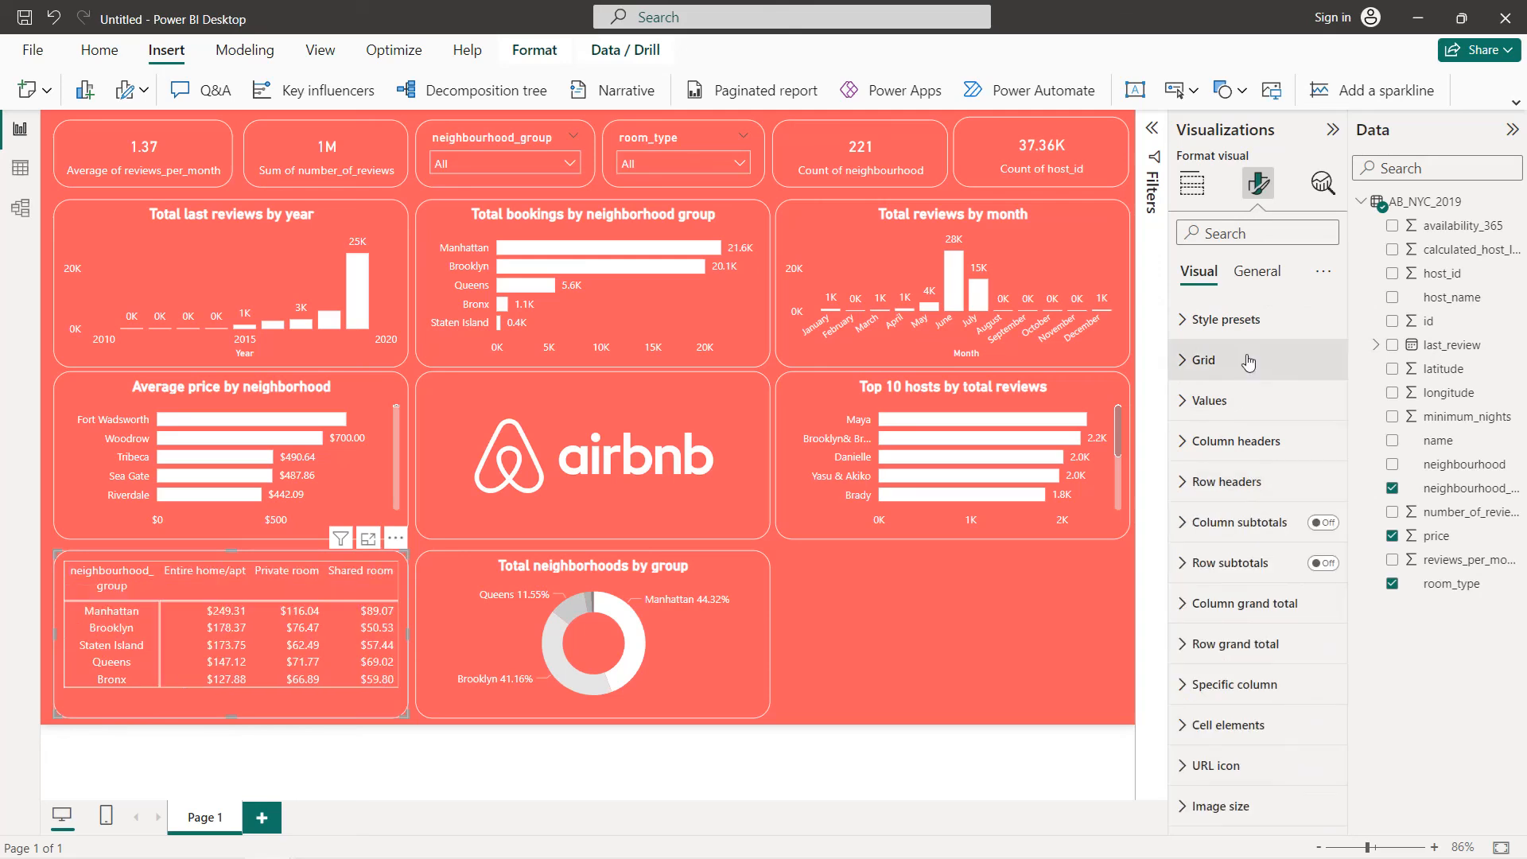
pyautogui.click(1249, 362)
pyautogui.click(1314, 408)
pyautogui.click(1316, 561)
pyautogui.click(1229, 463)
pyautogui.click(1207, 523)
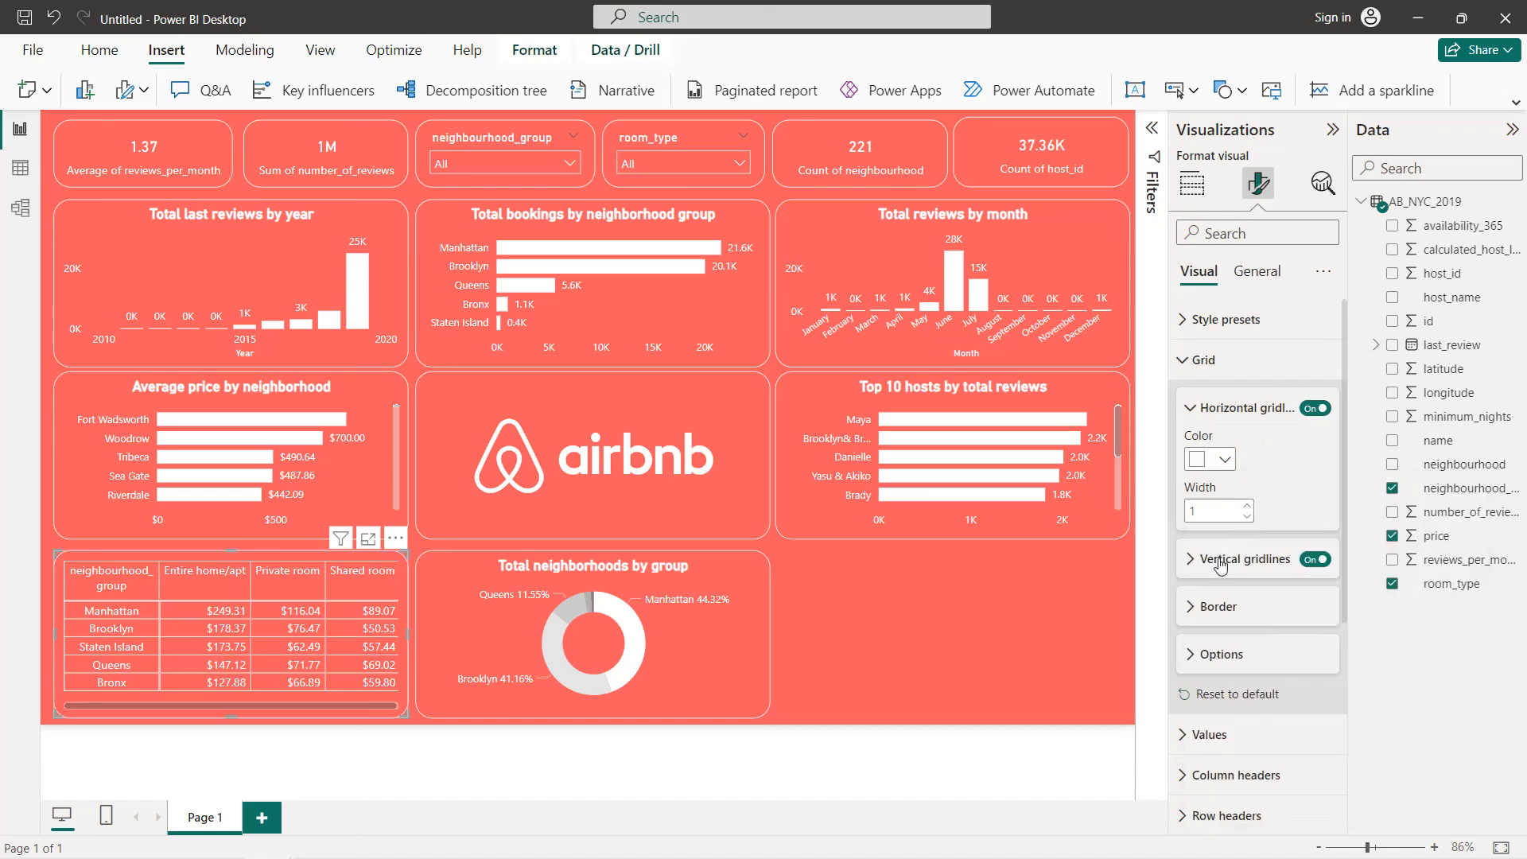
pyautogui.click(1220, 561)
pyautogui.scroll(-1, 1221, 565)
pyautogui.click(1213, 532)
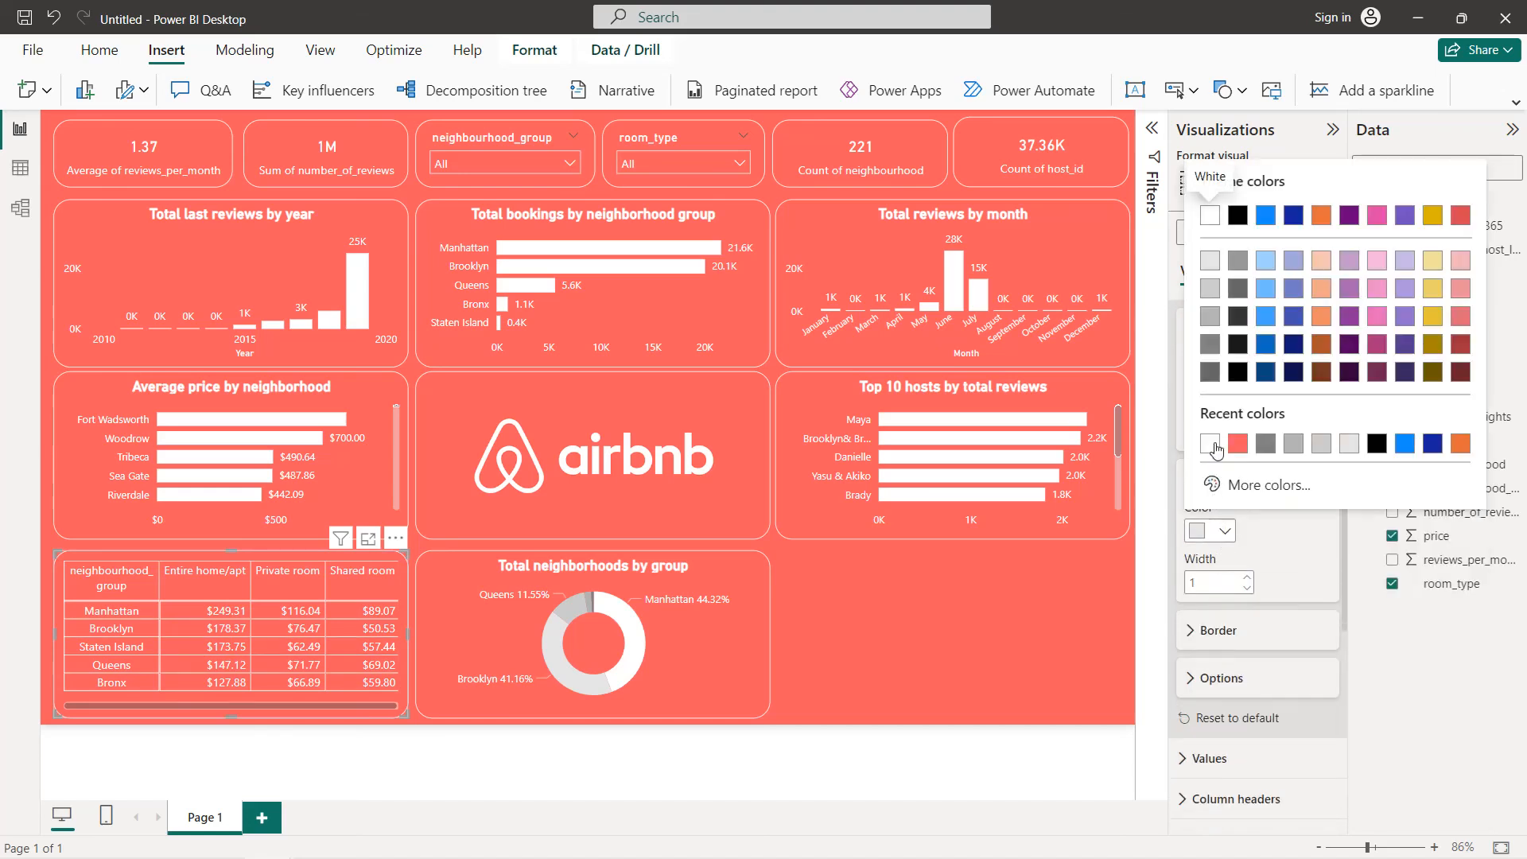
pyautogui.click(1211, 445)
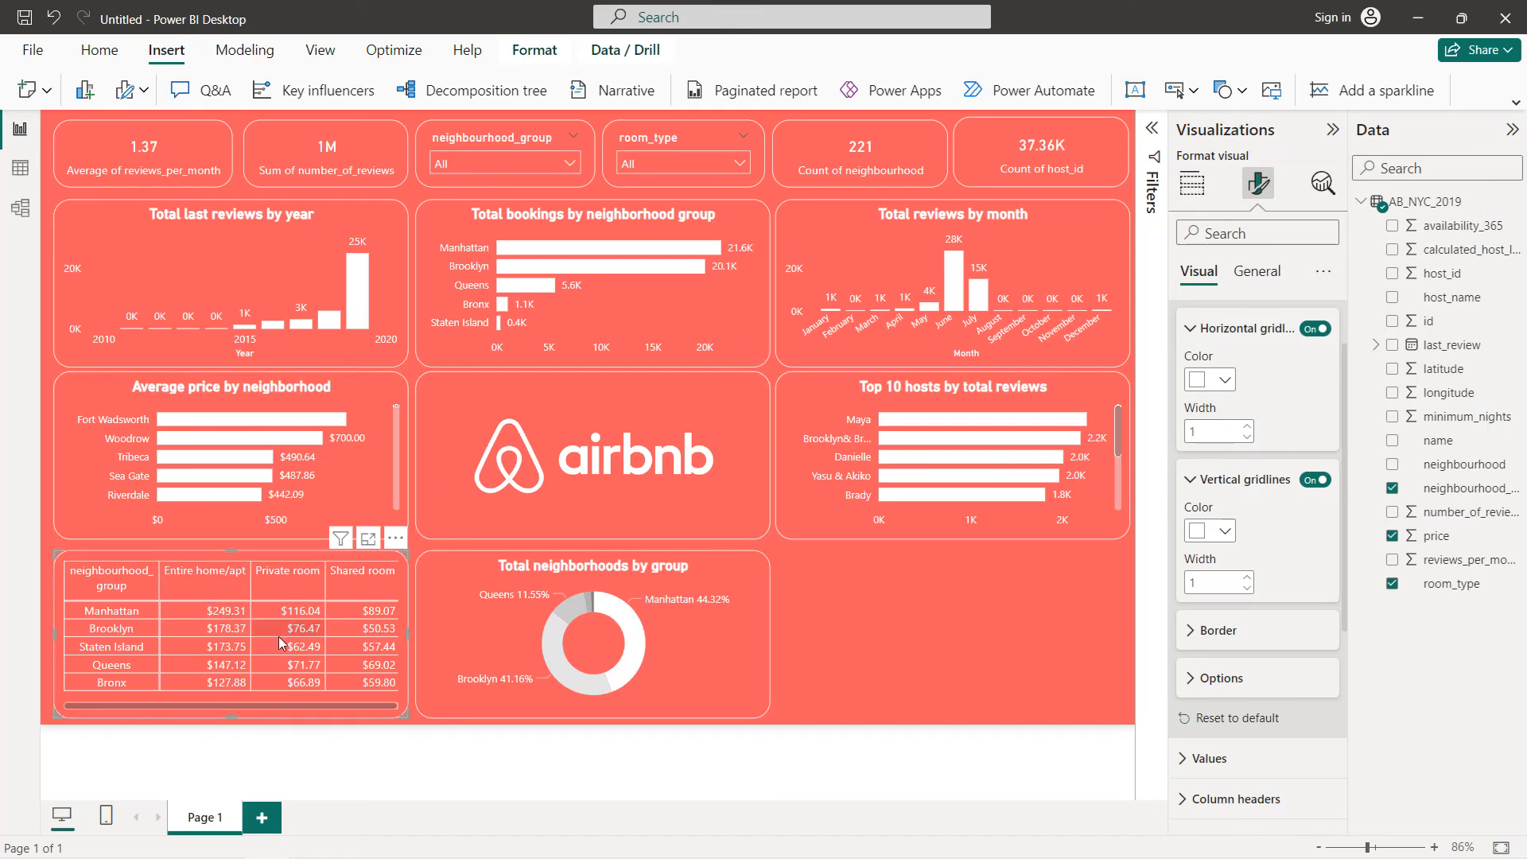
pyautogui.moveTo(159, 580); pyautogui.dragTo(153, 581)
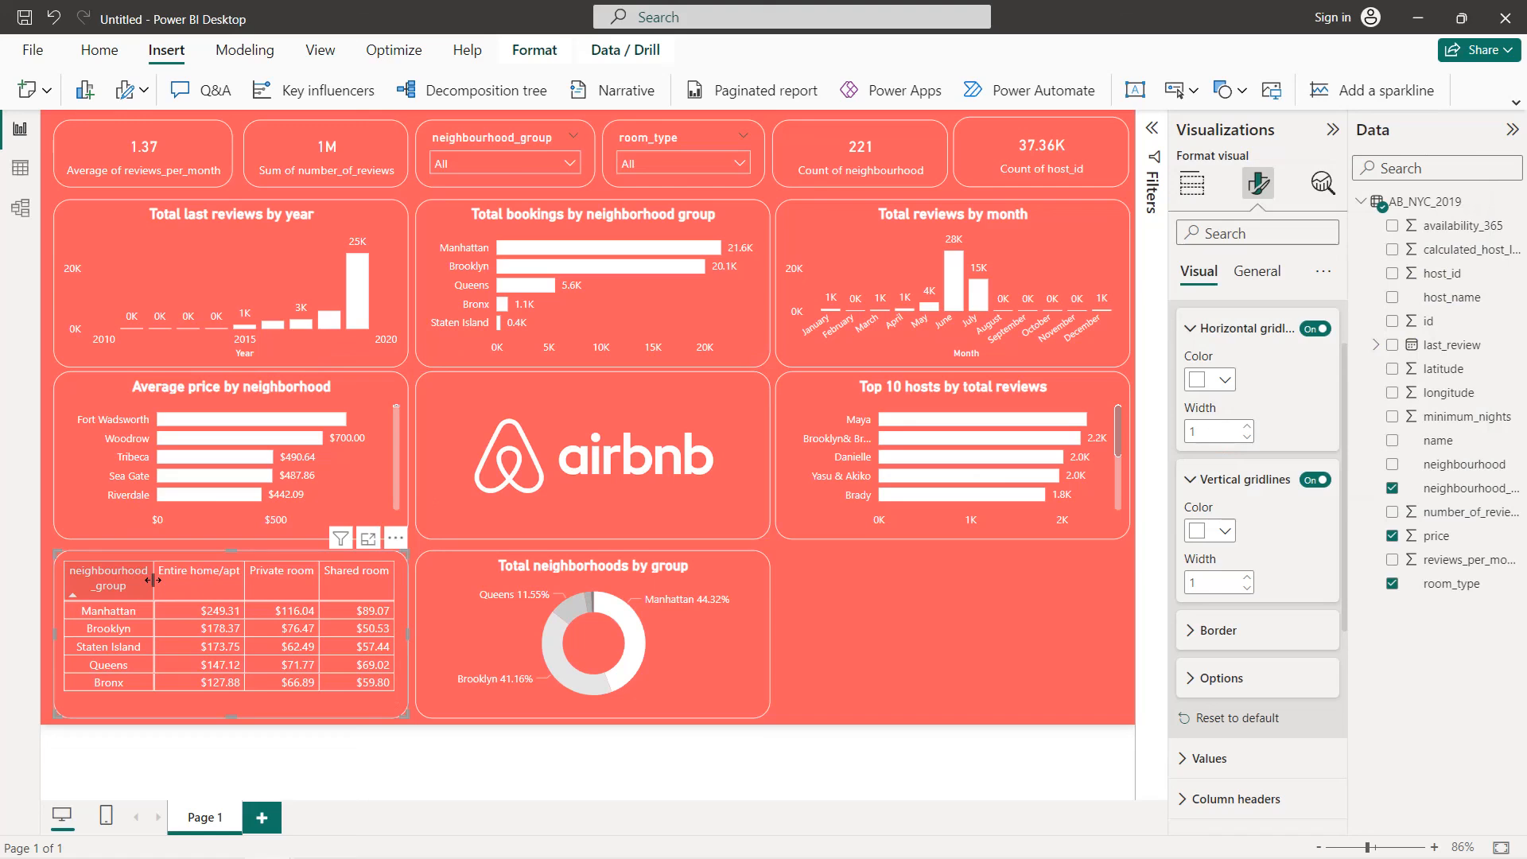
# - Turn on the price matrix's title and set its text to "Average price by neighborhood group and room type"
pyautogui.click(1256, 271)
pyautogui.click(1323, 360)
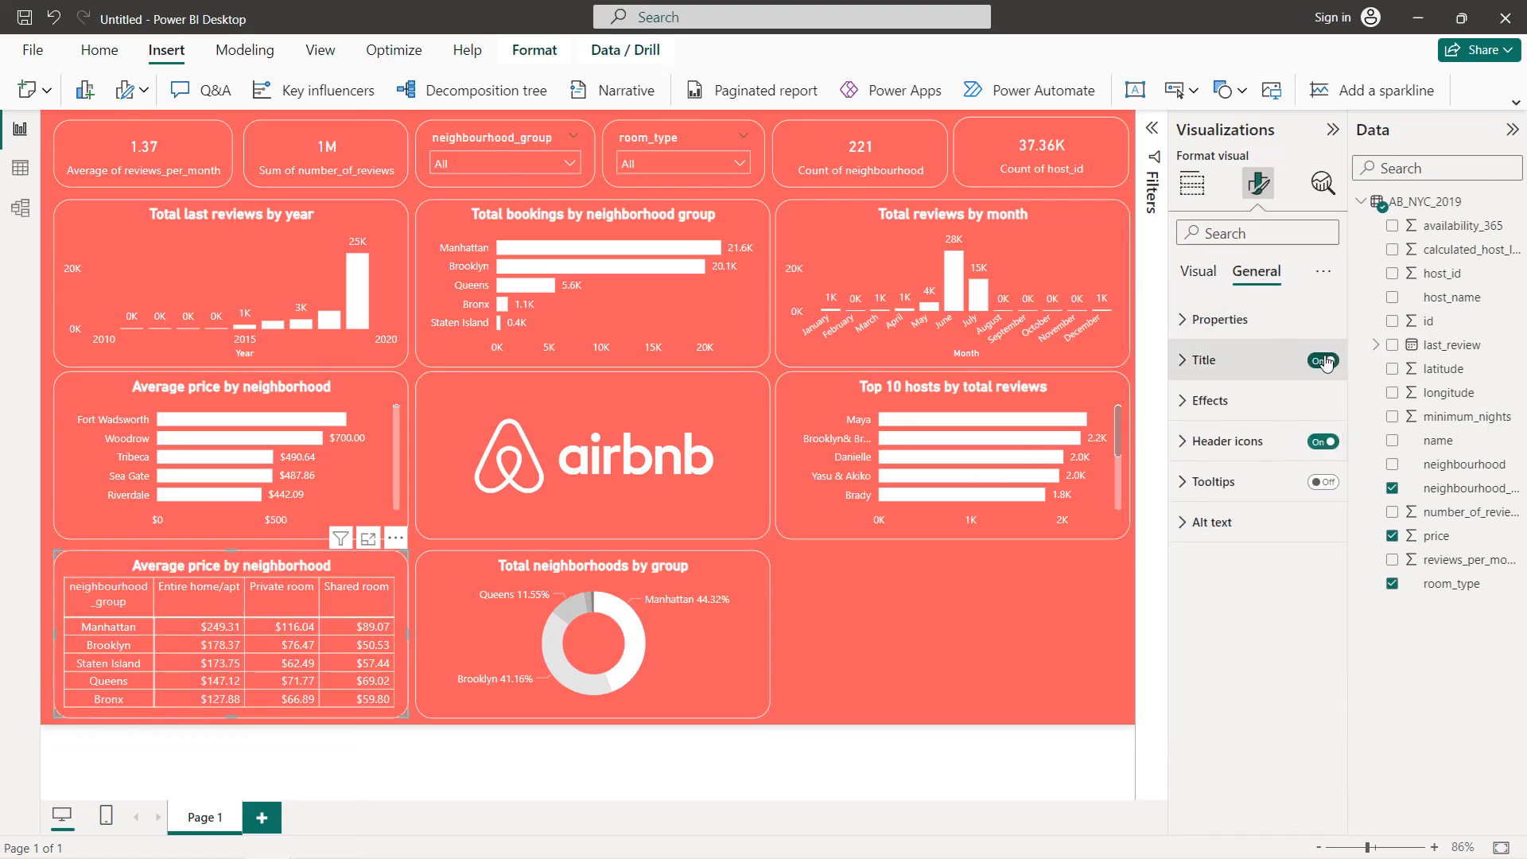
pyautogui.click(1242, 372)
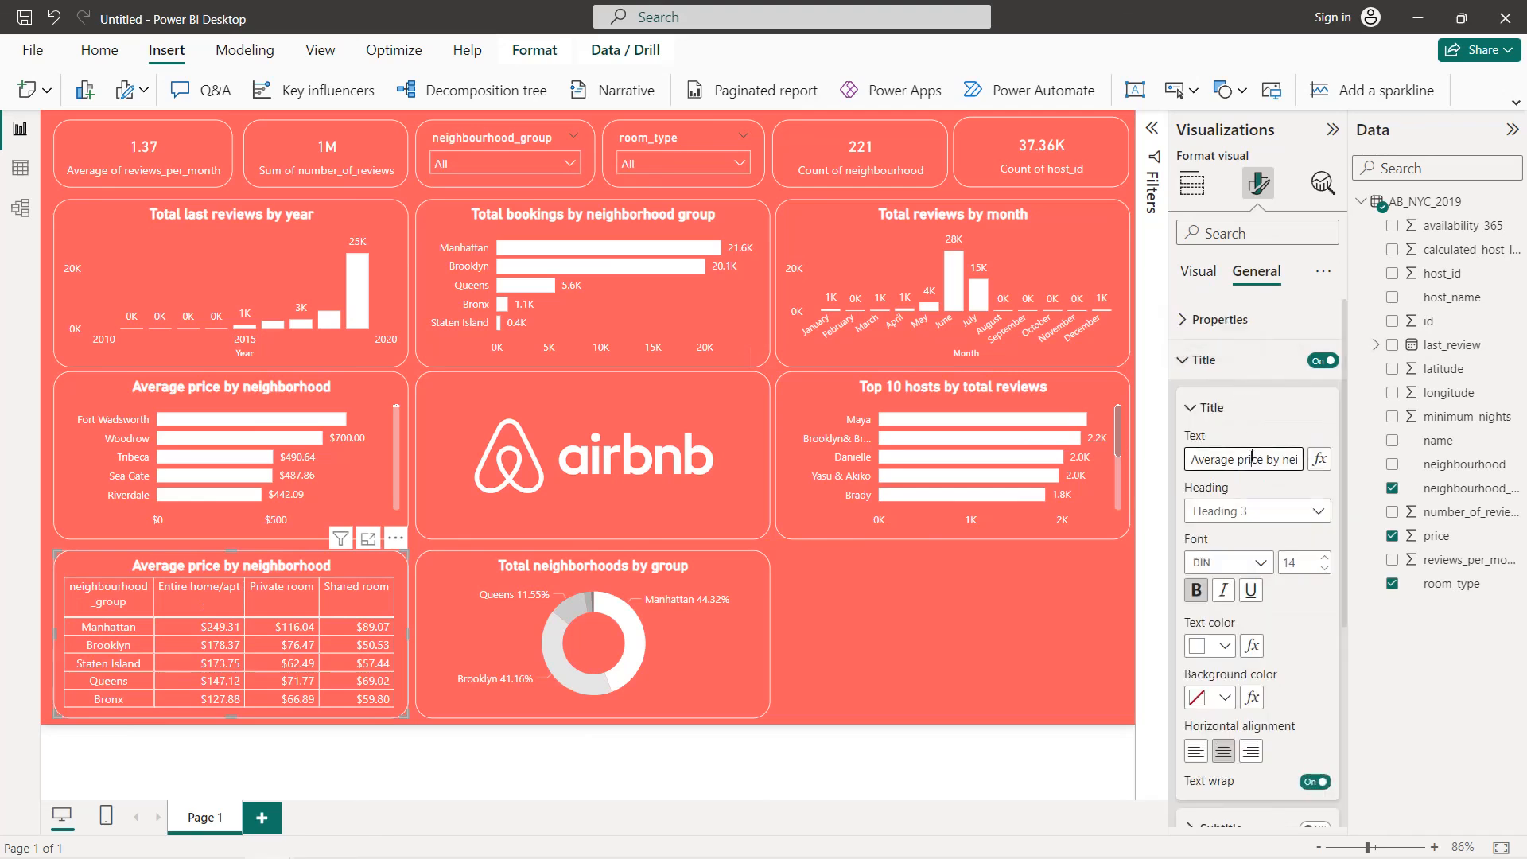
pyautogui.press('Right')
pyautogui.press('Right')
pyautogui.press('Right')
pyautogui.press('Right')
pyautogui.press('Right')
pyautogui.press('Right')
pyautogui.press('Right')
pyautogui.press('Right')
pyautogui.press('Right')
pyautogui.press('Right')
pyautogui.press('Right')
pyautogui.press('Right')
pyautogui.press('Right')
pyautogui.press('Right')
pyautogui.press('Right')
pyautogui.press('Right')
pyautogui.press('Right')
pyautogui.write('group and r')
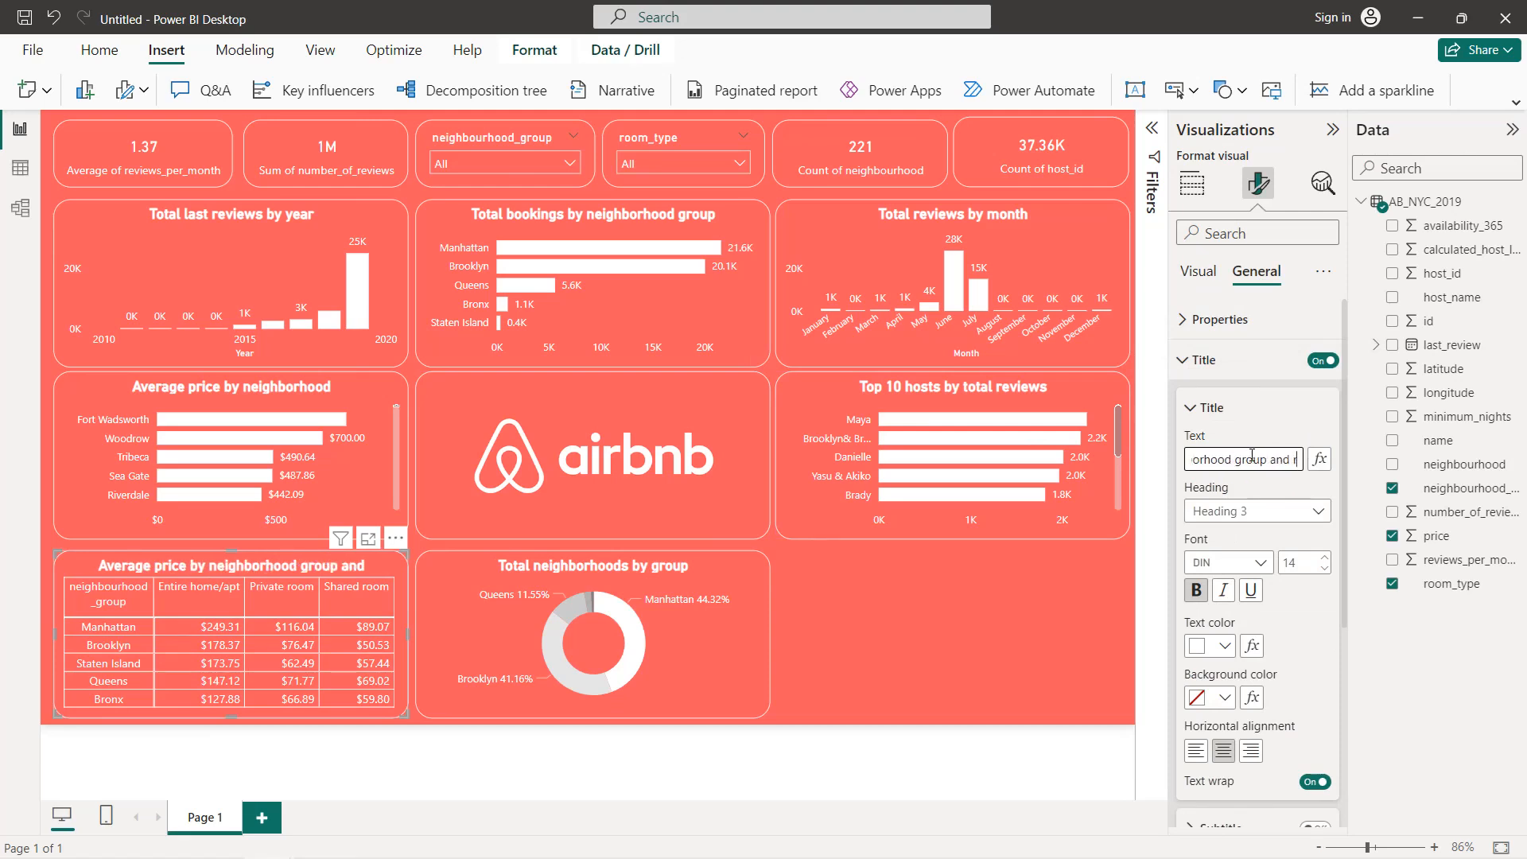
pyautogui.write('oom type')
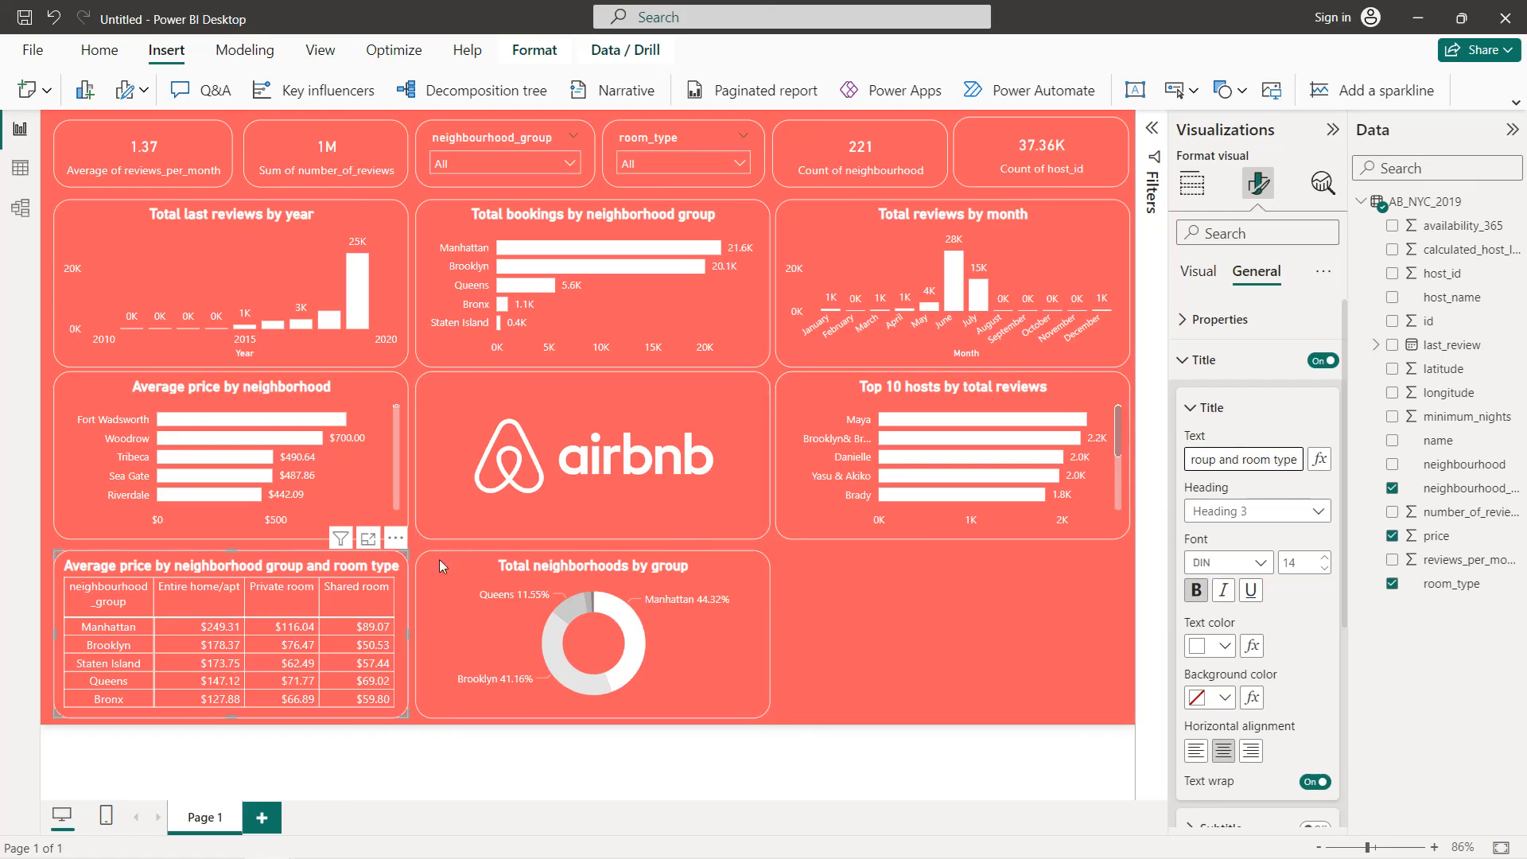
pyautogui.click(843, 602)
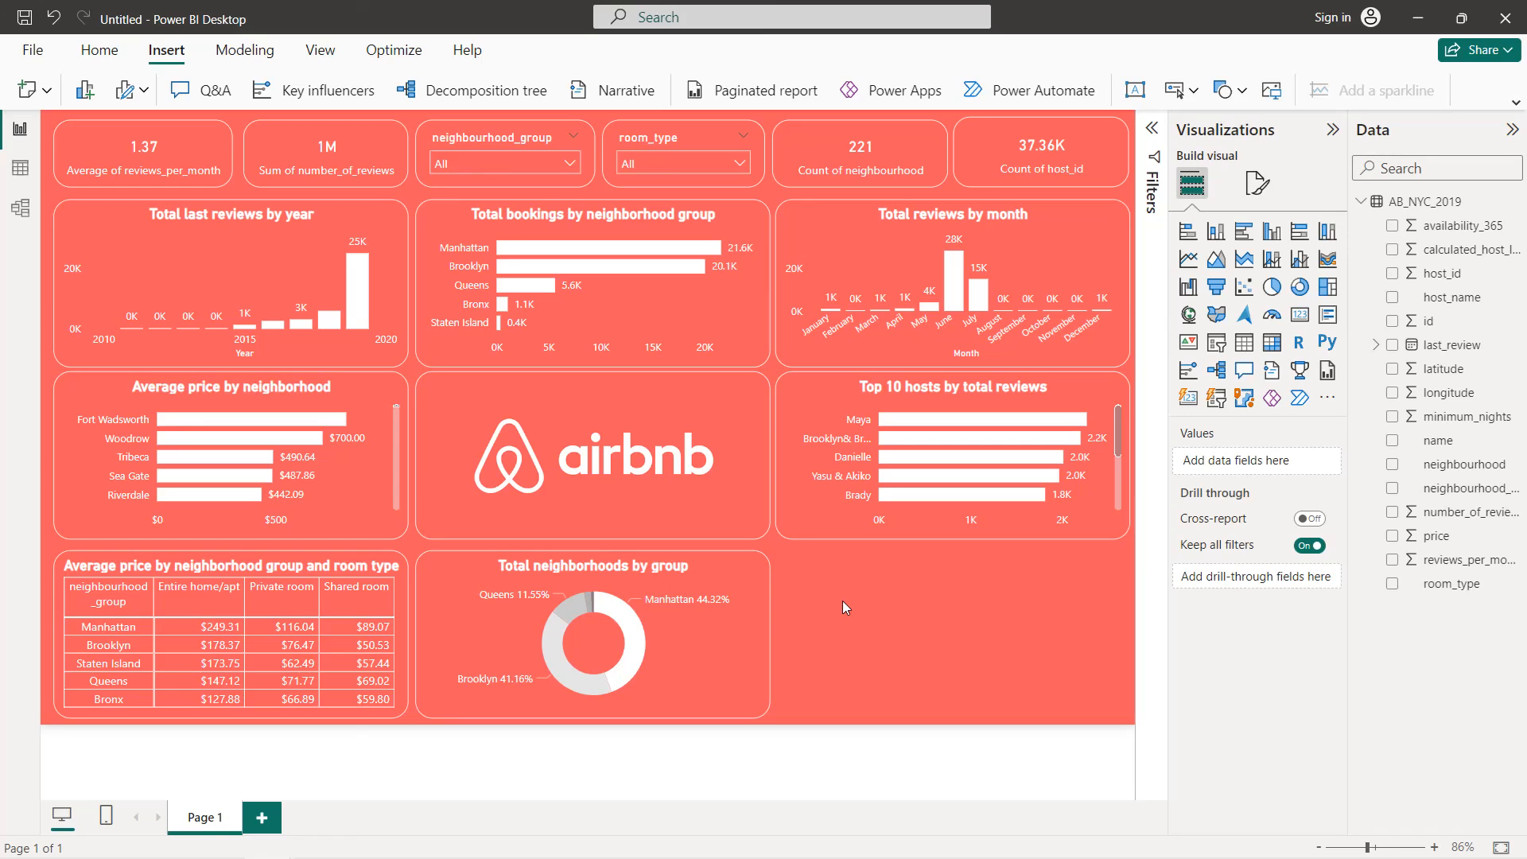
# - Duplicate the price matrix and place the copy in the empty space beside the donut chart, beneath the top hosts chart
pyautogui.click(335, 566)
pyautogui.hotkey('ctrl', 'c')
pyautogui.hotkey('ctrl', 'v')
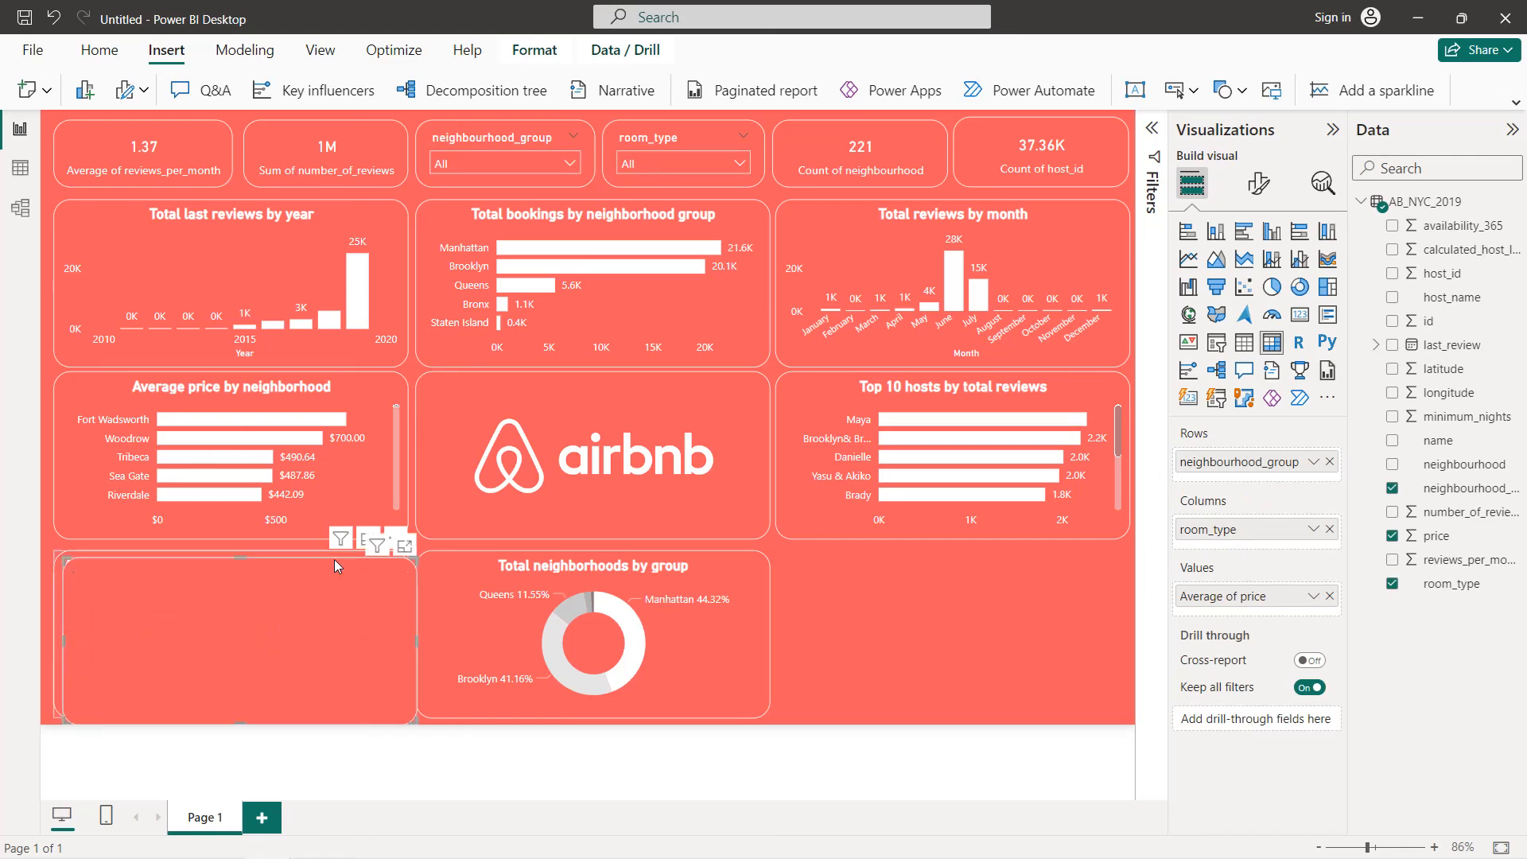
pyautogui.moveTo(264, 572); pyautogui.dragTo(969, 565)
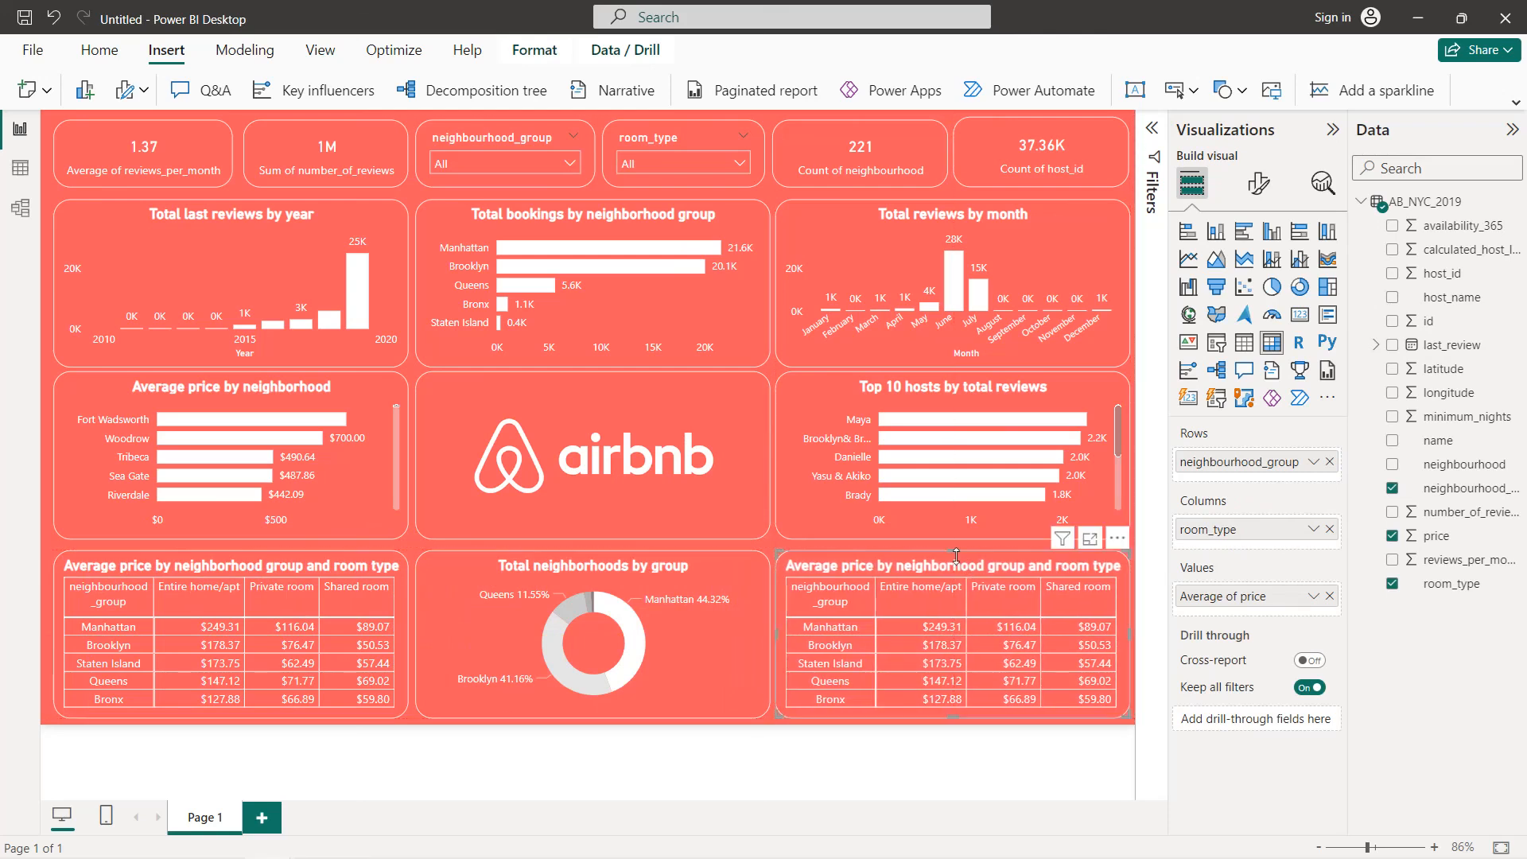
# - Replace price in the copied matrix's values with reviews_per_month, aggregated as Average
pyautogui.click(1330, 596)
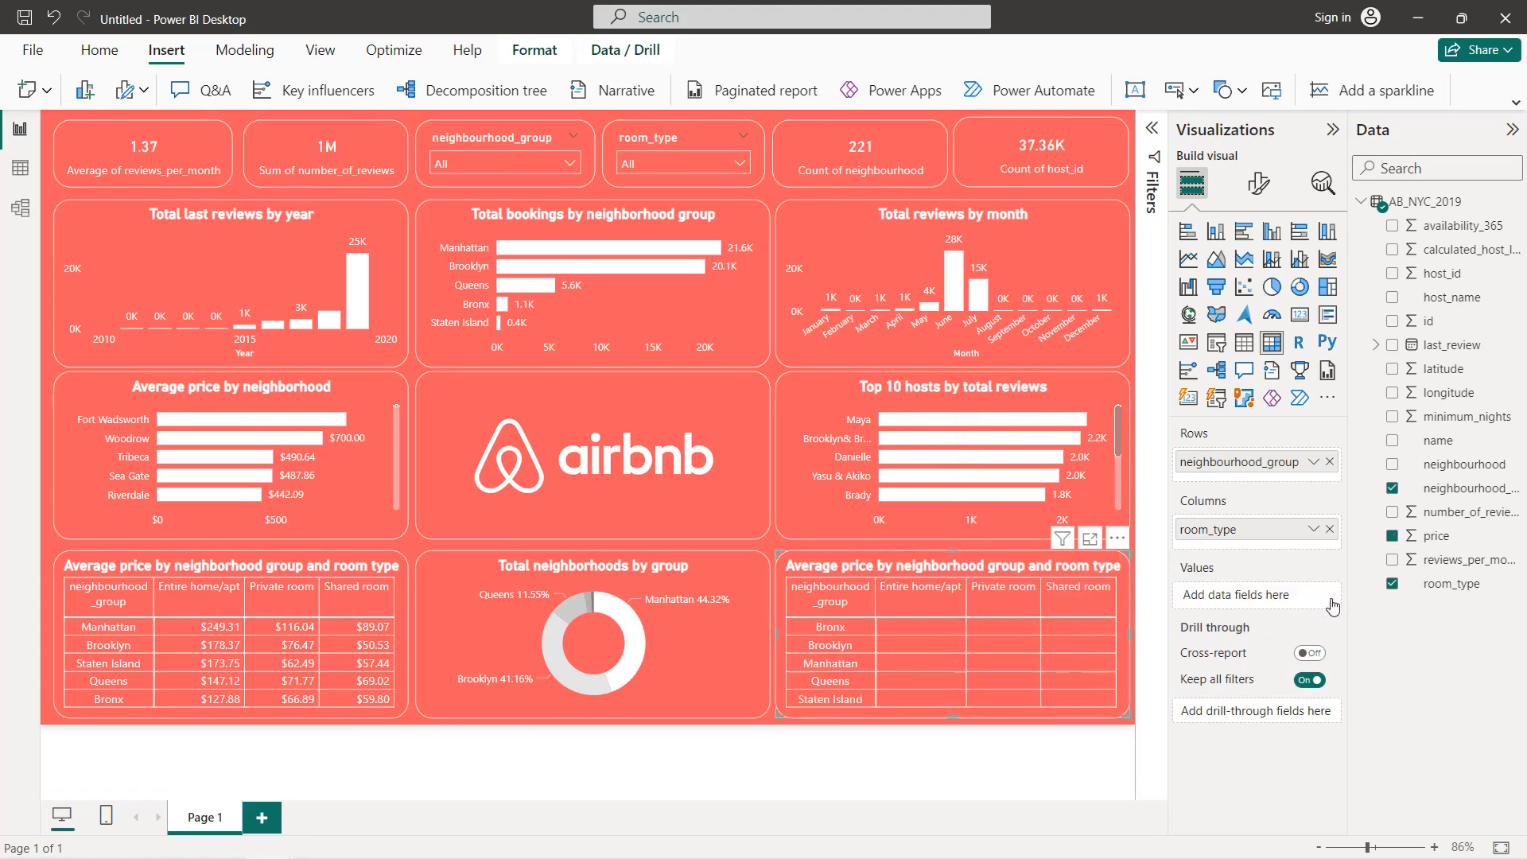
pyautogui.click(1392, 561)
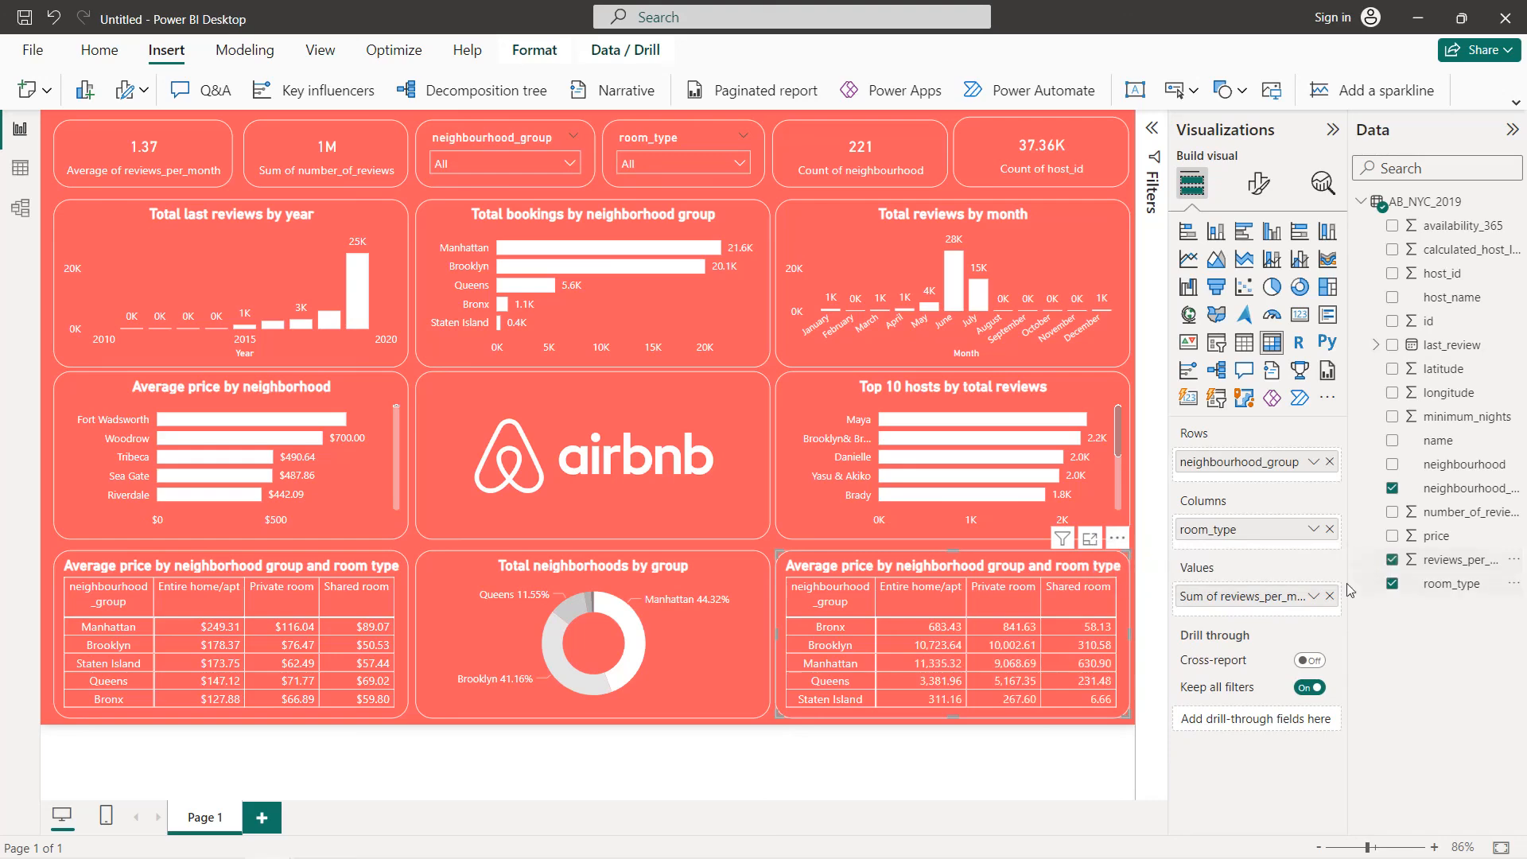
pyautogui.click(1314, 597)
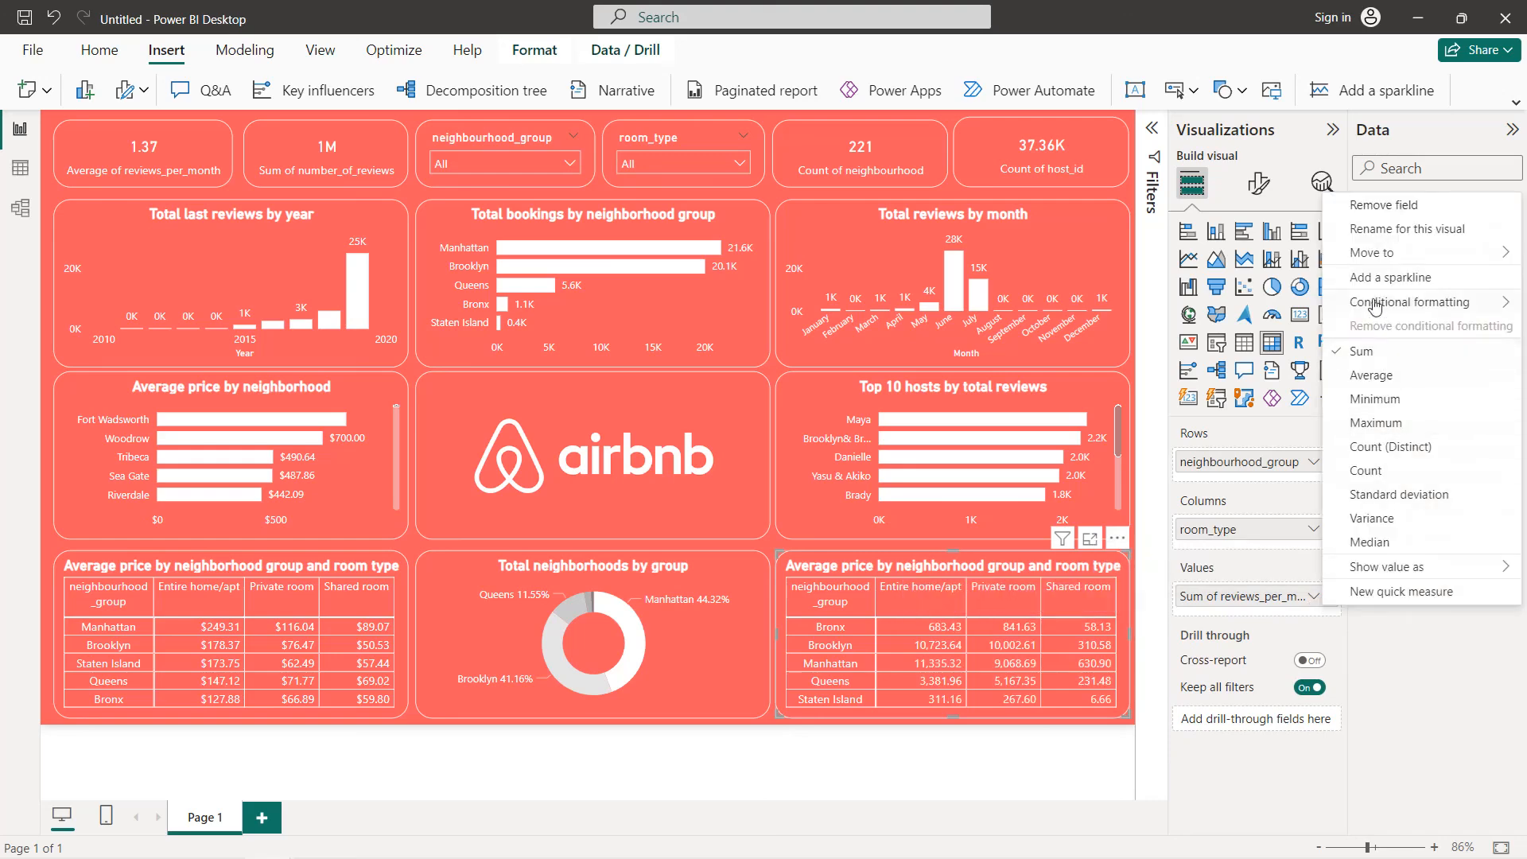
pyautogui.click(1377, 382)
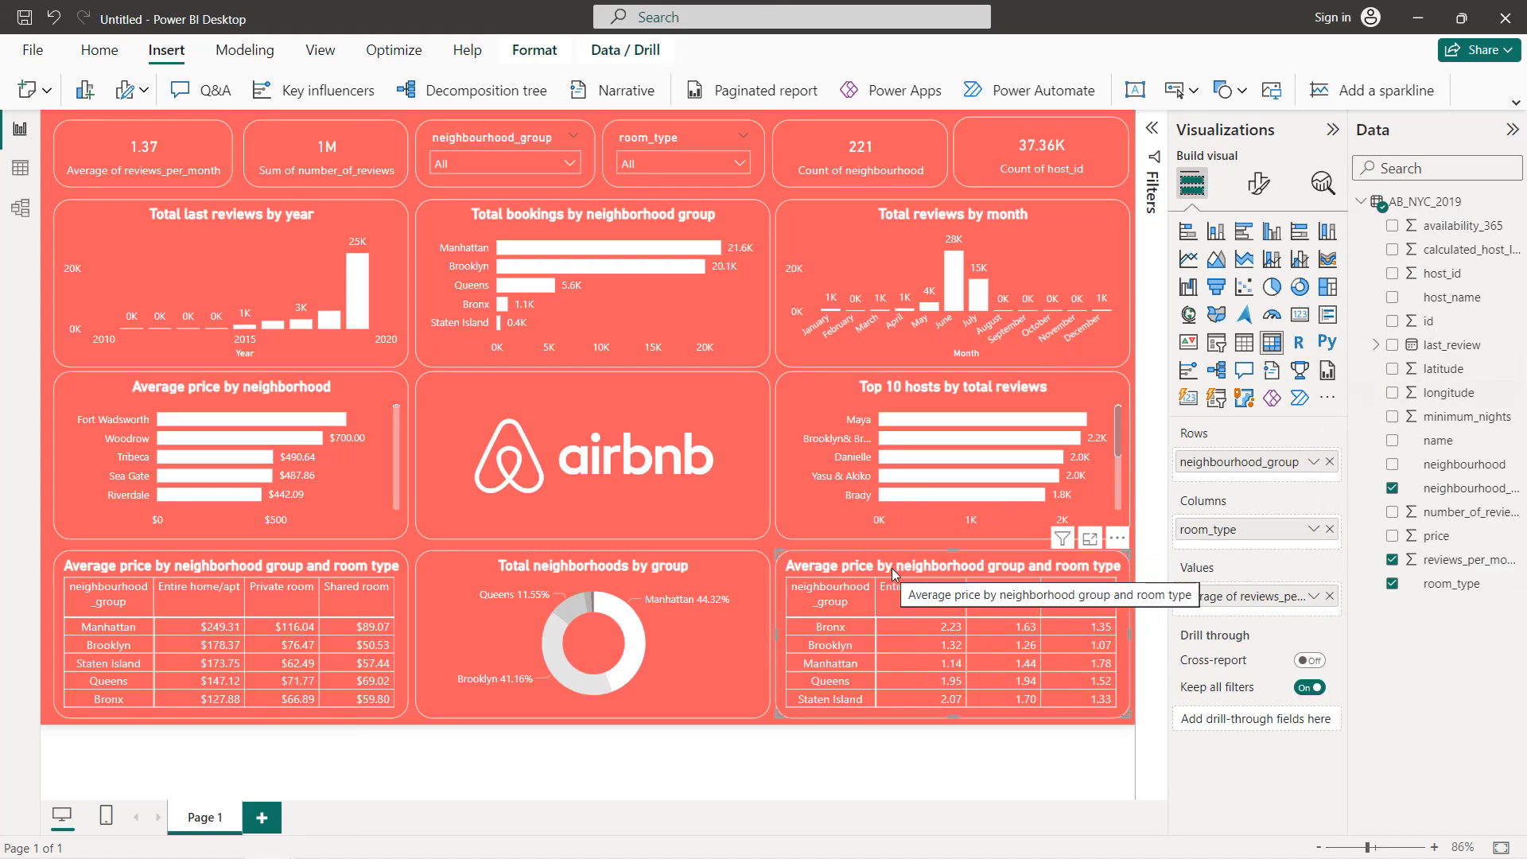
# - Change the copied matrix's title to "Average reviews per month by neighborhood group and room type"
pyautogui.click(1258, 184)
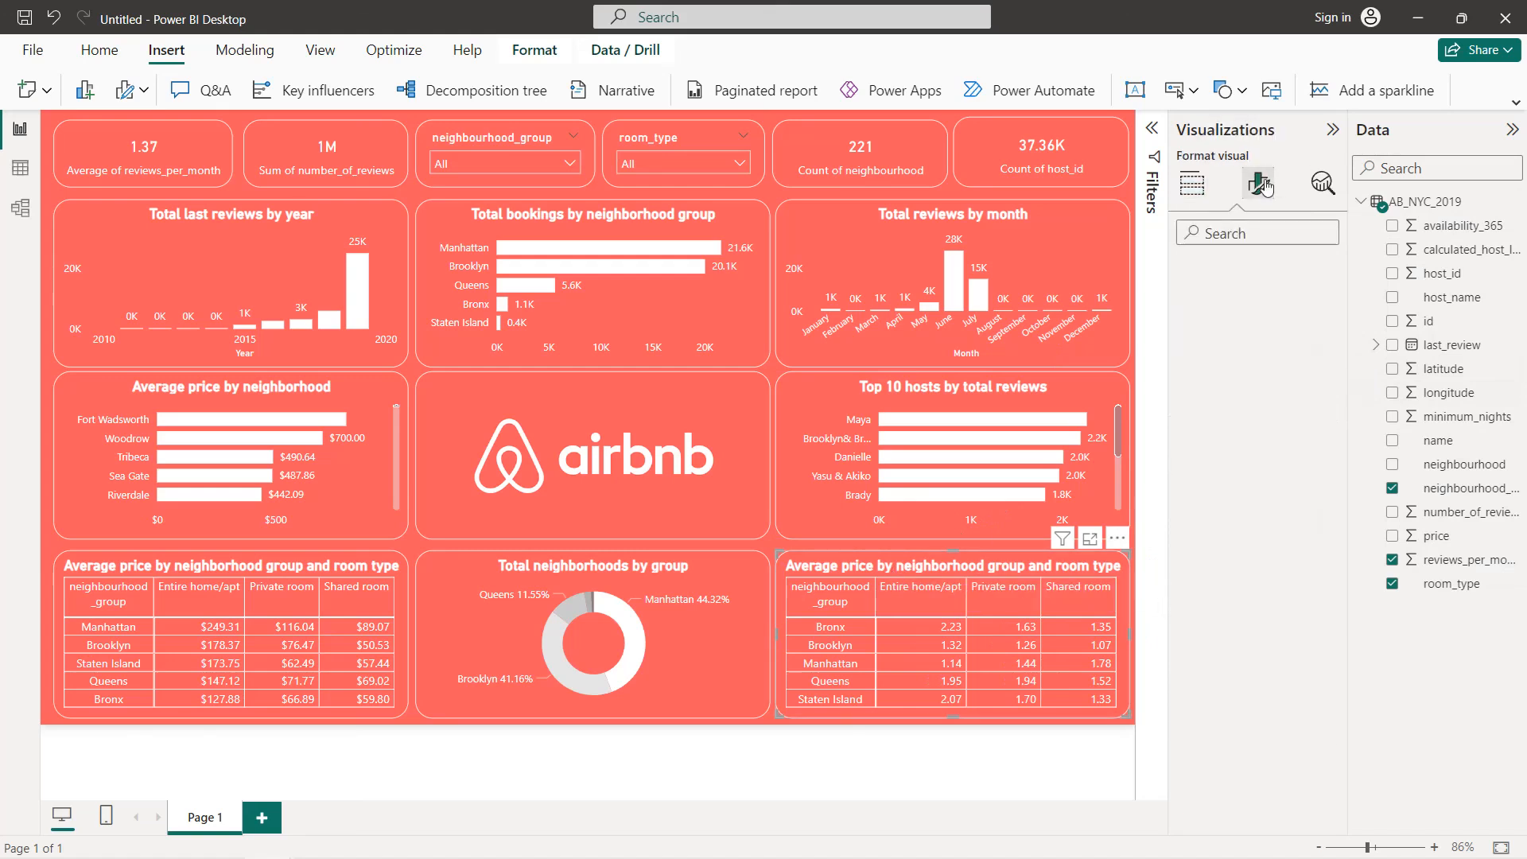
pyautogui.click(1257, 271)
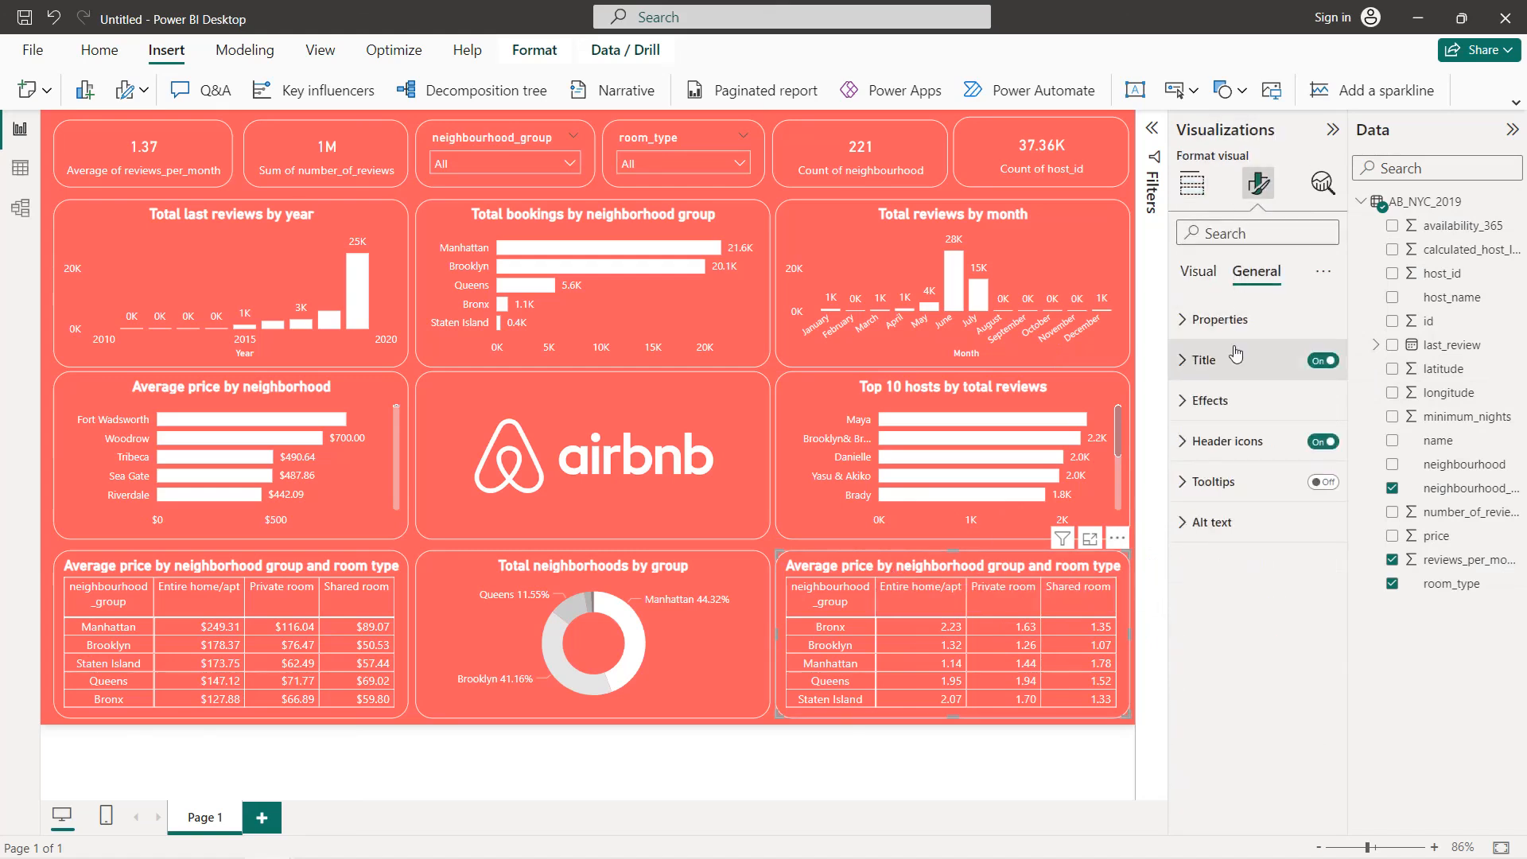
pyautogui.click(1225, 360)
pyautogui.doubleClick(1257, 463)
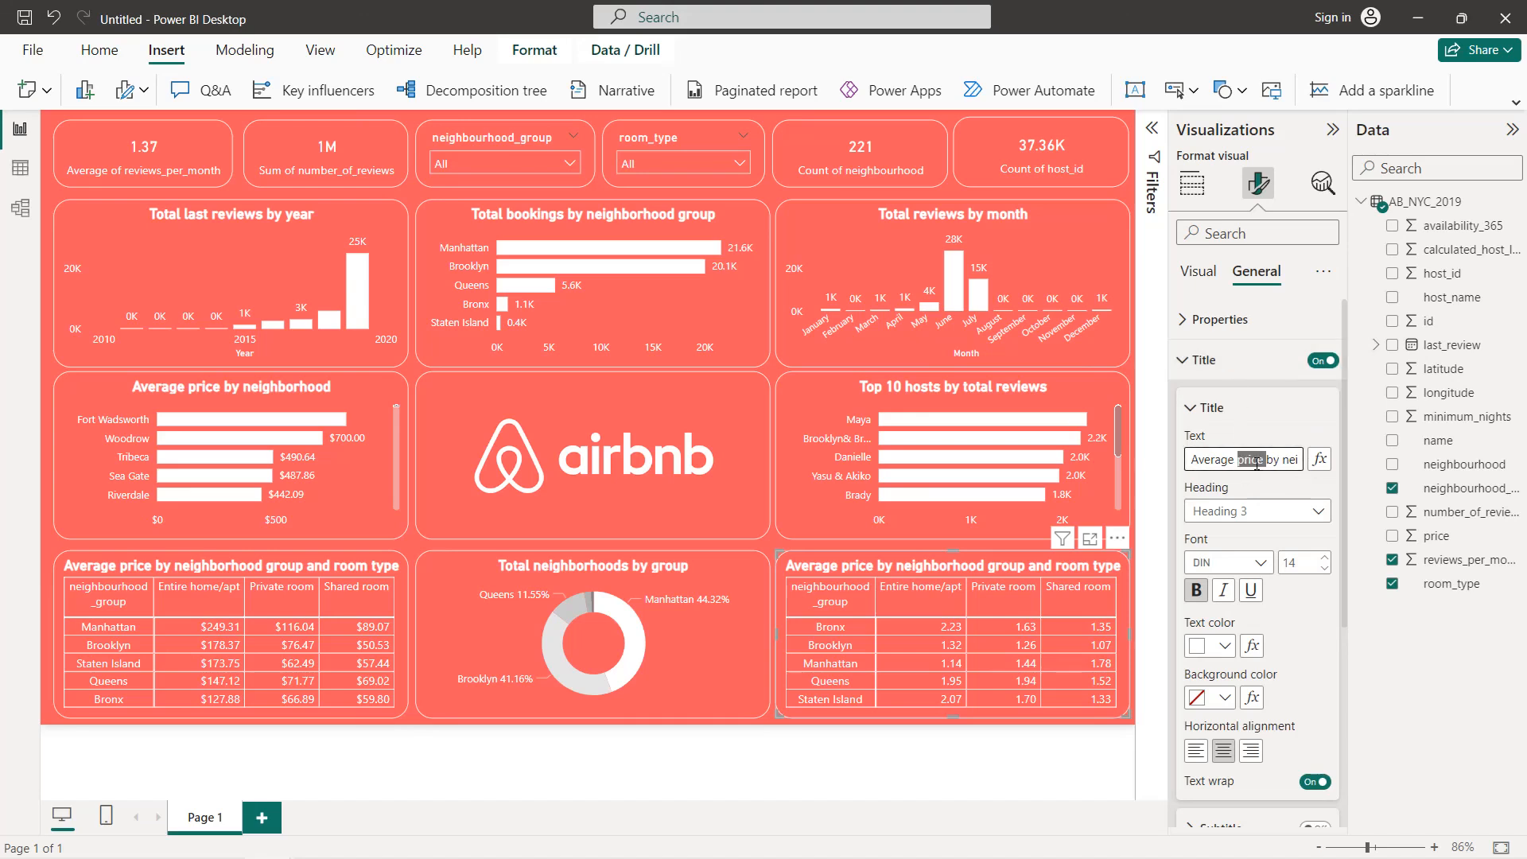
pyautogui.write('reviews per month')
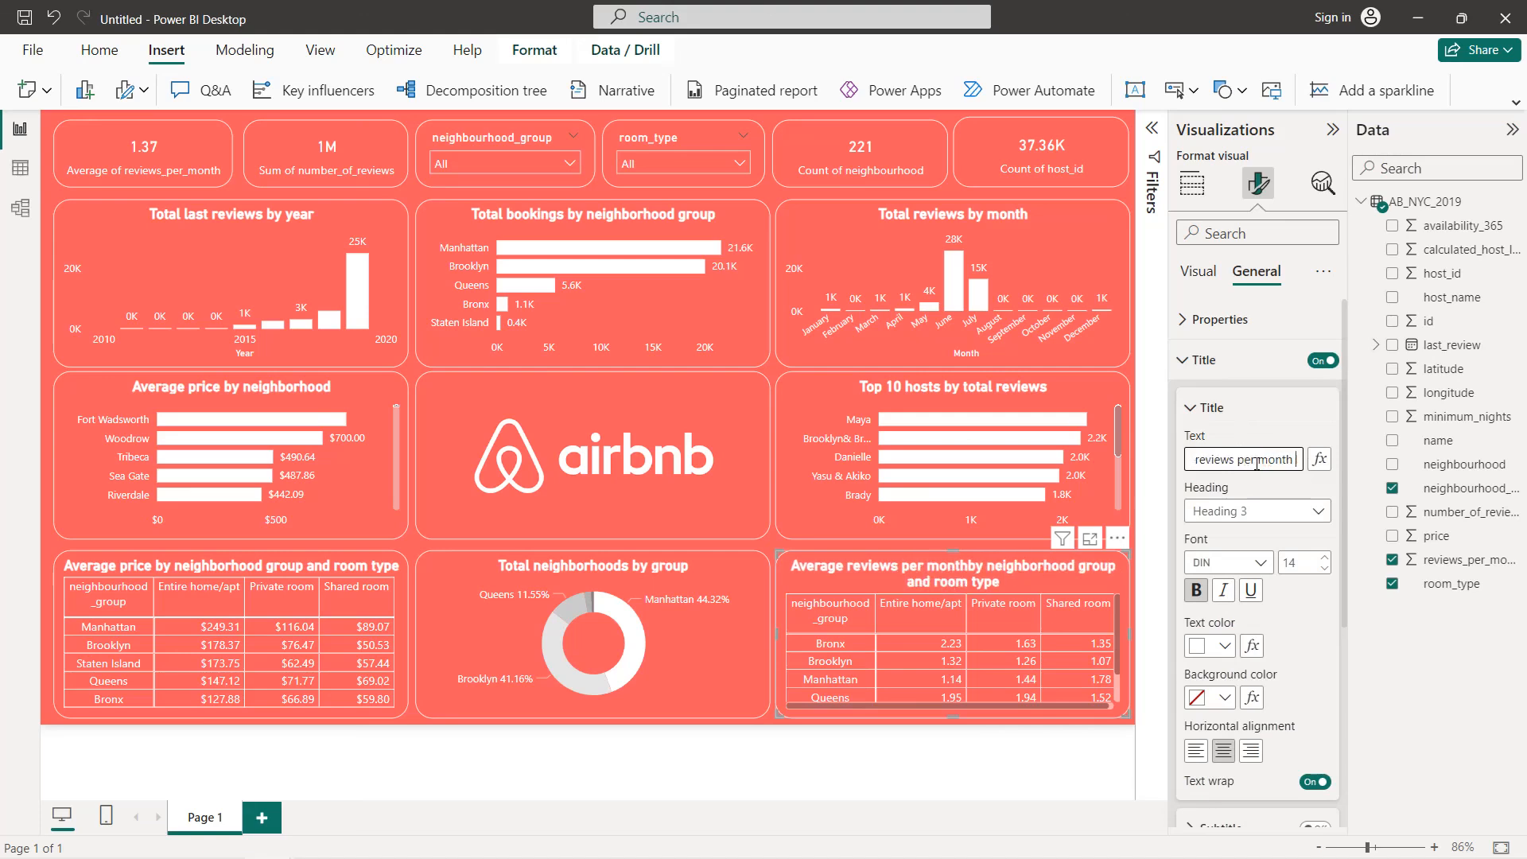
pyautogui.click(828, 570)
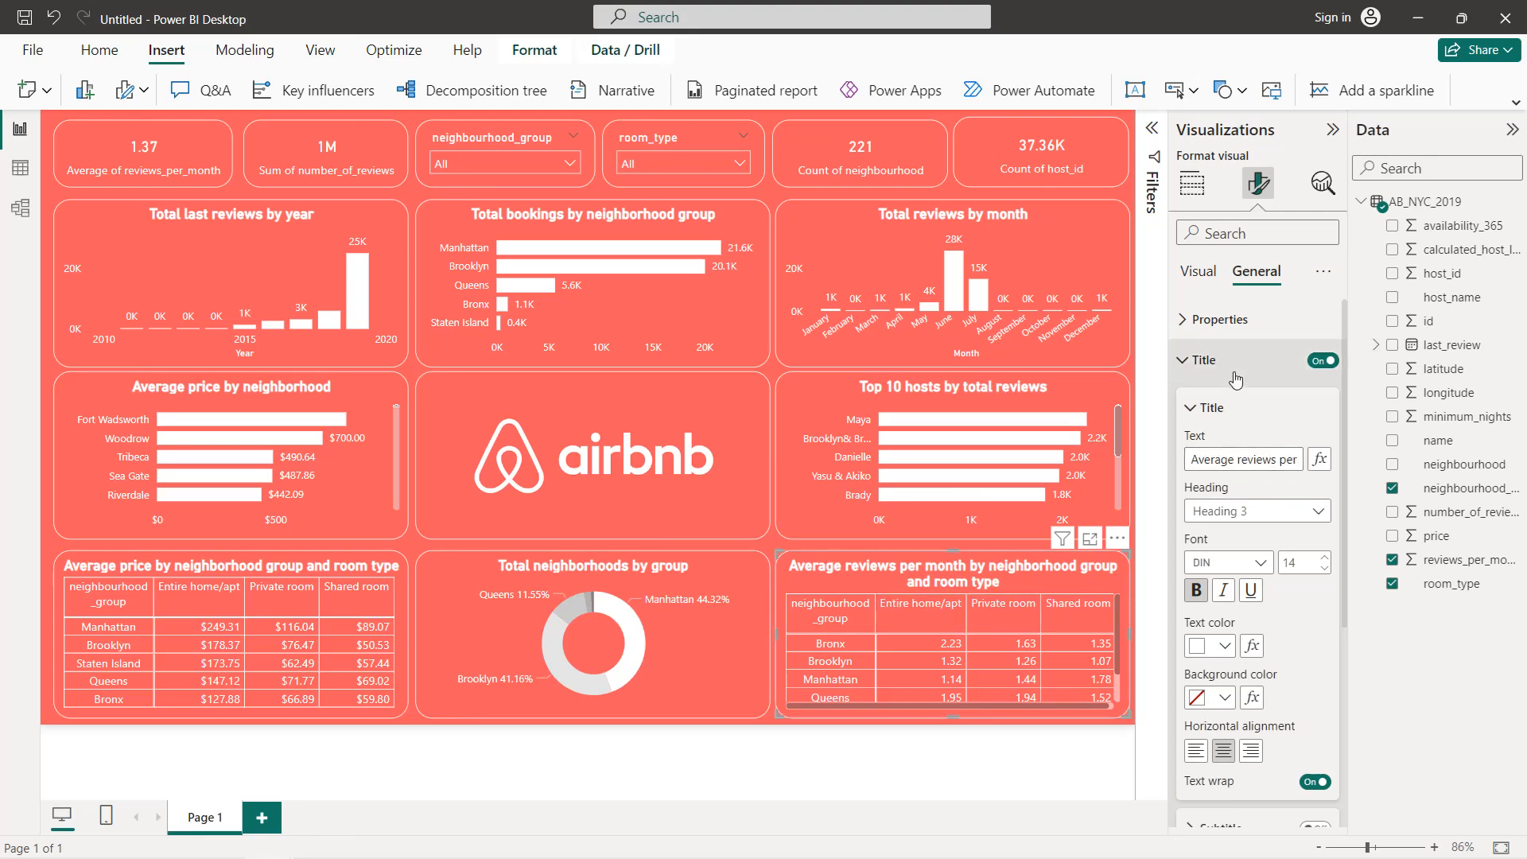
# - Set the reviews matrix's column header font size to 9
pyautogui.click(1203, 359)
pyautogui.click(1198, 272)
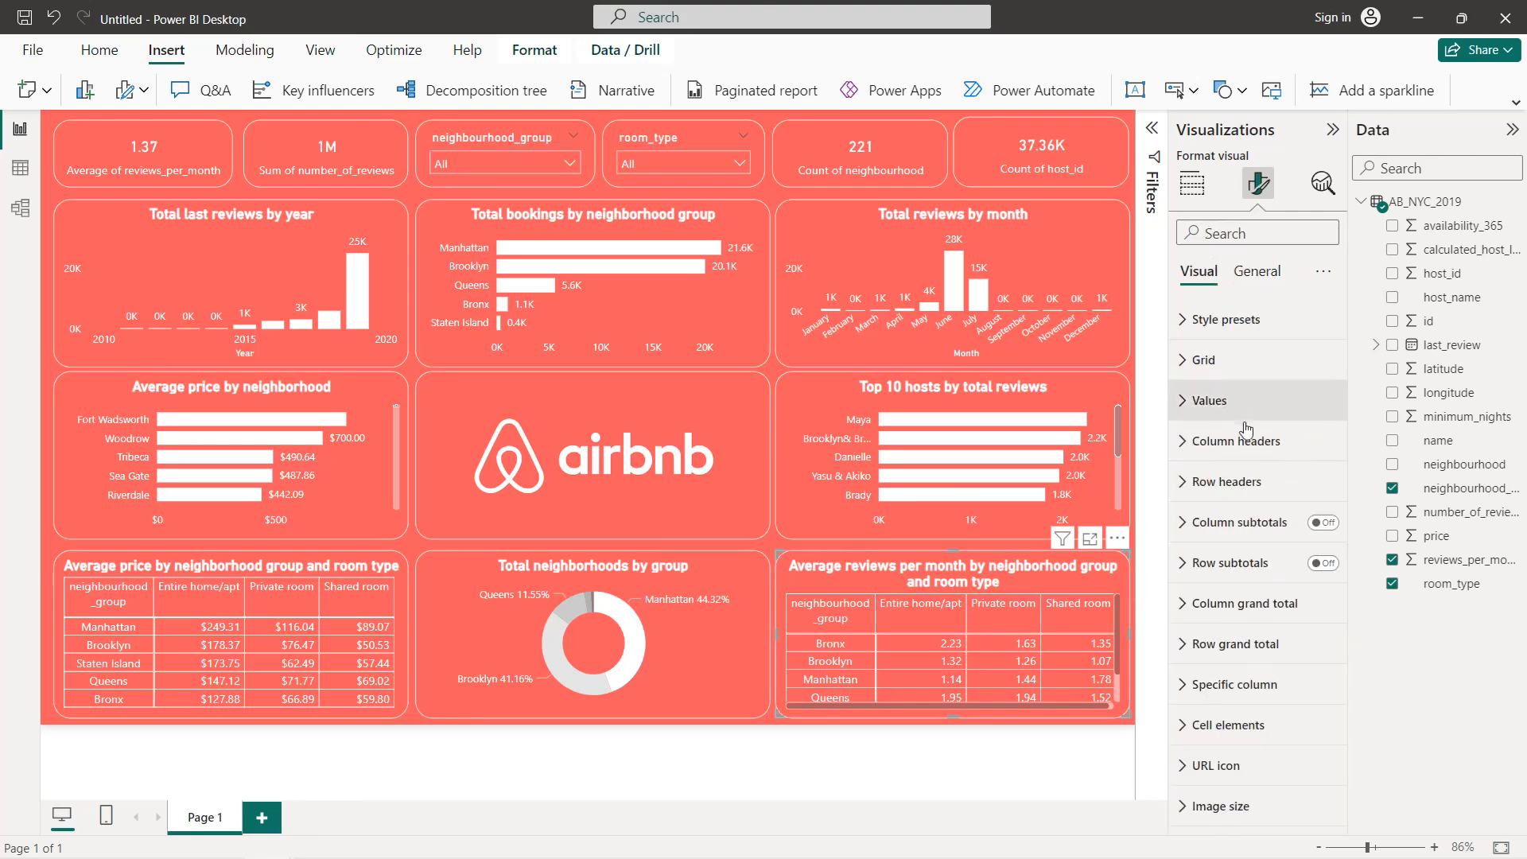
pyautogui.click(1217, 441)
pyautogui.click(1324, 546)
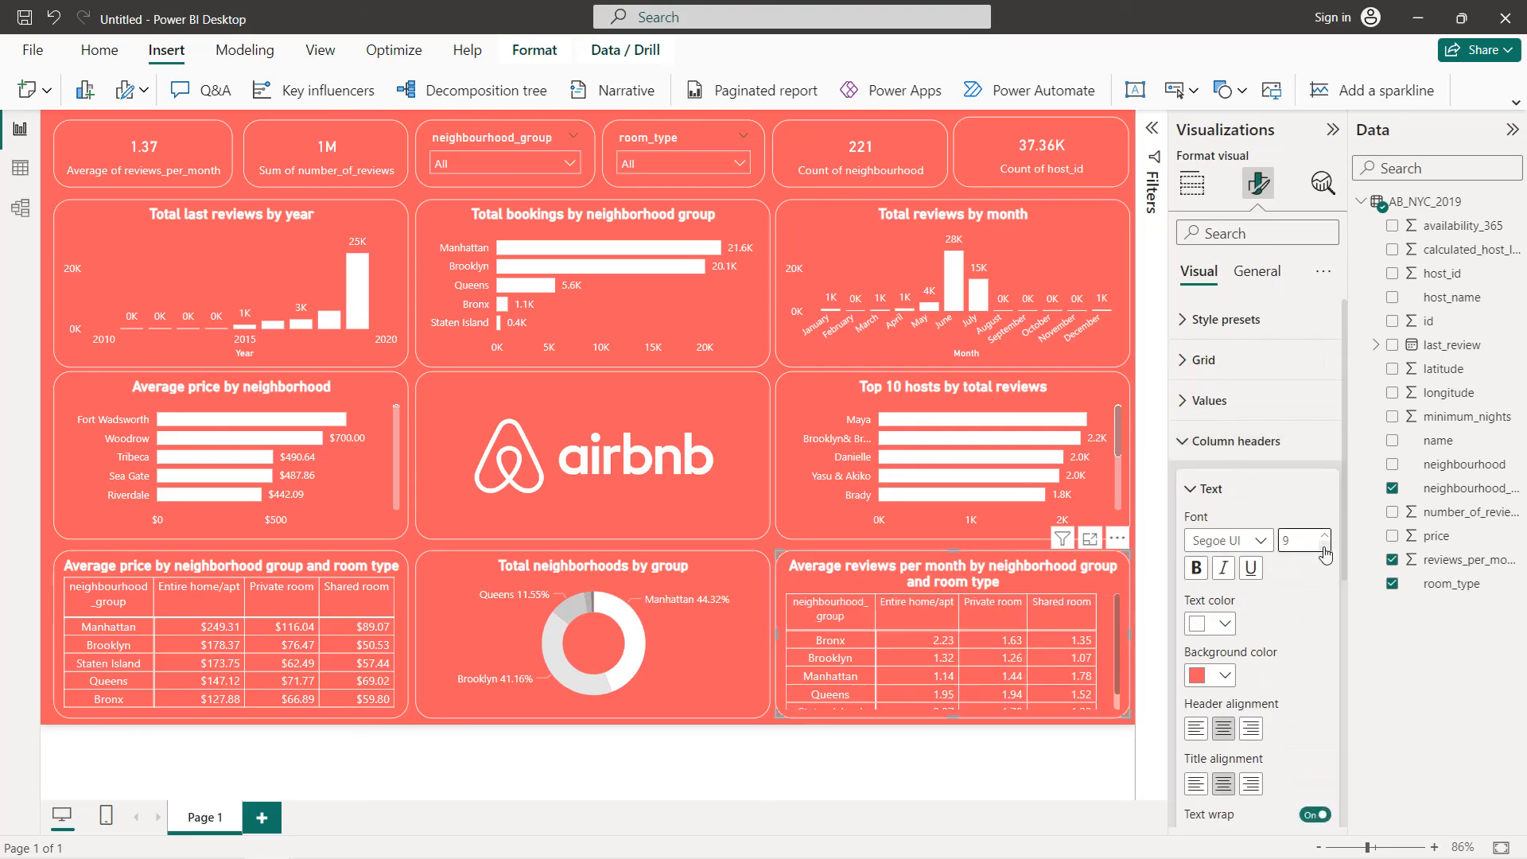
pyautogui.click(1324, 549)
pyautogui.click(1217, 442)
pyautogui.click(1228, 482)
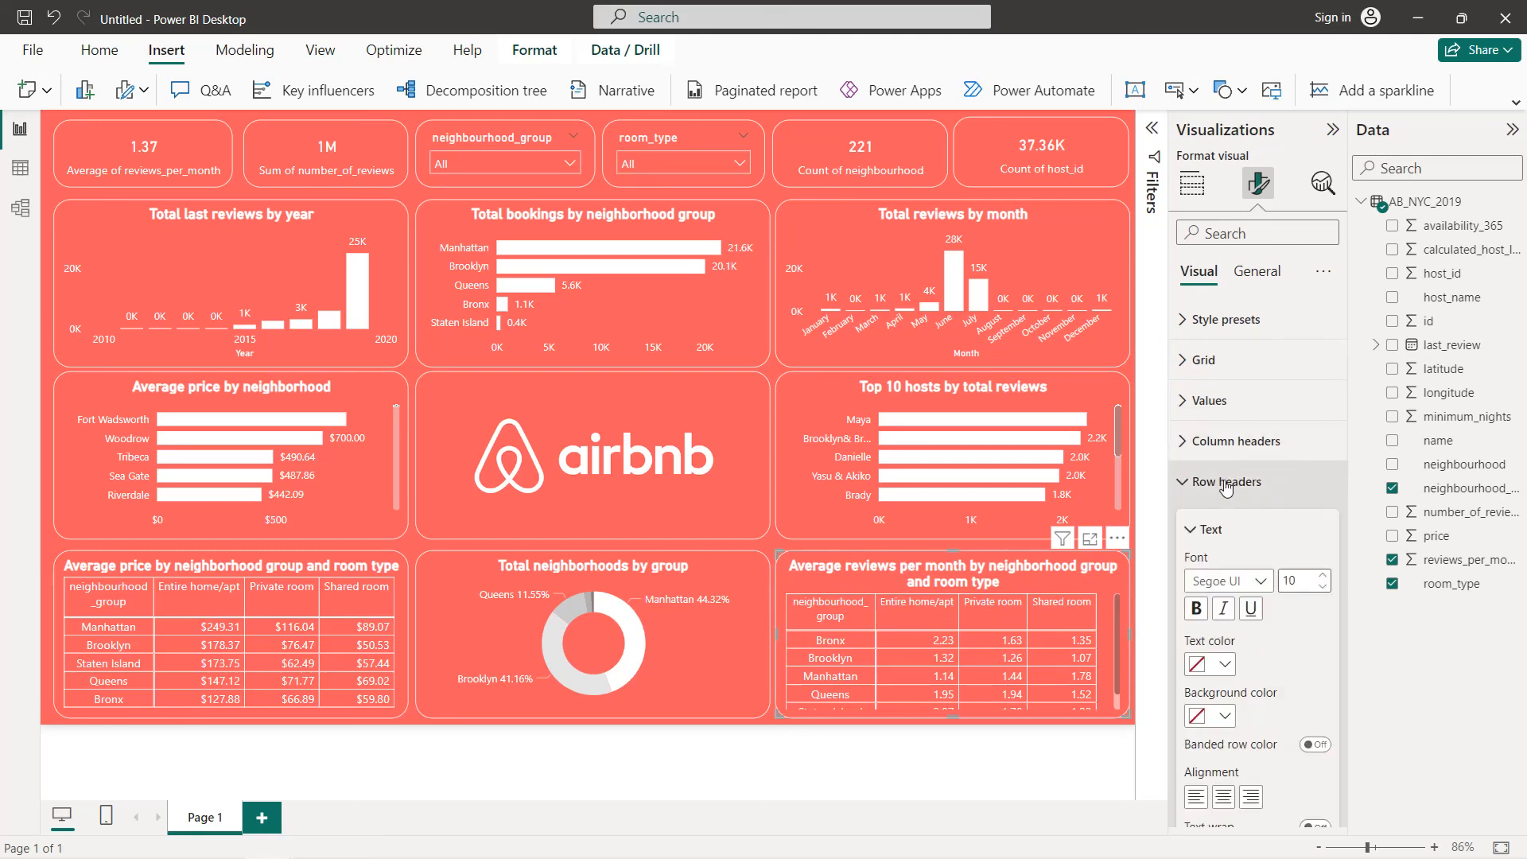
pyautogui.click(1324, 588)
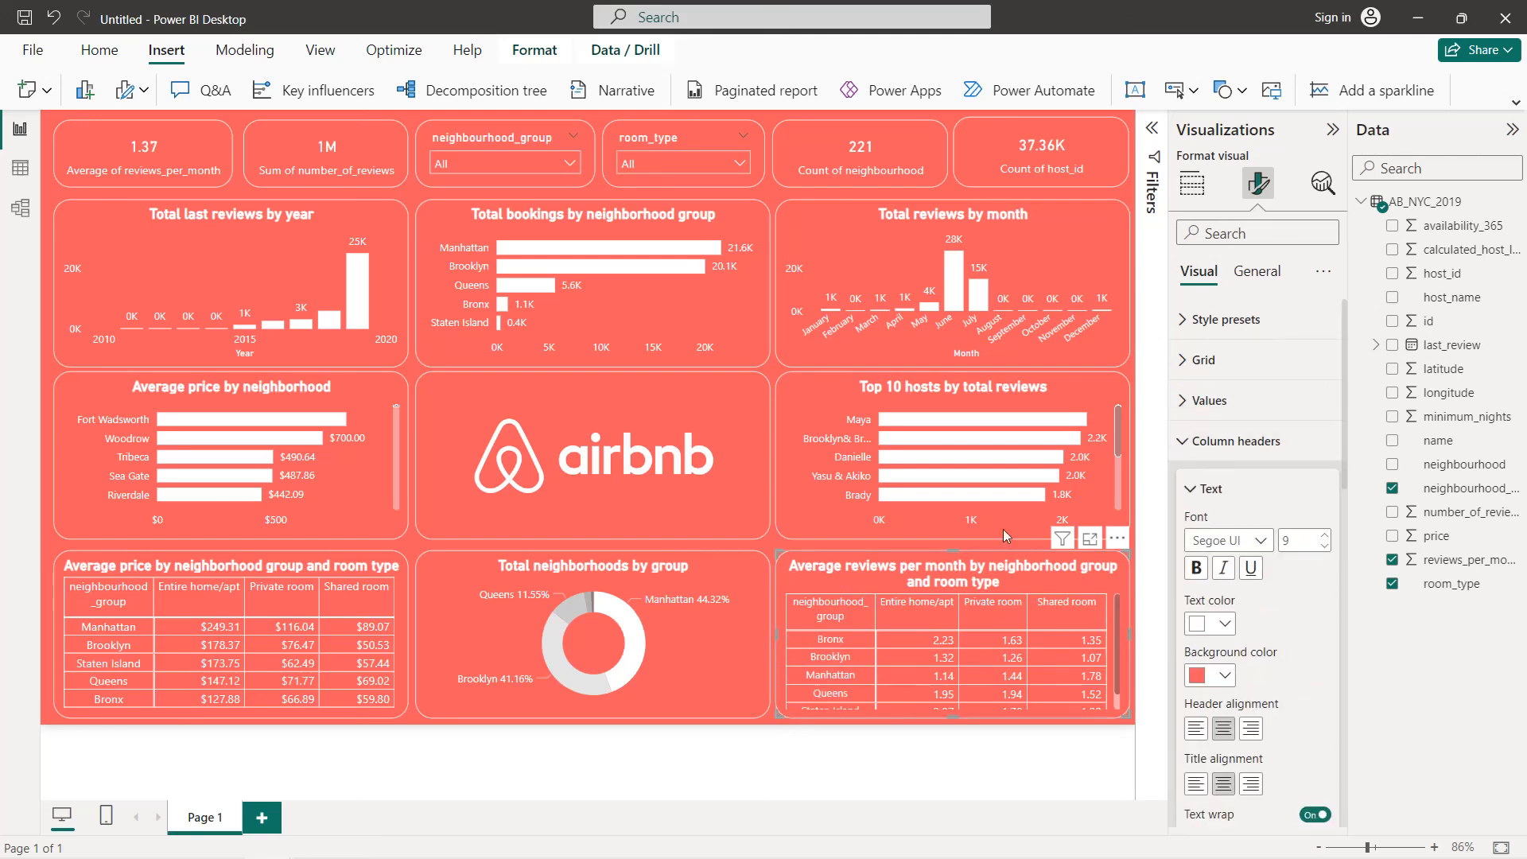
# - Reduce the reviews matrix's title font size to 11 so the title fits on one line
pyautogui.click(1256, 271)
pyautogui.click(1225, 360)
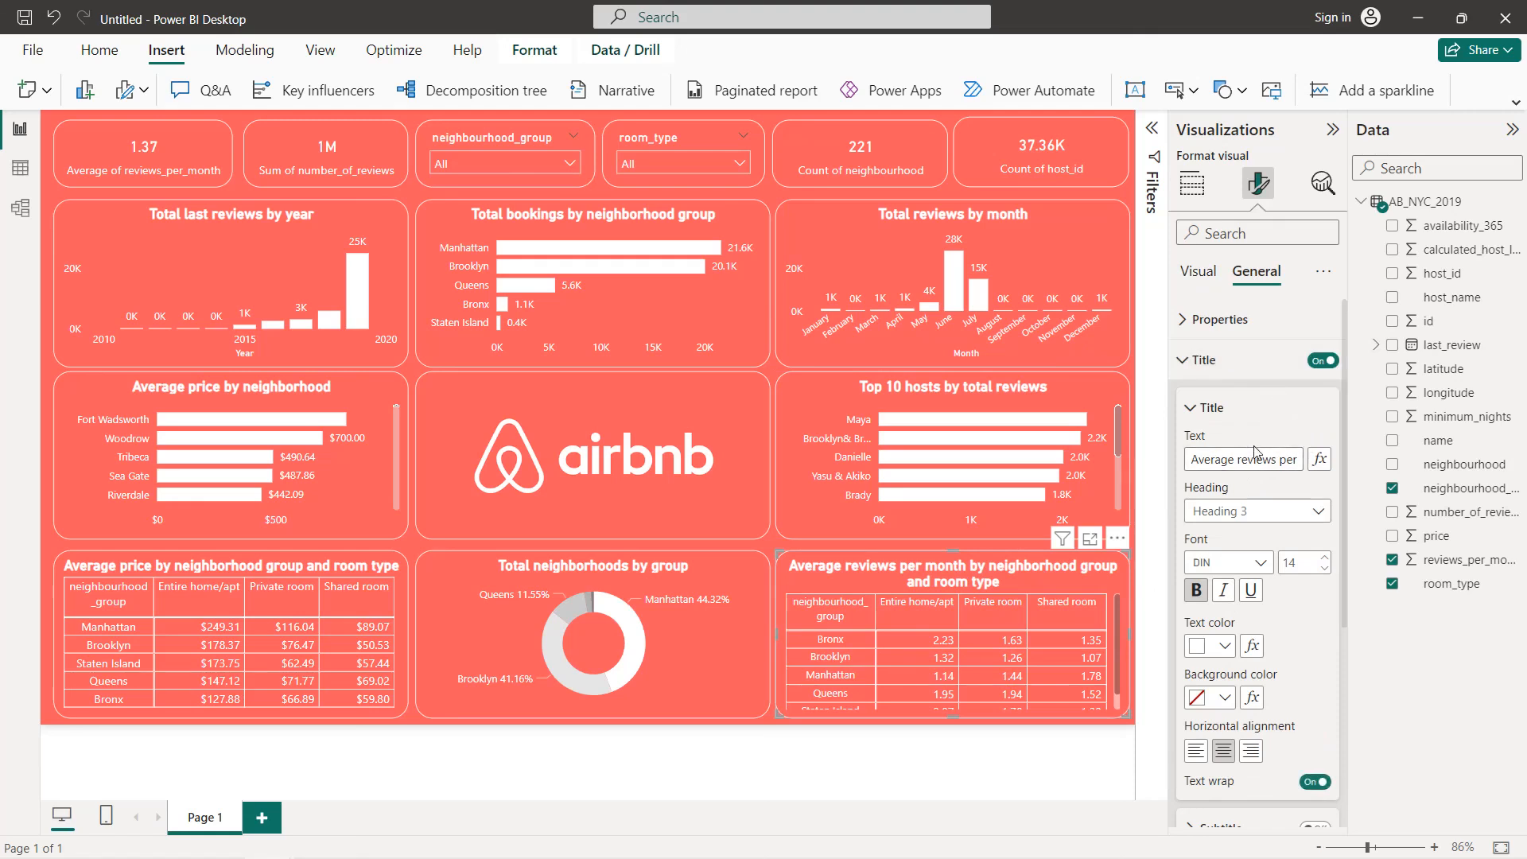
pyautogui.click(1324, 569)
pyautogui.click(1324, 570)
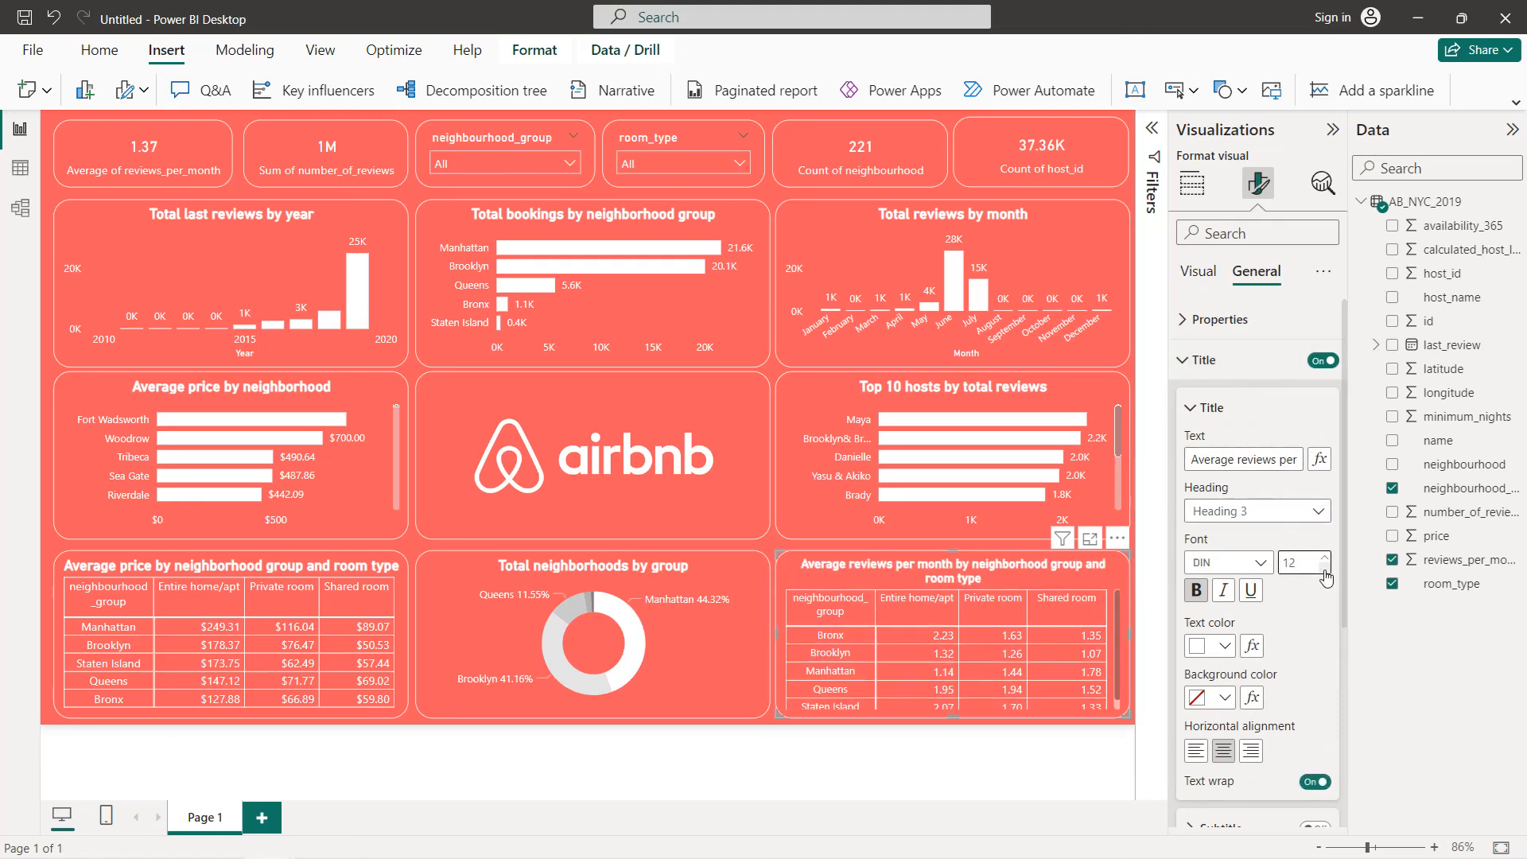
pyautogui.click(1324, 569)
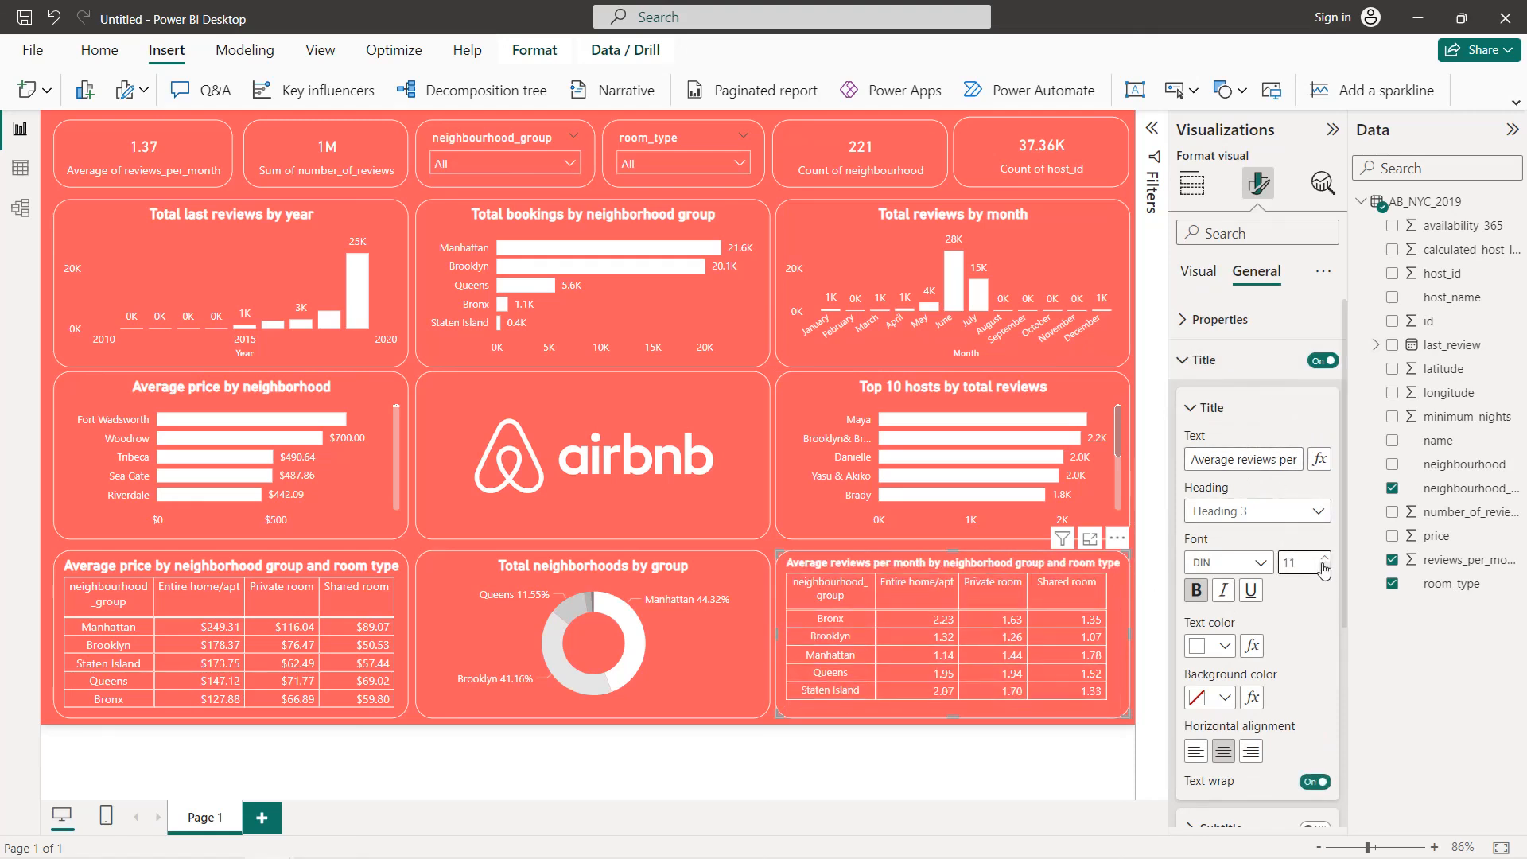
# - Deselect the matrix and collapse the Visualizations and Data panes to enlarge the report canvas
pyautogui.click(774, 729)
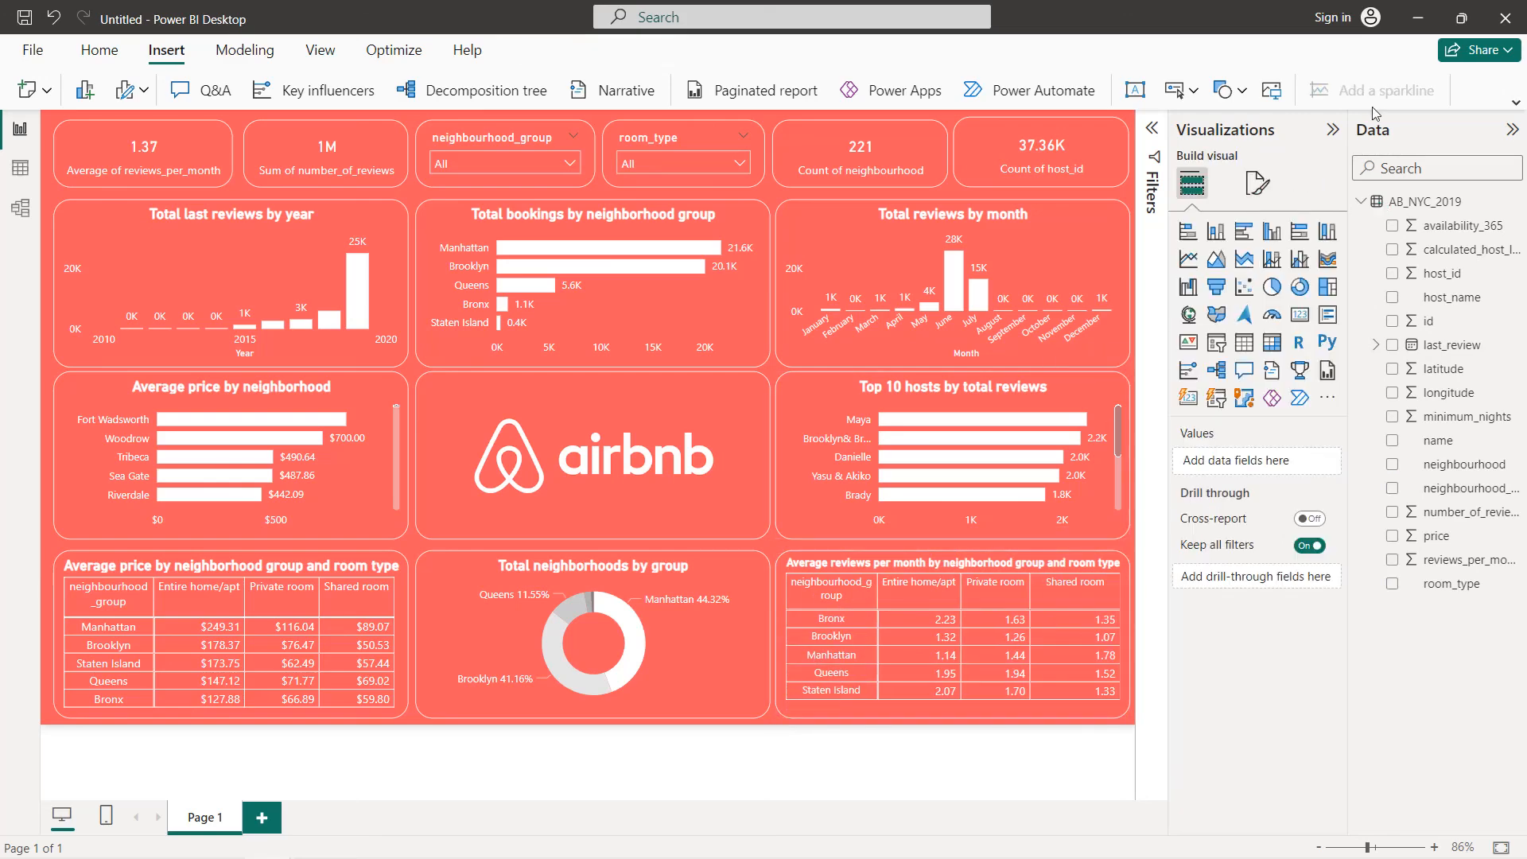
pyautogui.click(1332, 129)
pyautogui.click(1512, 131)
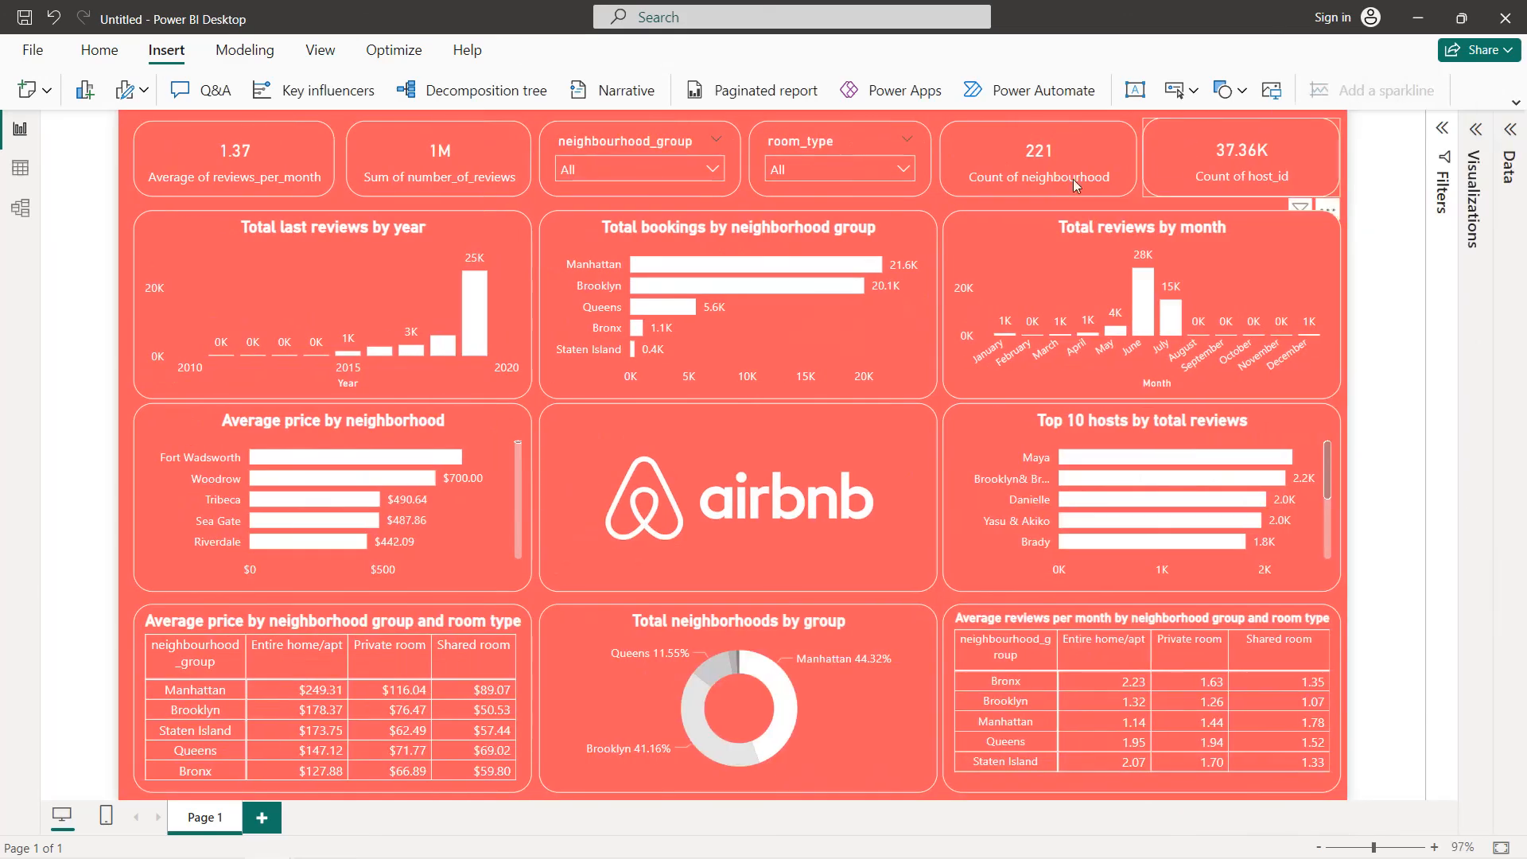